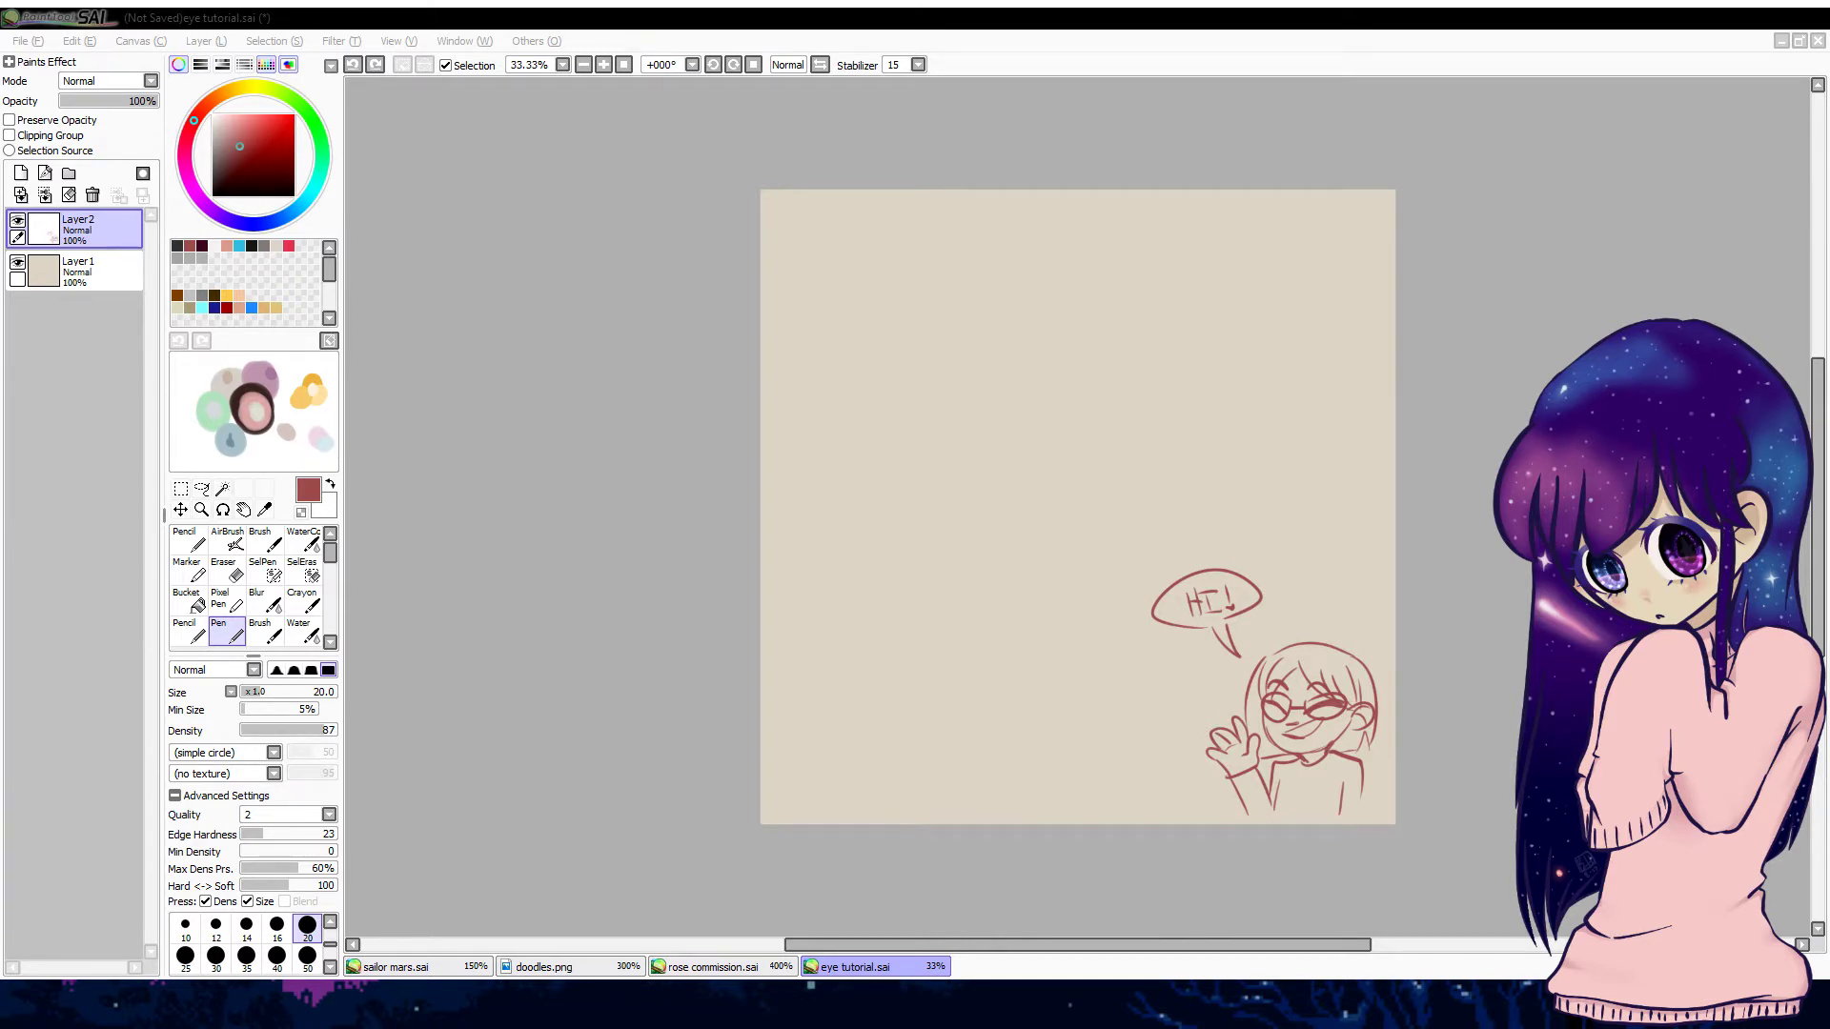
Step: Bring SAI to the front and open the rose commission.sai document
left_click(569, 995)
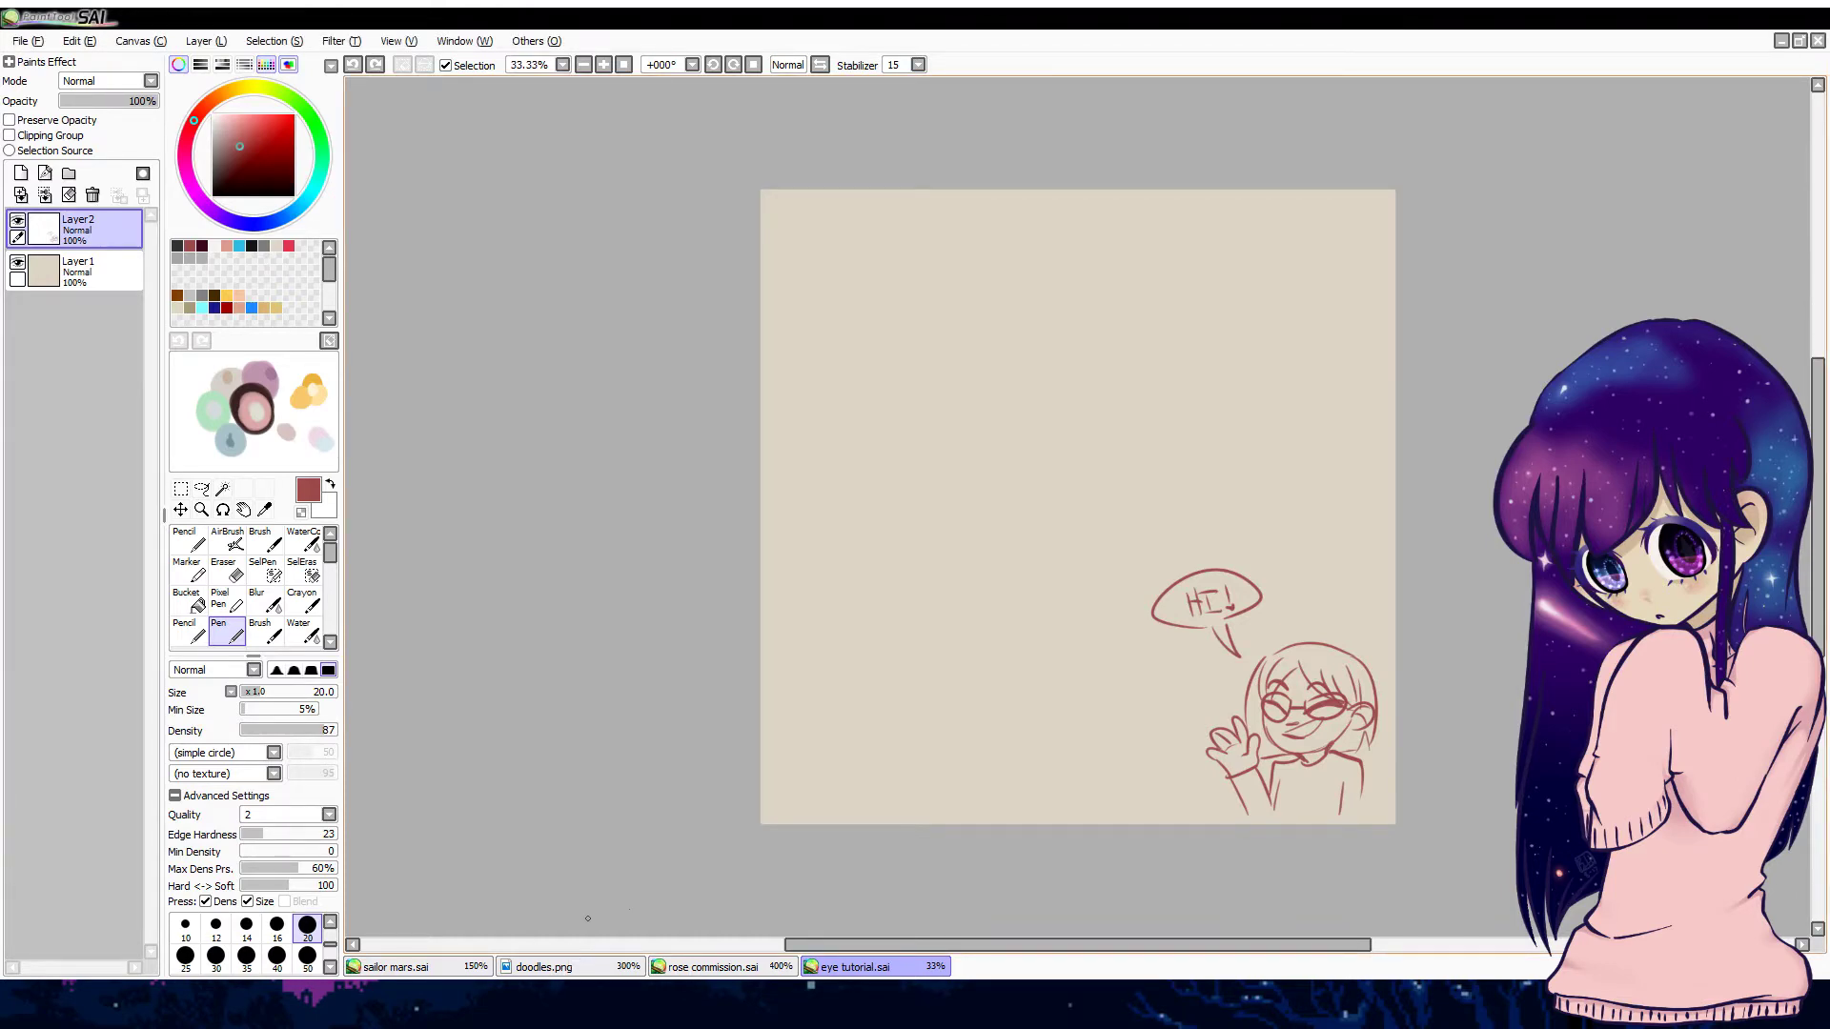
left_click(716, 965)
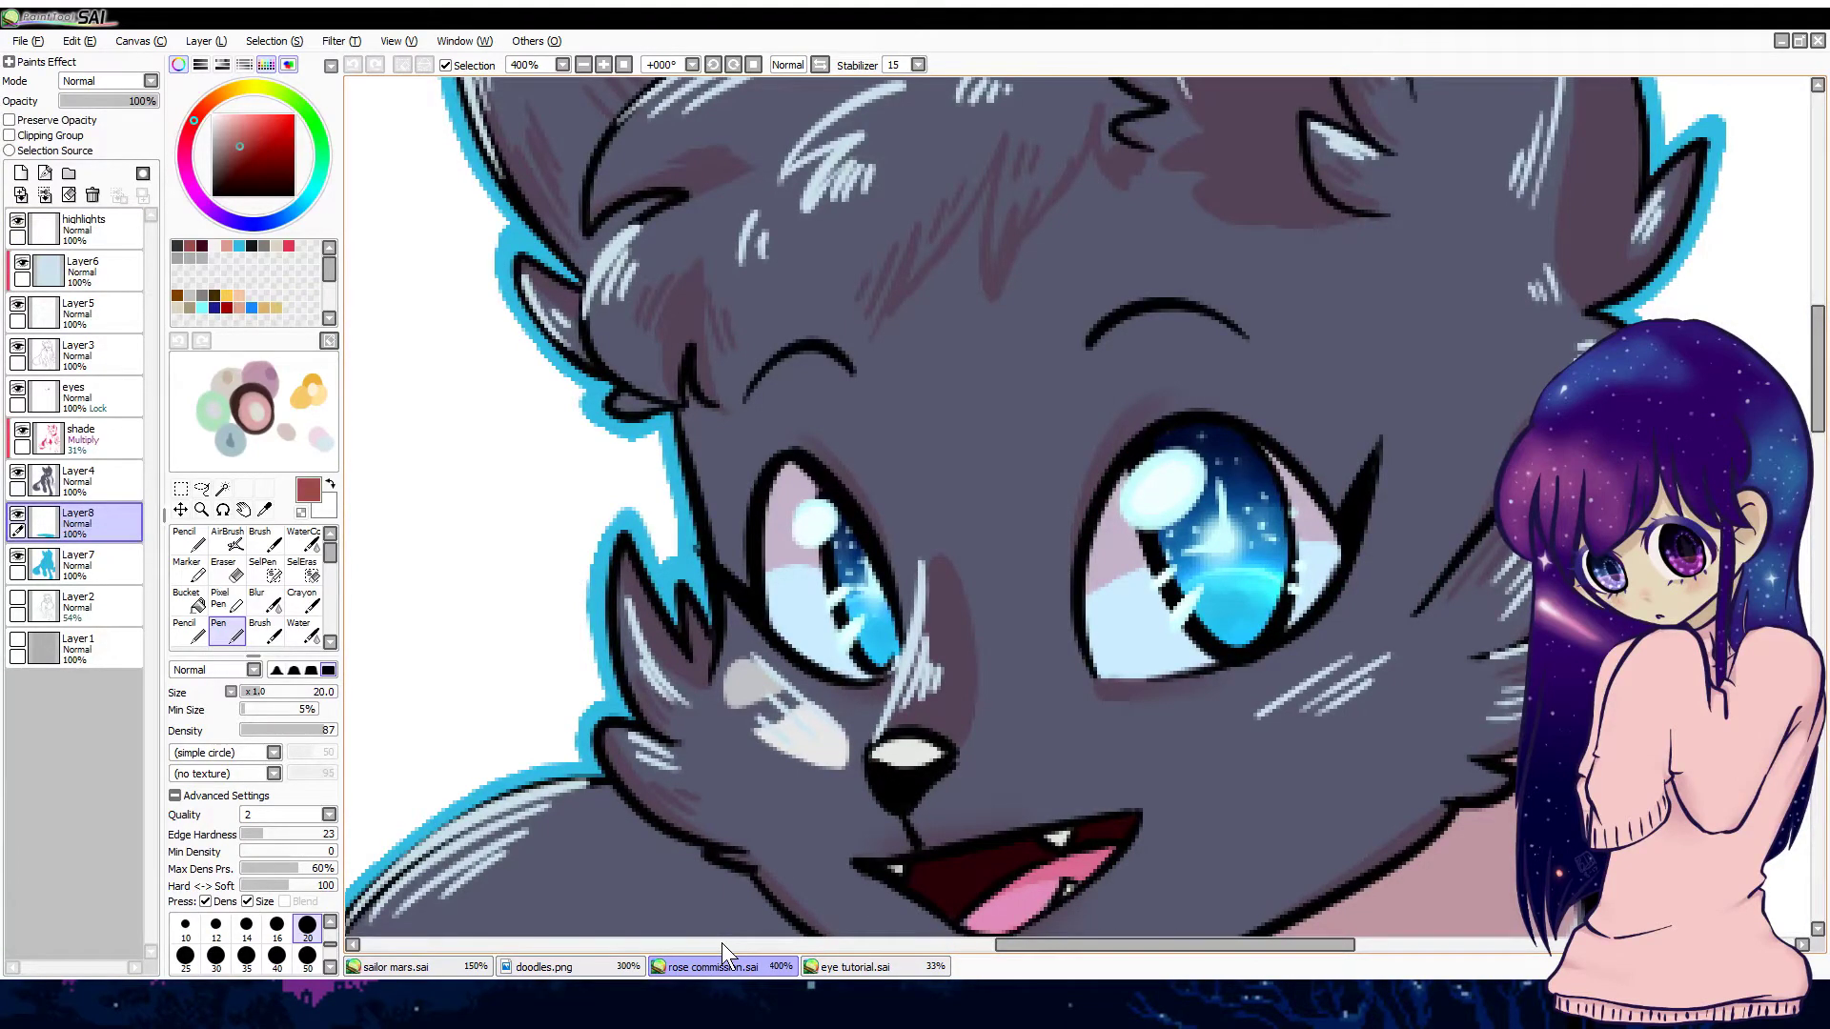
Step: Switch to doodles.png and zoom out to see the whole doodle
left_click(614, 958)
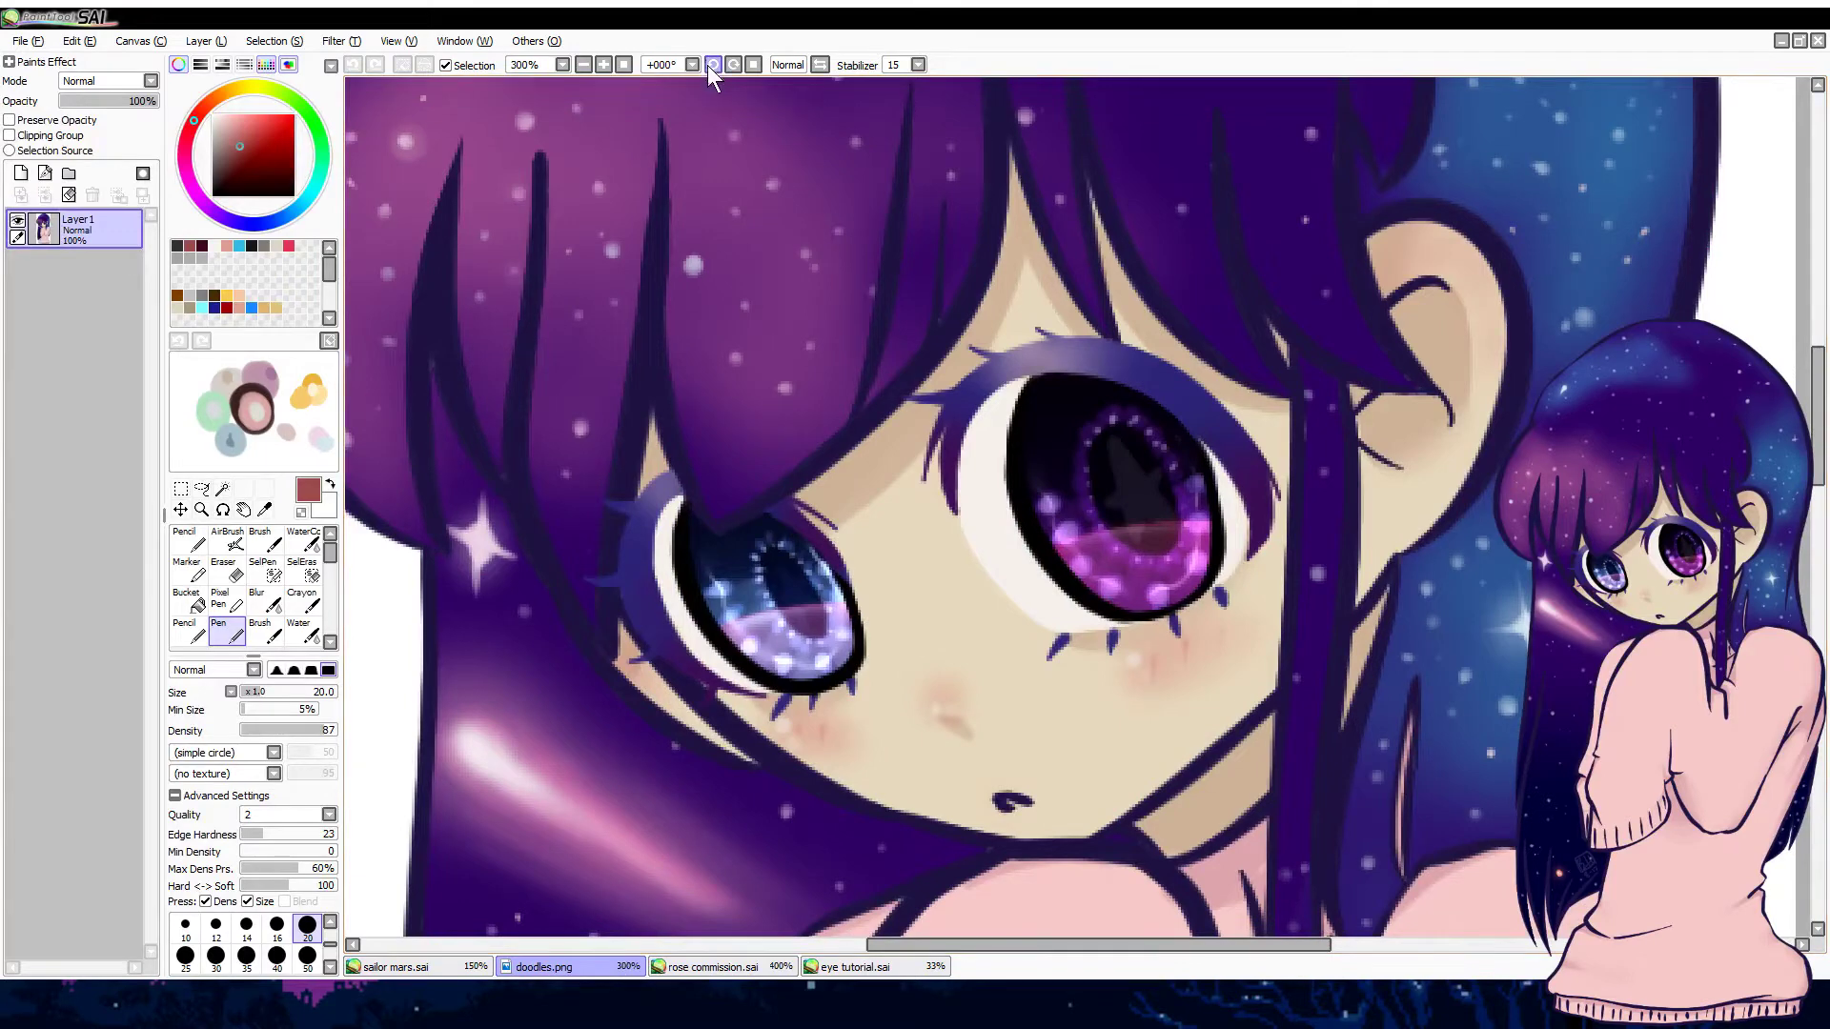
left_click(584, 64)
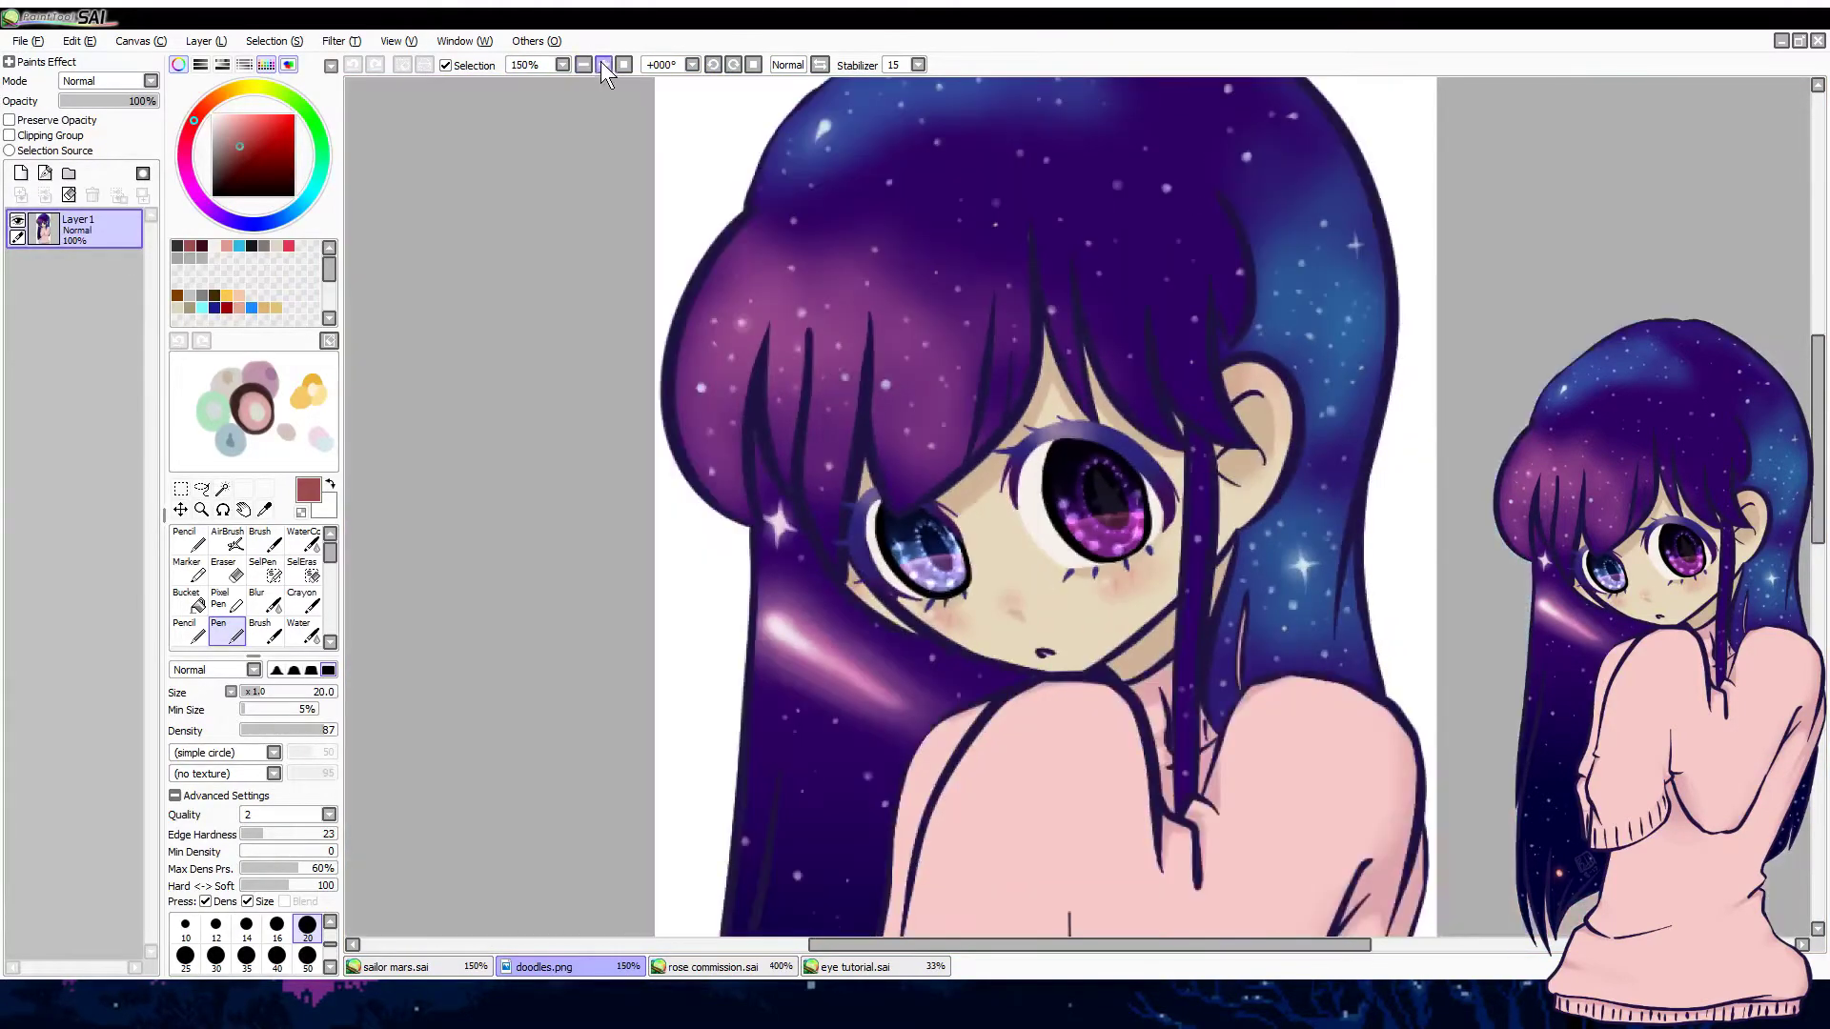
left_click(602, 63)
left_click(582, 64)
left_click(582, 64)
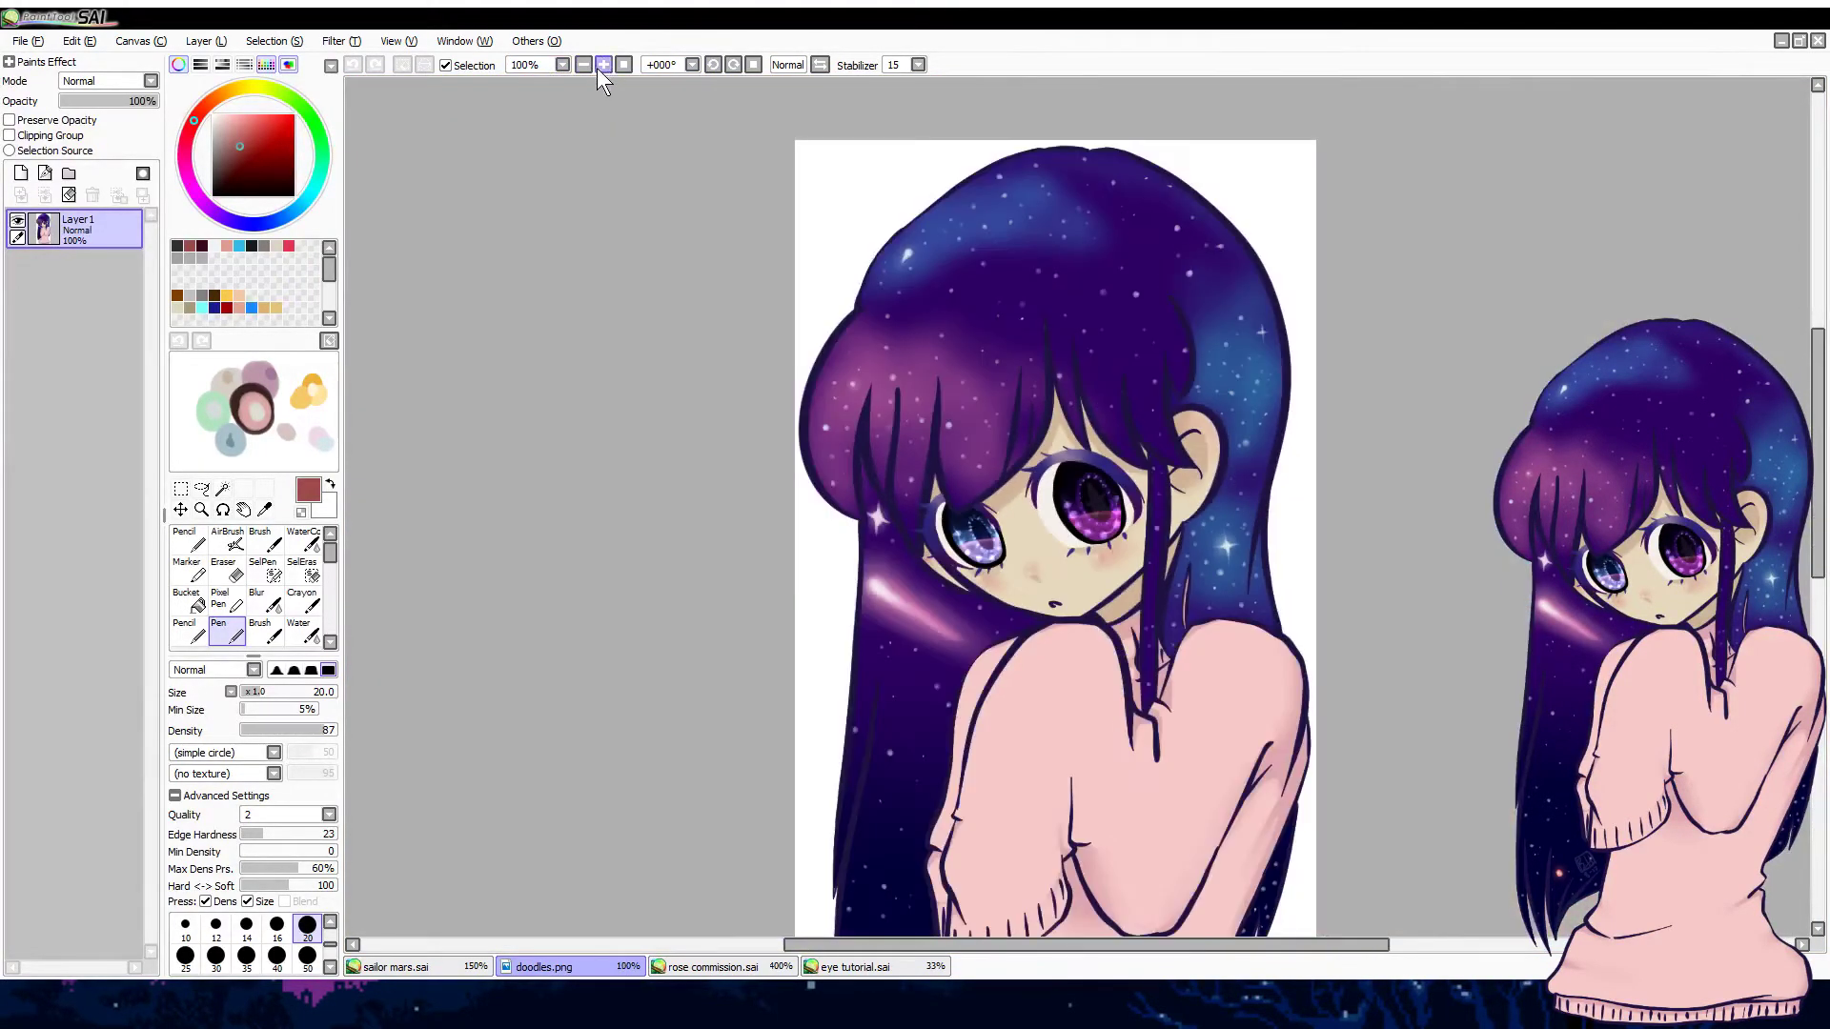
left_click(603, 64)
Step: Open sailor mars.sai, select its skin base layer and pick the blur brush
left_click(484, 969)
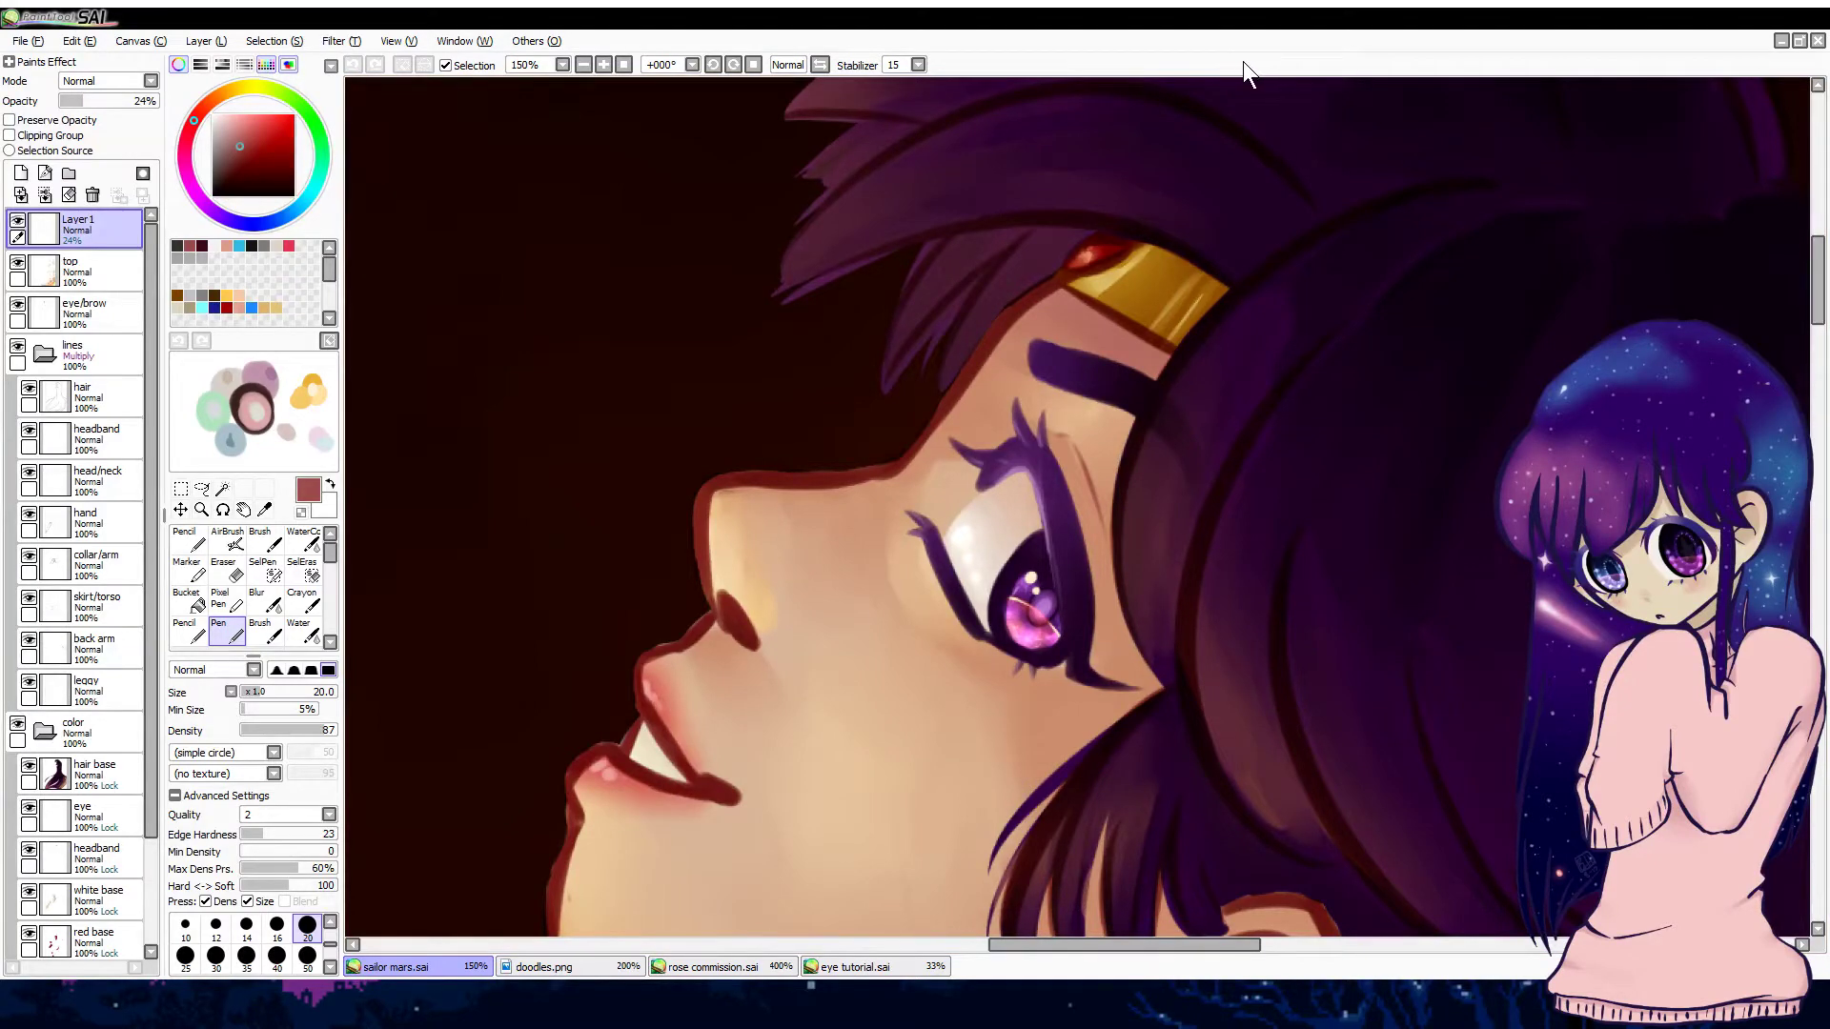
scroll(511, 739, "down", 5)
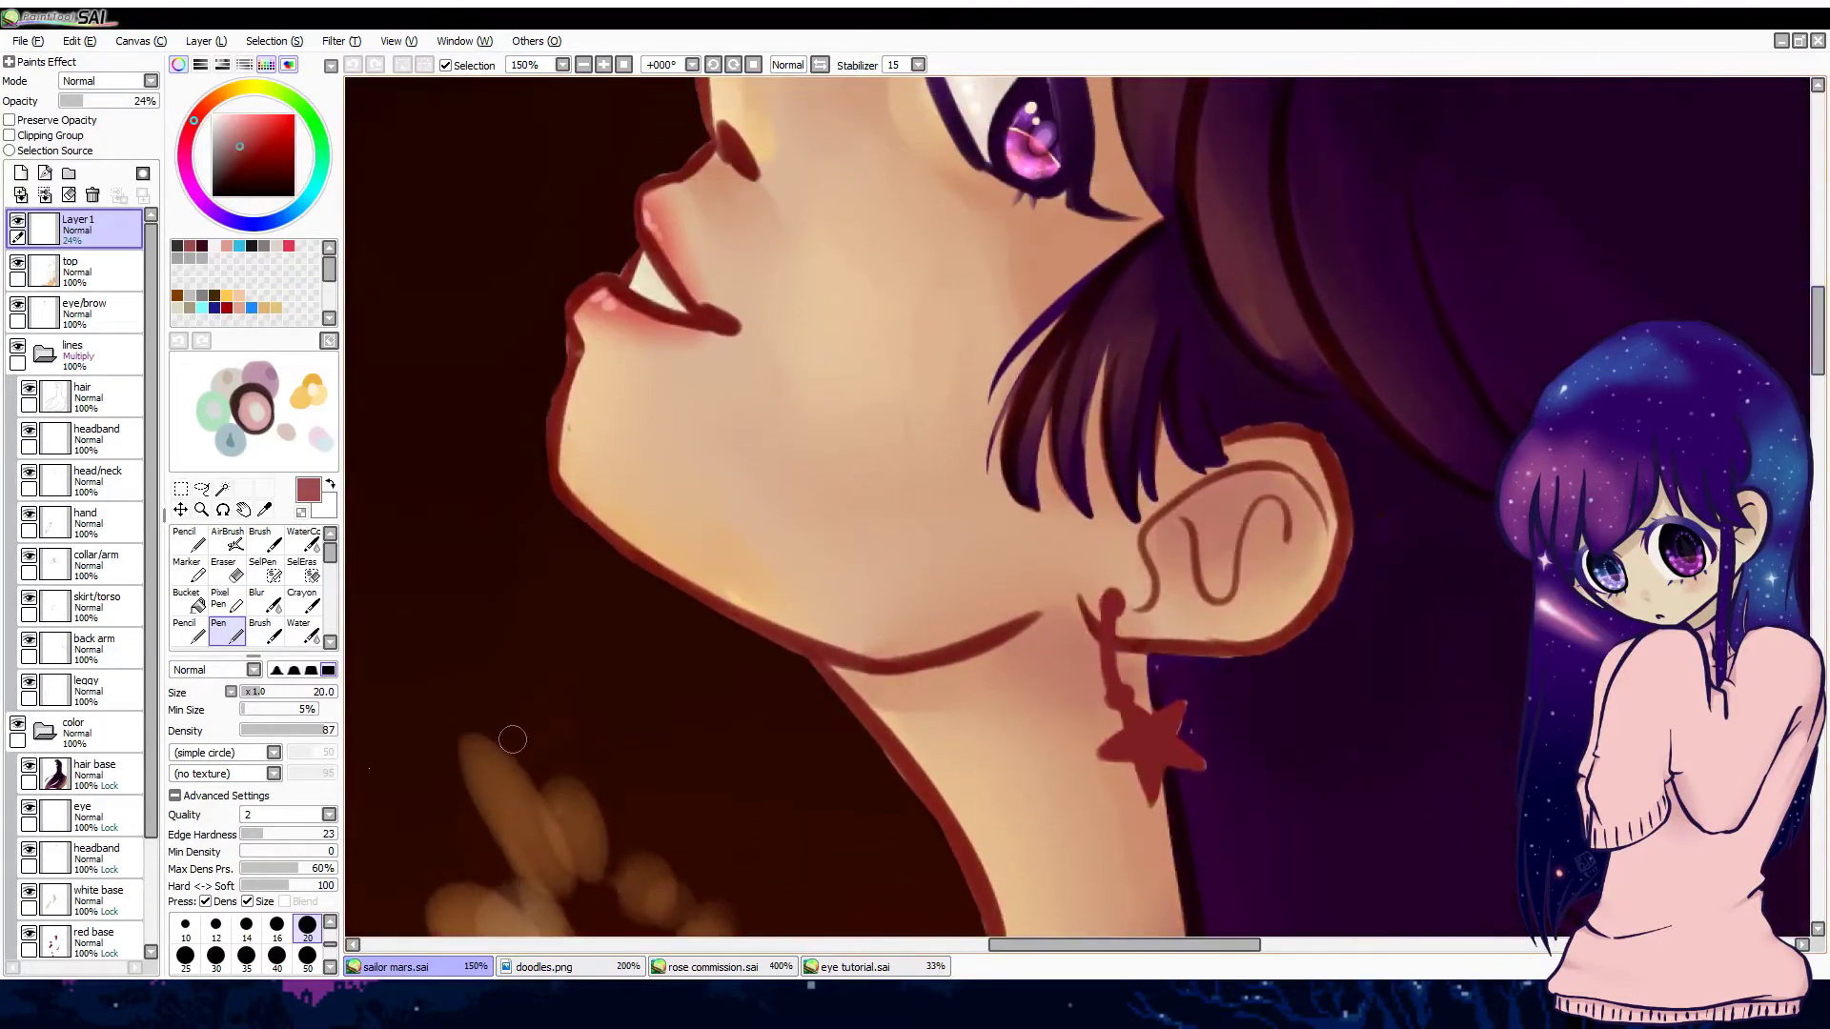
scroll(116, 879, "down", 3)
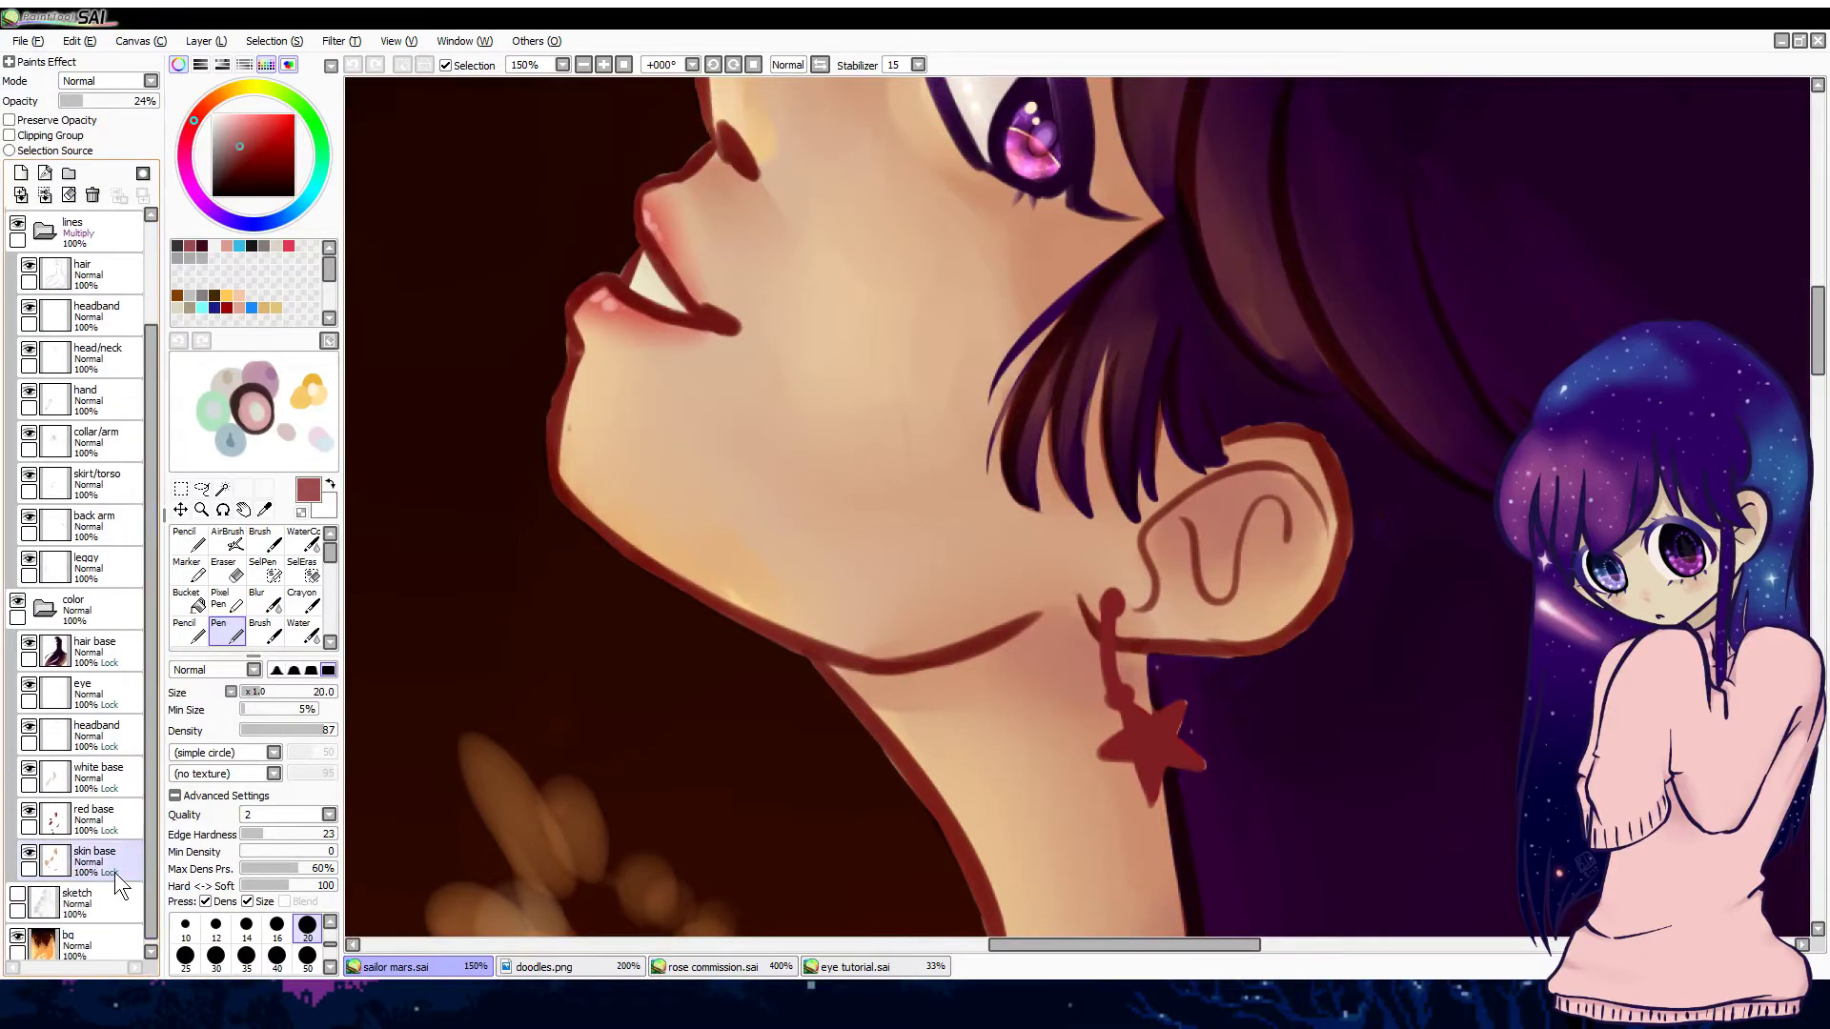
left_click(115, 875)
left_click(265, 600)
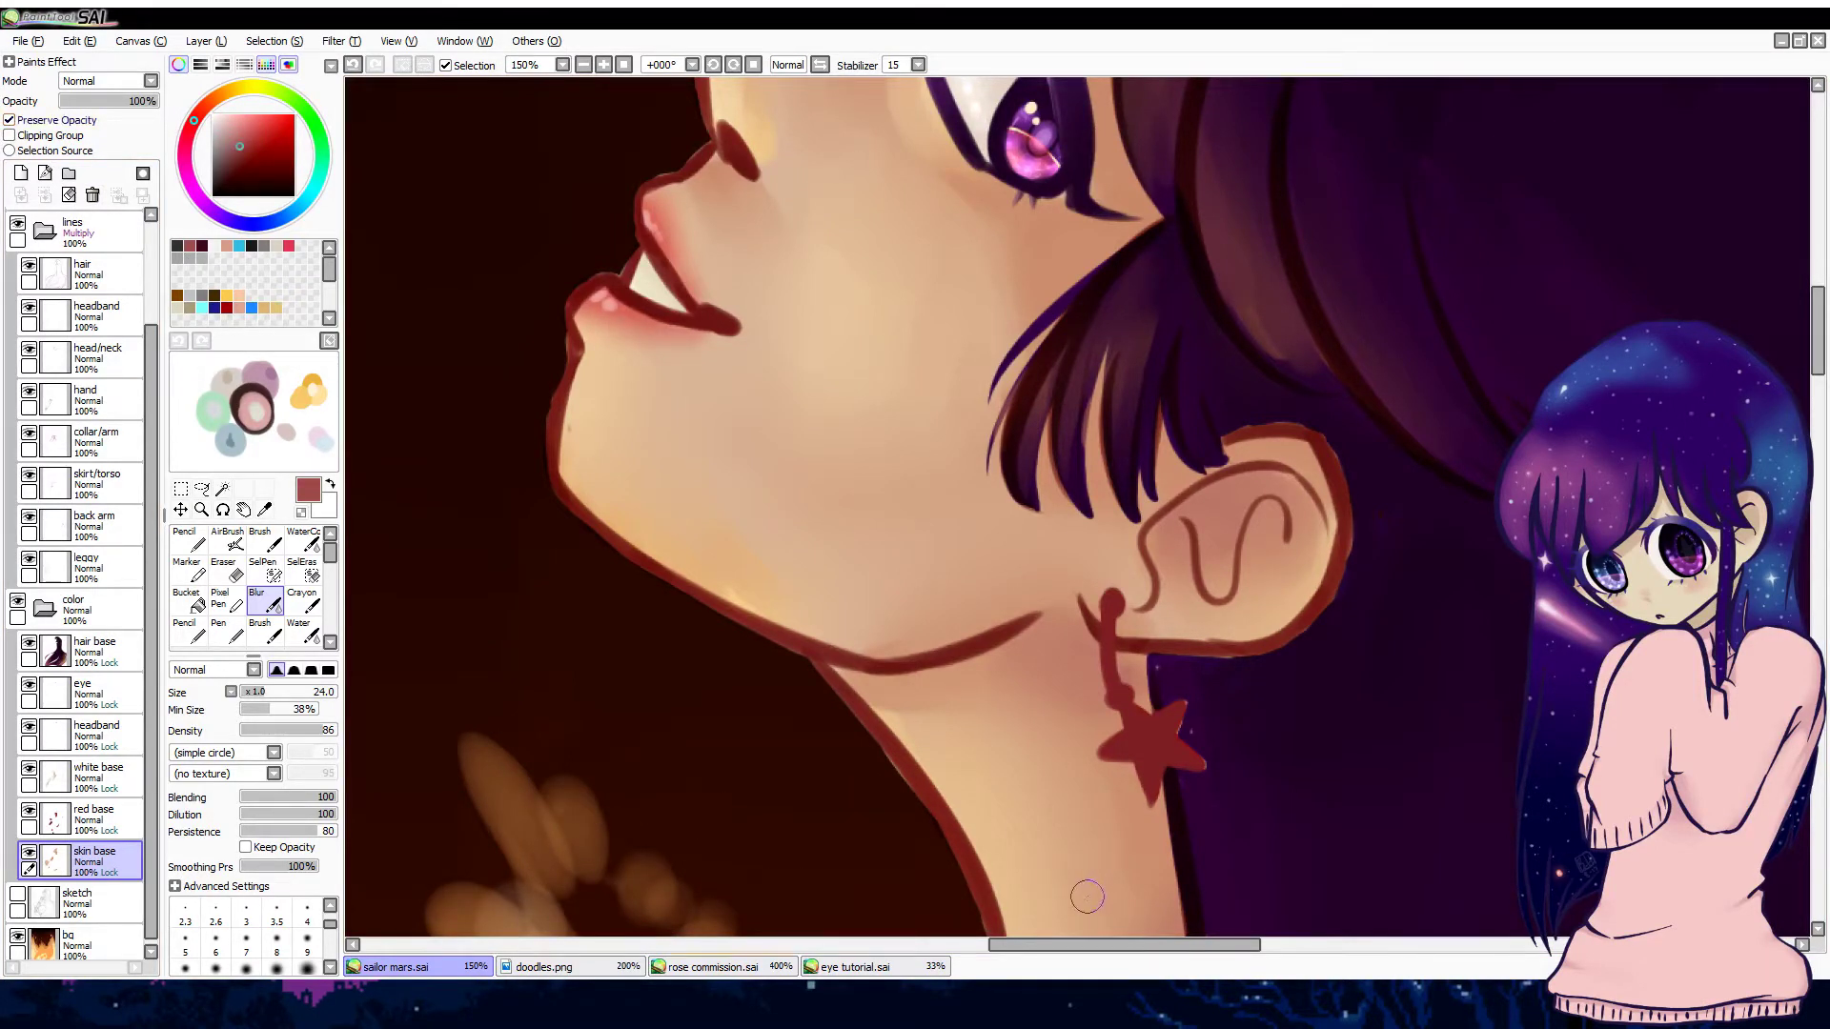
Step: Flip through doodles.png and rose commission, ending back on sailor mars.sai
left_click(598, 968)
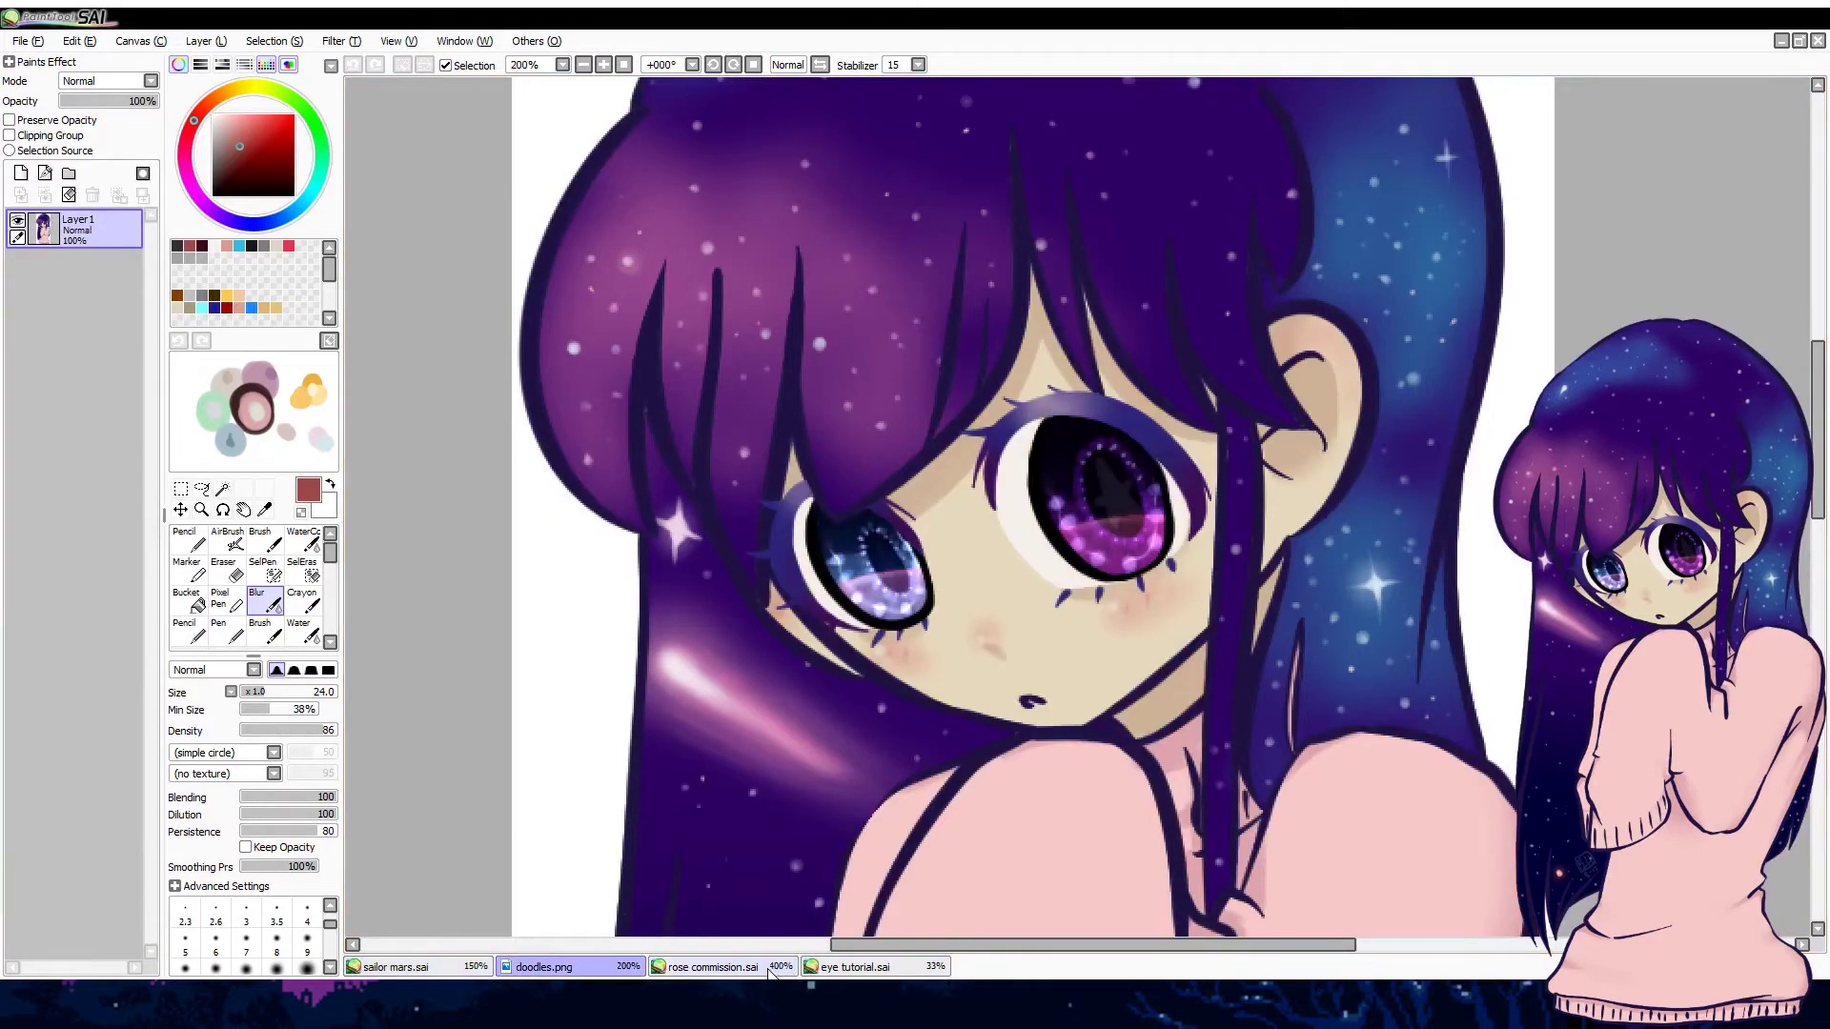
left_click(715, 967)
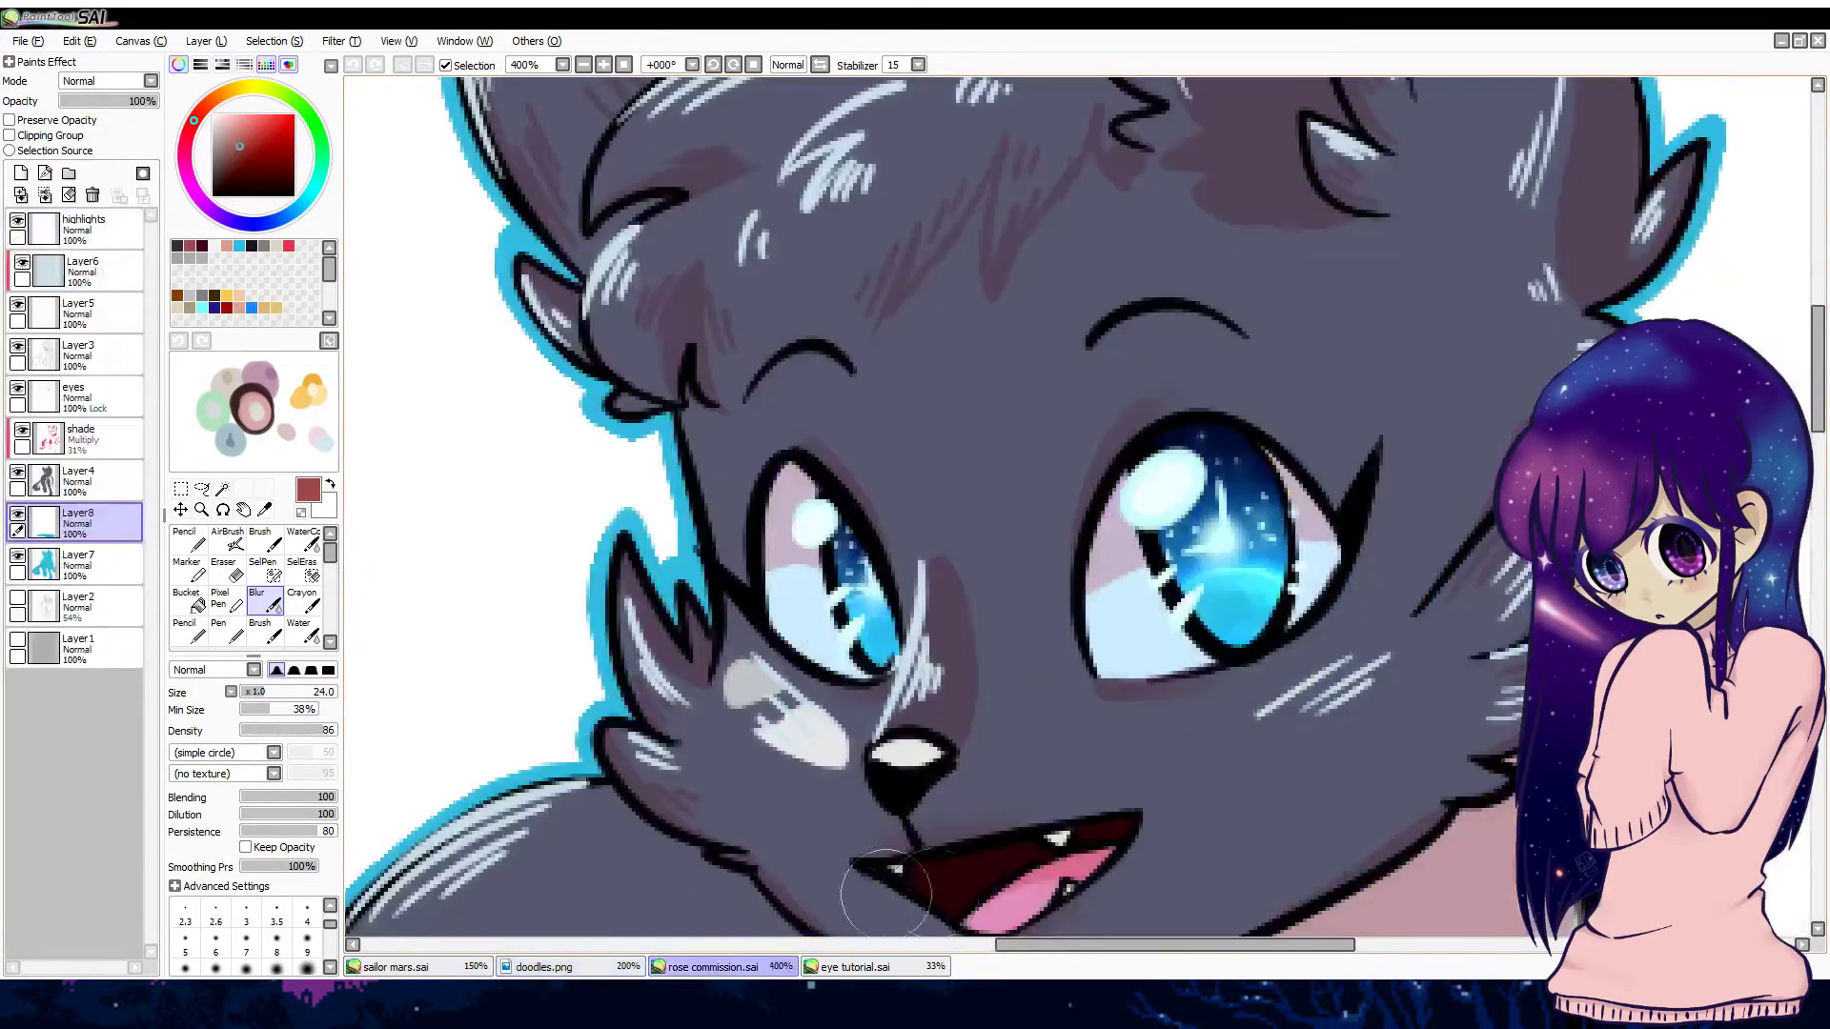
left_click(522, 965)
left_click(489, 971)
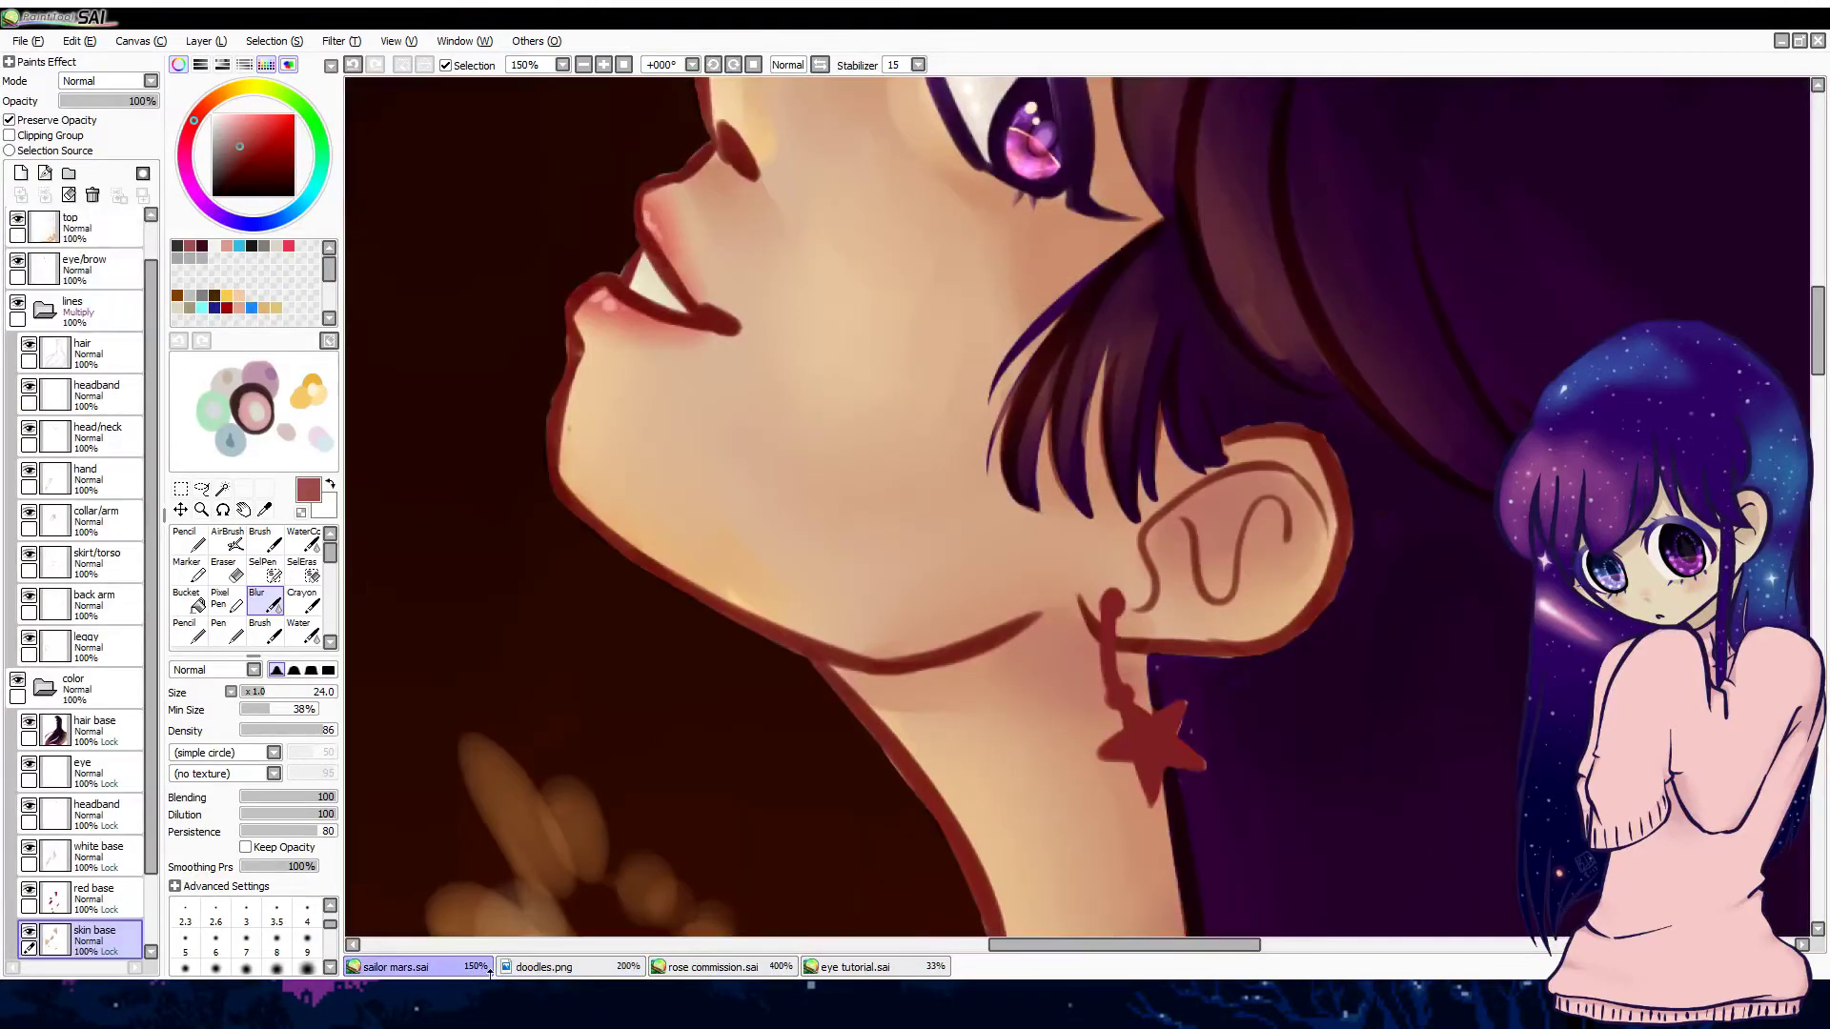
Step: Zoom in closer on the sailor mars eye, then return to eye tutorial.sai
scroll(785, 470, "up", 5)
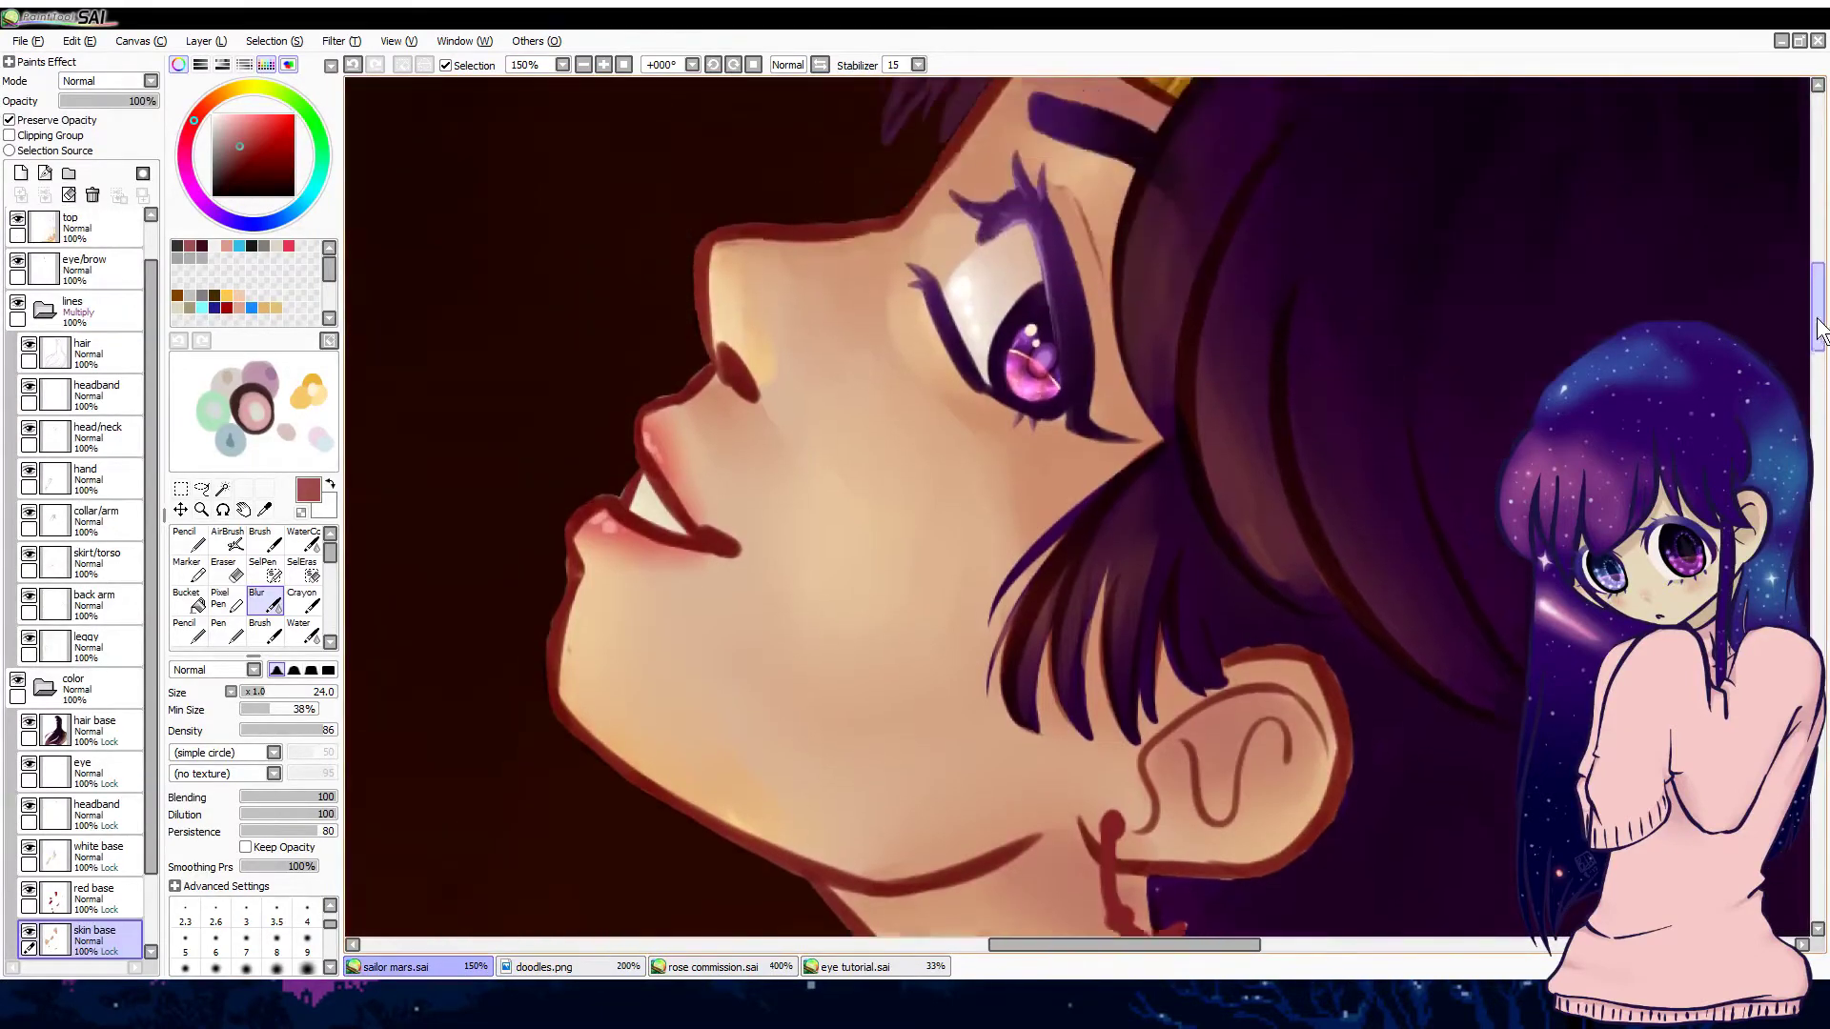
left_click(604, 65)
left_click(604, 65)
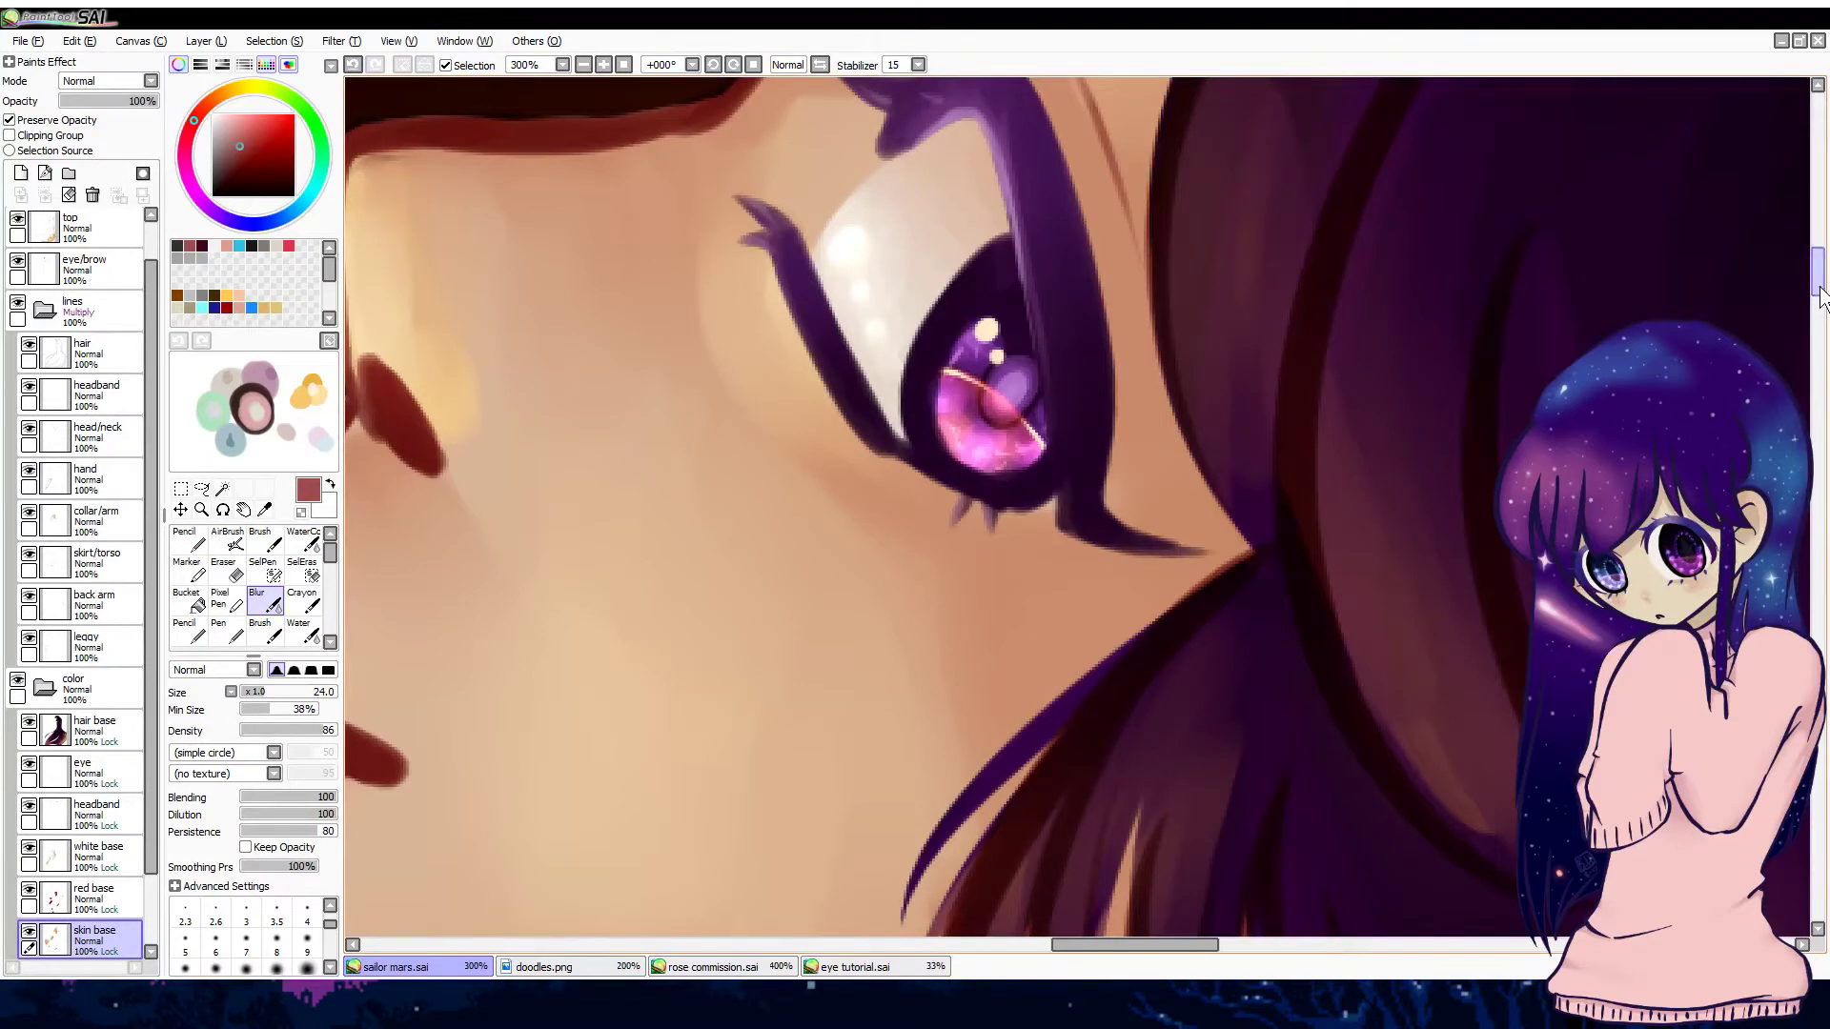
scroll(1763, 299, "up", 2)
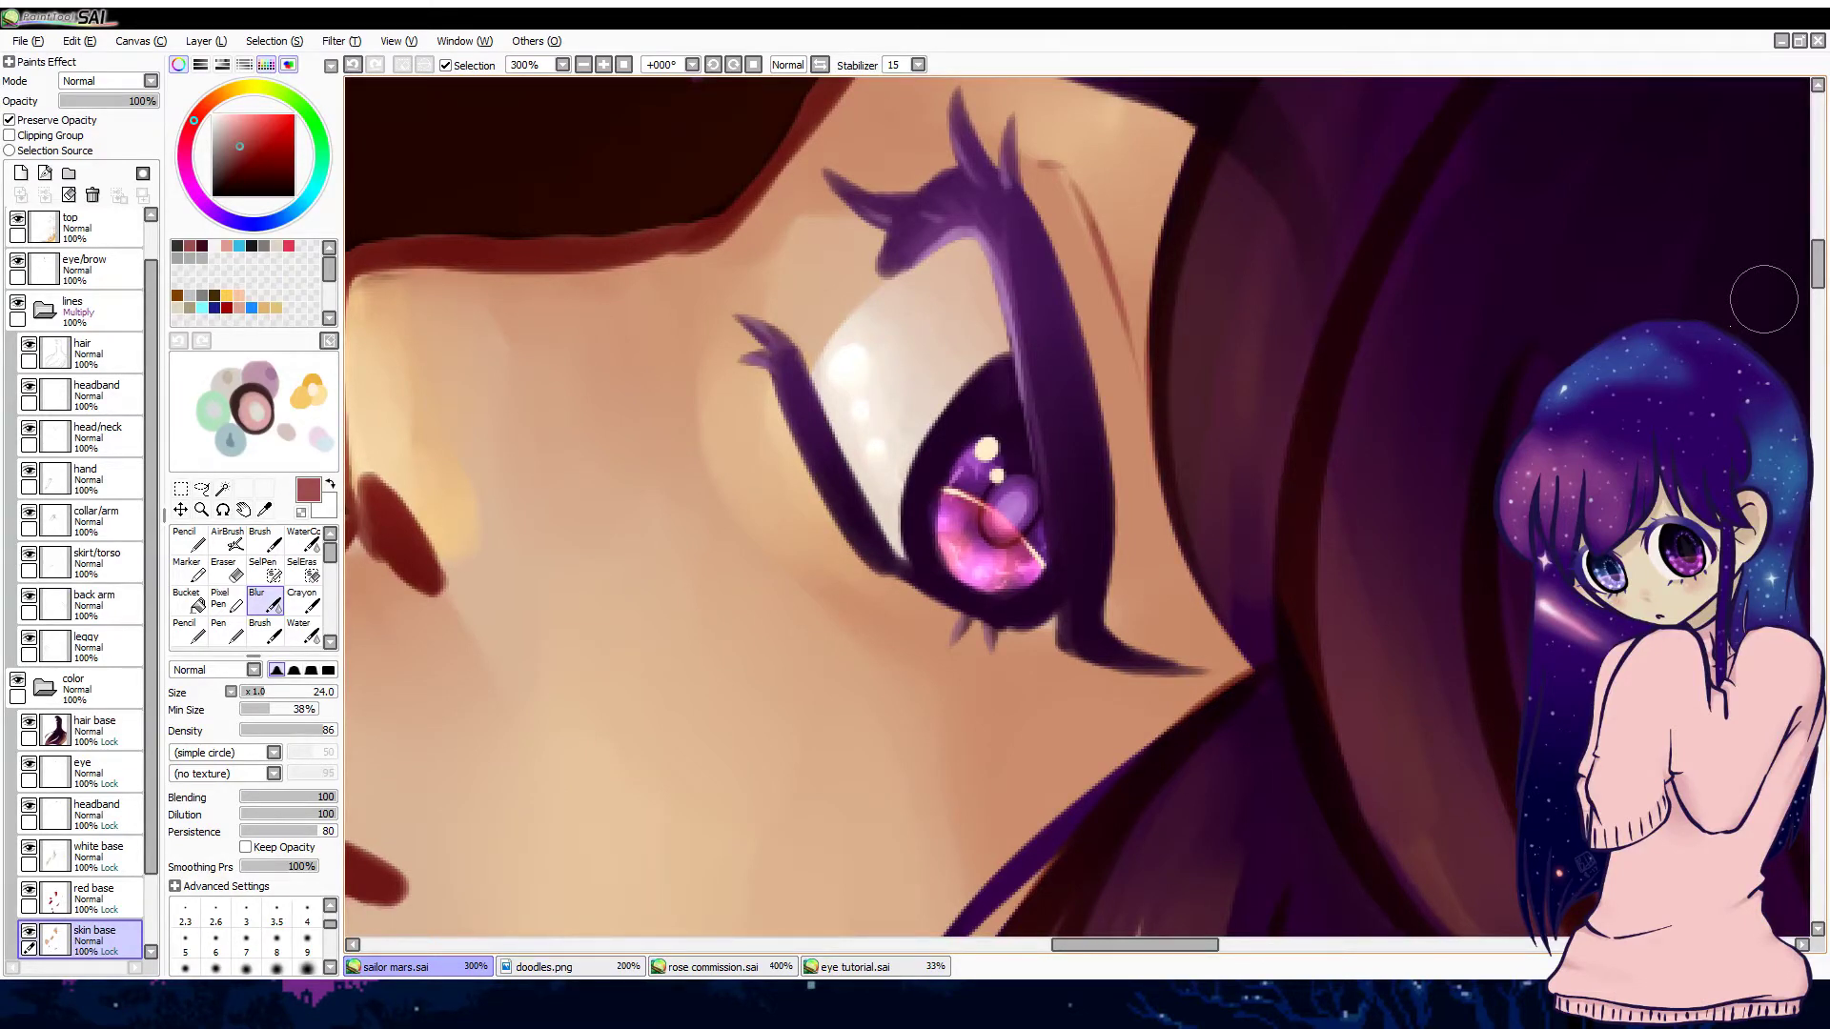
left_click(929, 967)
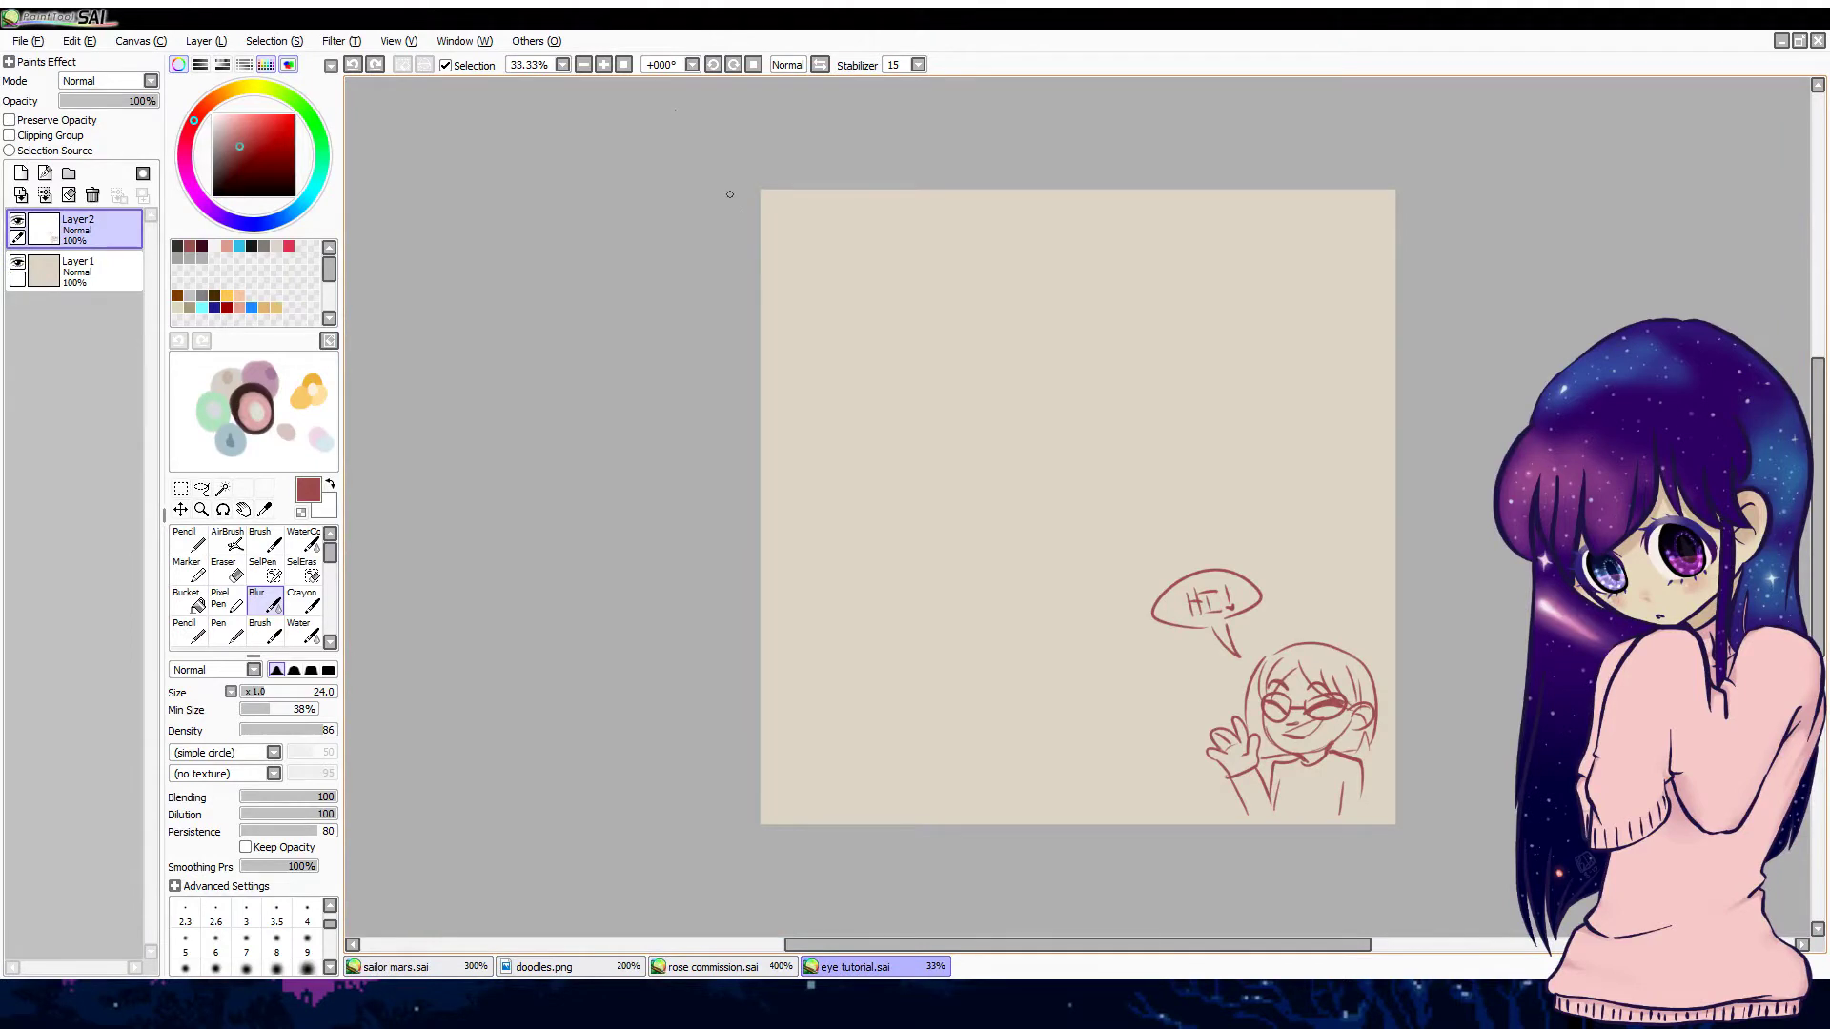
Step: Replace the old sketch layer with a new empty layer and set the Pen to size 31
left_click(93, 195)
left_click(21, 172)
left_click(225, 631)
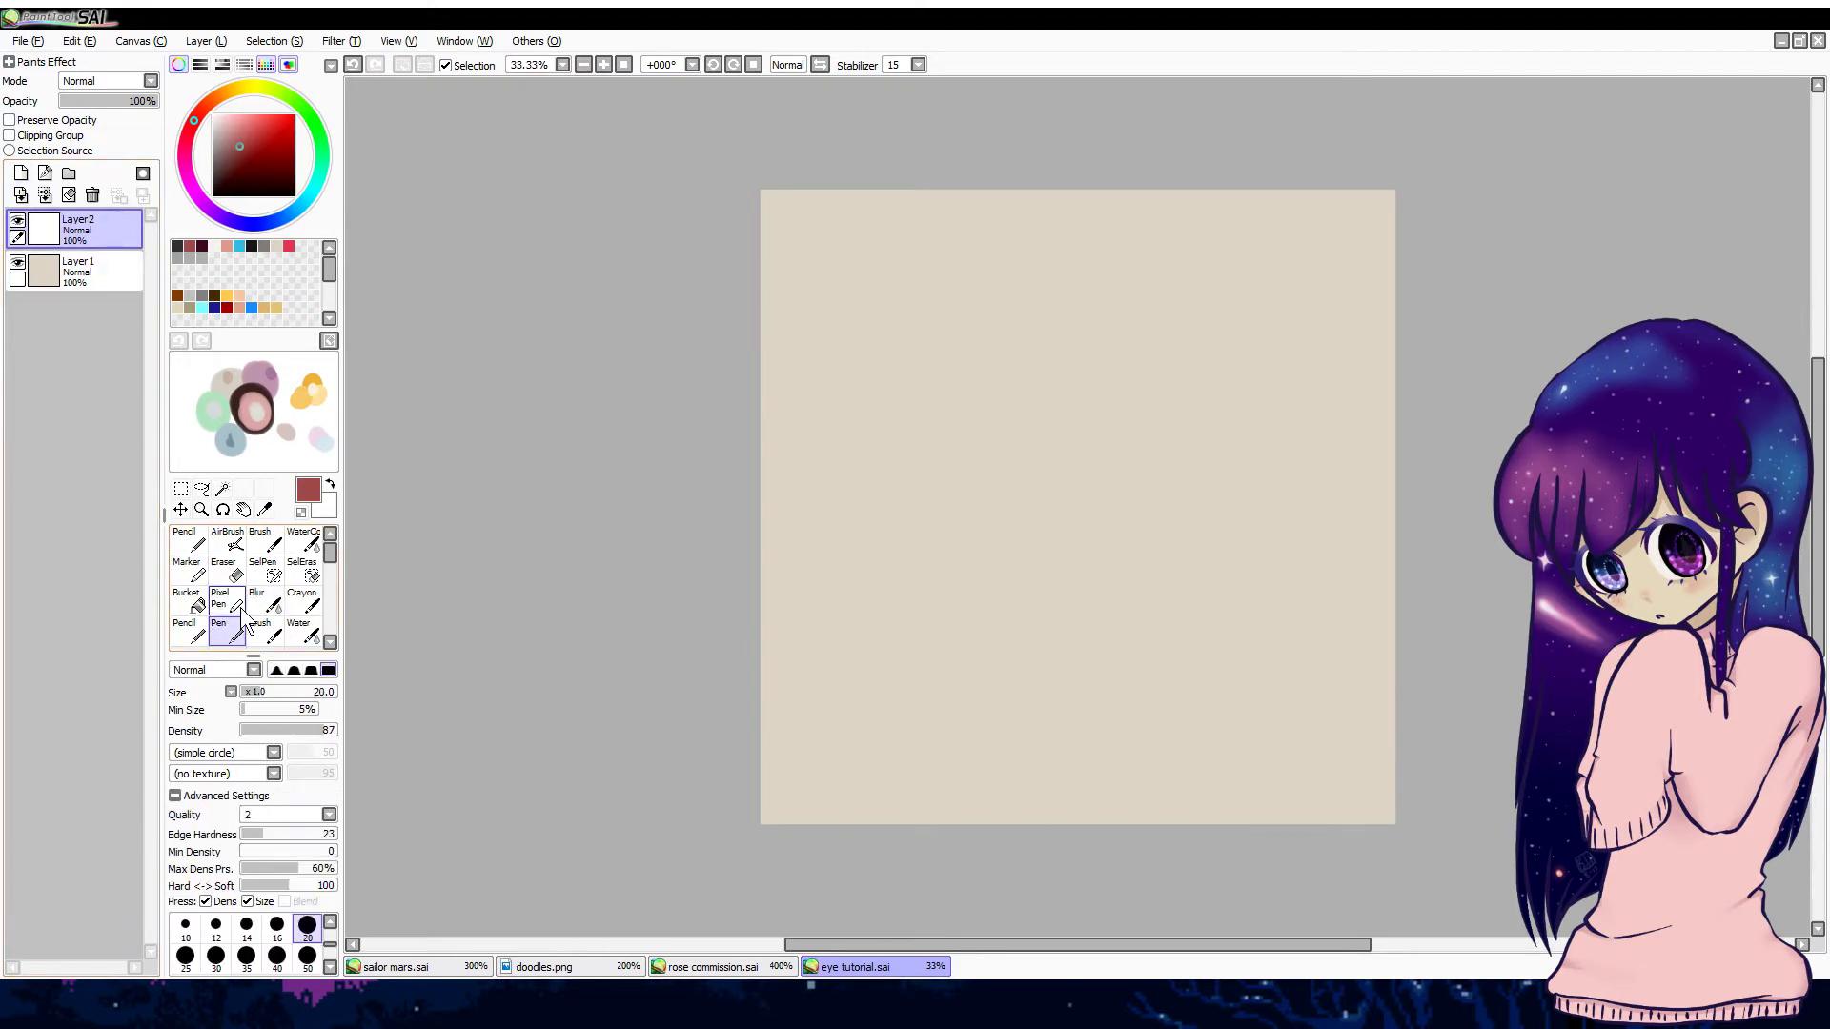
left_click(603, 64)
left_click(604, 64)
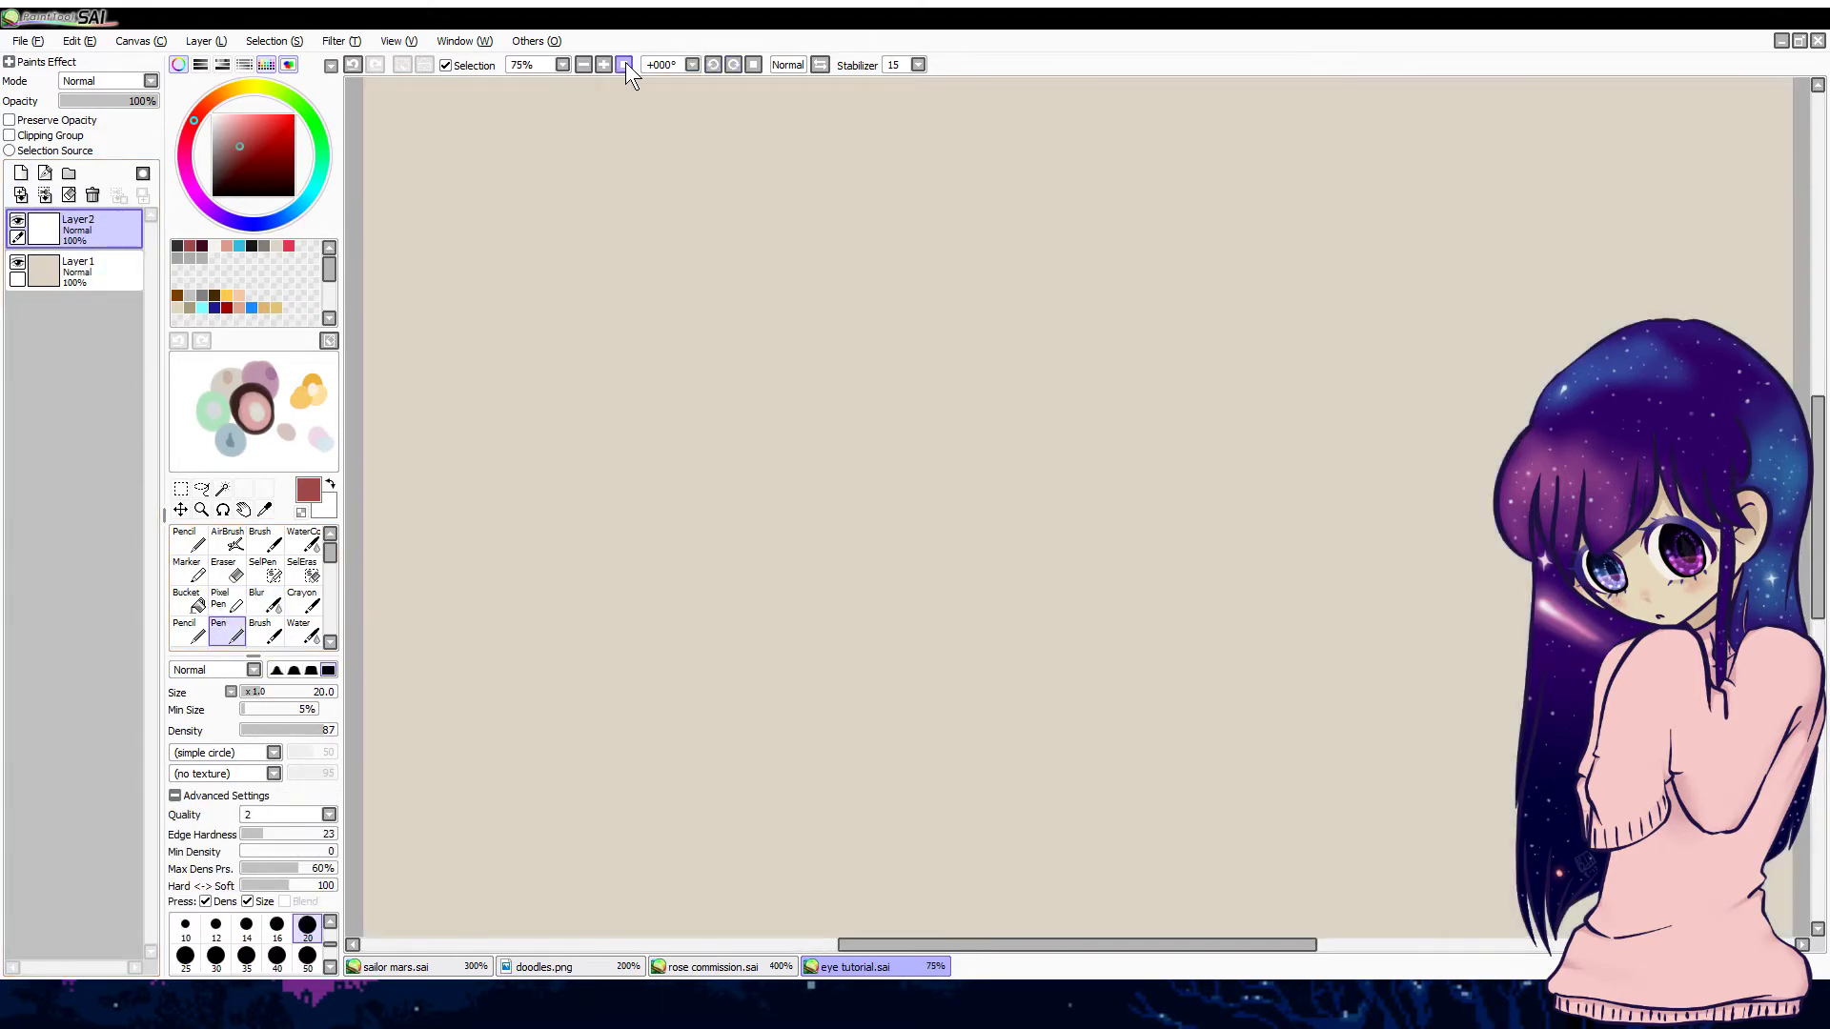
left_click(272, 692)
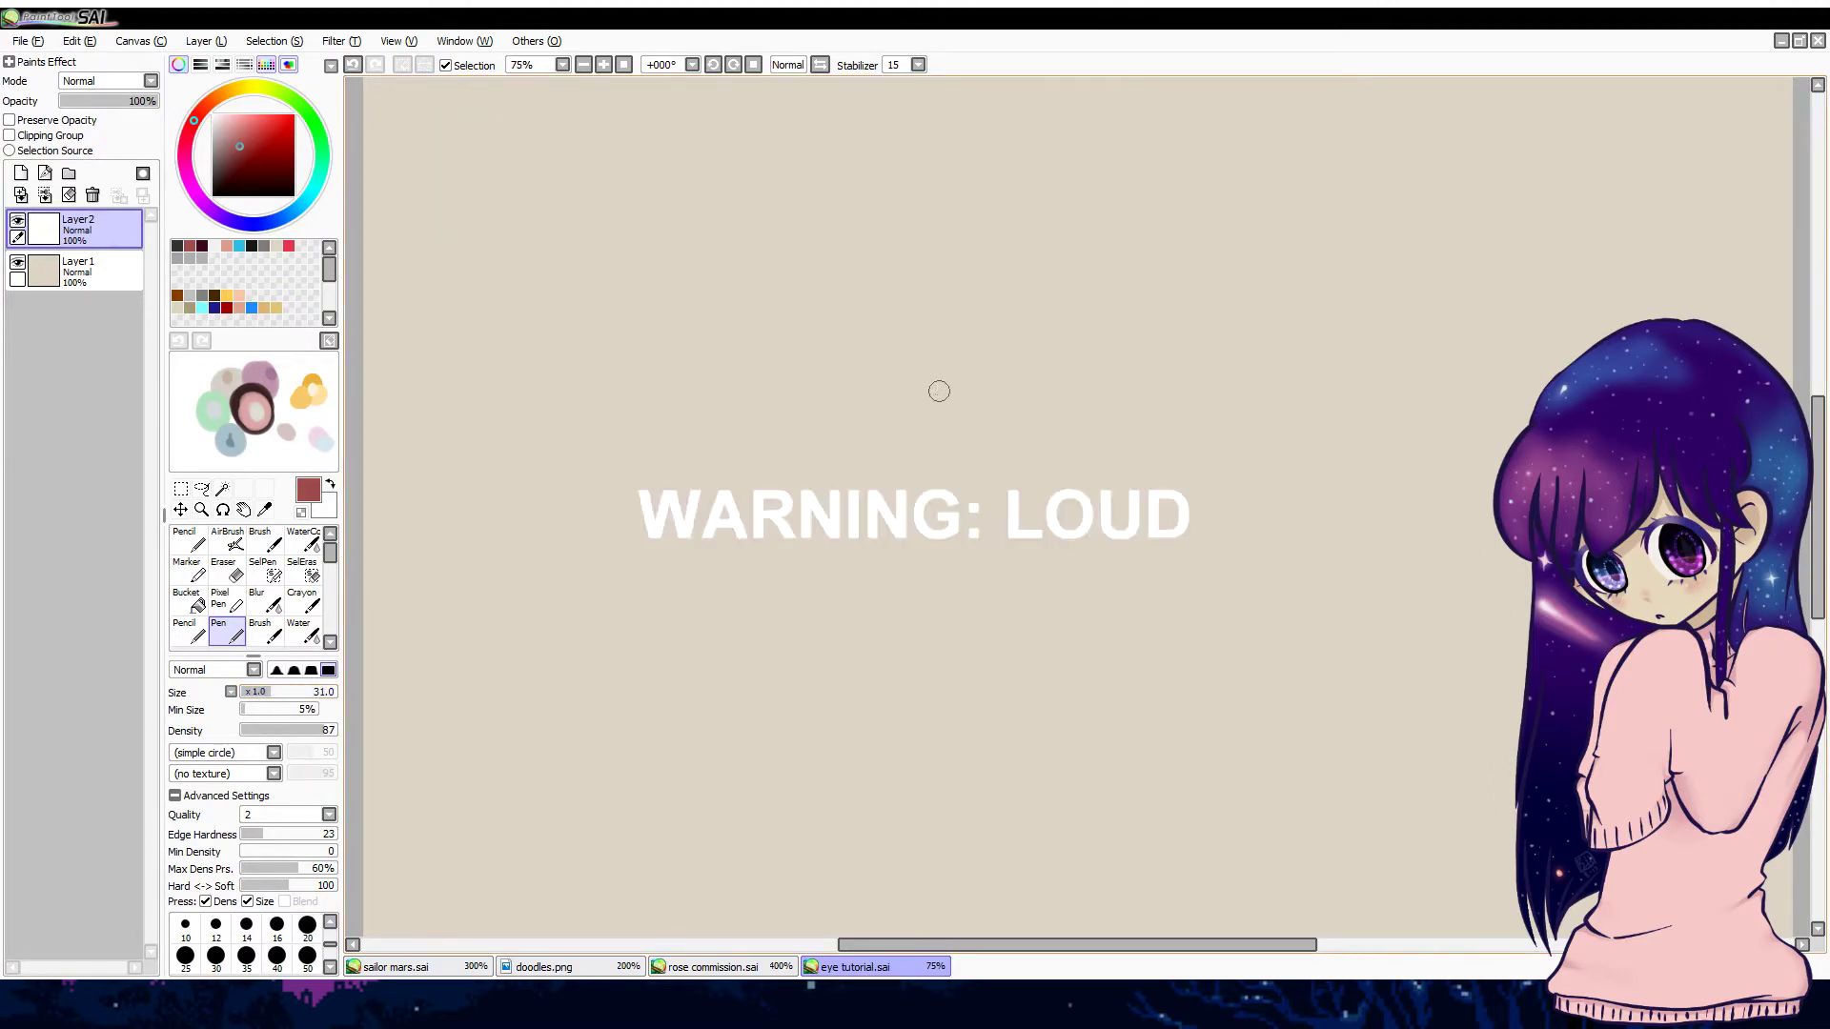
Step: Draw a thick upper lash line with flicked wings, discarding the over-long tail and lower-lid attempts
mouse_move(938, 391)
left_mouse_down()
mouse_move(1055, 302)
mouse_move(1309, 359)
left_mouse_up()
mouse_move(1054, 293)
left_mouse_down()
mouse_move(993, 326)
mouse_move(949, 395)
left_mouse_up()
mouse_move(1007, 319)
left_mouse_down()
mouse_move(888, 388)
mouse_move(930, 330)
left_mouse_up()
mouse_move(1212, 322)
left_mouse_down()
mouse_move(1328, 300)
mouse_move(1362, 317)
left_mouse_up()
key("ctrl+z")
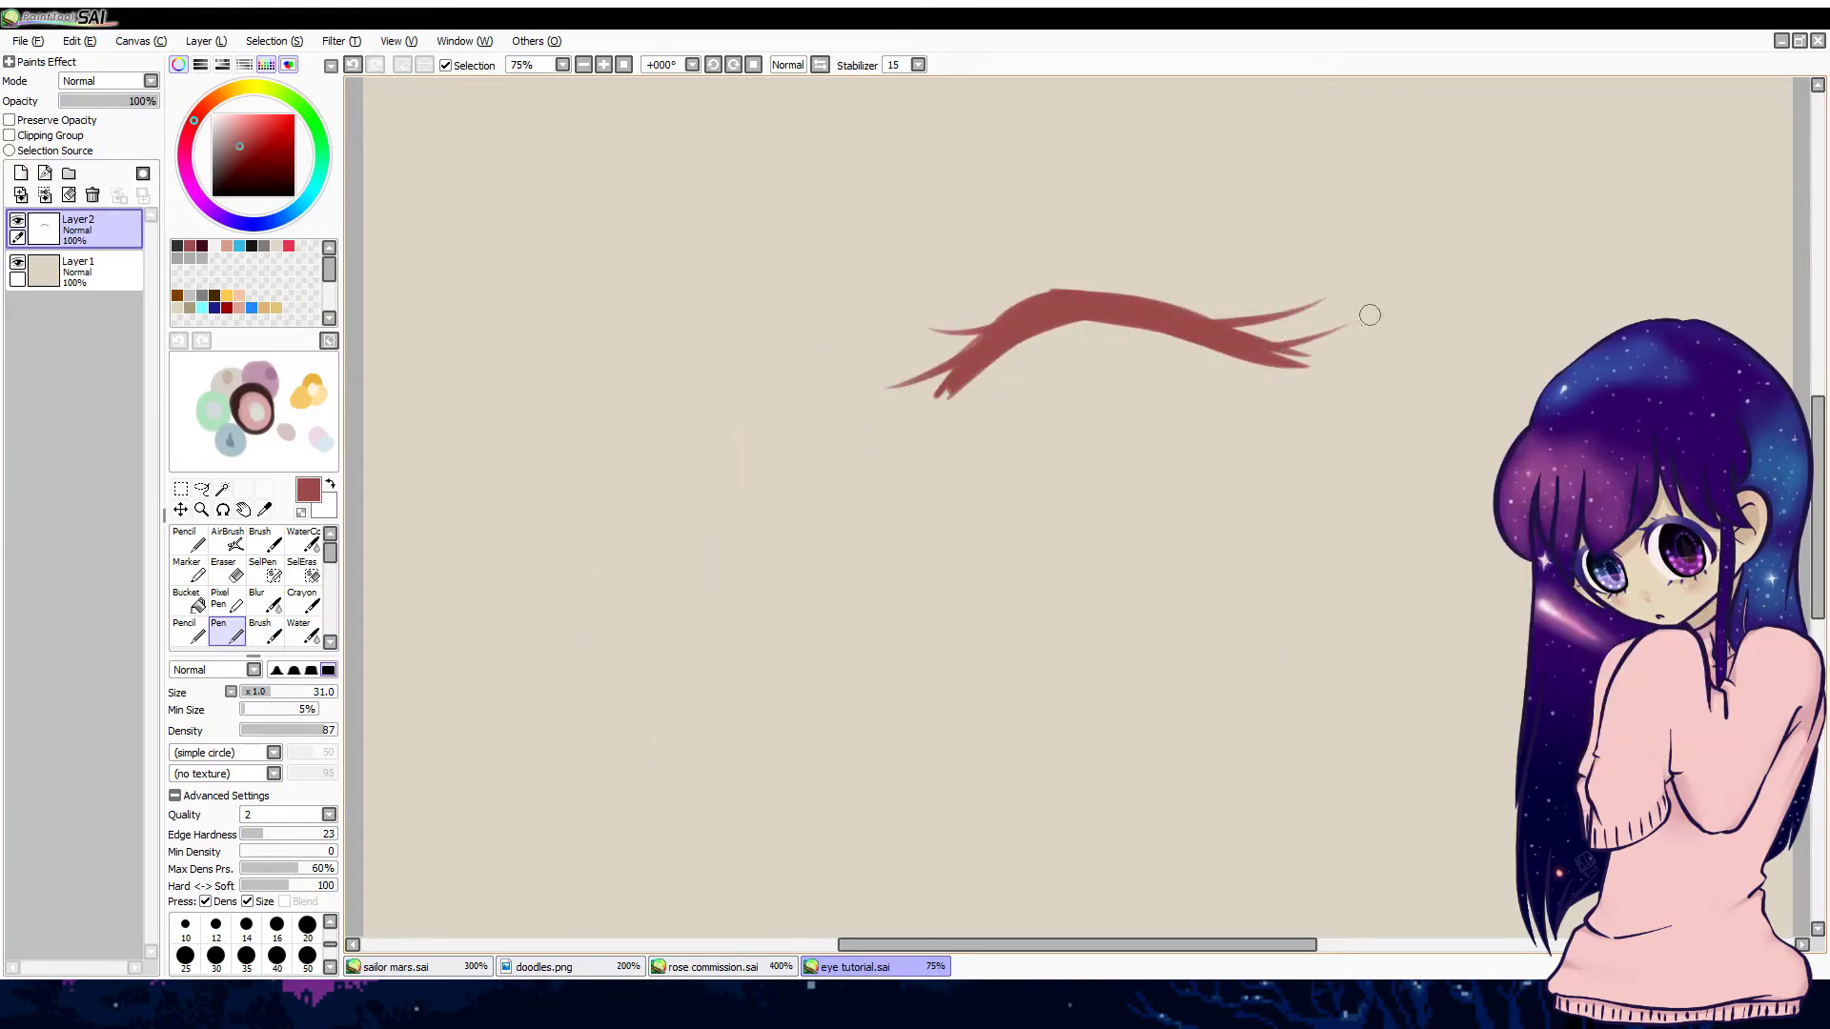
left_click_drag(1010, 481, 1230, 461)
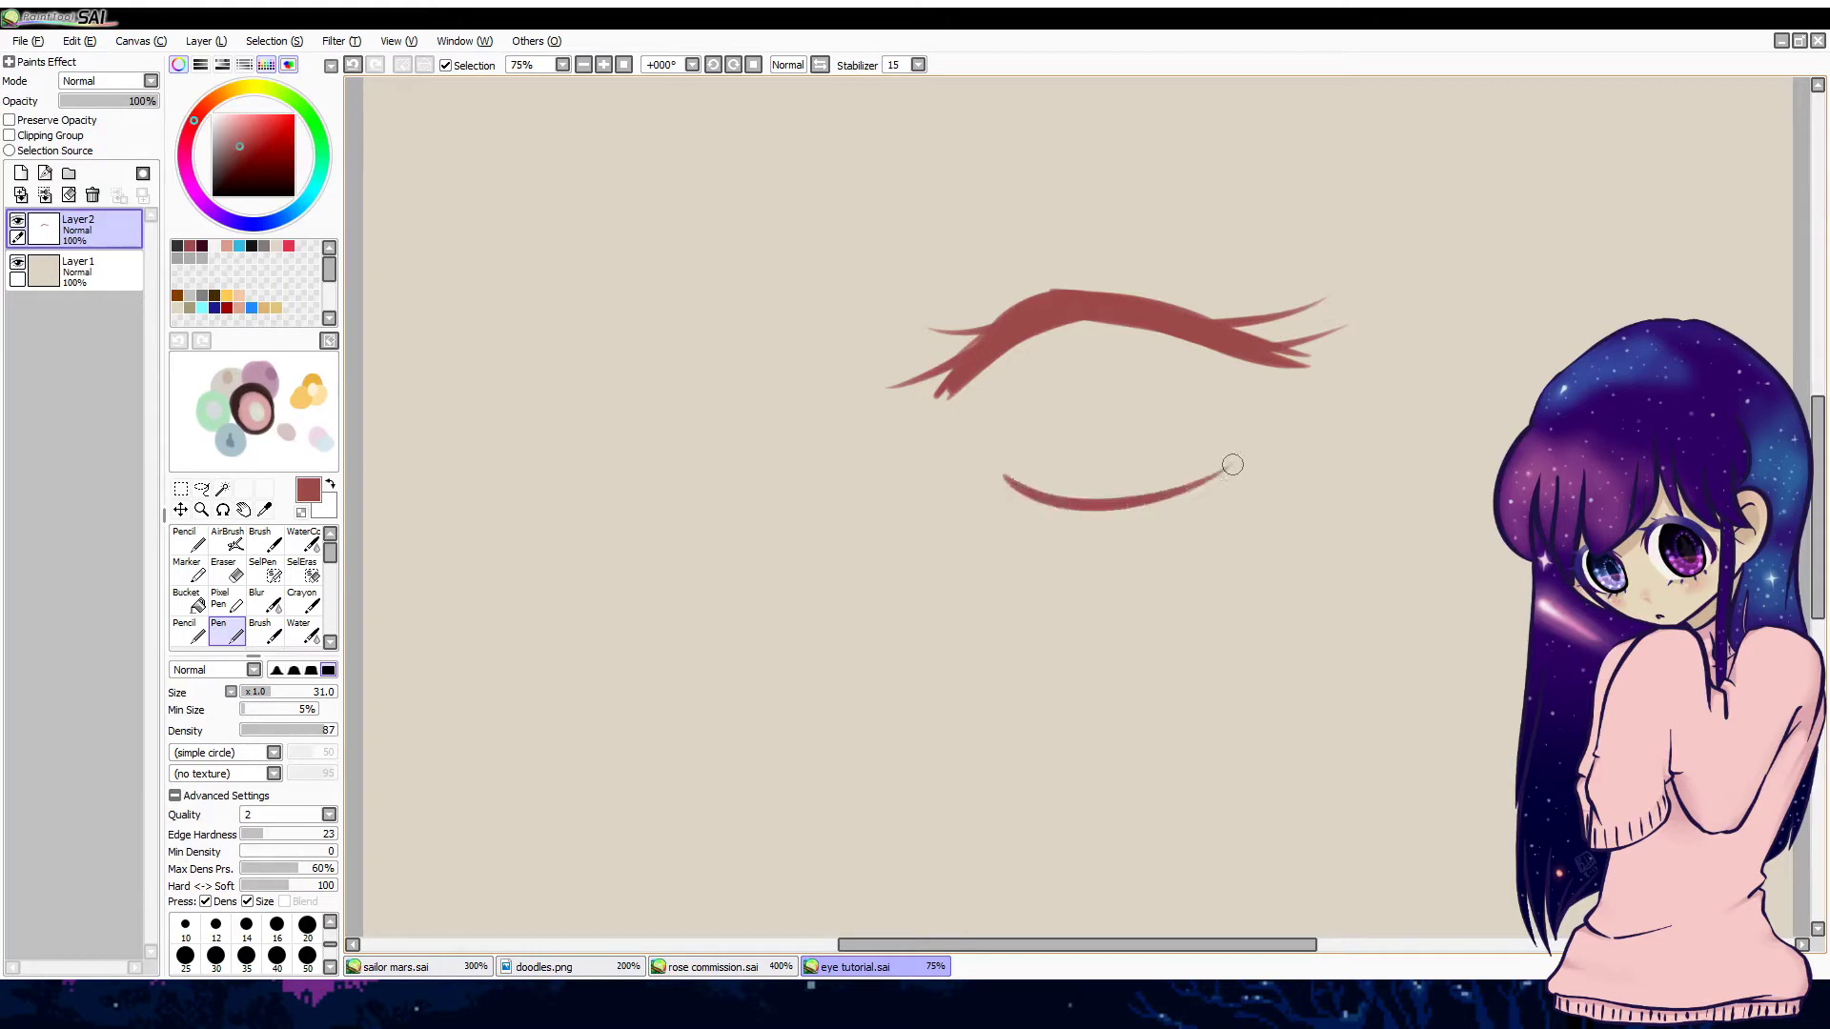
key("ctrl+z")
left_click_drag(990, 482, 1246, 473)
key("ctrl+z")
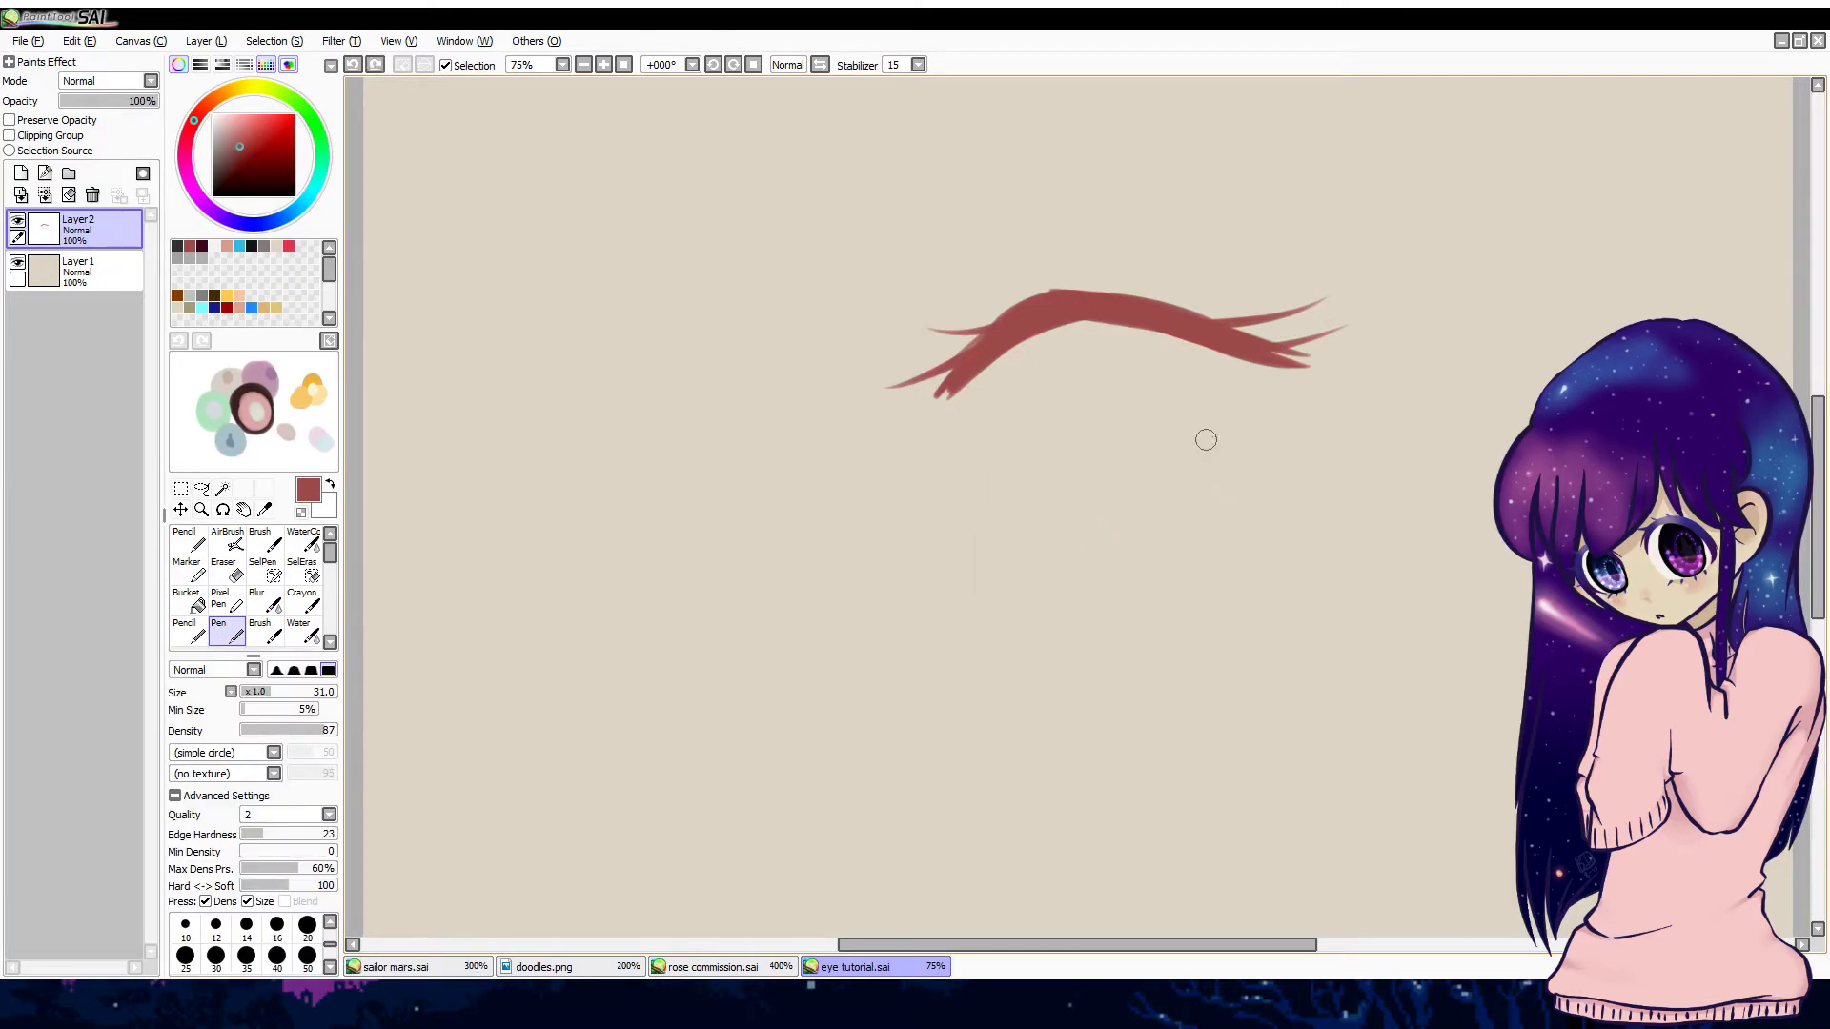
Step: Add strokes under the lash's right end, a thin lower lid line and small lower lashes
left_click_drag(1259, 366, 1207, 431)
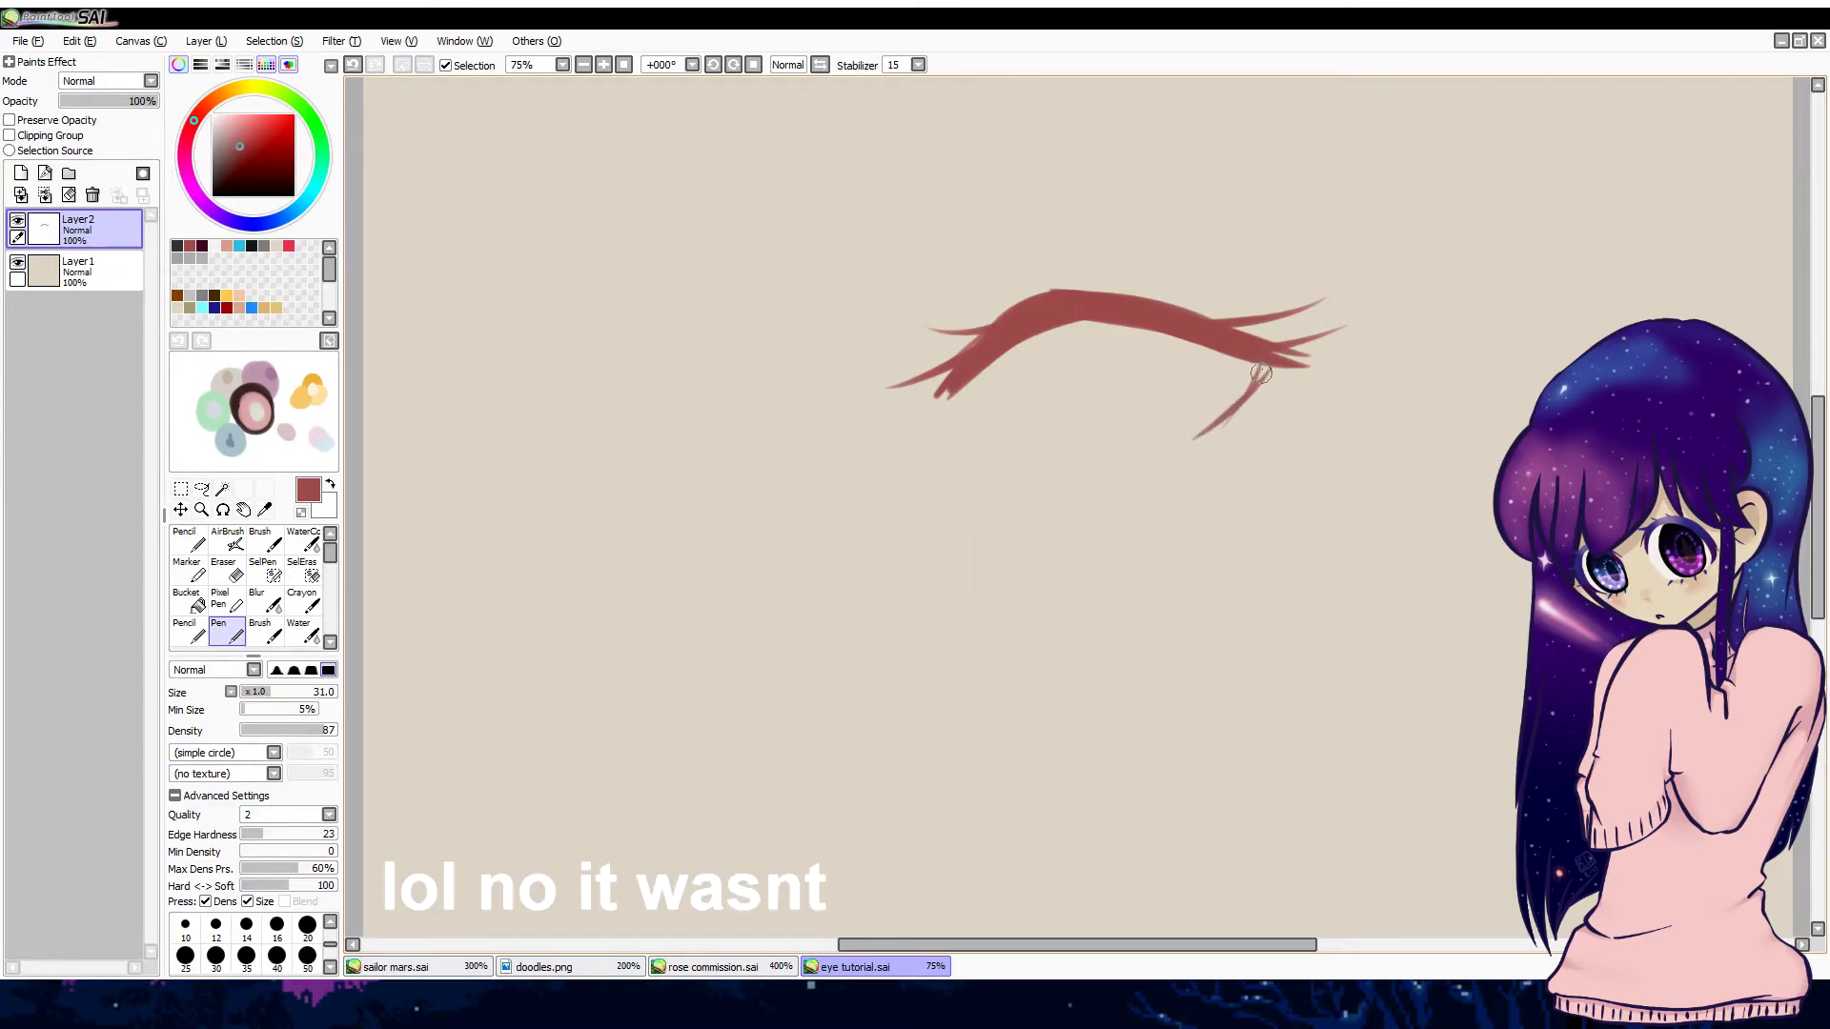
left_click_drag(1268, 378, 1174, 450)
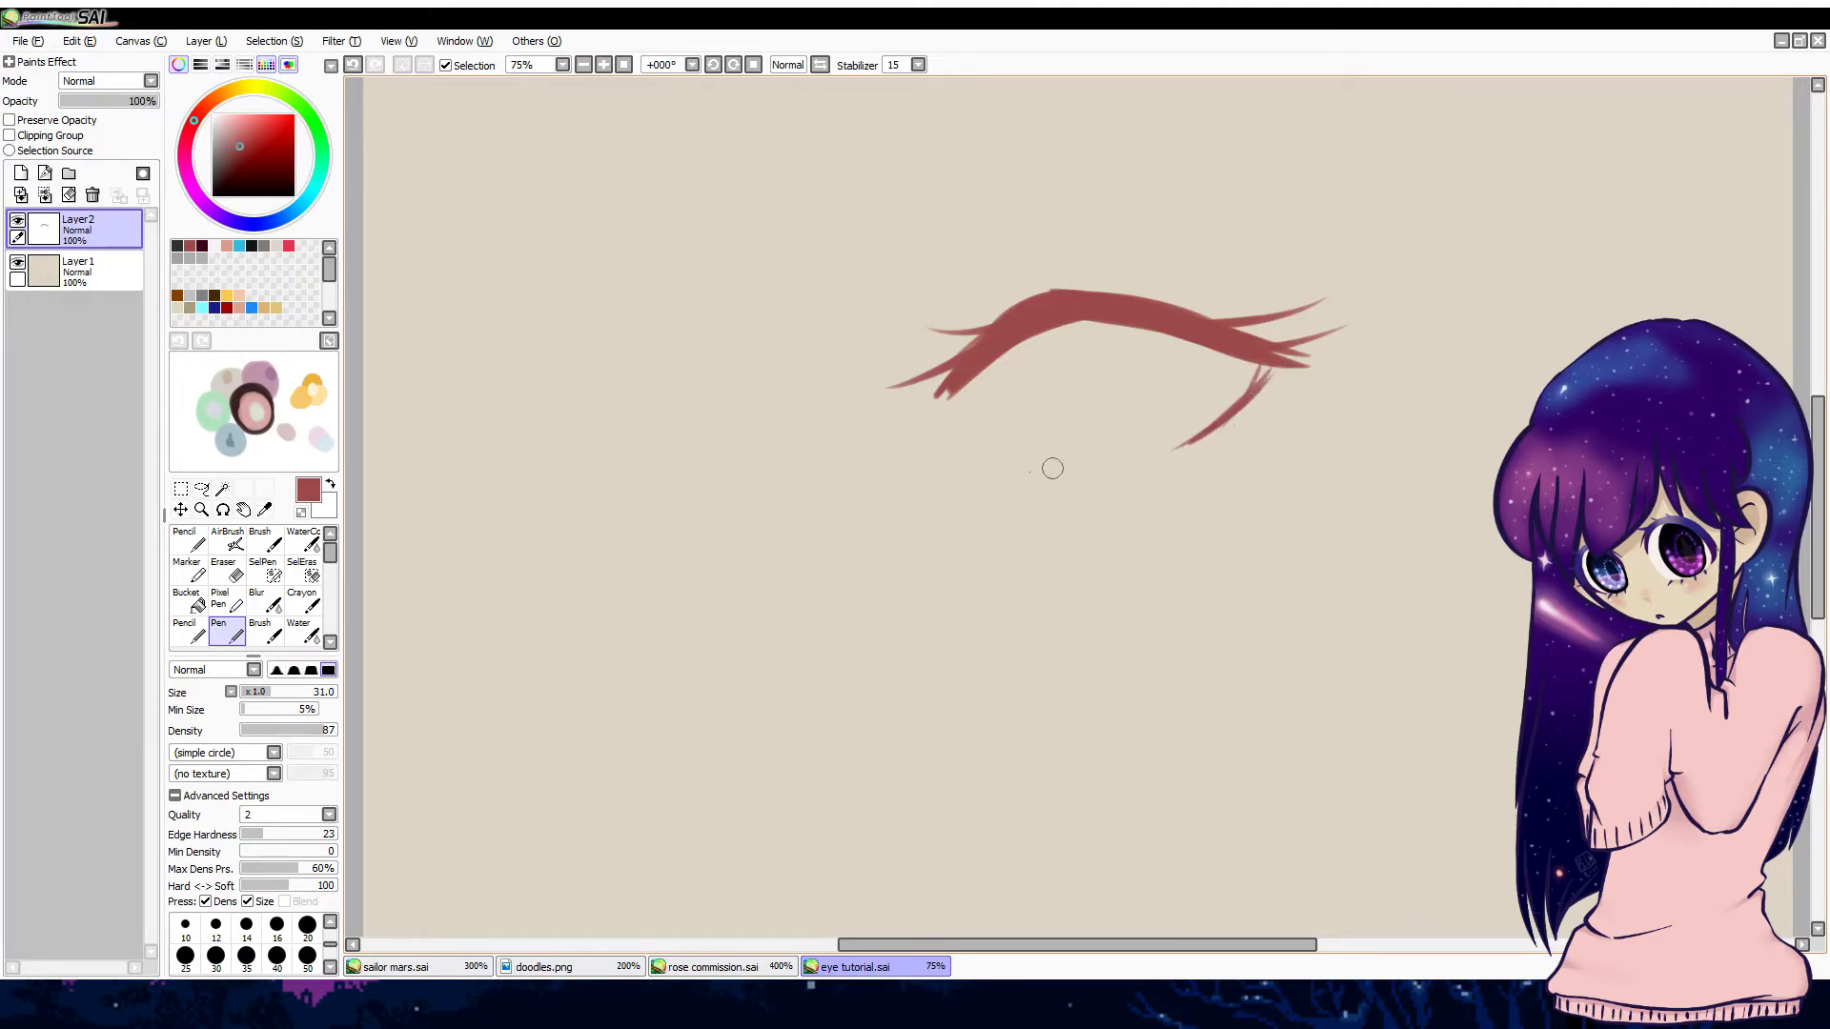
left_click_drag(974, 437, 1136, 455)
left_click_drag(991, 453, 981, 464)
left_click_drag(1003, 457, 998, 464)
left_click_drag(1237, 426, 1241, 426)
Step: Add an upward lash on the upper lid, trying and undoing several short lashes
left_click_drag(1165, 305, 1203, 270)
left_click_drag(1033, 294, 1008, 270)
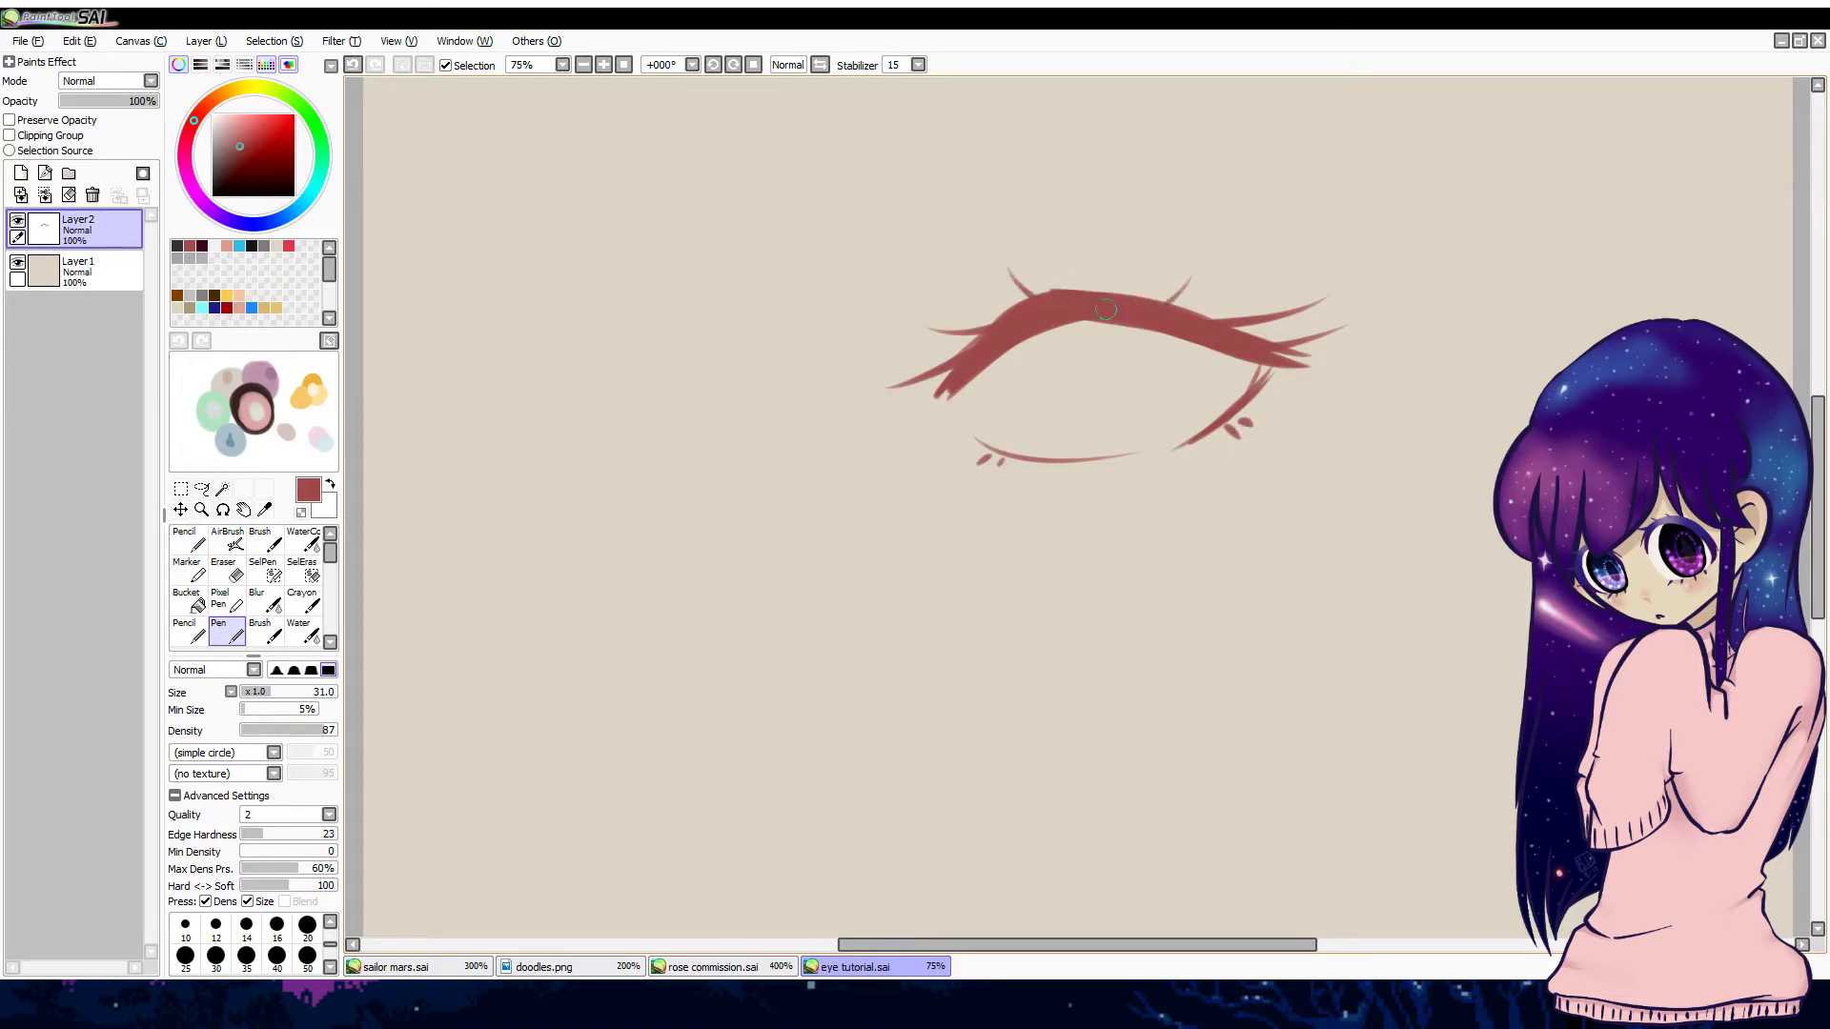
left_click_drag(1117, 291, 1128, 274)
key("ctrl+z")
left_click_drag(1171, 308, 1229, 275)
left_click_drag(1014, 306, 964, 281)
key("ctrl+z")
key("ctrl+z")
left_click_drag(1088, 300, 1096, 254)
key("ctrl+z")
Step: Draw a rounder left iris curve, undoing the right-curve attempts and a loop around the eye
left_click_drag(1074, 323, 1131, 460)
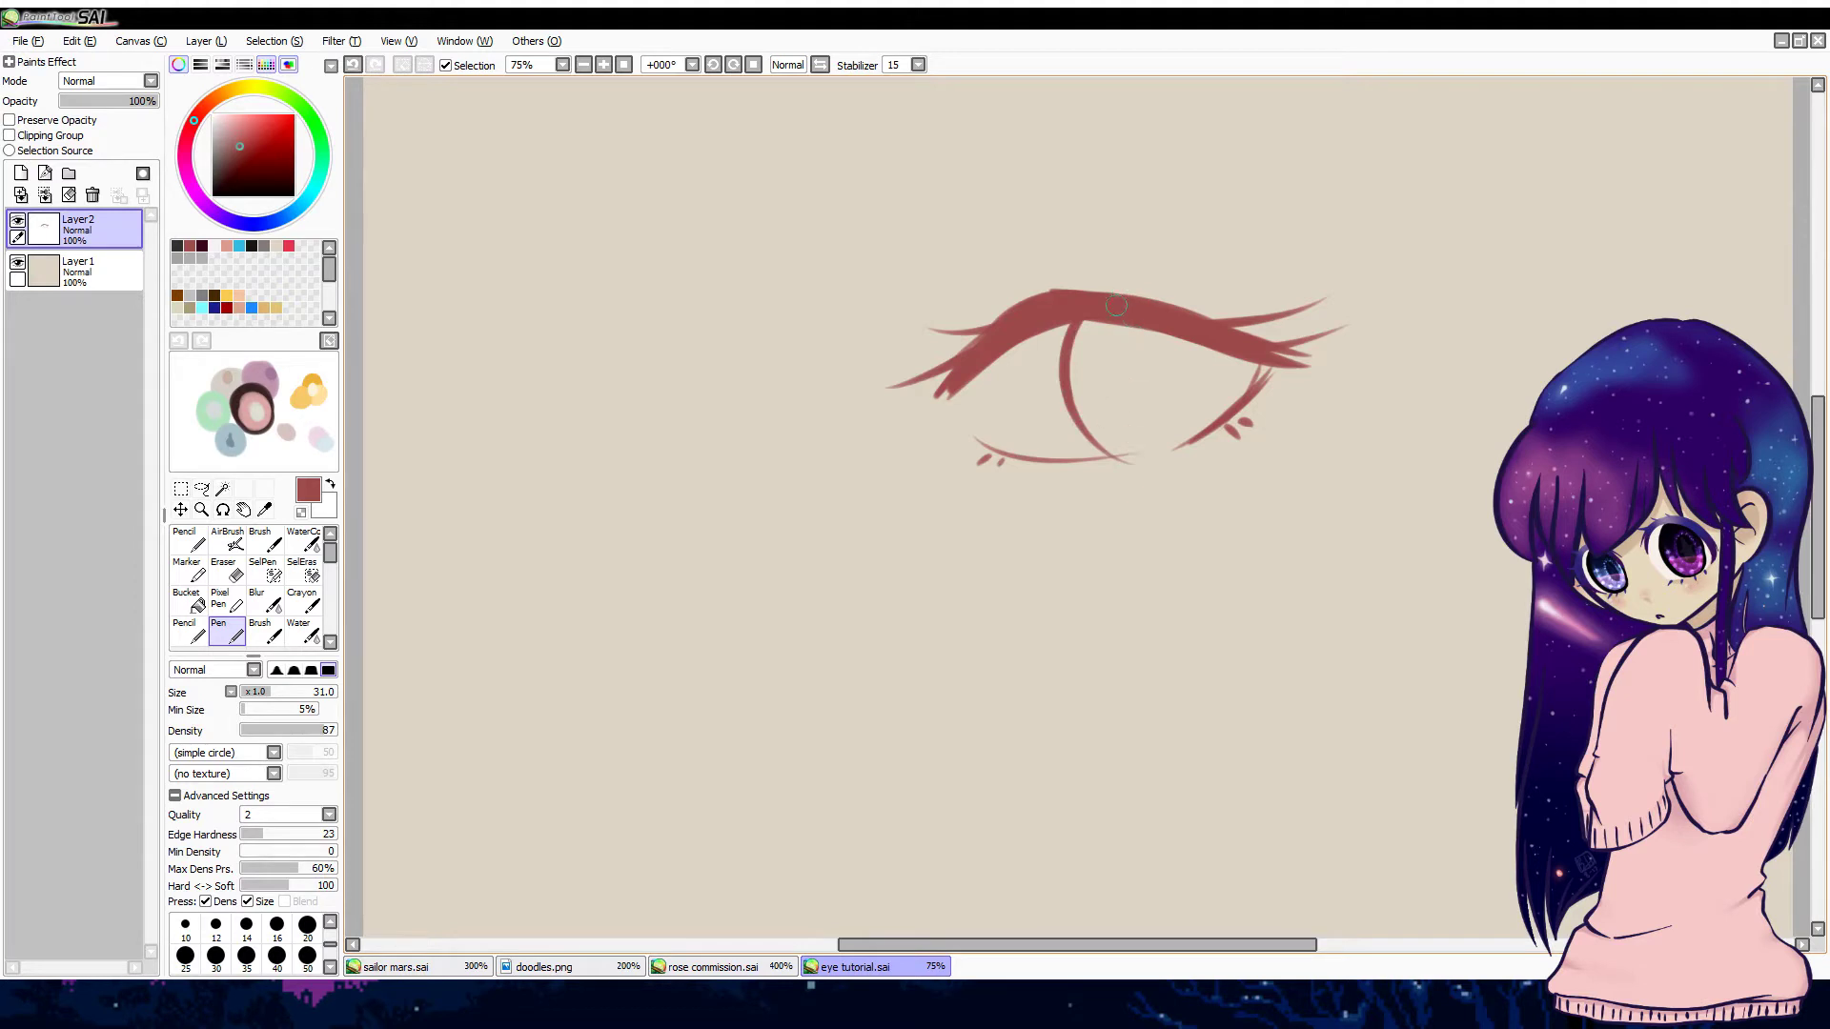
key("ctrl+z")
mouse_move(1074, 322)
left_mouse_down()
mouse_move(1067, 378)
mouse_move(1164, 450)
left_mouse_up()
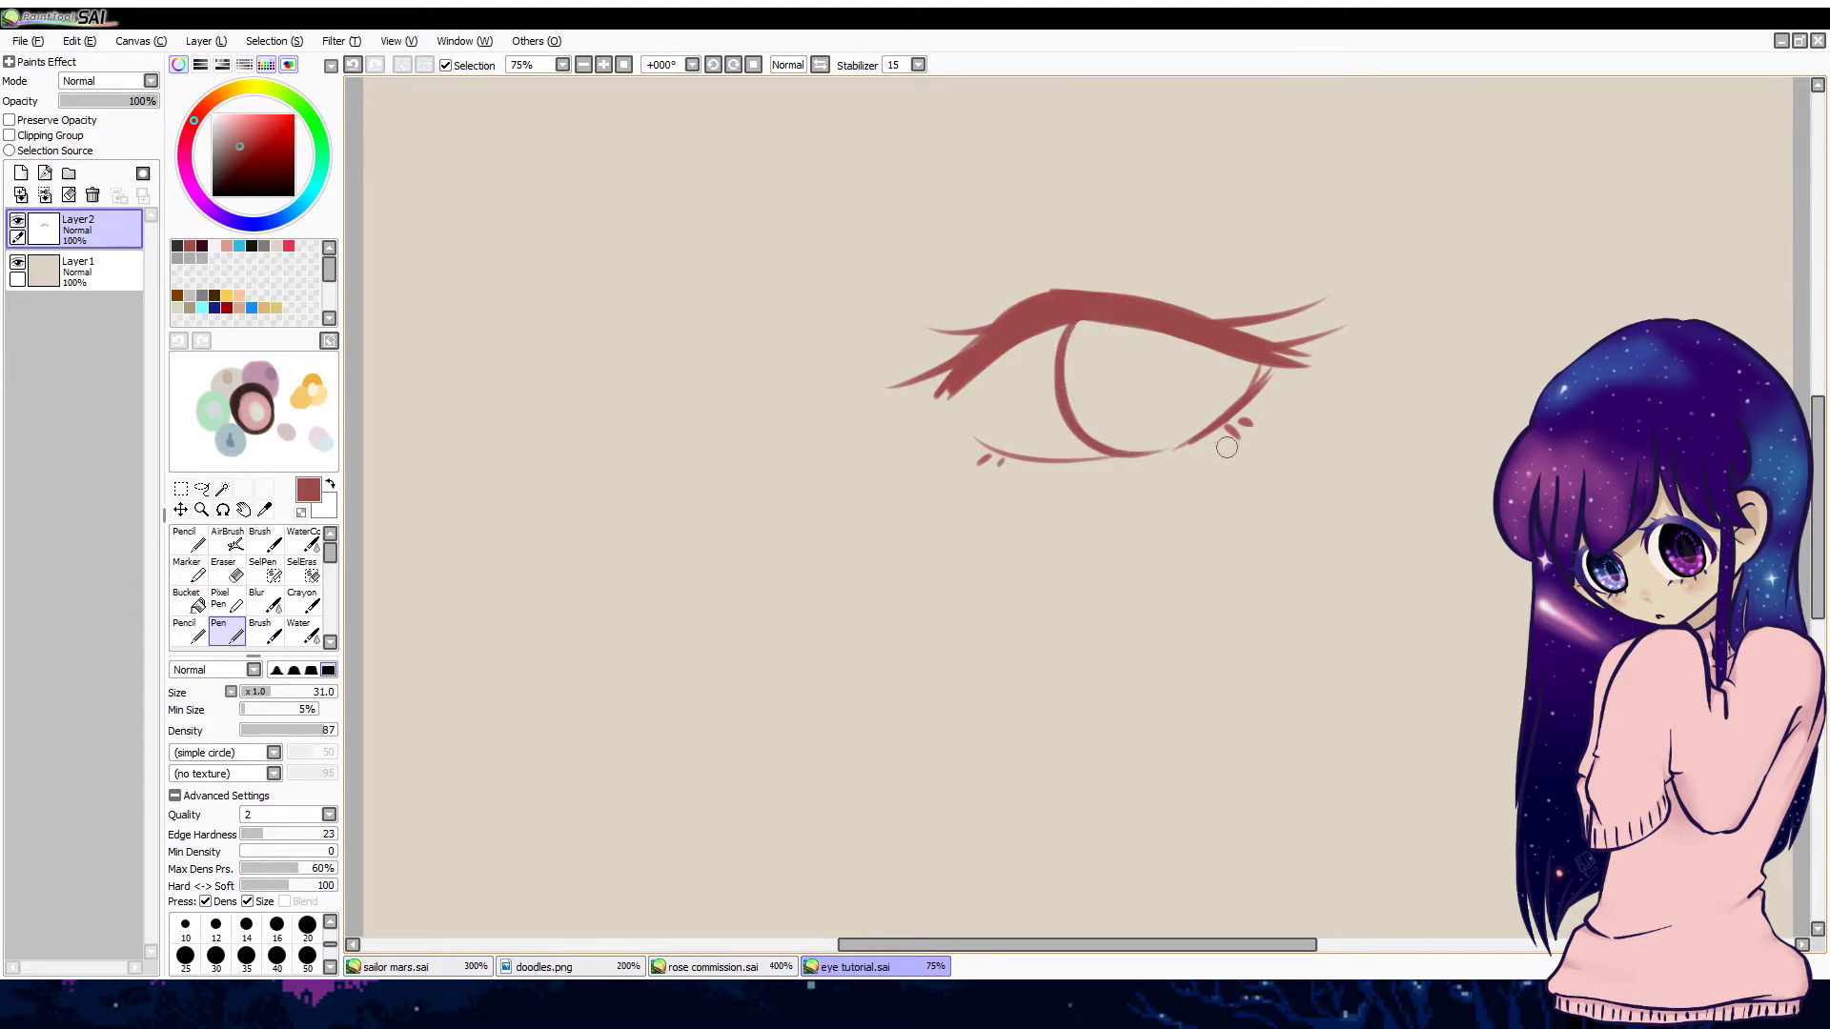
left_click_drag(1182, 330, 1168, 444)
key("ctrl+z")
left_click_drag(1222, 352, 1179, 443)
key("ctrl+z")
mouse_move(1225, 355)
left_mouse_down()
mouse_move(1197, 427)
mouse_move(1218, 411)
mouse_move(1220, 378)
mouse_move(1170, 448)
left_mouse_up()
key("ctrl+z")
mouse_move(1452, 412)
left_mouse_down()
mouse_move(1316, 646)
mouse_move(849, 616)
left_mouse_up()
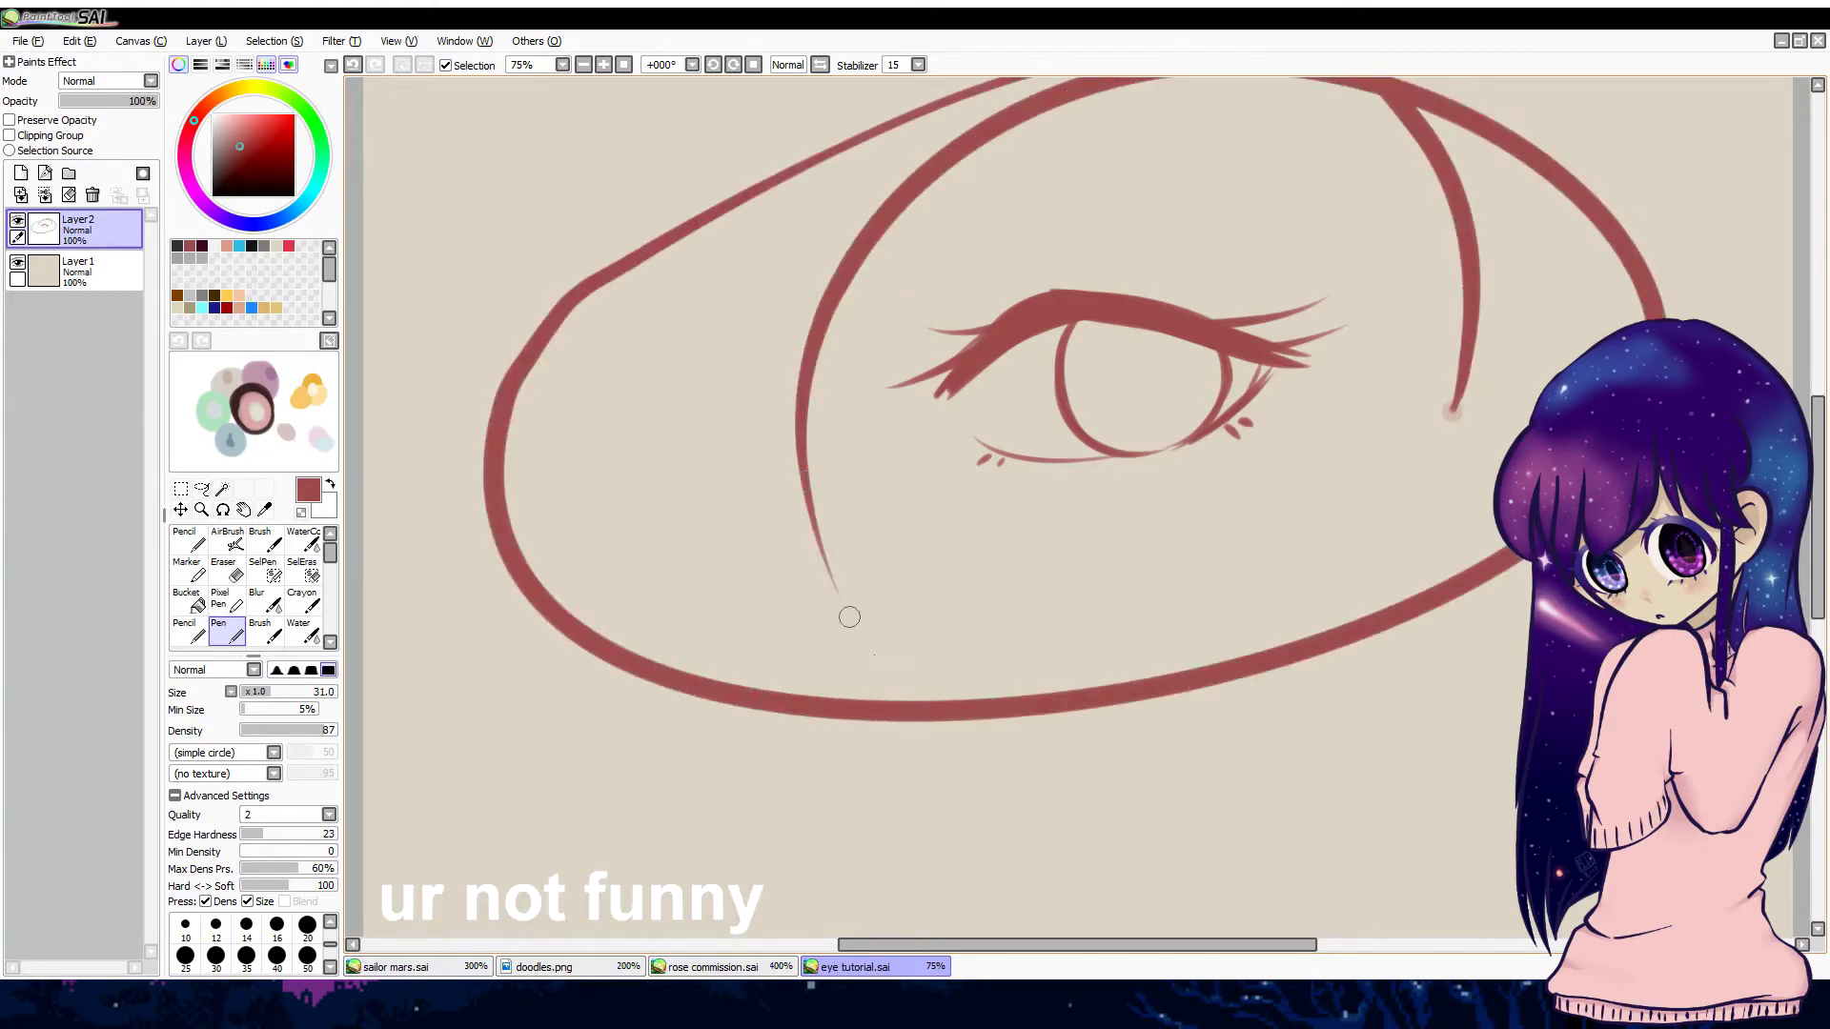
key("ctrl+z")
key("ctrl+z")
key("ctrl+z")
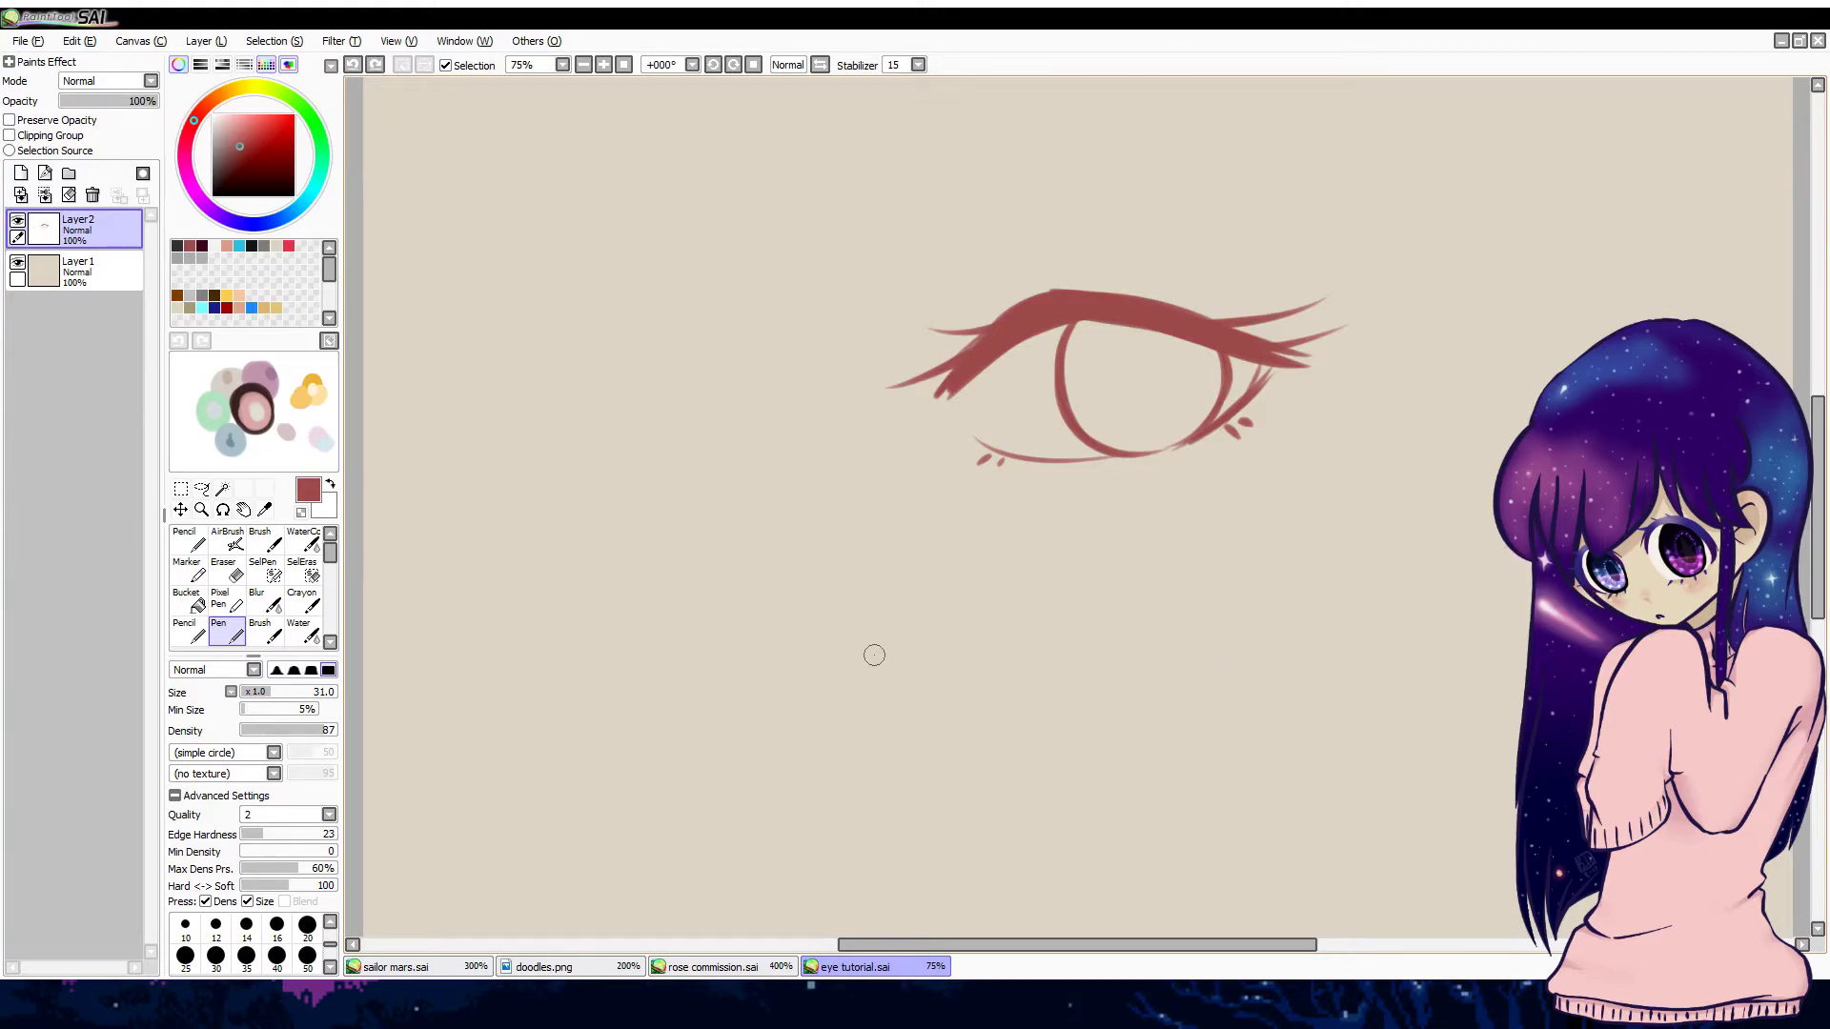
Step: Add one more thin upper lash, discard the eyebrow, and add a layer above the bottom layer
key("alt+Tab")
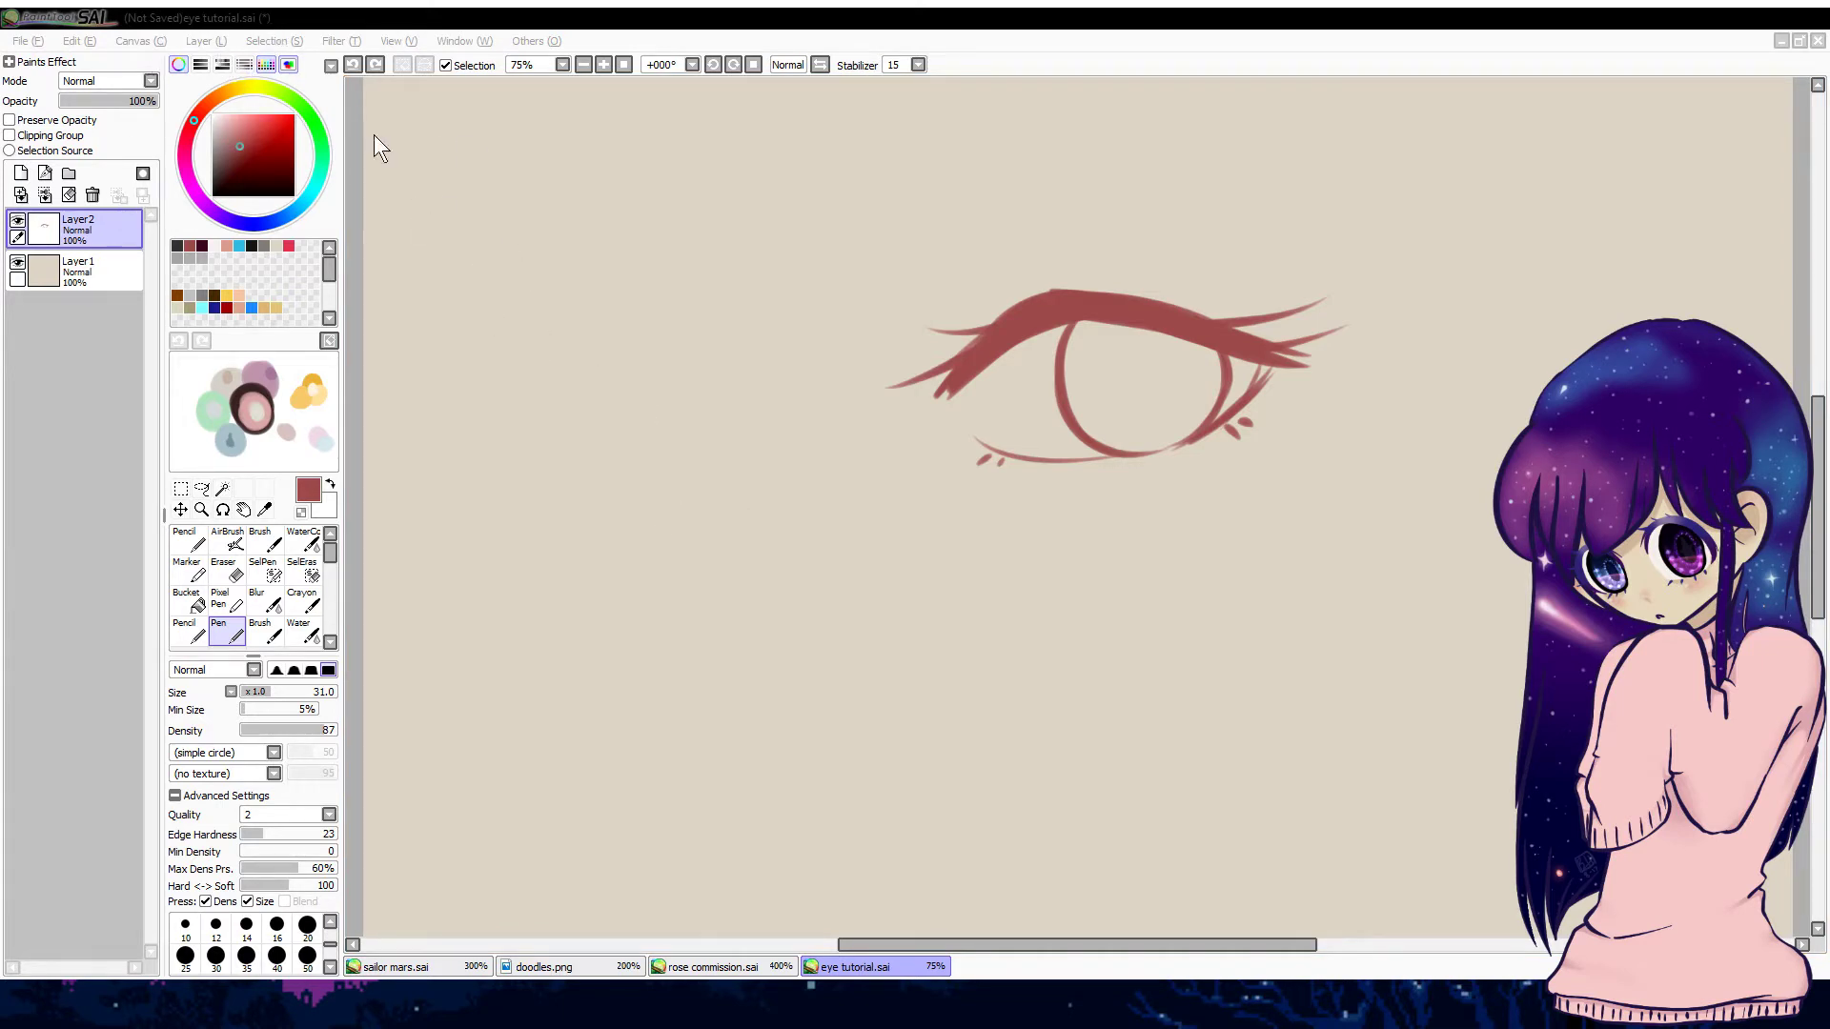
left_click(768, 497)
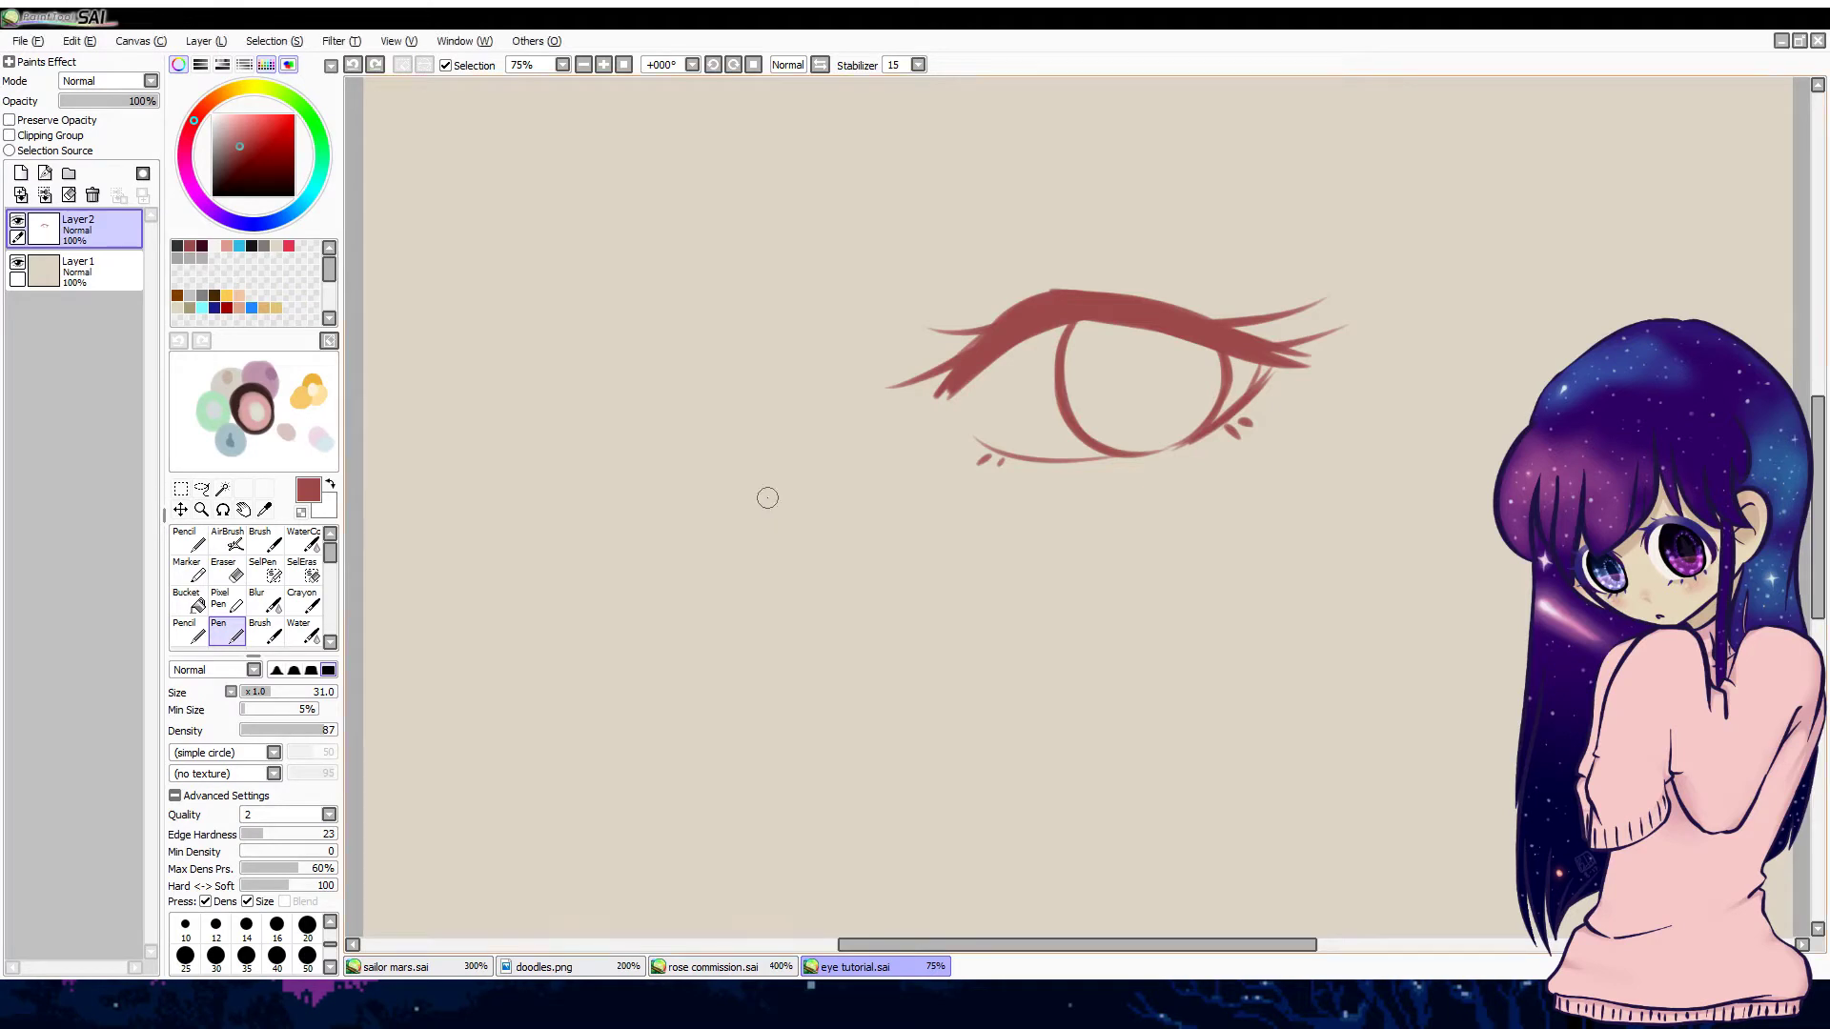
left_click_drag(1040, 276, 967, 328)
mouse_move(935, 212)
left_mouse_down()
mouse_move(1292, 197)
mouse_move(1369, 307)
left_mouse_up()
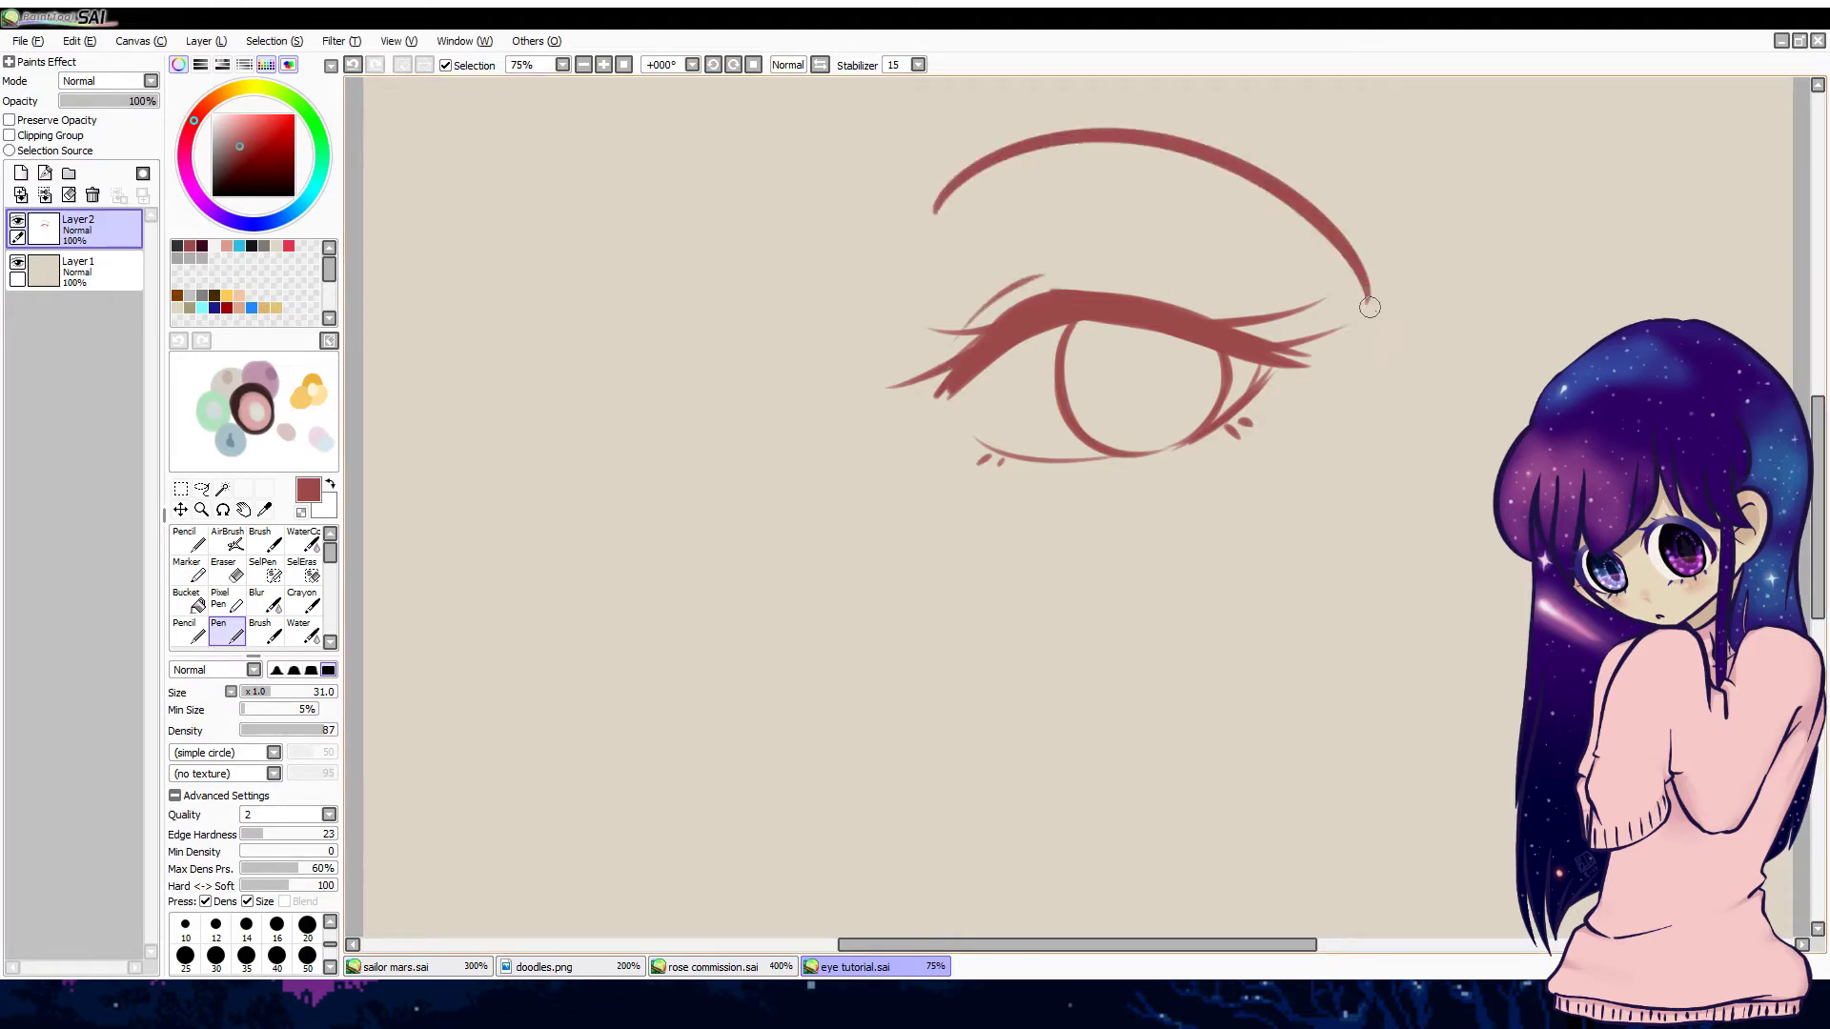
key("ctrl+z")
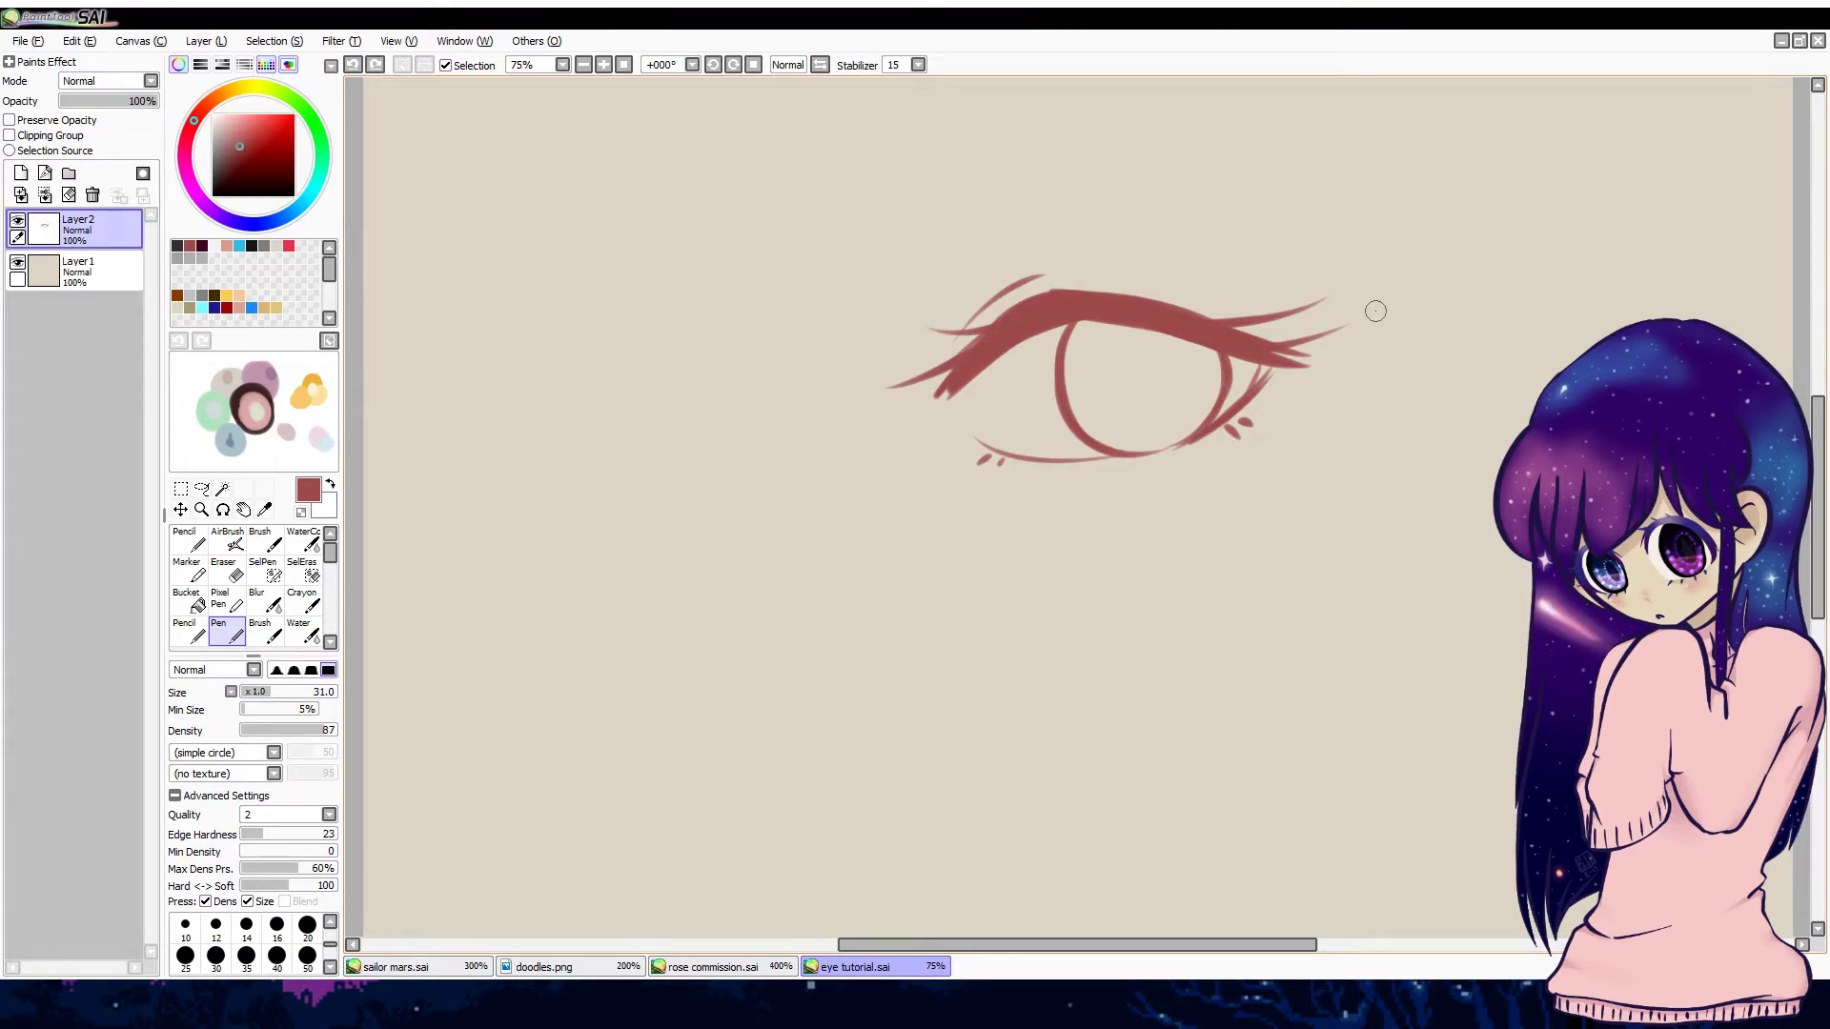
left_click(97, 271)
left_click(22, 174)
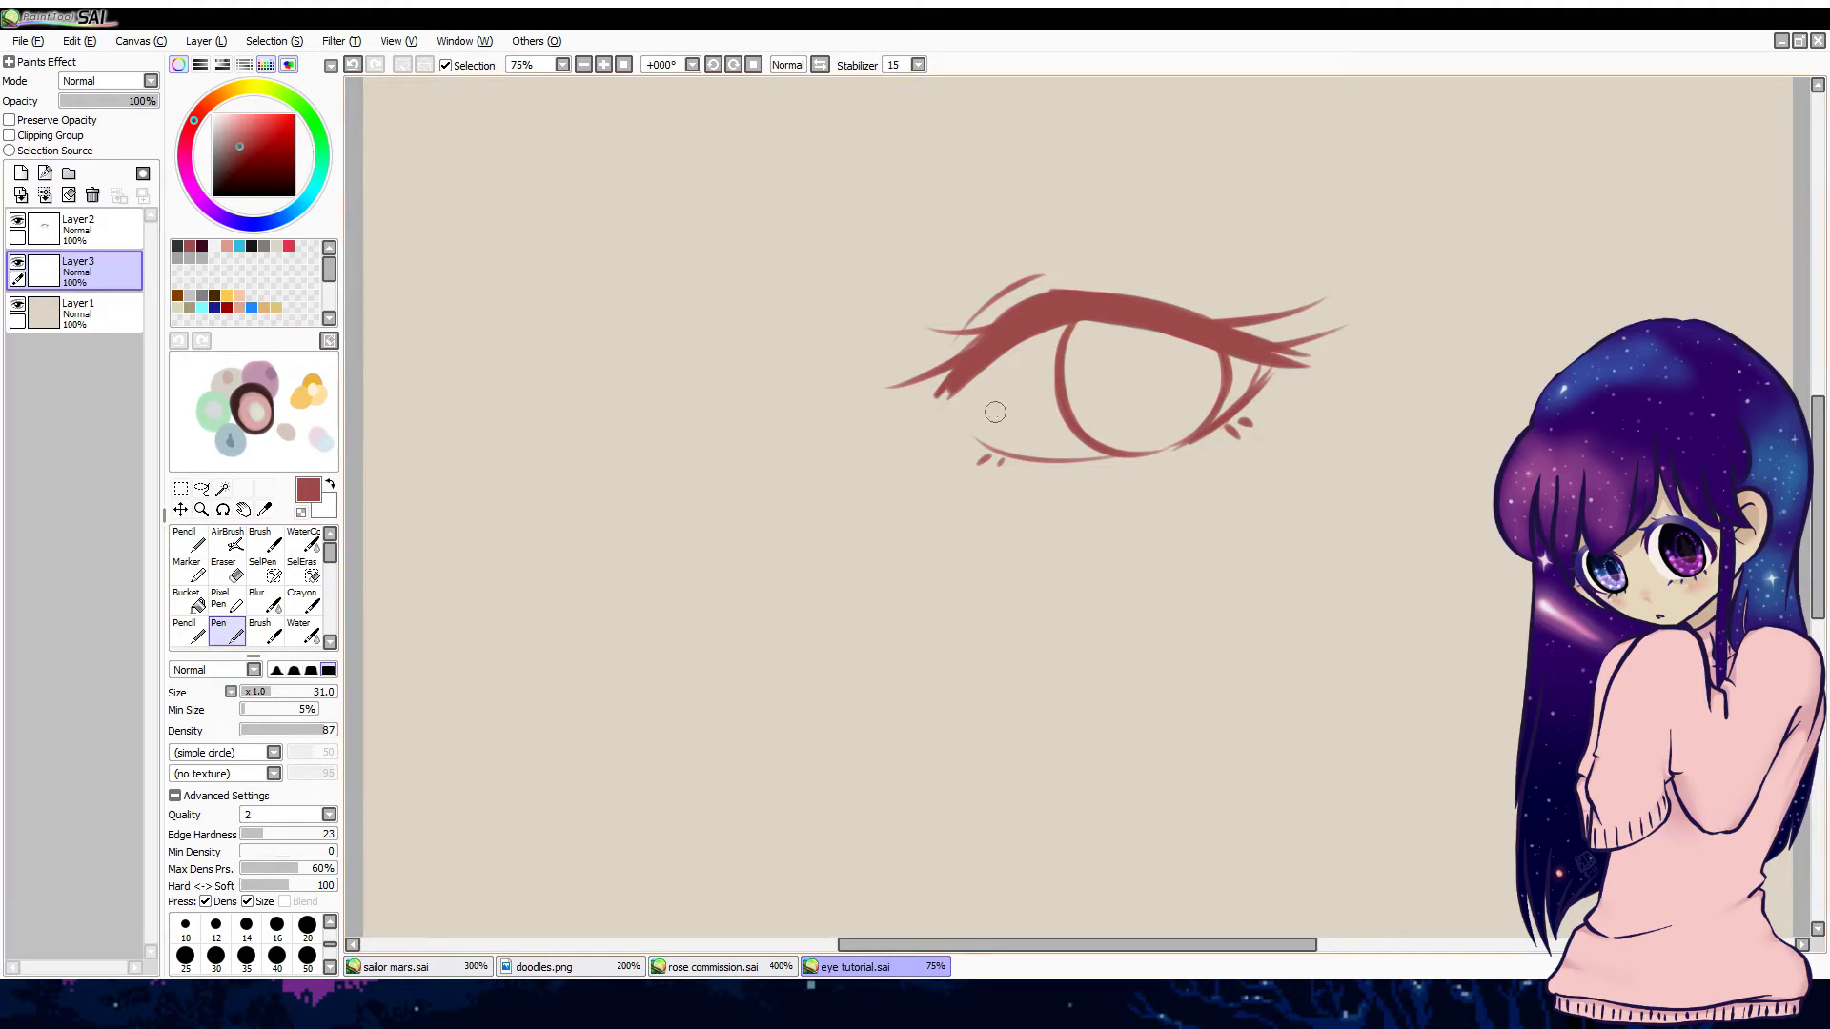
Step: Paint the eye white pale lavender with a size 45 pen
right_click(995, 412)
left_click(225, 116)
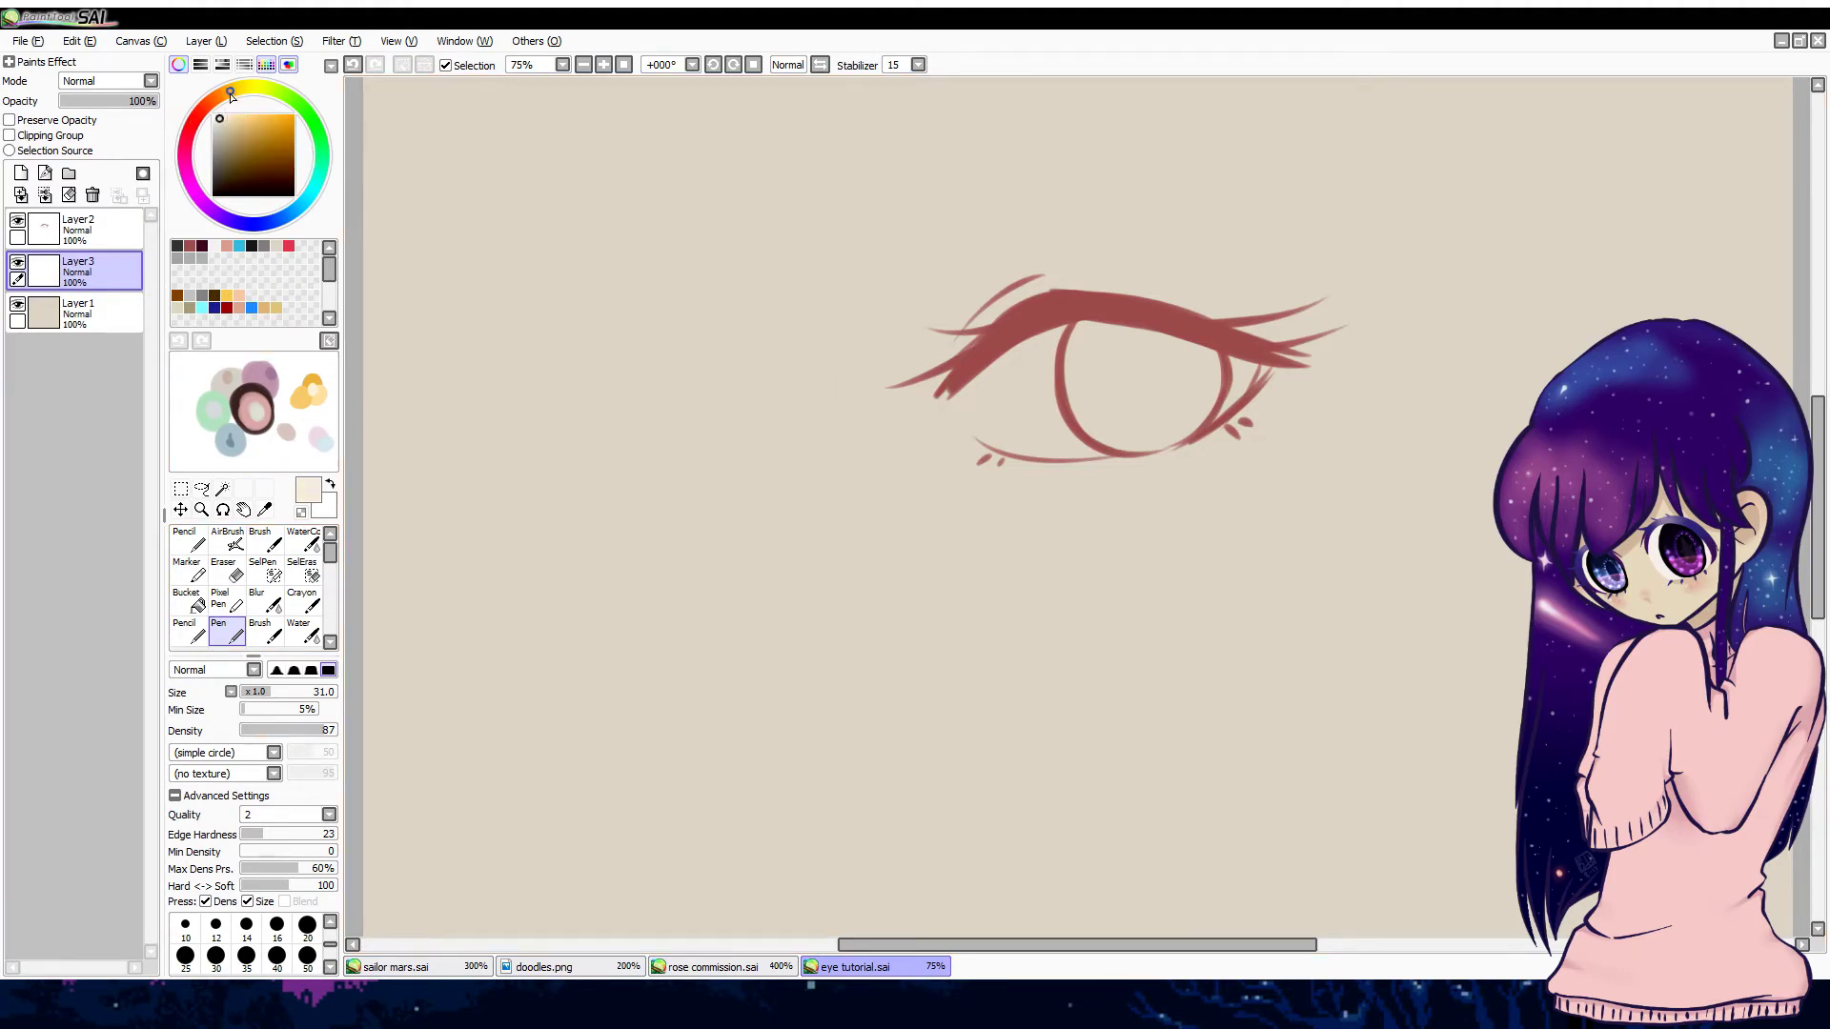
left_click_drag(230, 95, 220, 95)
left_click(283, 691)
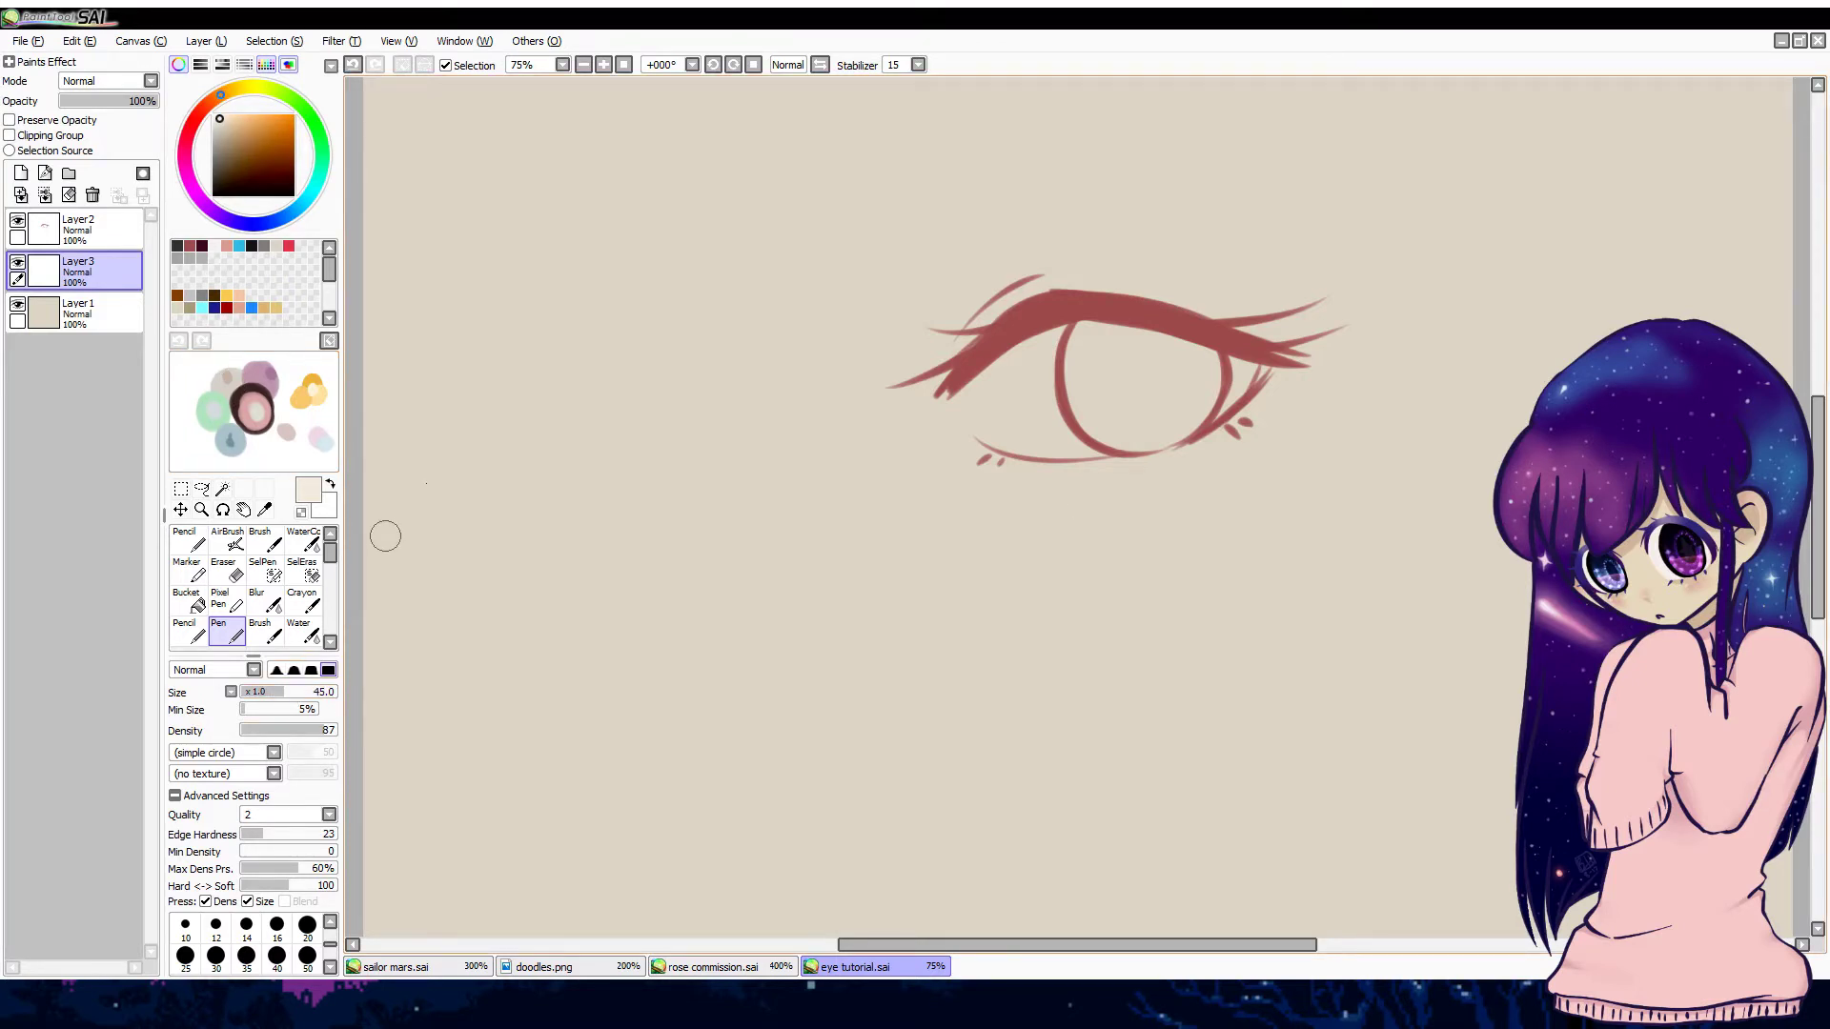
left_click(210, 212)
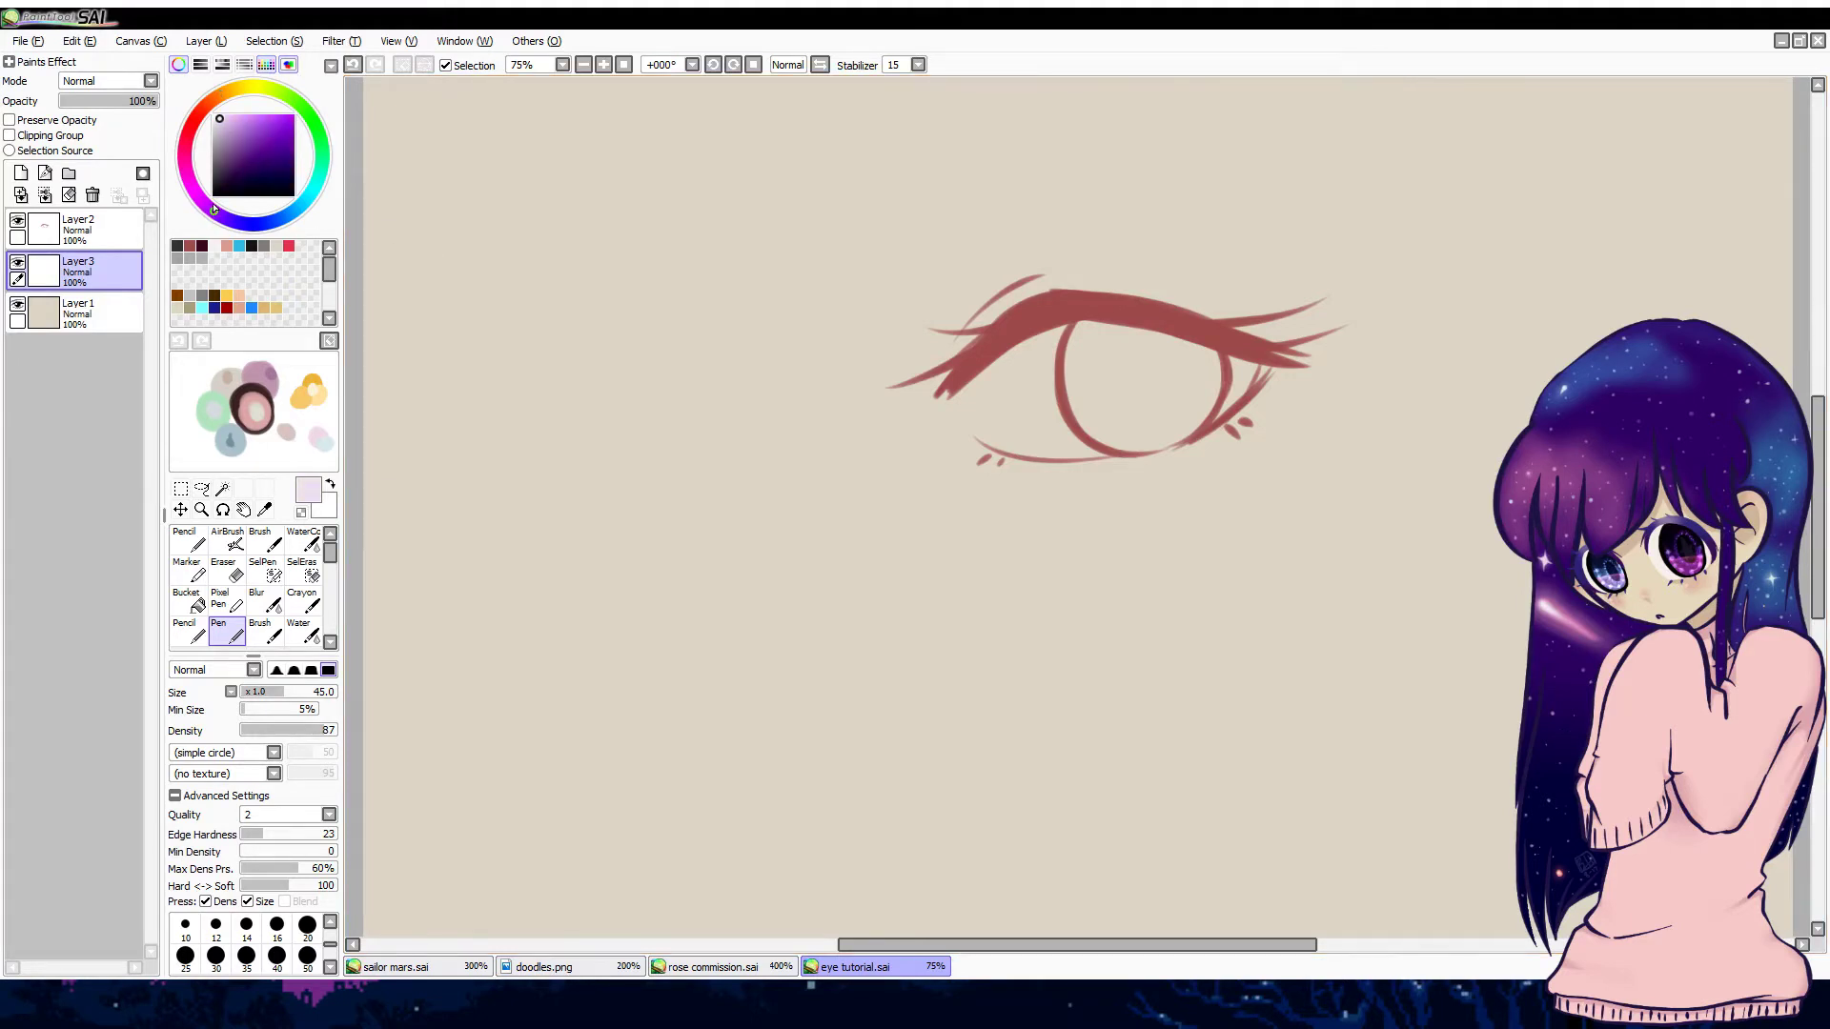
mouse_move(1007, 369)
left_mouse_down()
mouse_move(977, 398)
mouse_move(995, 367)
mouse_move(990, 430)
mouse_move(1001, 400)
mouse_move(1022, 445)
mouse_move(1013, 433)
mouse_move(1088, 445)
mouse_move(1043, 386)
mouse_move(1121, 399)
mouse_move(1261, 381)
mouse_move(1198, 415)
mouse_move(1246, 379)
left_mouse_up()
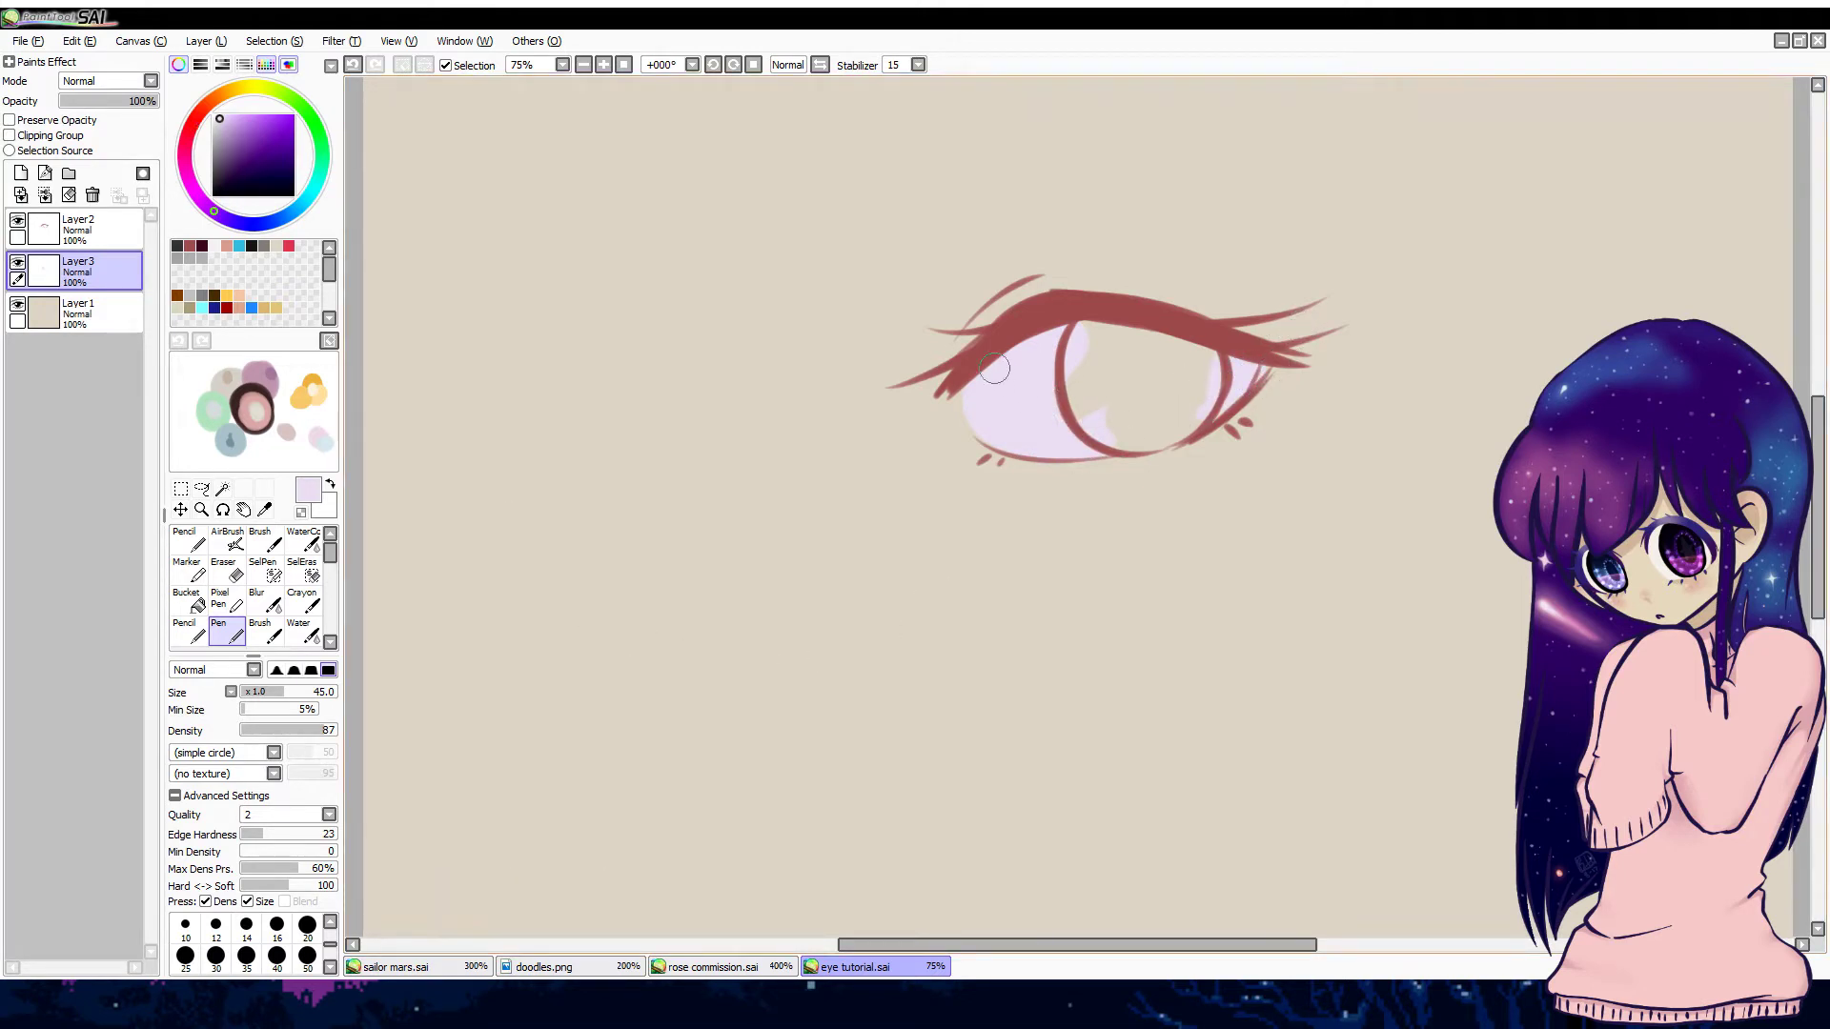
left_click_drag(1086, 433, 1069, 335)
Step: Try a near-white highlight on the eye white, undo it, and return to light lavender
left_click(212, 115)
left_click_drag(991, 411, 1001, 398)
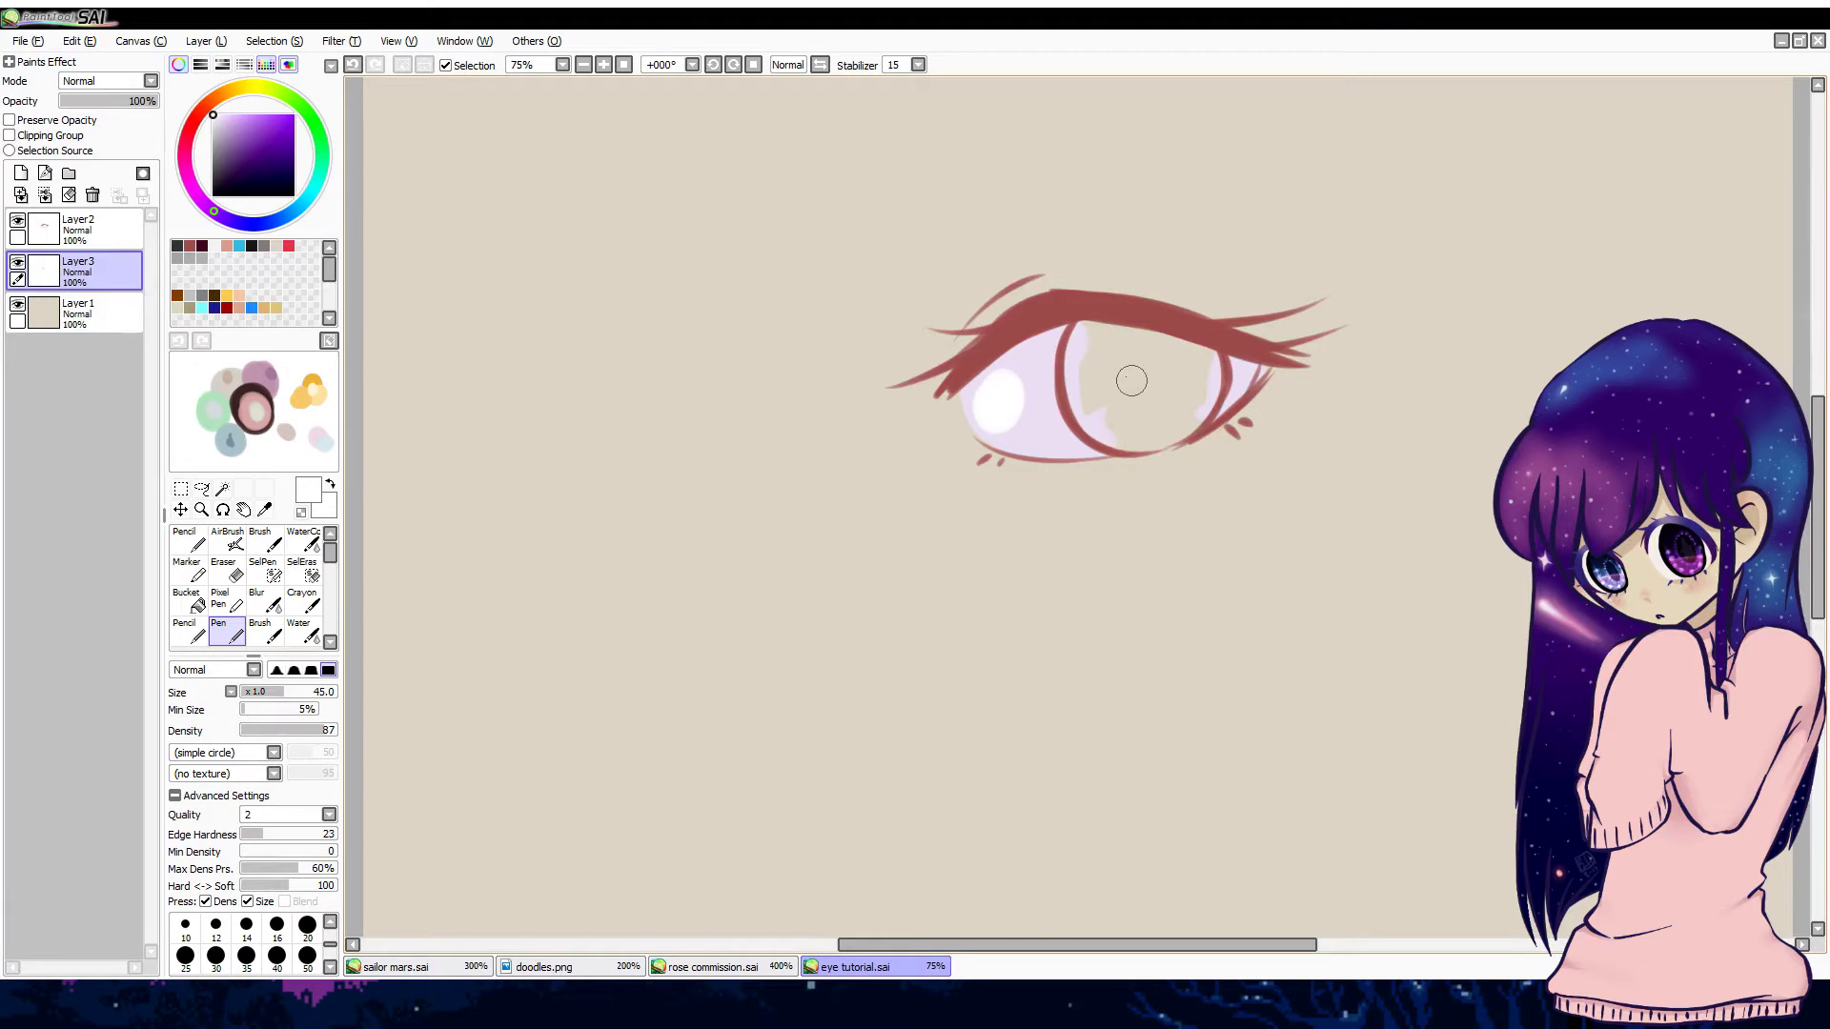
key("ctrl+z")
left_click(1037, 396, "alt")
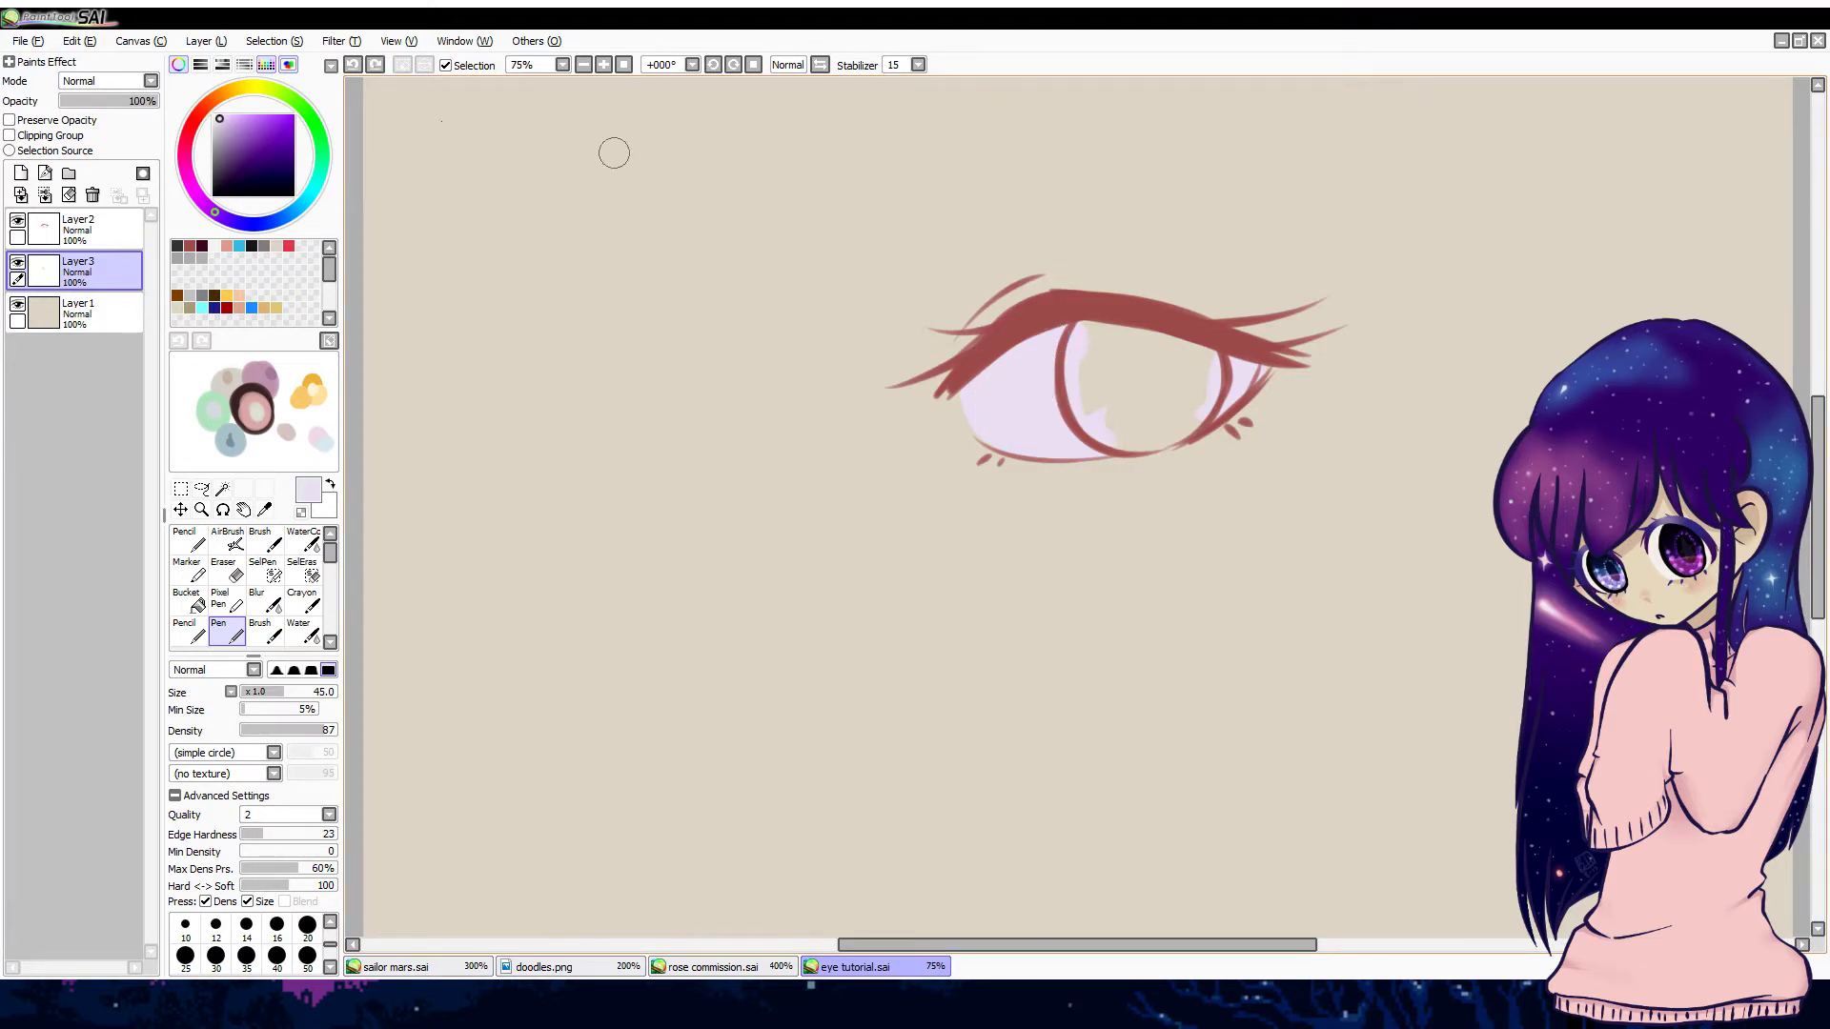
Step: Lock the layer's transparency and shade the top of the eye white in darker lavender
left_click(62, 120)
left_click_drag(225, 117, 221, 124)
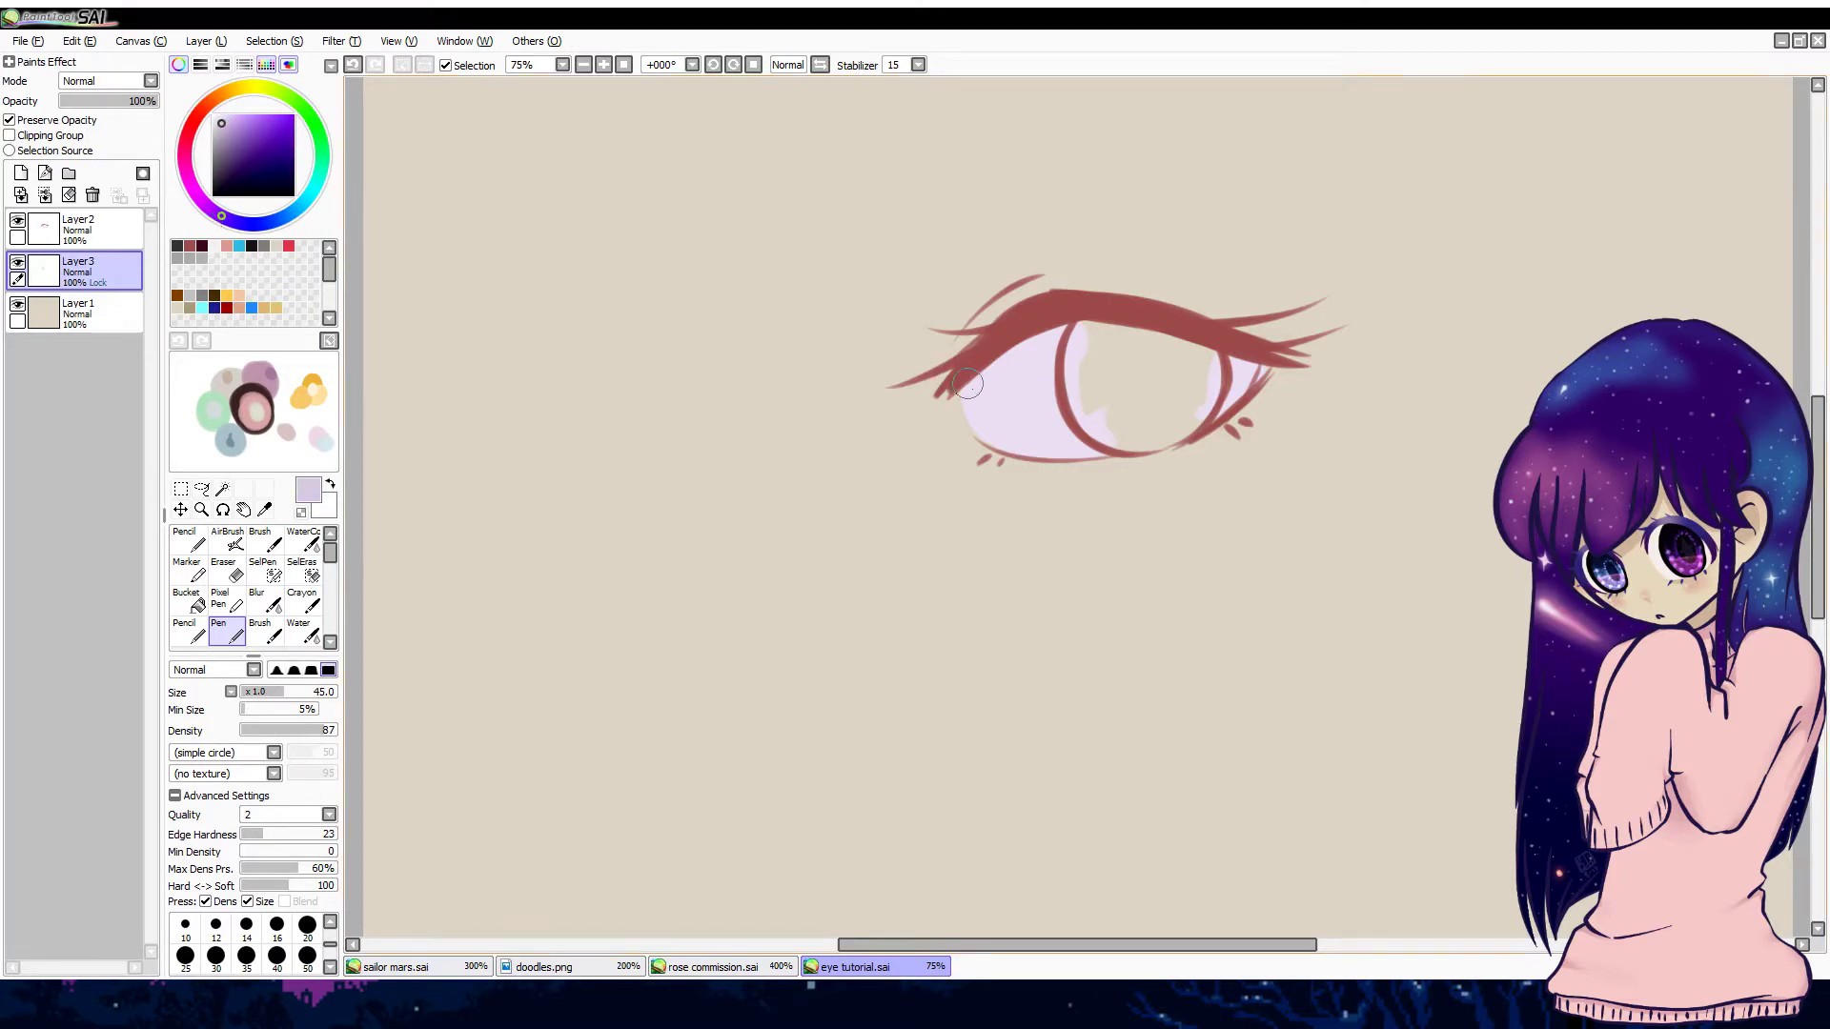
mouse_move(967, 384)
left_mouse_down()
mouse_move(1011, 345)
mouse_move(995, 375)
mouse_move(1074, 366)
left_mouse_up()
left_click_drag(1222, 364, 1249, 373)
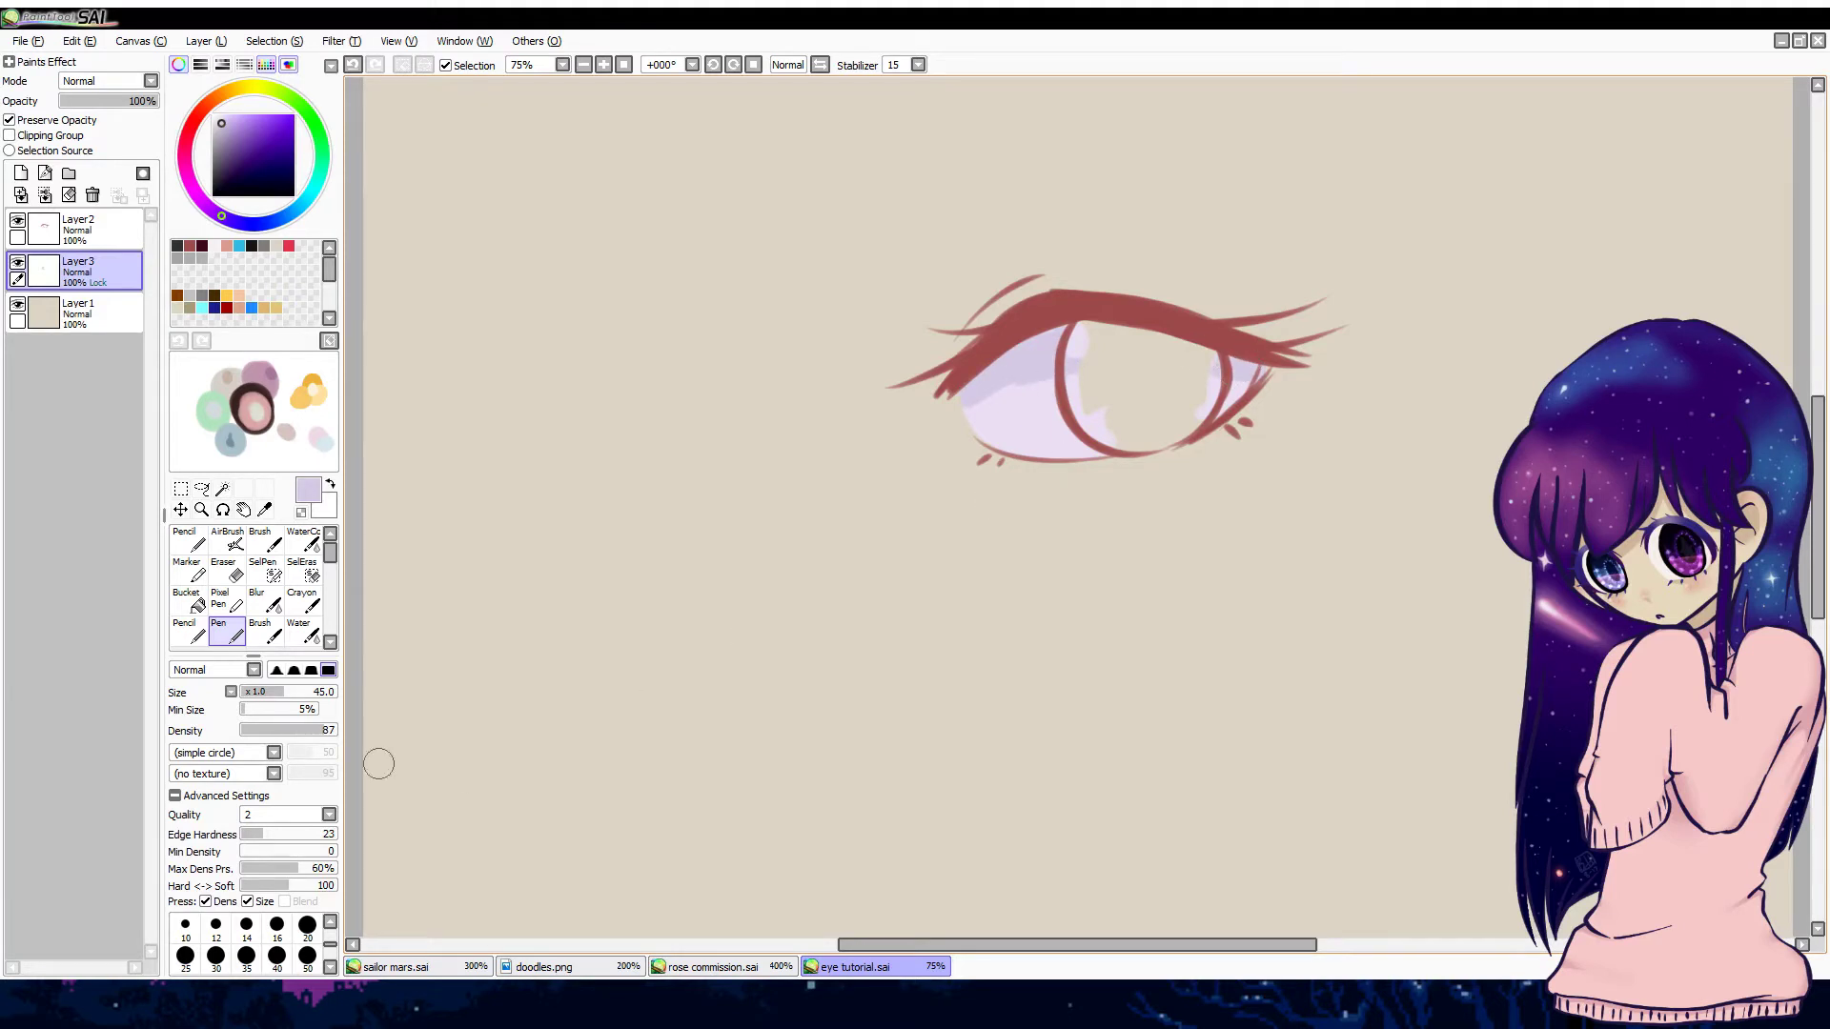
Step: Blend the lavender shading with the blending brush and sample lavender tones from the eye
left_click(265, 633)
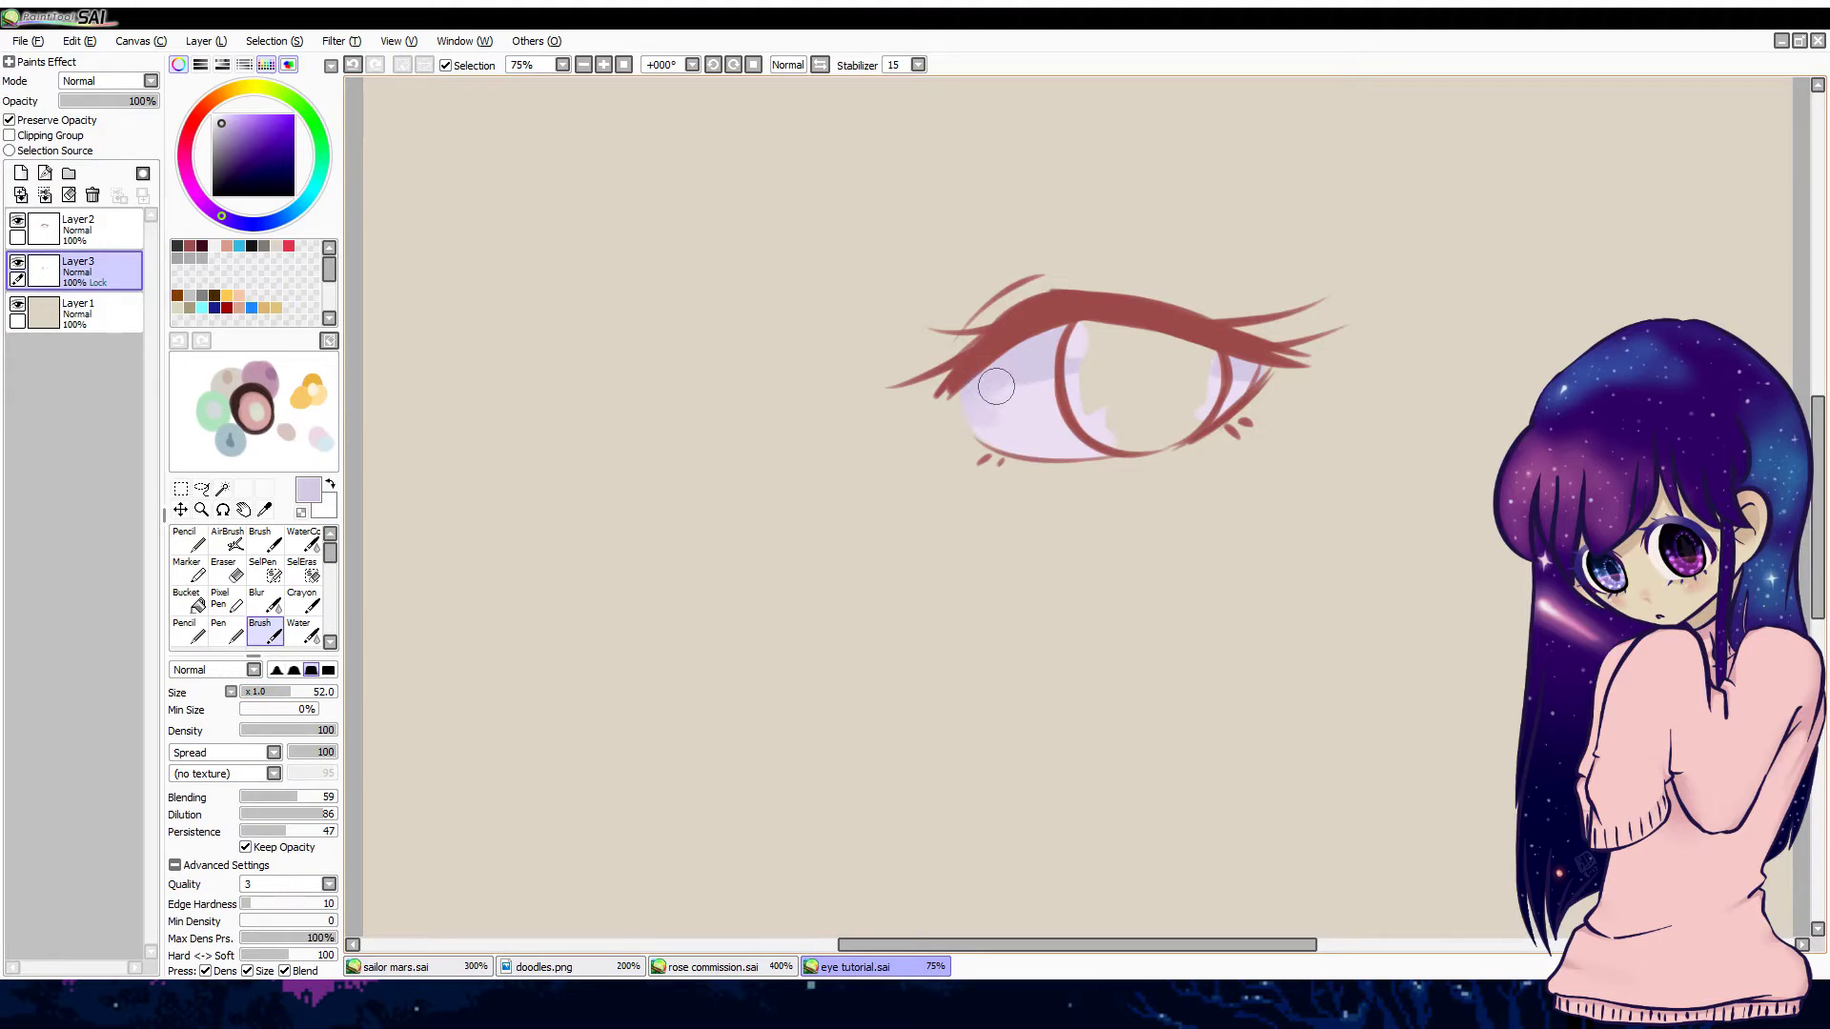
mouse_move(1007, 397)
left_mouse_down()
mouse_move(1052, 385)
mouse_move(1026, 438)
mouse_move(1039, 395)
mouse_move(1053, 409)
mouse_move(980, 435)
mouse_move(1015, 446)
mouse_move(1056, 403)
mouse_move(1048, 368)
mouse_move(1094, 338)
left_mouse_up()
right_click(1020, 461)
right_click(1034, 431)
right_click(1021, 401)
Step: On a new layer, fill the iris dark blue-purple with the Pen and lock its transparency
left_click(20, 172)
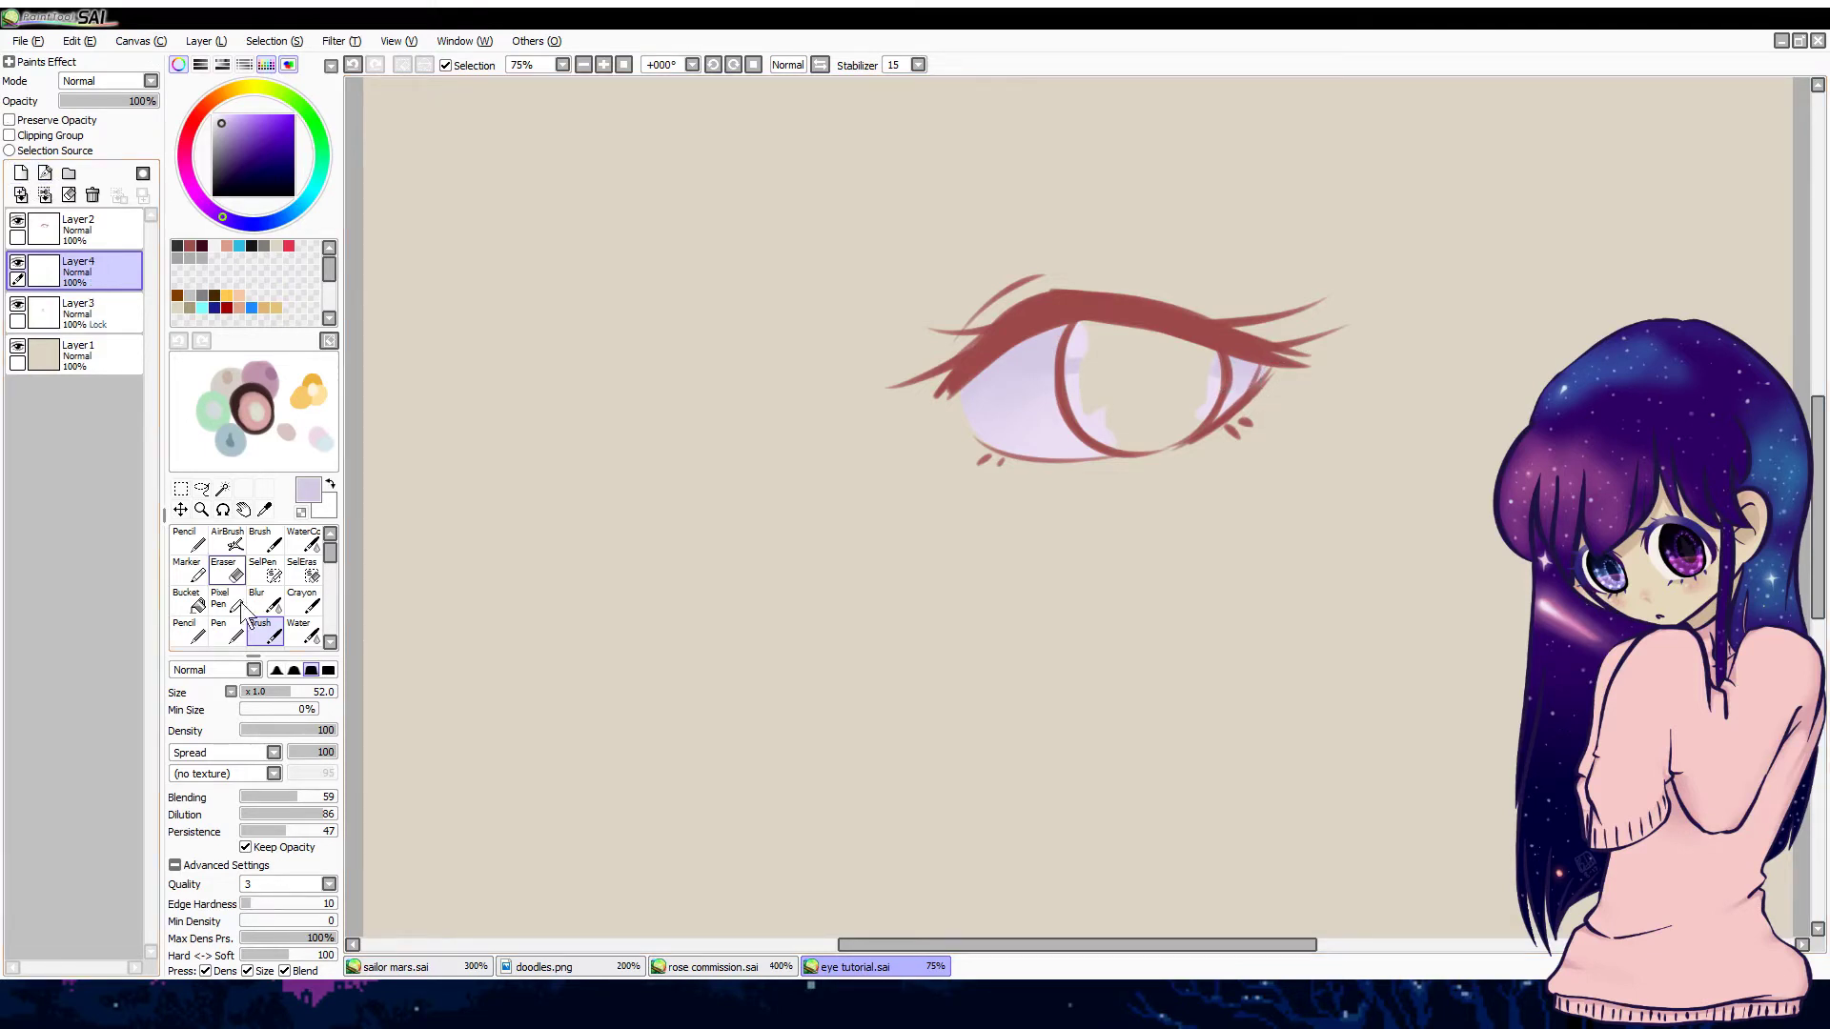
left_click(226, 631)
left_click(245, 232)
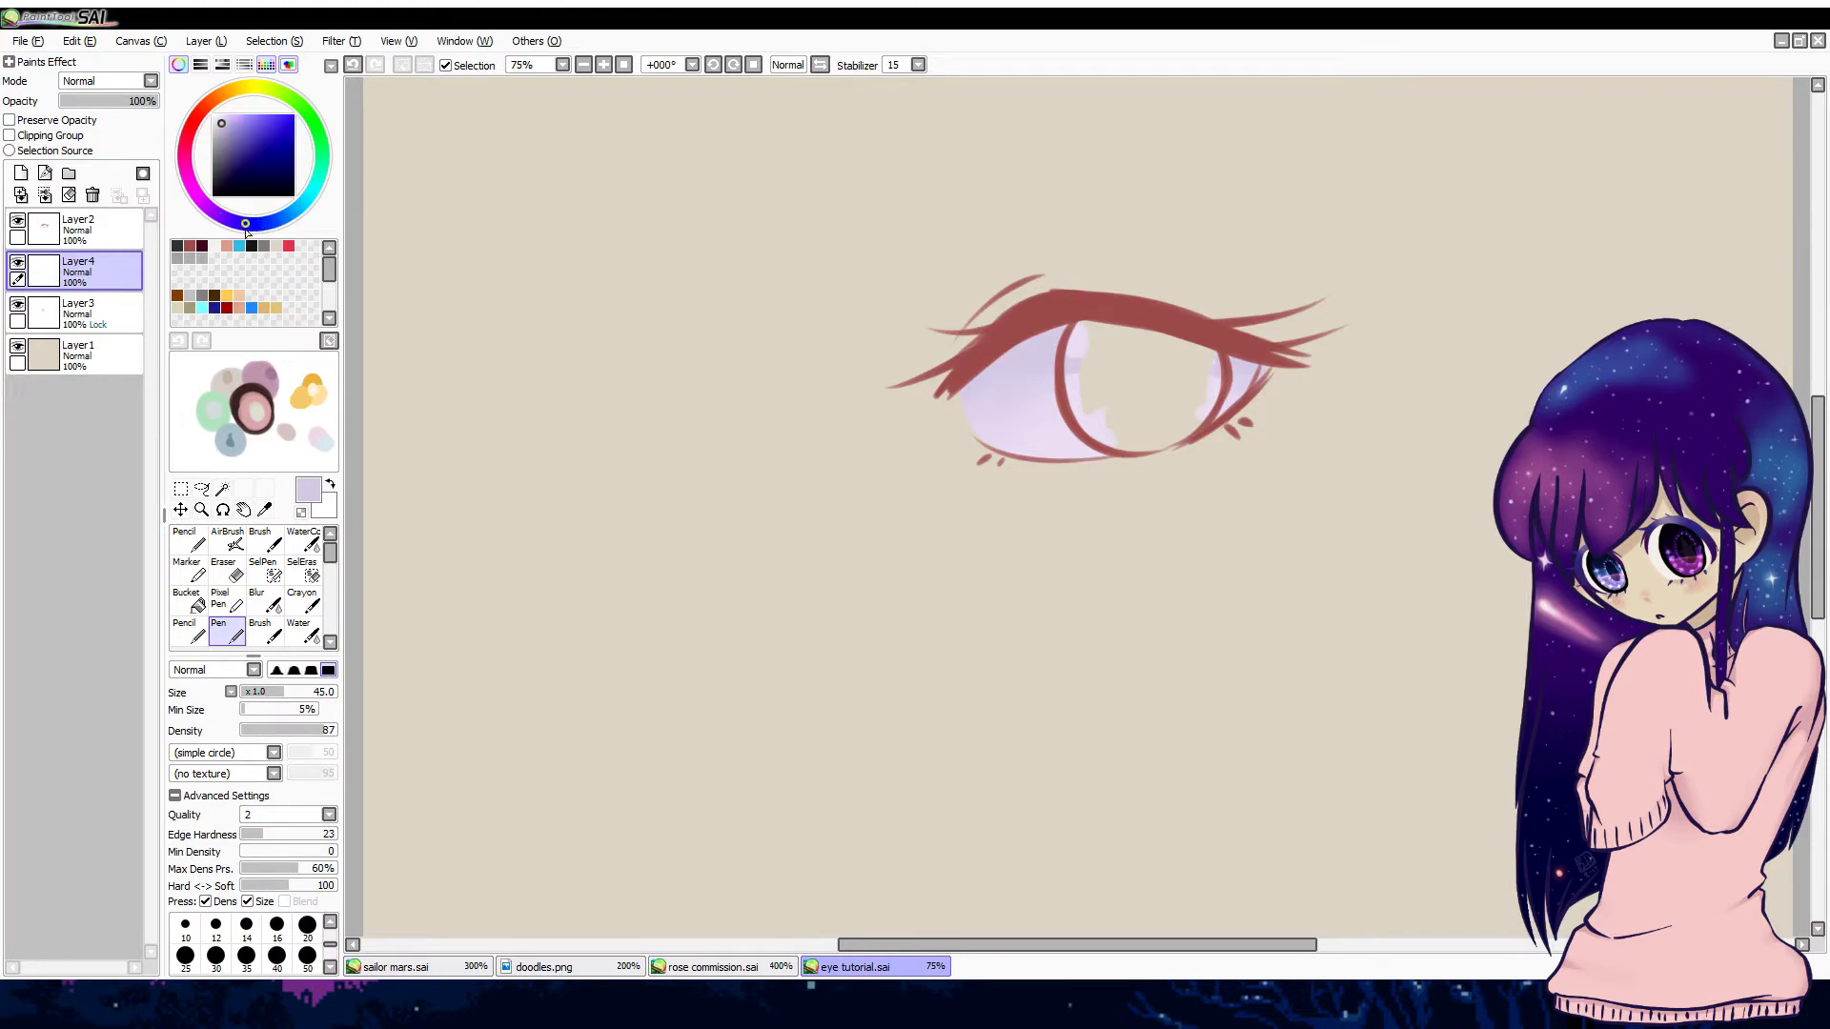
left_click_drag(284, 131, 241, 145)
mouse_move(1084, 335)
left_mouse_down()
mouse_move(1108, 433)
mouse_move(1087, 327)
mouse_move(1122, 436)
mouse_move(1096, 345)
mouse_move(1139, 407)
mouse_move(1095, 343)
mouse_move(1119, 389)
mouse_move(1095, 422)
mouse_move(1149, 436)
mouse_move(1133, 438)
mouse_move(1212, 390)
mouse_move(1082, 368)
left_mouse_up()
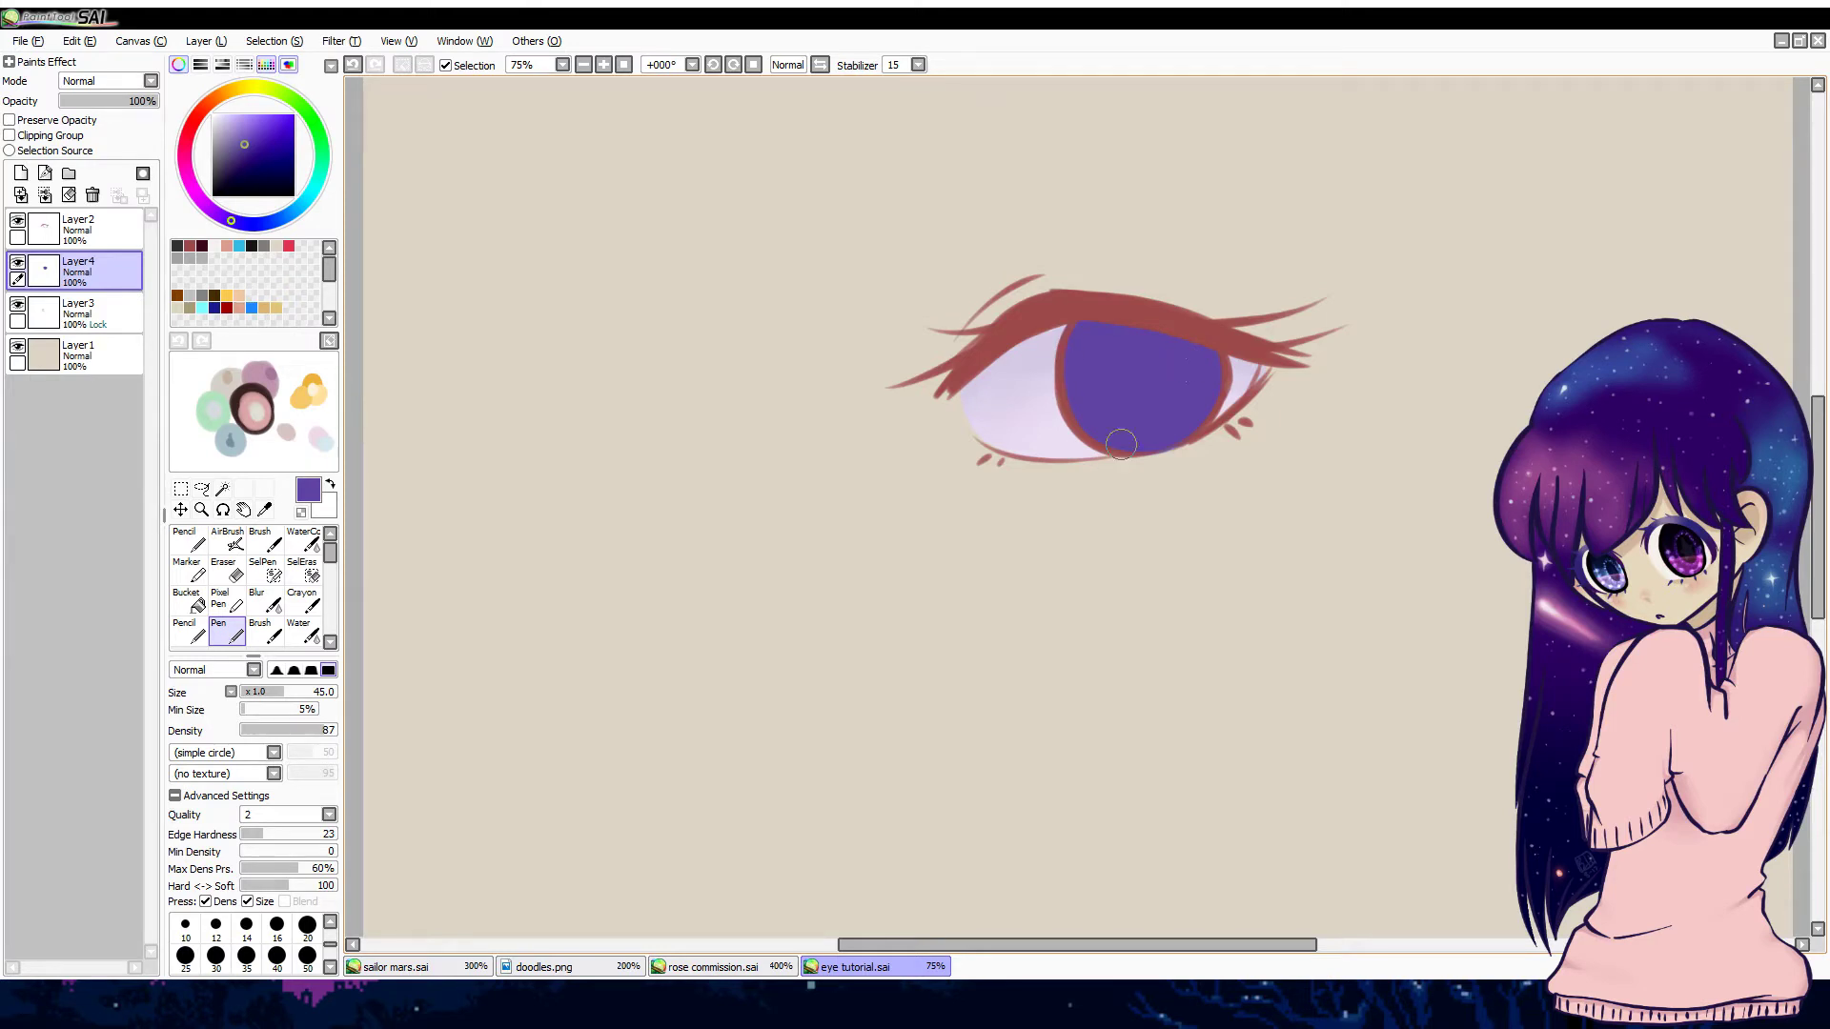
left_click(67, 120)
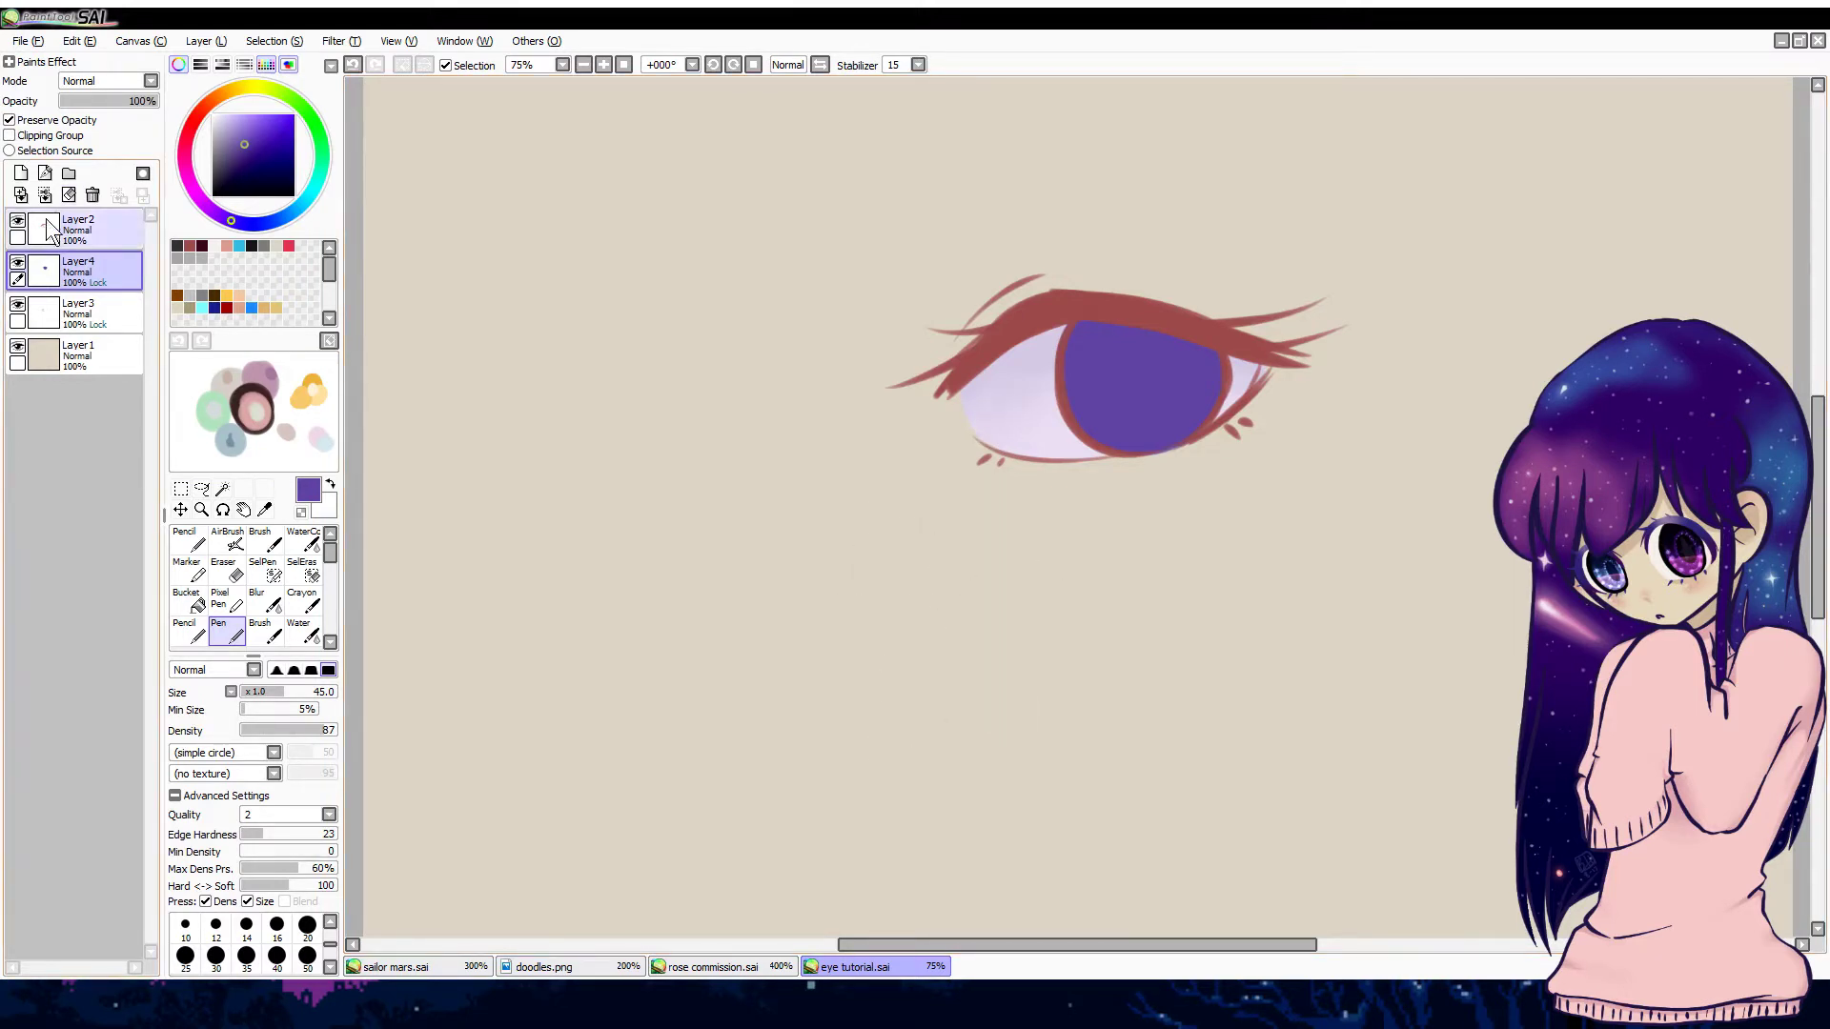
Step: Try darker shading with a blurred edge on a clipped iris layer, then delete it
left_click(20, 173)
left_click(80, 139)
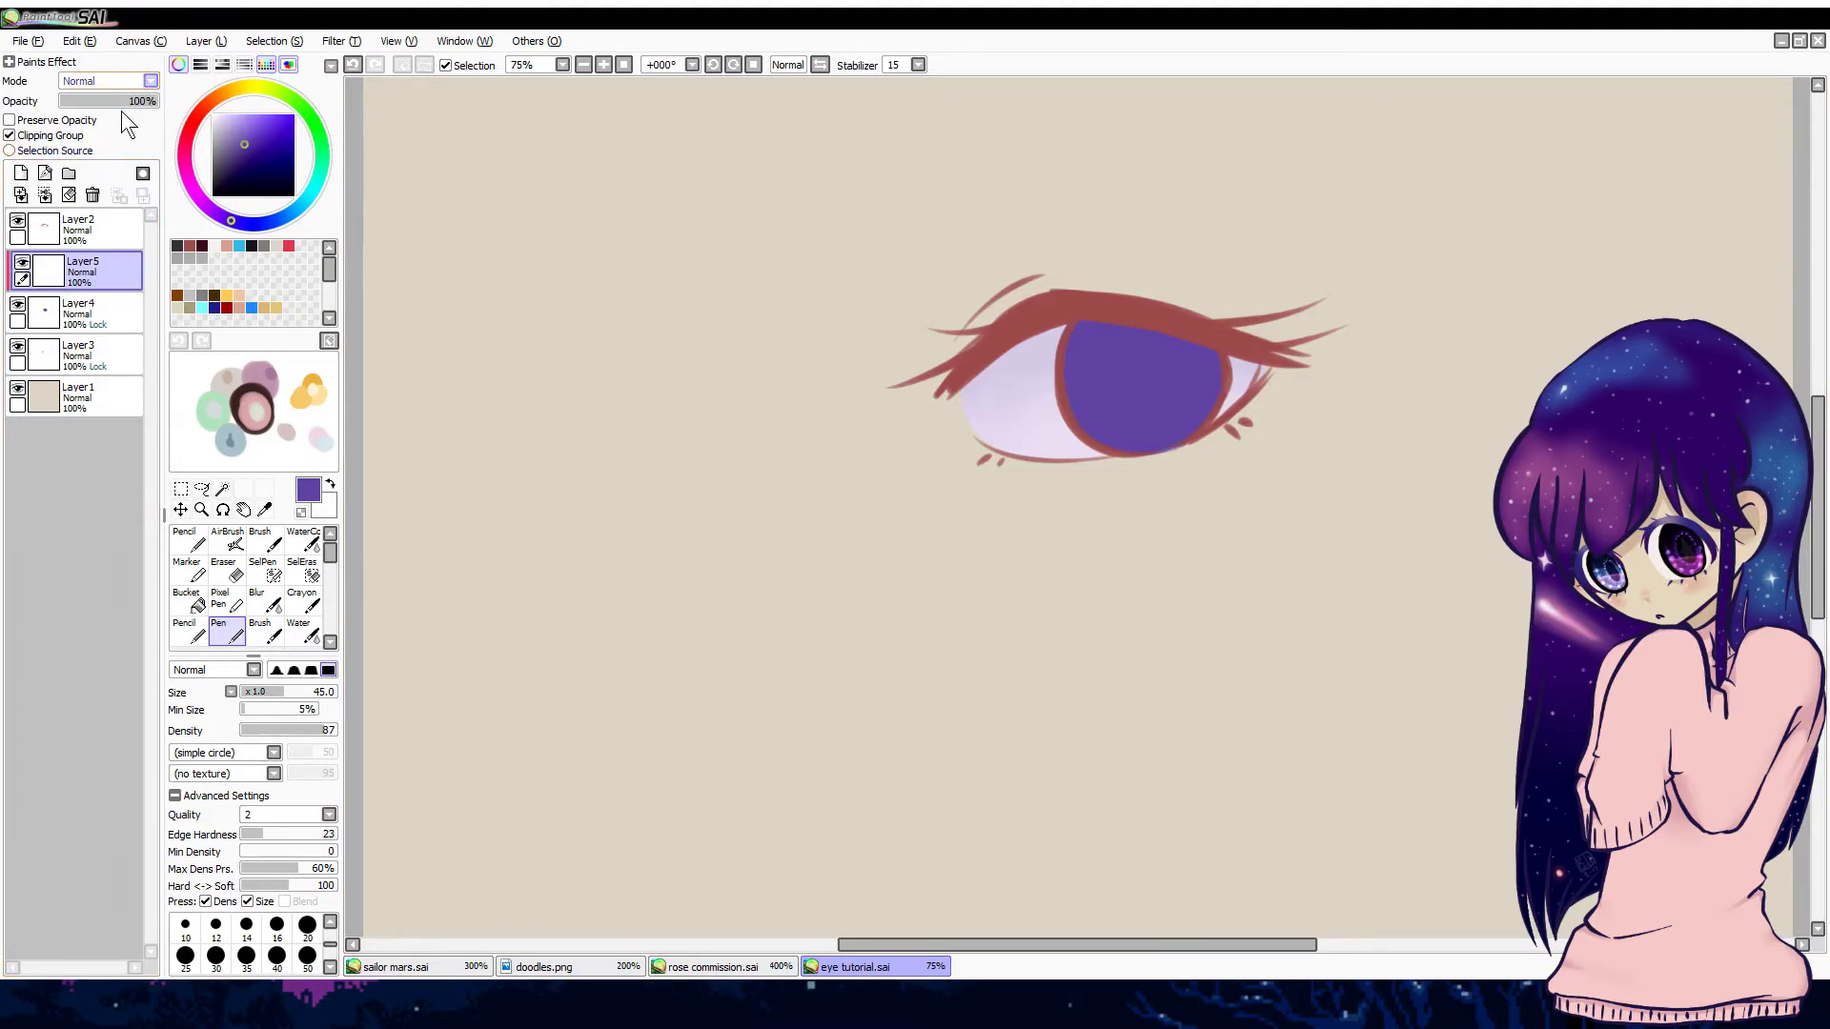
left_click_drag(1048, 357, 1032, 339)
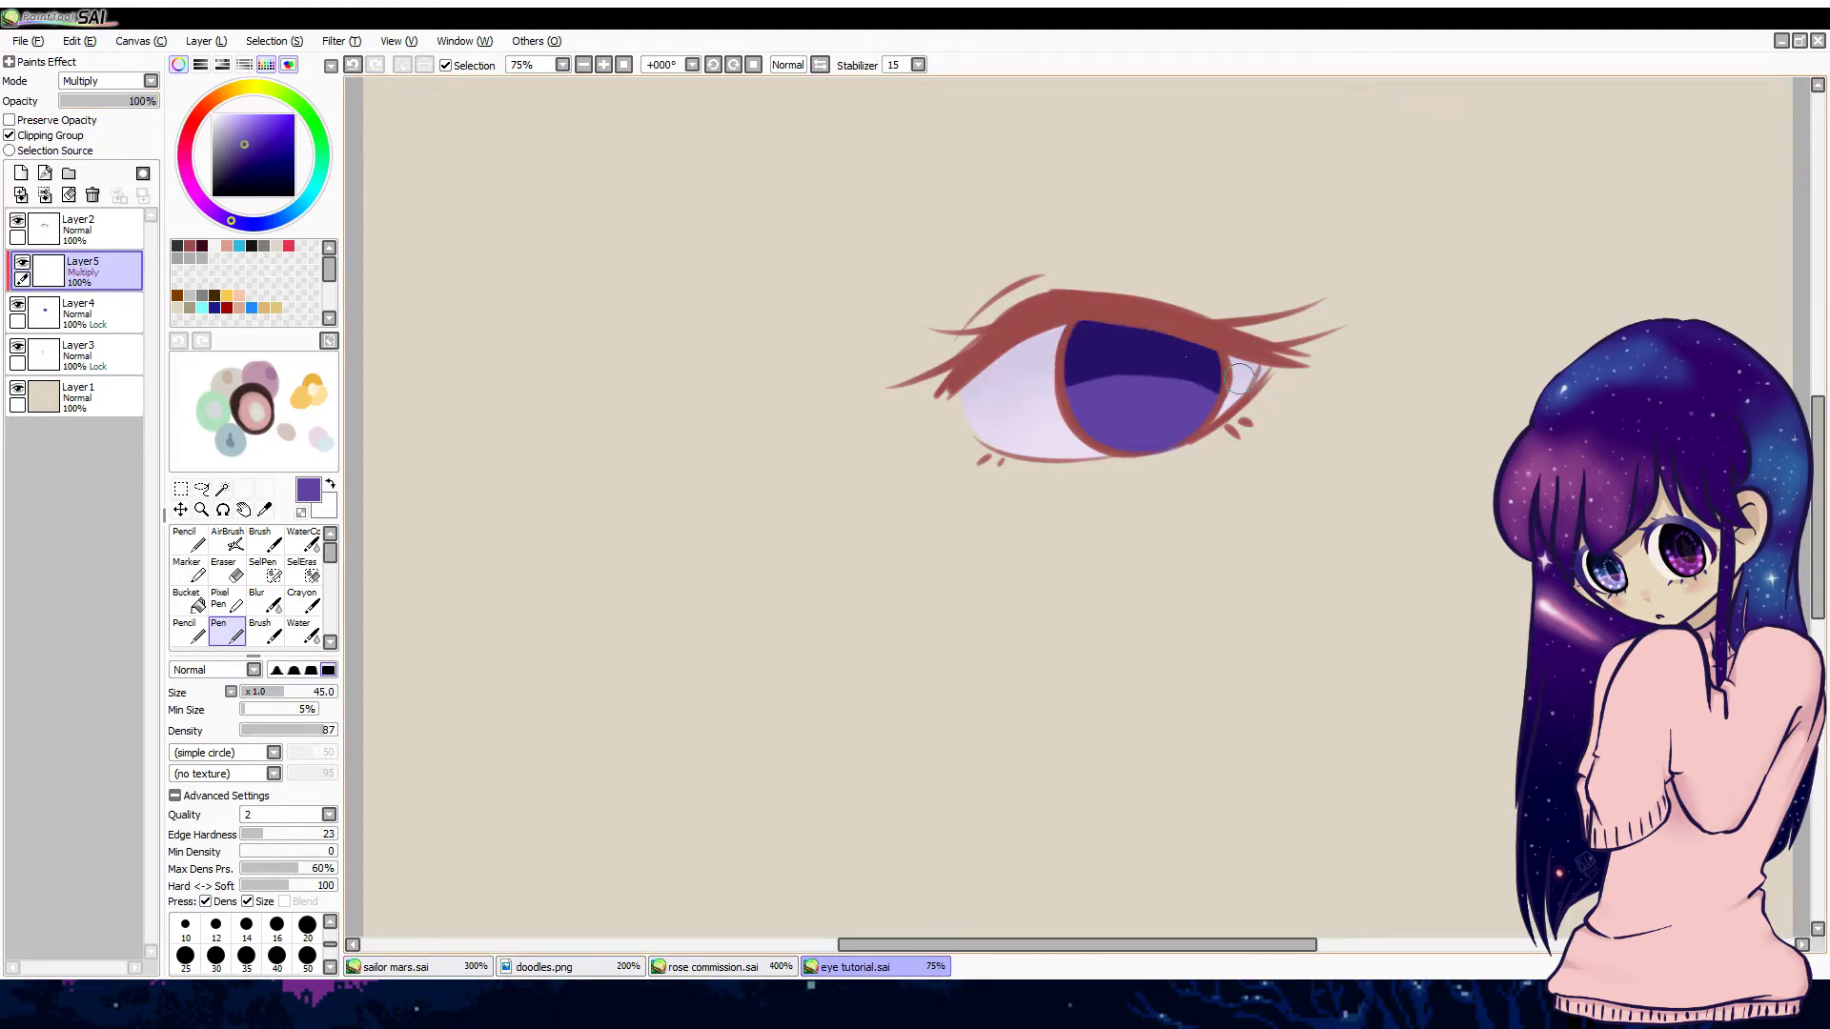
left_click(257, 602)
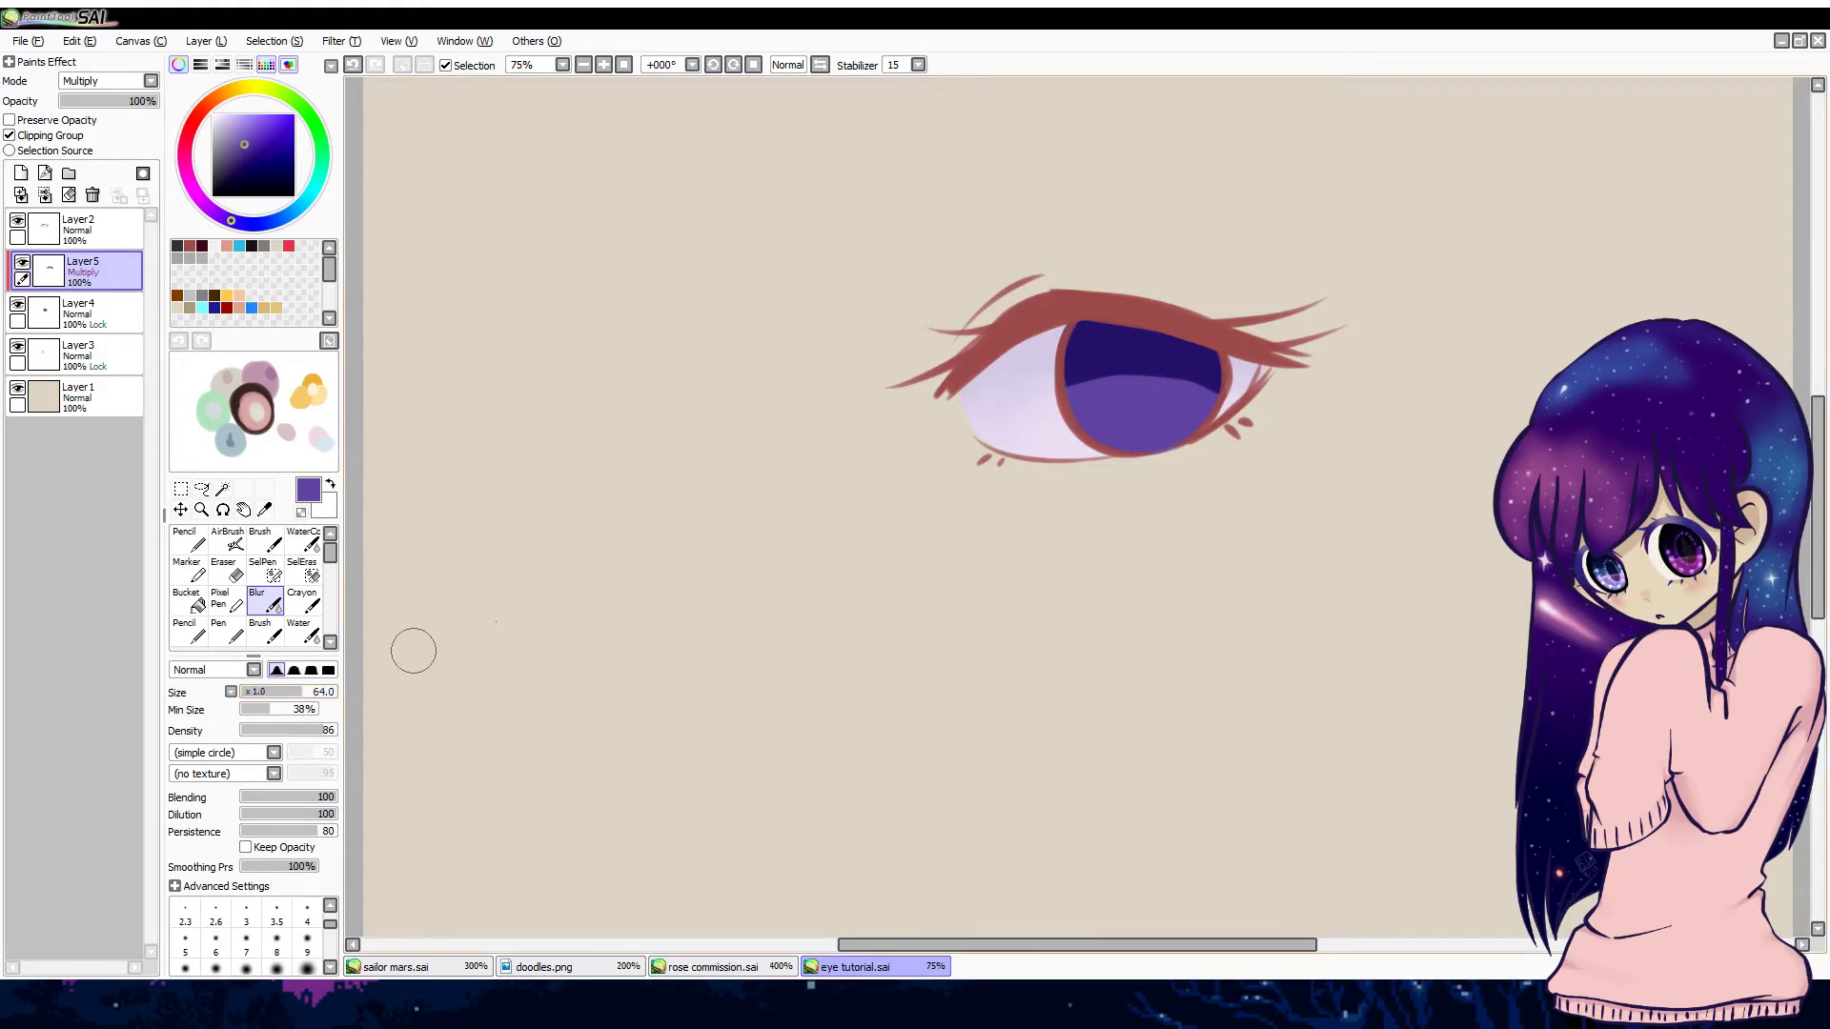
mouse_move(1191, 405)
left_mouse_down()
mouse_move(1068, 382)
mouse_move(1207, 364)
mouse_move(1148, 394)
mouse_move(1223, 386)
mouse_move(1187, 372)
left_mouse_up()
left_click(93, 194)
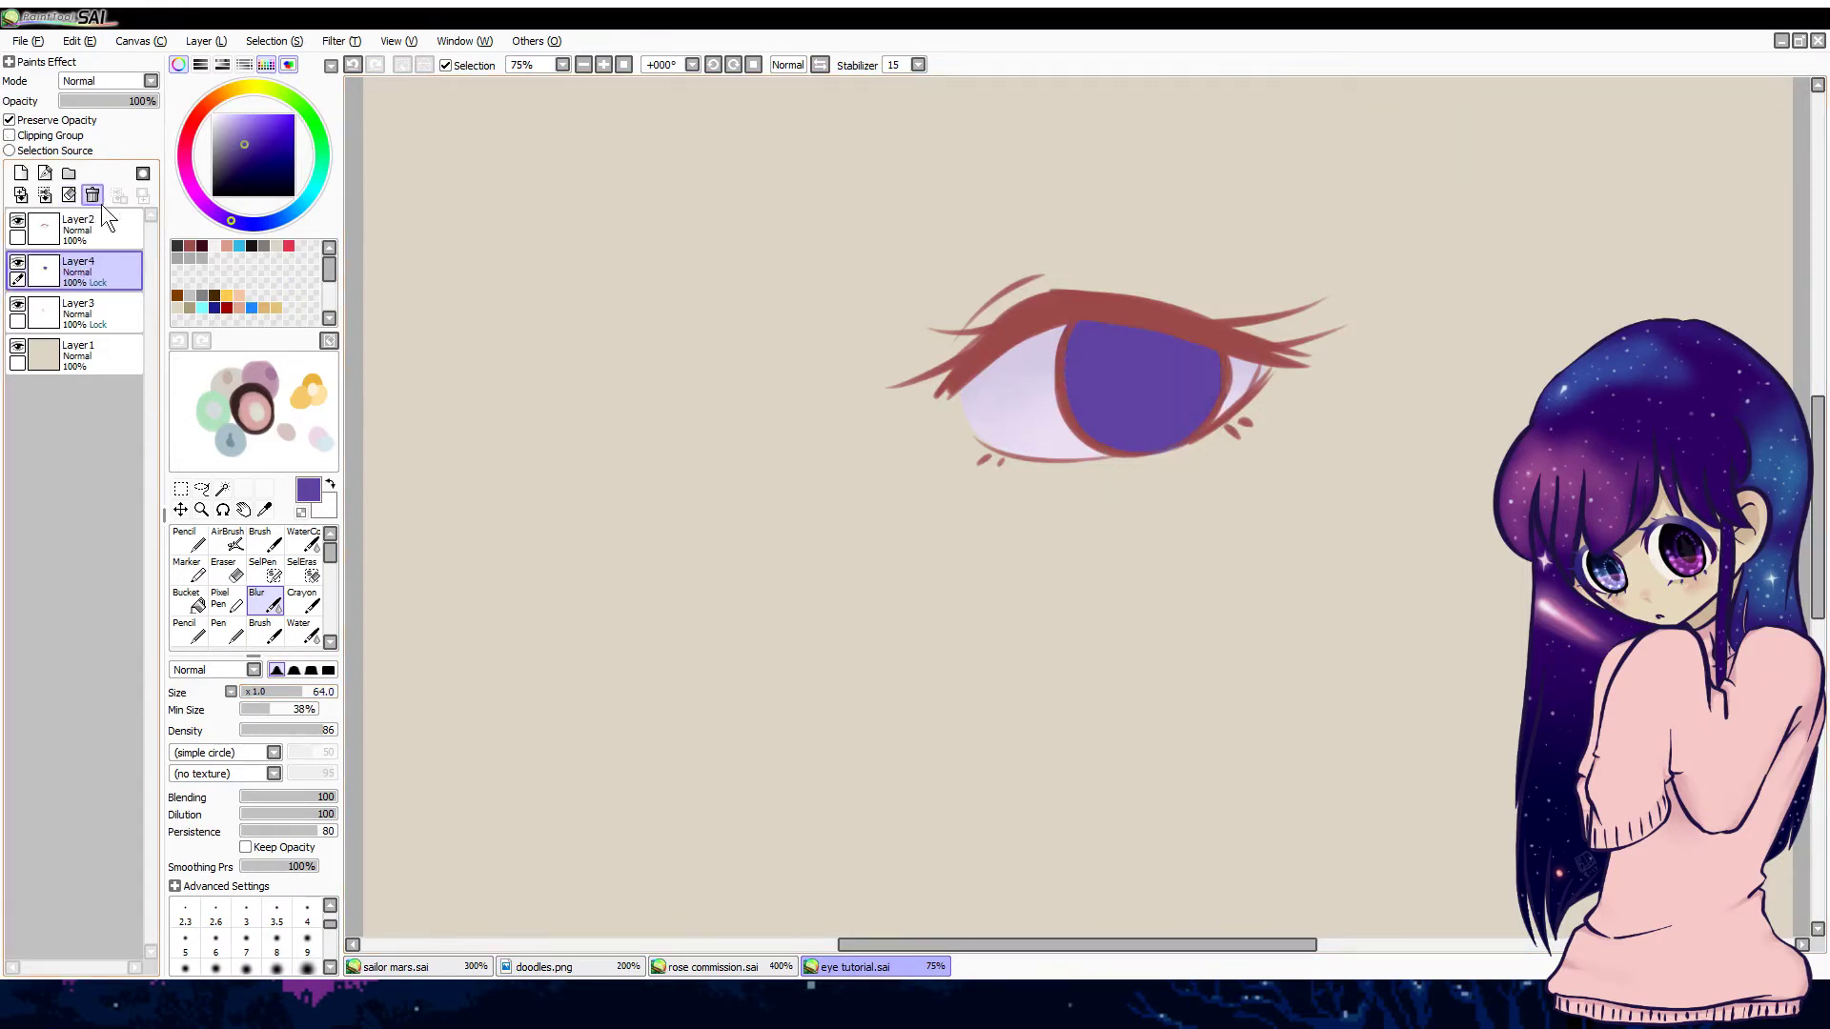
Step: Paint a dark navy band across the iris top and merge it into the iris layer
left_click(229, 631)
left_click_drag(250, 143, 257, 160)
left_click(243, 224)
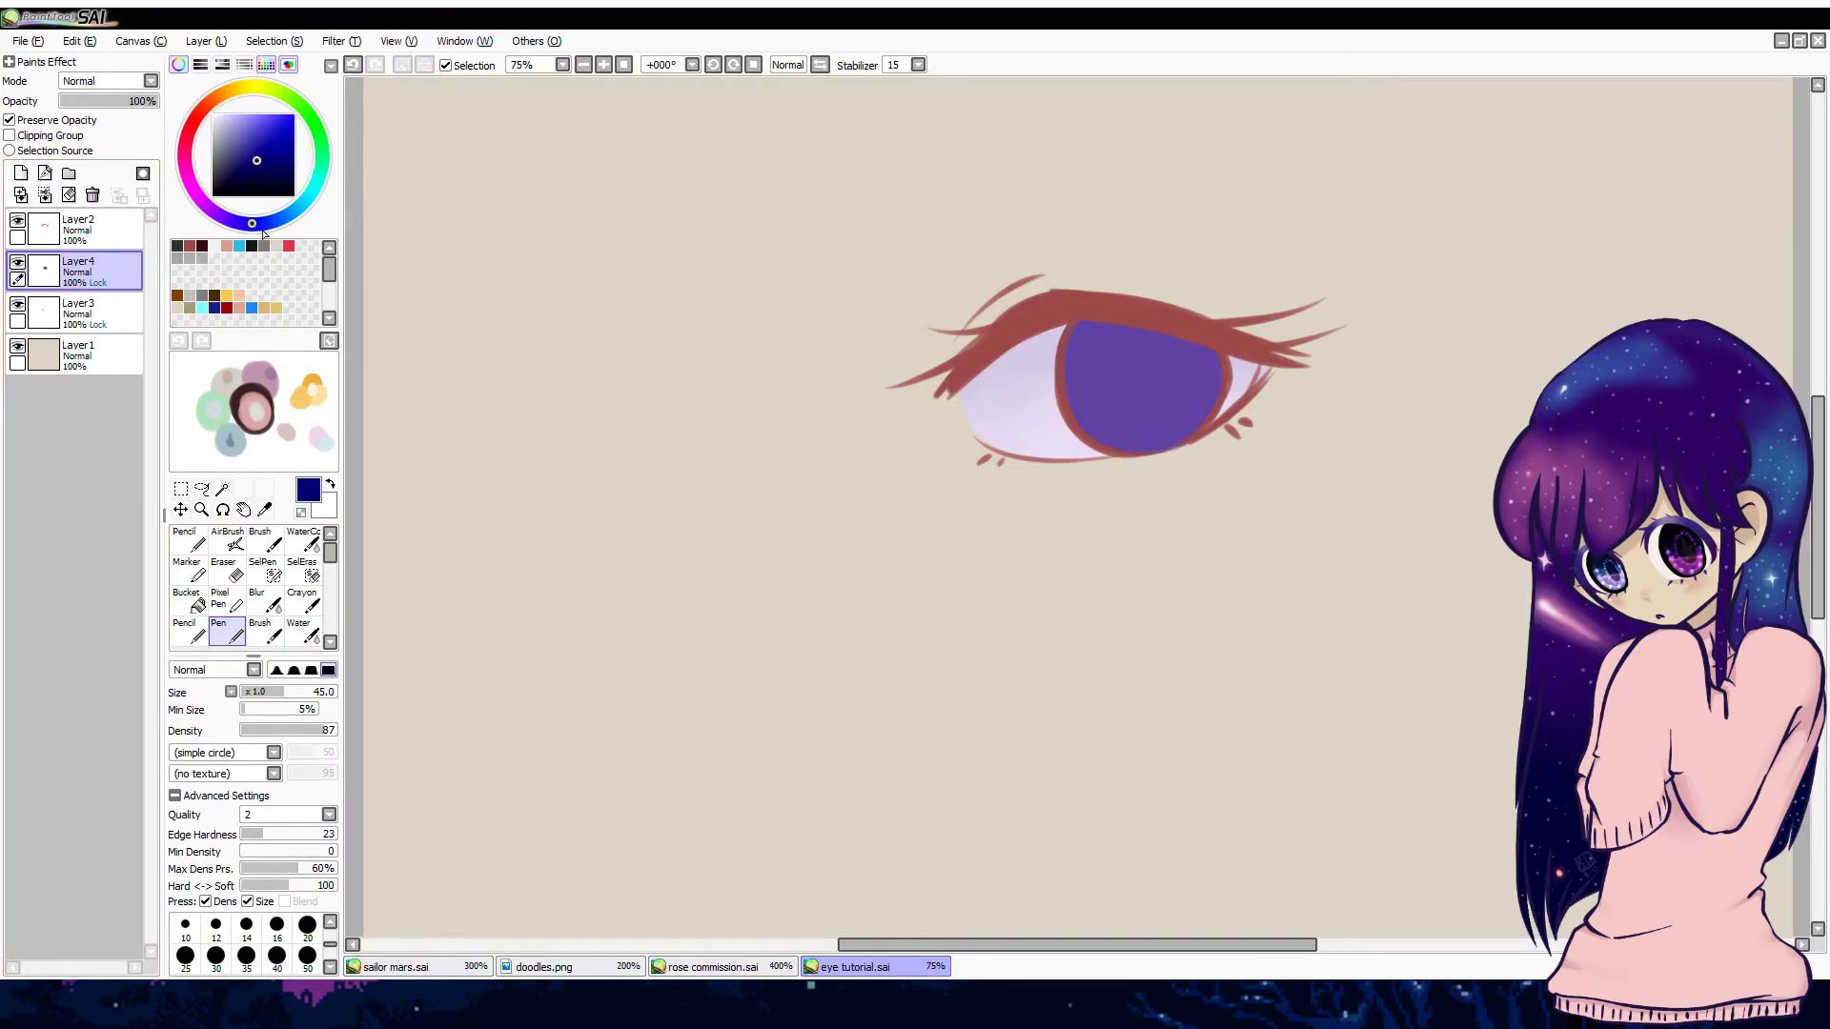
mouse_move(1045, 358)
left_mouse_down()
mouse_move(1186, 368)
mouse_move(1180, 341)
mouse_move(1237, 336)
mouse_move(1047, 328)
left_mouse_up()
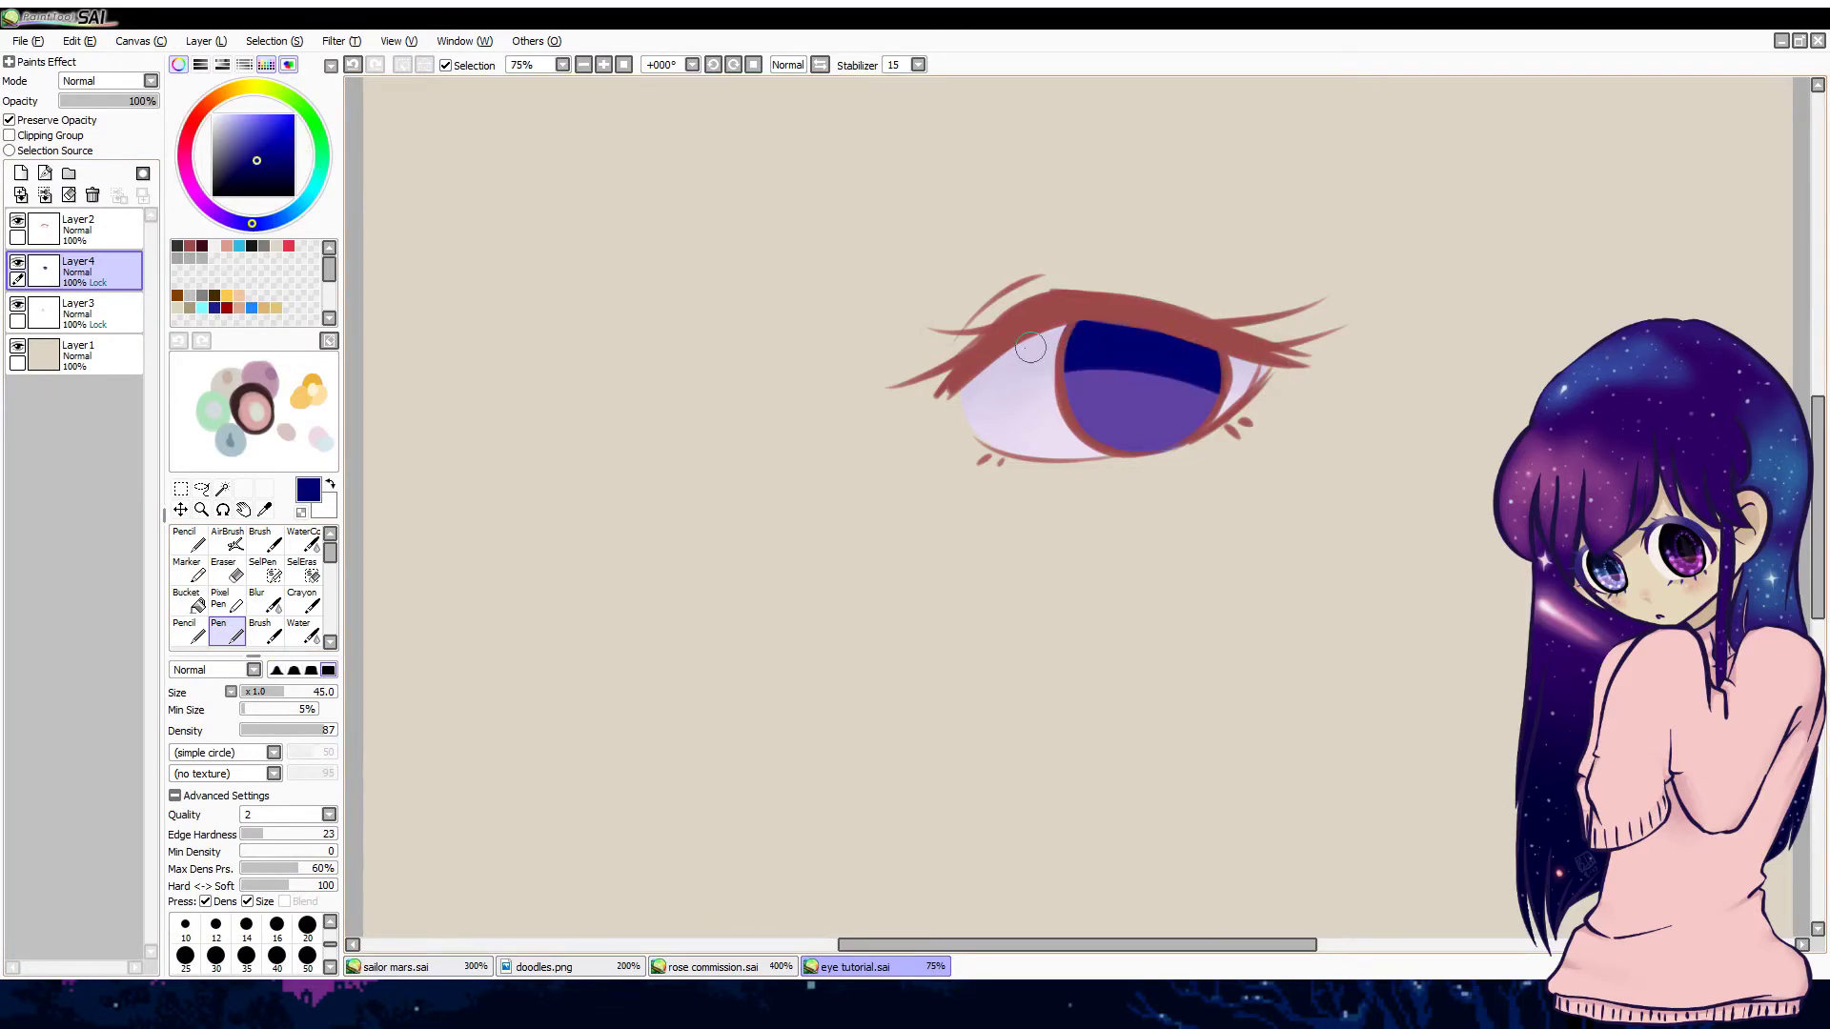
left_click(265, 603)
mouse_move(1202, 406)
left_mouse_down()
mouse_move(1143, 365)
mouse_move(1242, 387)
mouse_move(1034, 396)
mouse_move(1087, 381)
mouse_move(1050, 361)
mouse_move(1115, 344)
mouse_move(1154, 370)
mouse_move(1094, 398)
left_mouse_up()
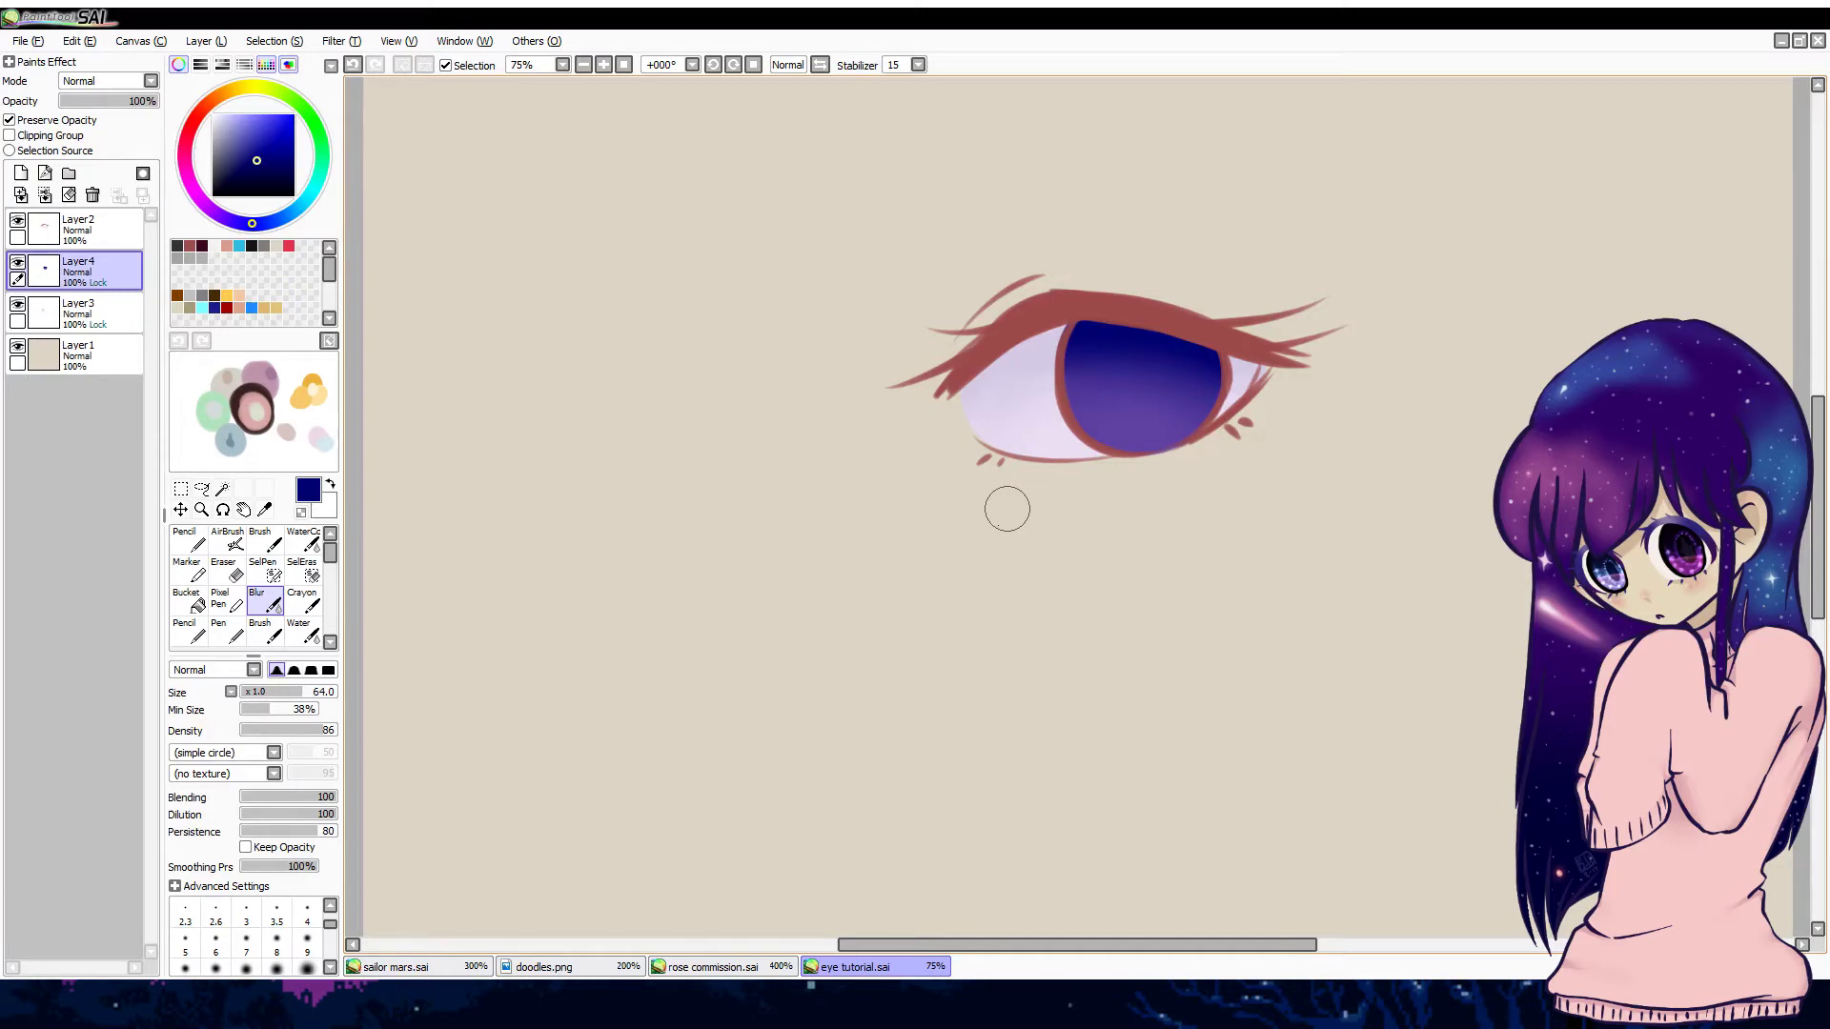
key("ctrl+z")
key("ctrl+z")
key("ctrl+z")
key("ctrl+z")
key("ctrl+z")
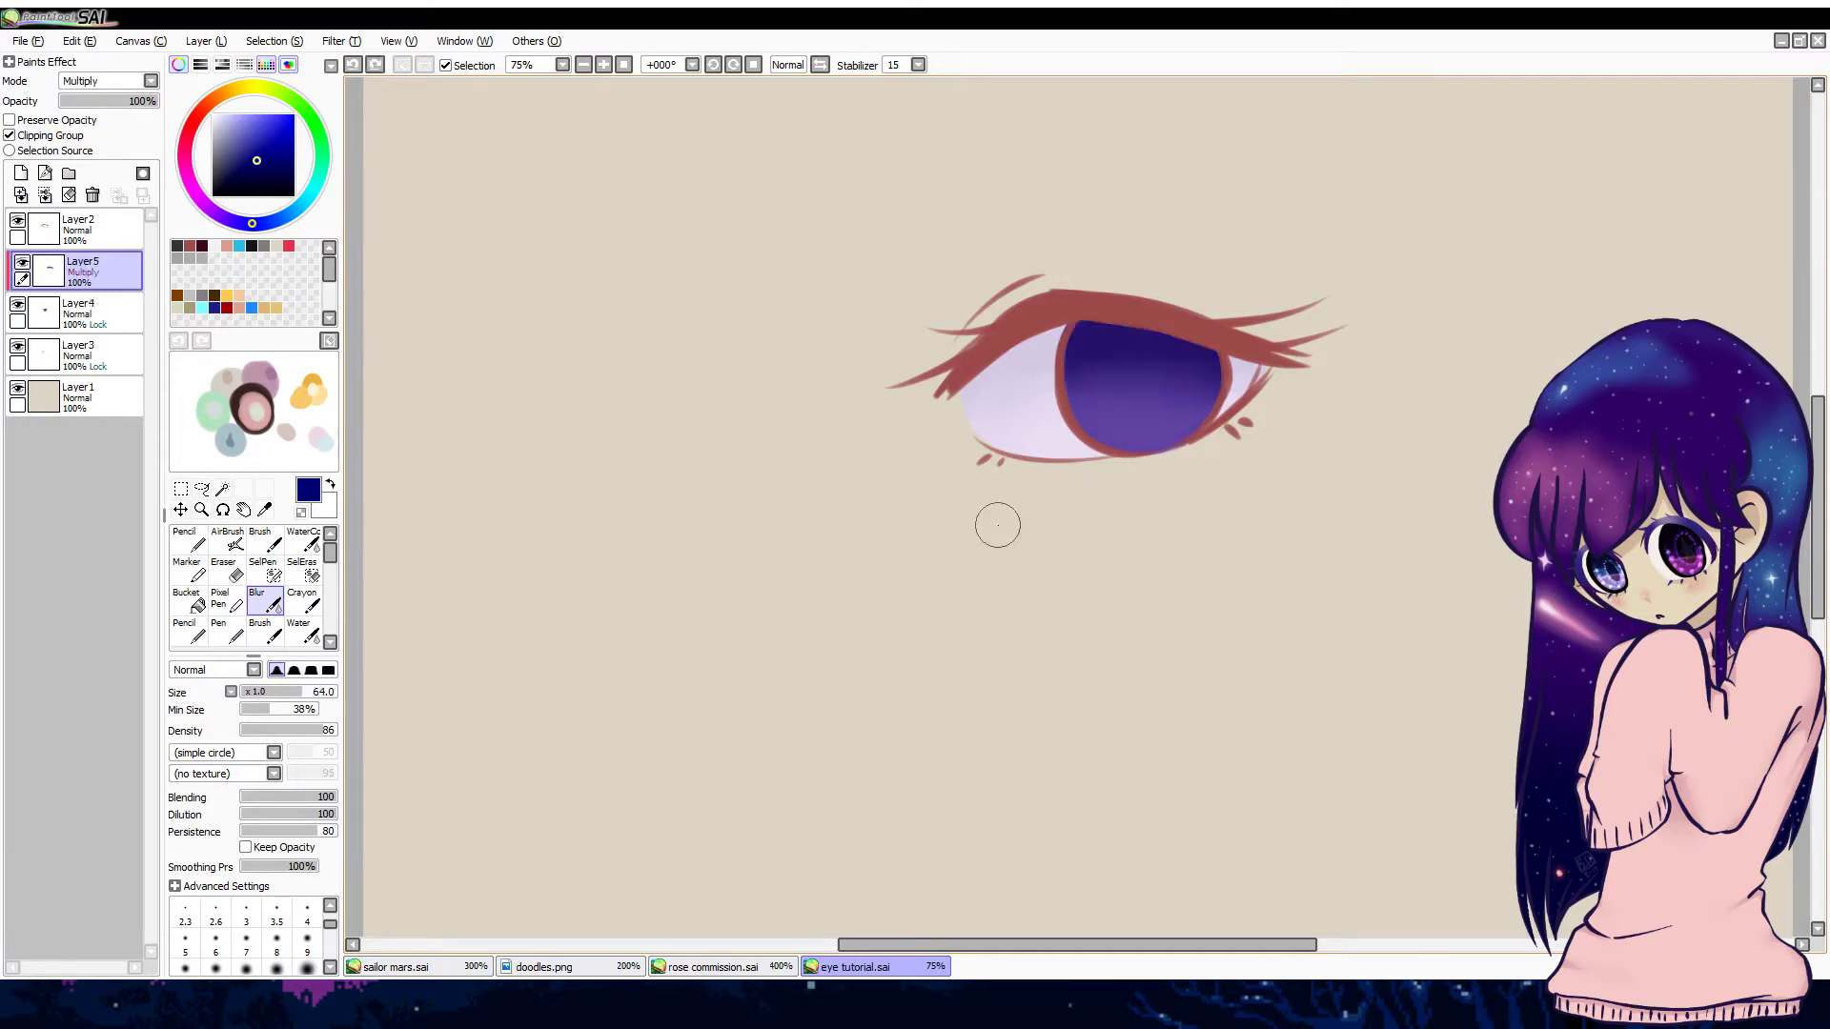
left_click(230, 633)
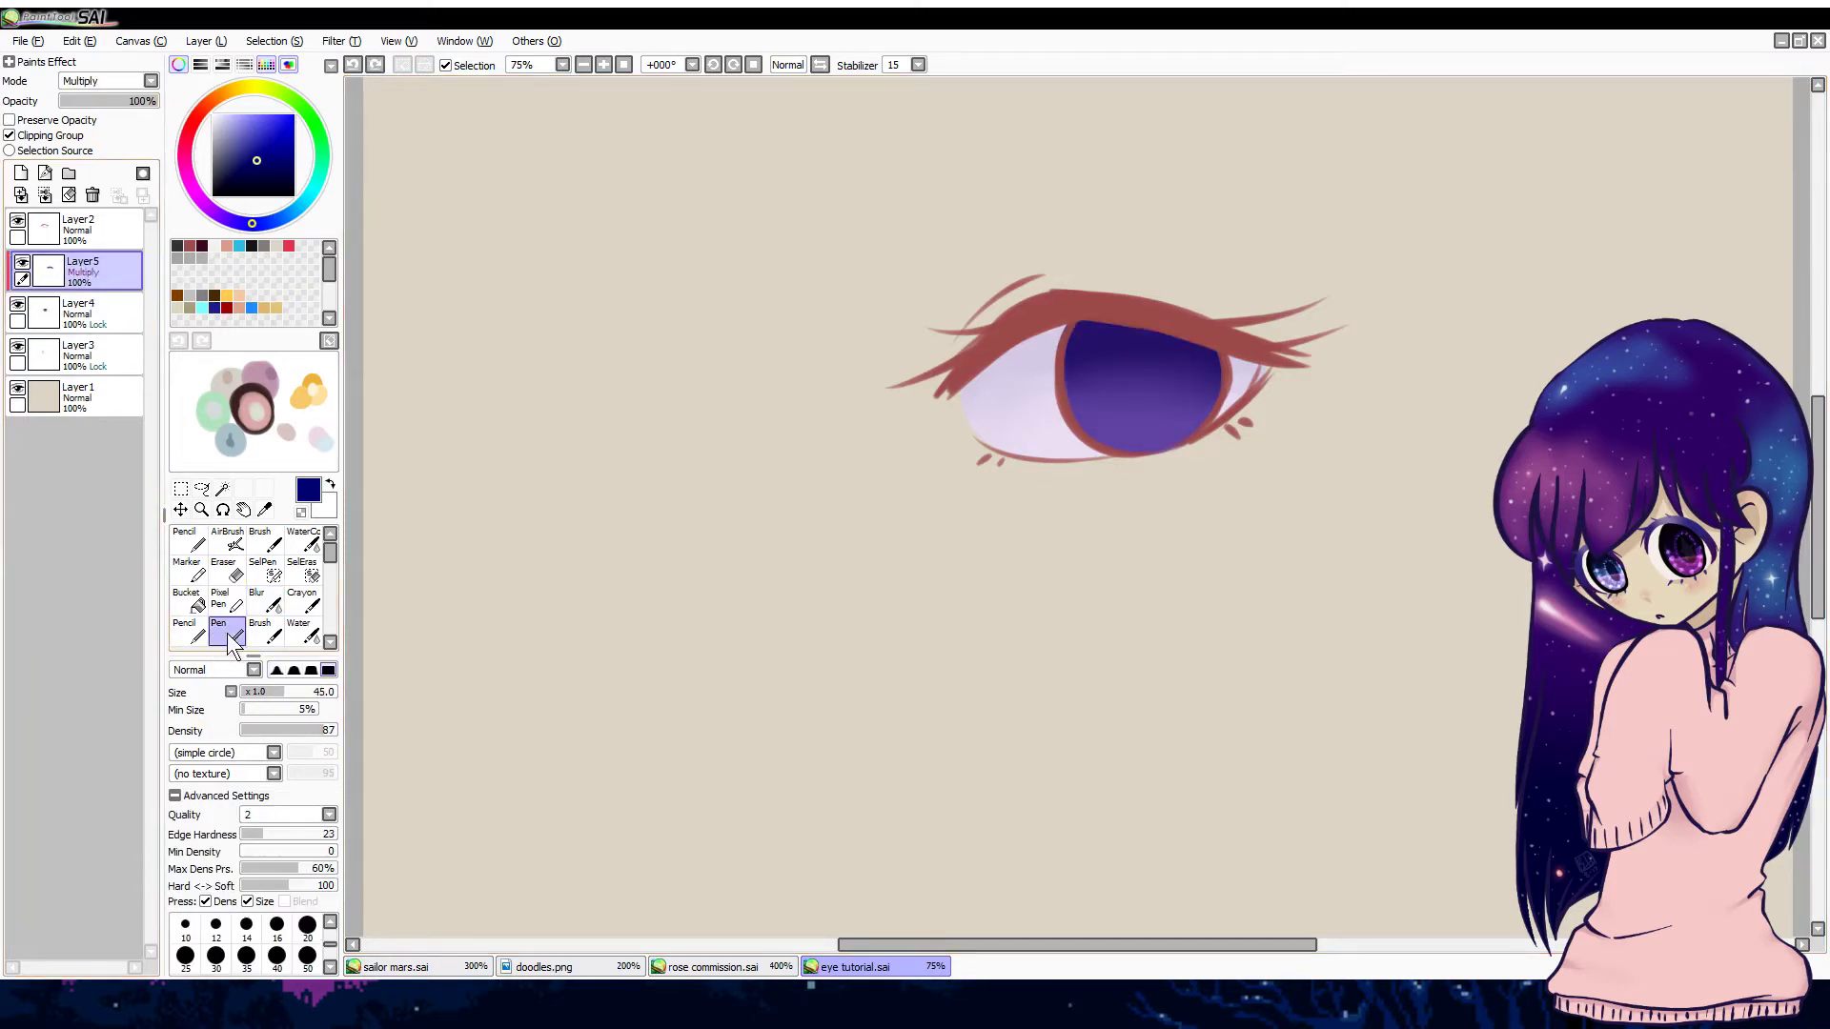
left_click(45, 195)
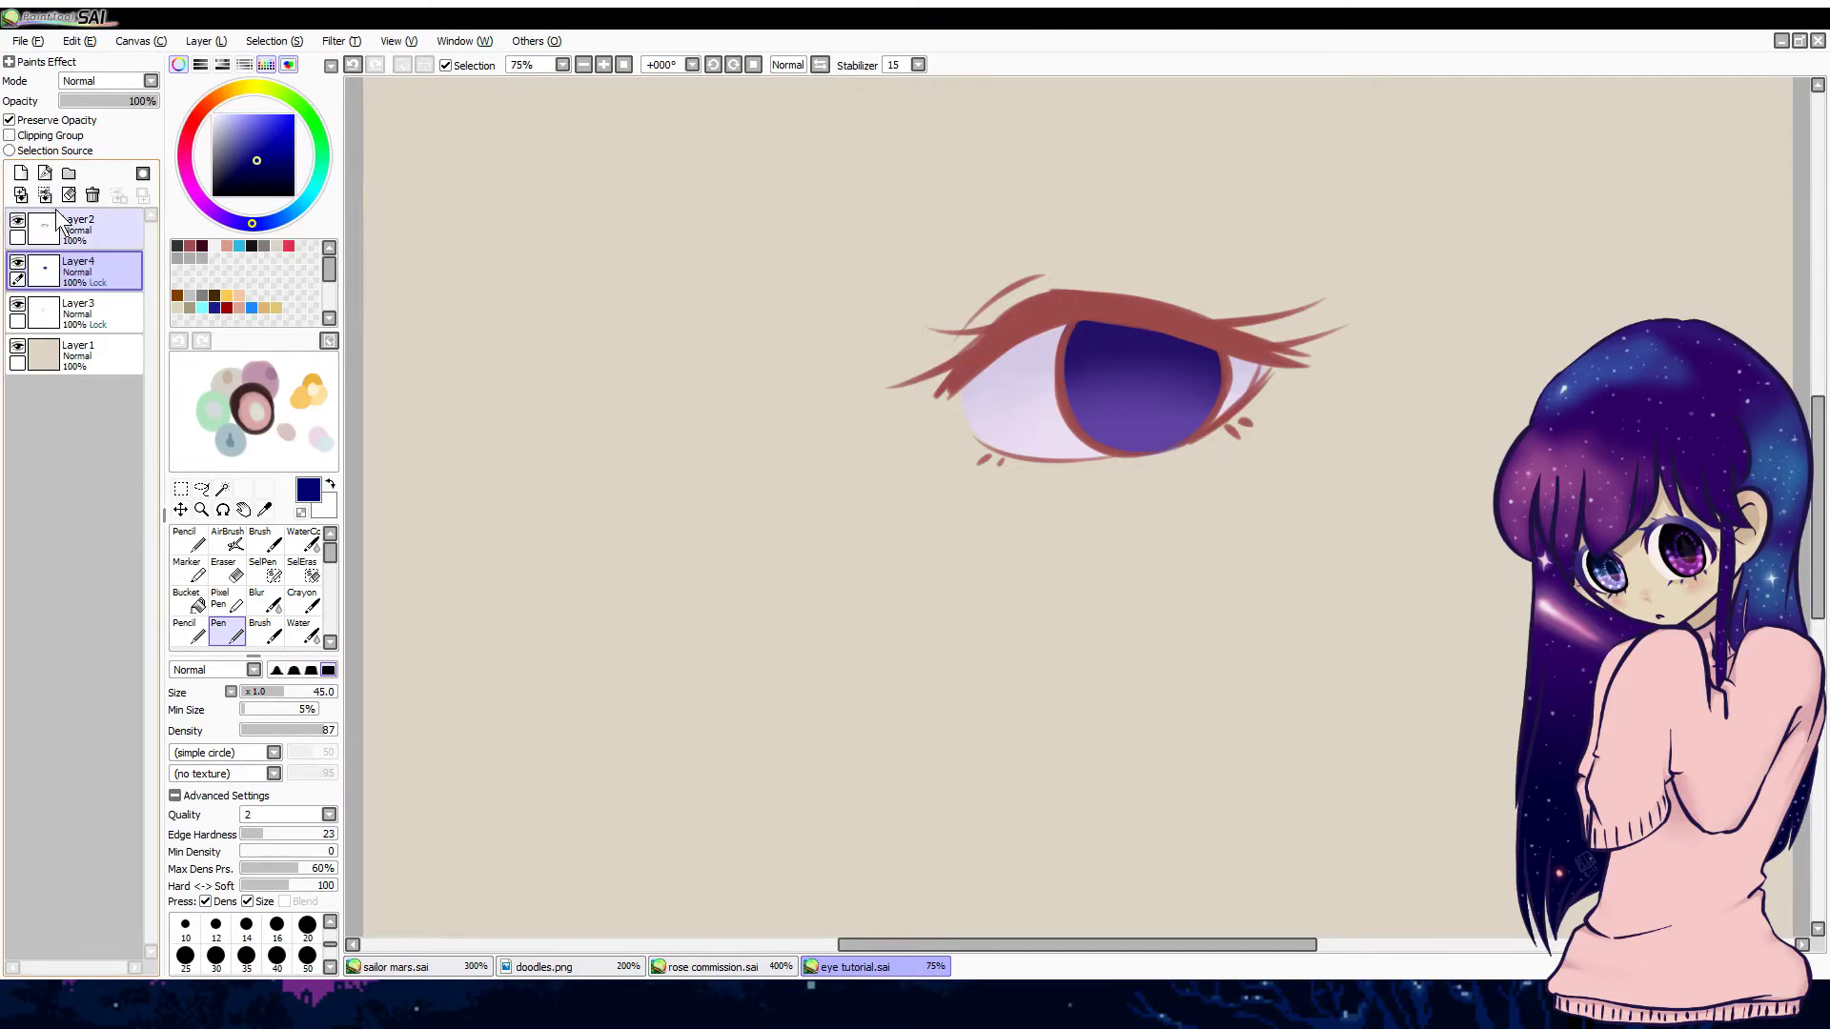
Step: Test navy shading on a clipped Multiply layer, delete it, and add a fresh layer
left_click(20, 173)
left_click(10, 136)
left_click(117, 116)
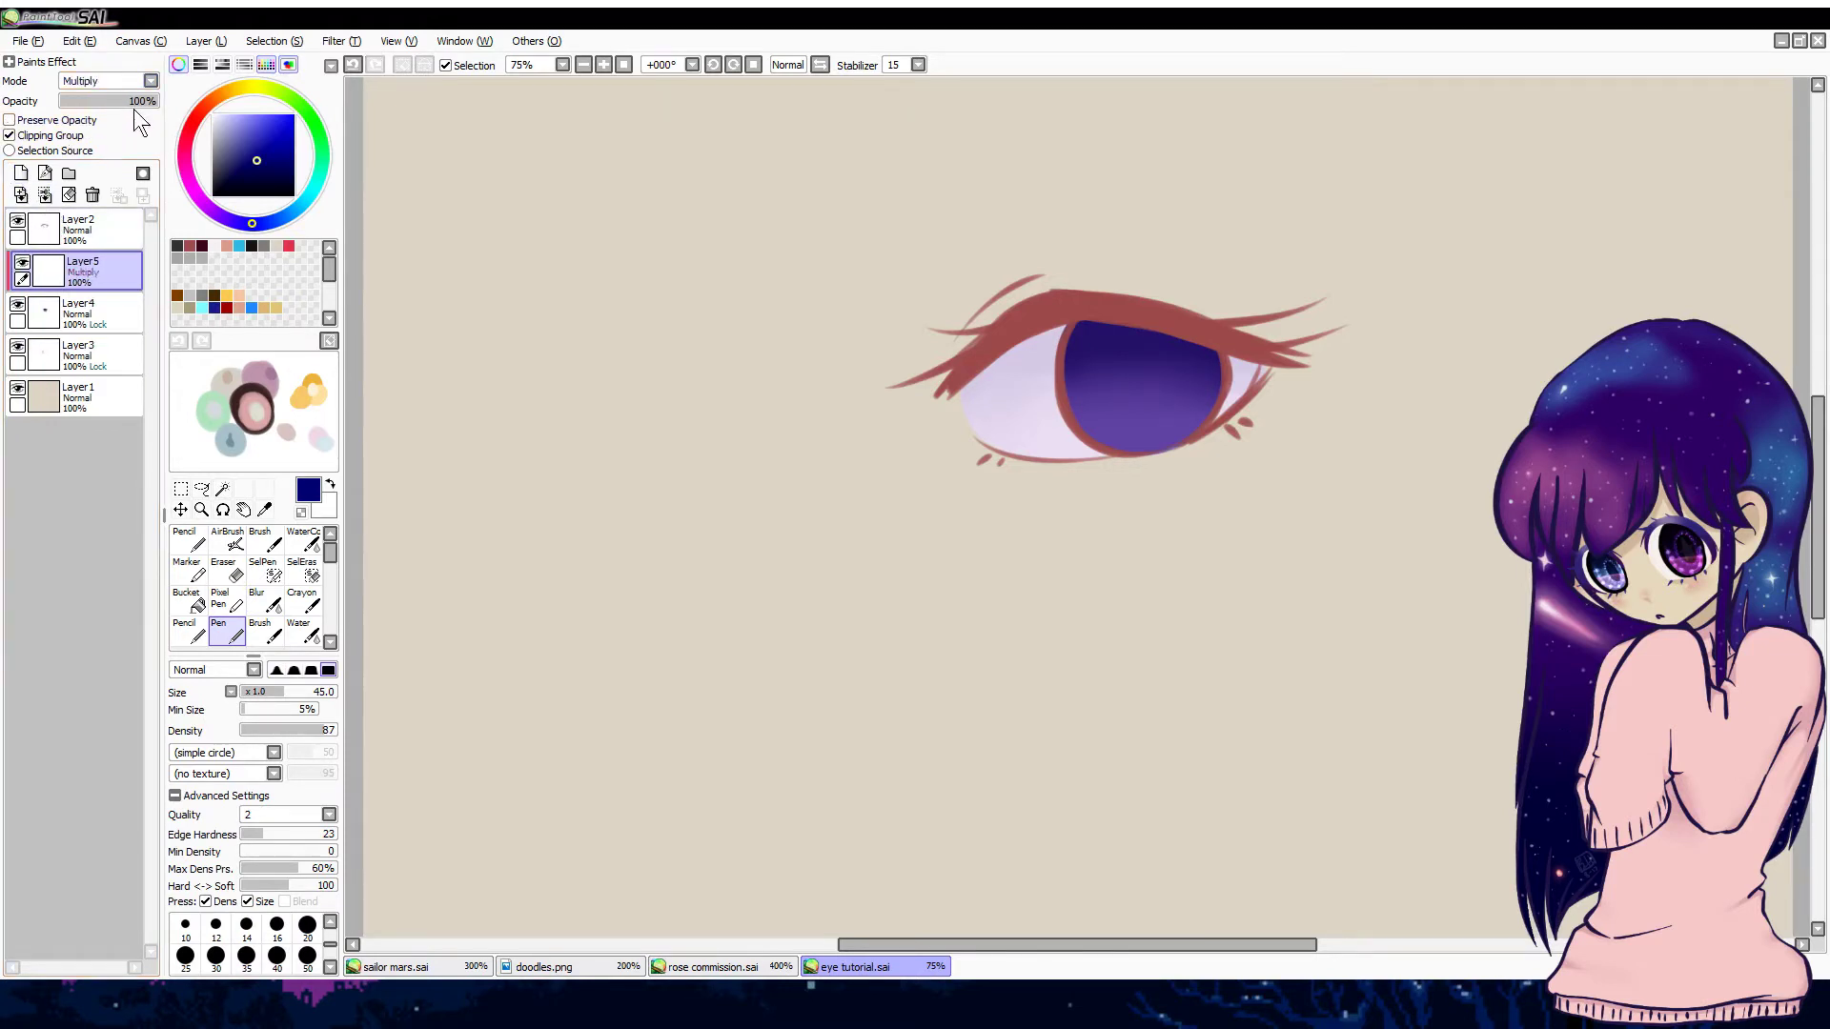
mouse_move(1079, 327)
left_mouse_down()
mouse_move(1201, 320)
mouse_move(1131, 330)
mouse_move(1210, 341)
left_mouse_up()
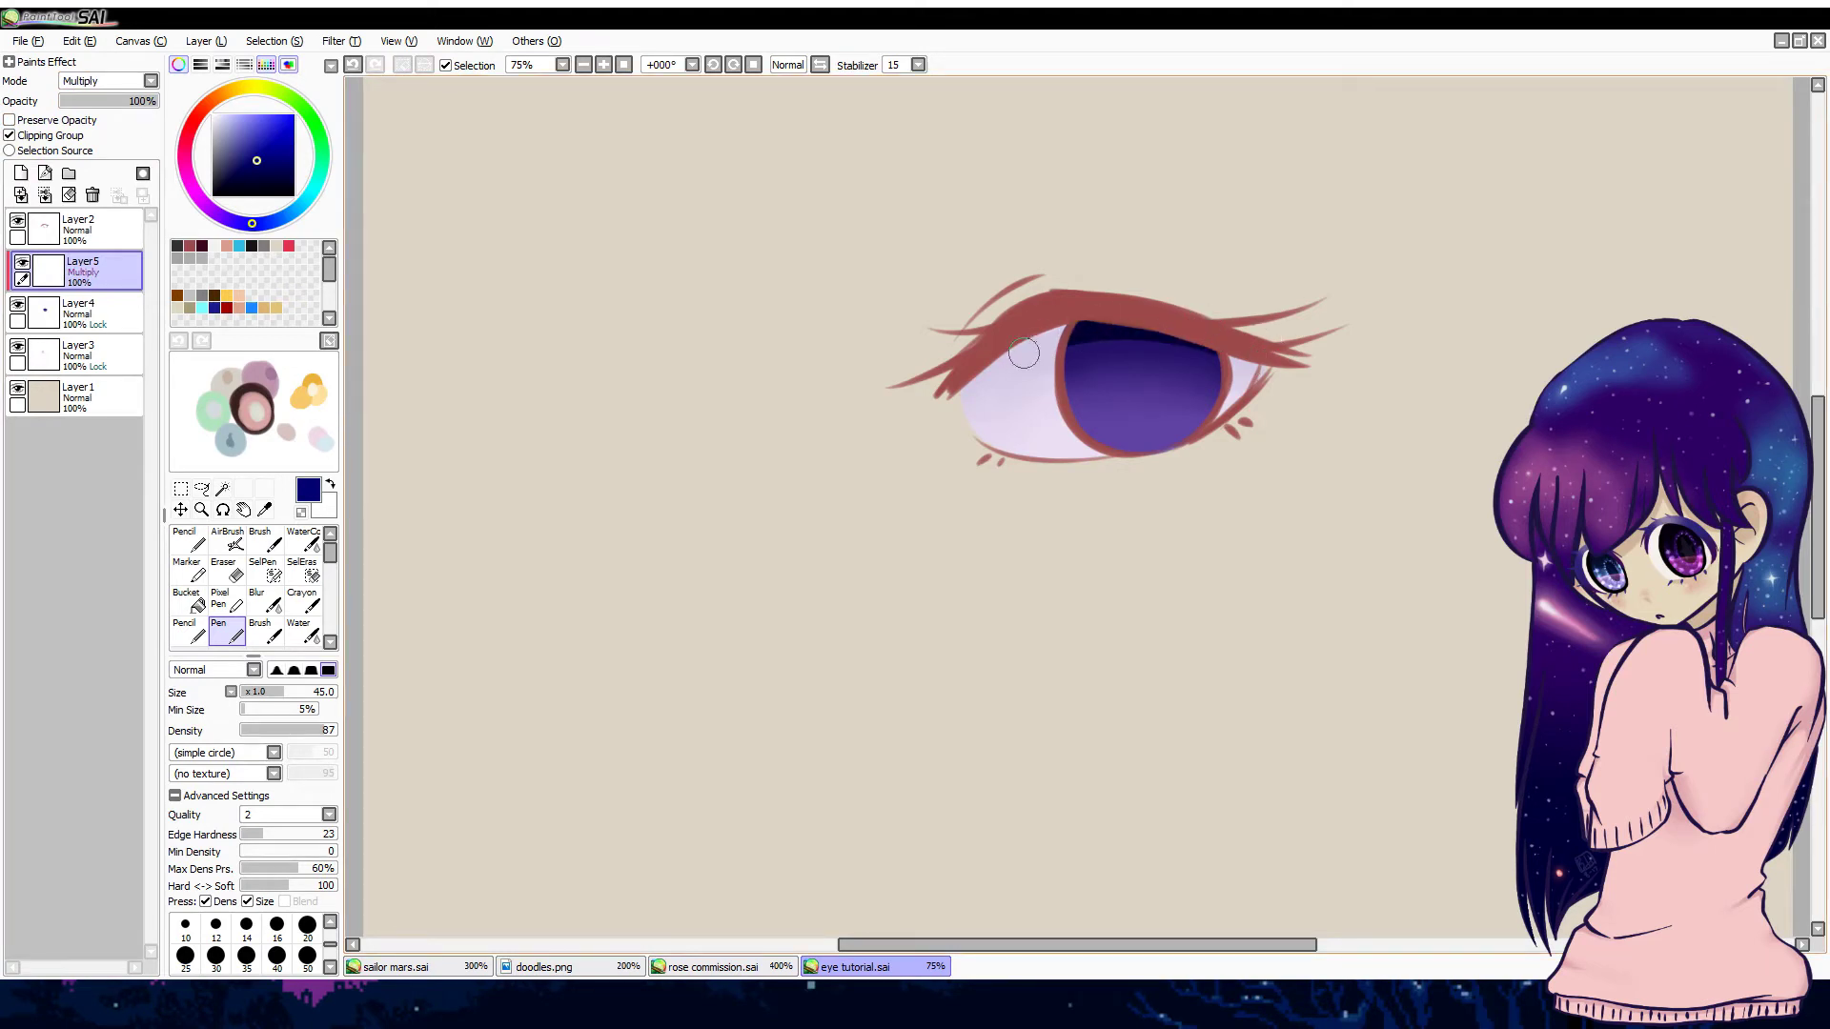
left_click(265, 602)
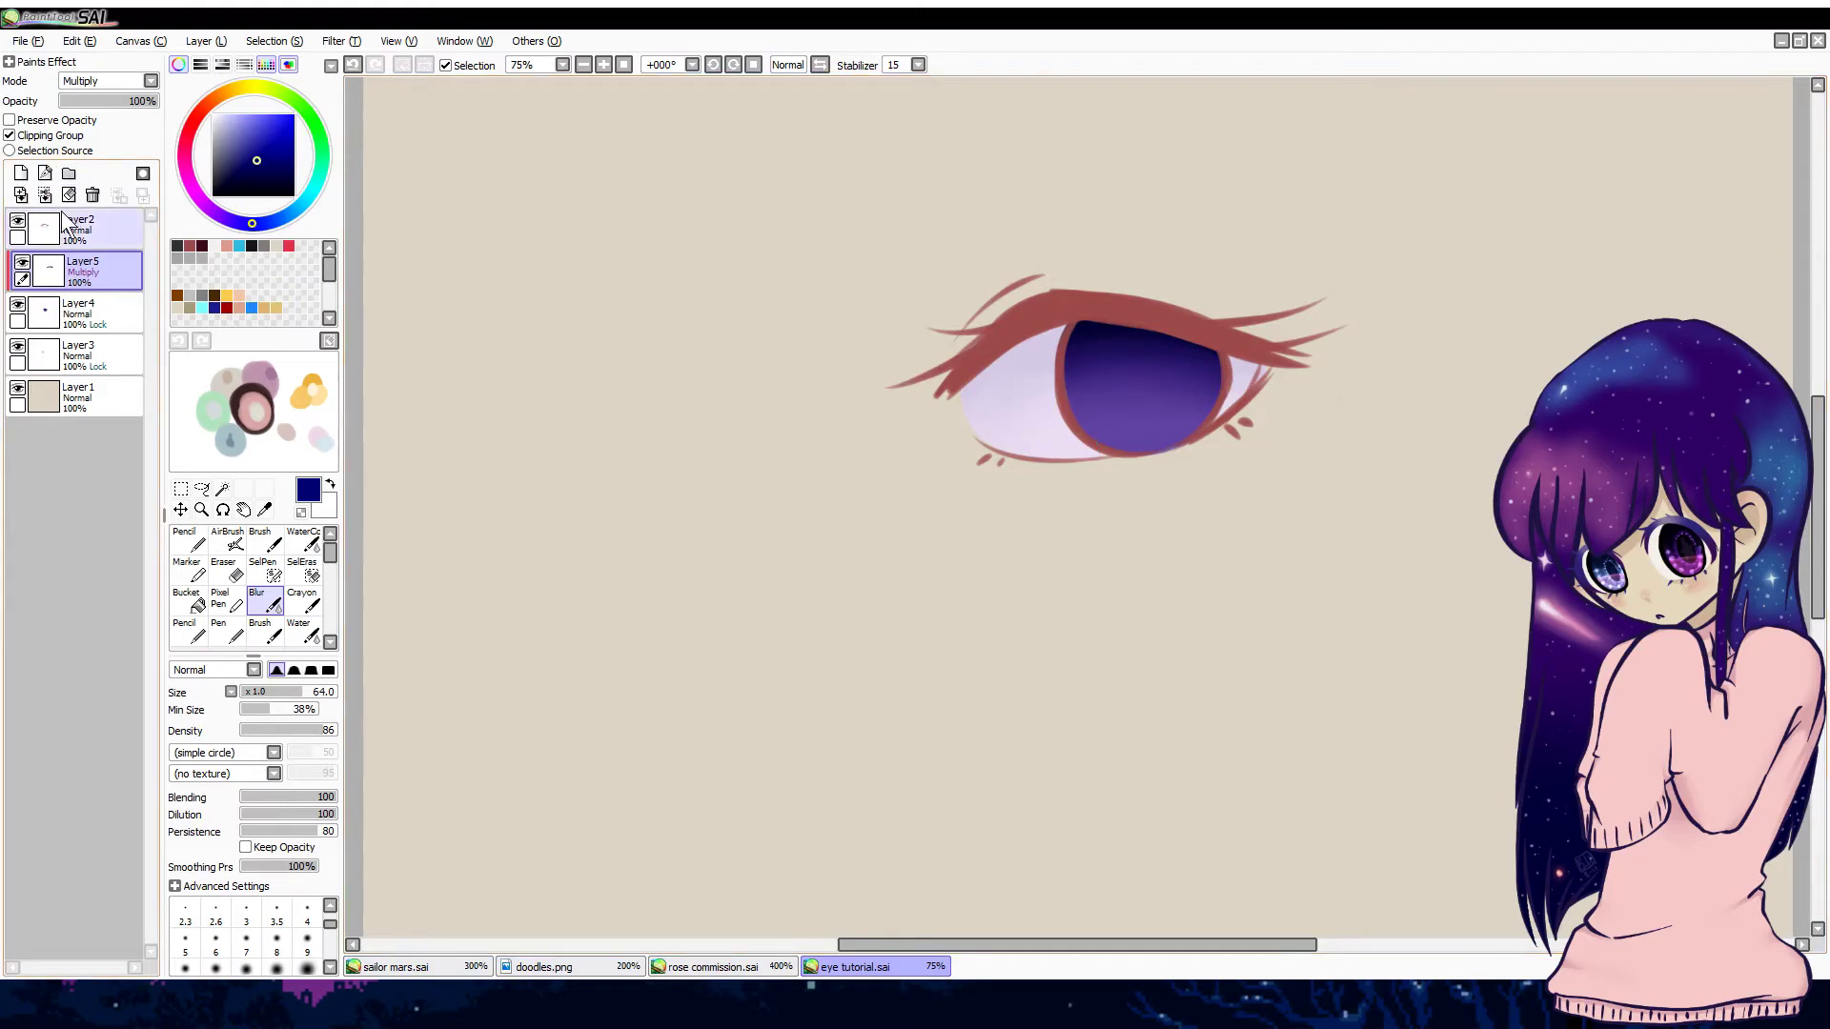
left_click(93, 194)
left_click(239, 637)
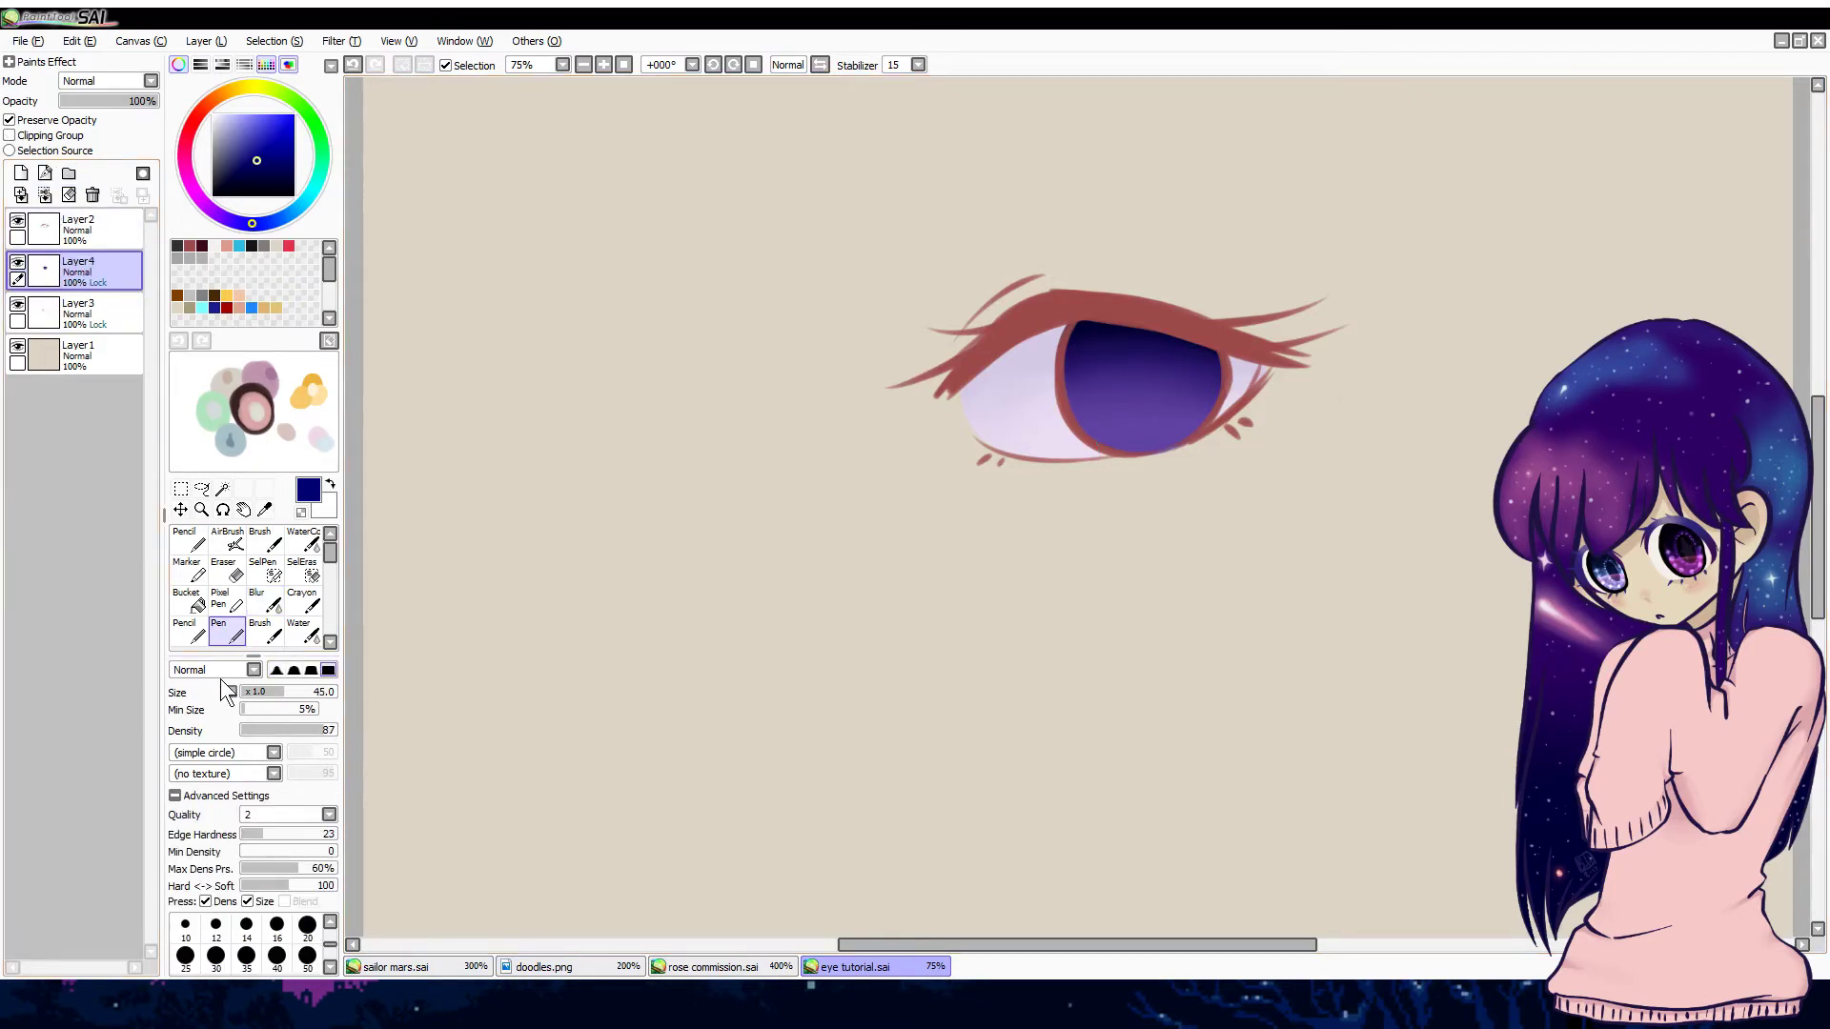
left_click(21, 173)
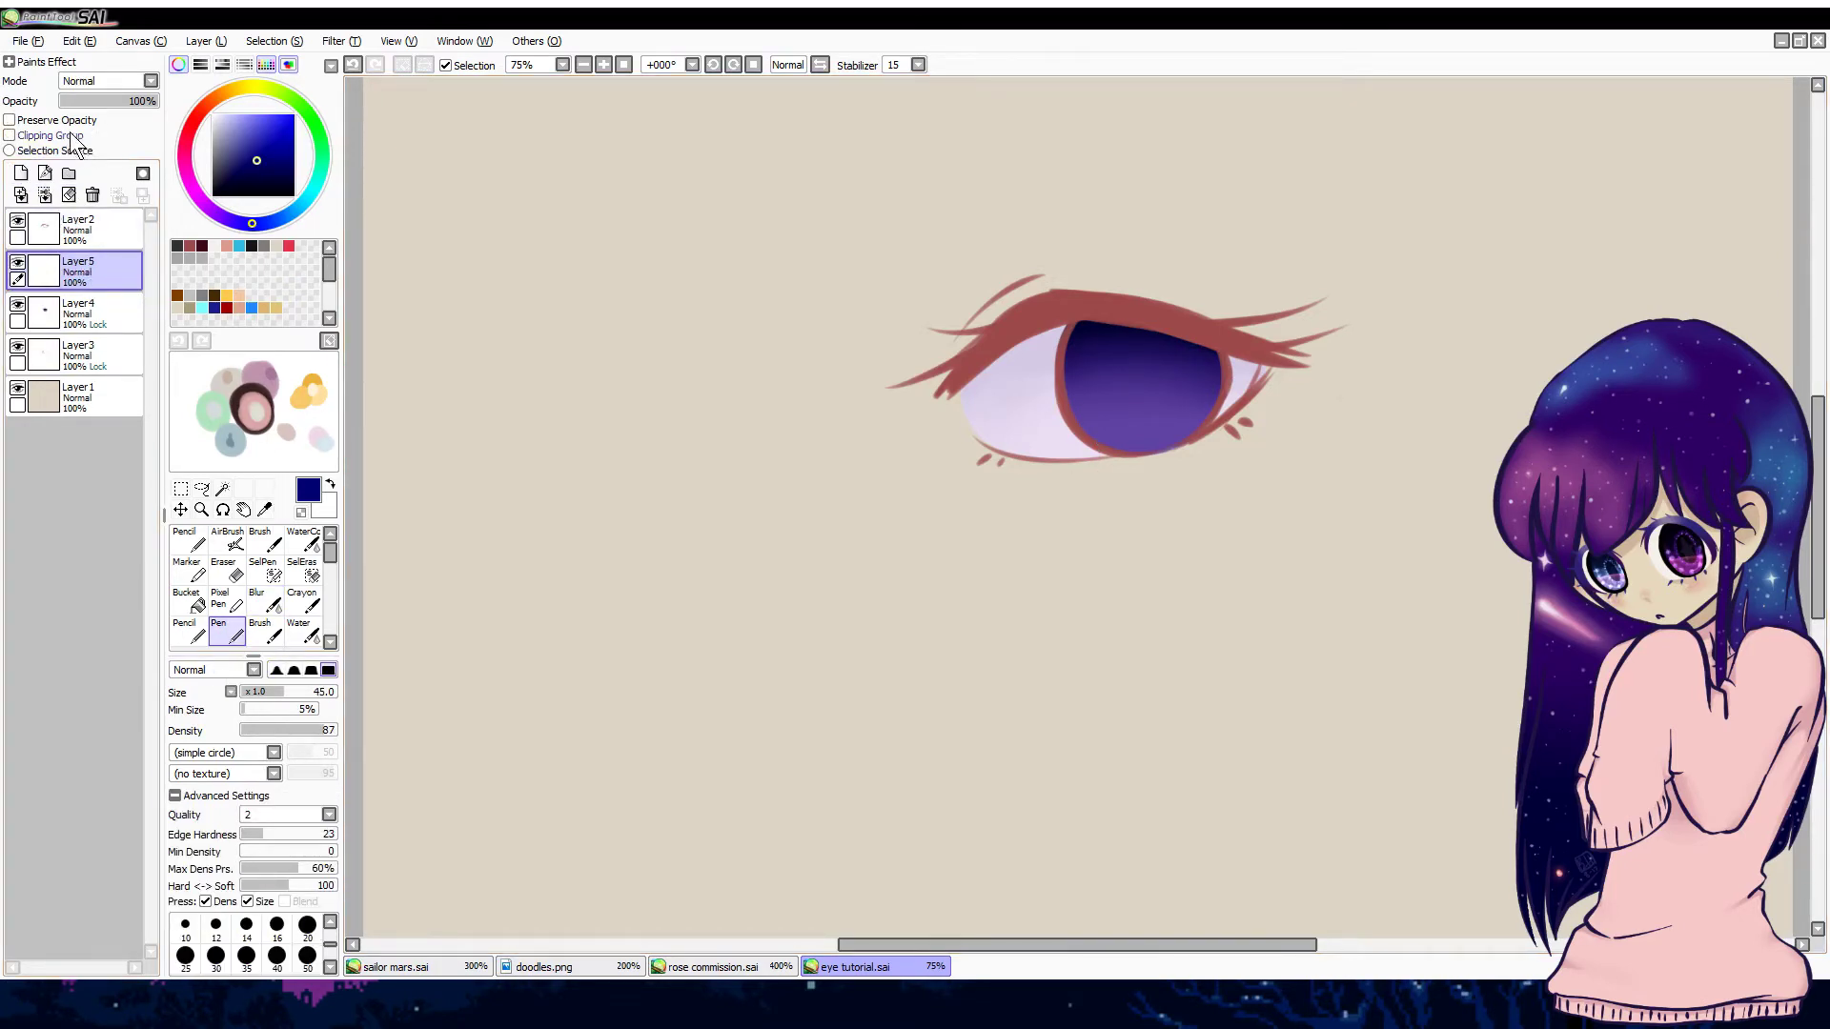
Step: Make the new layer clipped in Luminosity mode and dab glowing spots on the iris's left and right sides
left_click(10, 135)
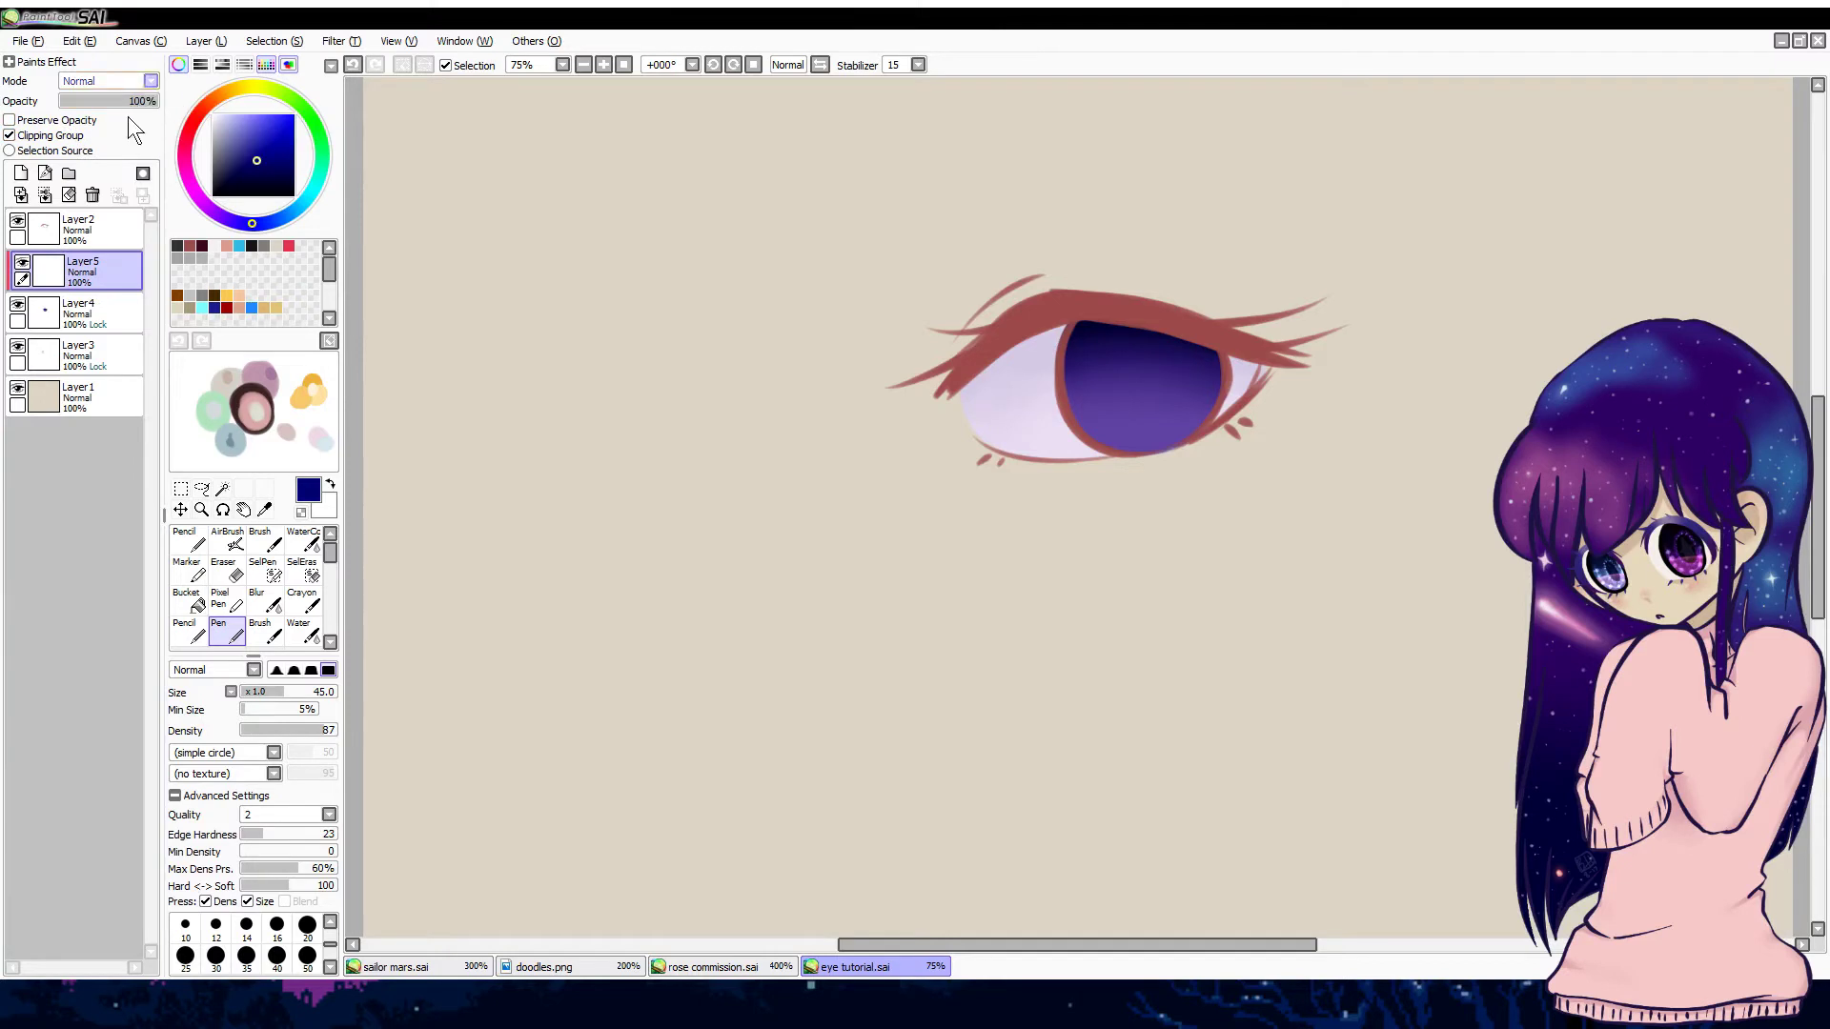
left_click(112, 152)
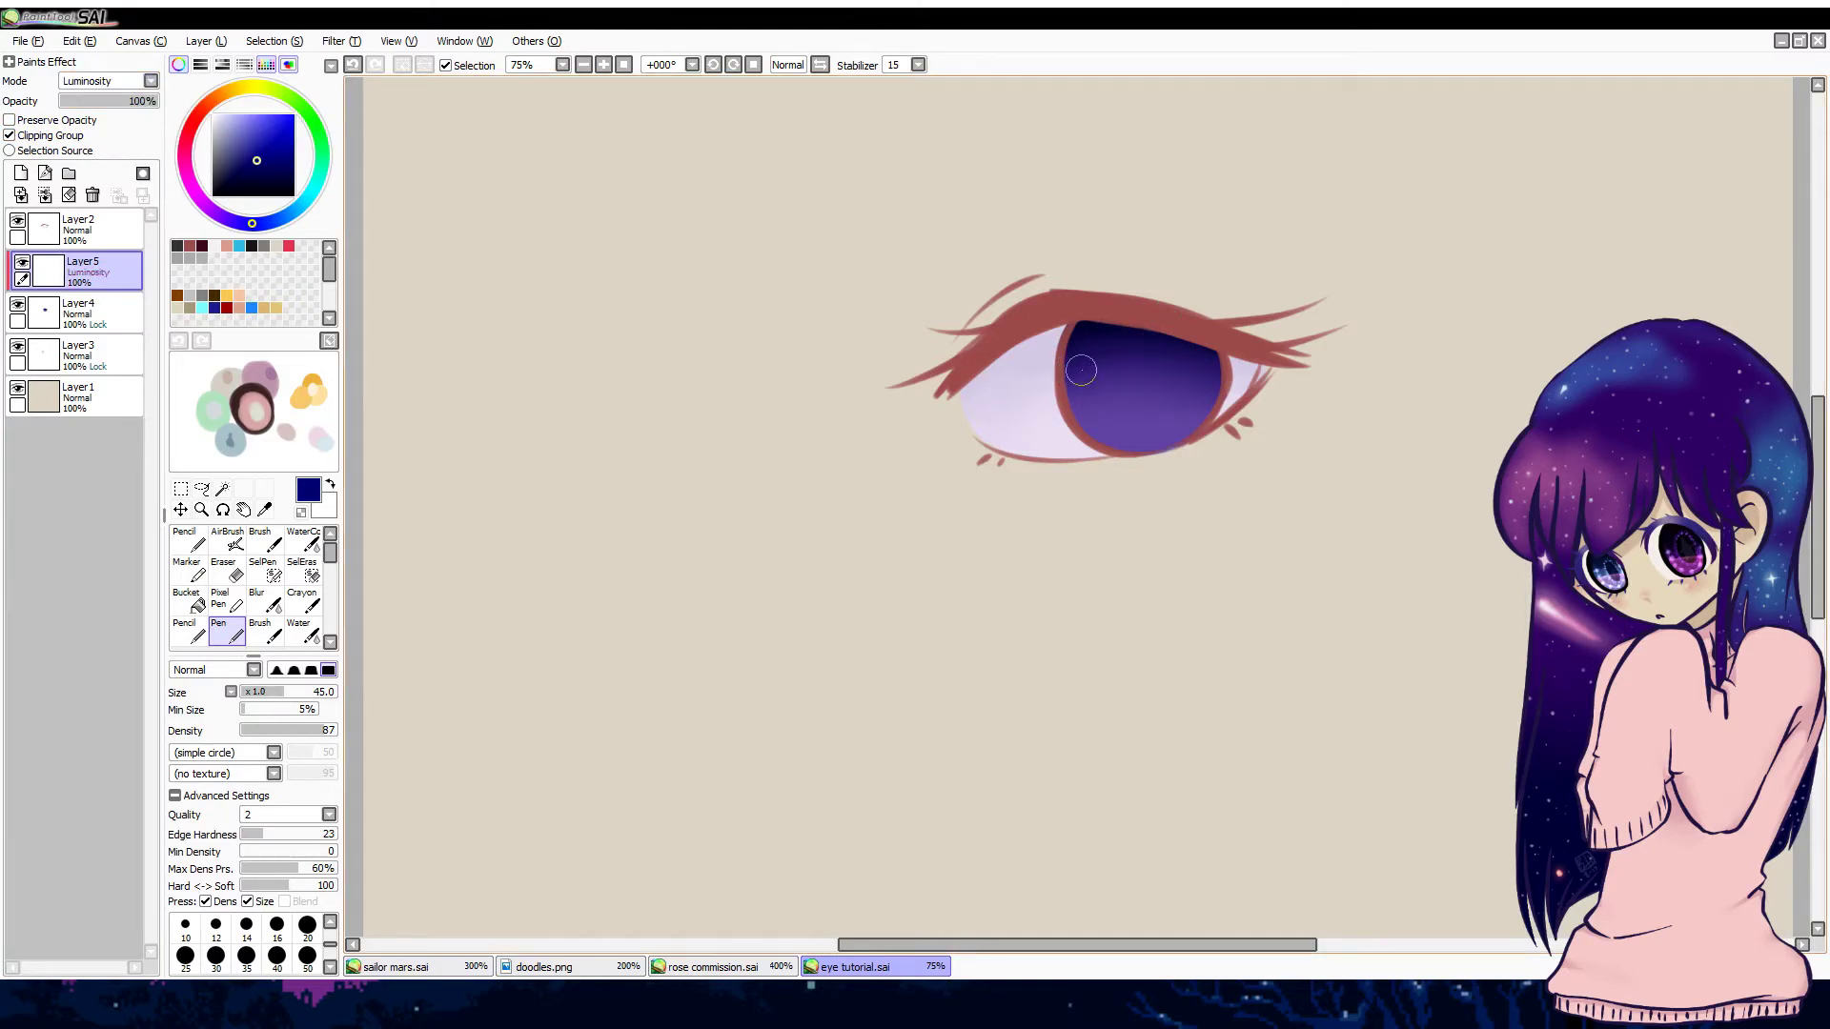
left_click_drag(1077, 373, 1085, 373)
left_click_drag(1204, 374, 1196, 374)
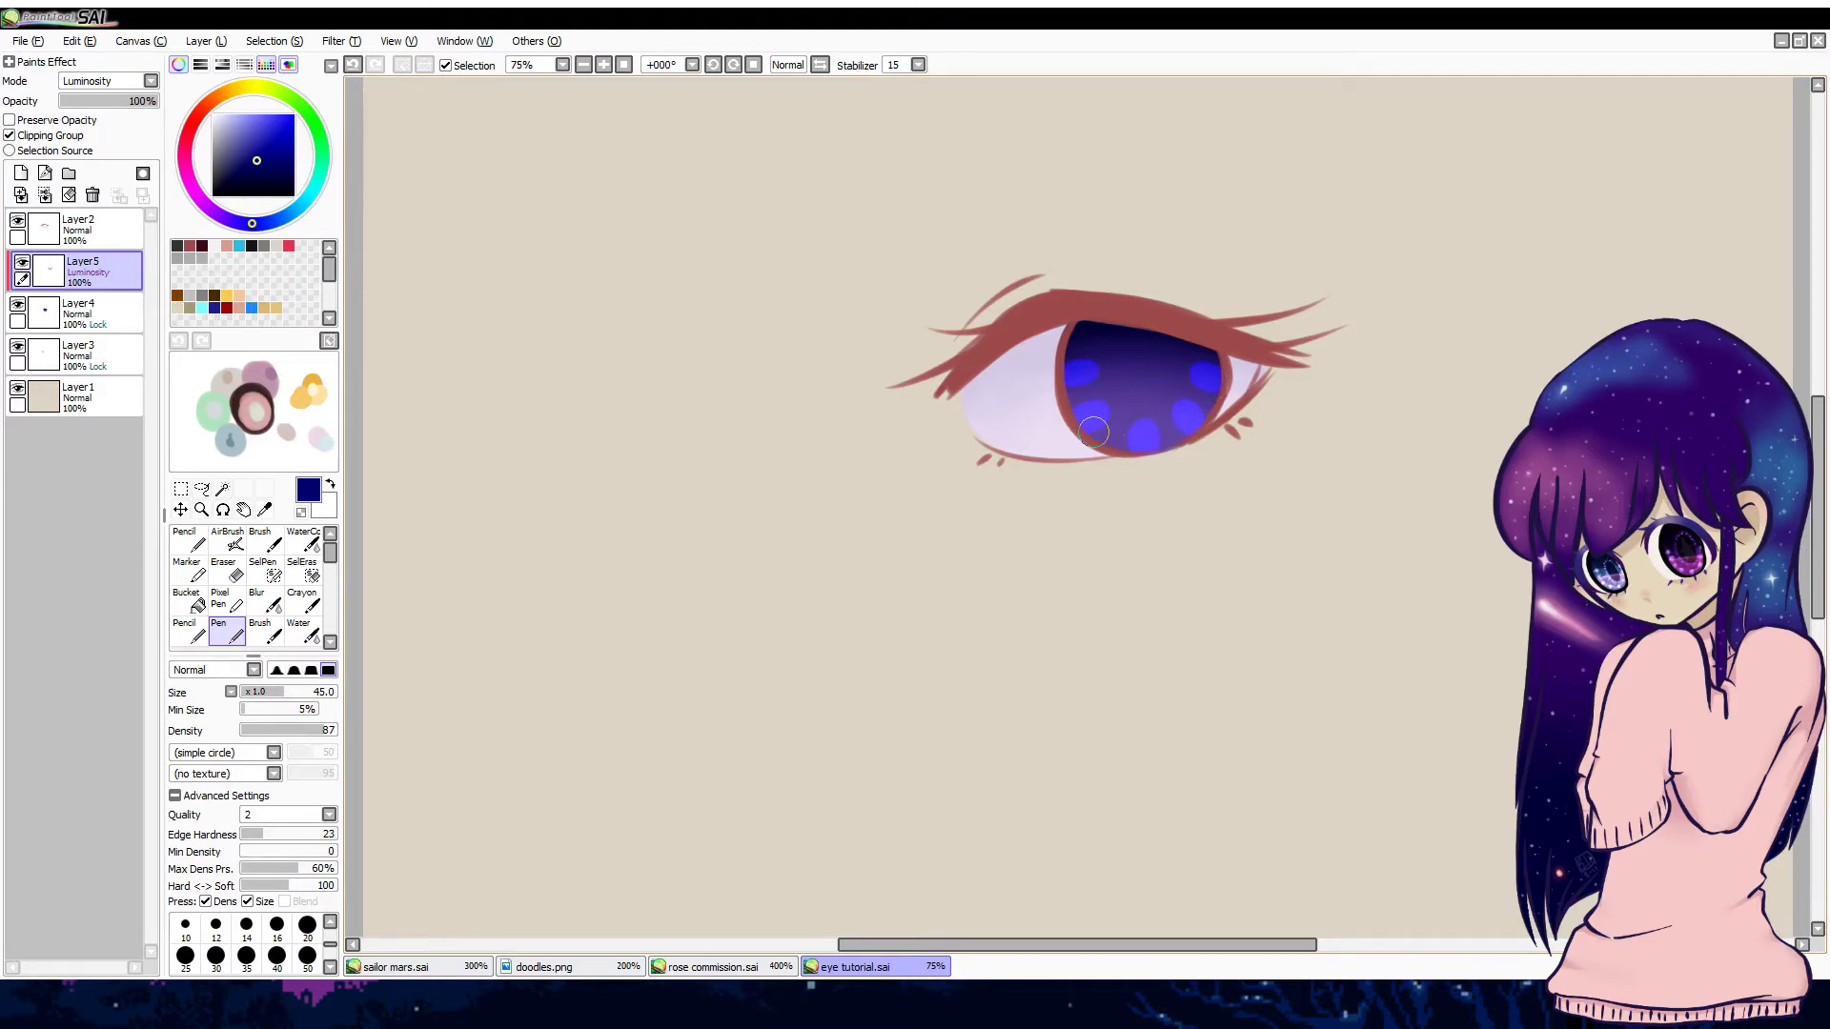
Step: Paint pink-purple highlights along the iris edge, undoing misshapen strokes
left_click_drag(259, 143, 241, 138)
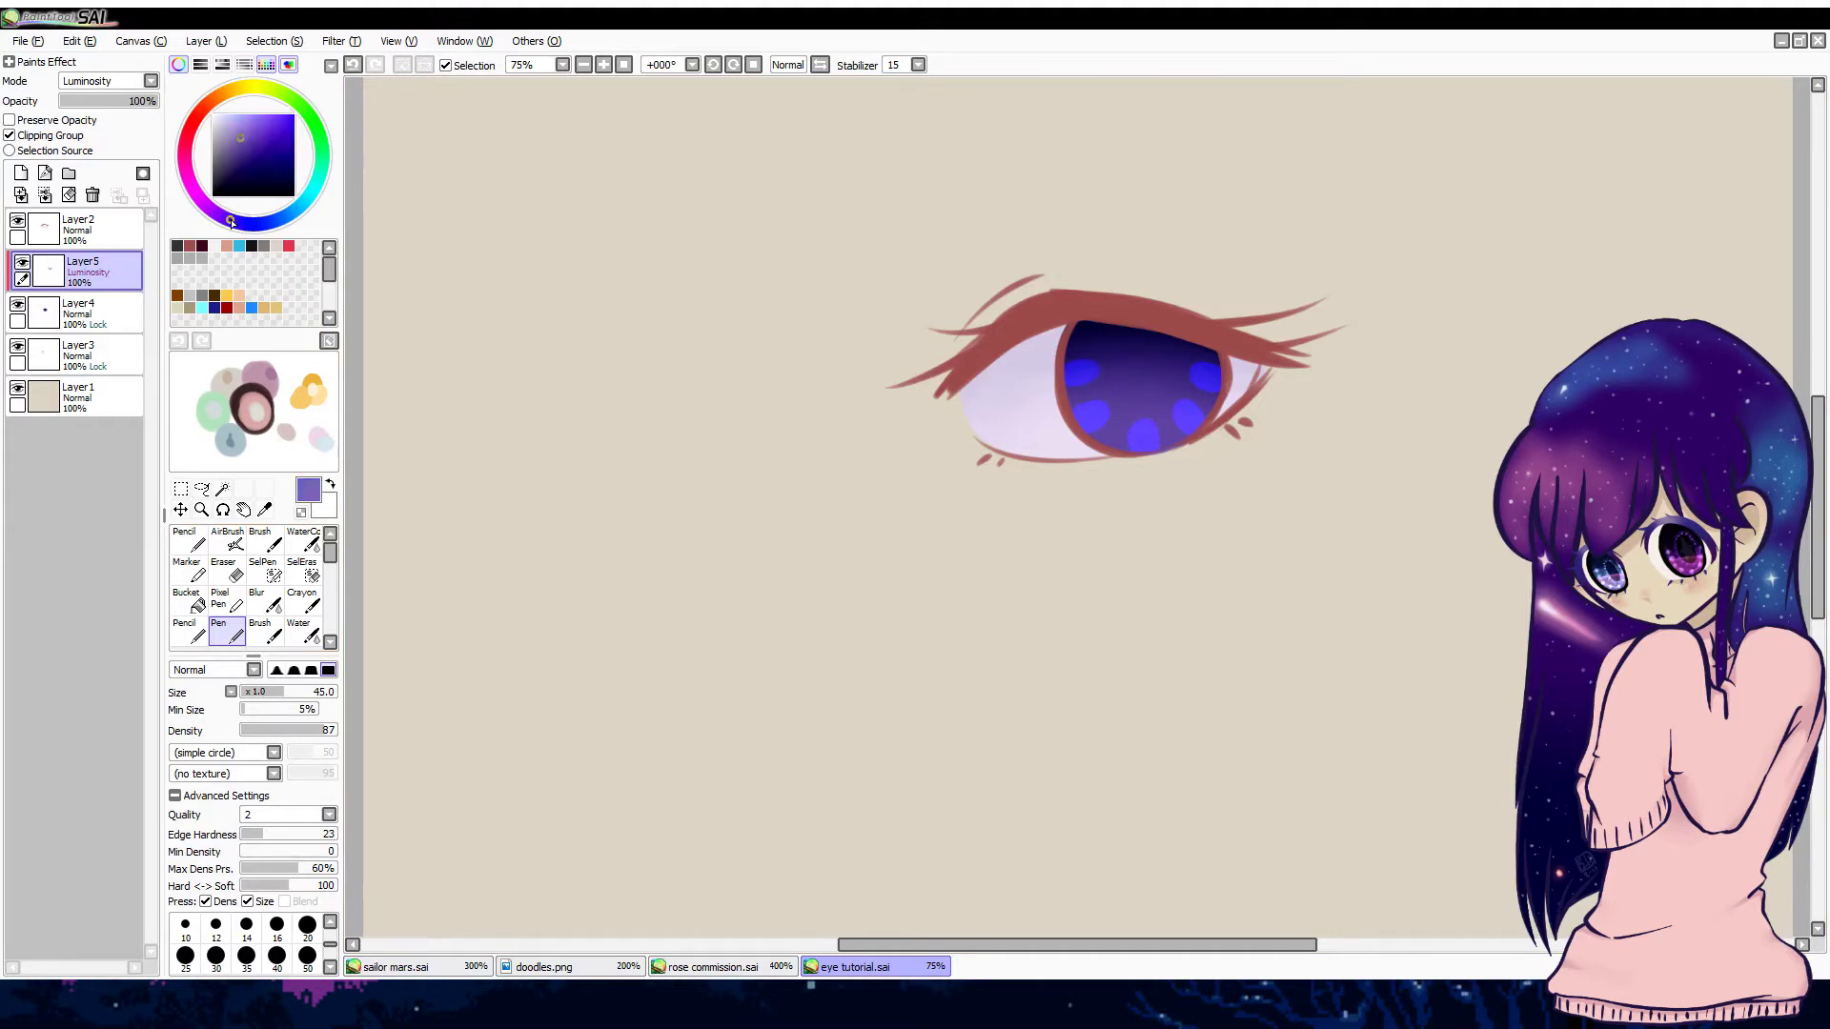
left_click_drag(246, 230, 219, 225)
left_click_drag(1078, 369, 1081, 374)
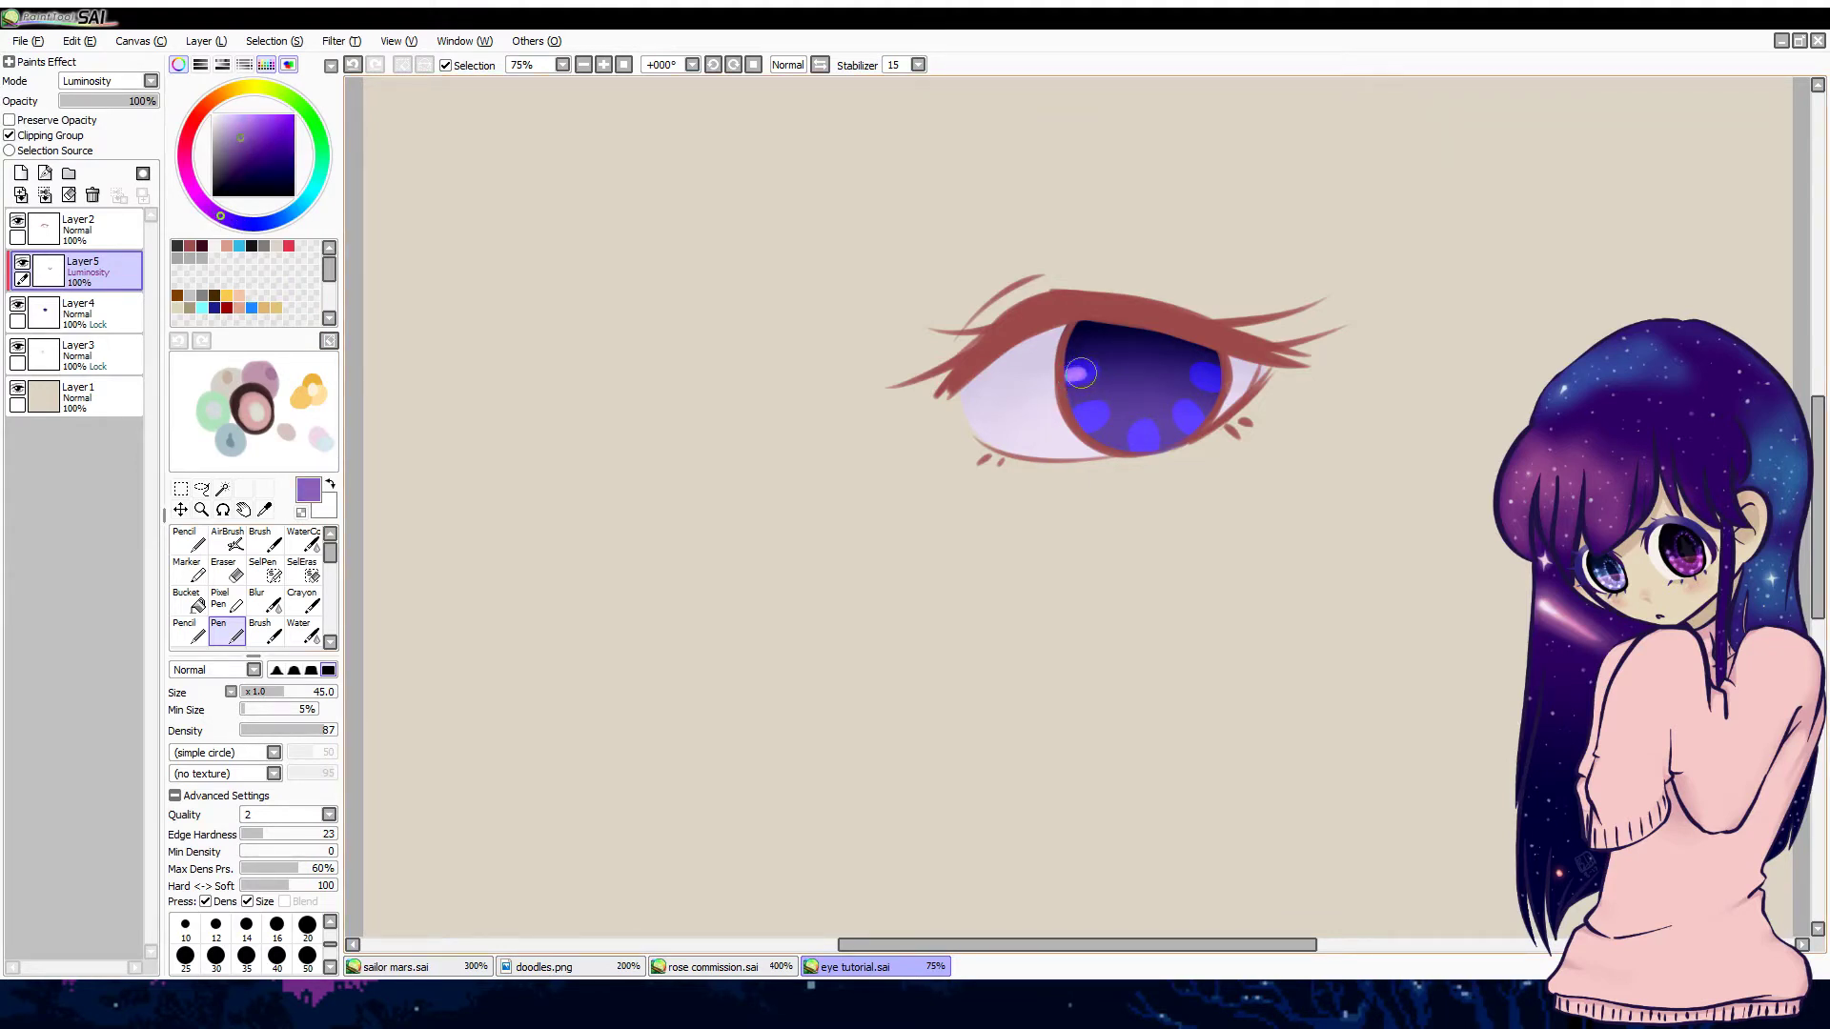
left_click(1092, 413)
key("ctrl+z")
mouse_move(1071, 372)
left_mouse_down()
mouse_move(1092, 418)
mouse_move(1142, 433)
mouse_move(1213, 379)
left_mouse_up()
key("ctrl+z")
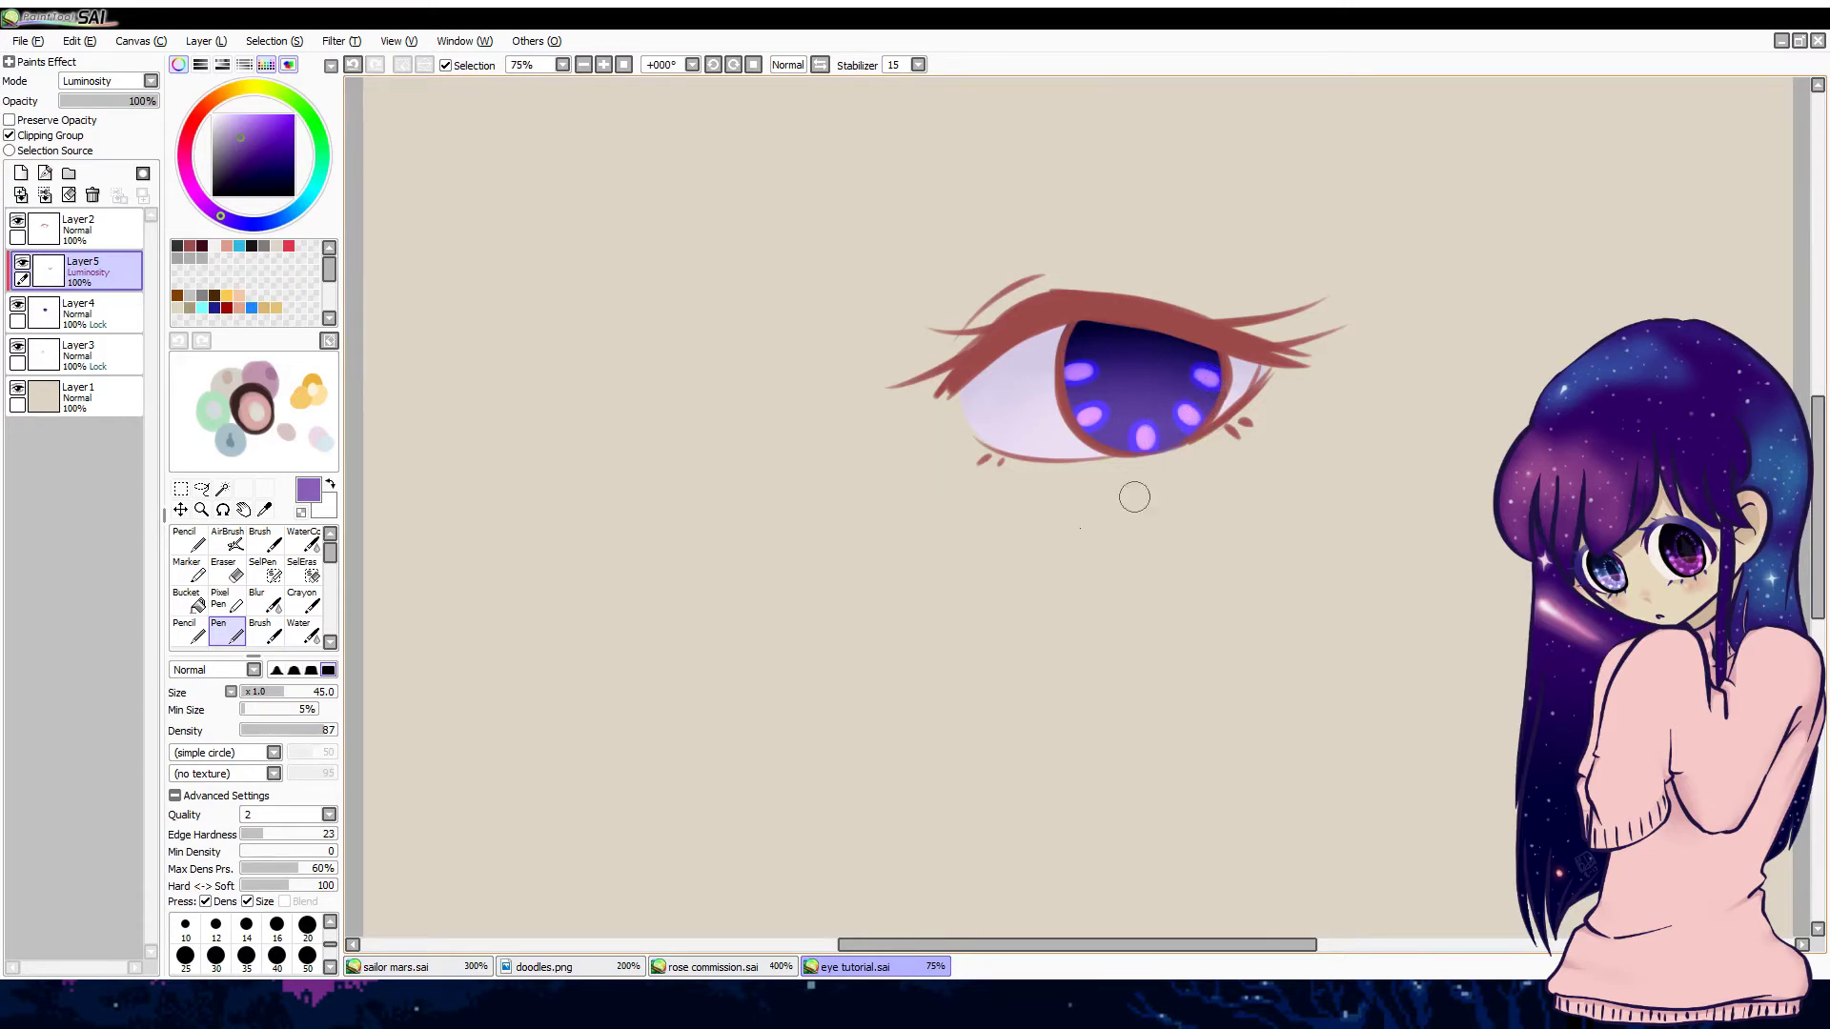
left_click(266, 634)
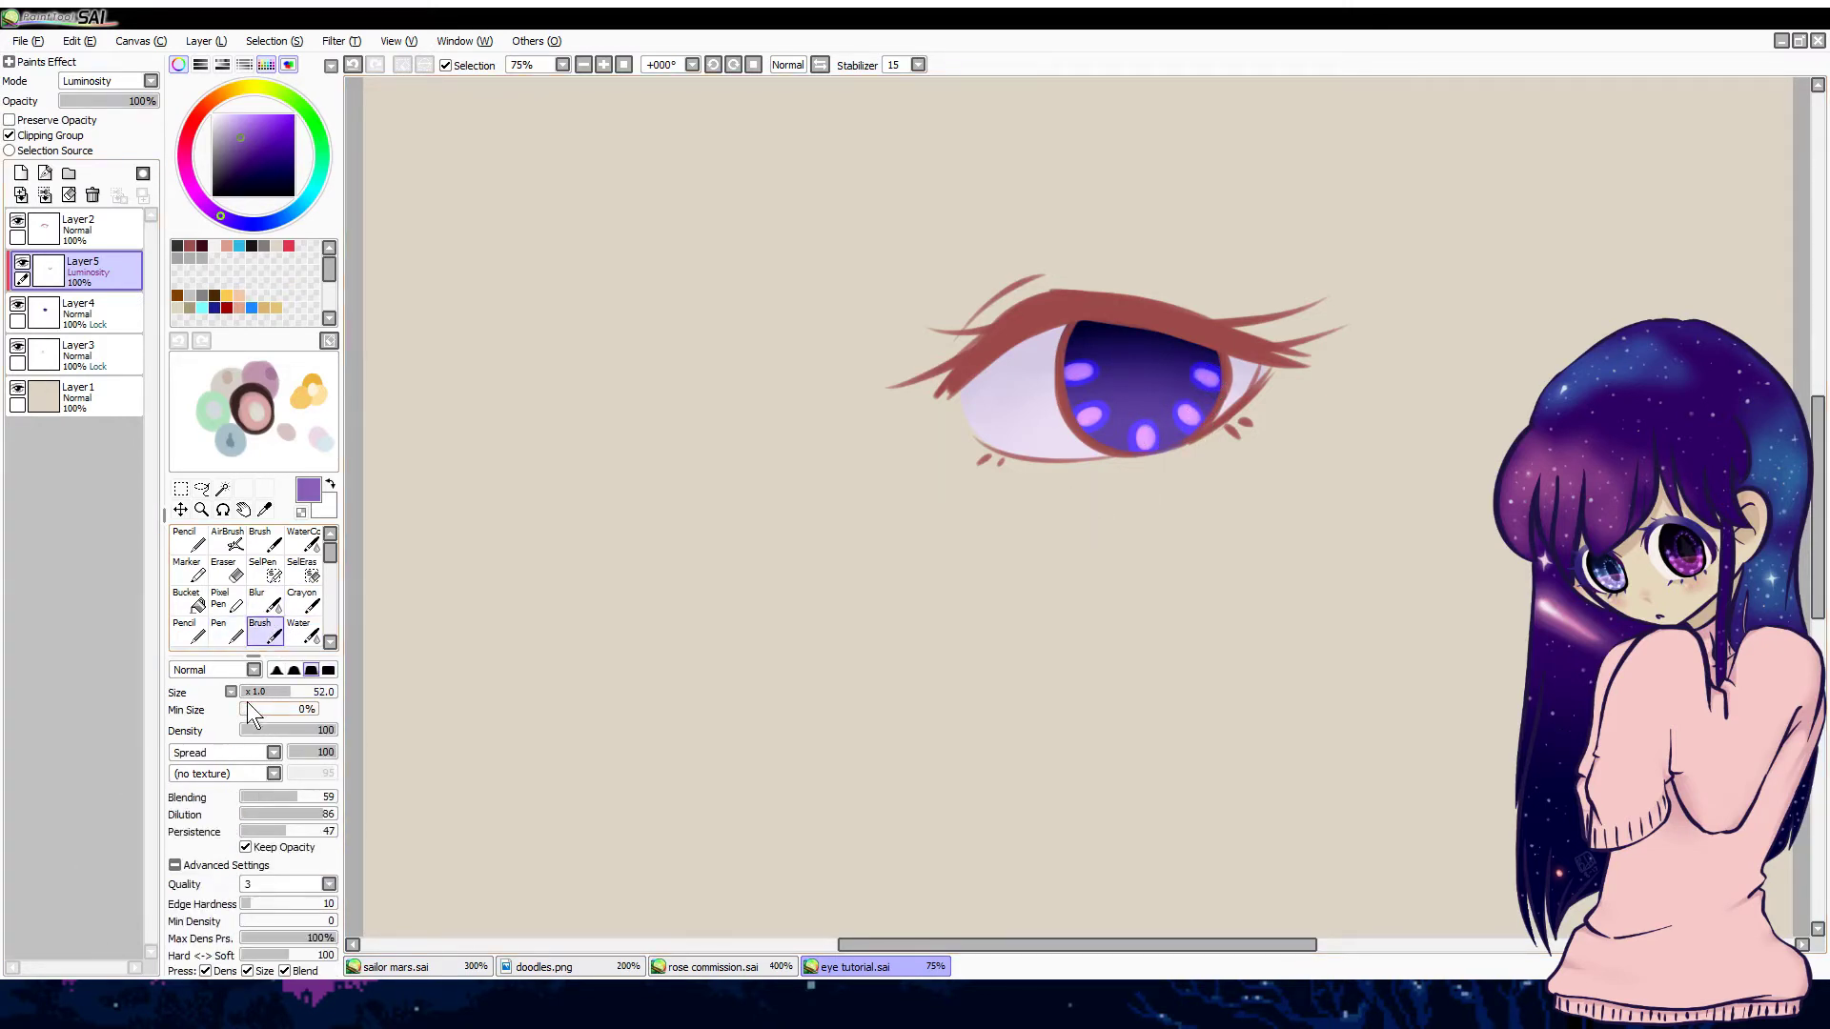
Step: At 200% zoom, sample the darker iris purple and blend a halo around the upper-left spot
left_click(603, 64)
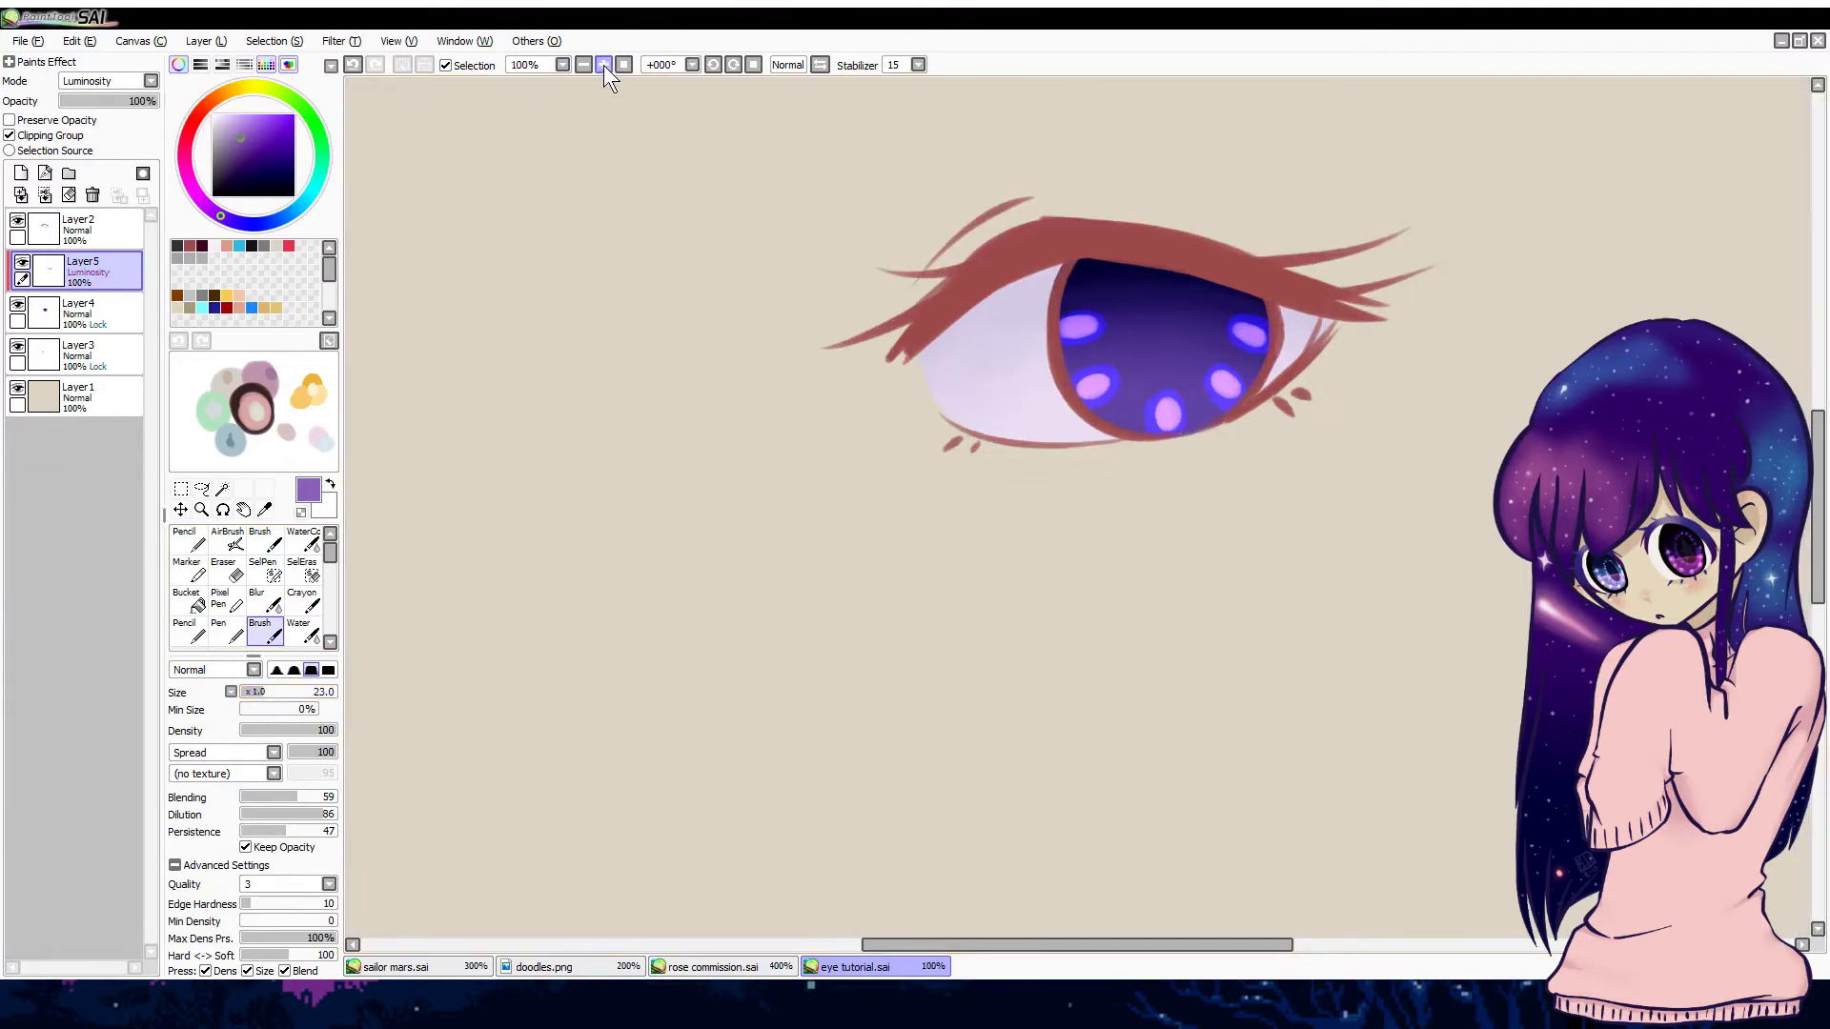
left_click(603, 63)
left_click(603, 64)
left_click_drag(1818, 506, 1818, 432)
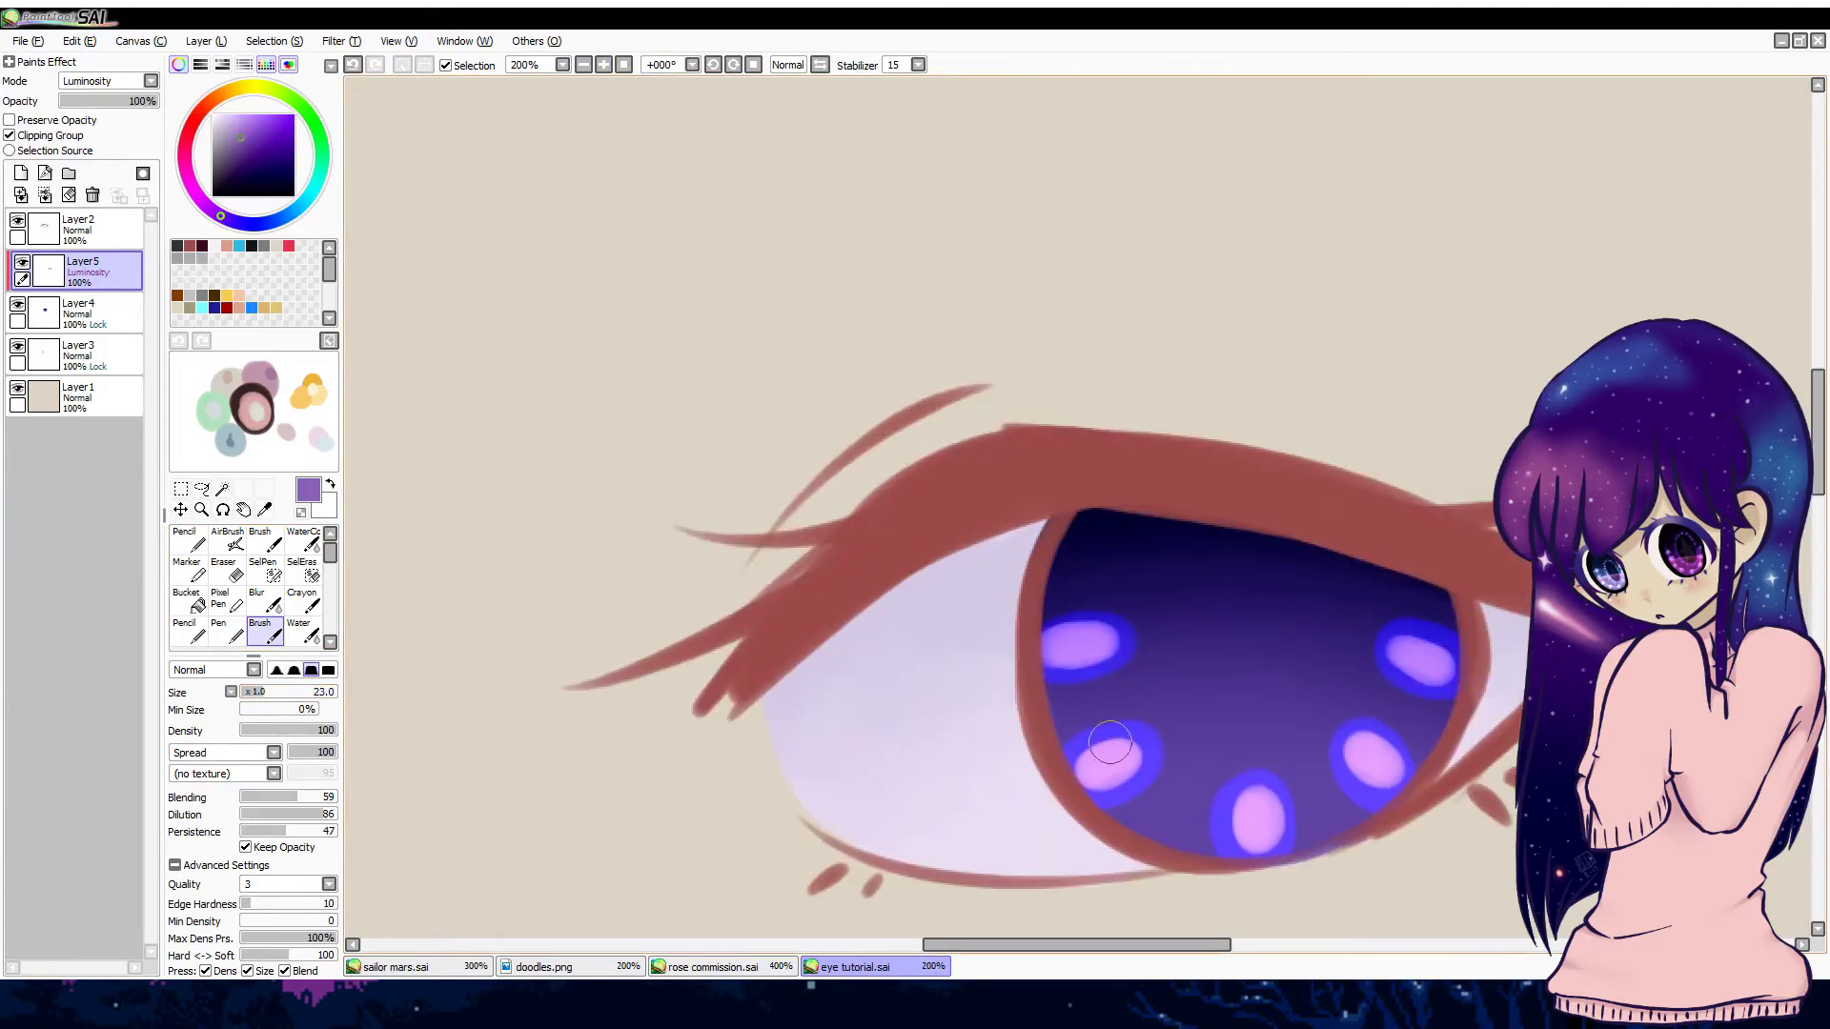
mouse_move(1109, 741)
left_mouse_down()
mouse_move(1086, 783)
mouse_move(1098, 747)
mouse_move(1141, 764)
mouse_move(1135, 733)
mouse_move(1106, 791)
mouse_move(1170, 785)
mouse_move(1162, 737)
mouse_move(1082, 807)
mouse_move(1152, 770)
mouse_move(1141, 790)
mouse_move(1149, 743)
mouse_move(1085, 787)
mouse_move(1138, 739)
mouse_move(1103, 734)
mouse_move(1085, 791)
mouse_move(1106, 716)
mouse_move(1059, 745)
mouse_move(1147, 728)
mouse_move(1128, 717)
mouse_move(1164, 772)
left_mouse_up()
right_click(1165, 778)
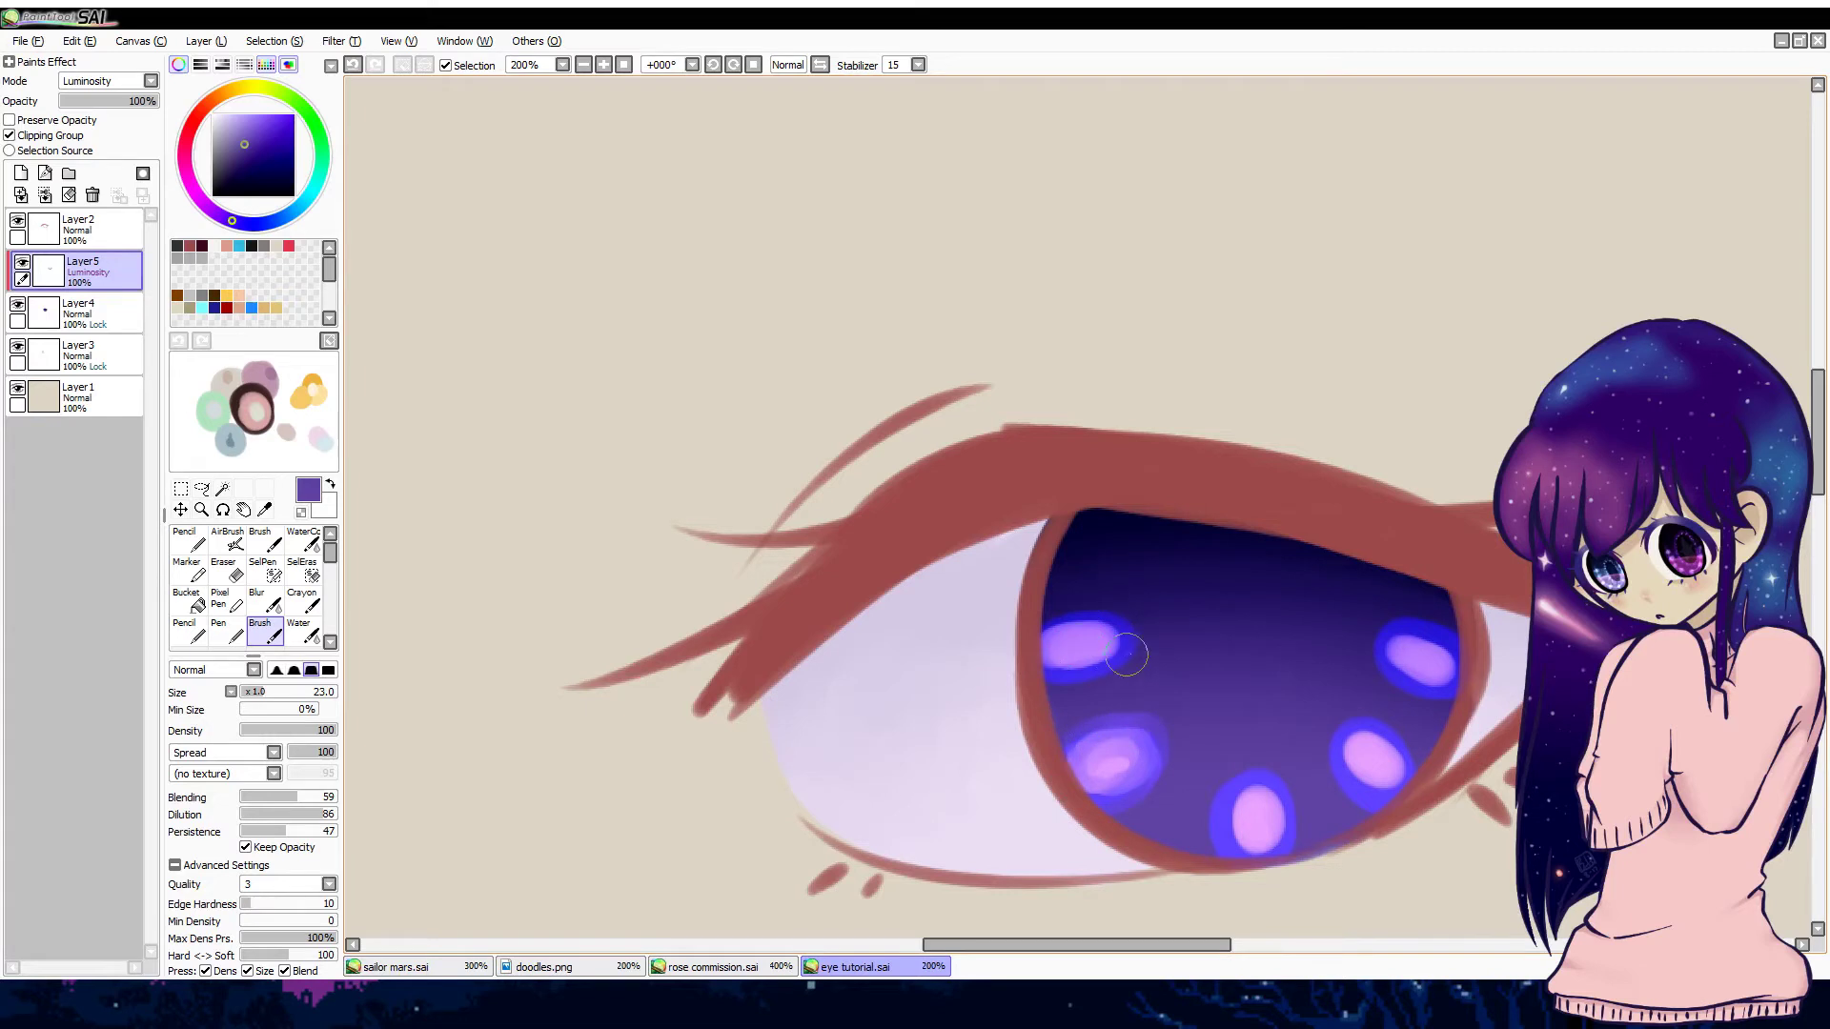
mouse_move(1066, 686)
left_mouse_down()
mouse_move(1137, 641)
mouse_move(1051, 619)
mouse_move(1098, 617)
mouse_move(1107, 762)
mouse_move(1115, 650)
left_mouse_up()
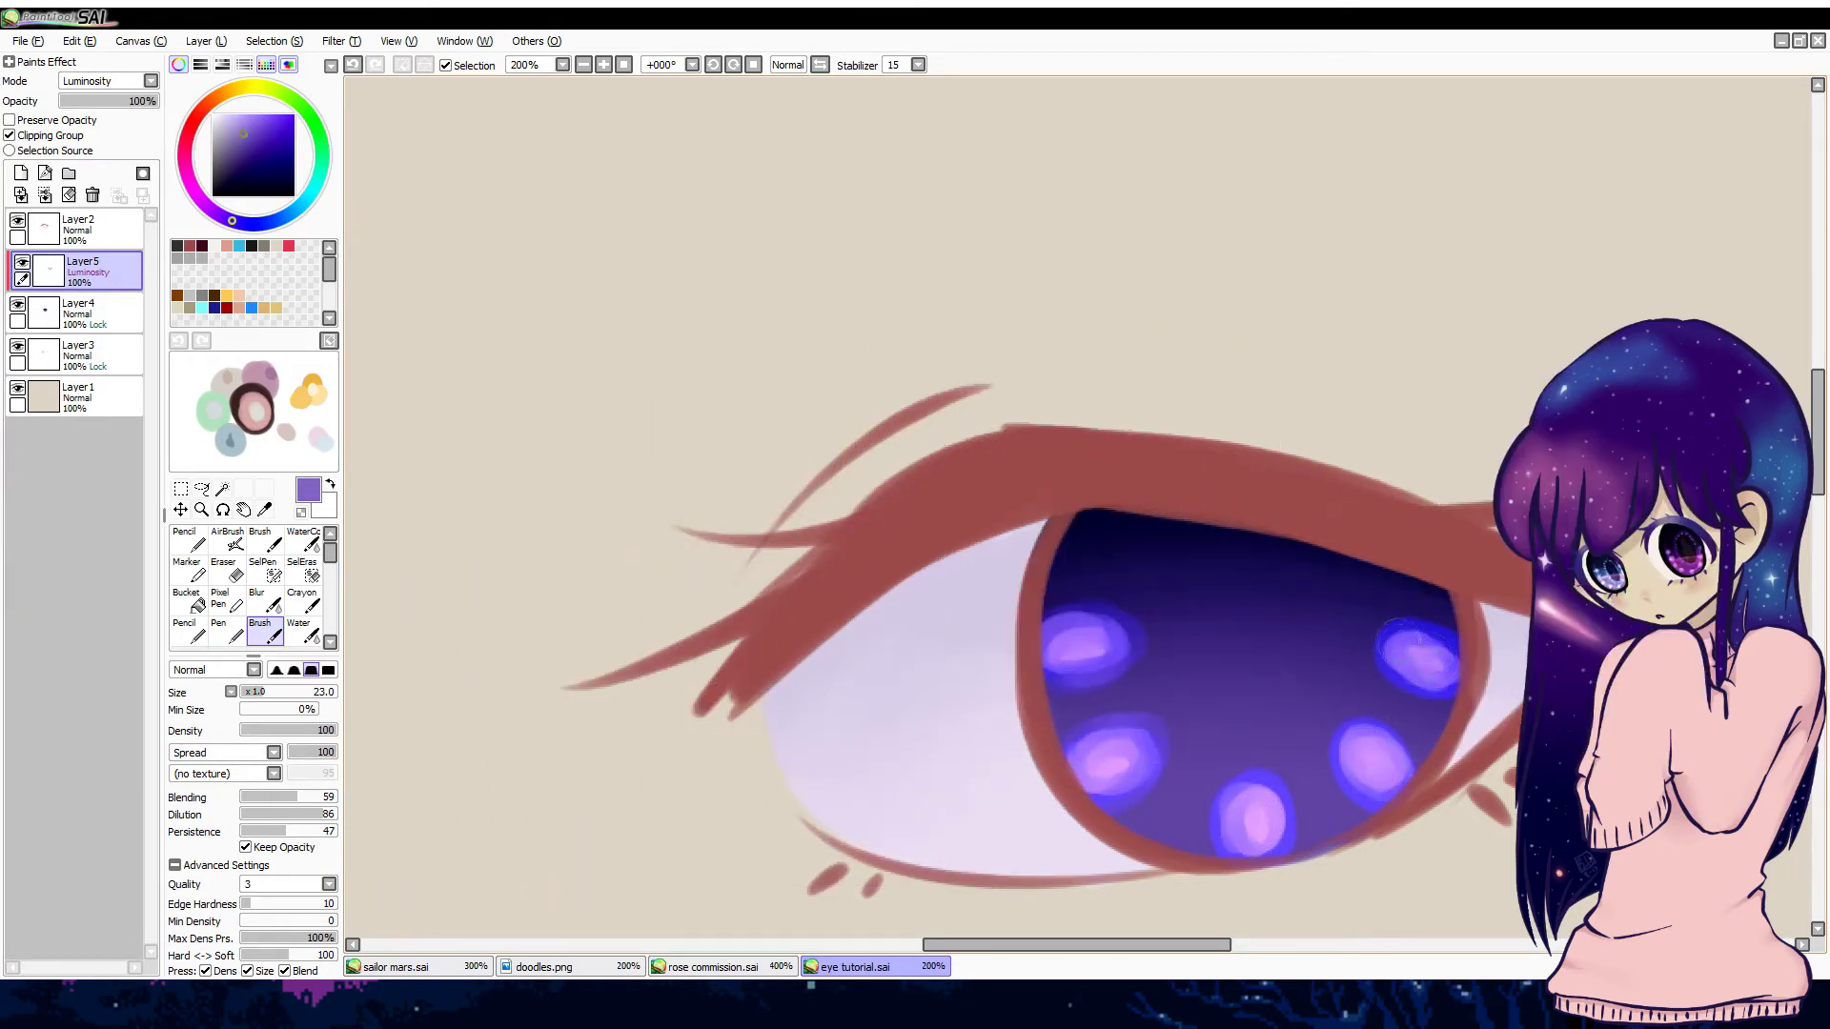
Step: Blend purple halos around the upper-right, lower-right and bottom spots, returning to 100% zoom
right_click(1363, 682)
mouse_move(1383, 650)
left_mouse_down()
mouse_move(1406, 617)
mouse_move(1409, 675)
mouse_move(1389, 640)
left_mouse_up()
mouse_move(1355, 732)
left_mouse_down()
mouse_move(1343, 757)
mouse_move(1399, 742)
left_mouse_up()
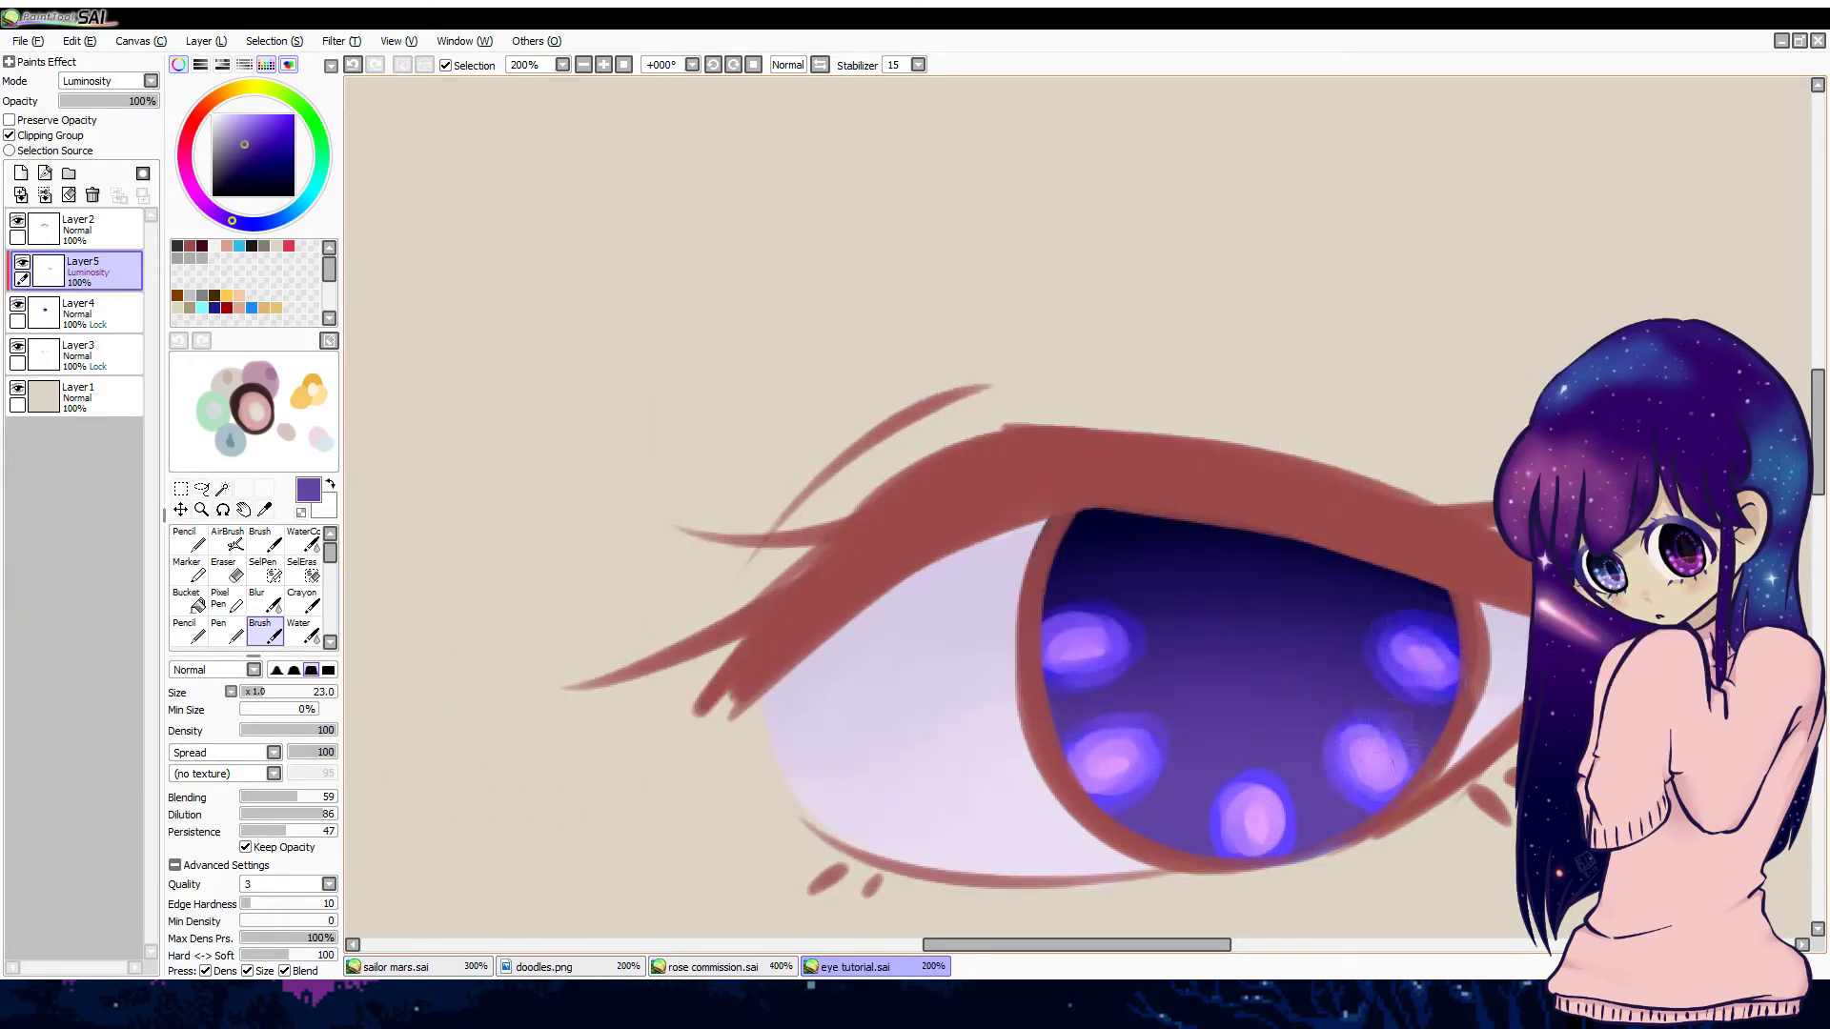
left_click_drag(1274, 791, 1275, 825)
left_click_drag(1250, 797, 1238, 847)
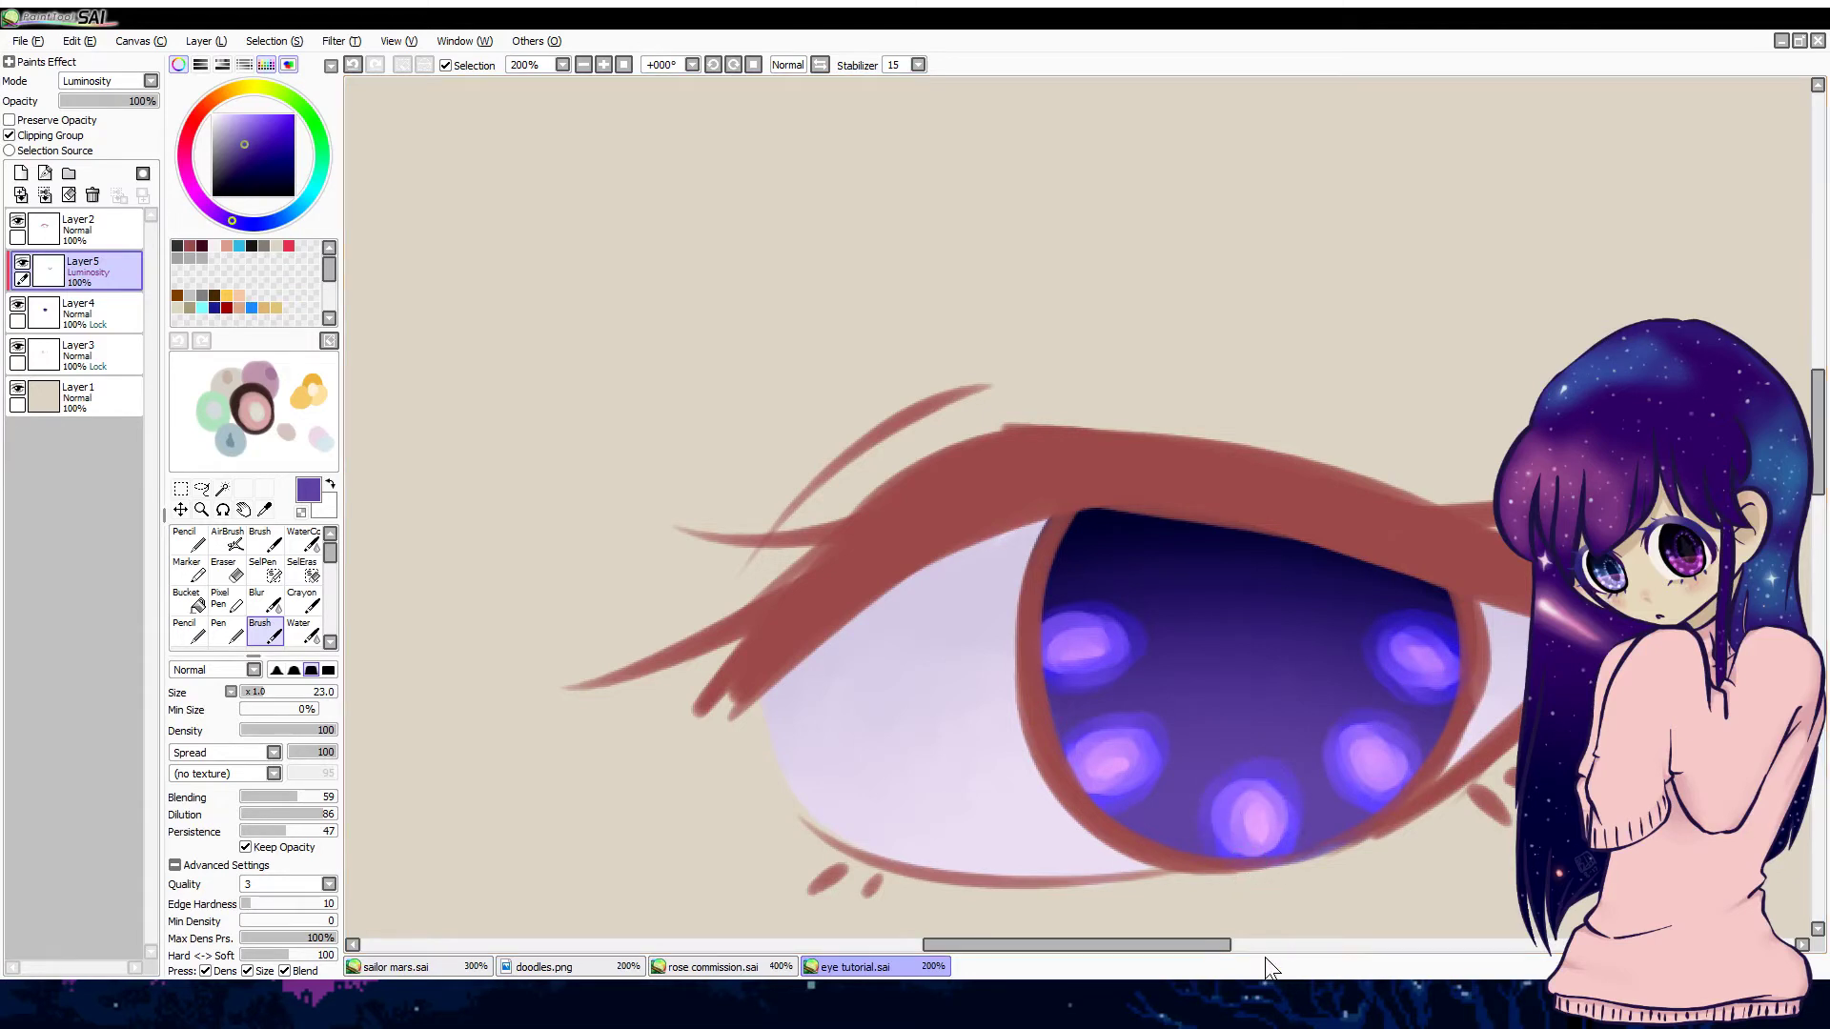
left_click(583, 64)
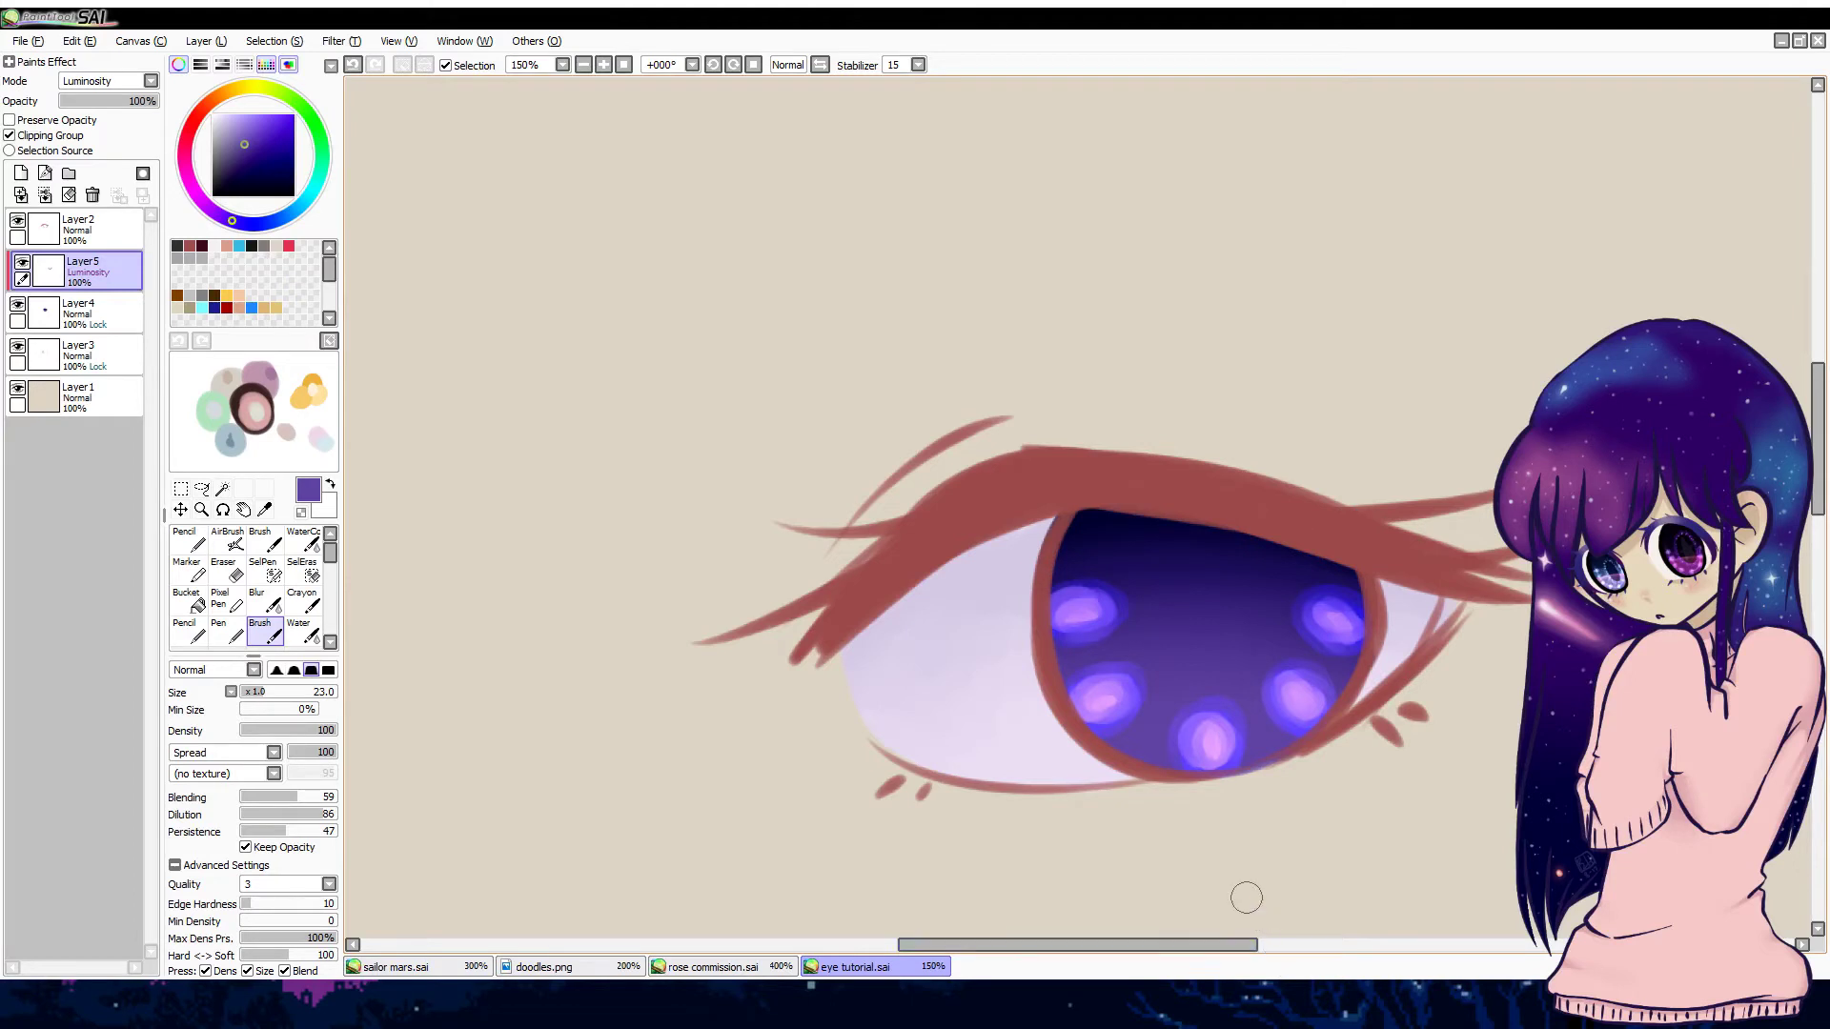
left_click(583, 64)
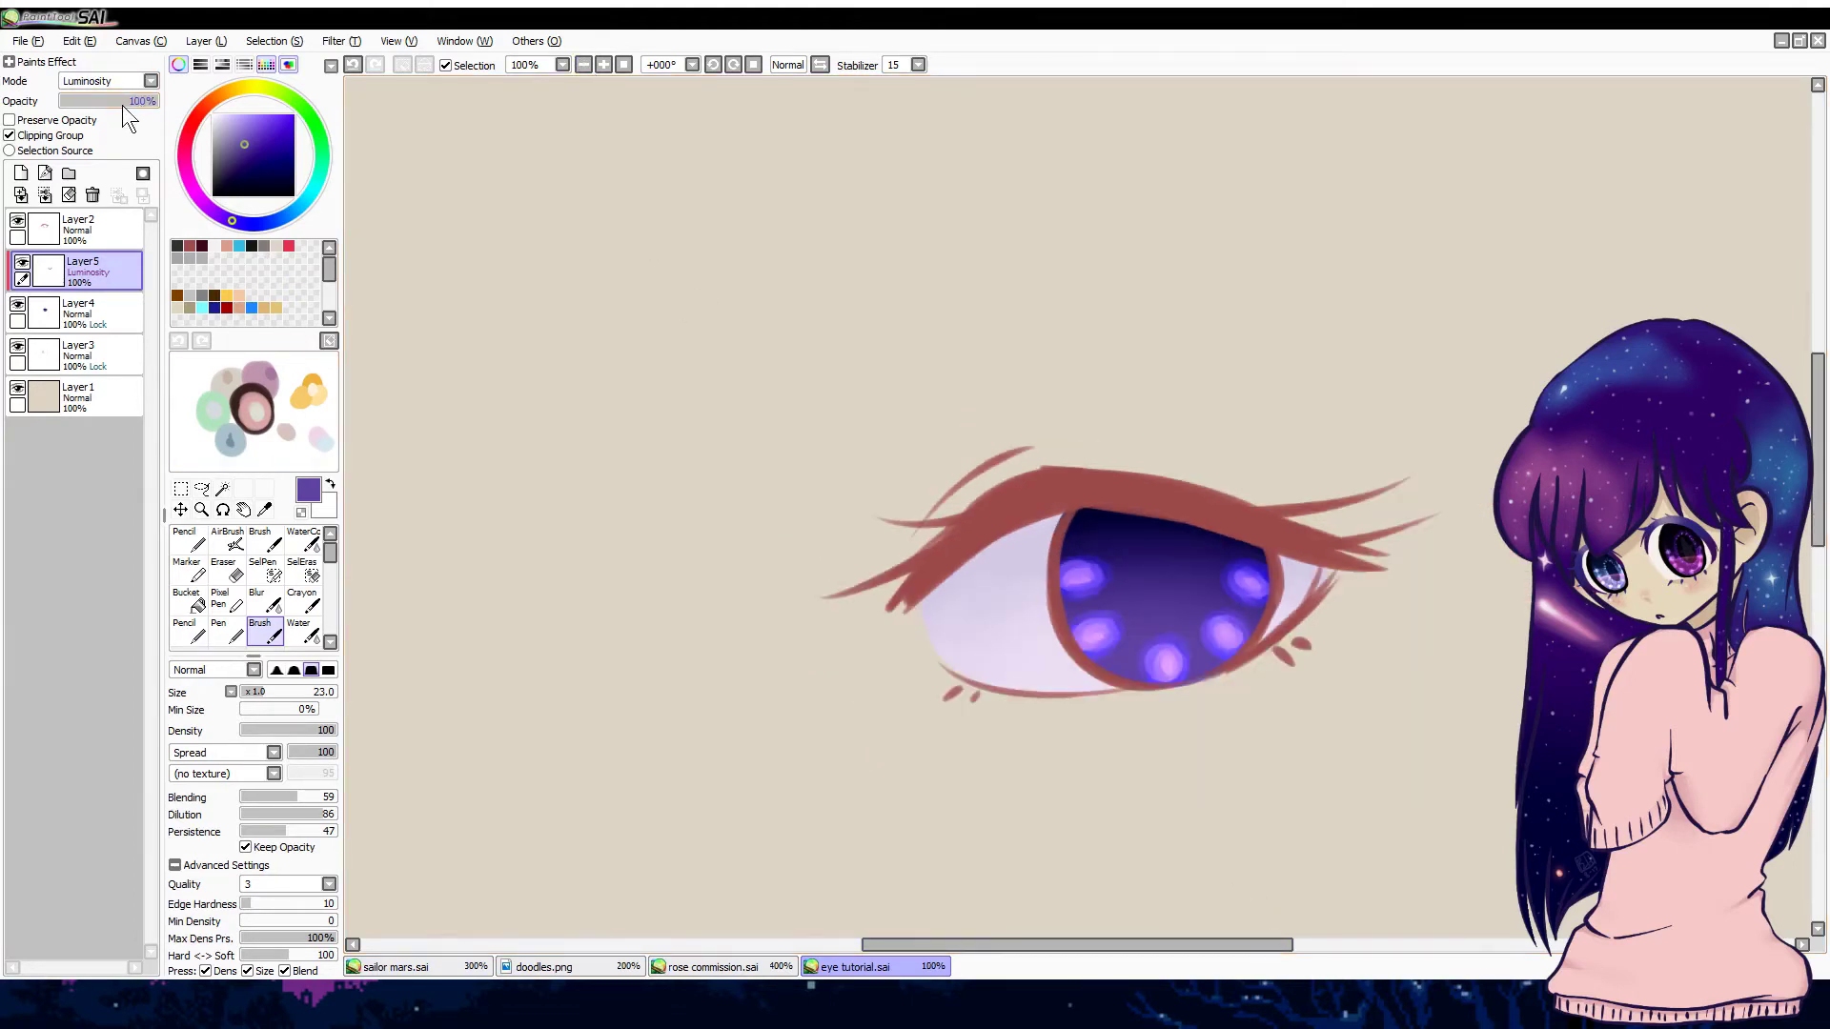
Step: Fade the glow layer, merge it into the iris, and add a new clipped Luminosity layer
mouse_move(122, 105)
left_mouse_down()
mouse_move(101, 104)
mouse_move(137, 99)
left_mouse_up()
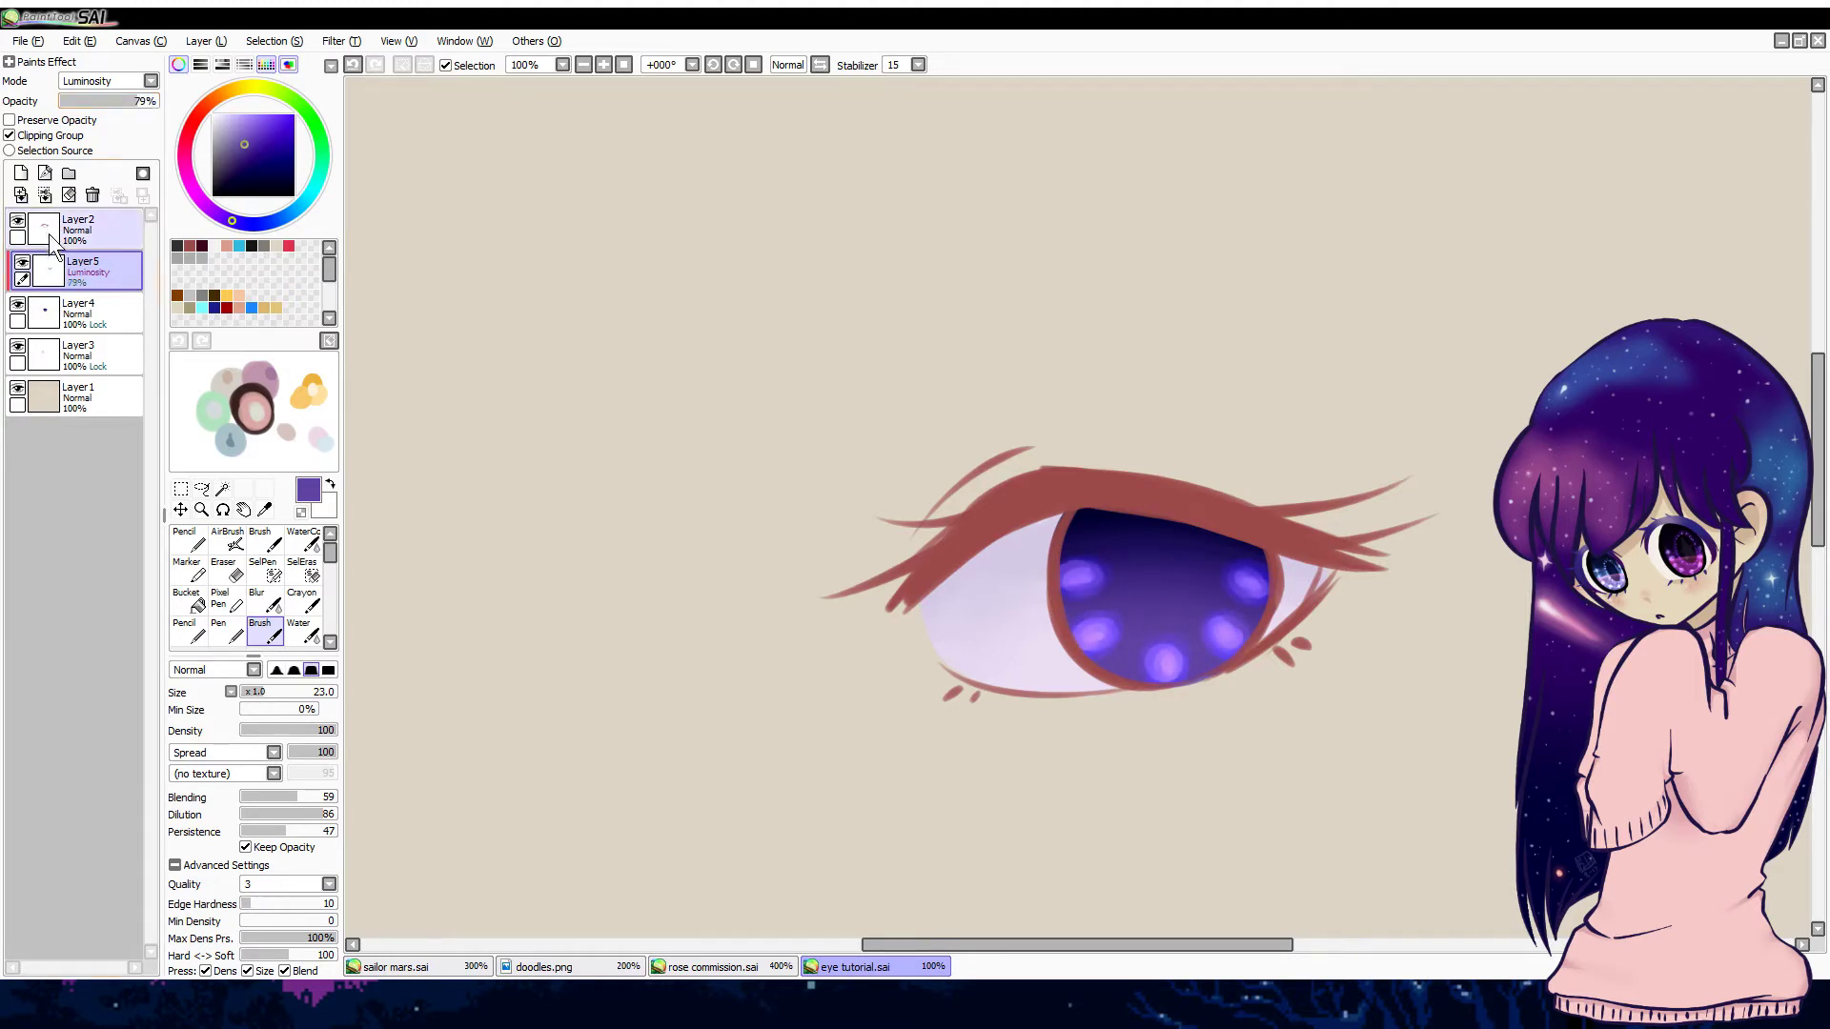
left_click(47, 198)
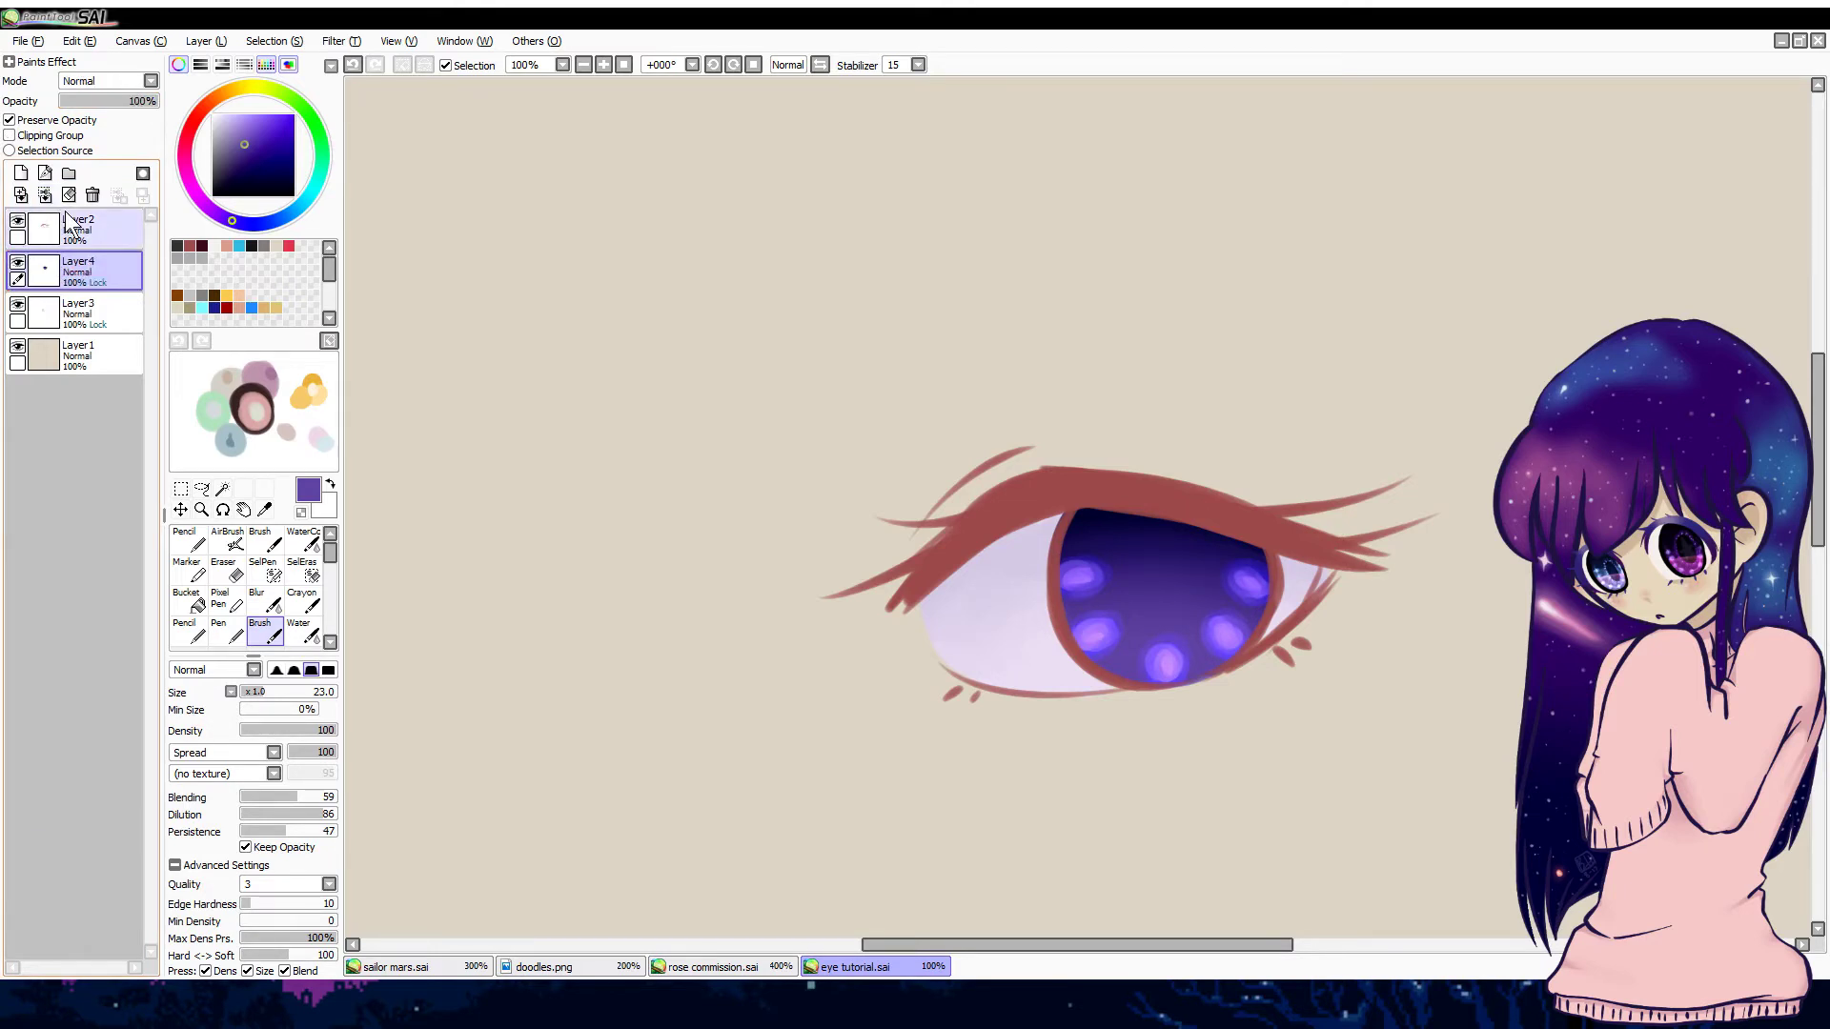
left_click(20, 173)
left_click(10, 135)
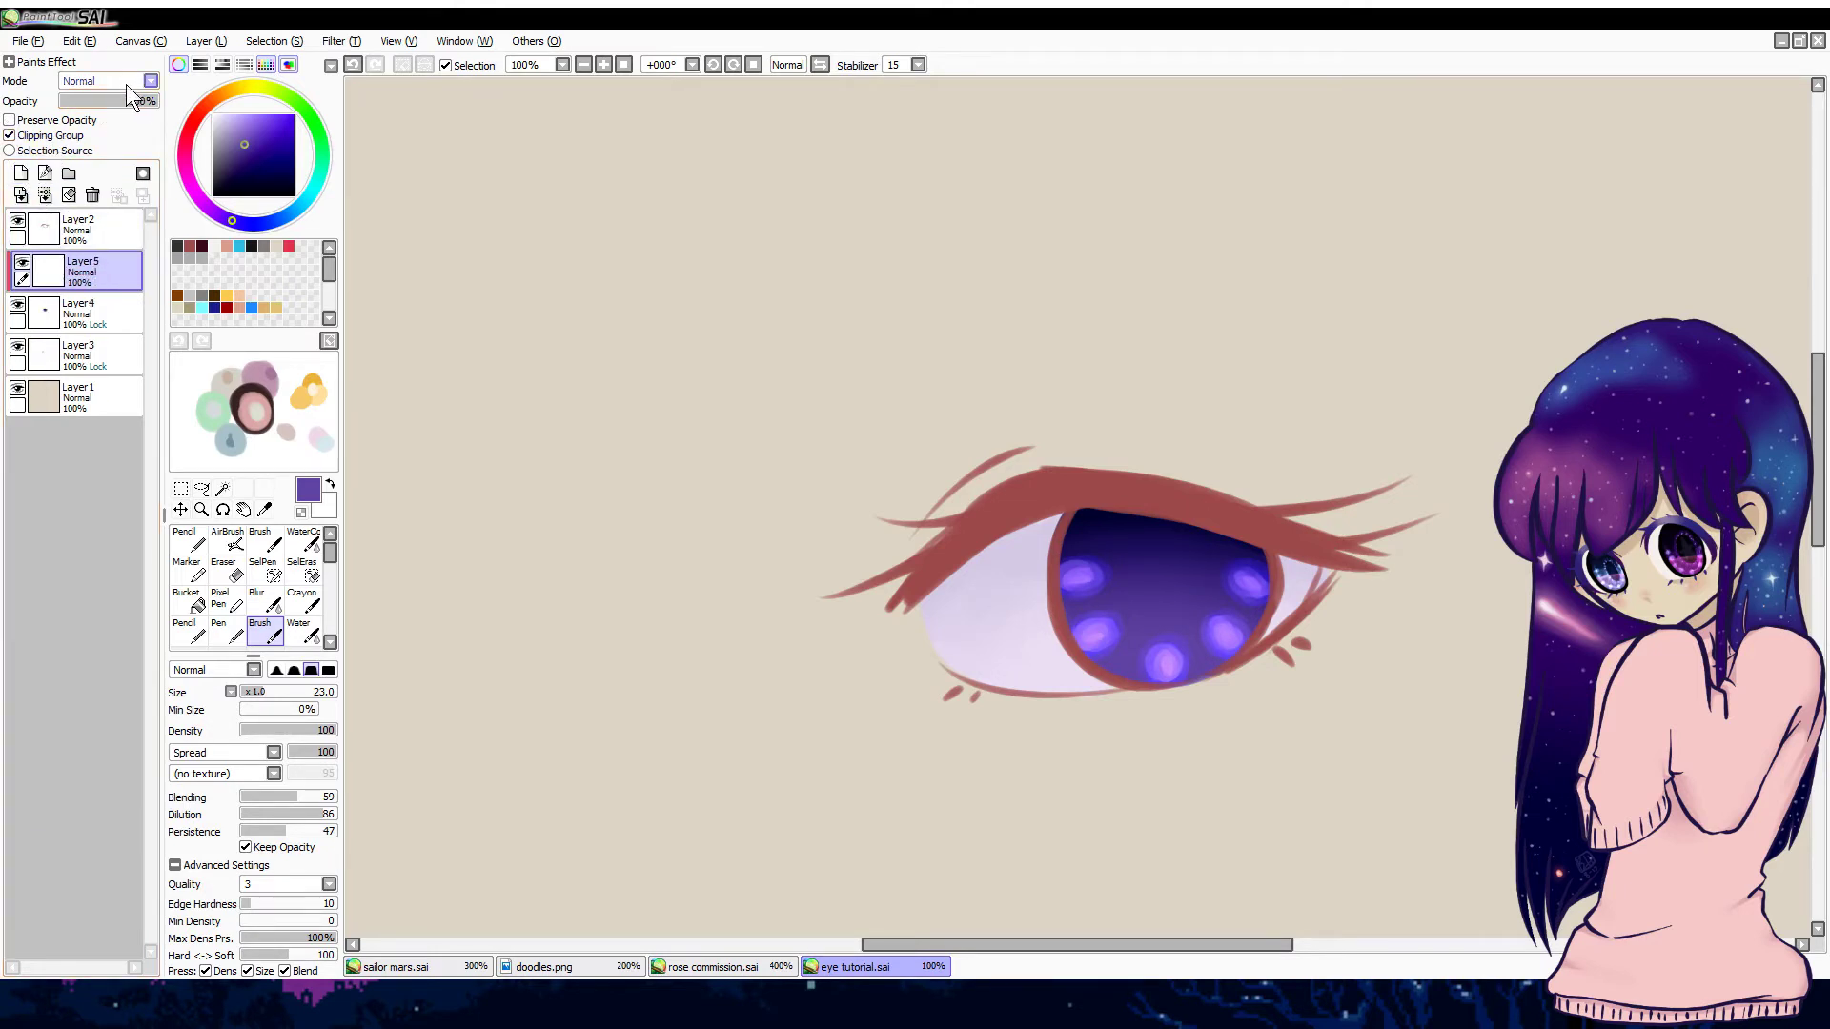
left_click(118, 156)
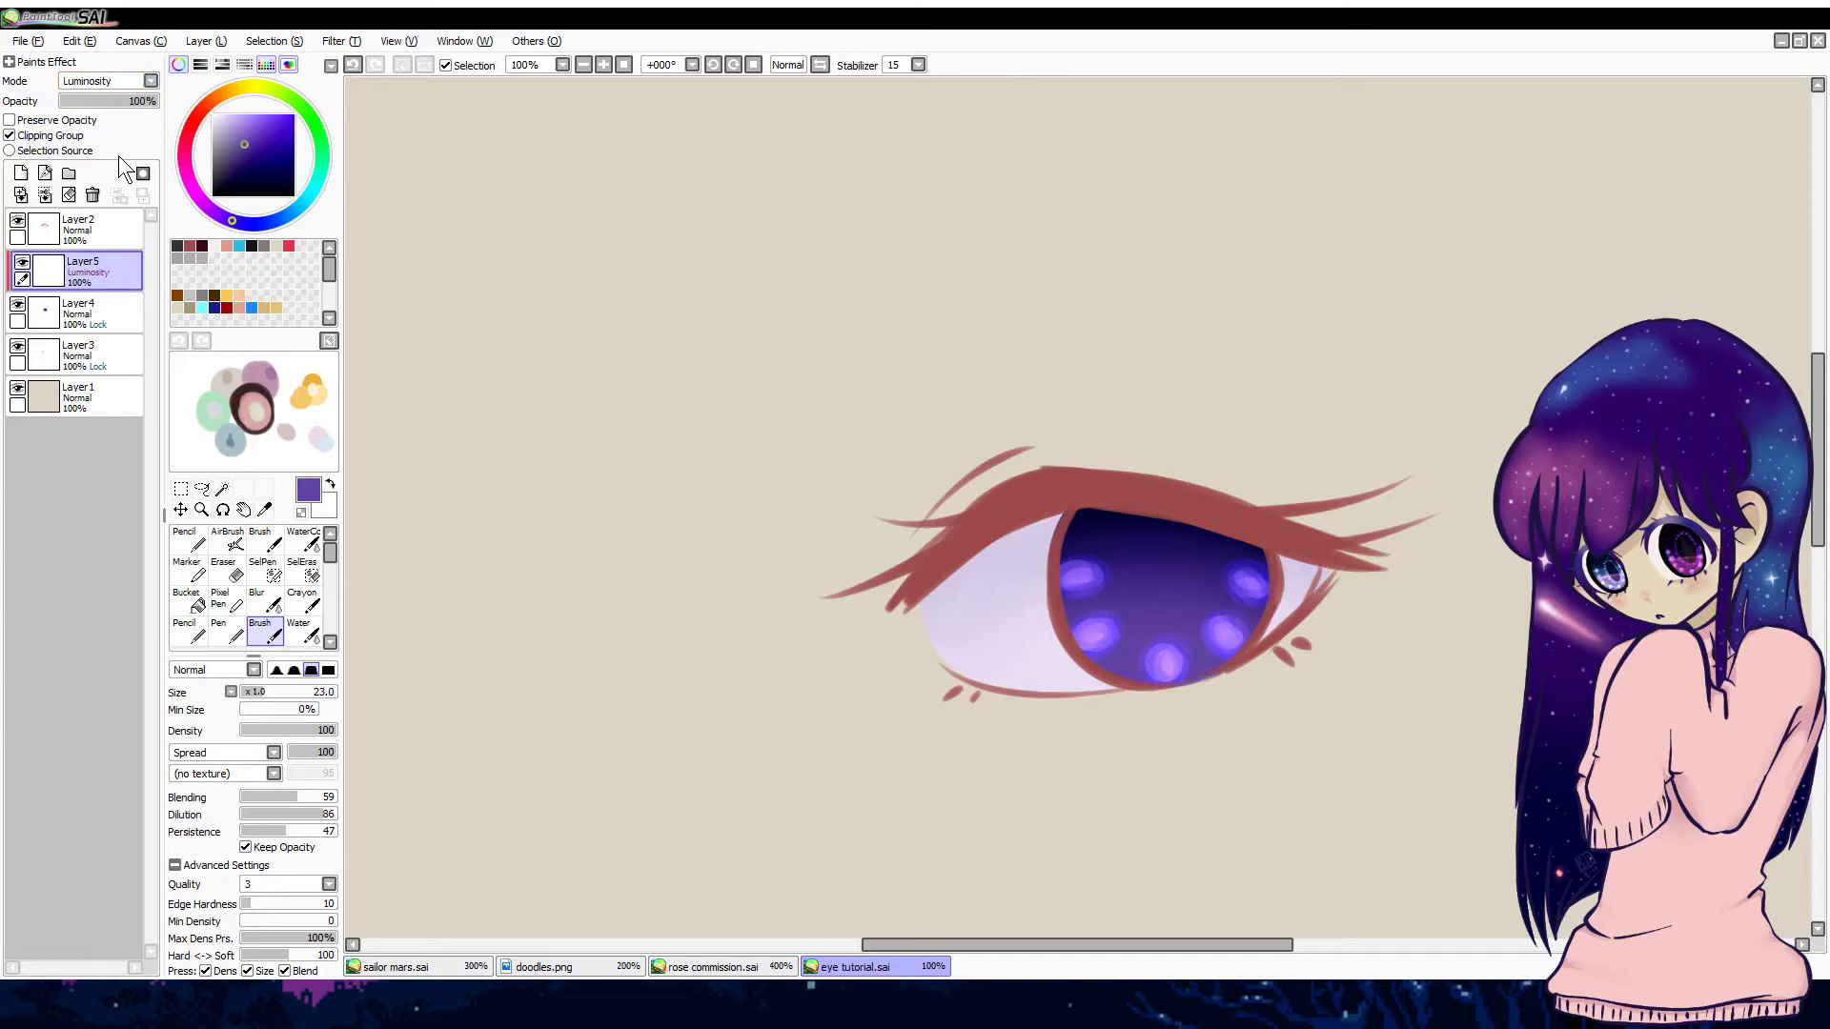
Step: Draw a pale streak down the iris's left side with the Pen in a lighter purple
left_click(246, 129)
left_click(224, 631)
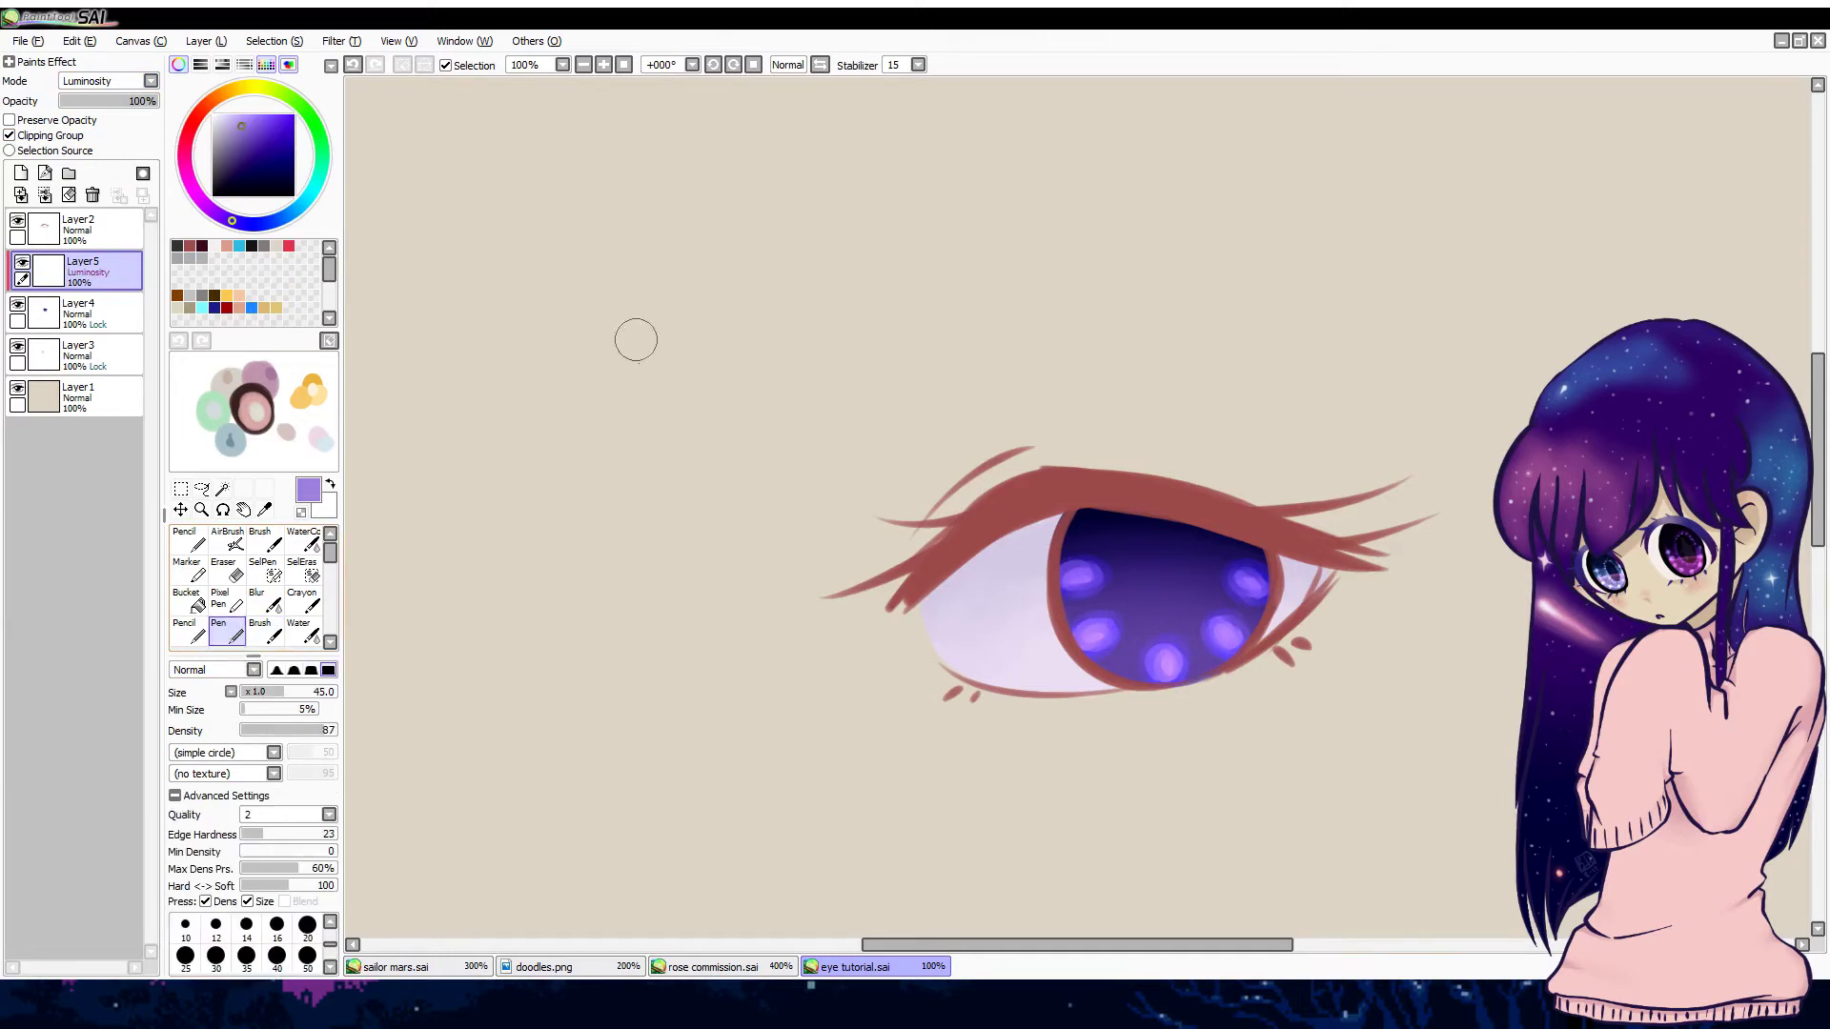
left_click(603, 63)
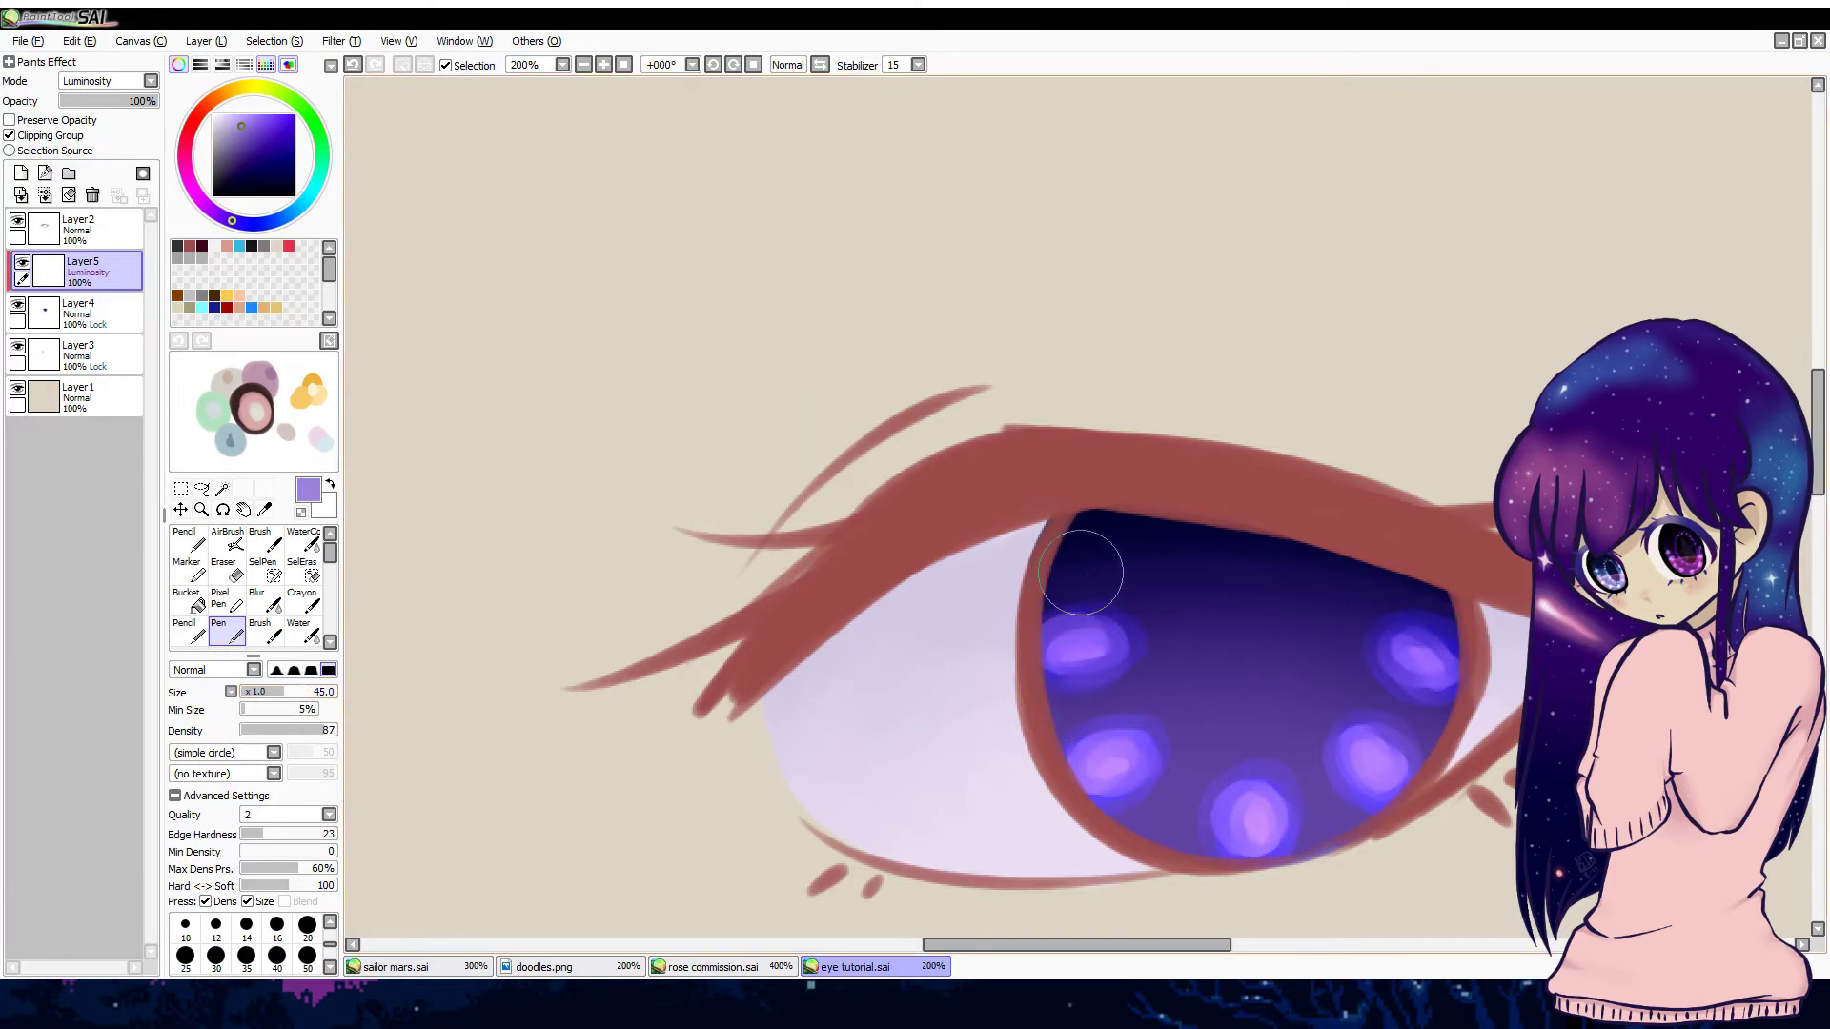
mouse_move(1086, 578)
left_mouse_down()
mouse_move(1085, 672)
mouse_move(1120, 763)
mouse_move(1182, 808)
mouse_move(1286, 812)
mouse_move(1396, 729)
left_mouse_up()
Step: Clear the layer and redraw thin pale streaks down the iris with the Pen at size 20
left_click(68, 195)
left_click(206, 902)
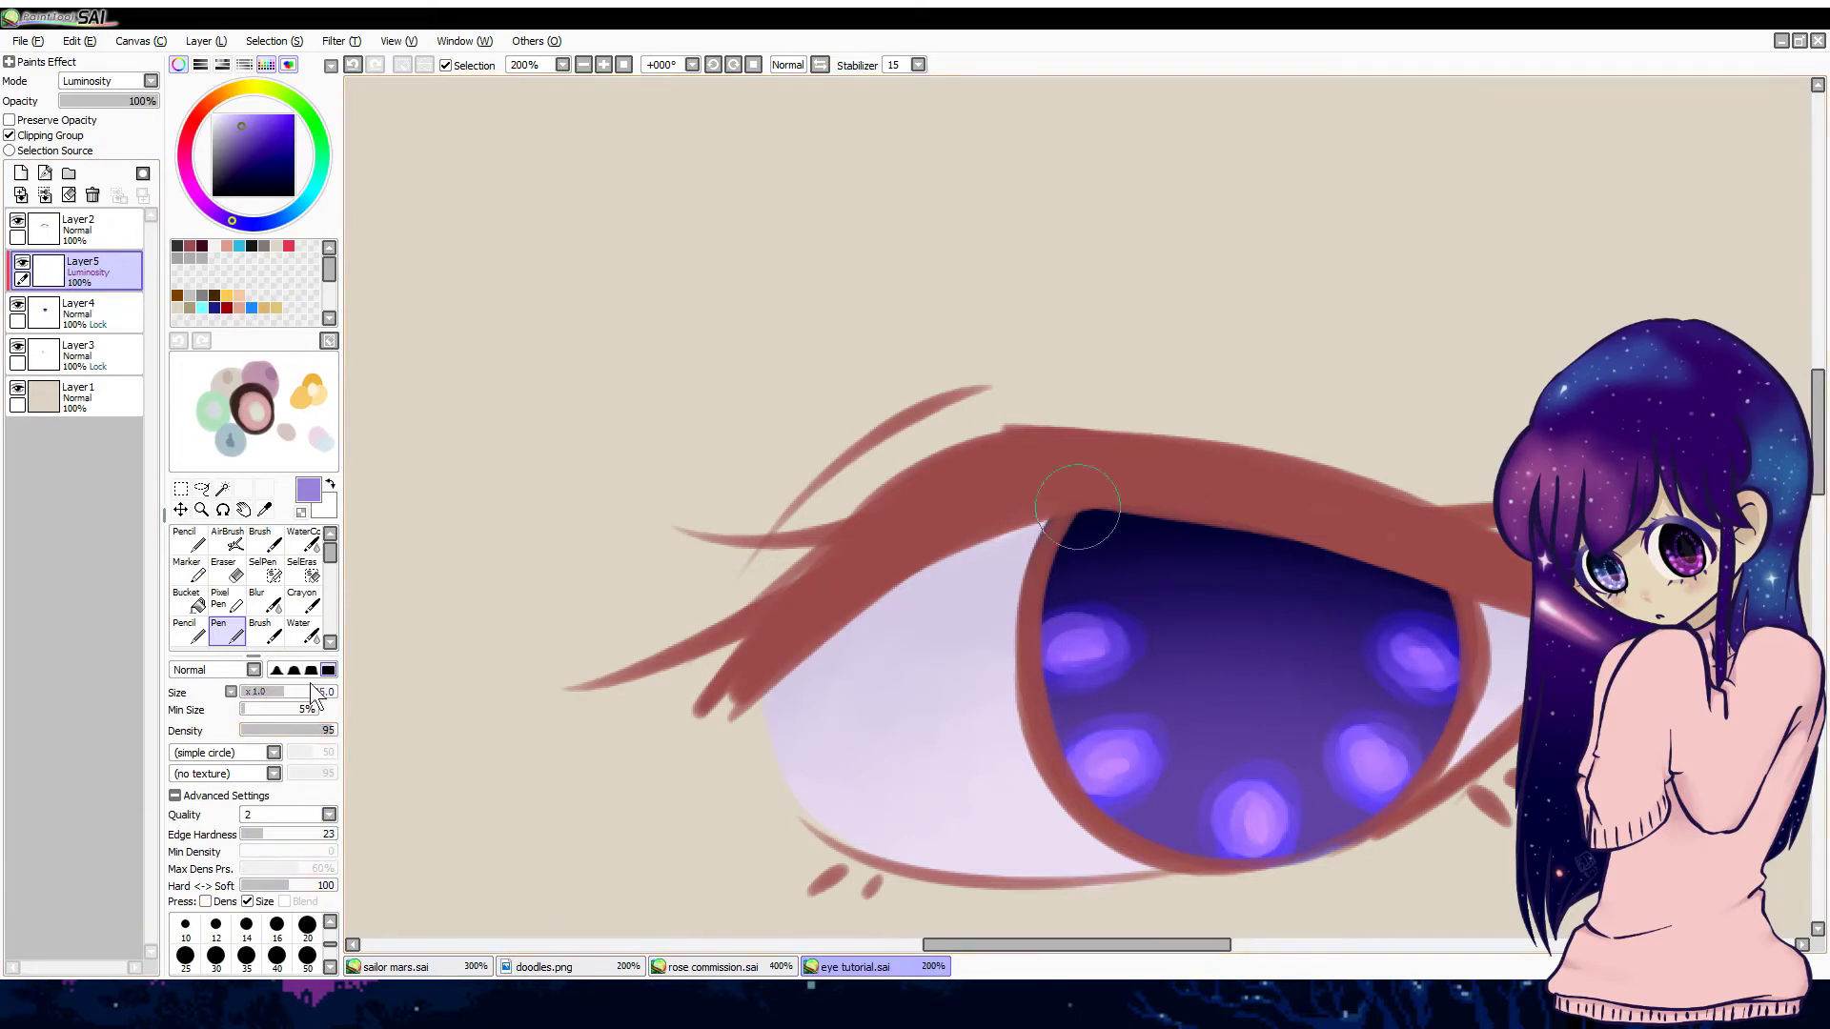
left_click(260, 693)
left_click(307, 926)
mouse_move(1086, 575)
left_mouse_down()
mouse_move(1075, 646)
mouse_move(1105, 760)
mouse_move(1182, 818)
mouse_move(1256, 817)
mouse_move(1353, 767)
mouse_move(1410, 693)
mouse_move(1424, 599)
mouse_move(1409, 715)
left_mouse_up()
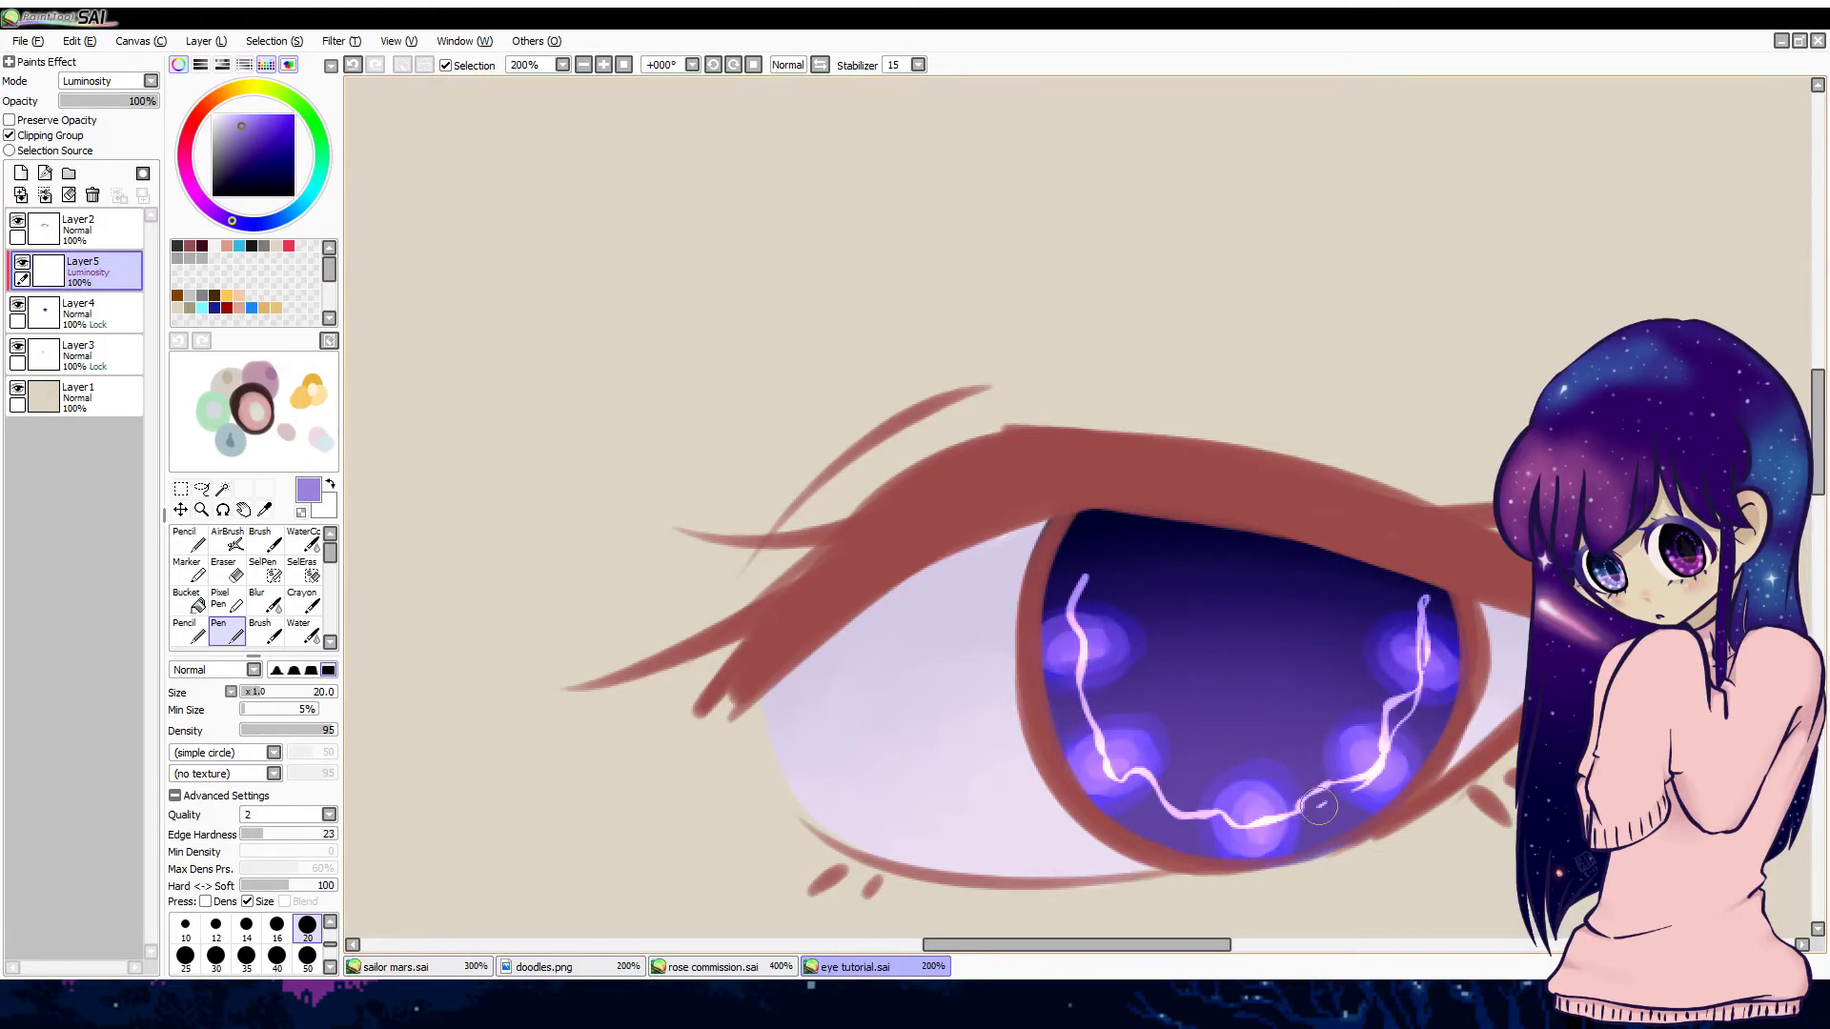
mouse_move(1319, 806)
left_mouse_down()
mouse_move(1268, 833)
mouse_move(1209, 814)
mouse_move(1157, 827)
mouse_move(1073, 690)
mouse_move(1065, 570)
left_mouse_up()
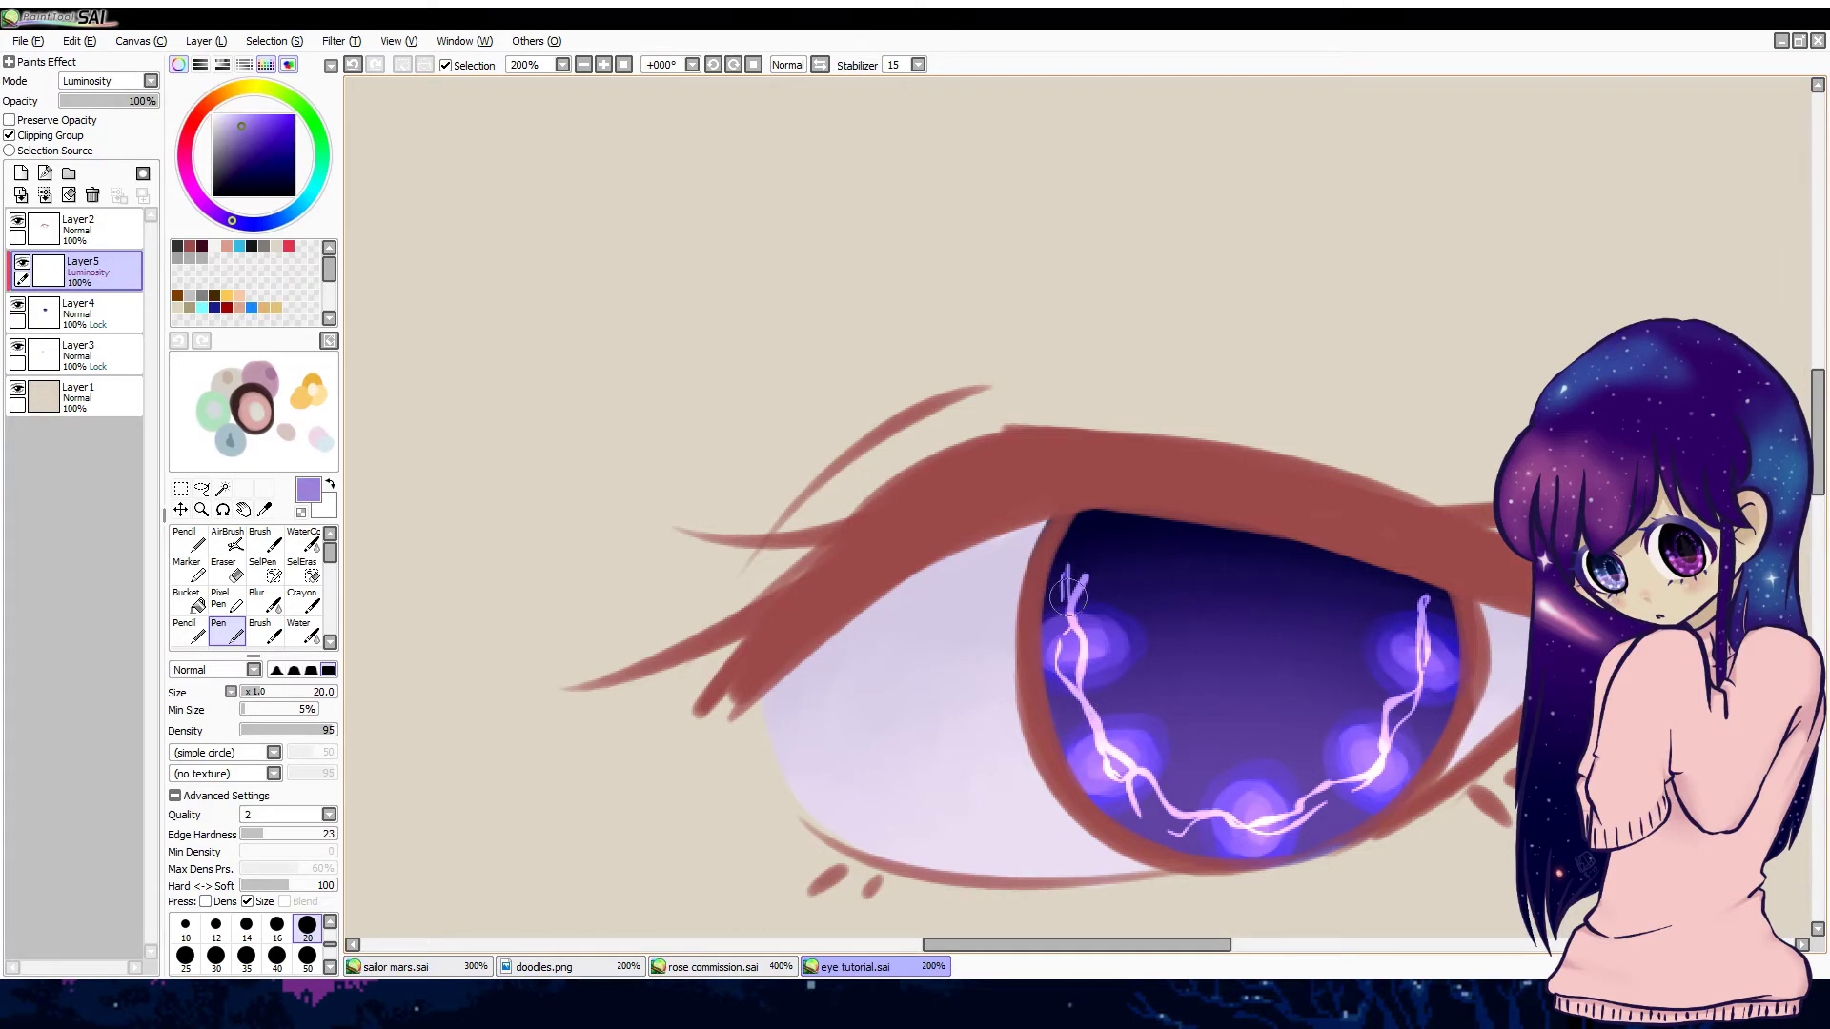
Step: Blur the upper-left branch and cut gaps into the lightning strands with the eraser at density 81
left_click(264, 603)
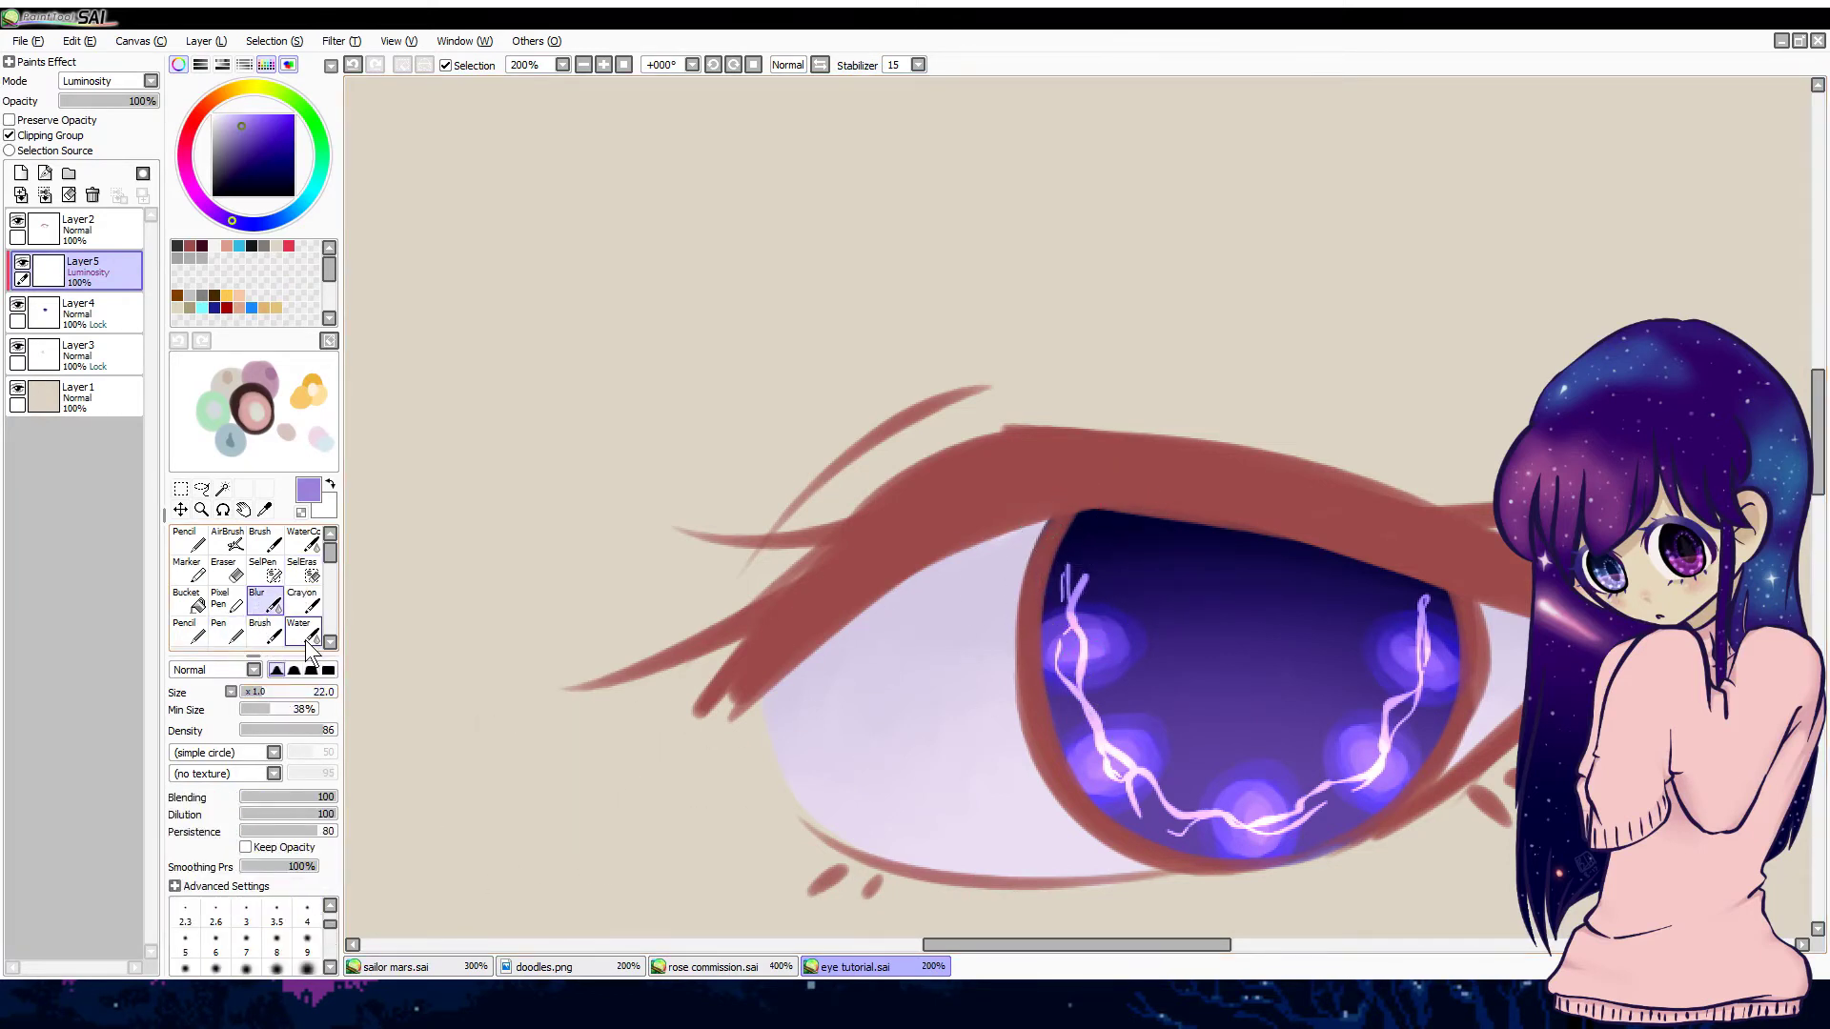
mouse_move(1068, 593)
left_mouse_down()
mouse_move(1090, 560)
mouse_move(1060, 576)
mouse_move(1086, 752)
mouse_move(1106, 719)
mouse_move(1157, 819)
mouse_move(1229, 835)
mouse_move(1315, 818)
mouse_move(1377, 758)
mouse_move(1393, 664)
mouse_move(1449, 551)
left_mouse_up()
key("e")
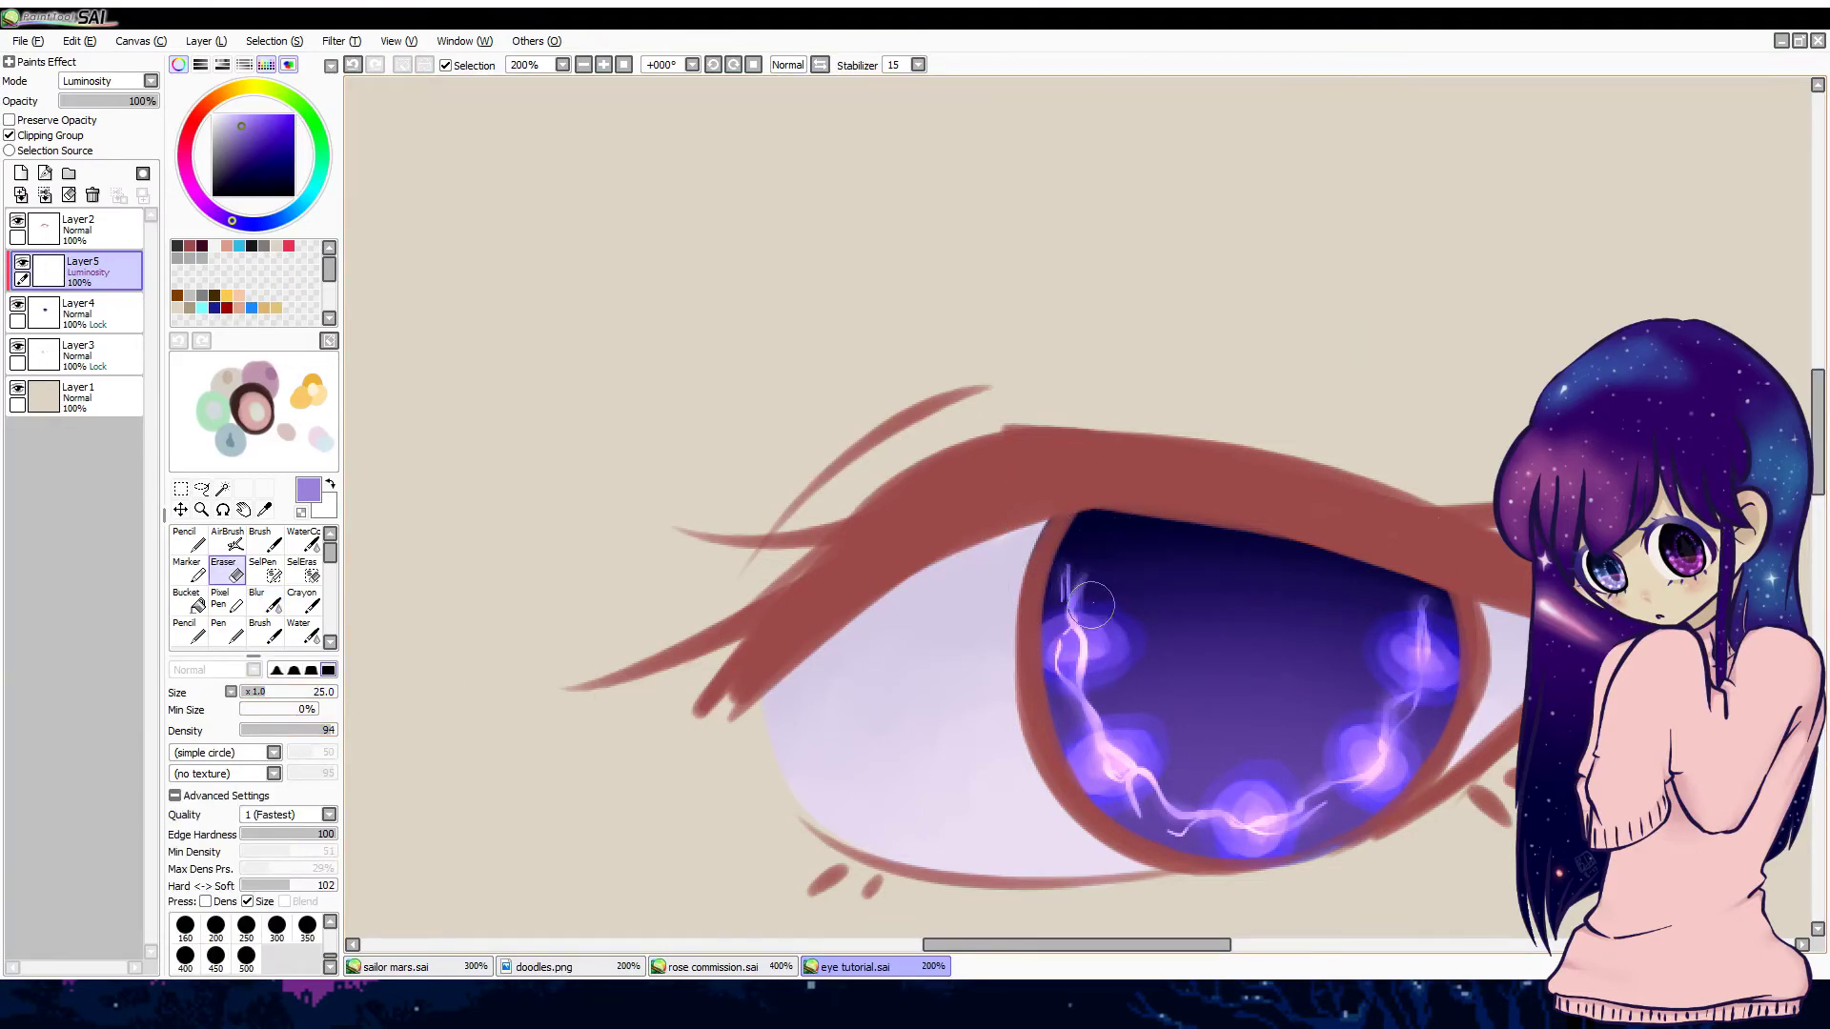
left_click(318, 730)
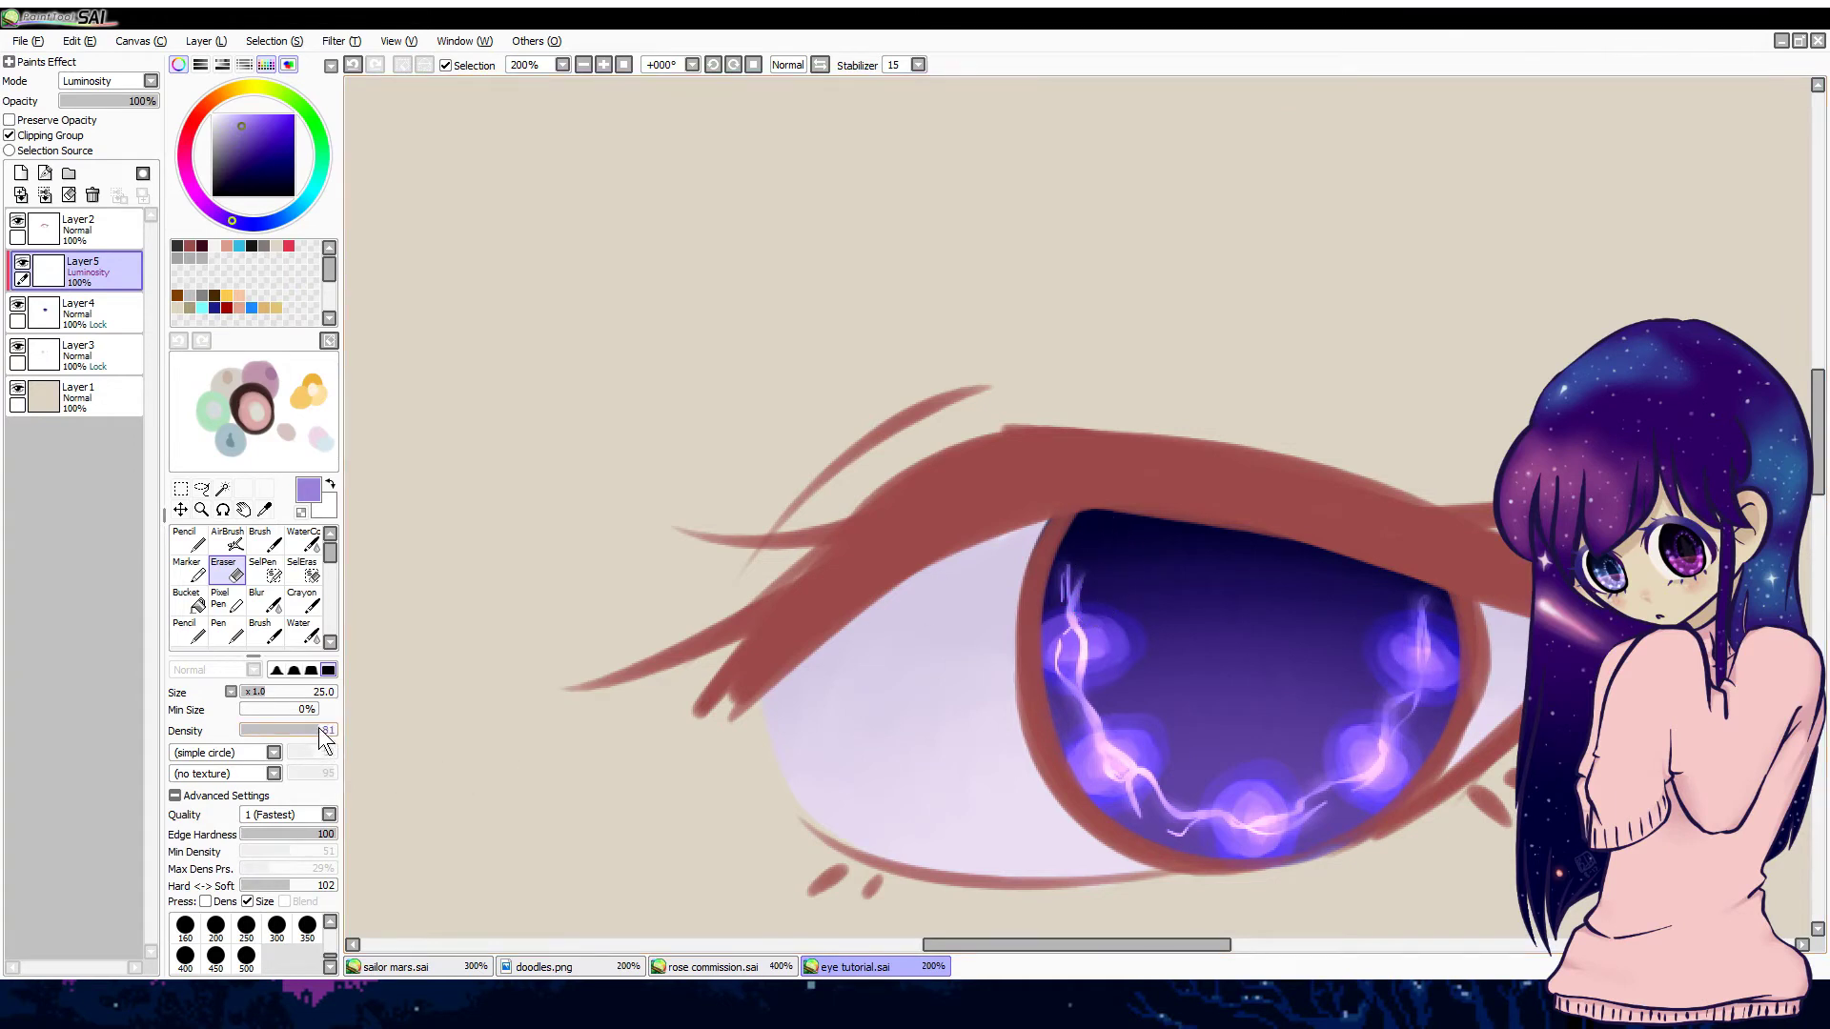
key("ctrl+z")
left_click_drag(1087, 596, 1067, 564)
mouse_move(1093, 689)
left_mouse_down()
mouse_move(1103, 703)
mouse_move(1076, 691)
mouse_move(1088, 725)
left_mouse_up()
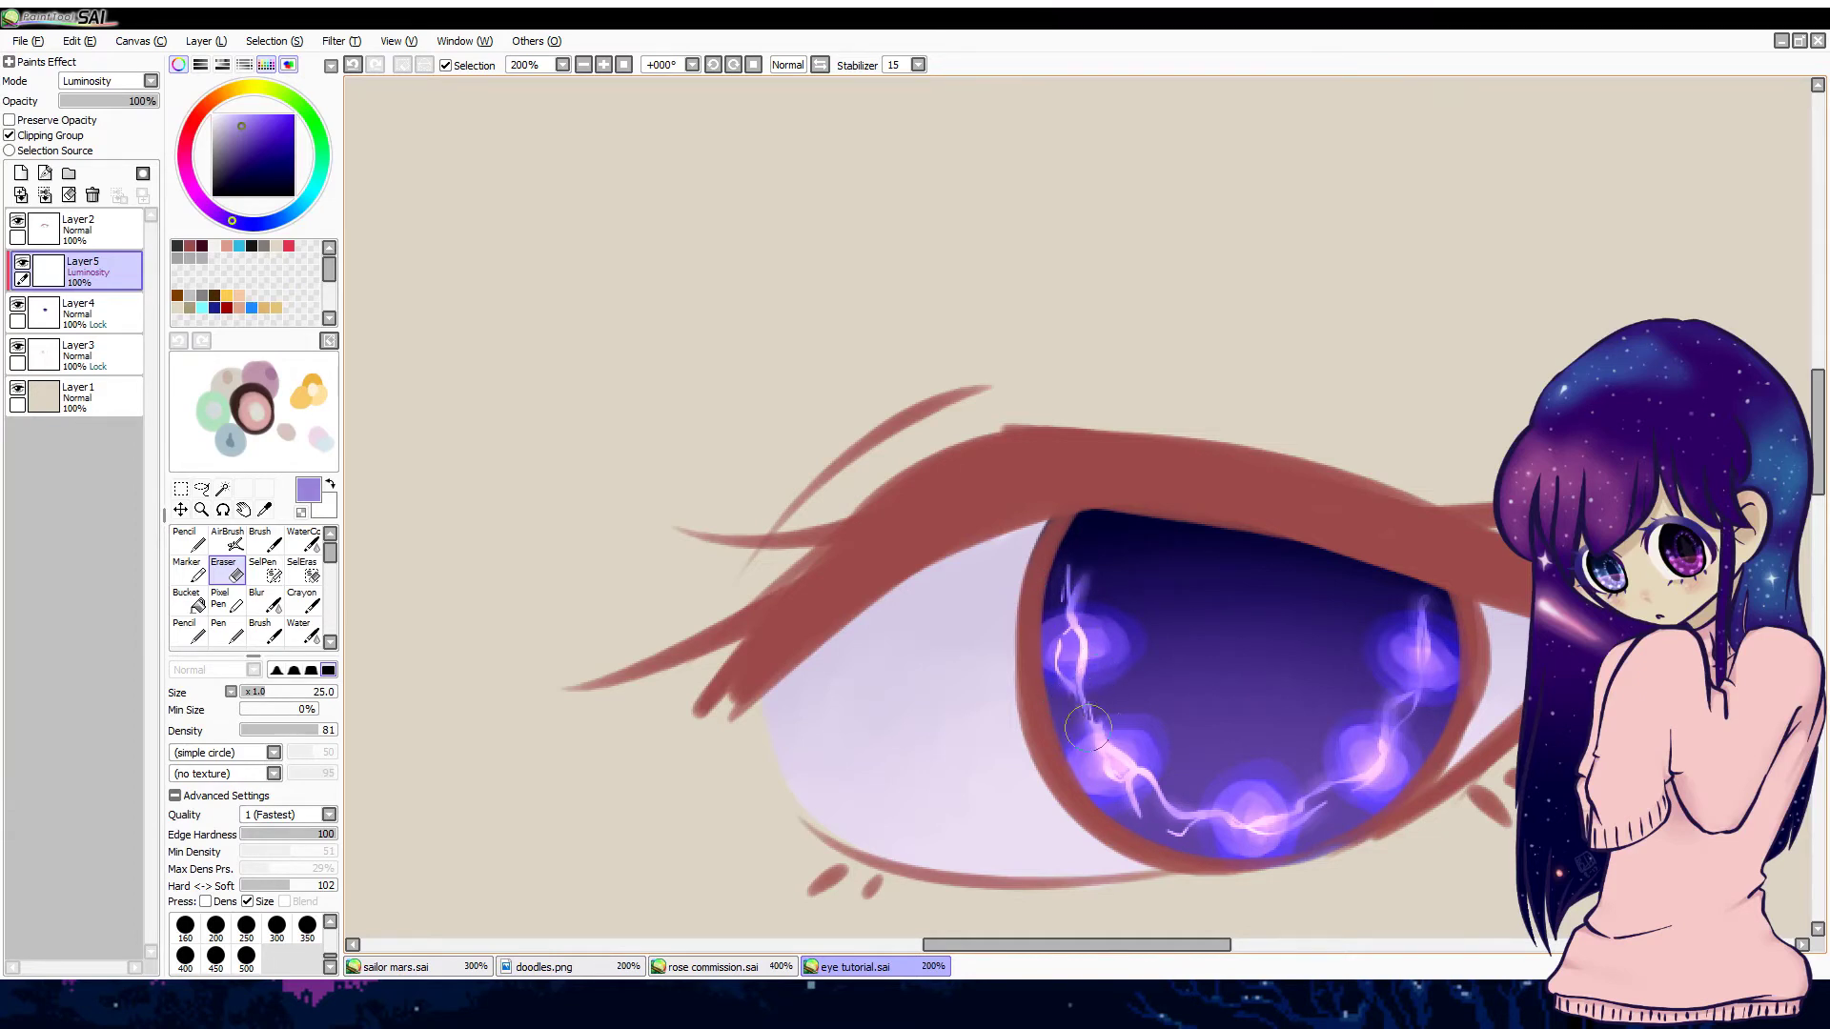
left_click_drag(1174, 788, 1180, 815)
mouse_move(1120, 747)
left_mouse_down()
mouse_move(1128, 805)
mouse_move(1201, 844)
left_mouse_up()
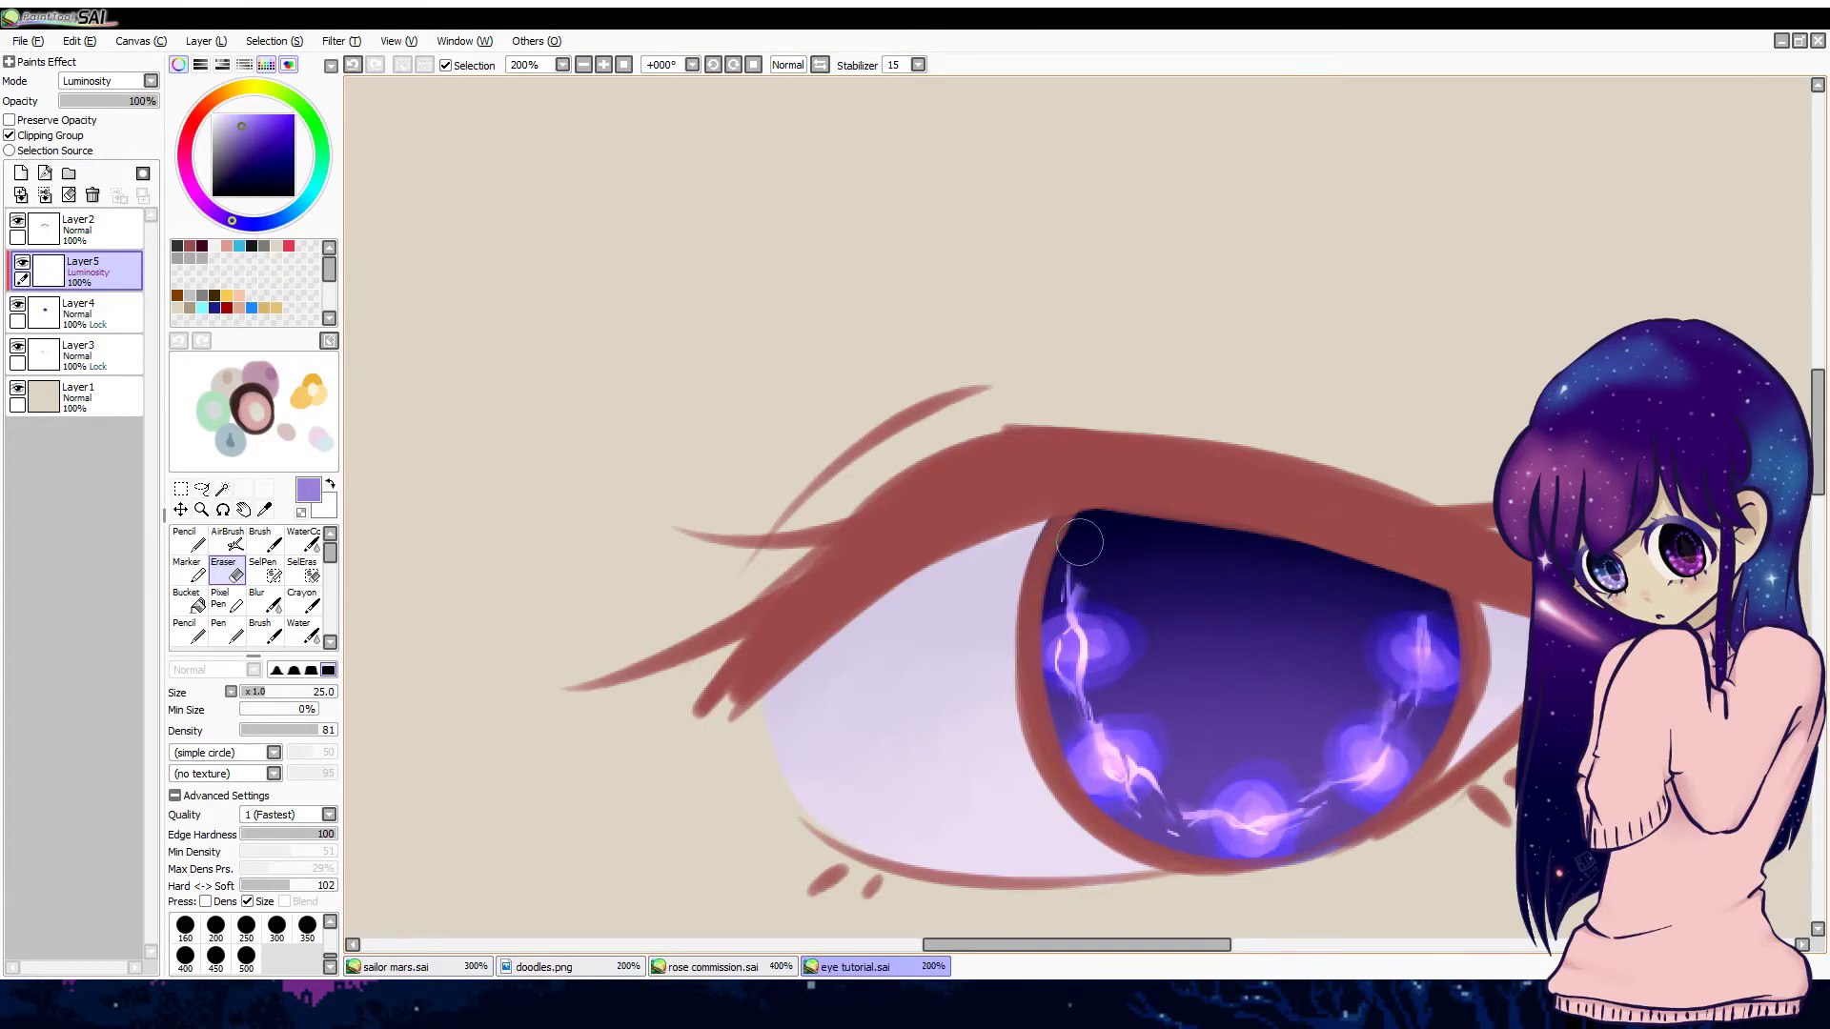
Step: Soften the lightning streaks into the surrounding glow with Blur and the blending brush
left_click(265, 601)
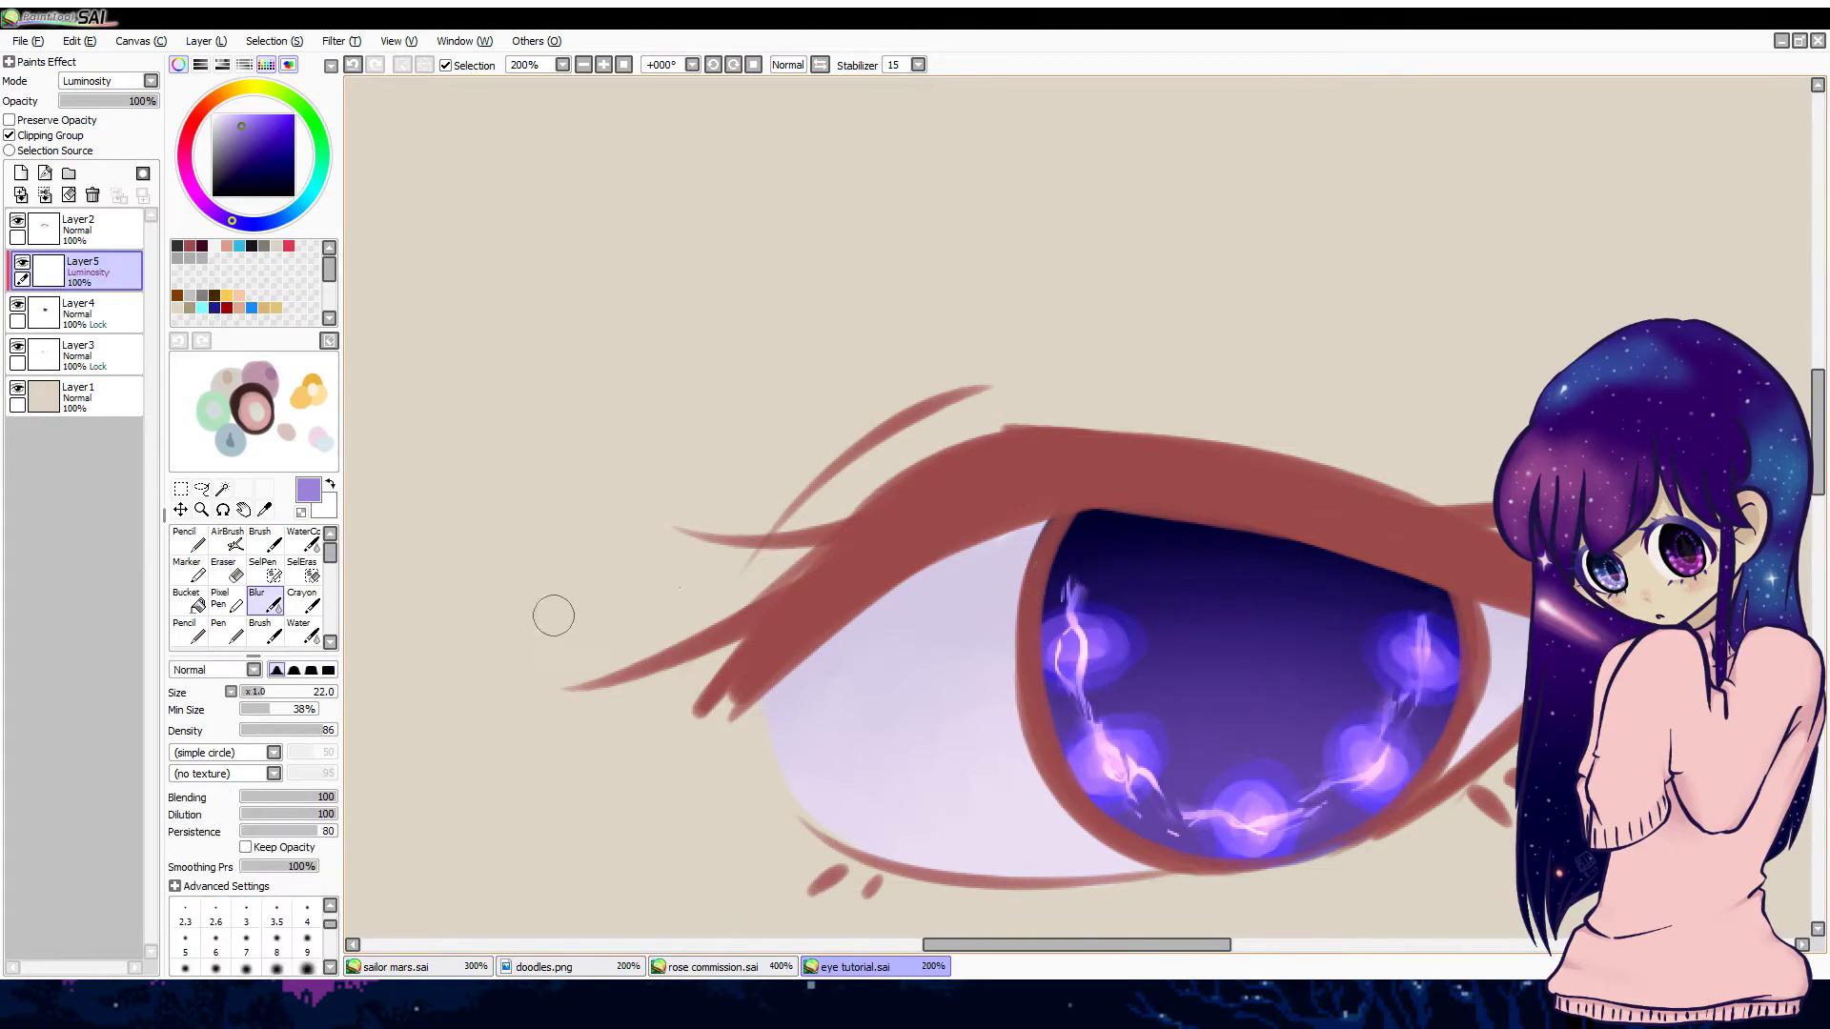
left_click_drag(1084, 569, 1061, 661)
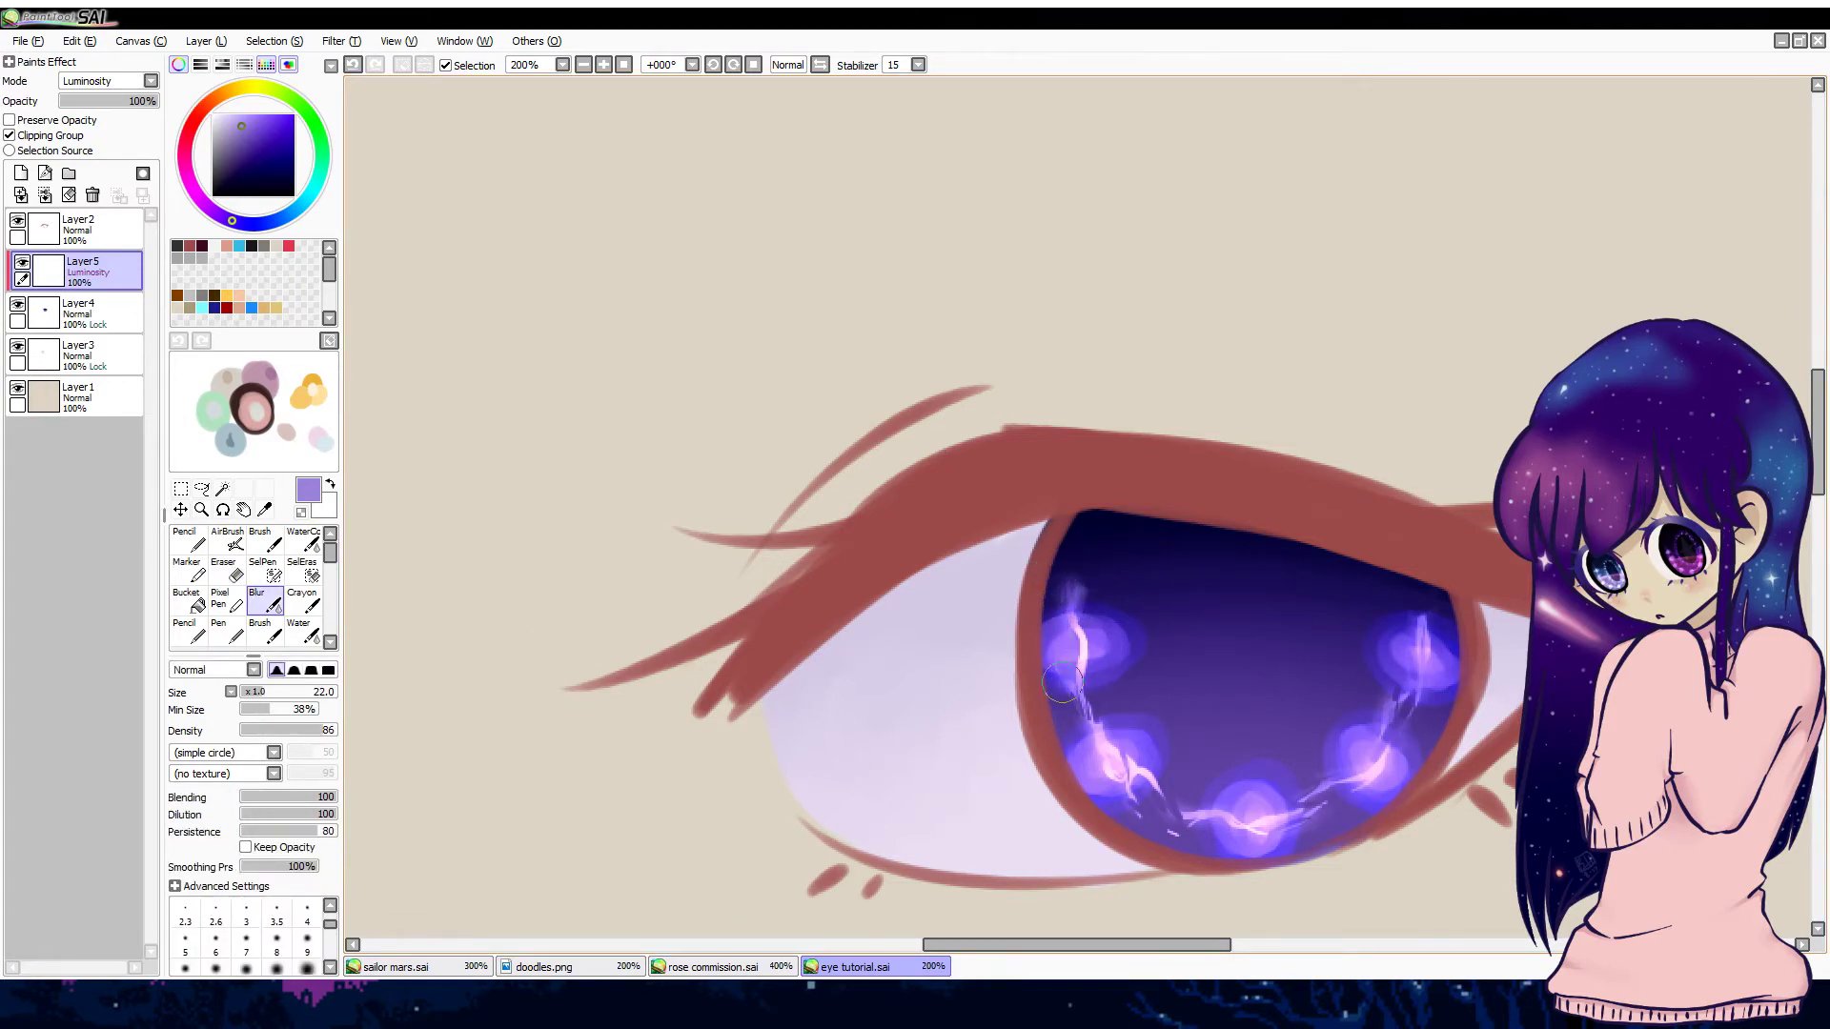
left_click(265, 631)
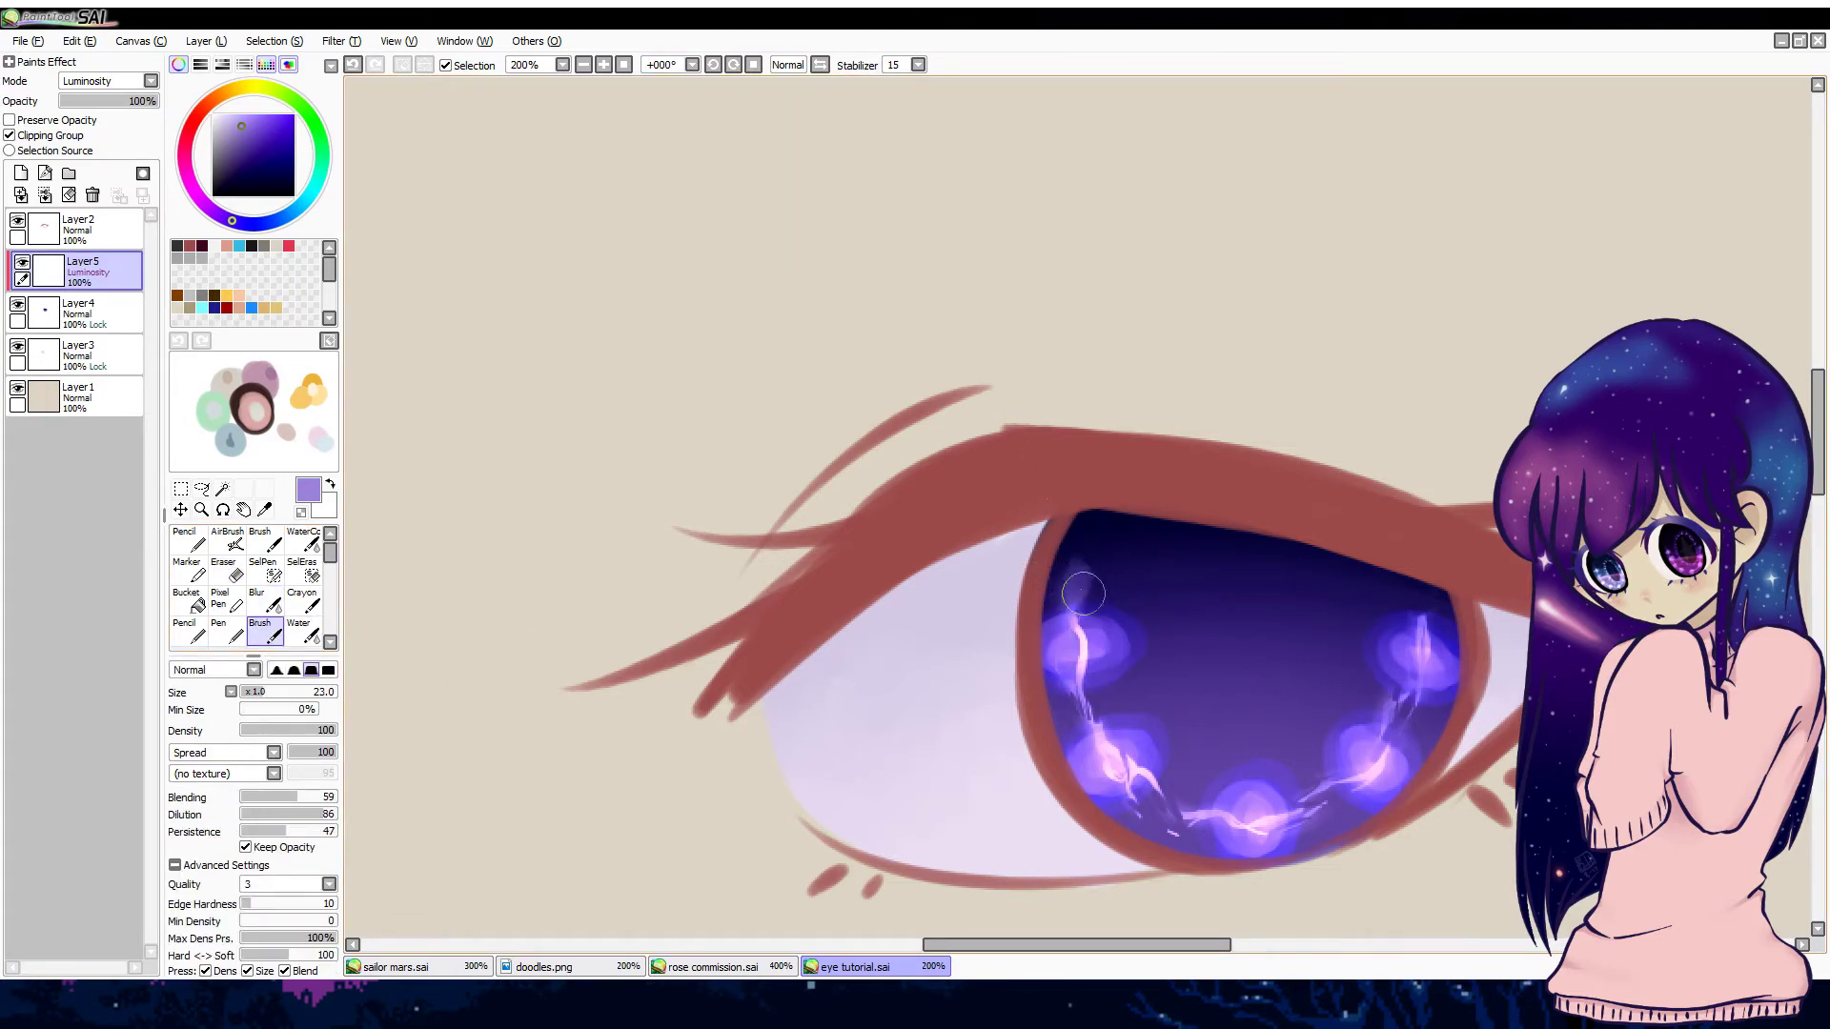
mouse_move(1083, 594)
left_mouse_down()
mouse_move(1092, 663)
mouse_move(1071, 680)
mouse_move(1131, 776)
left_mouse_up()
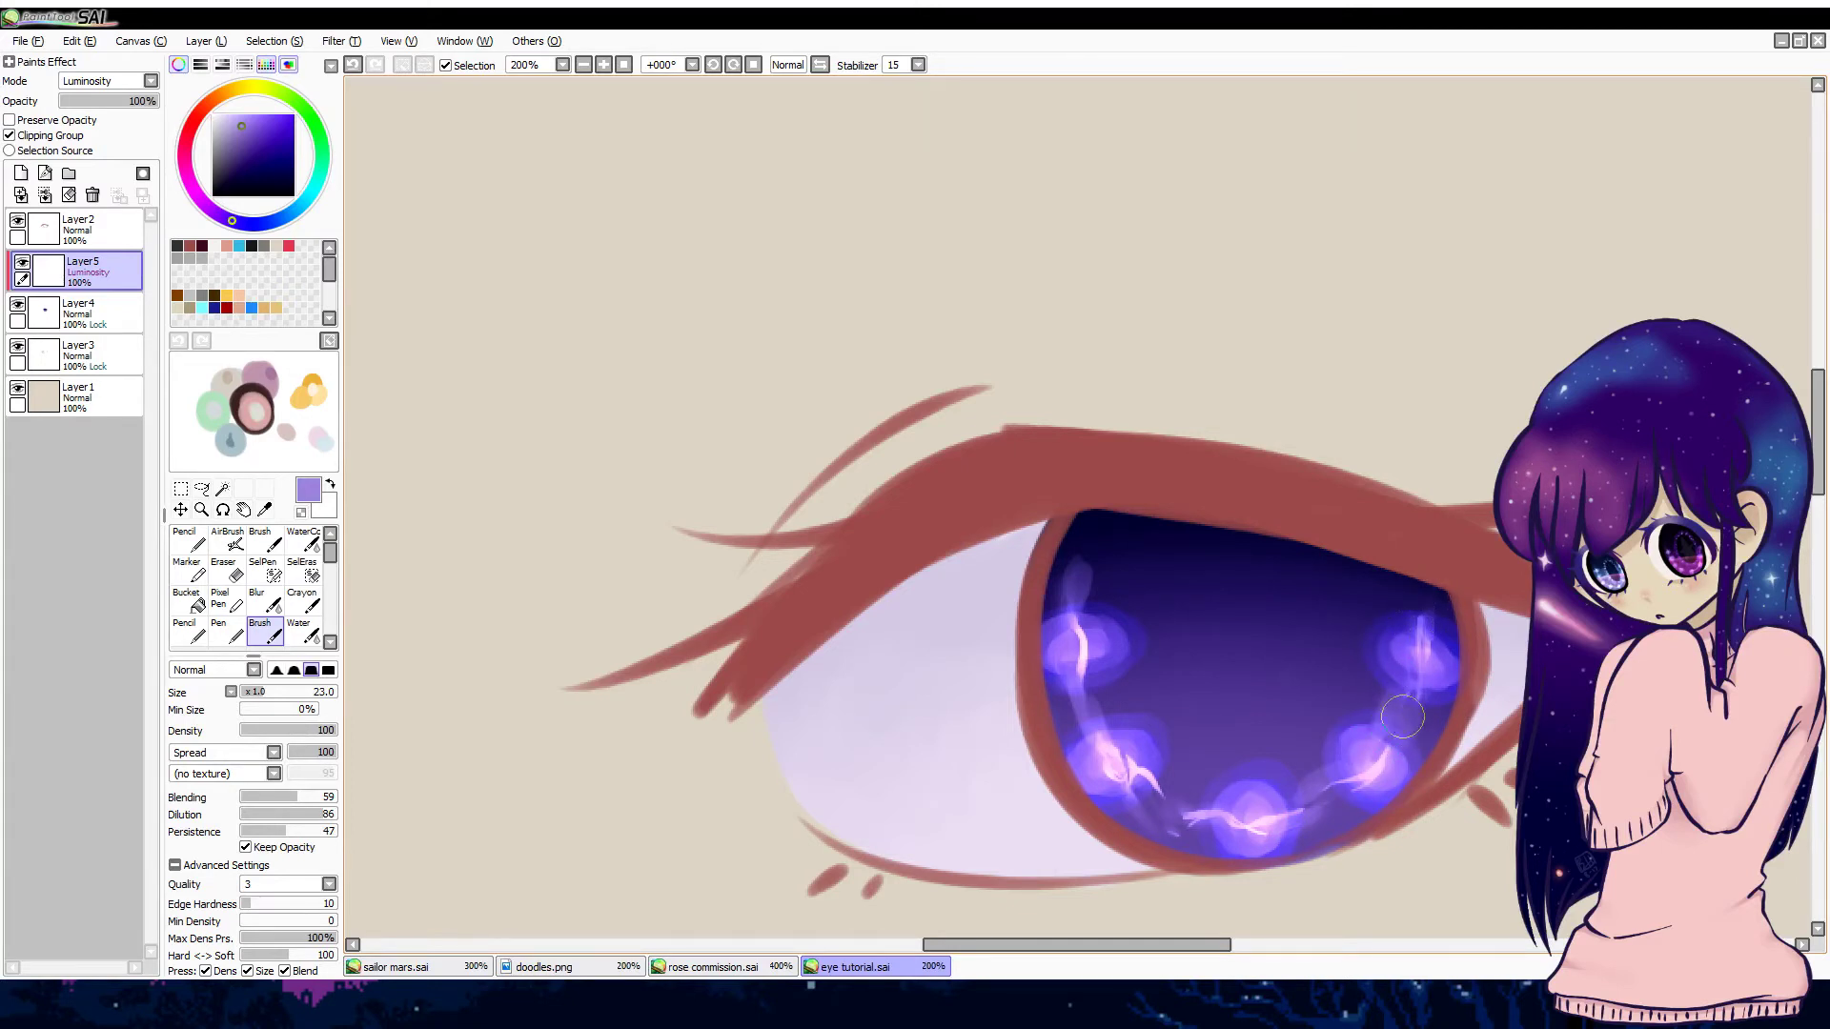
left_click(271, 602)
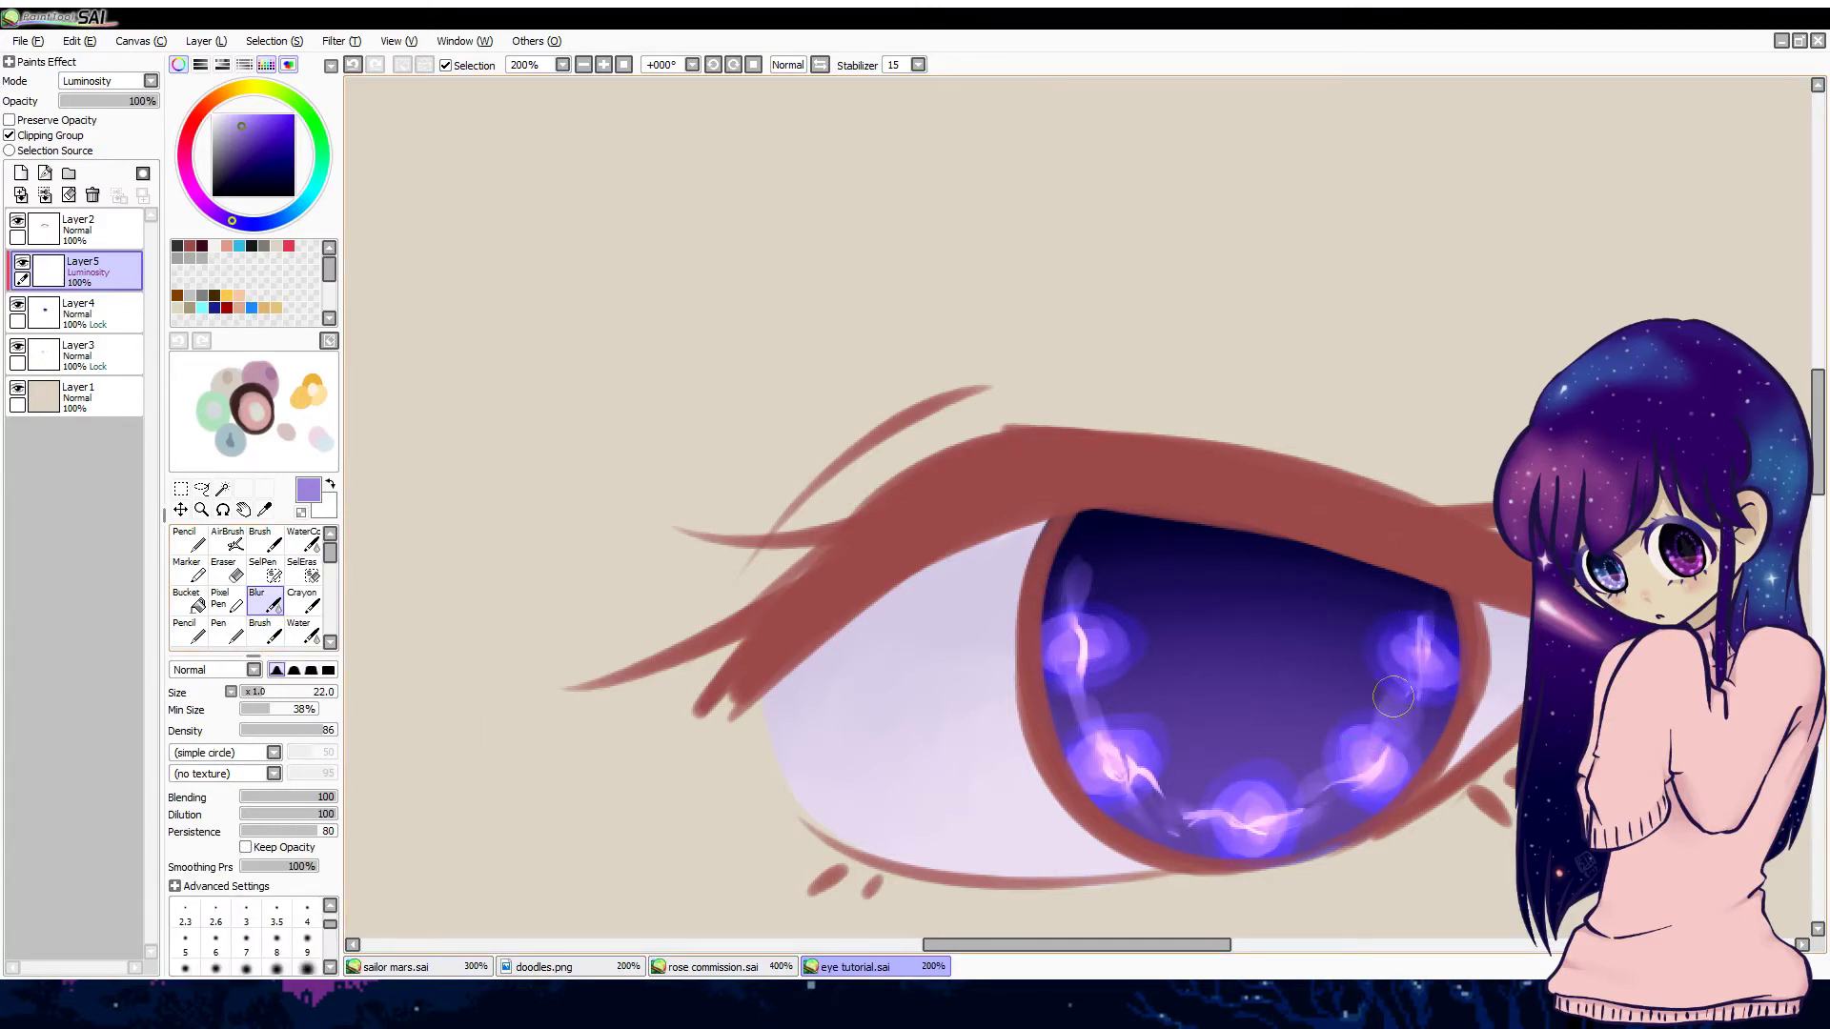
left_click_drag(1038, 565, 1089, 581)
left_click_drag(1410, 598, 1395, 636)
mouse_move(1167, 832)
left_mouse_down()
mouse_move(1185, 763)
mouse_move(1112, 699)
mouse_move(1077, 698)
mouse_move(1072, 648)
left_mouse_up()
Step: Blur the light streak at the iris's lower left and view the whole eye
left_click(231, 636)
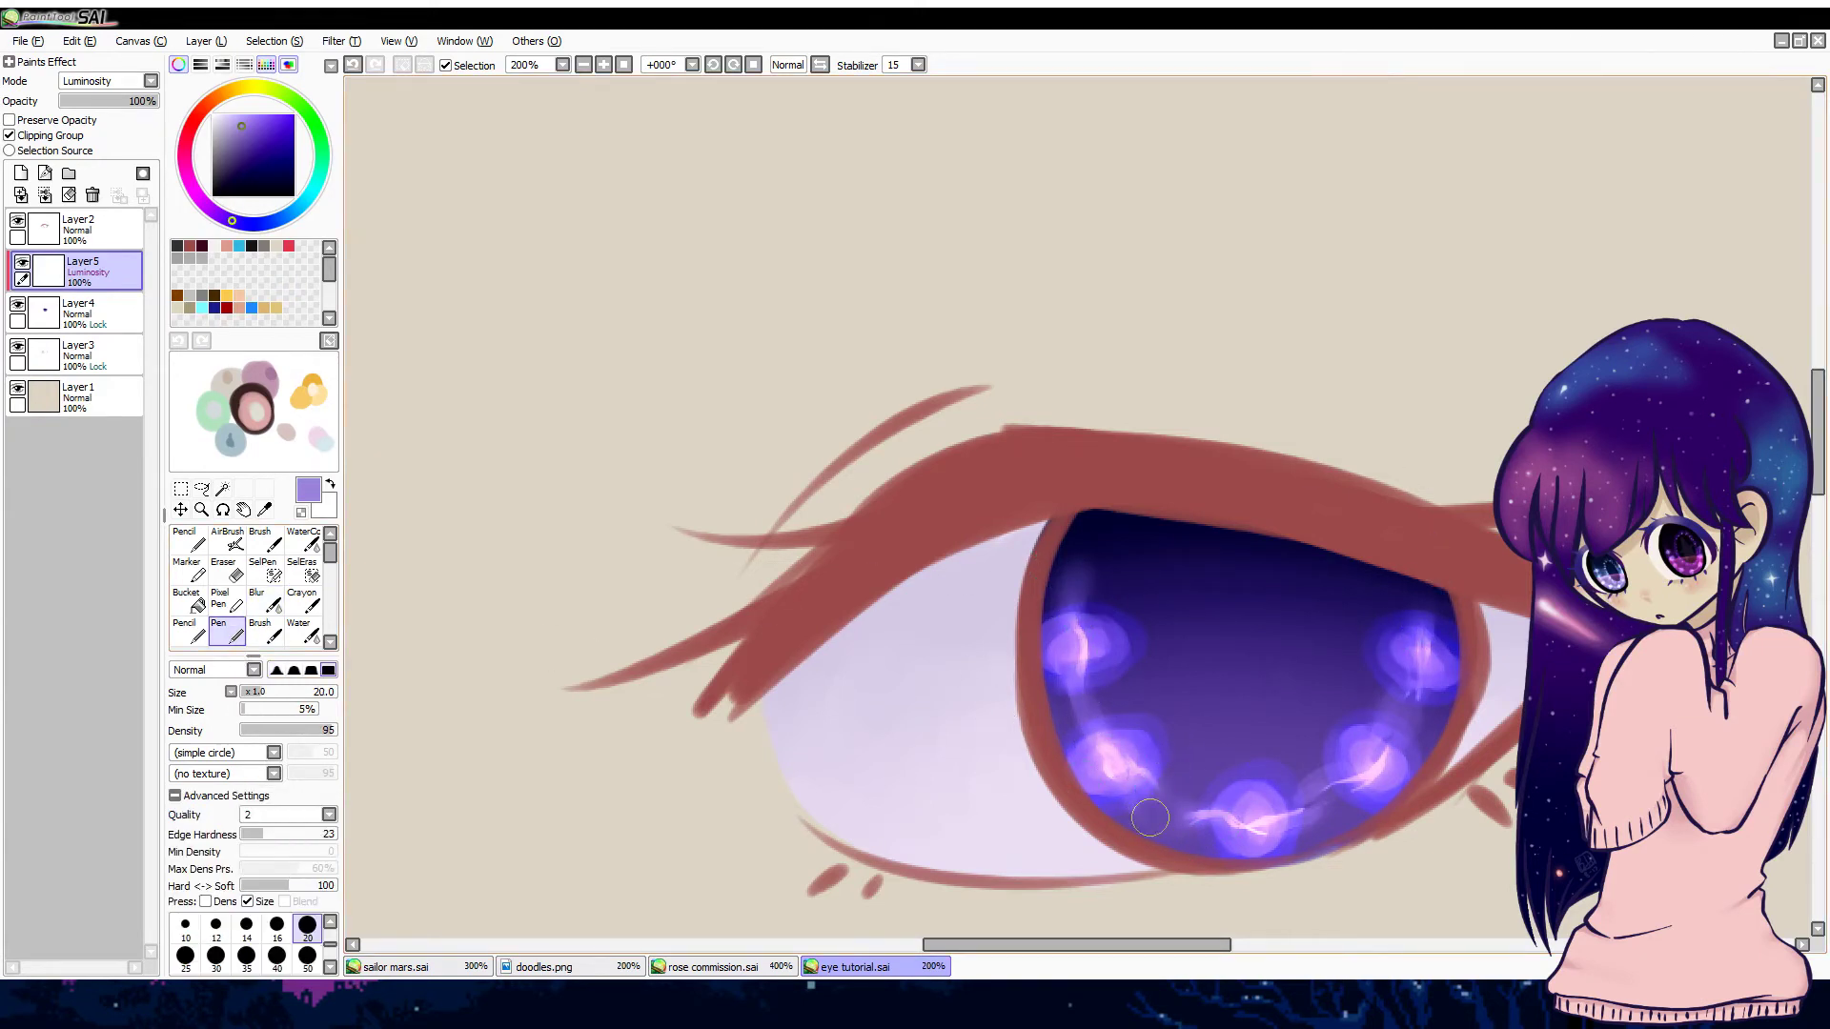
left_click(267, 608)
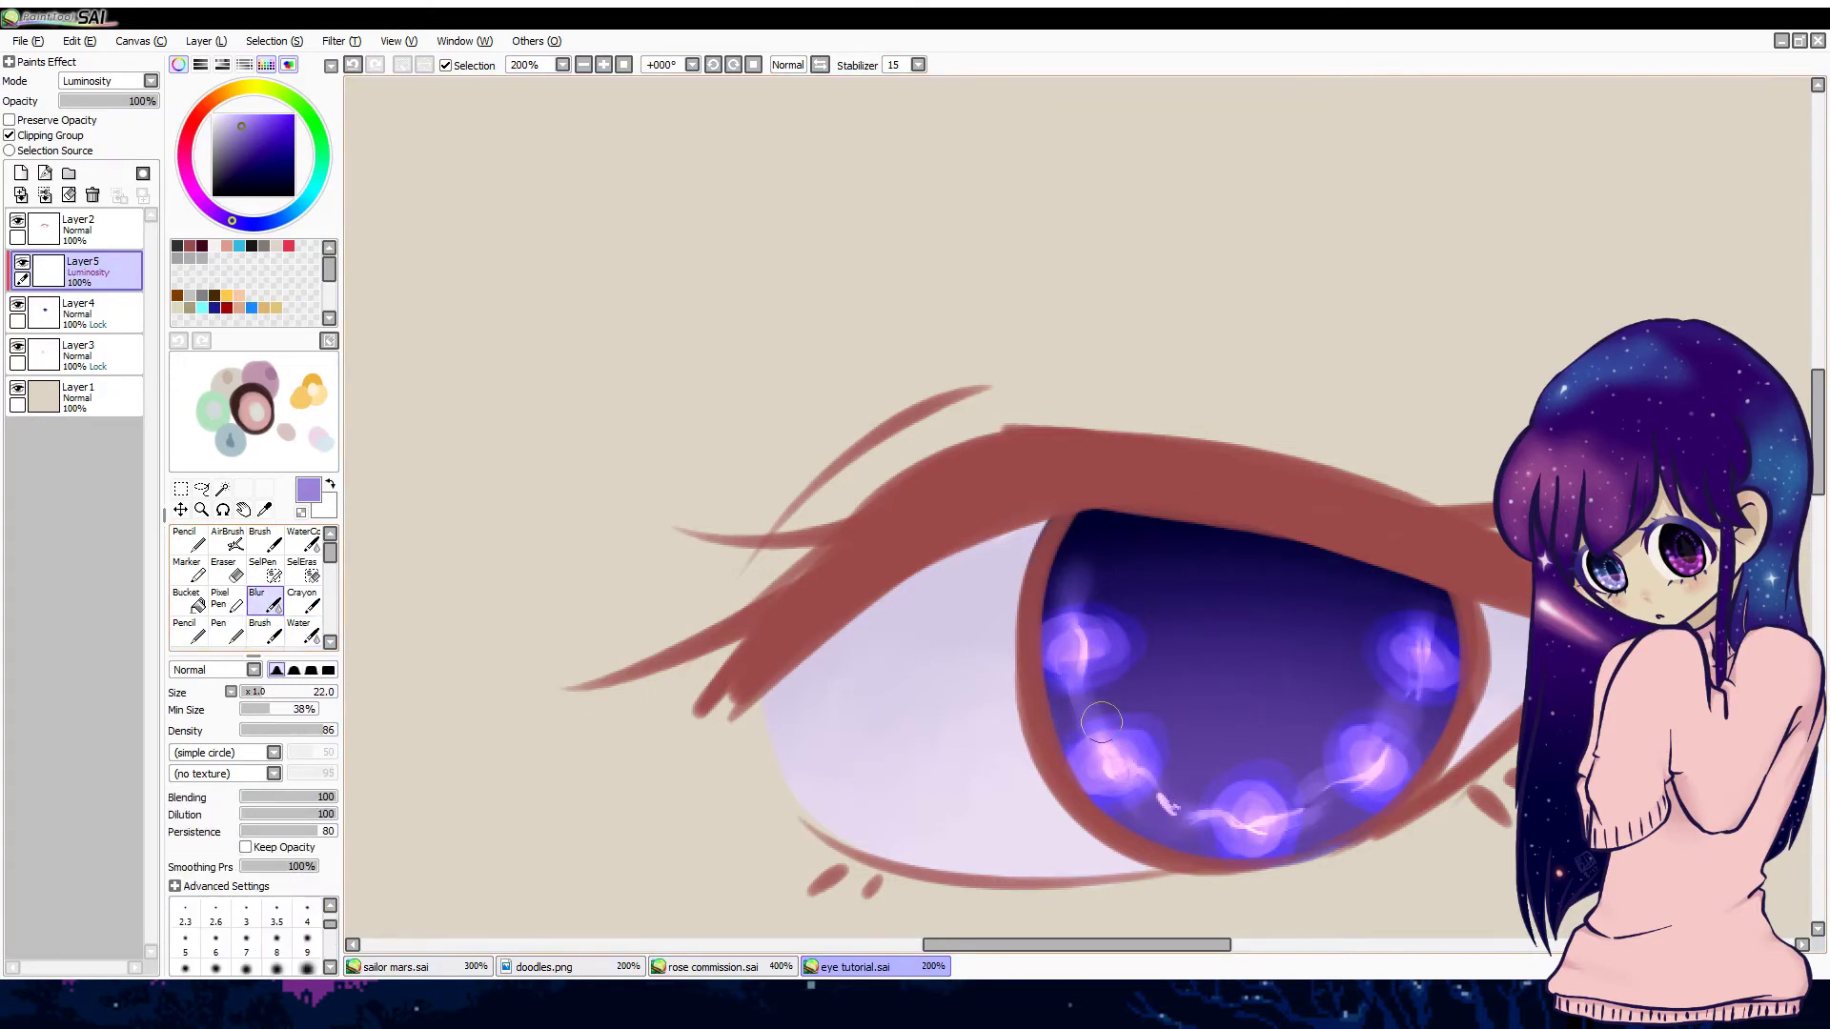
left_click_drag(1174, 808, 1145, 791)
left_click(233, 634)
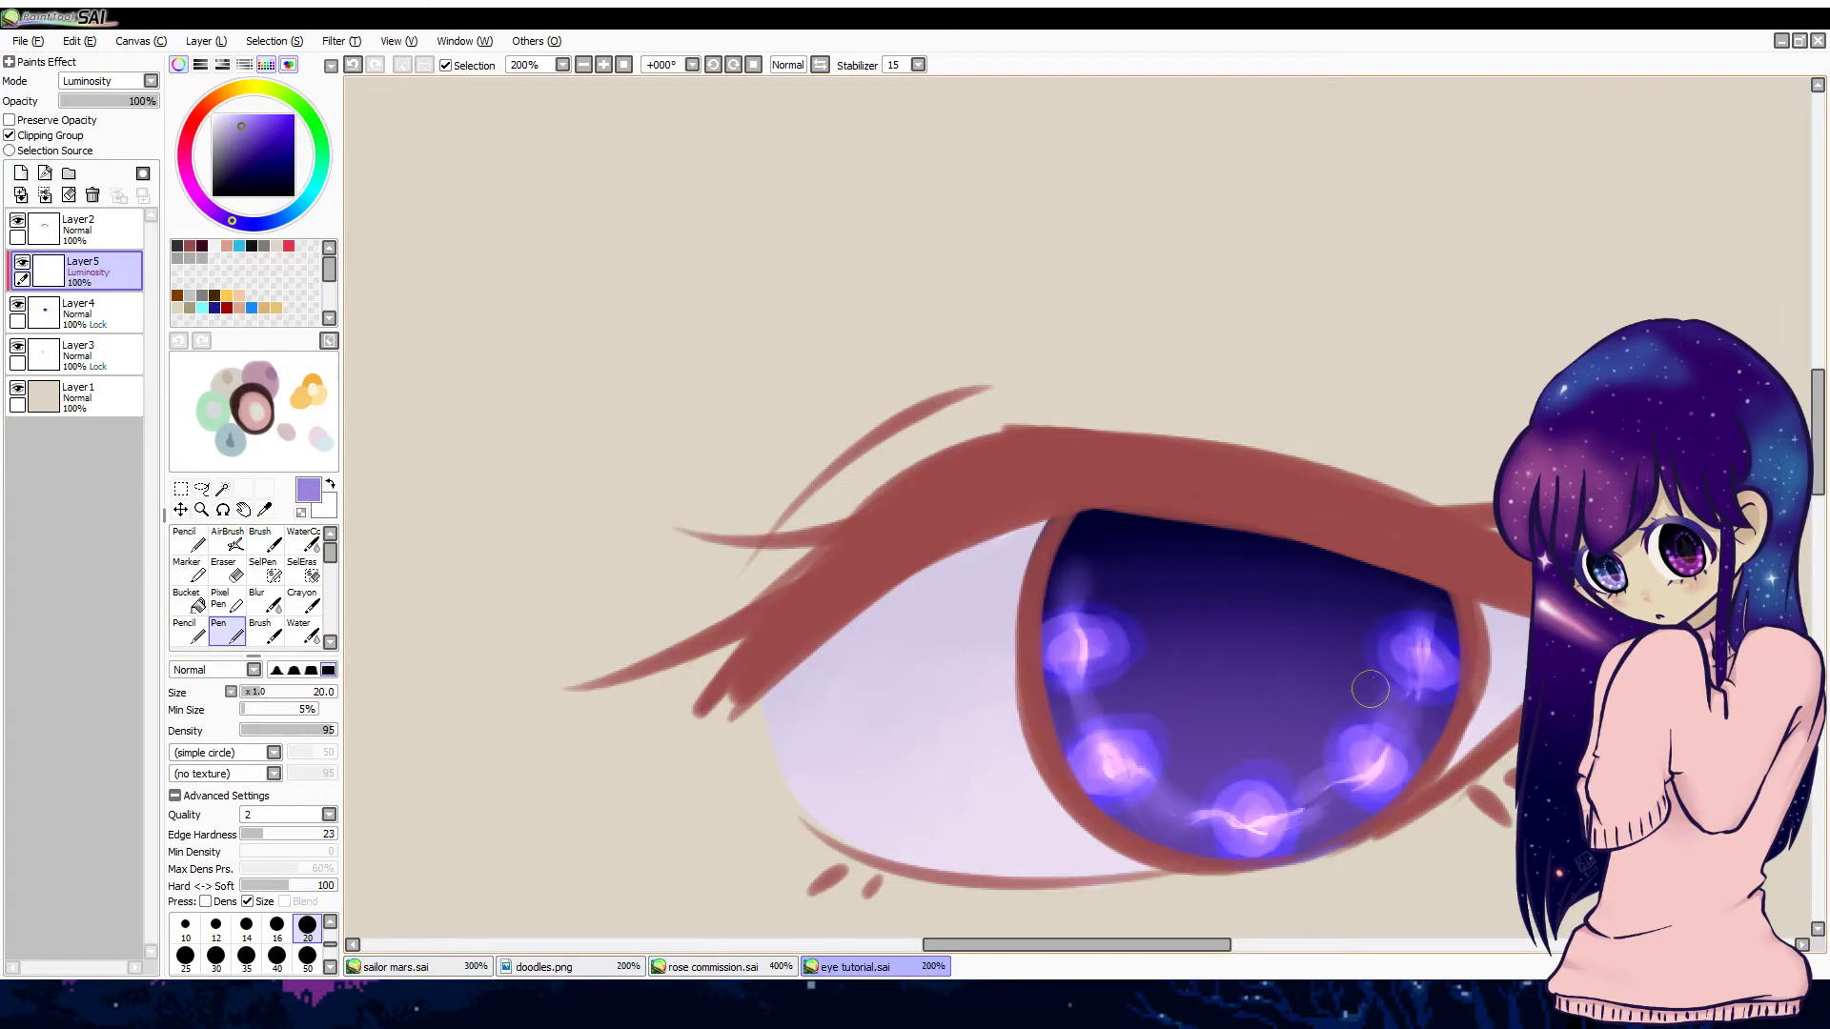
left_click(265, 602)
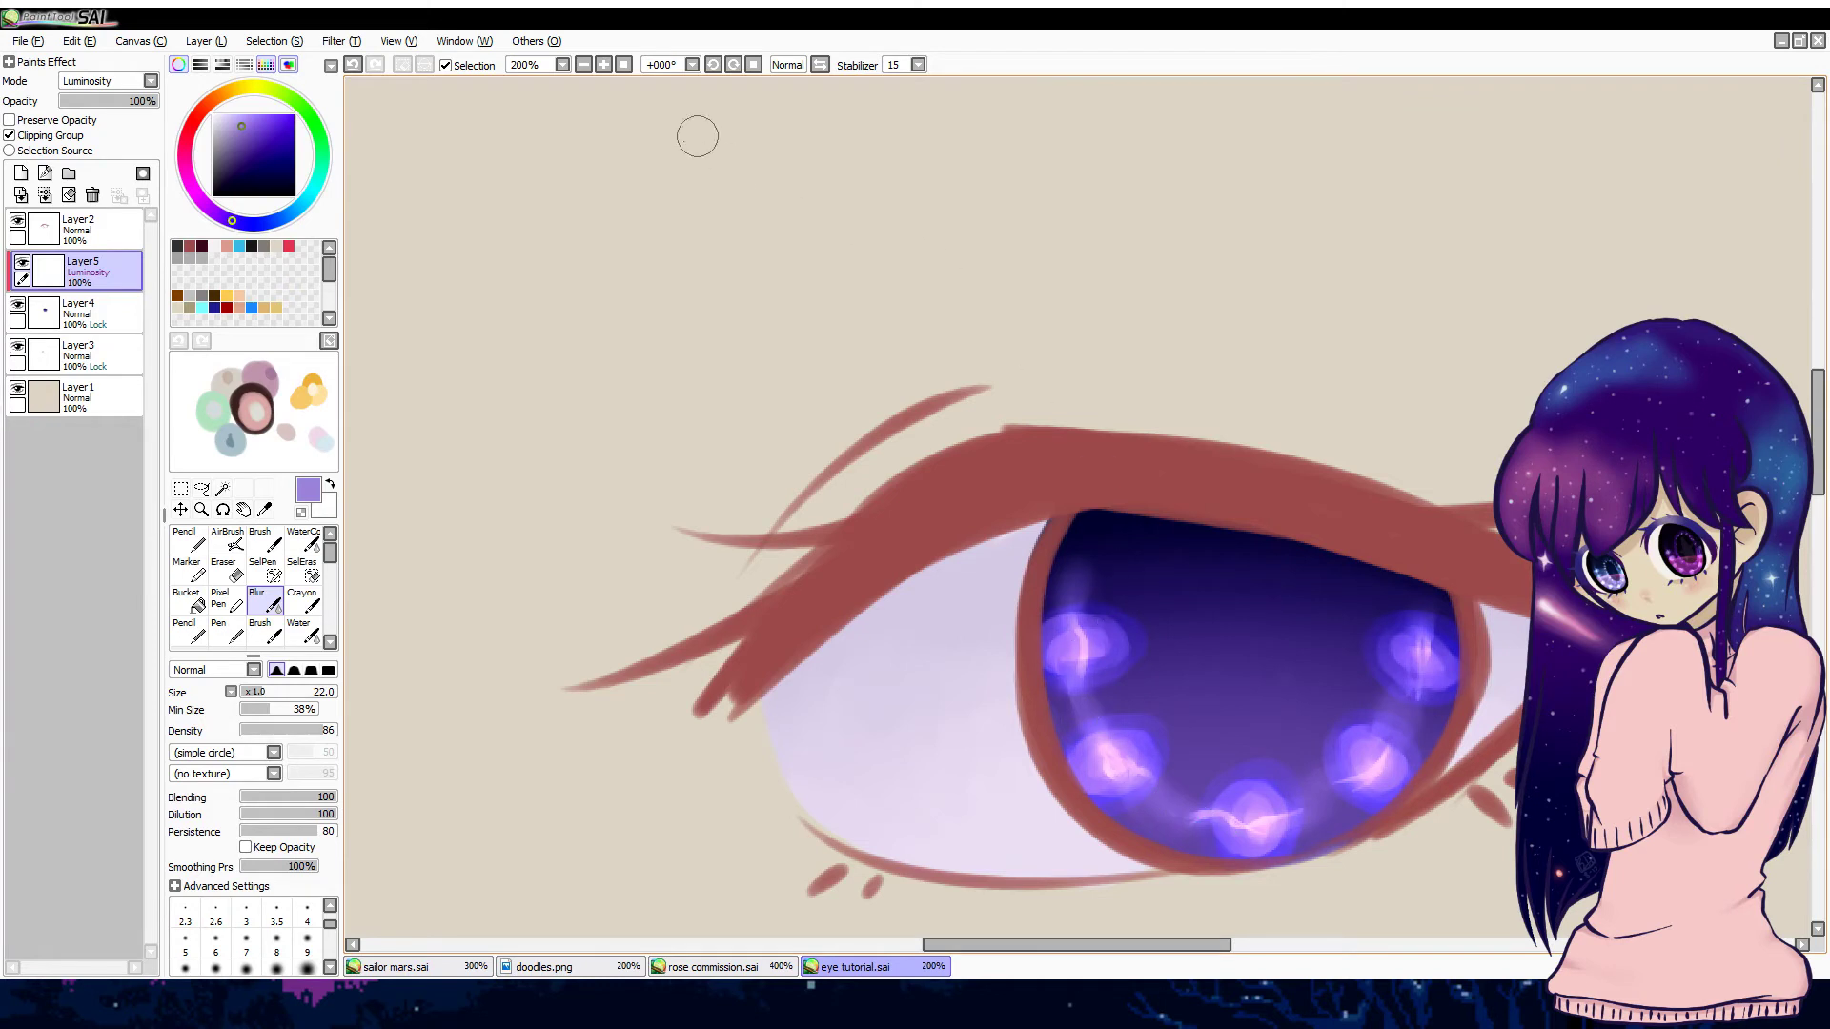
left_click(584, 65)
left_click(583, 65)
left_click(583, 65)
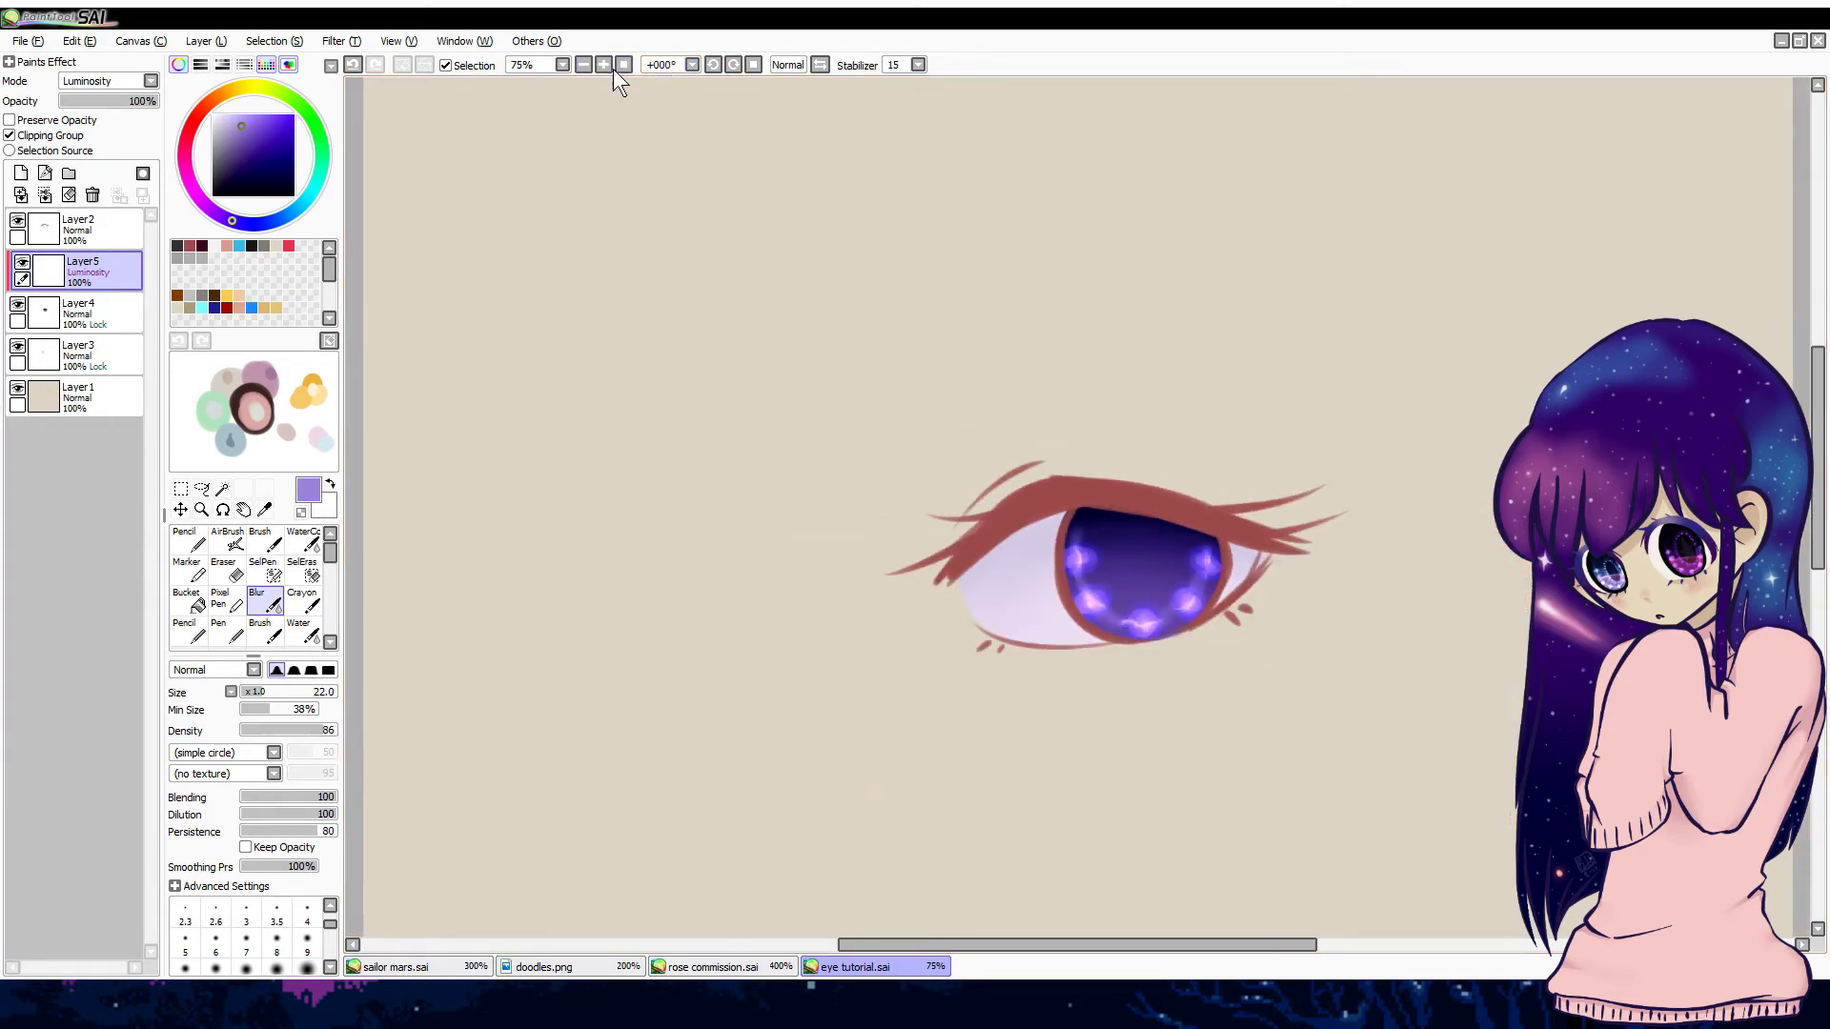
Step: Dim the iris glow layer to about half opacity and merge it down into the iris
left_click(603, 65)
left_click(603, 65)
left_click(603, 65)
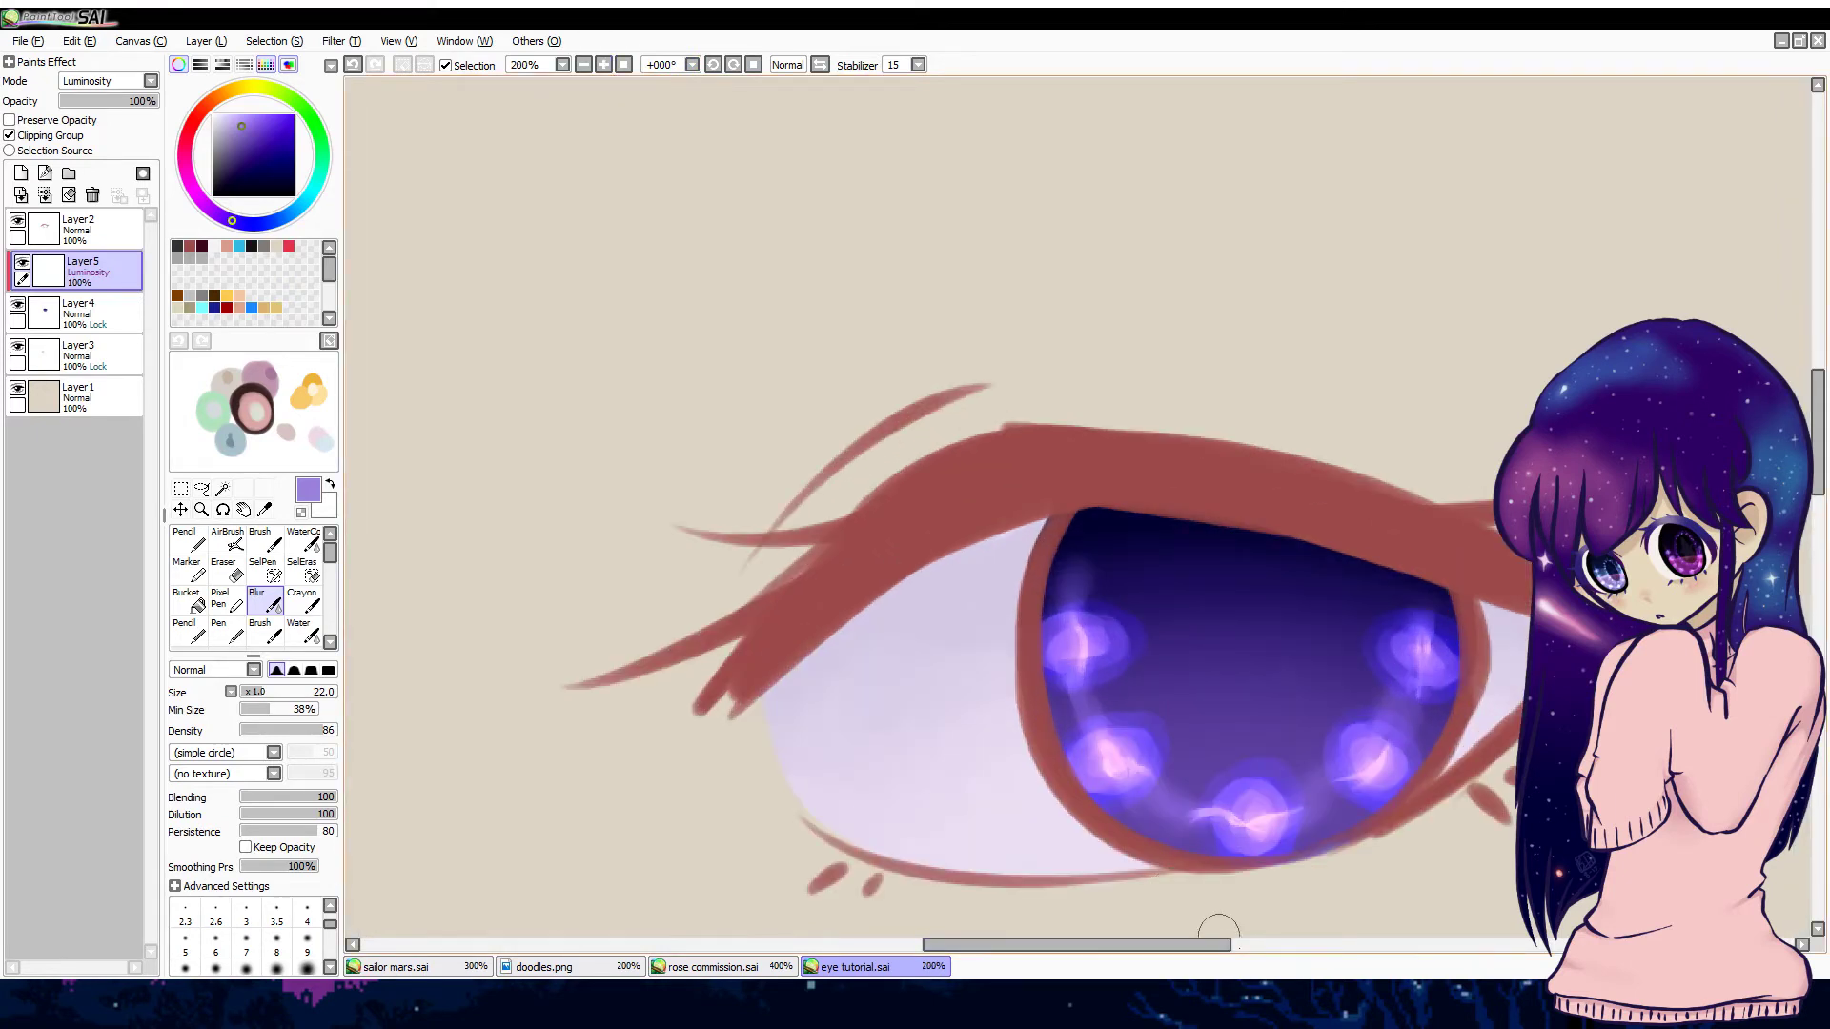
left_click_drag(1228, 947, 1252, 944)
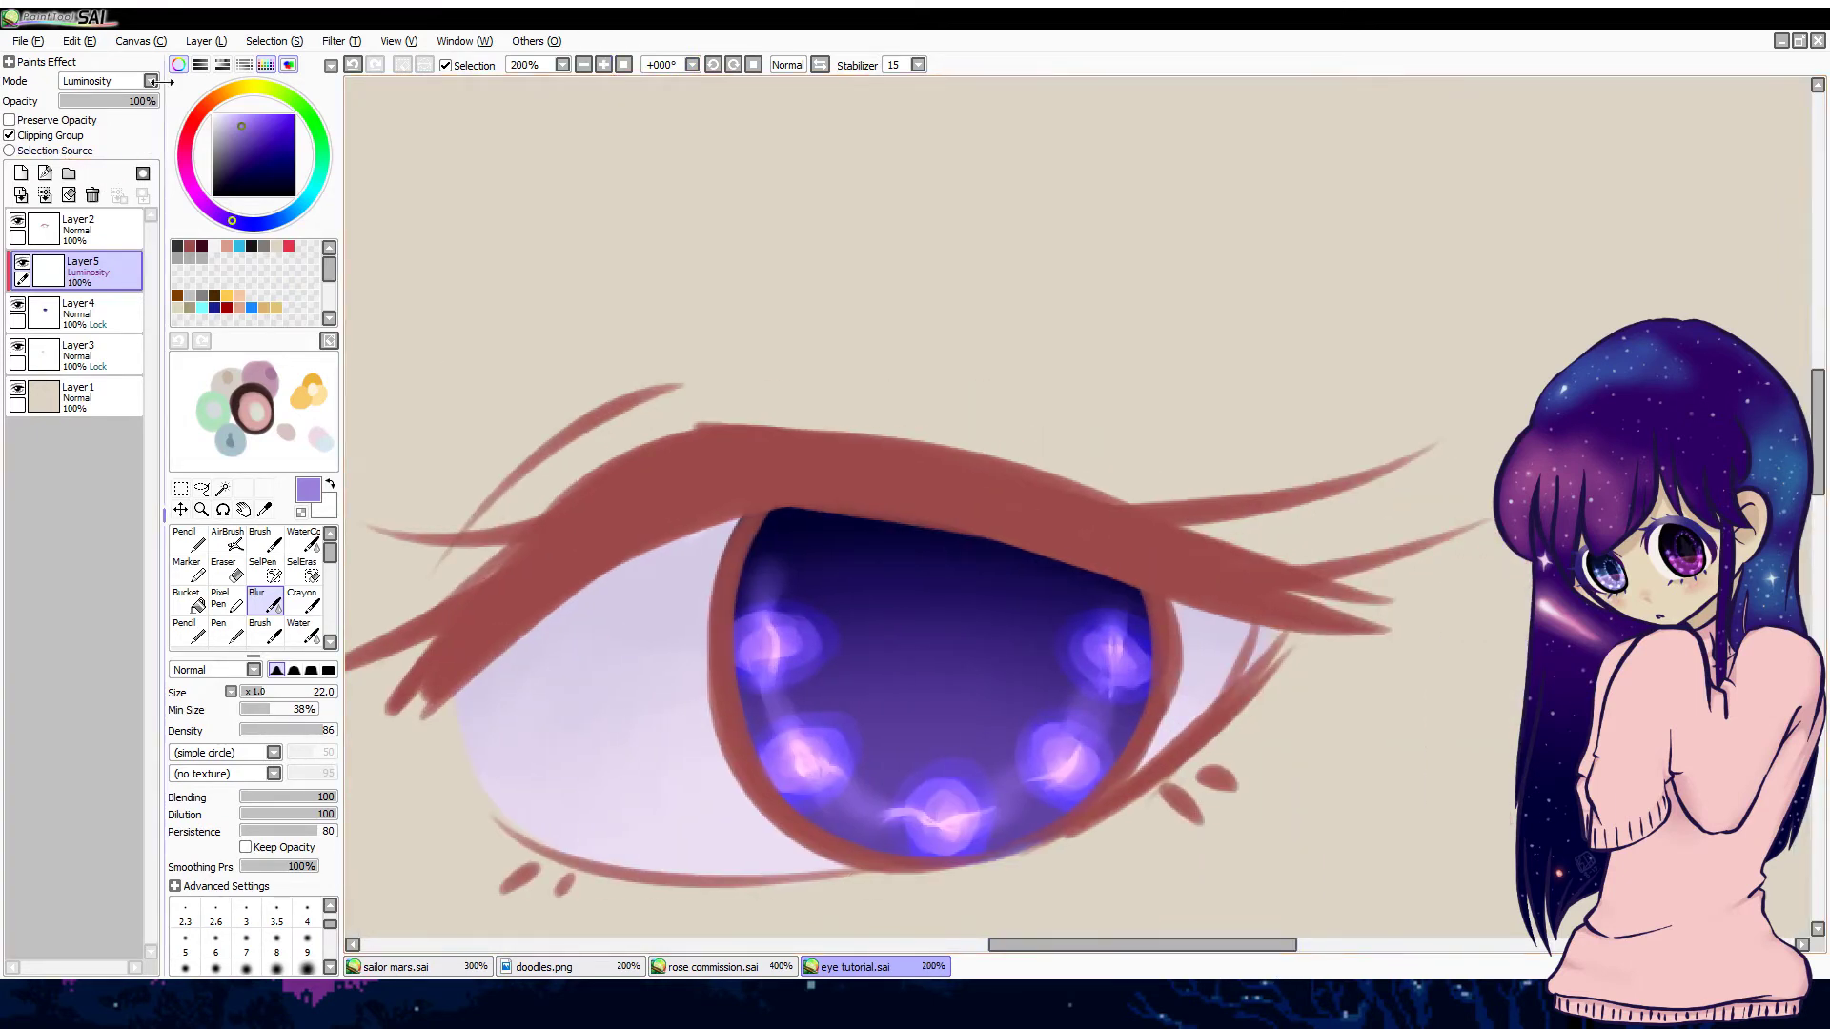
mouse_move(134, 99)
left_mouse_down()
mouse_move(111, 99)
mouse_move(162, 95)
left_mouse_up()
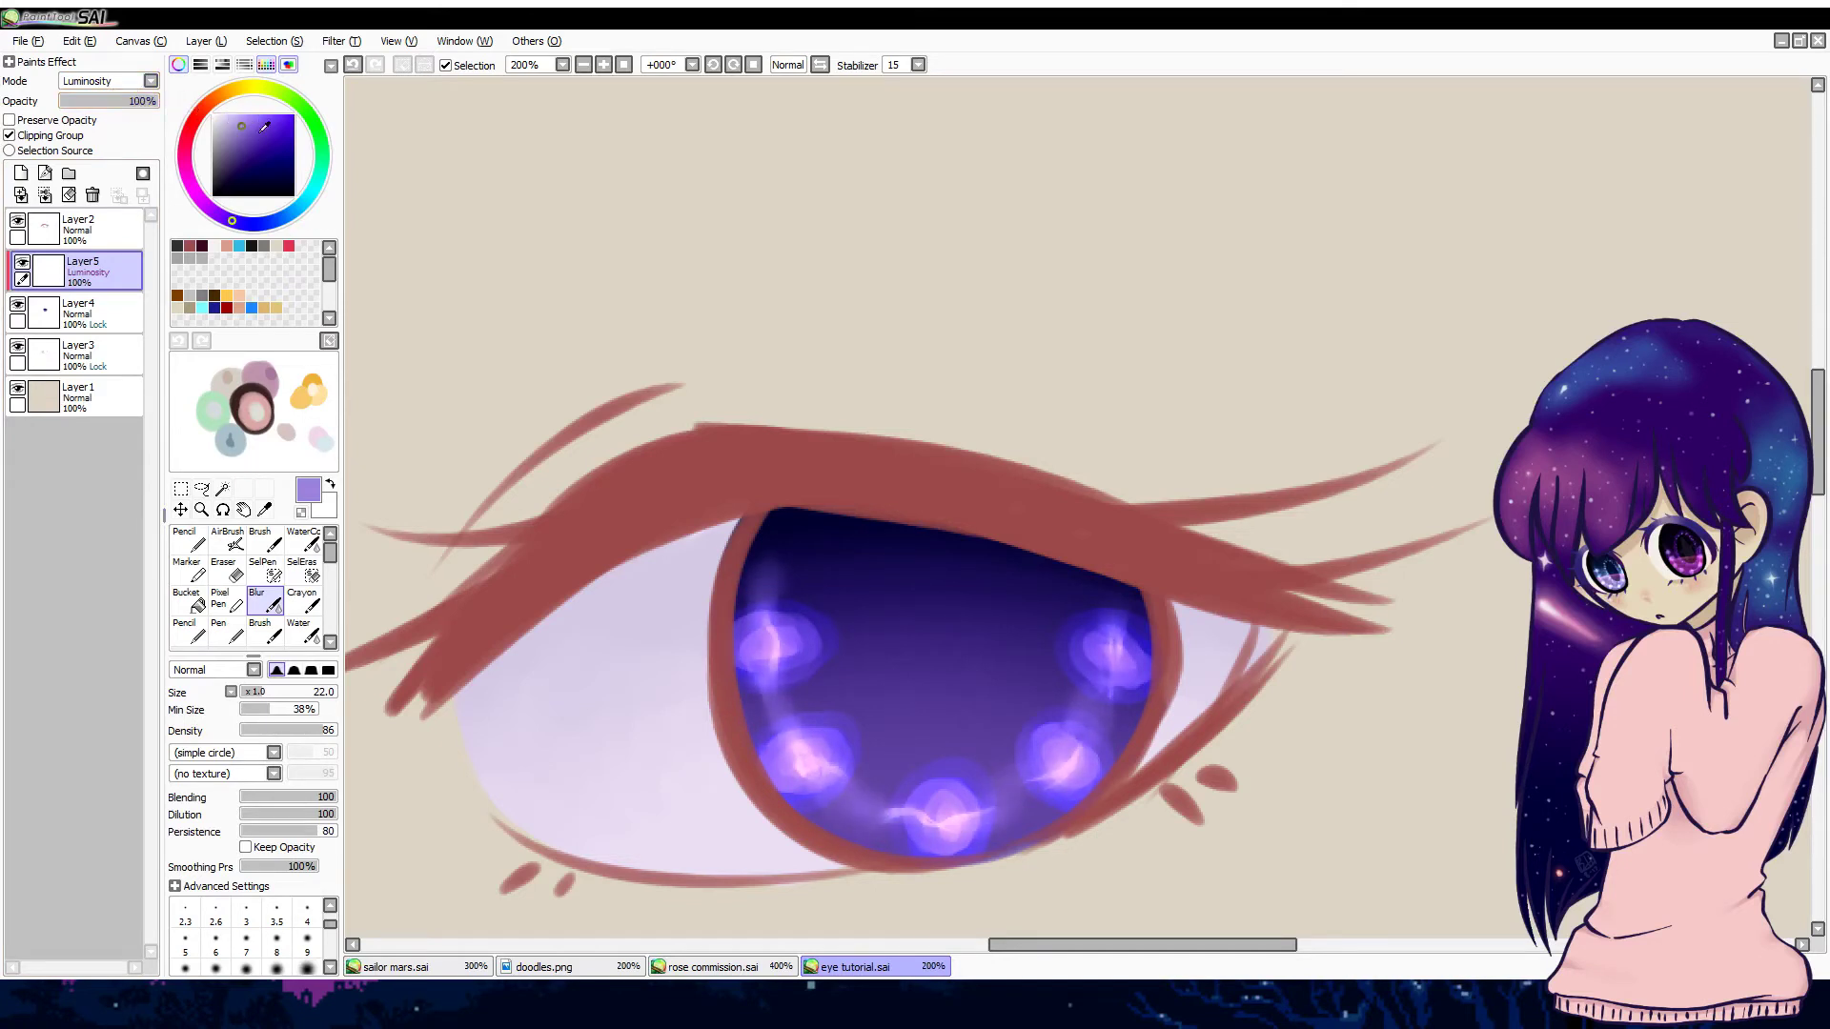
left_click(45, 194)
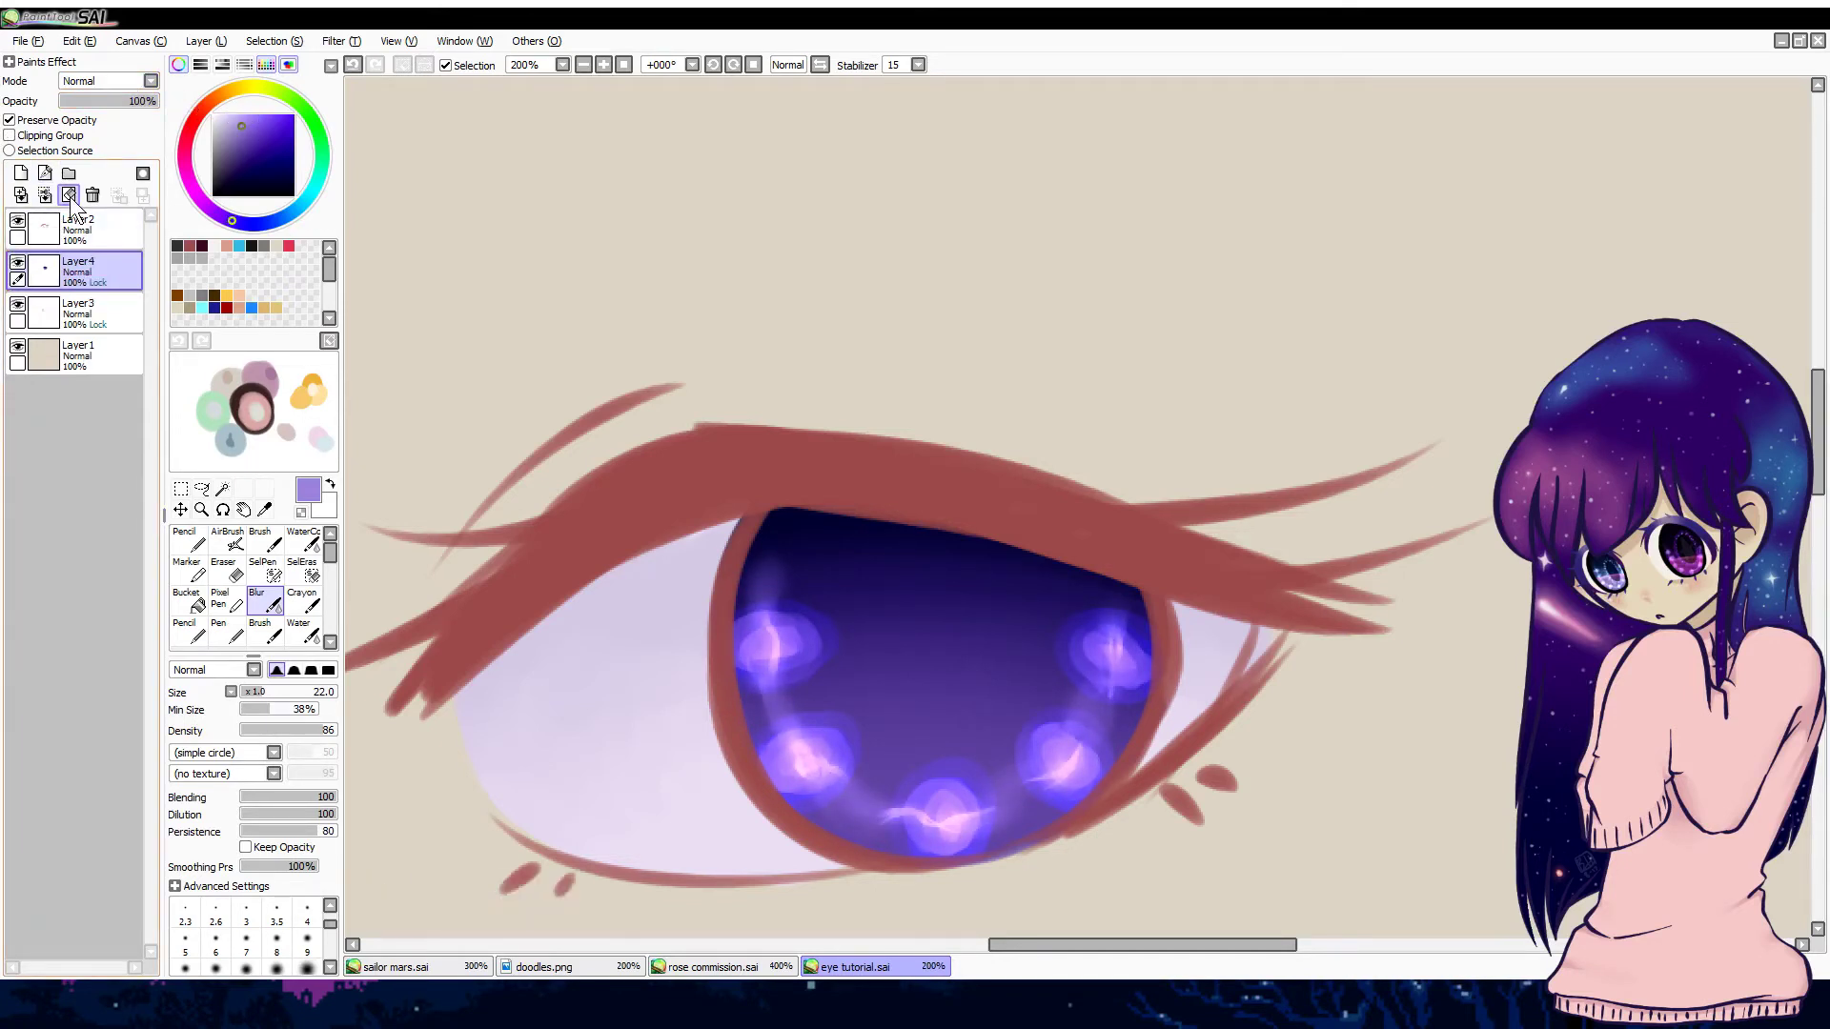
Step: Paint a dark navy oval pupil with the Pen at size 40 on a new layer, then add a clipped layer above
left_click(23, 171)
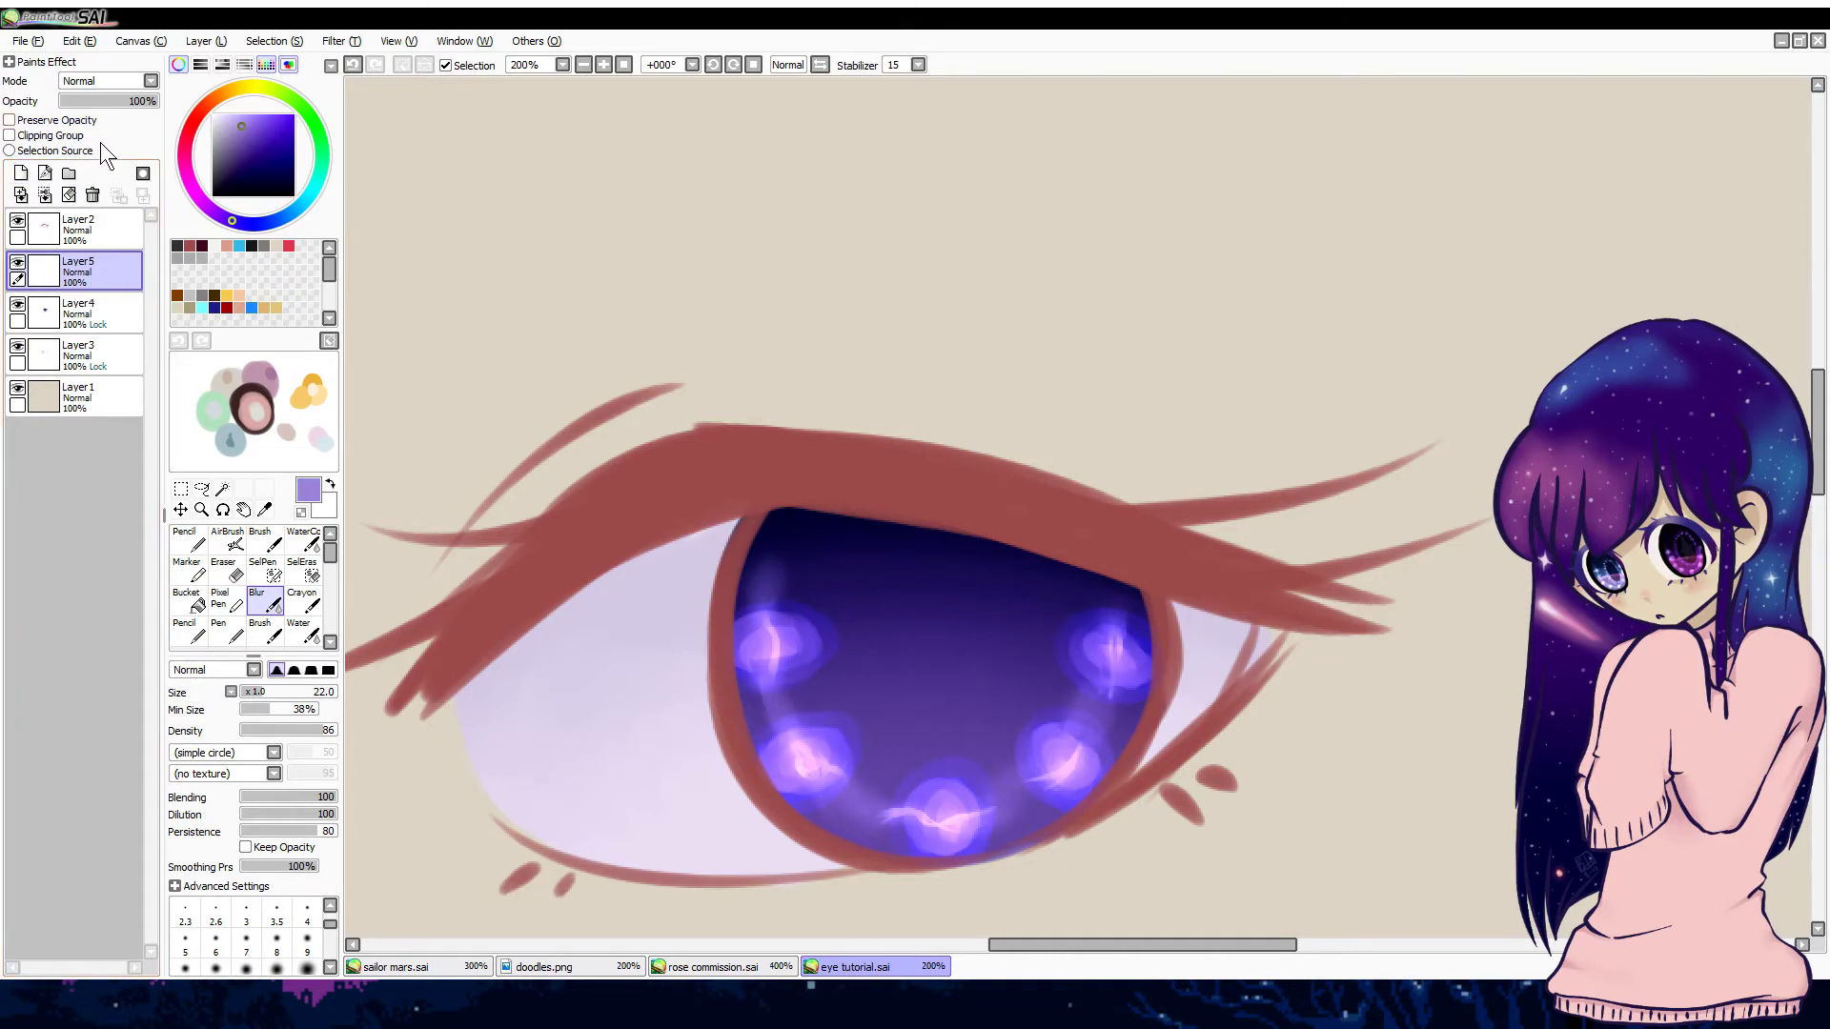
left_click(784, 515, "alt")
left_click(227, 629)
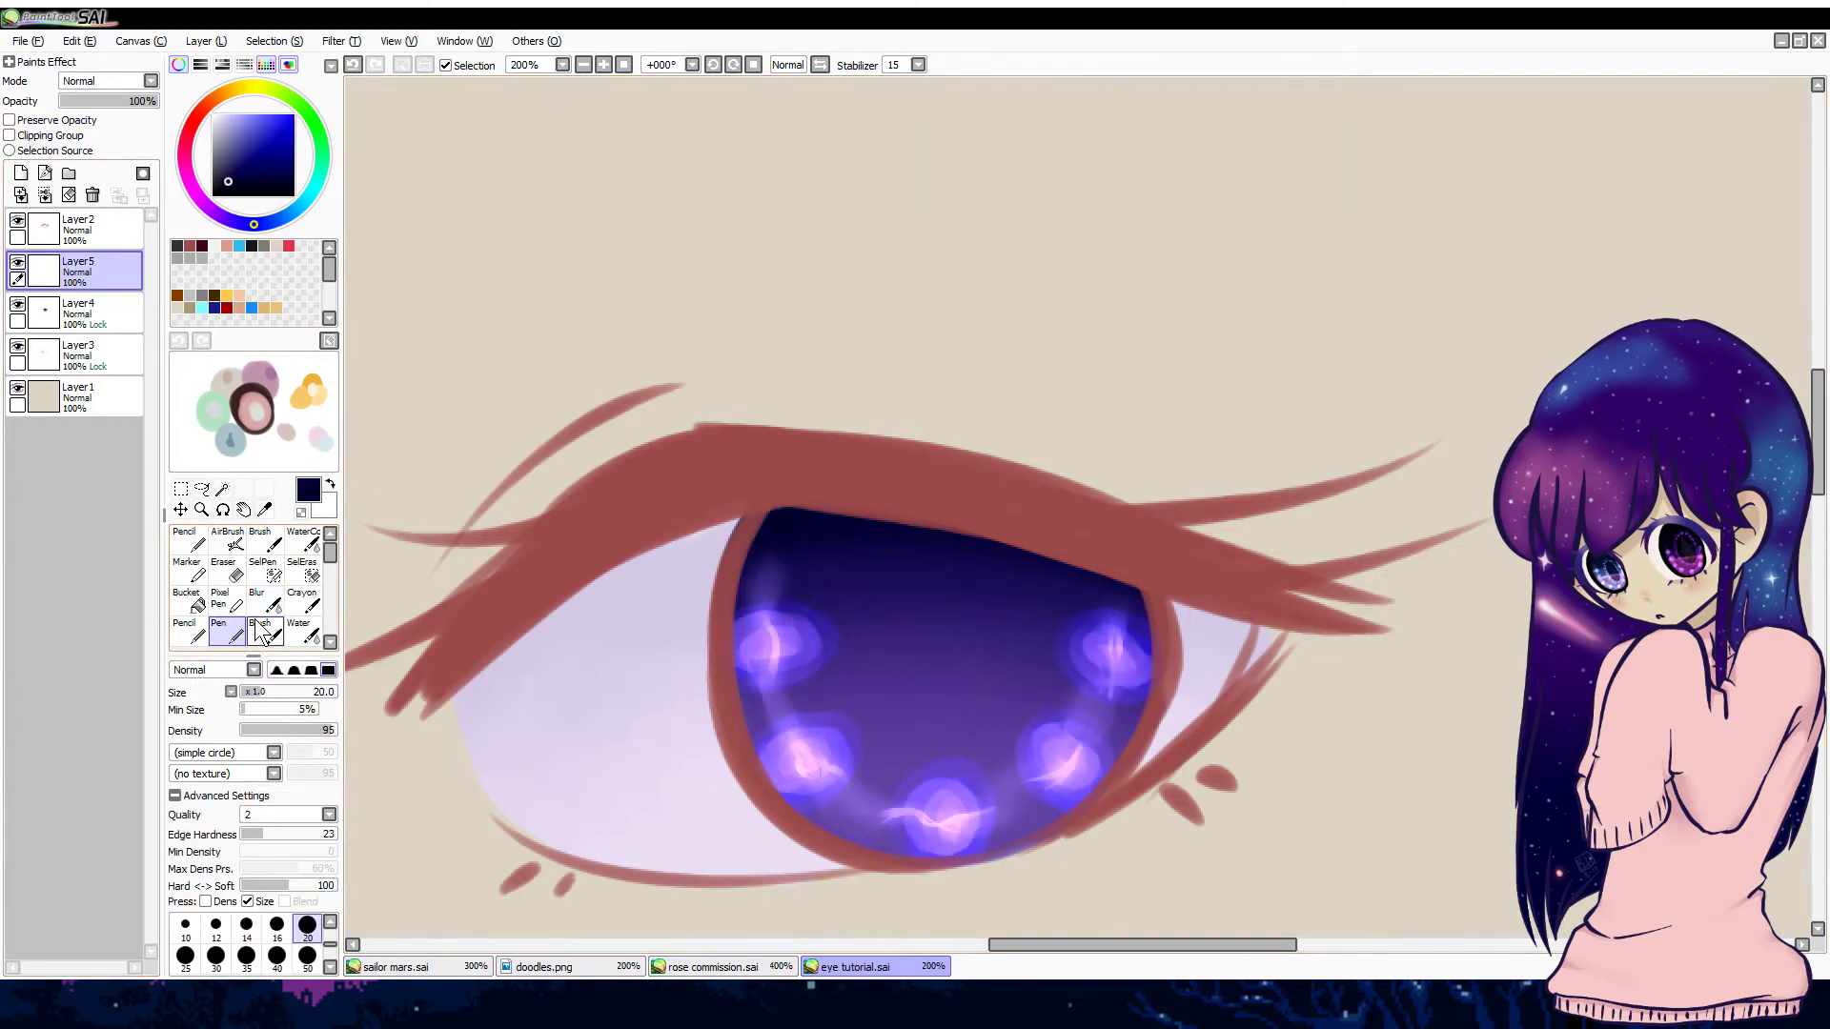
left_click_drag(270, 692, 279, 693)
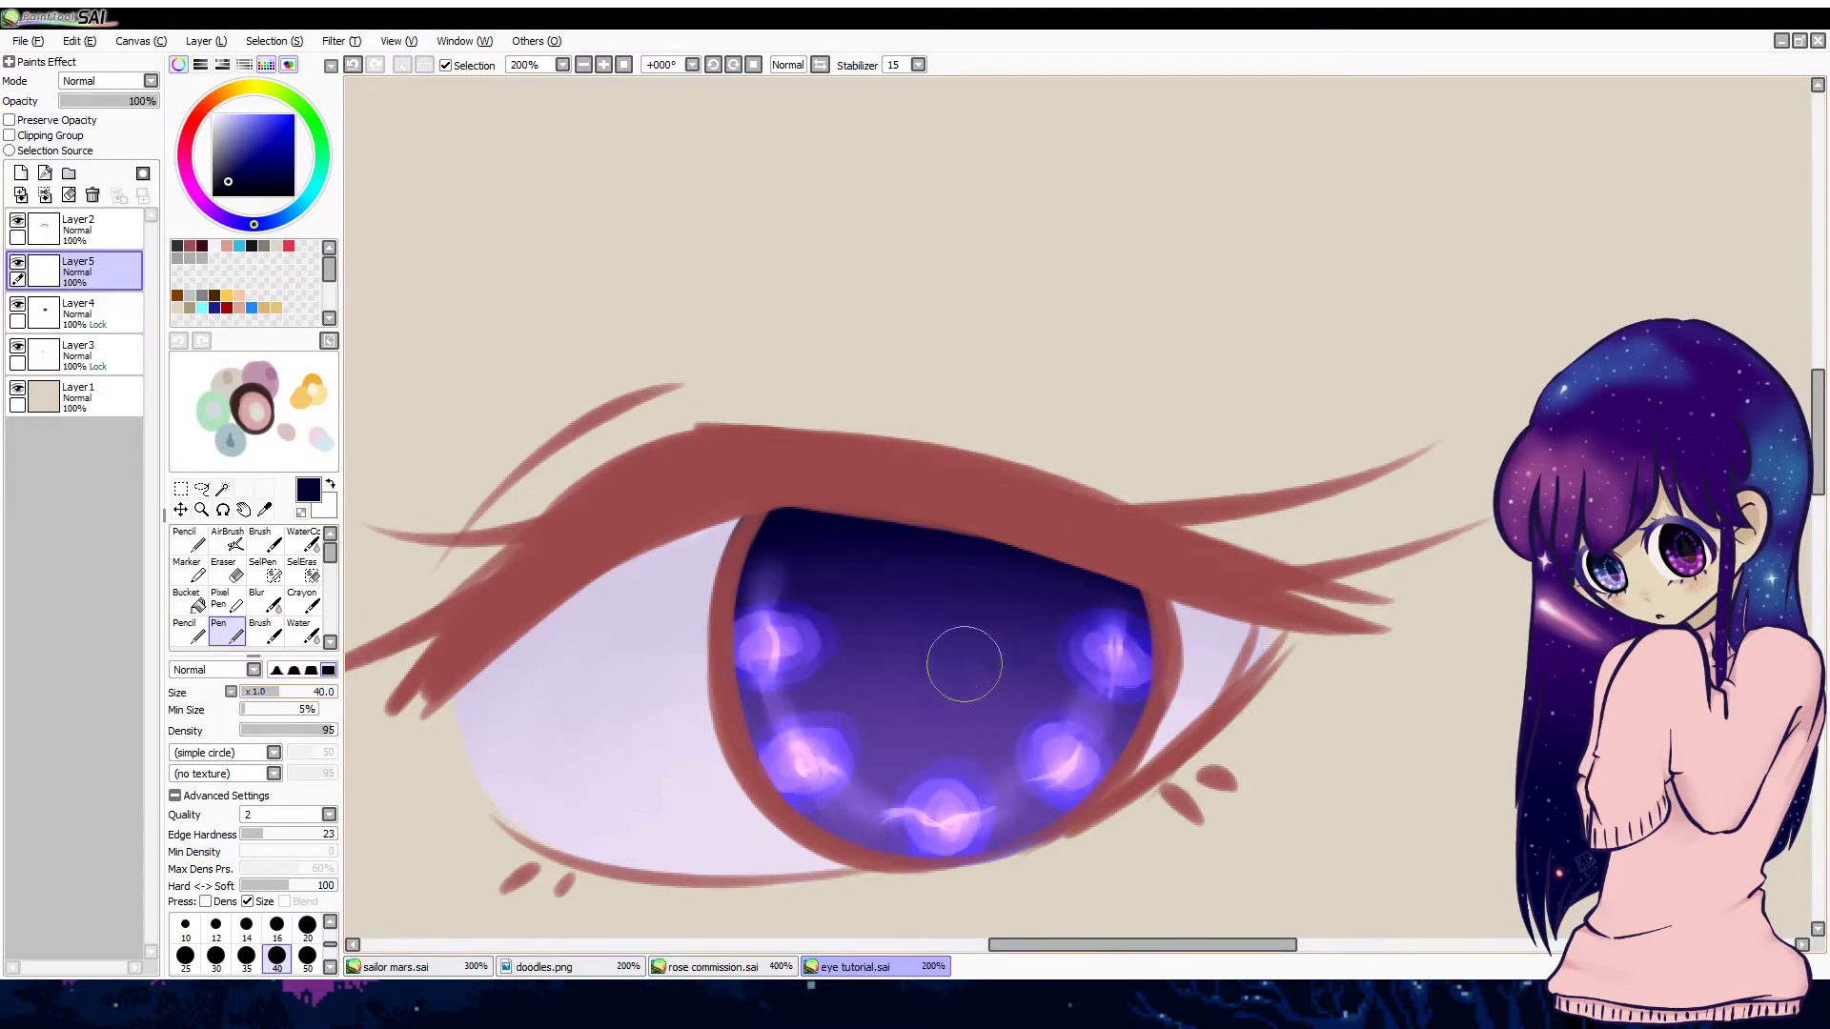
mouse_move(964, 664)
left_mouse_down()
mouse_move(904, 603)
mouse_move(967, 610)
mouse_move(979, 664)
mouse_move(904, 706)
mouse_move(898, 618)
mouse_move(984, 662)
mouse_move(944, 709)
mouse_move(963, 705)
mouse_move(953, 602)
mouse_move(929, 584)
mouse_move(994, 685)
mouse_move(968, 720)
mouse_move(963, 633)
left_mouse_up()
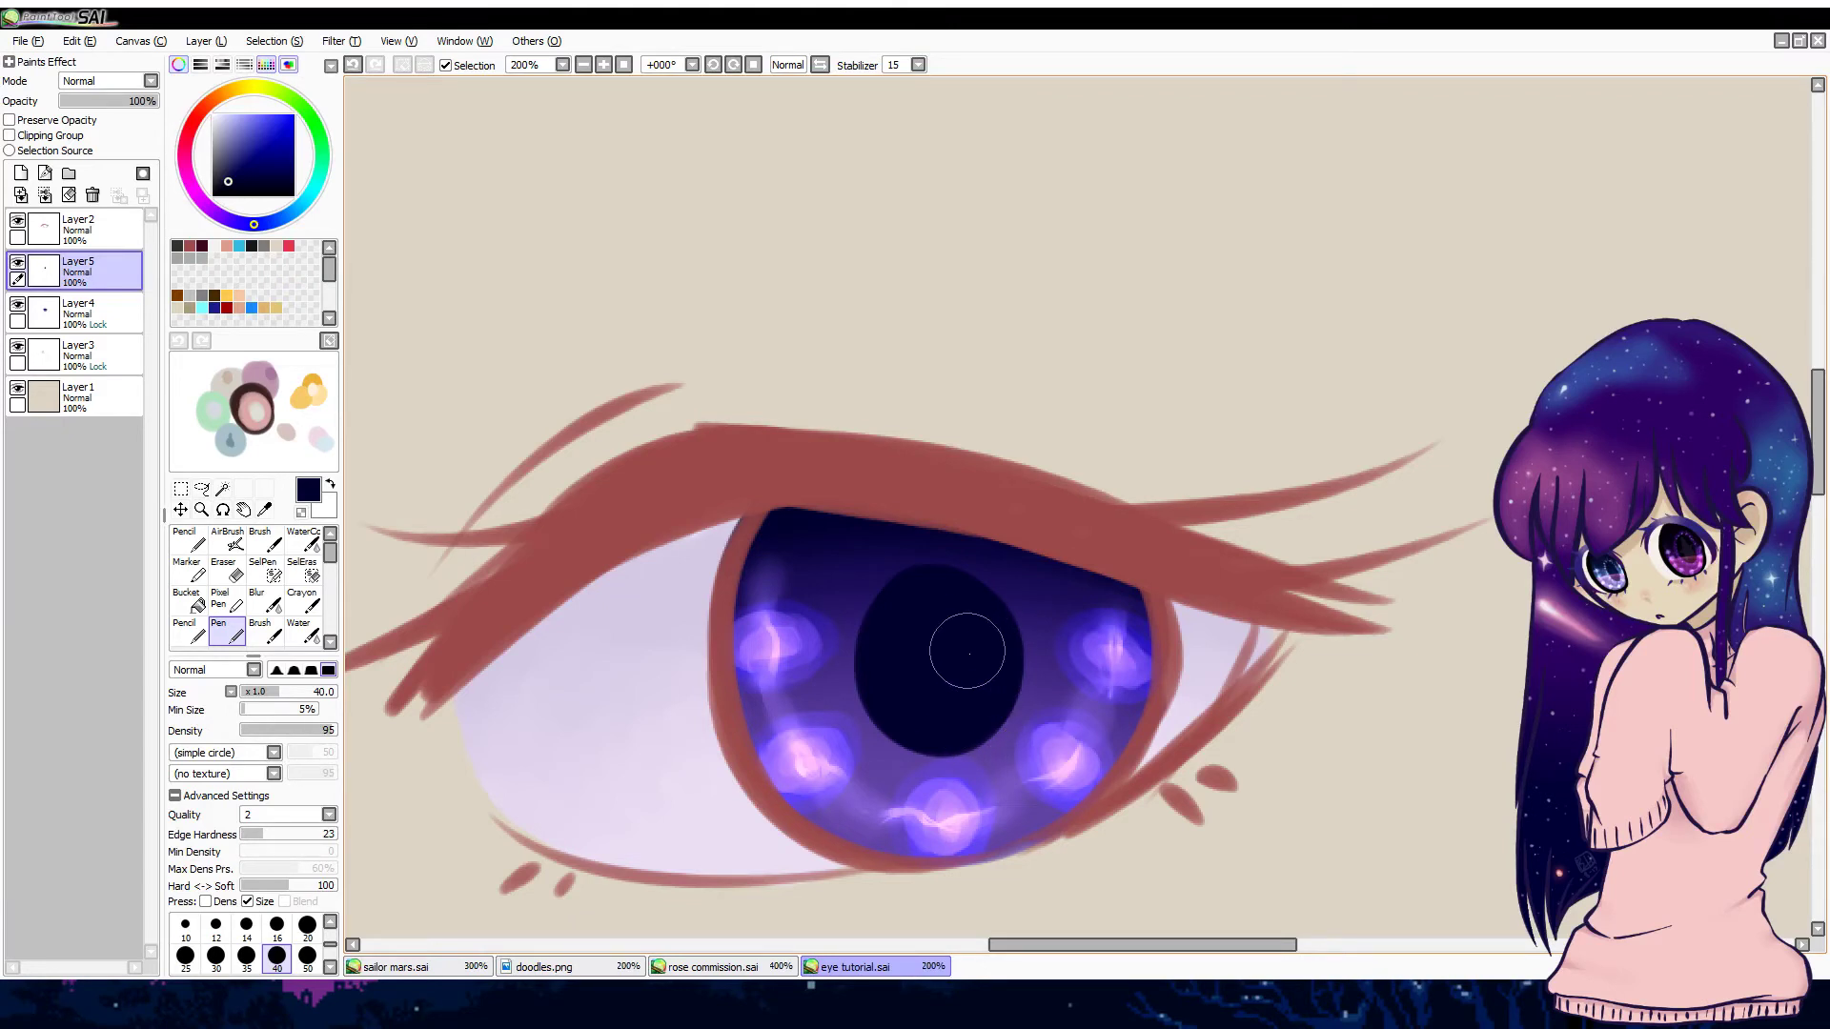
left_click(20, 173)
left_click(57, 137)
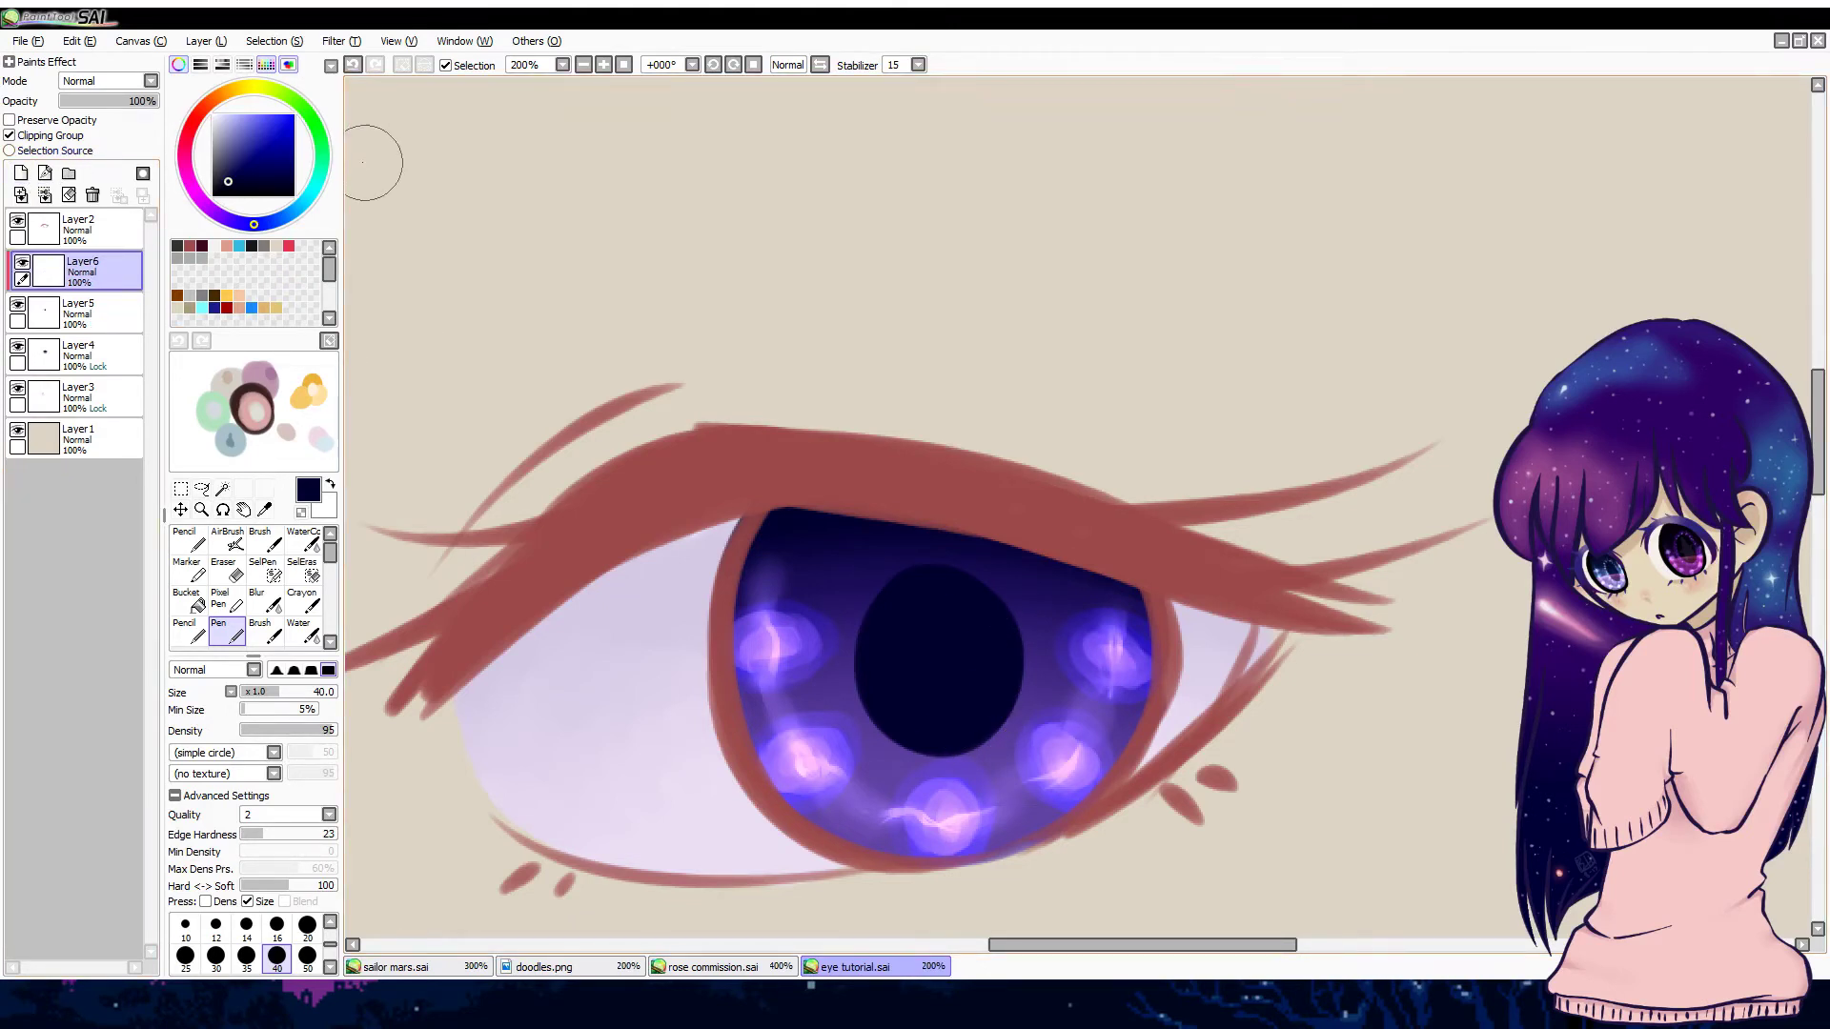
Step: Pick light purple from the iris glow and paint a crescent inside the pupil
left_click(786, 651, "alt")
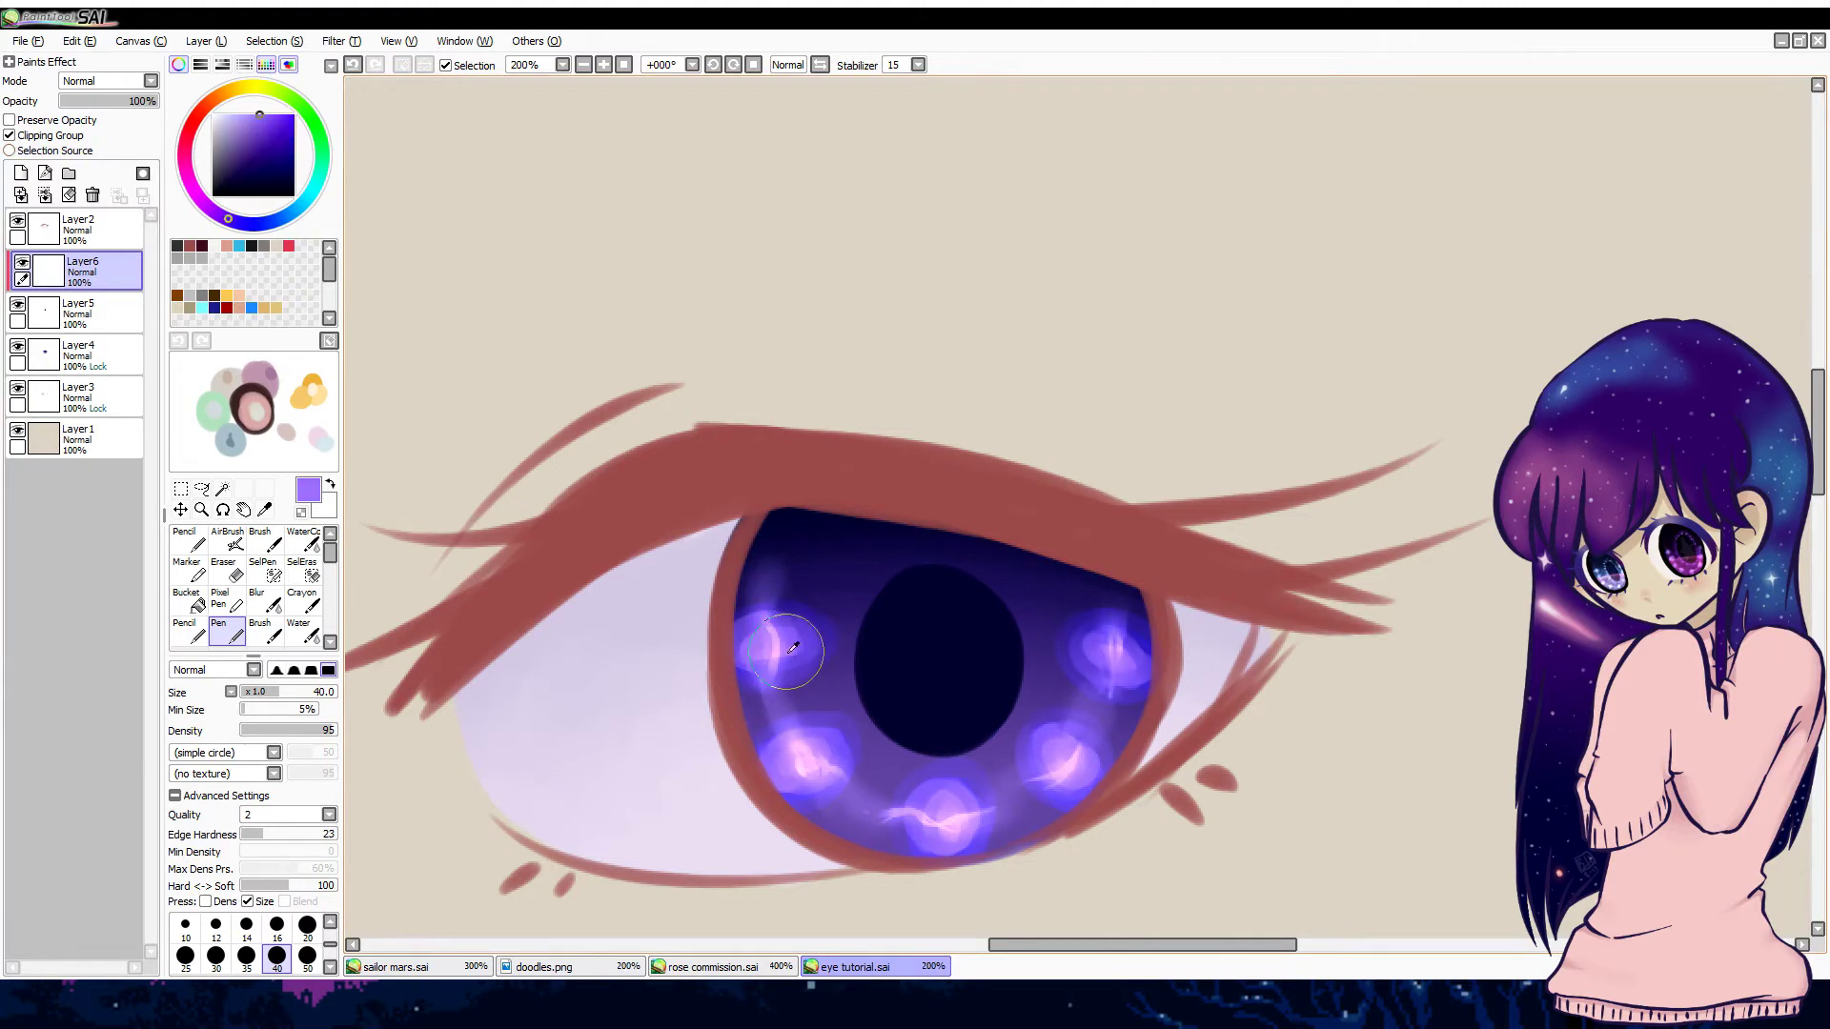
mouse_move(919, 634)
left_mouse_down()
mouse_move(955, 680)
mouse_move(908, 683)
mouse_move(967, 625)
mouse_move(953, 700)
left_mouse_up()
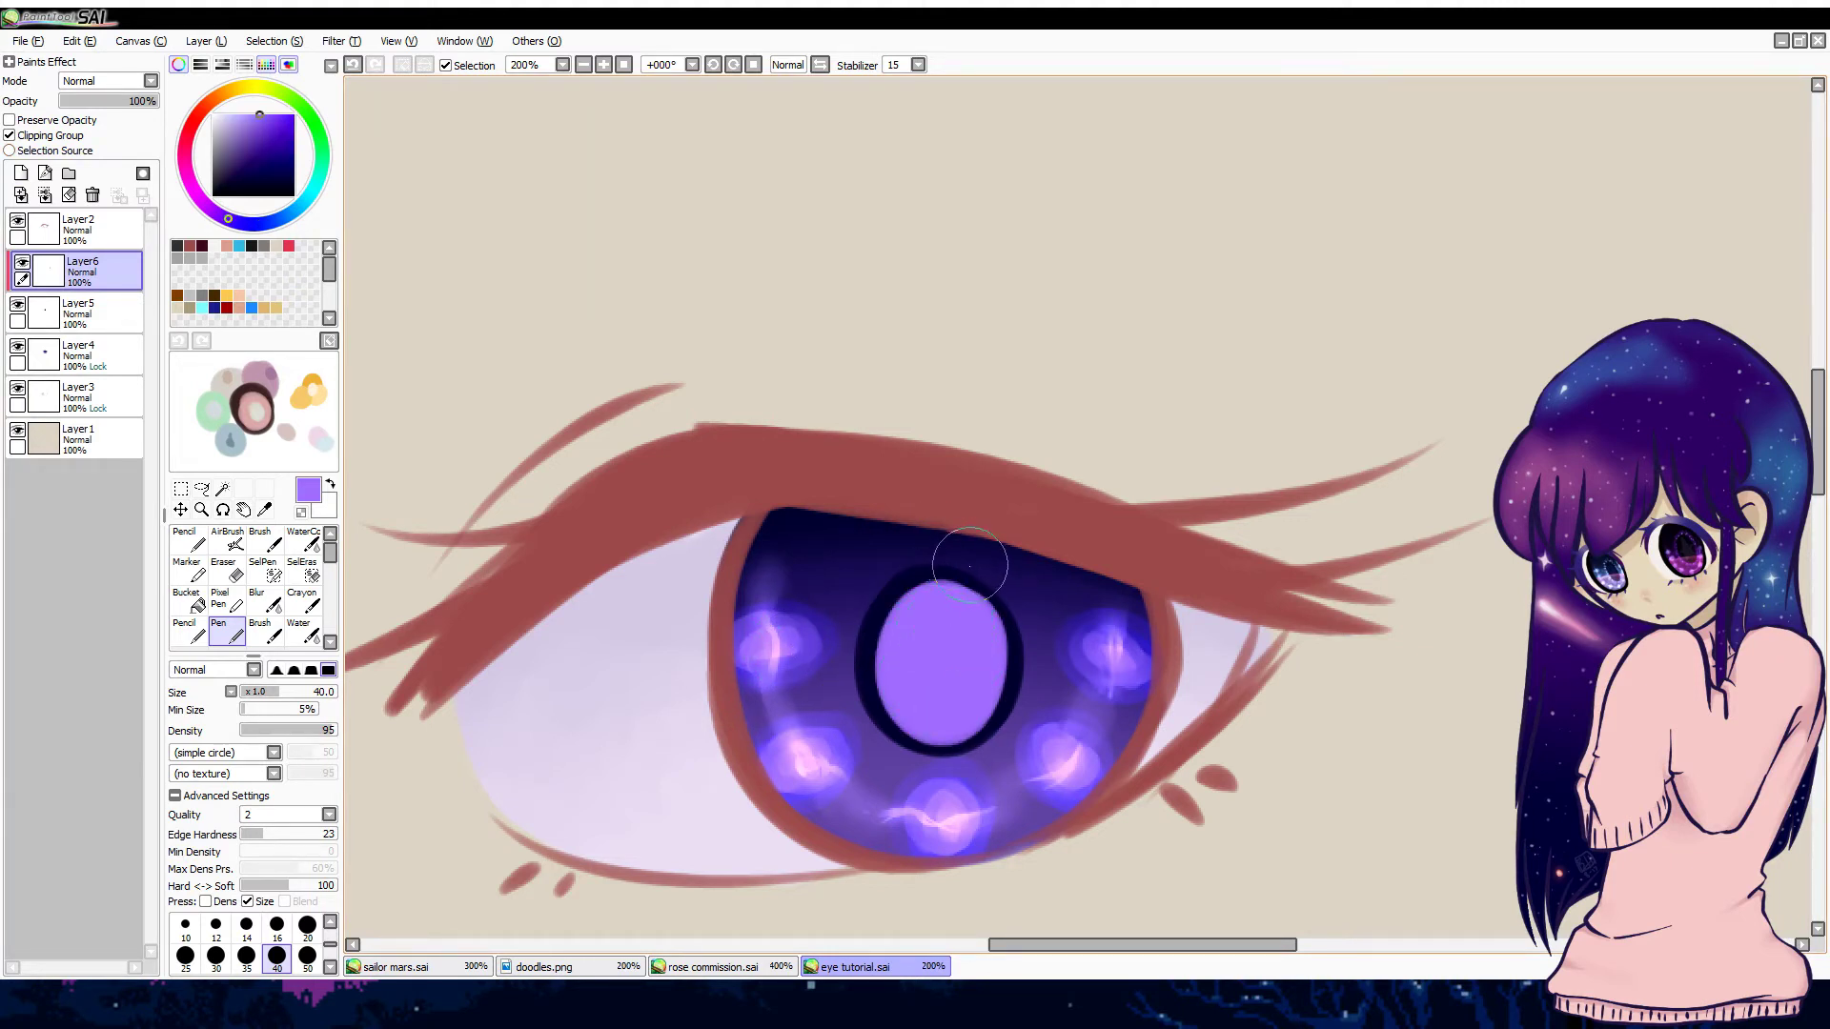
key("ctrl+z")
key("ctrl+z")
key("ctrl+z")
mouse_move(940, 612)
left_mouse_down()
mouse_move(910, 689)
mouse_move(915, 639)
mouse_move(941, 619)
mouse_move(967, 669)
mouse_move(932, 662)
mouse_move(910, 602)
mouse_move(885, 707)
mouse_move(897, 618)
mouse_move(943, 729)
mouse_move(877, 669)
mouse_move(941, 733)
mouse_move(906, 721)
mouse_move(943, 733)
mouse_move(927, 724)
mouse_move(989, 698)
mouse_move(969, 716)
mouse_move(998, 669)
mouse_move(946, 733)
mouse_move(962, 629)
mouse_move(981, 702)
mouse_move(979, 629)
mouse_move(900, 617)
mouse_move(922, 593)
mouse_move(994, 693)
mouse_move(1004, 671)
mouse_move(928, 707)
mouse_move(921, 612)
mouse_move(974, 672)
mouse_move(939, 704)
mouse_move(957, 689)
mouse_move(921, 593)
mouse_move(964, 712)
mouse_move(886, 696)
mouse_move(970, 606)
mouse_move(992, 722)
mouse_move(890, 596)
mouse_move(929, 679)
left_mouse_up()
left_click(268, 633)
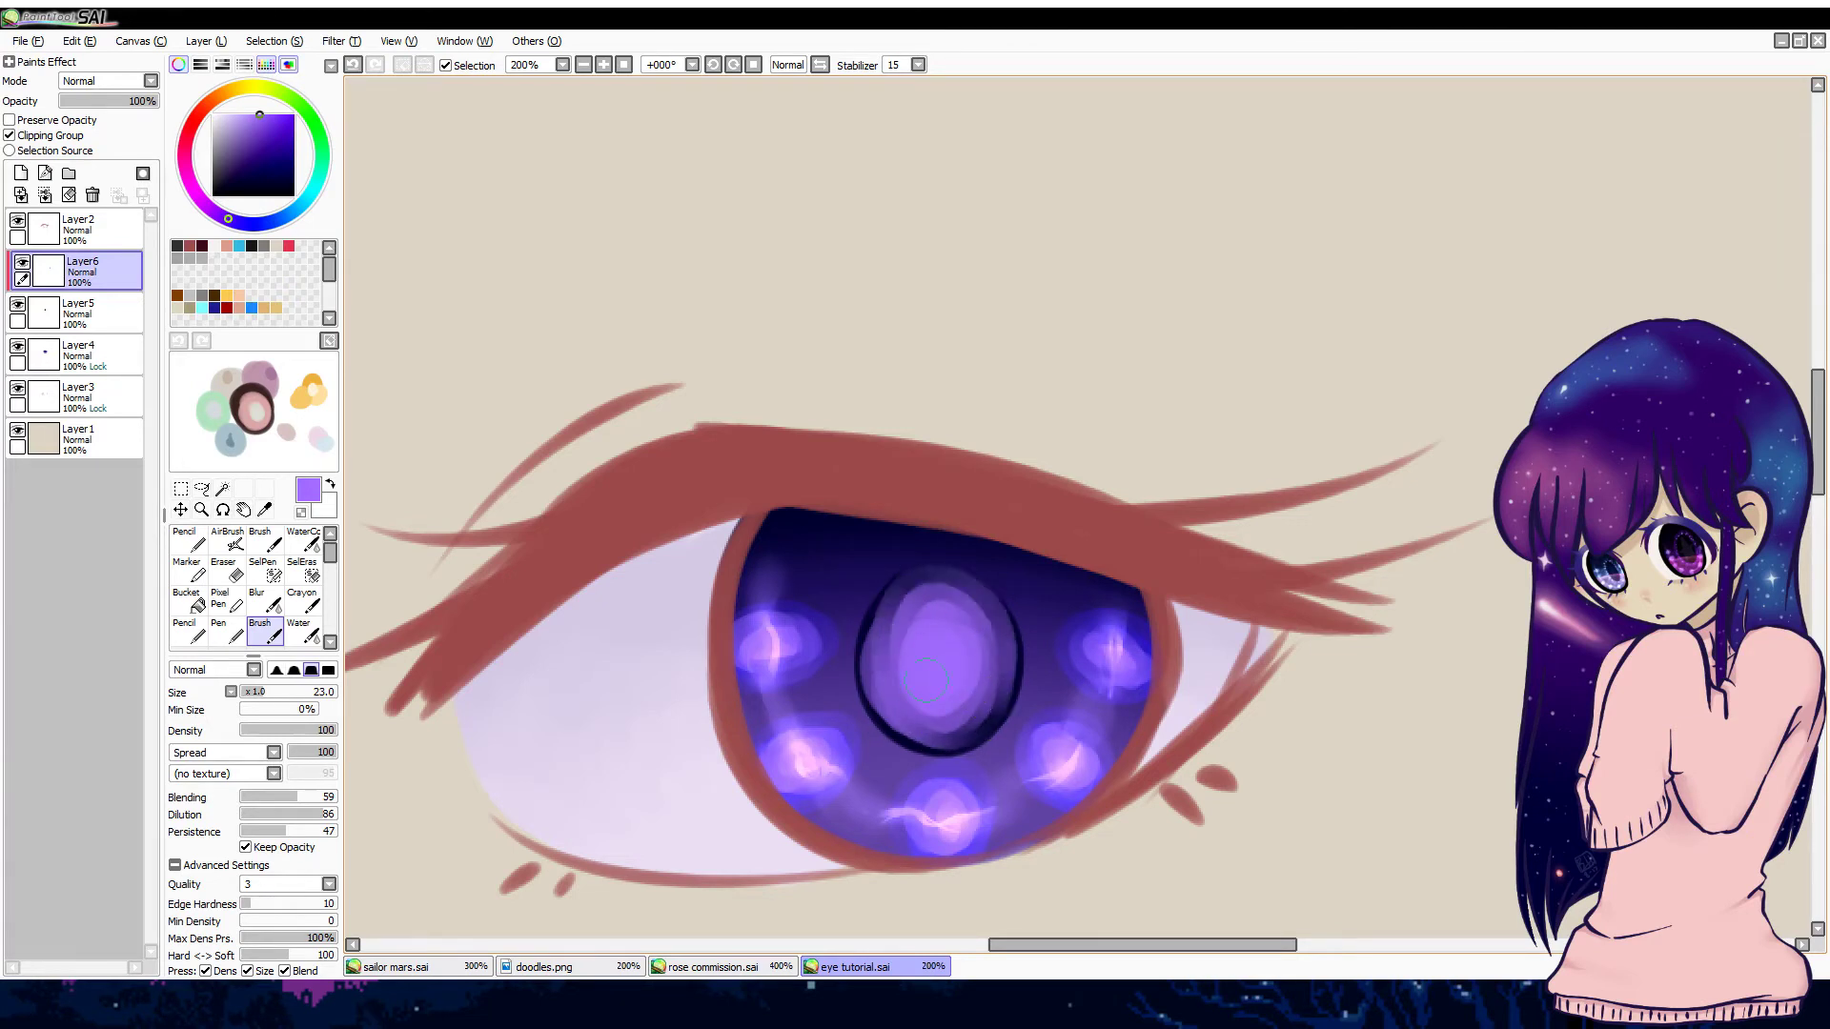
Step: Widen the light purple oval toward the pupil rim and erase a touch at its upper-left edge
left_click(1016, 671, "alt")
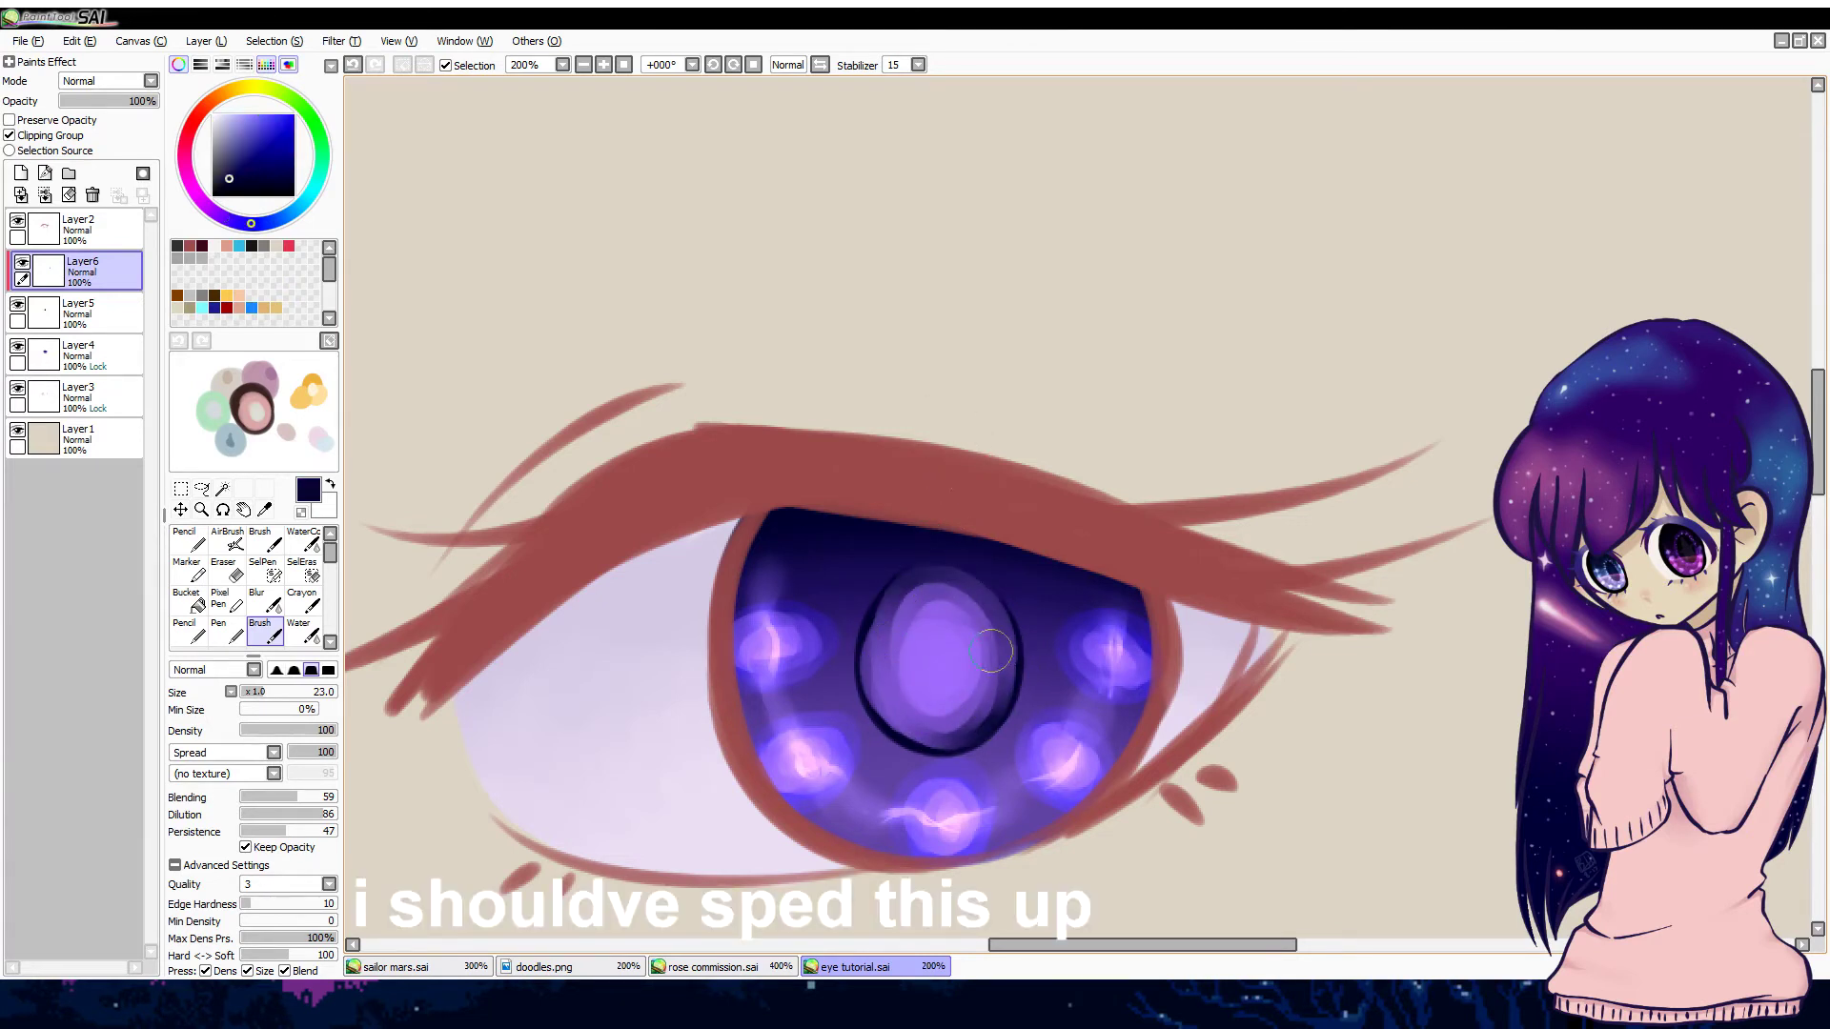
key("ctrl+z")
left_click(939, 661, "alt")
mouse_move(930, 591)
left_mouse_down()
mouse_move(996, 621)
mouse_move(975, 598)
mouse_move(988, 699)
mouse_move(965, 591)
mouse_move(887, 620)
mouse_move(867, 668)
mouse_move(949, 581)
mouse_move(922, 580)
mouse_move(990, 643)
mouse_move(988, 715)
mouse_move(953, 735)
mouse_move(893, 722)
mouse_move(867, 676)
mouse_move(921, 746)
left_mouse_up()
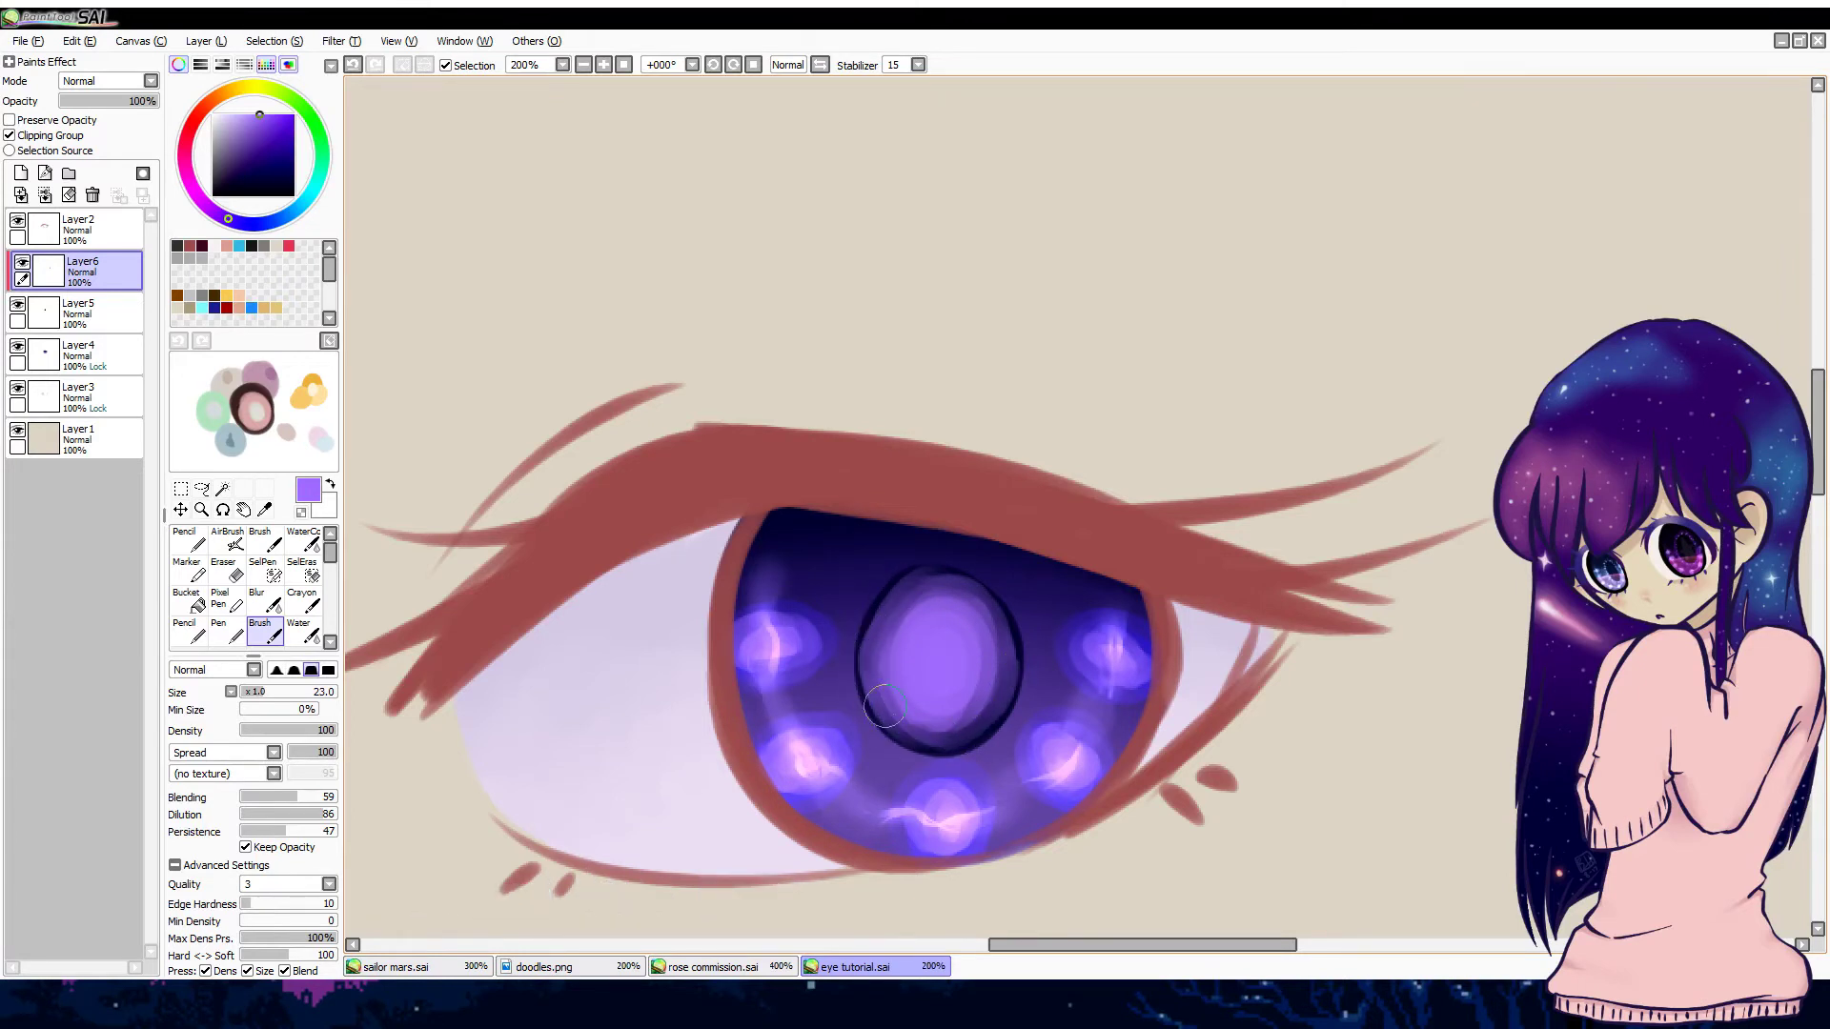
left_click(223, 631)
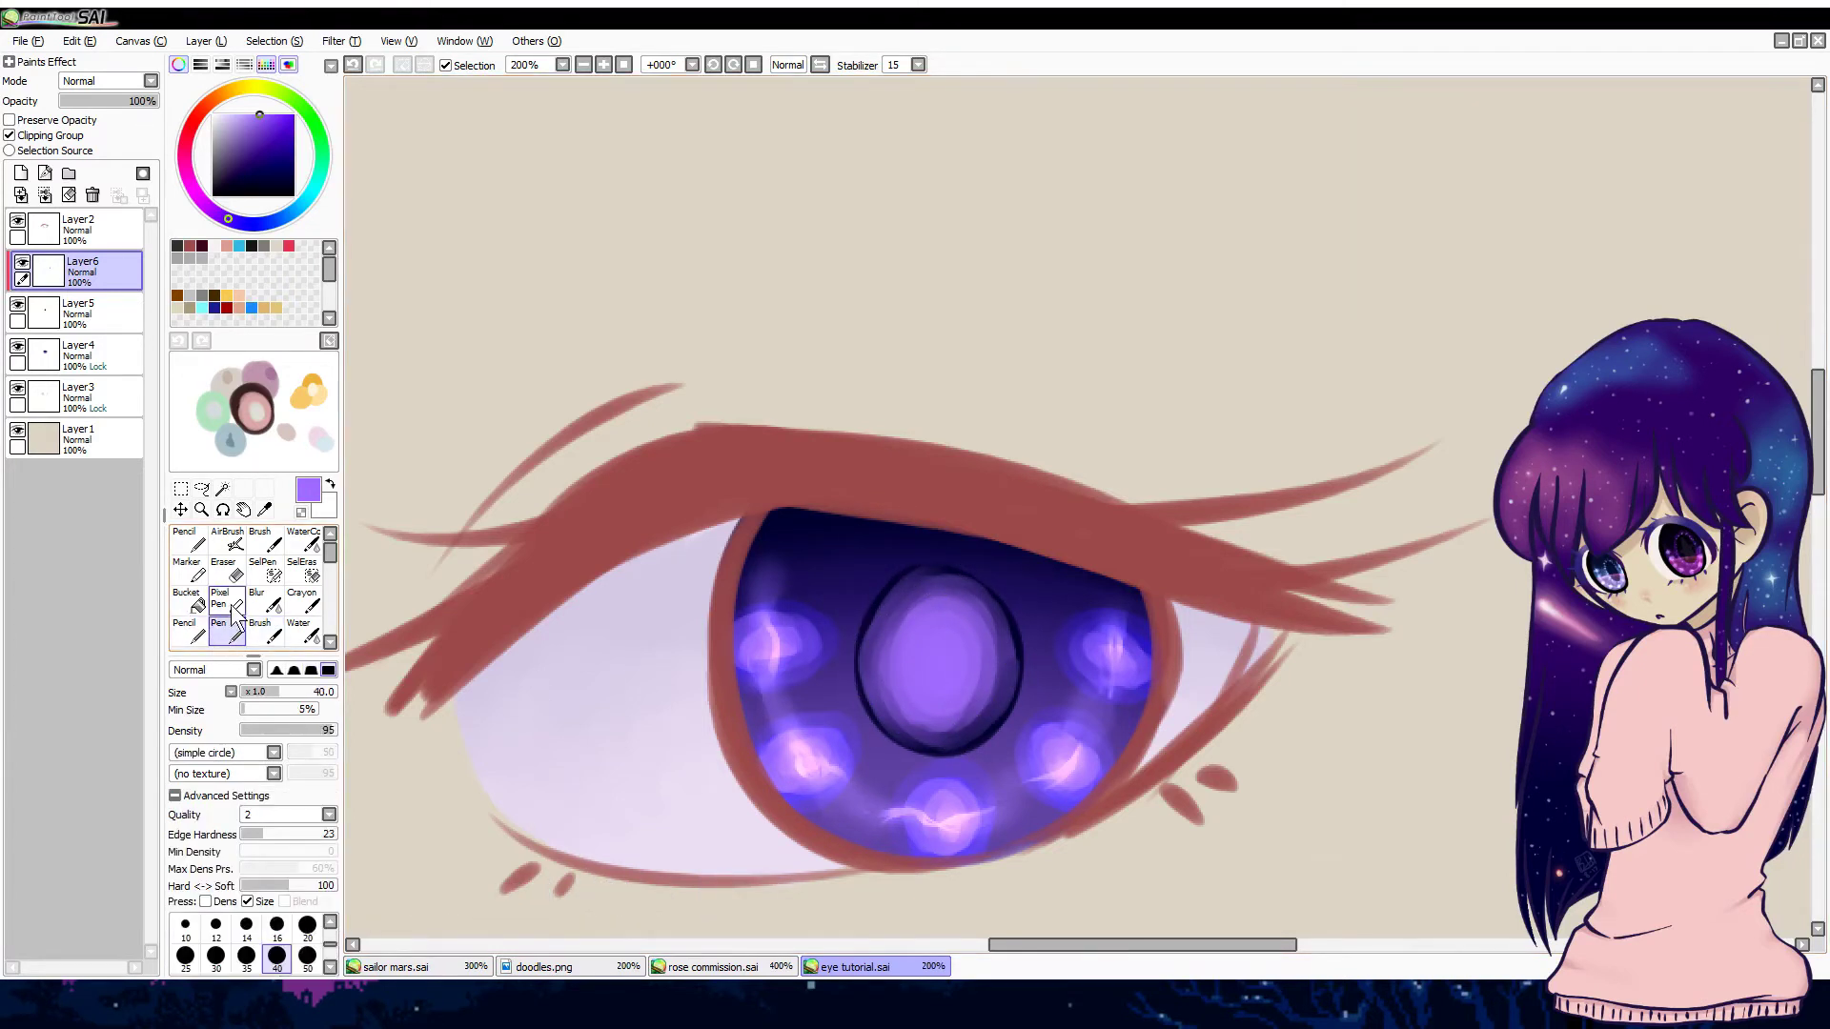
key("e")
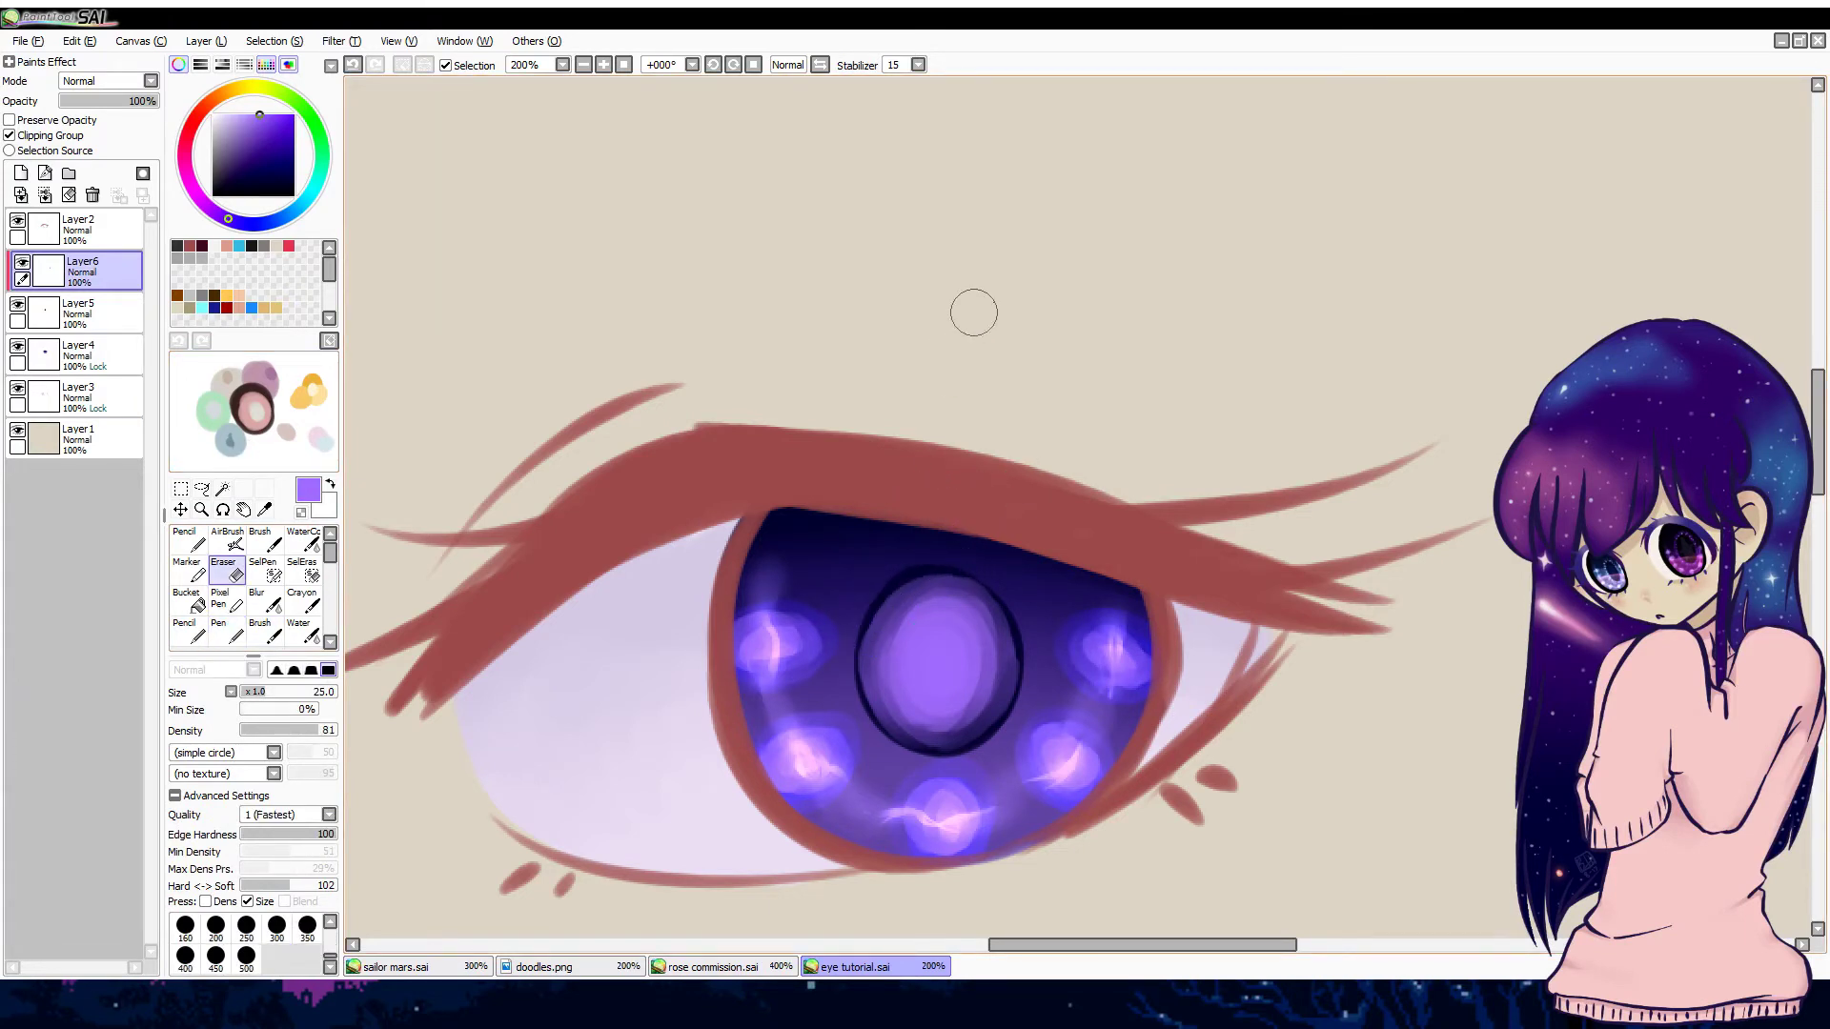
key("ctrl+z")
left_click_drag(872, 576, 877, 590)
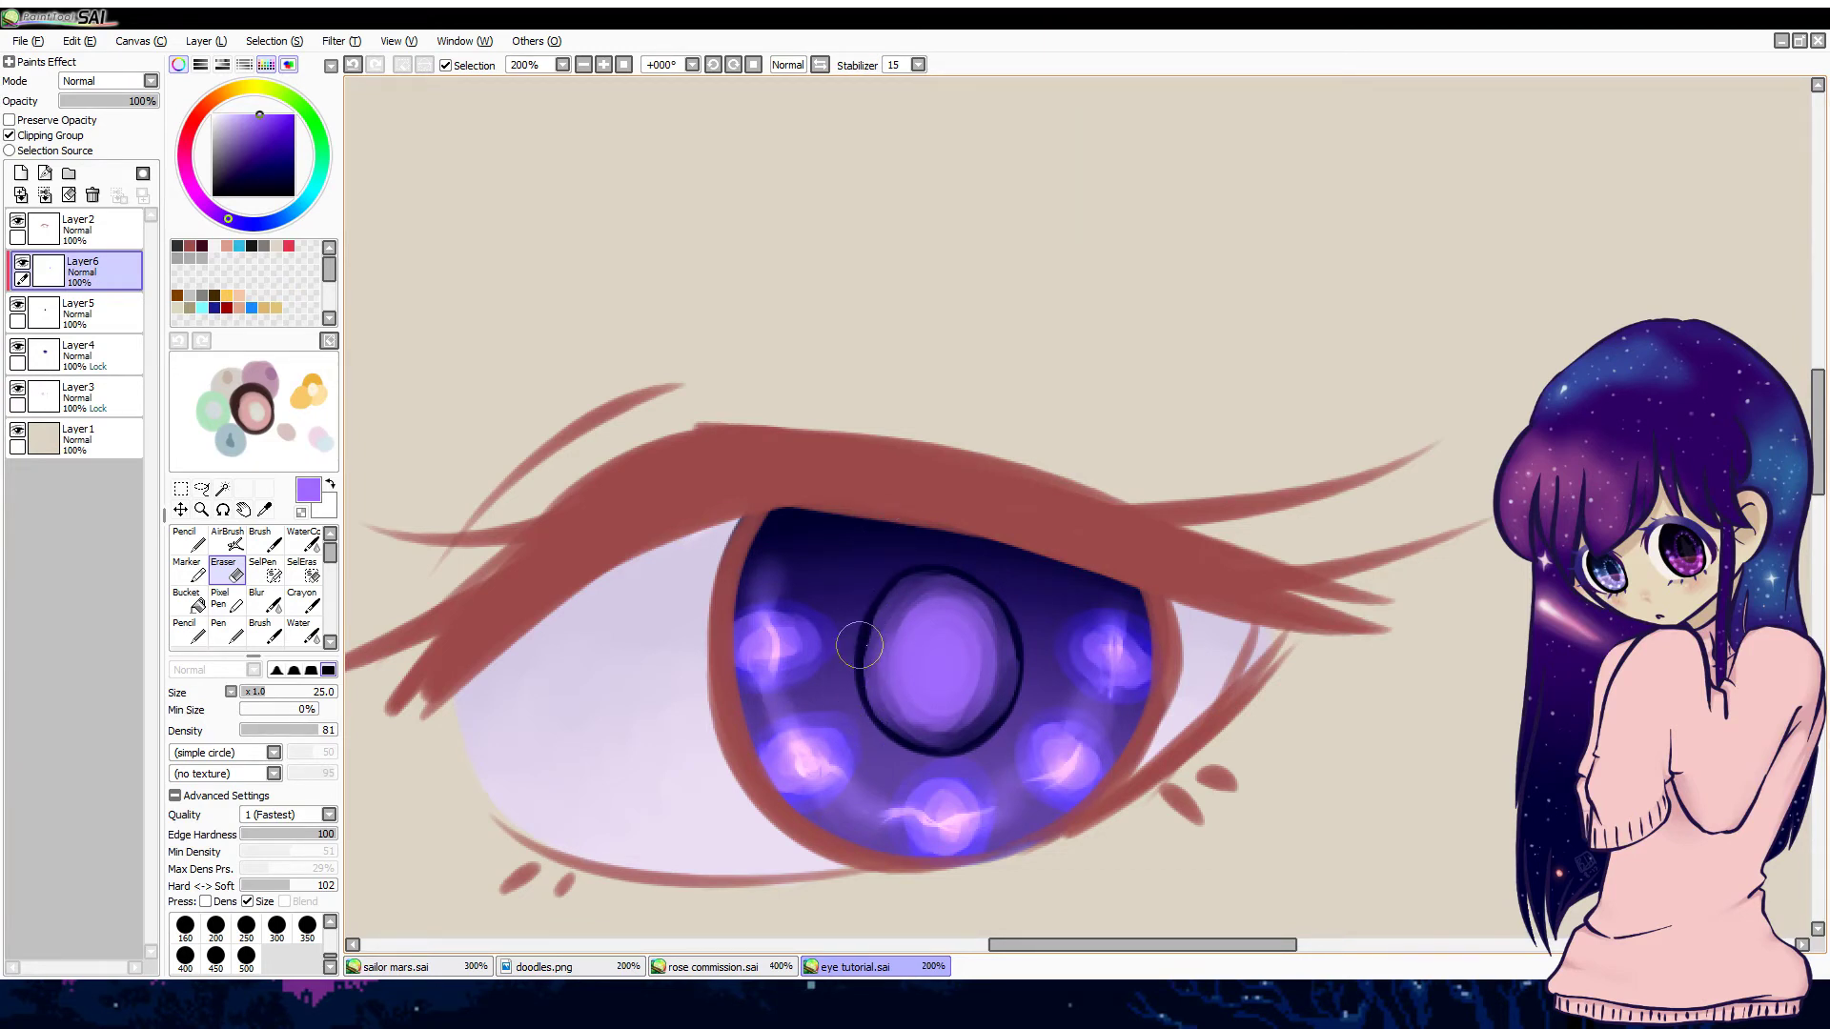
key("e")
left_click(265, 632)
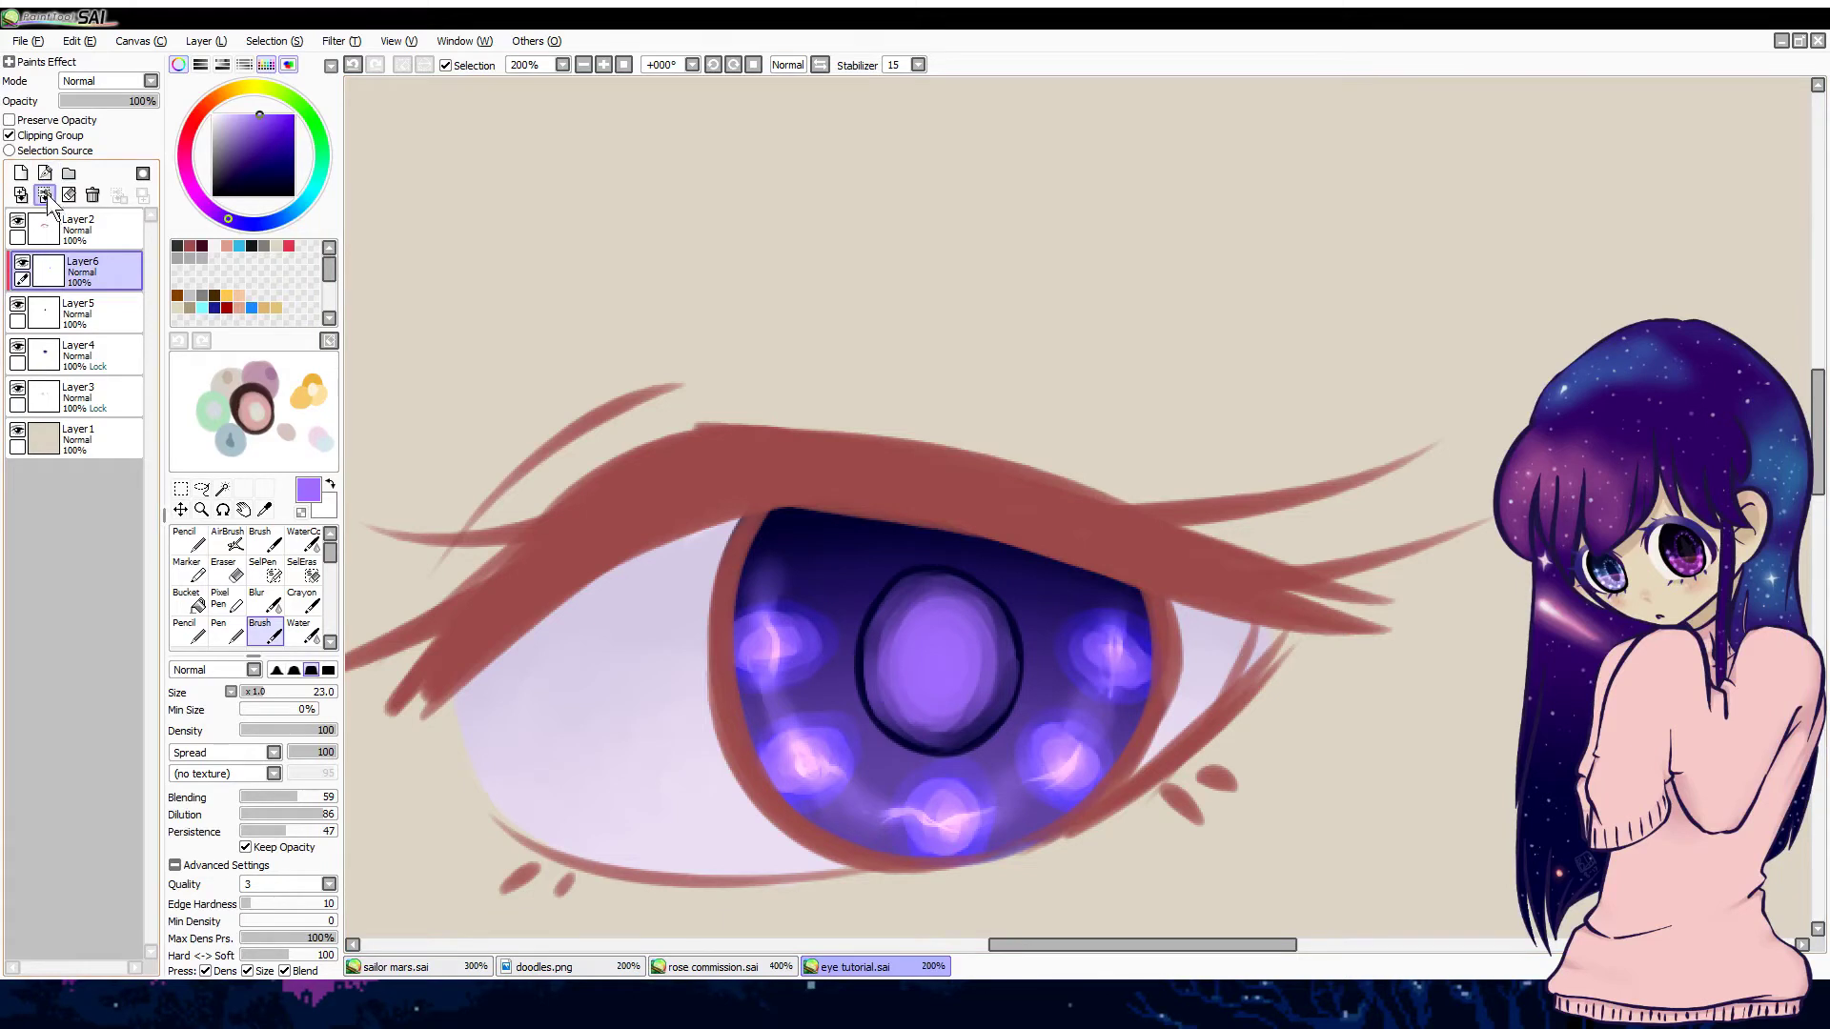
Step: Paint a light pink highlight into the pupil's centre with the Pen
left_click(774, 648, "alt")
key("n")
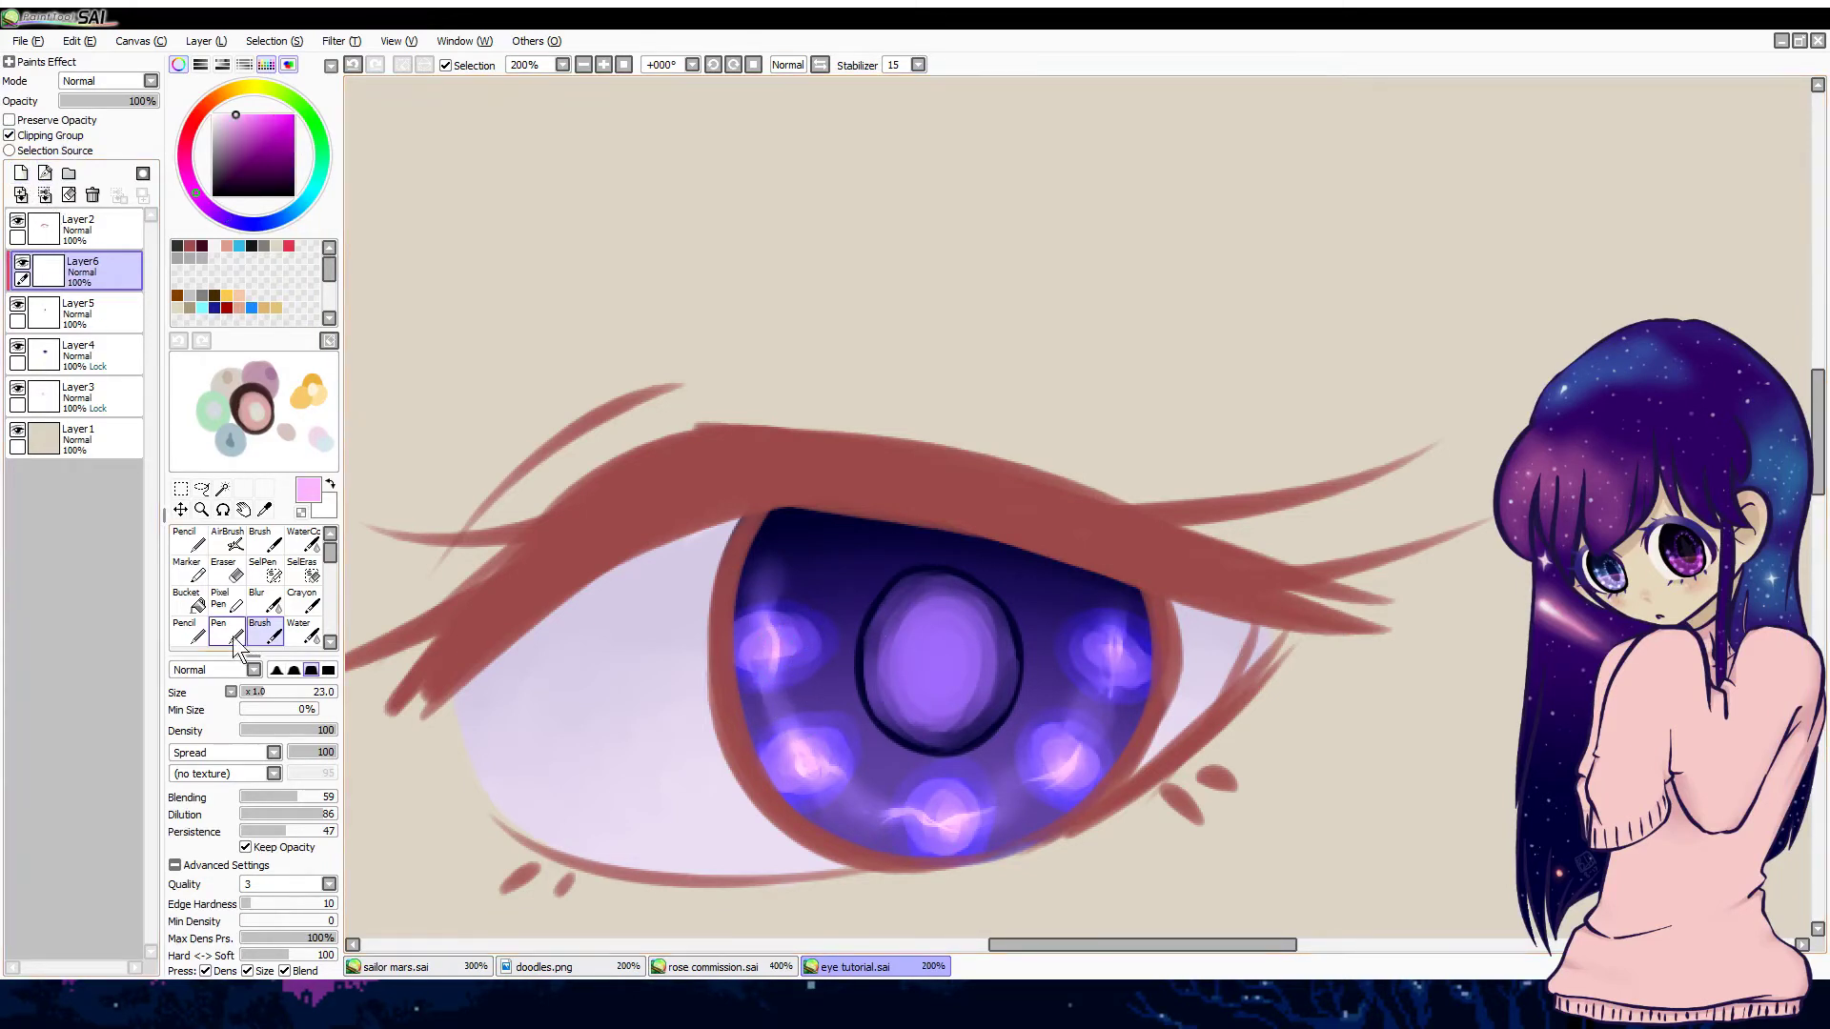
left_click_drag(937, 637, 938, 679)
key("ctrl+space")
left_click(939, 675)
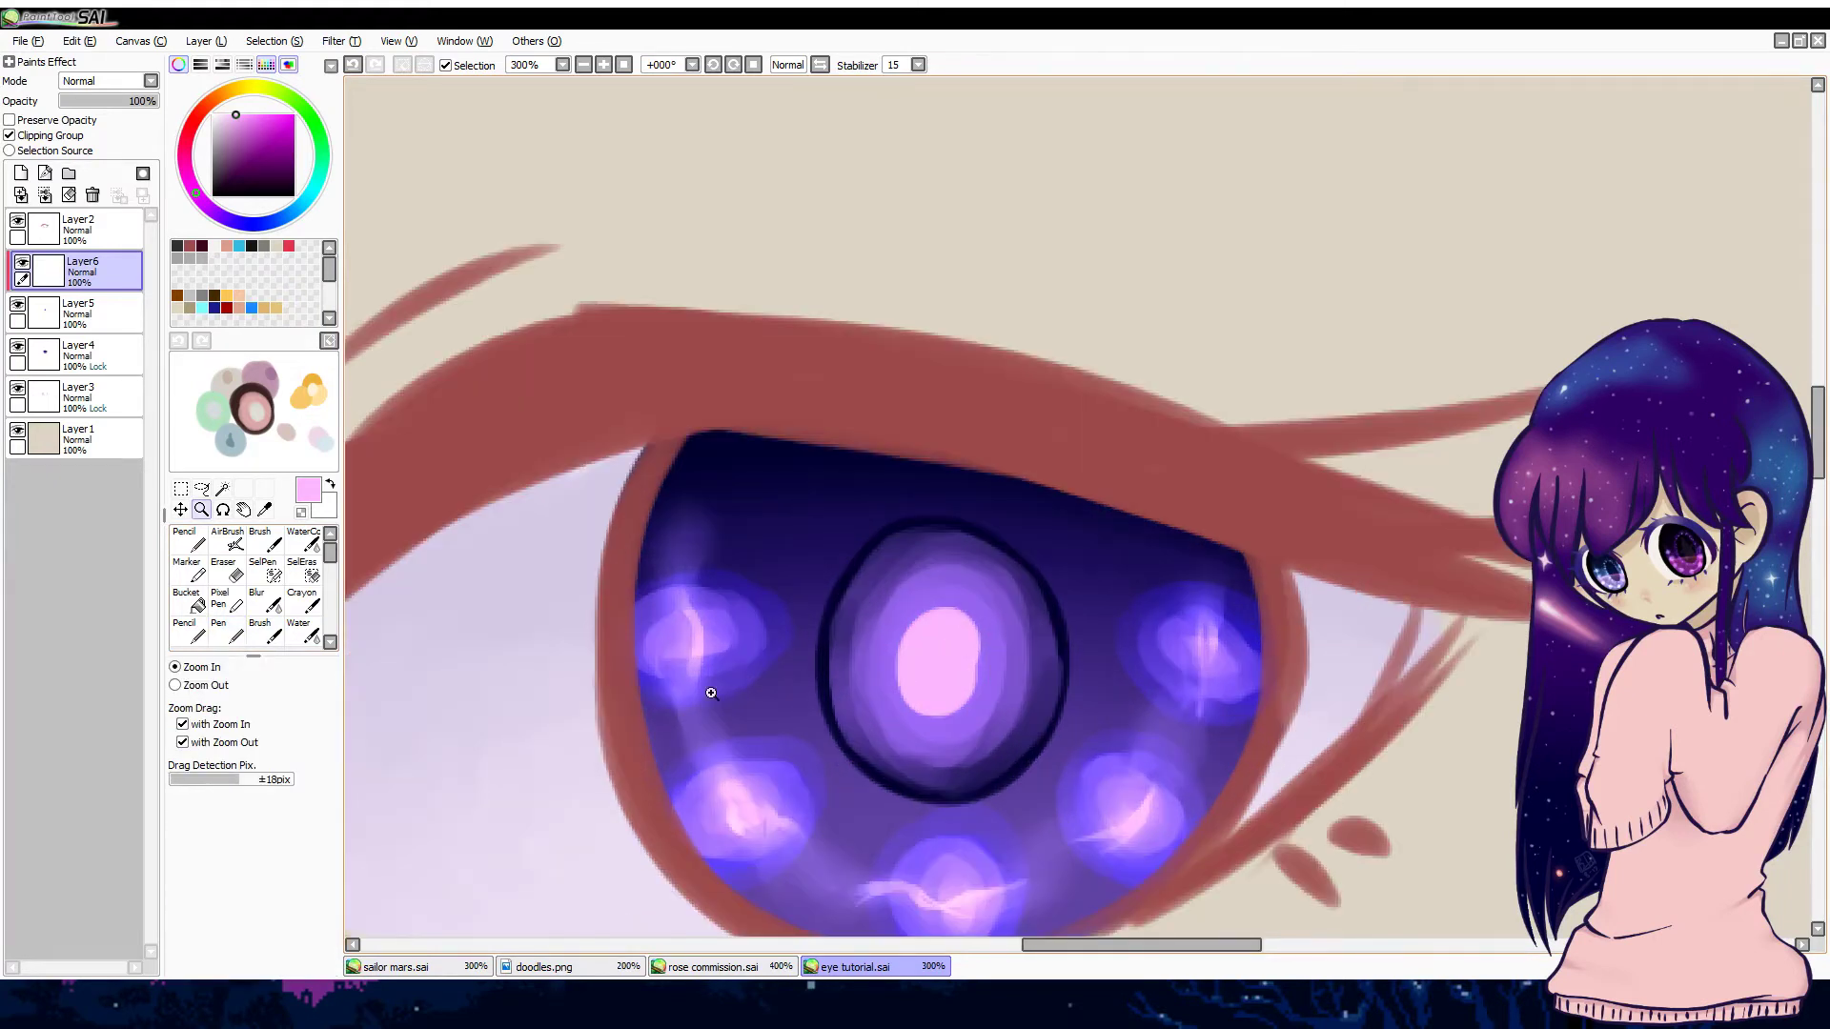
key("ctrl+z")
mouse_move(930, 661)
left_mouse_down()
mouse_move(957, 632)
mouse_move(968, 695)
mouse_move(958, 606)
mouse_move(940, 599)
mouse_move(905, 651)
mouse_move(926, 625)
mouse_move(940, 662)
left_mouse_up()
Step: Blend the pink core into the surrounding purple with the soft brush and check it at 100%
left_click(265, 631)
right_click(938, 606)
right_click(938, 672)
right_click(938, 645)
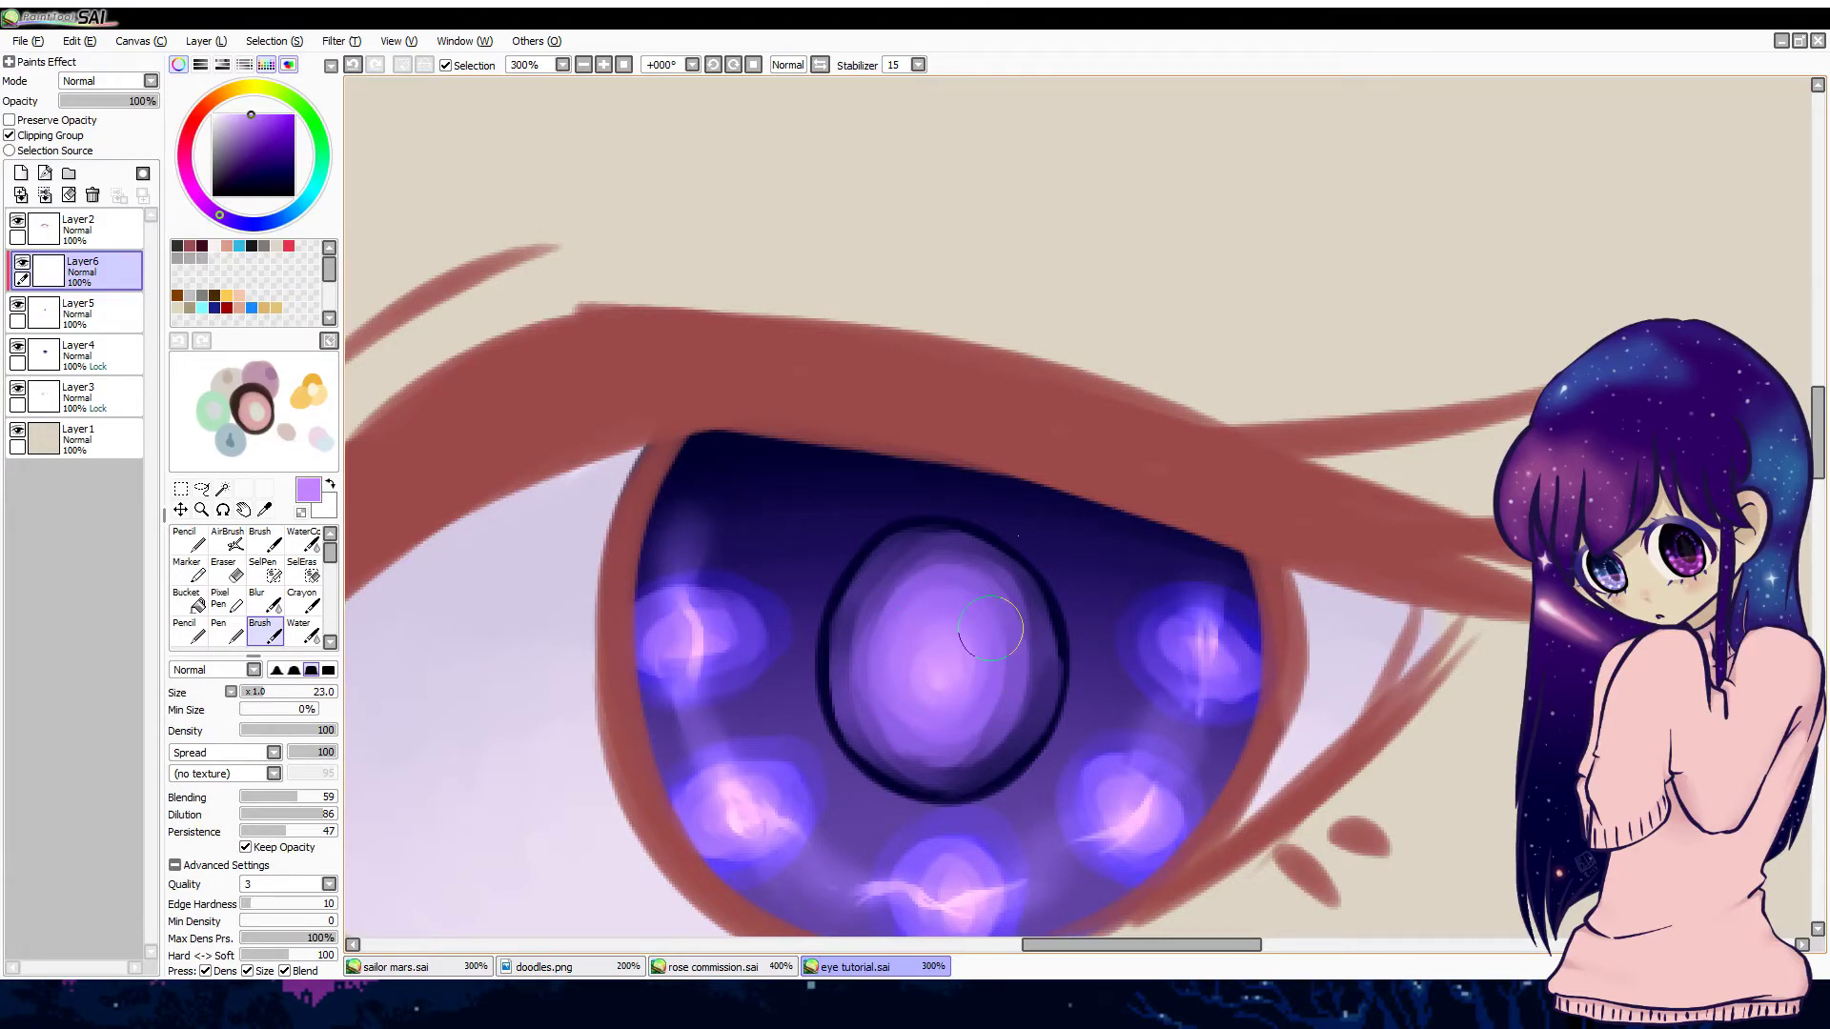
left_click(584, 65)
left_click(584, 65)
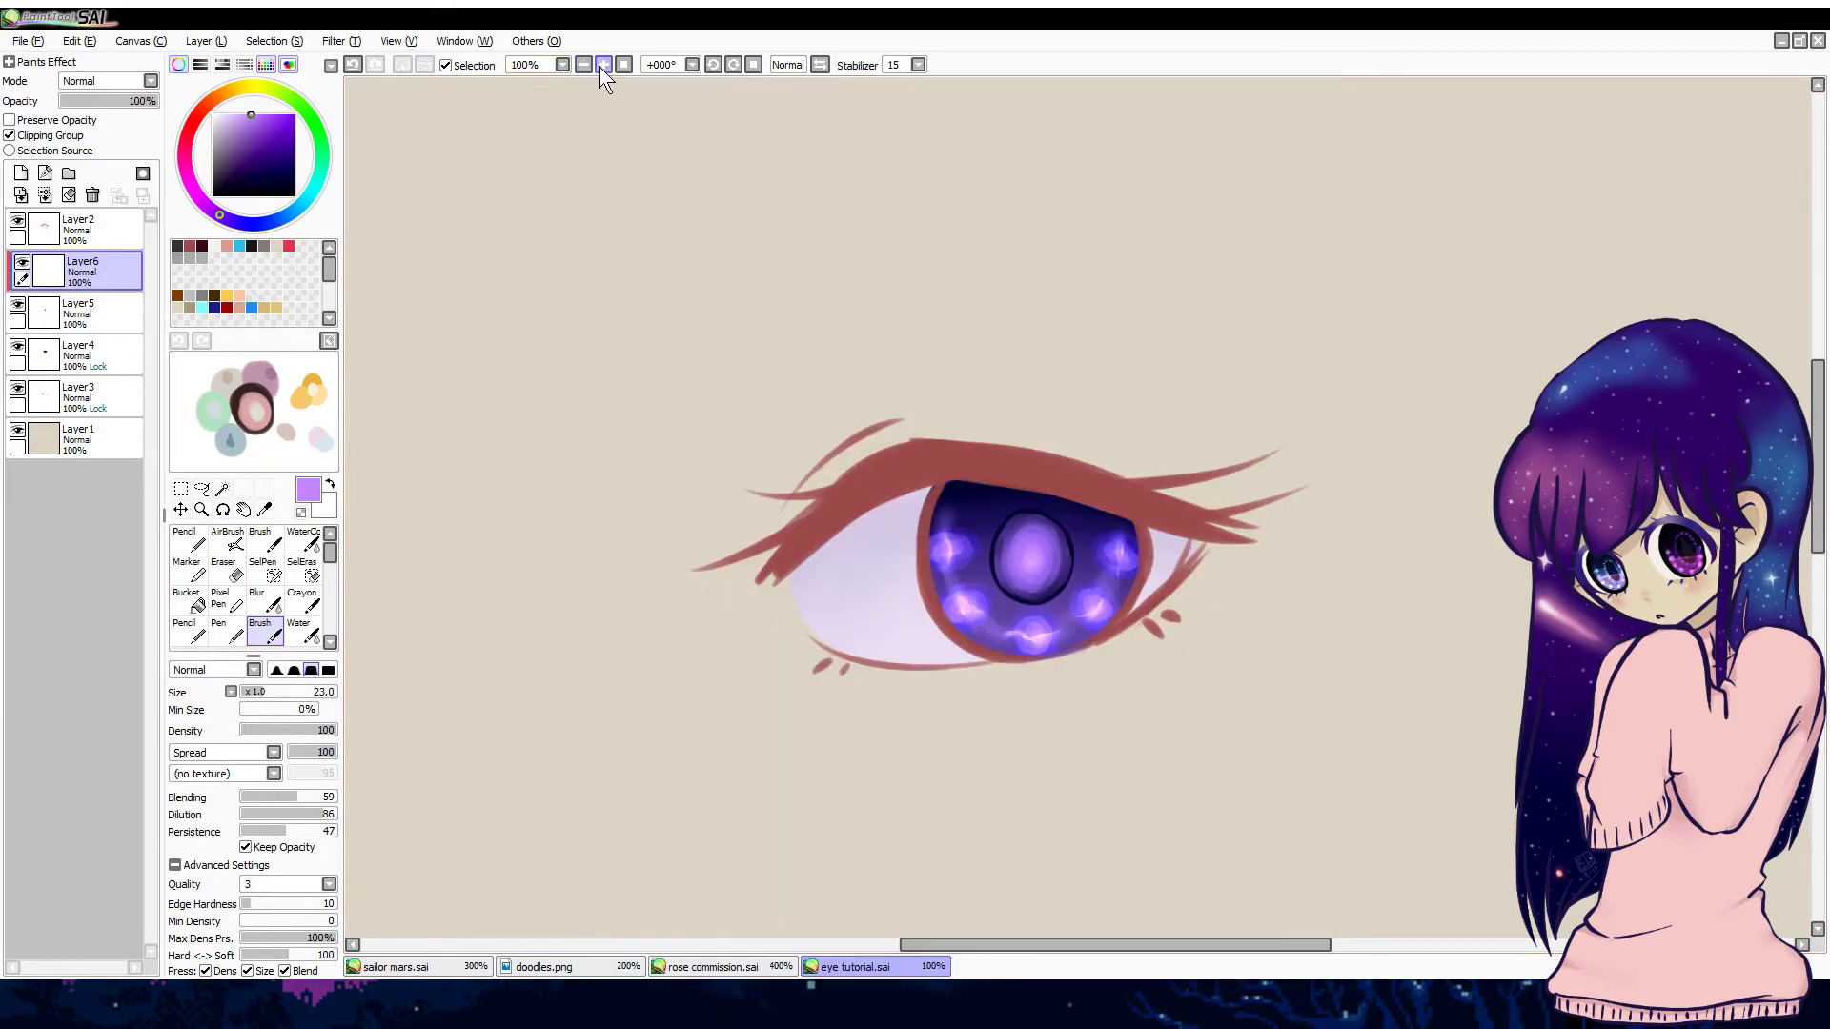
left_click(602, 66)
left_click(584, 64)
left_click(602, 65)
left_click(583, 66)
left_click(602, 65)
left_click(583, 65)
Step: Merge the pupil highlight layer down and add a fresh layer above it
left_click(603, 65)
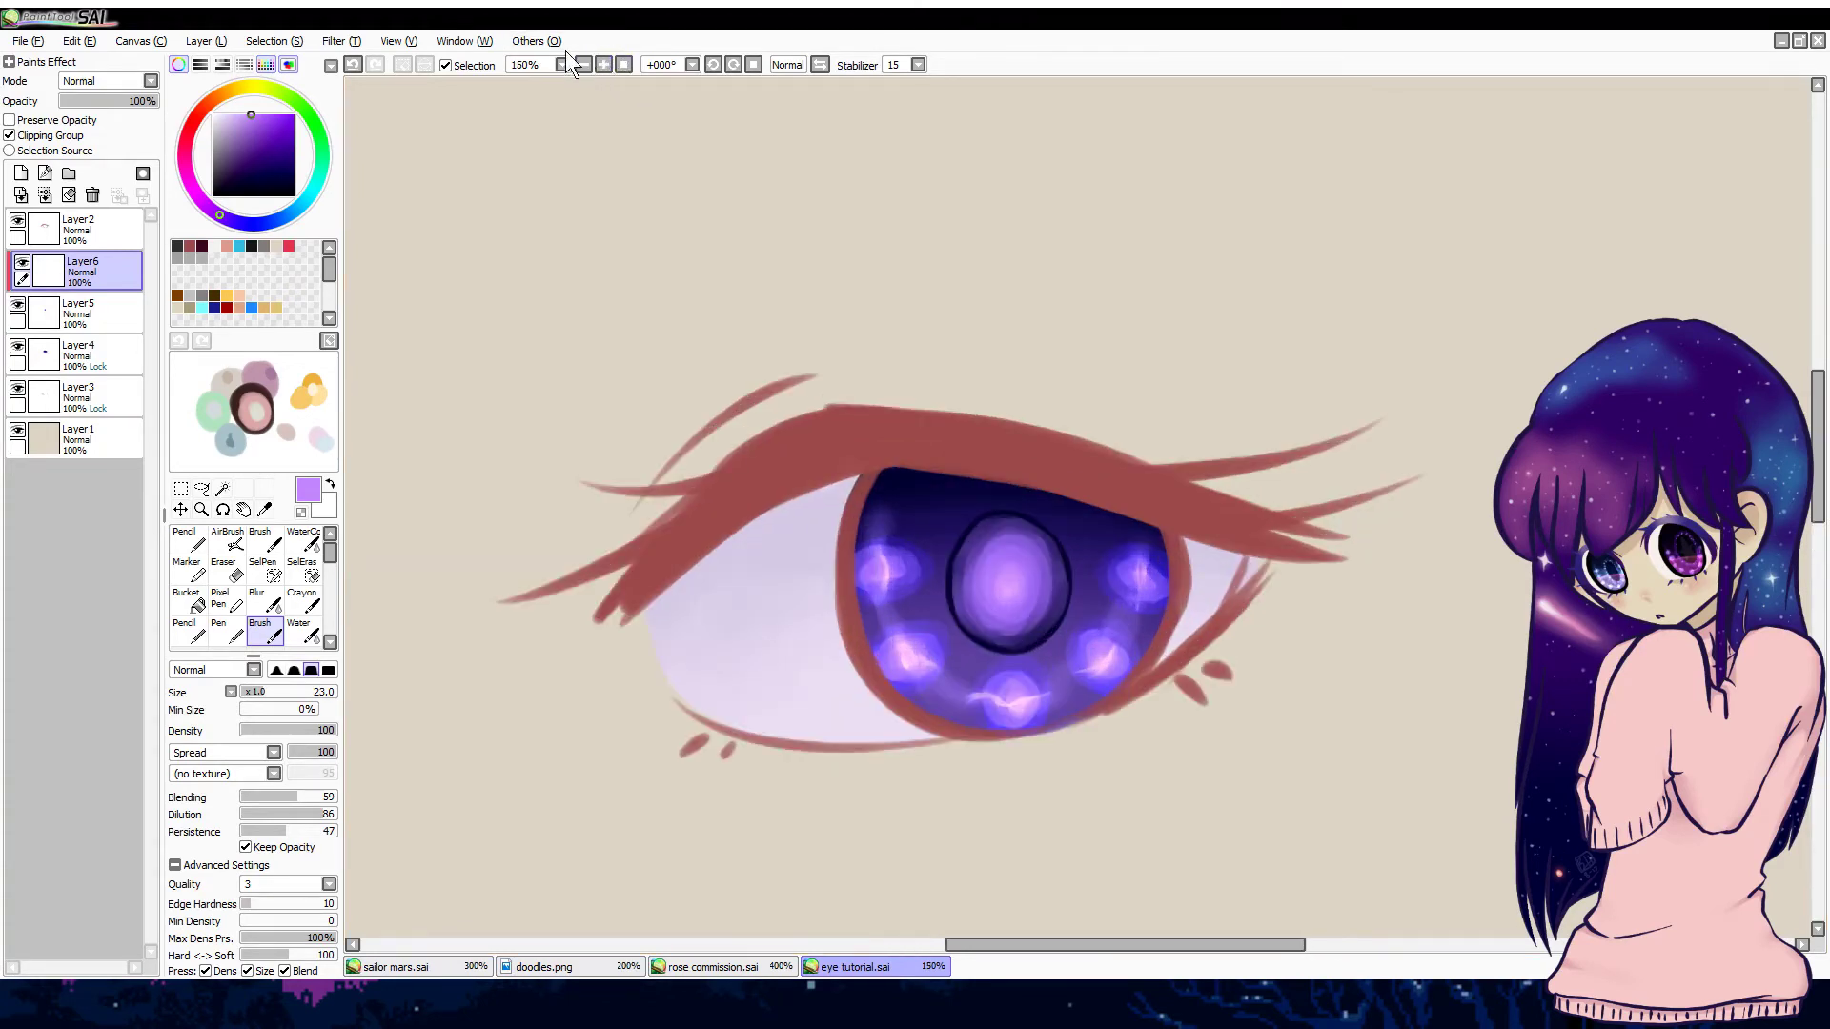
left_click(45, 195)
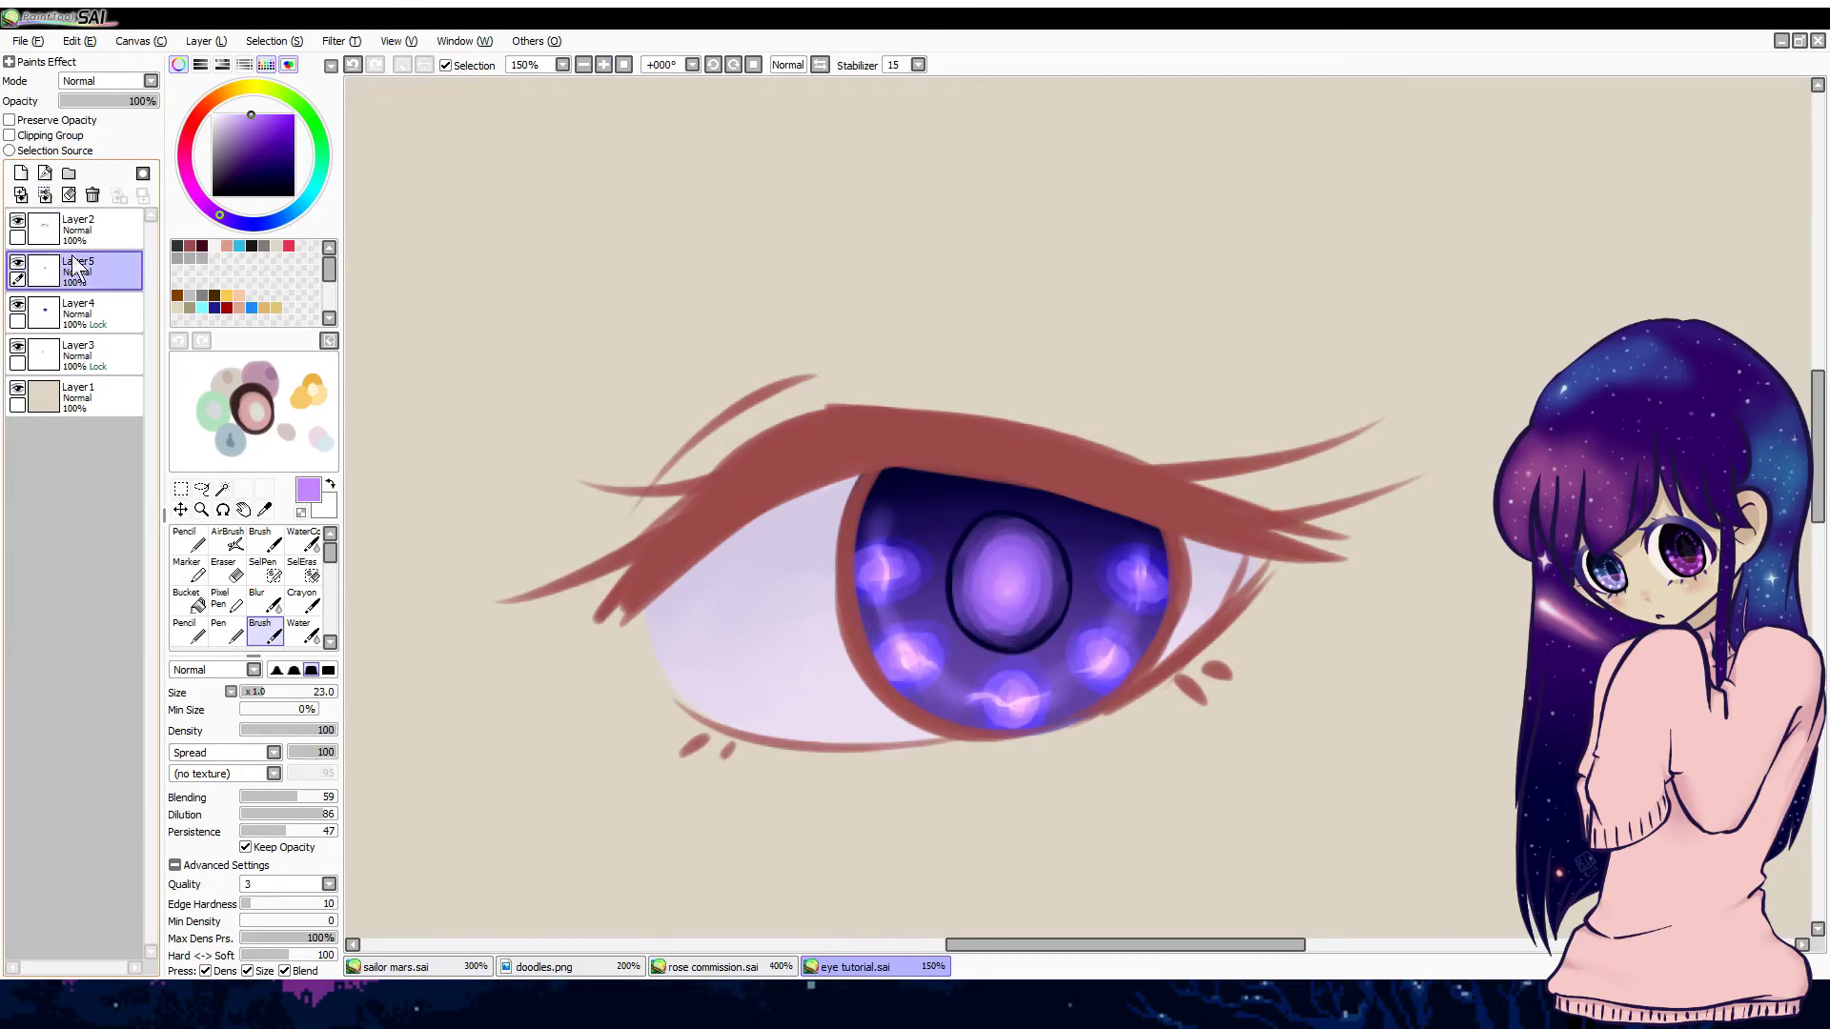
left_click(44, 174)
left_click(232, 630)
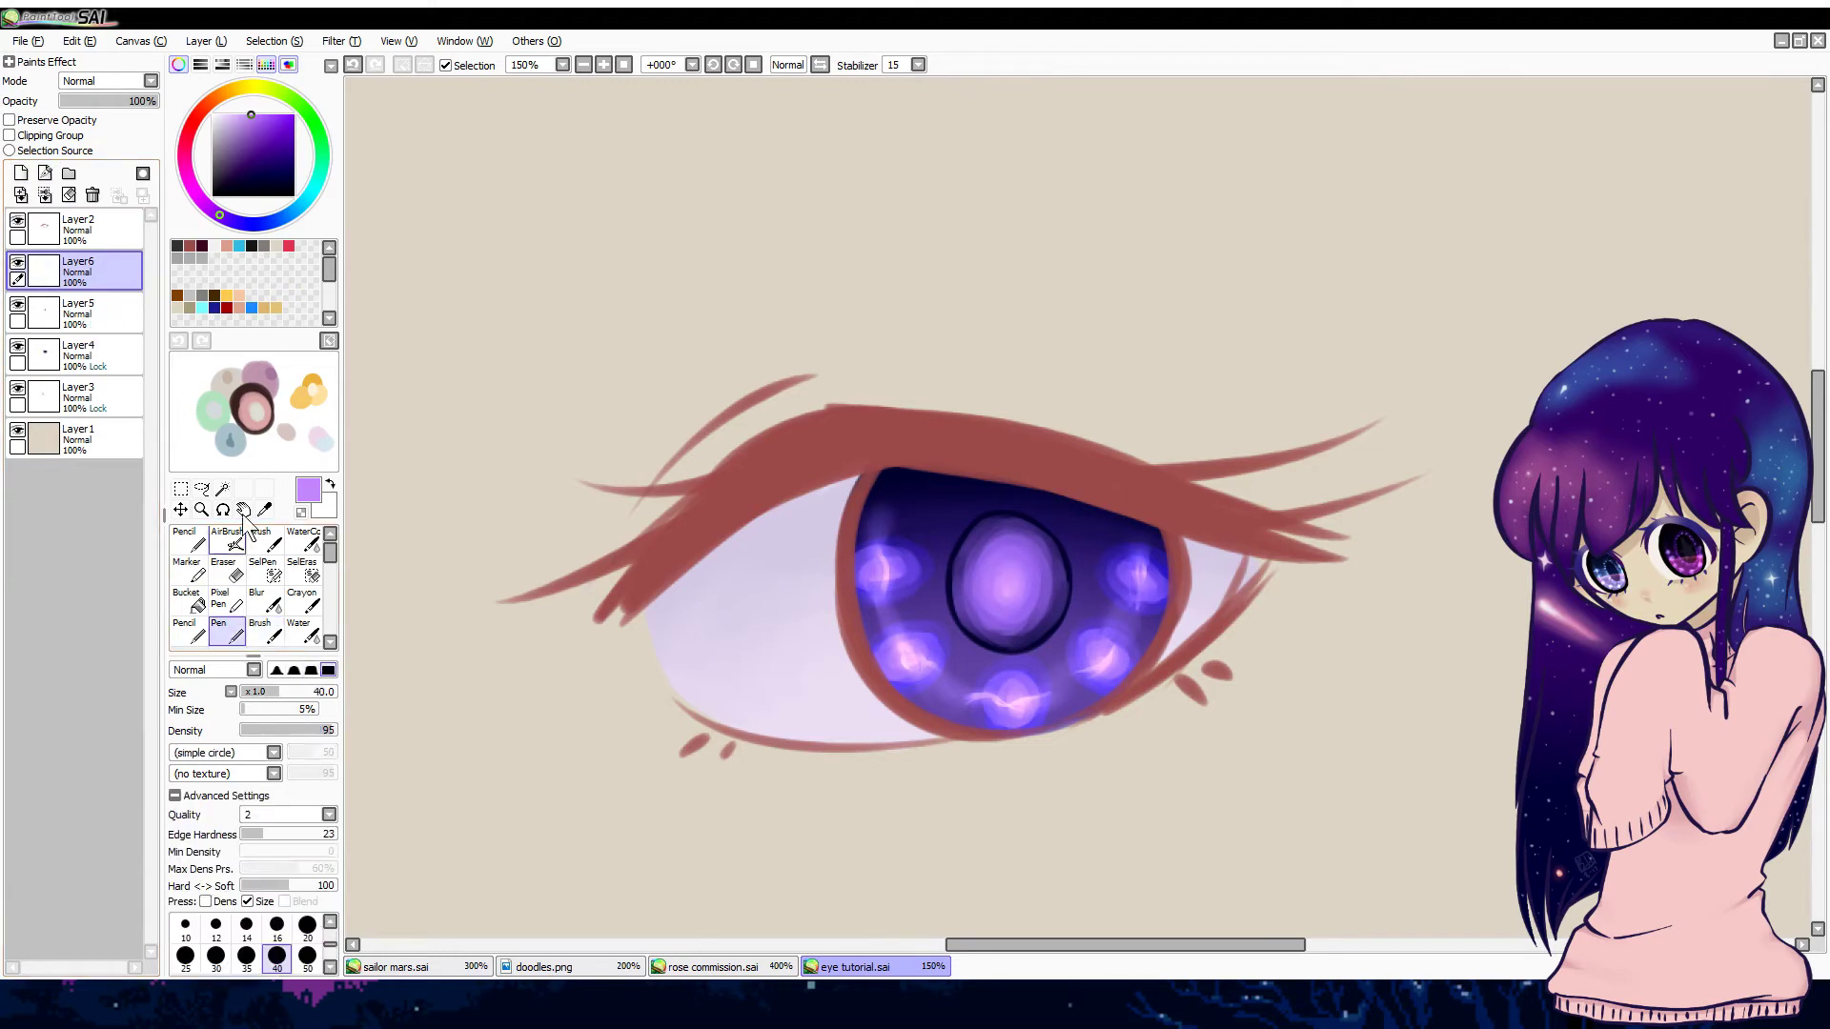
Step: Clip the new layer, set it to Luminosity, and pick a light green
left_click(78, 141)
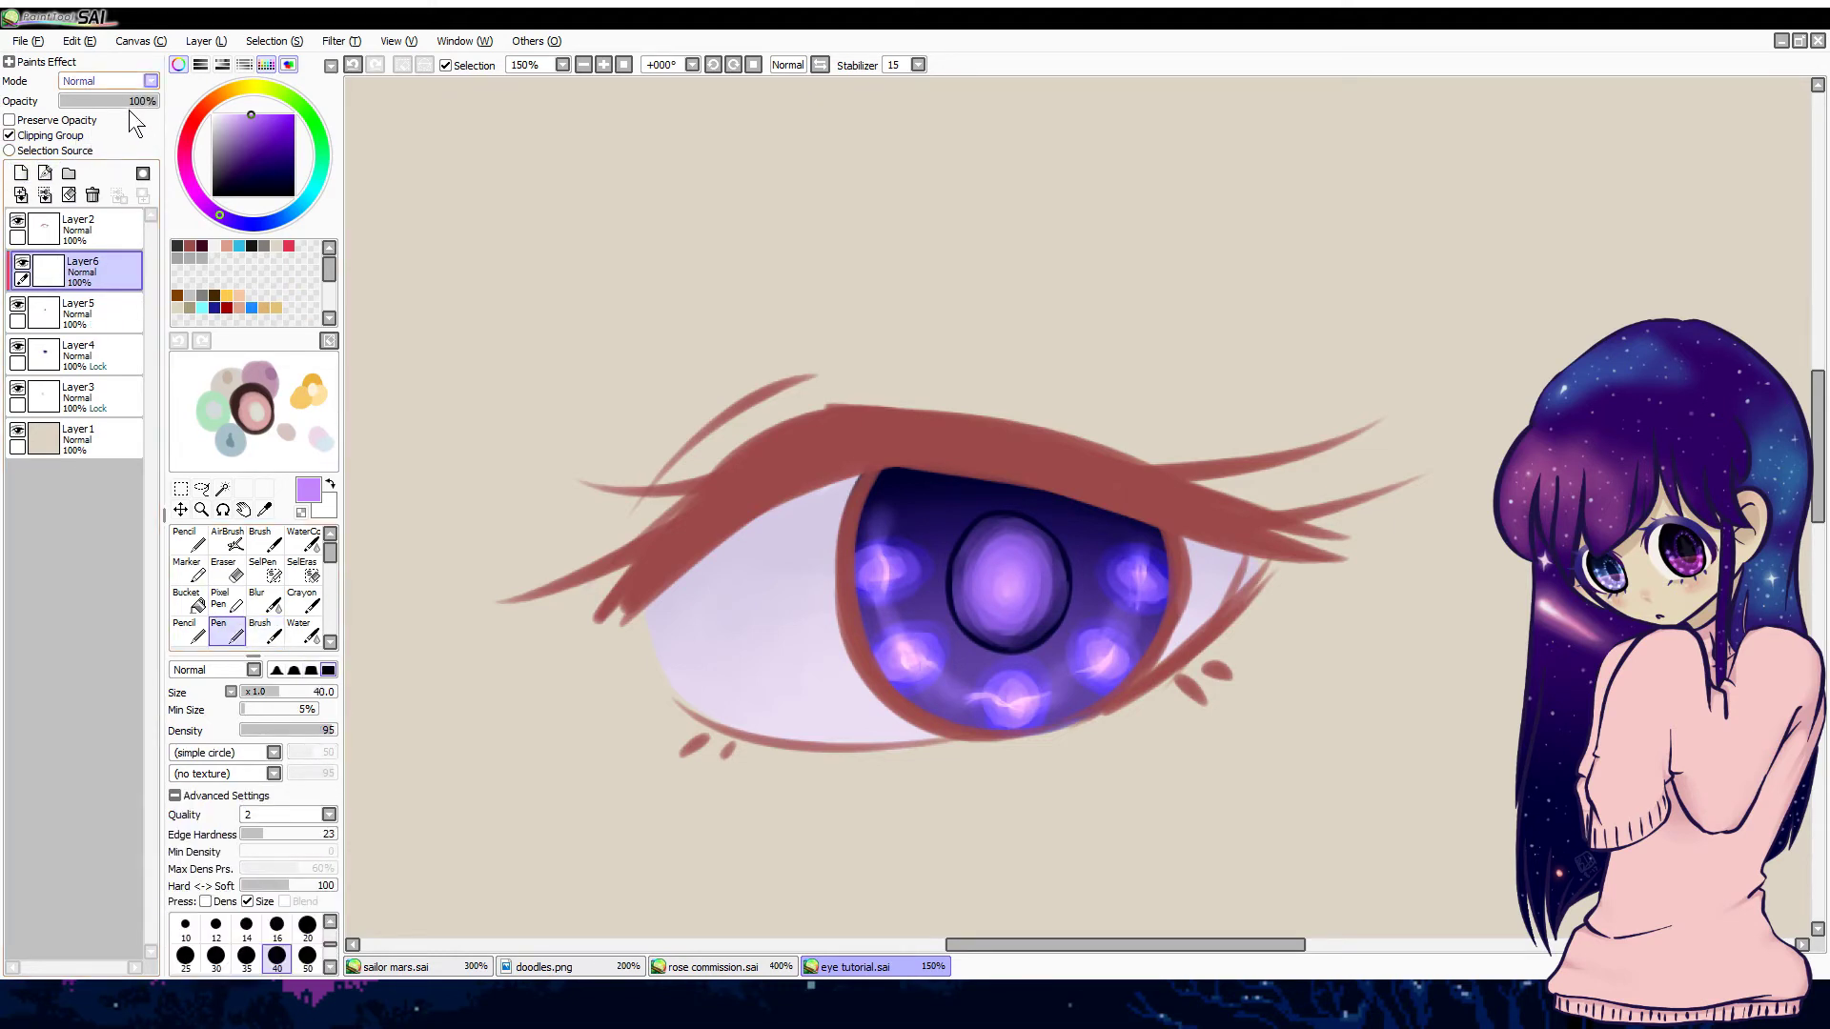
left_click(114, 152)
left_click(279, 92)
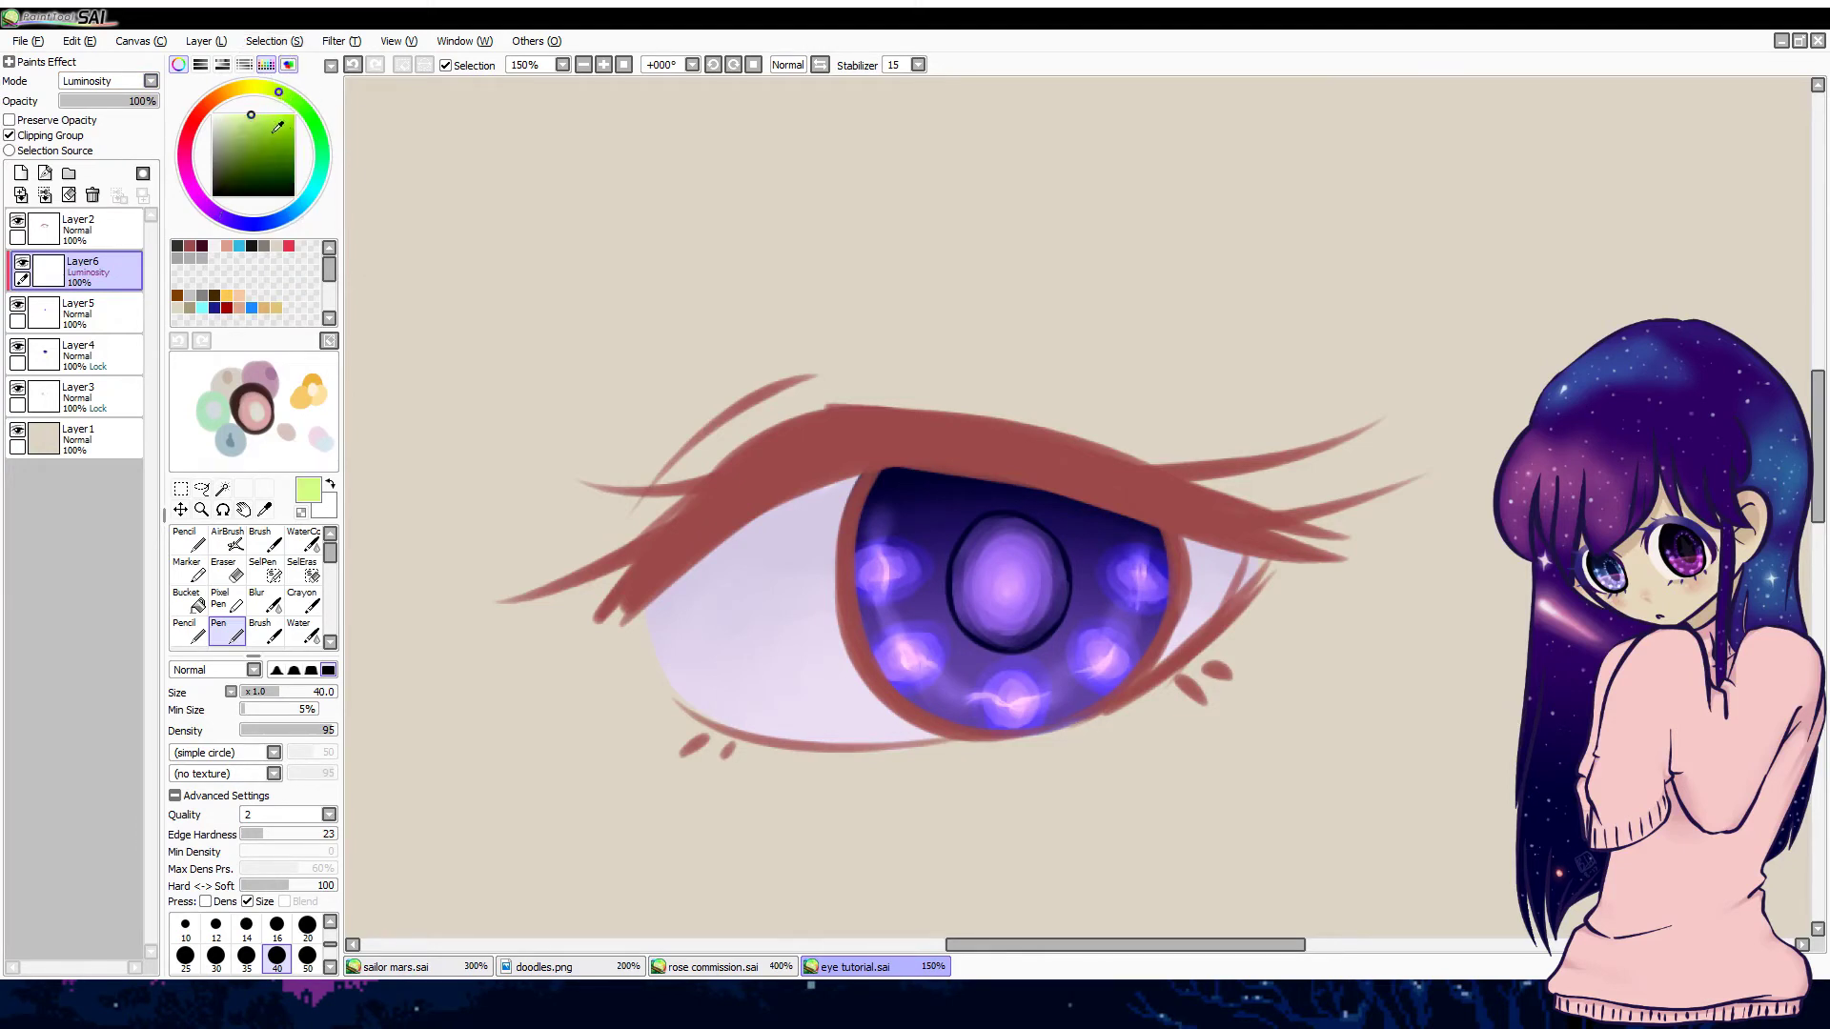
left_click(274, 147)
left_click_drag(960, 622, 1065, 621)
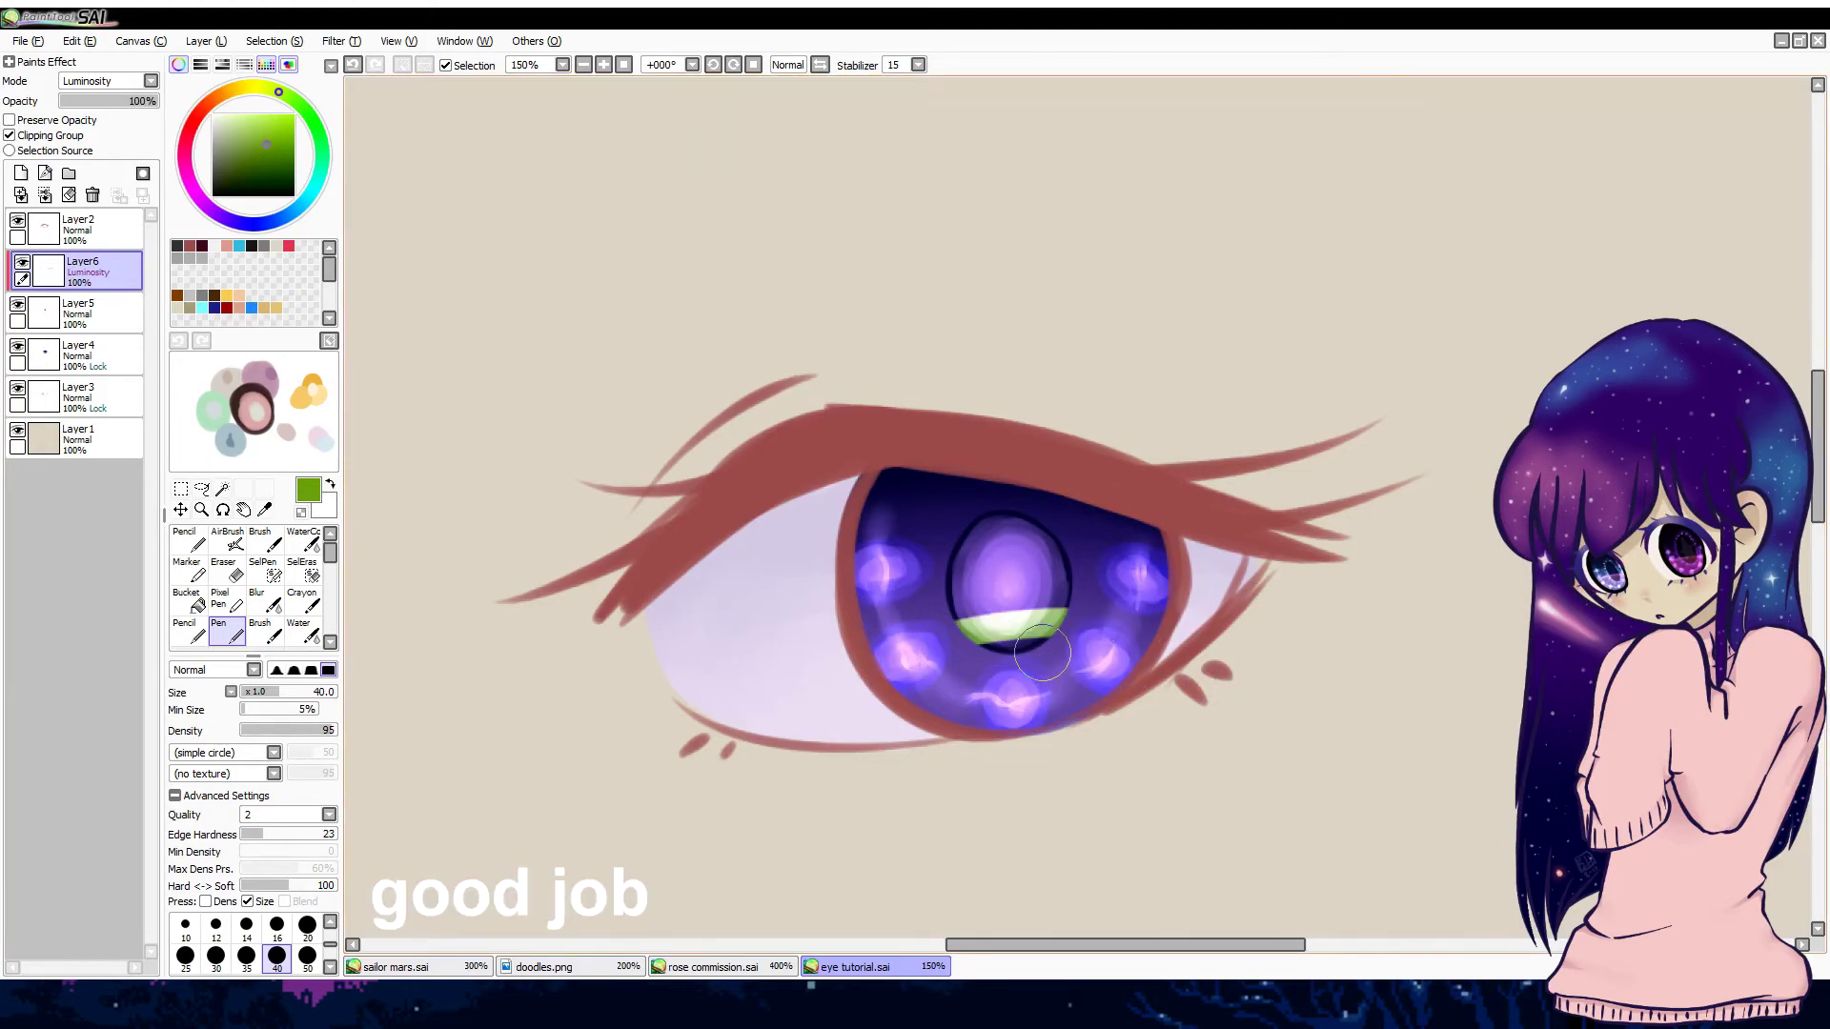
key("ctrl+z")
Step: Merge Layer5 down into Layer4 and paint a green band across the iris on Layer6
left_click(105, 312)
left_click(45, 194)
left_click(114, 272)
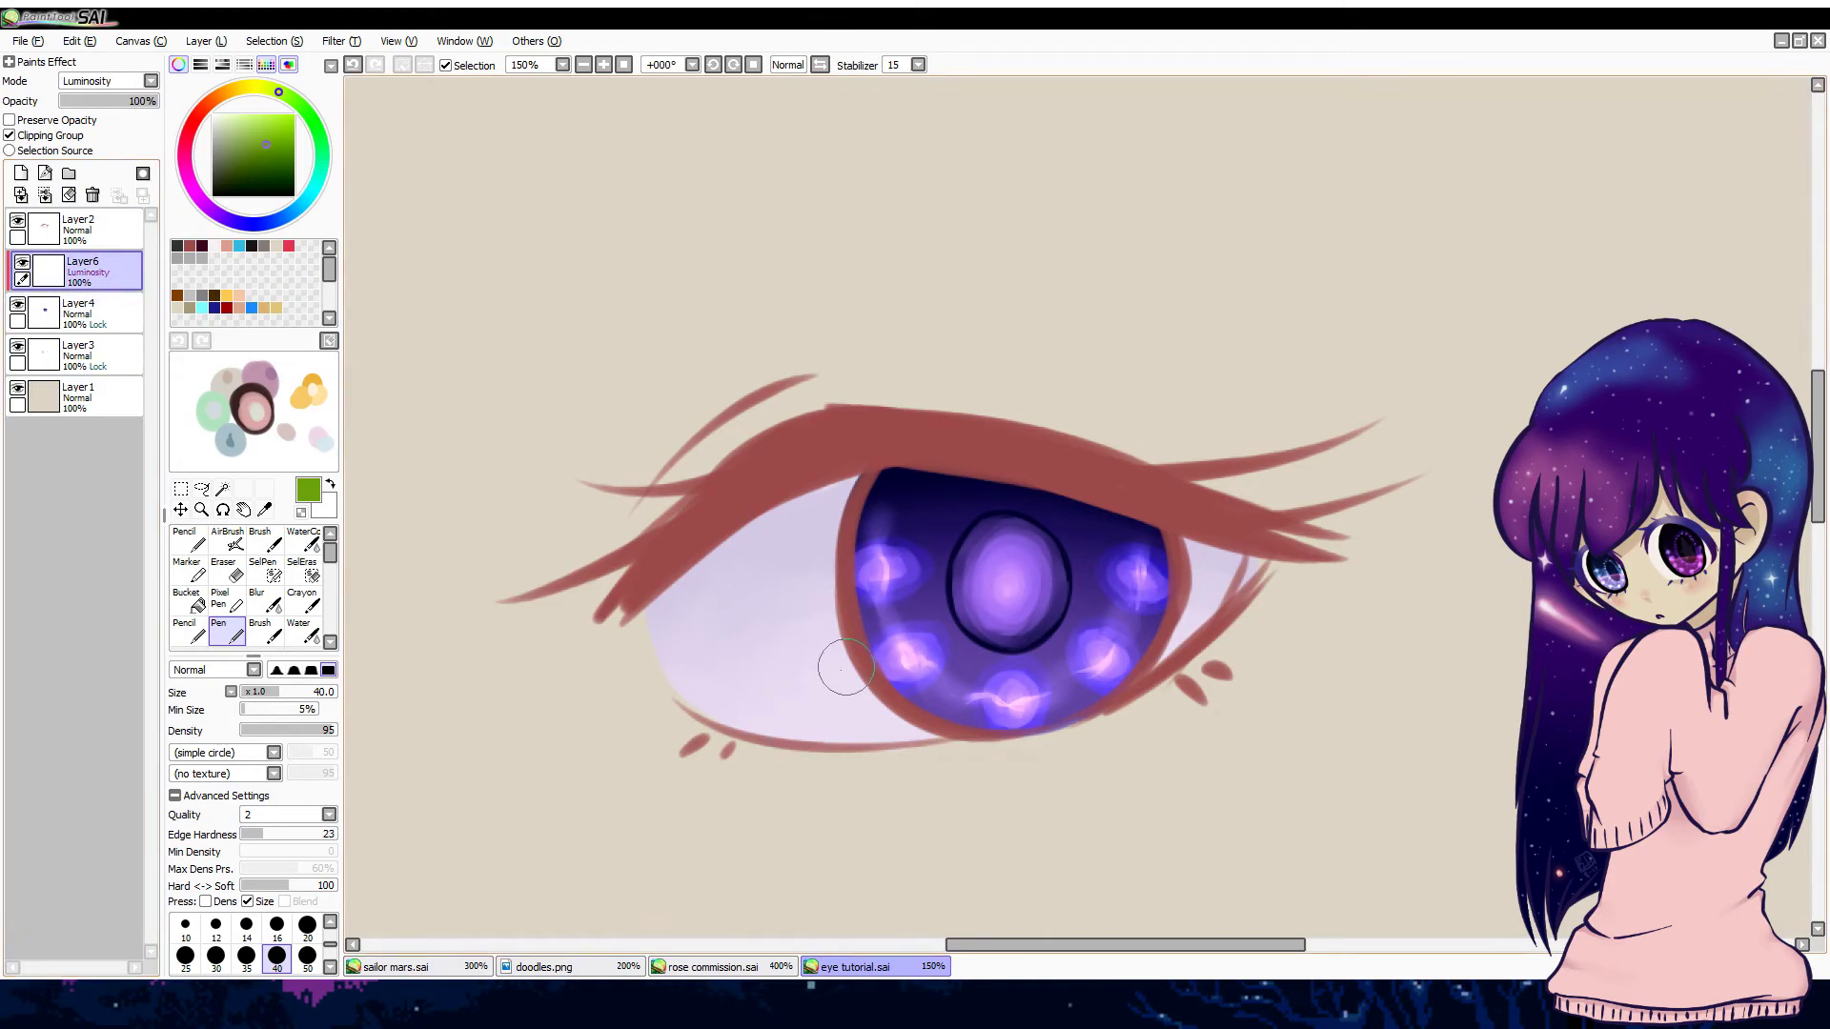
mouse_move(886, 639)
left_mouse_down()
mouse_move(1160, 629)
mouse_move(862, 637)
mouse_move(1165, 629)
mouse_move(863, 638)
left_mouse_up()
key("ctrl+z")
key("ctrl+z")
key("ctrl+z")
key("ctrl+z")
key("ctrl+y")
key("ctrl+z")
key("ctrl+y")
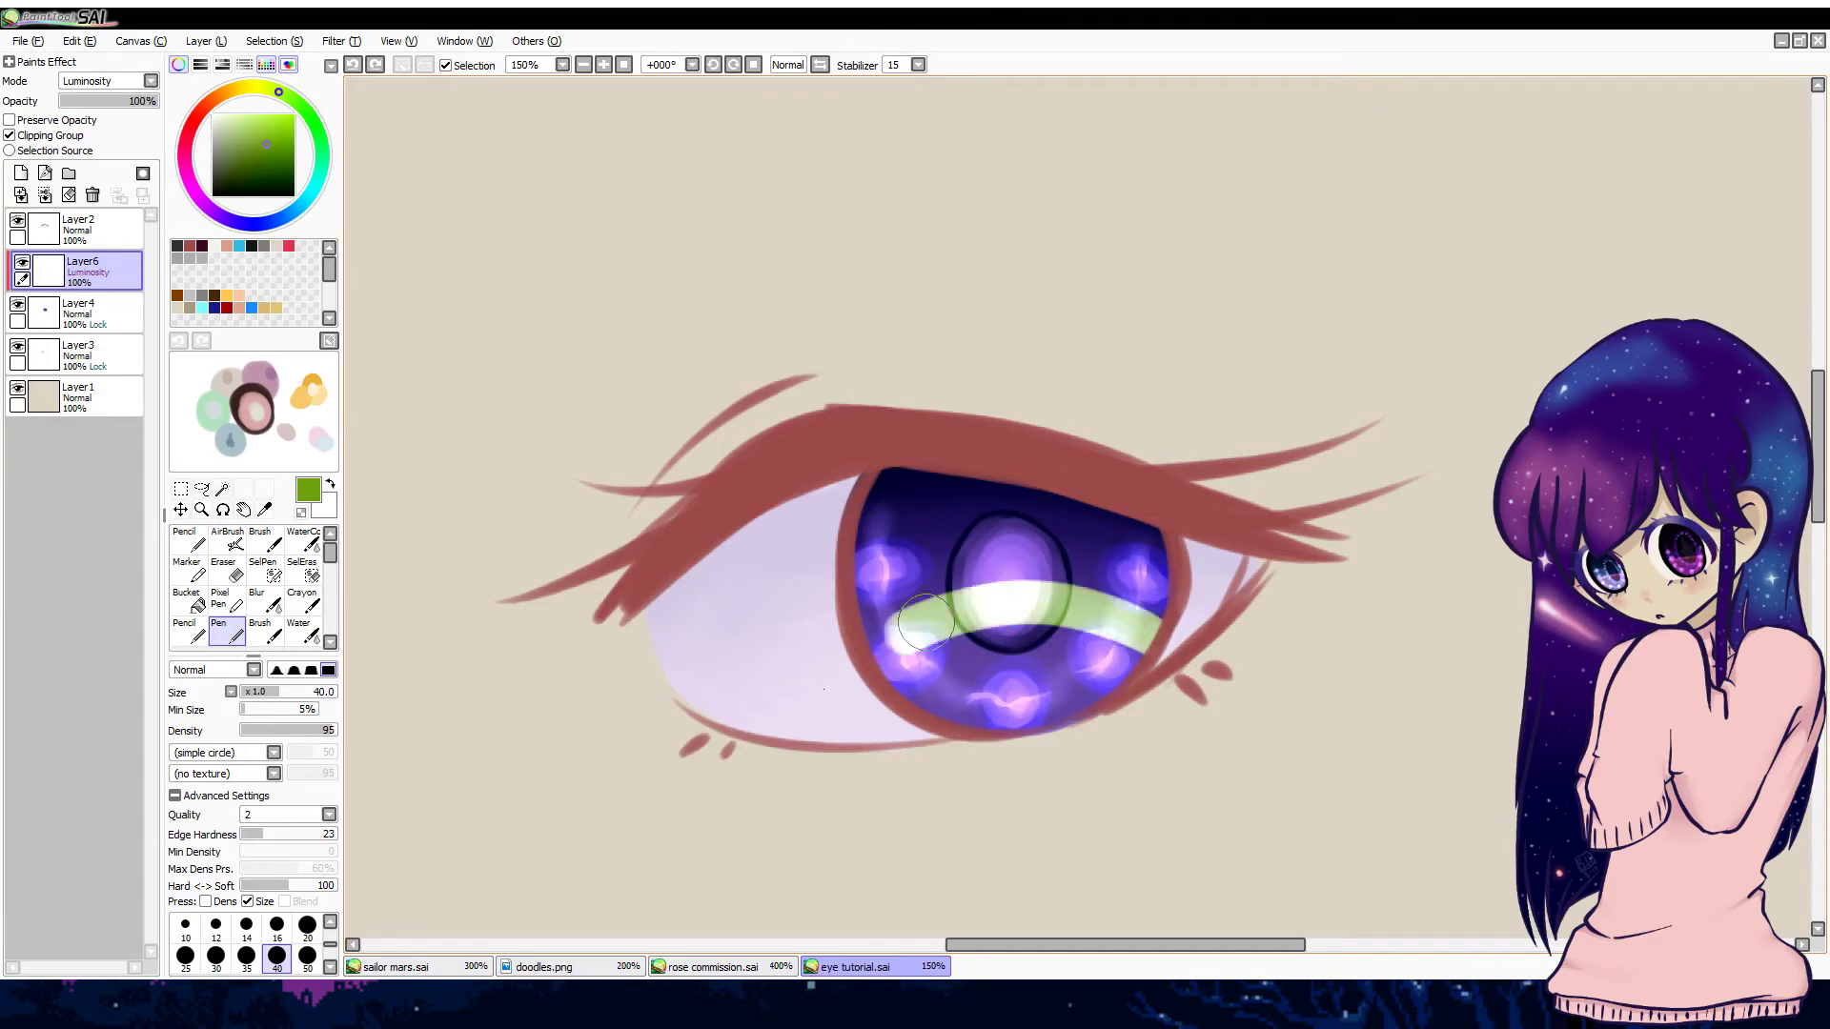
Step: Soften the green band with the Blur tool at size 51
left_click(266, 602)
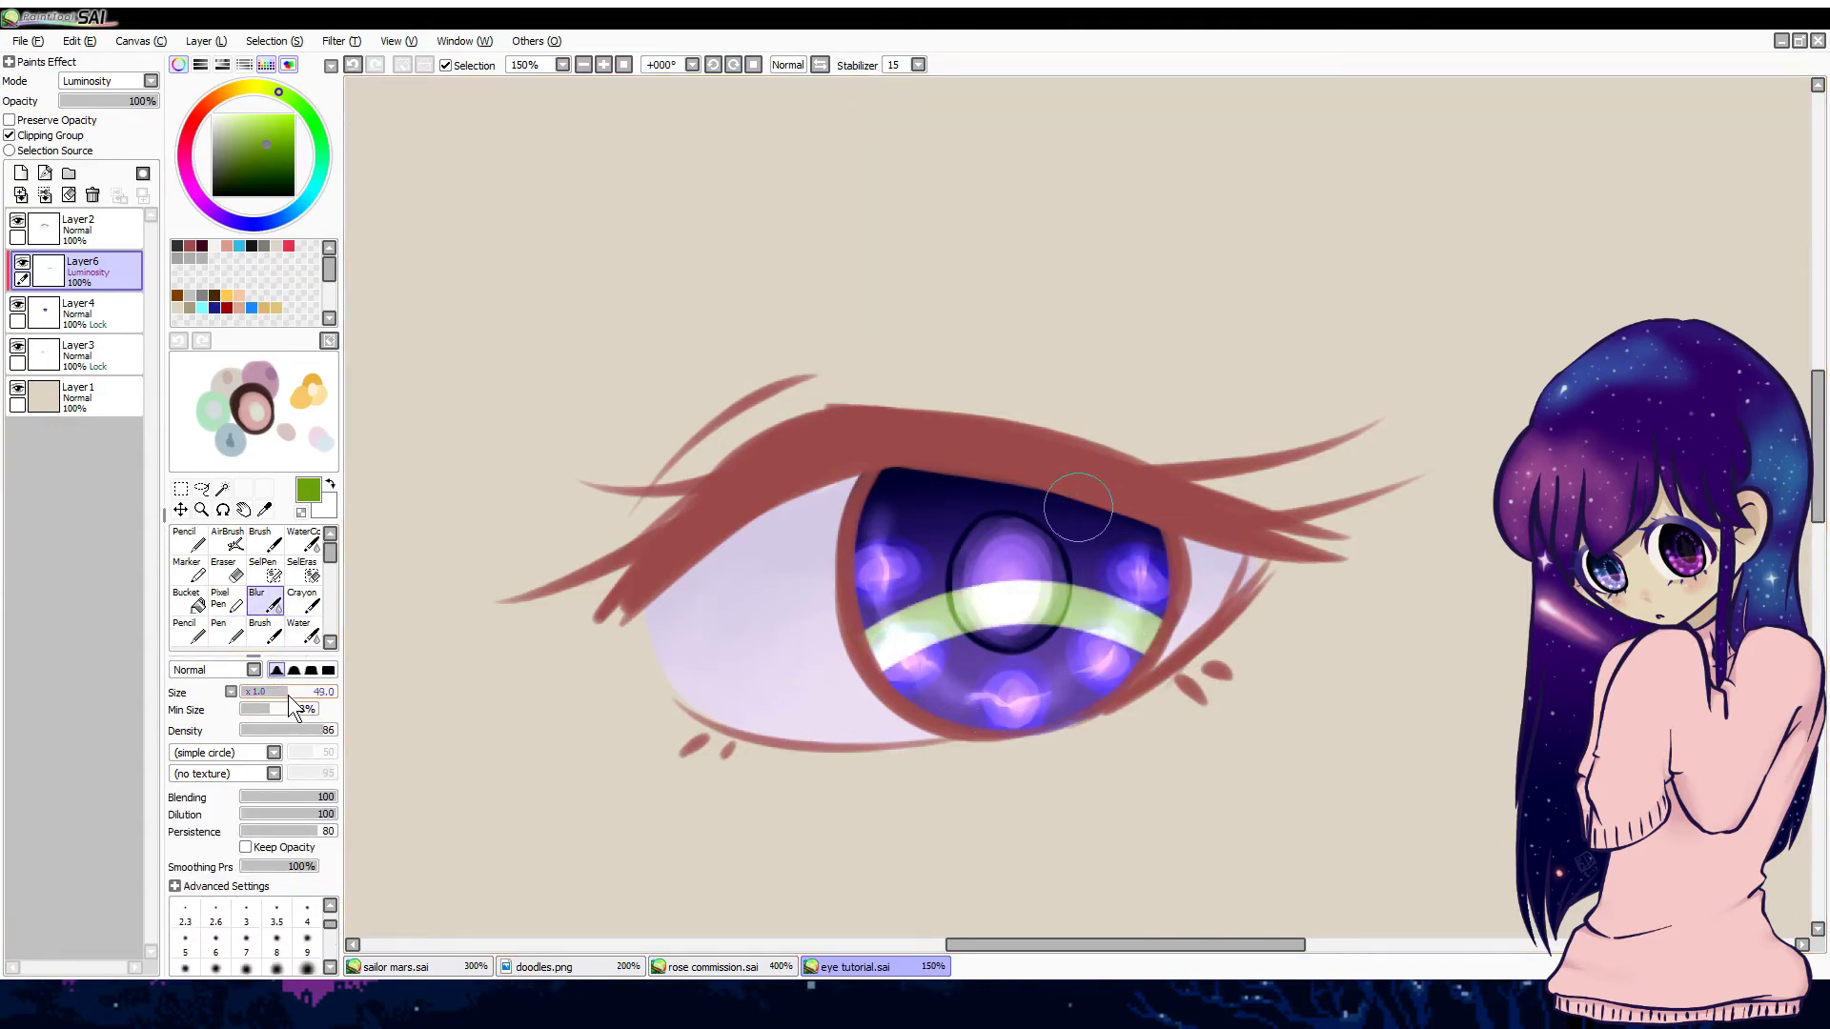
left_click(288, 693)
mouse_move(1048, 650)
left_mouse_down()
mouse_move(929, 630)
mouse_move(1132, 654)
mouse_move(877, 700)
mouse_move(1144, 687)
mouse_move(911, 660)
mouse_move(1133, 642)
mouse_move(1001, 612)
mouse_move(849, 683)
left_mouse_up()
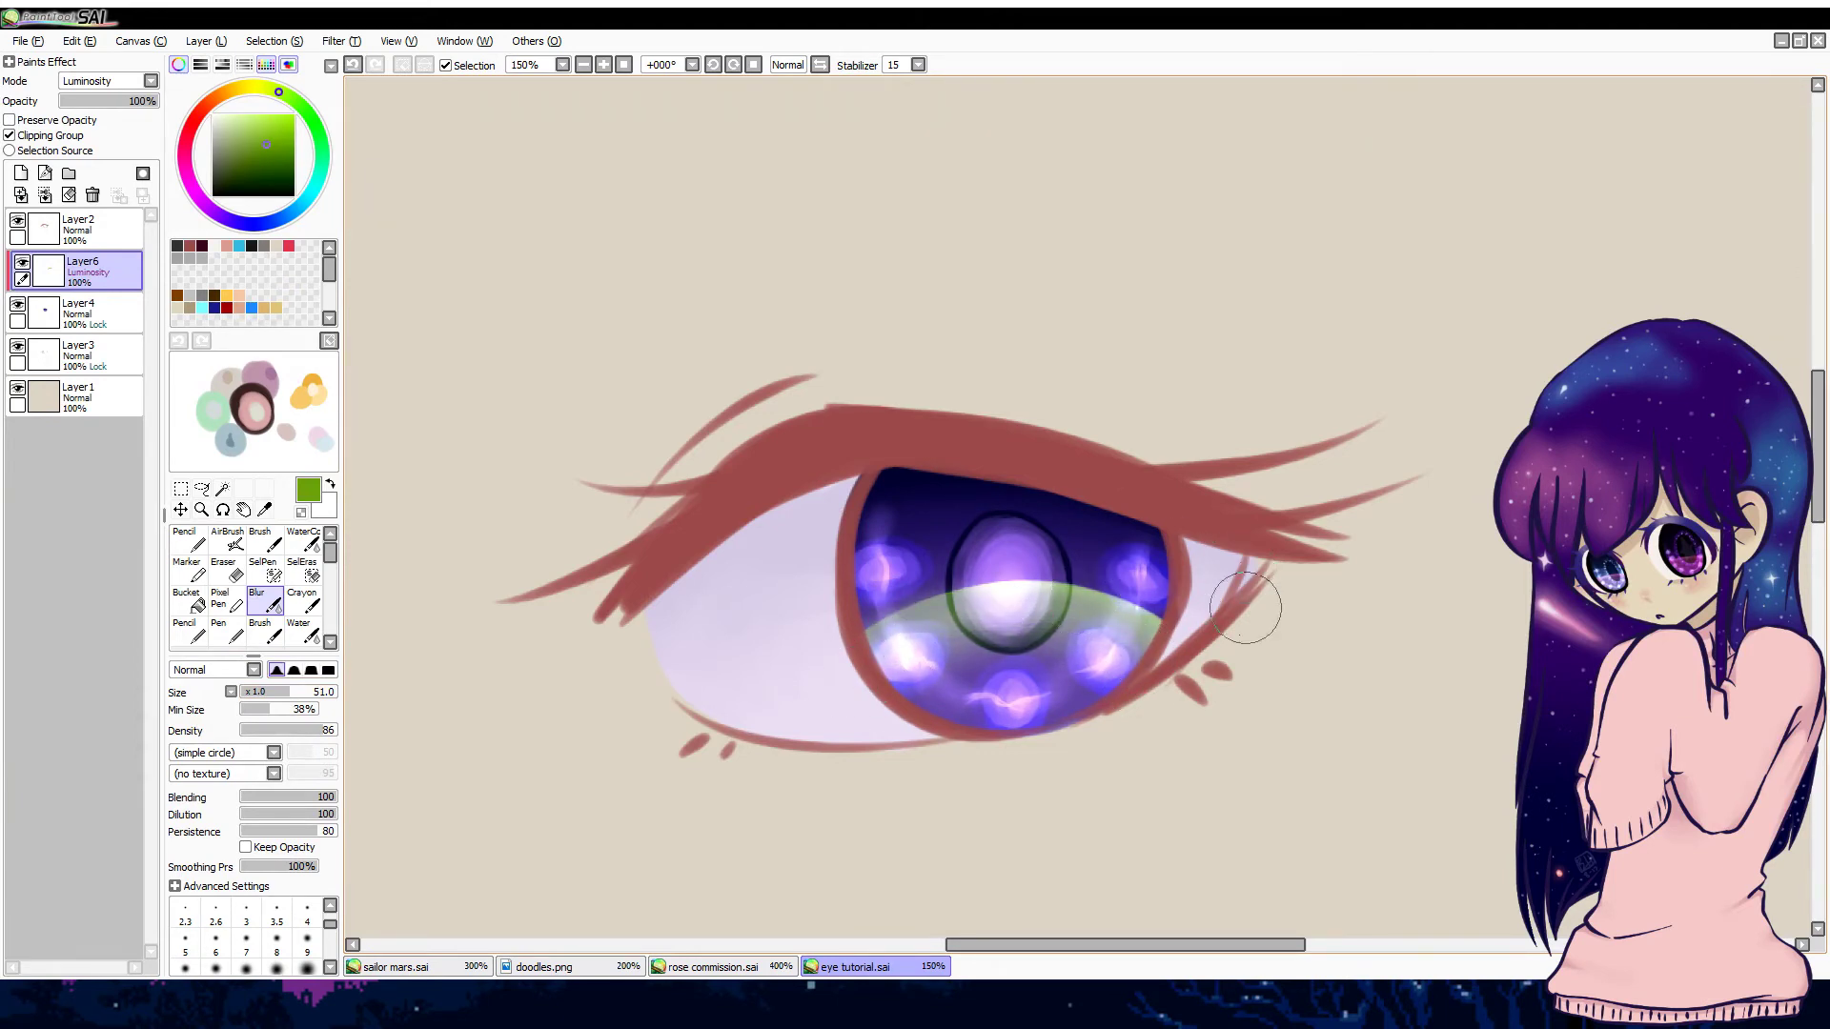
Step: Undo the blur and move the green band slightly lower with a transform
key("ctrl+z")
key("ctrl+z")
key("ctrl+z")
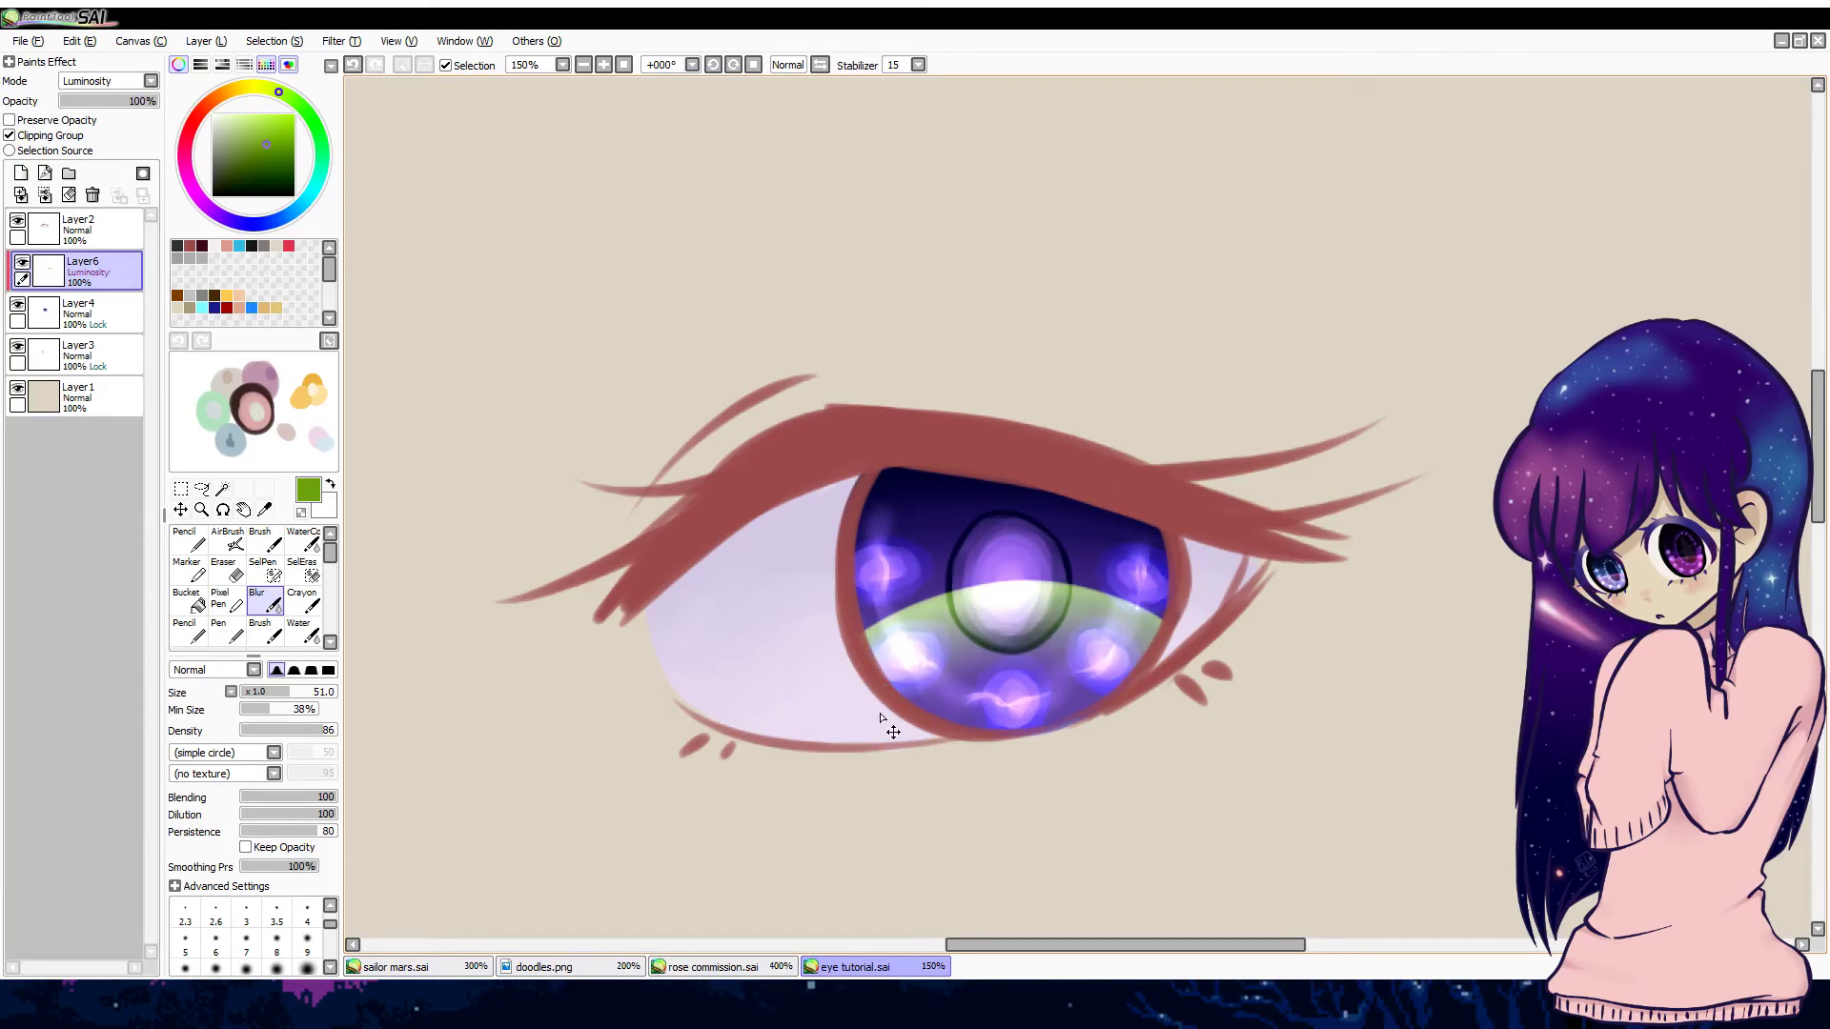
key("ctrl+t")
left_click_drag(1090, 648, 1084, 671)
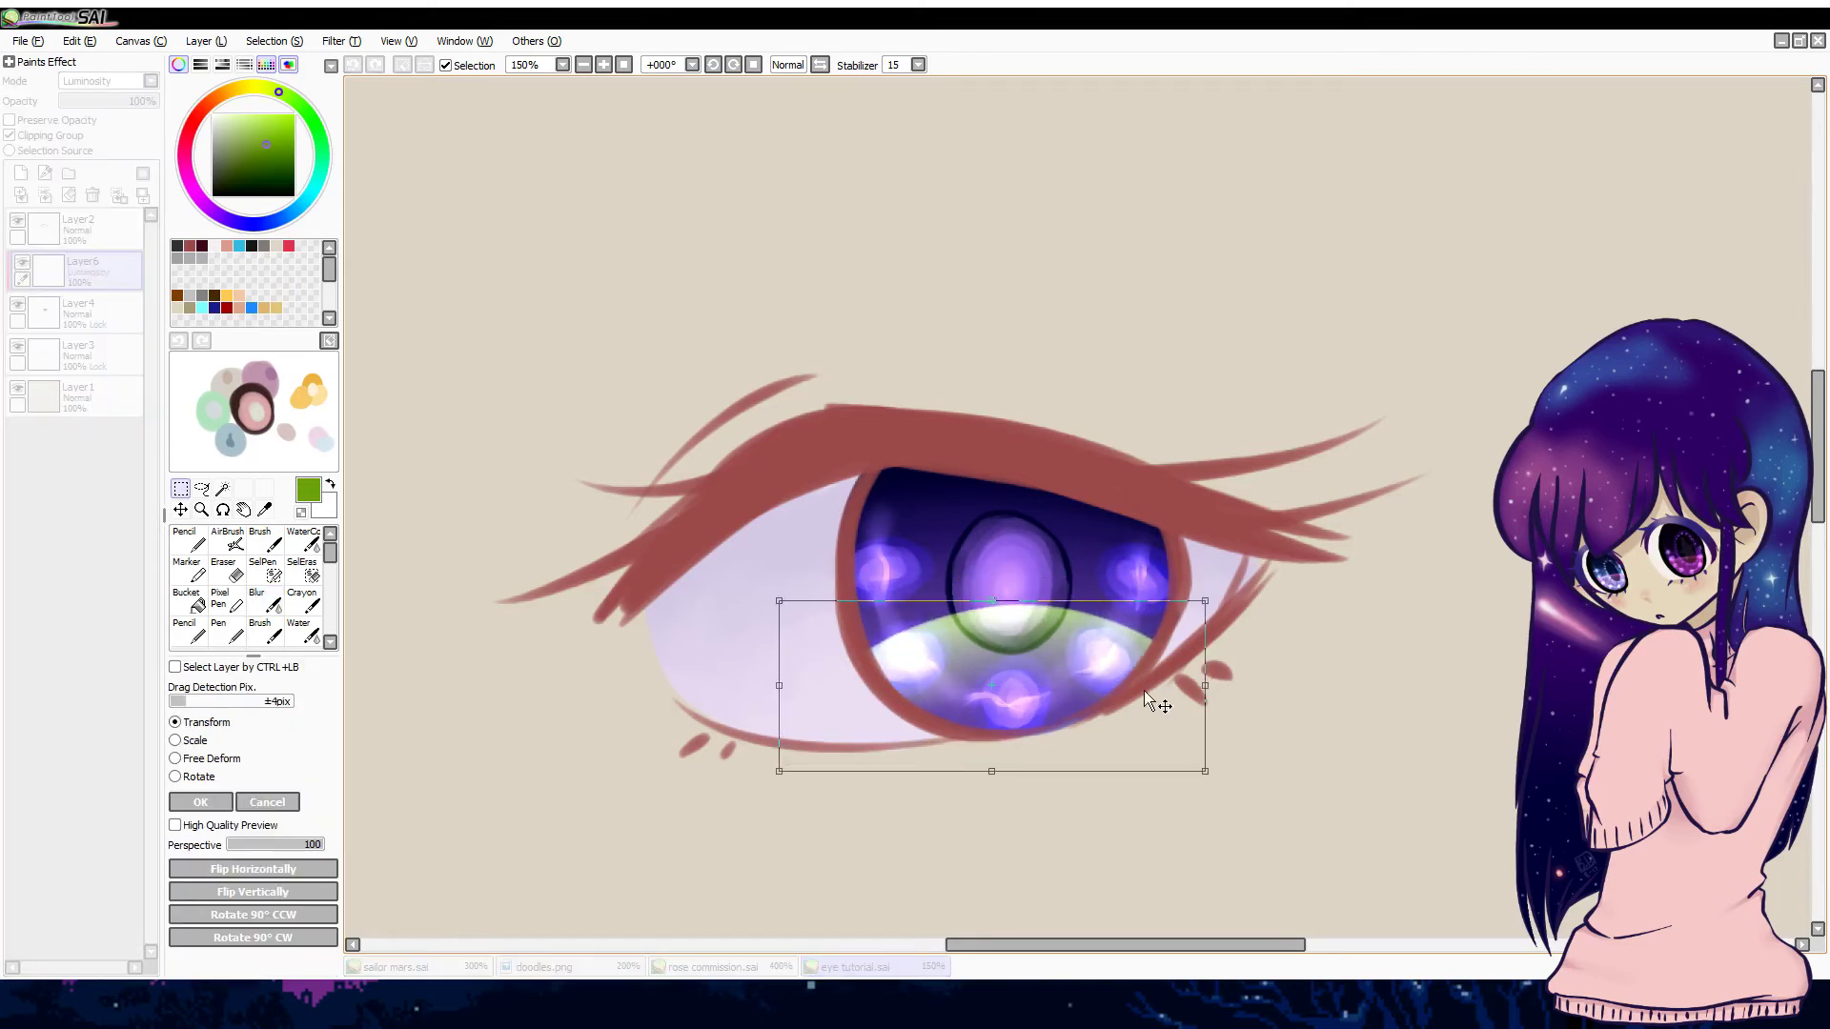
key("Return")
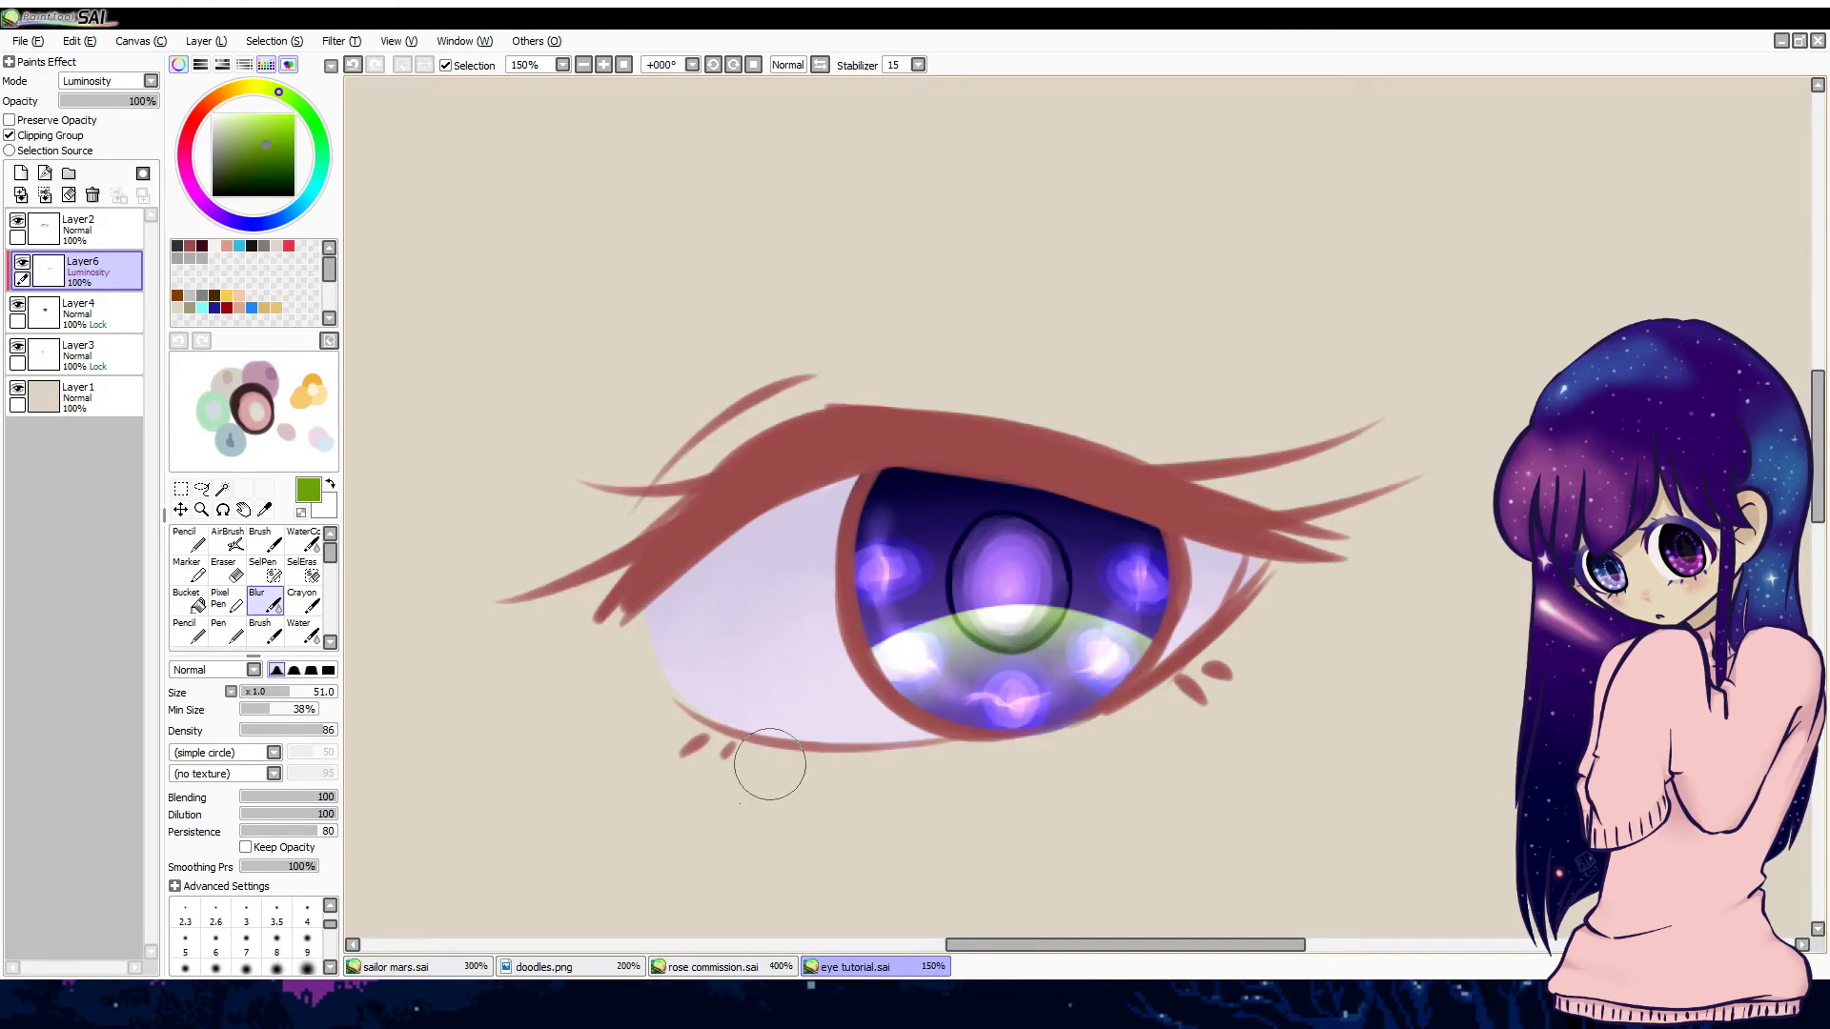
key("ctrl+t")
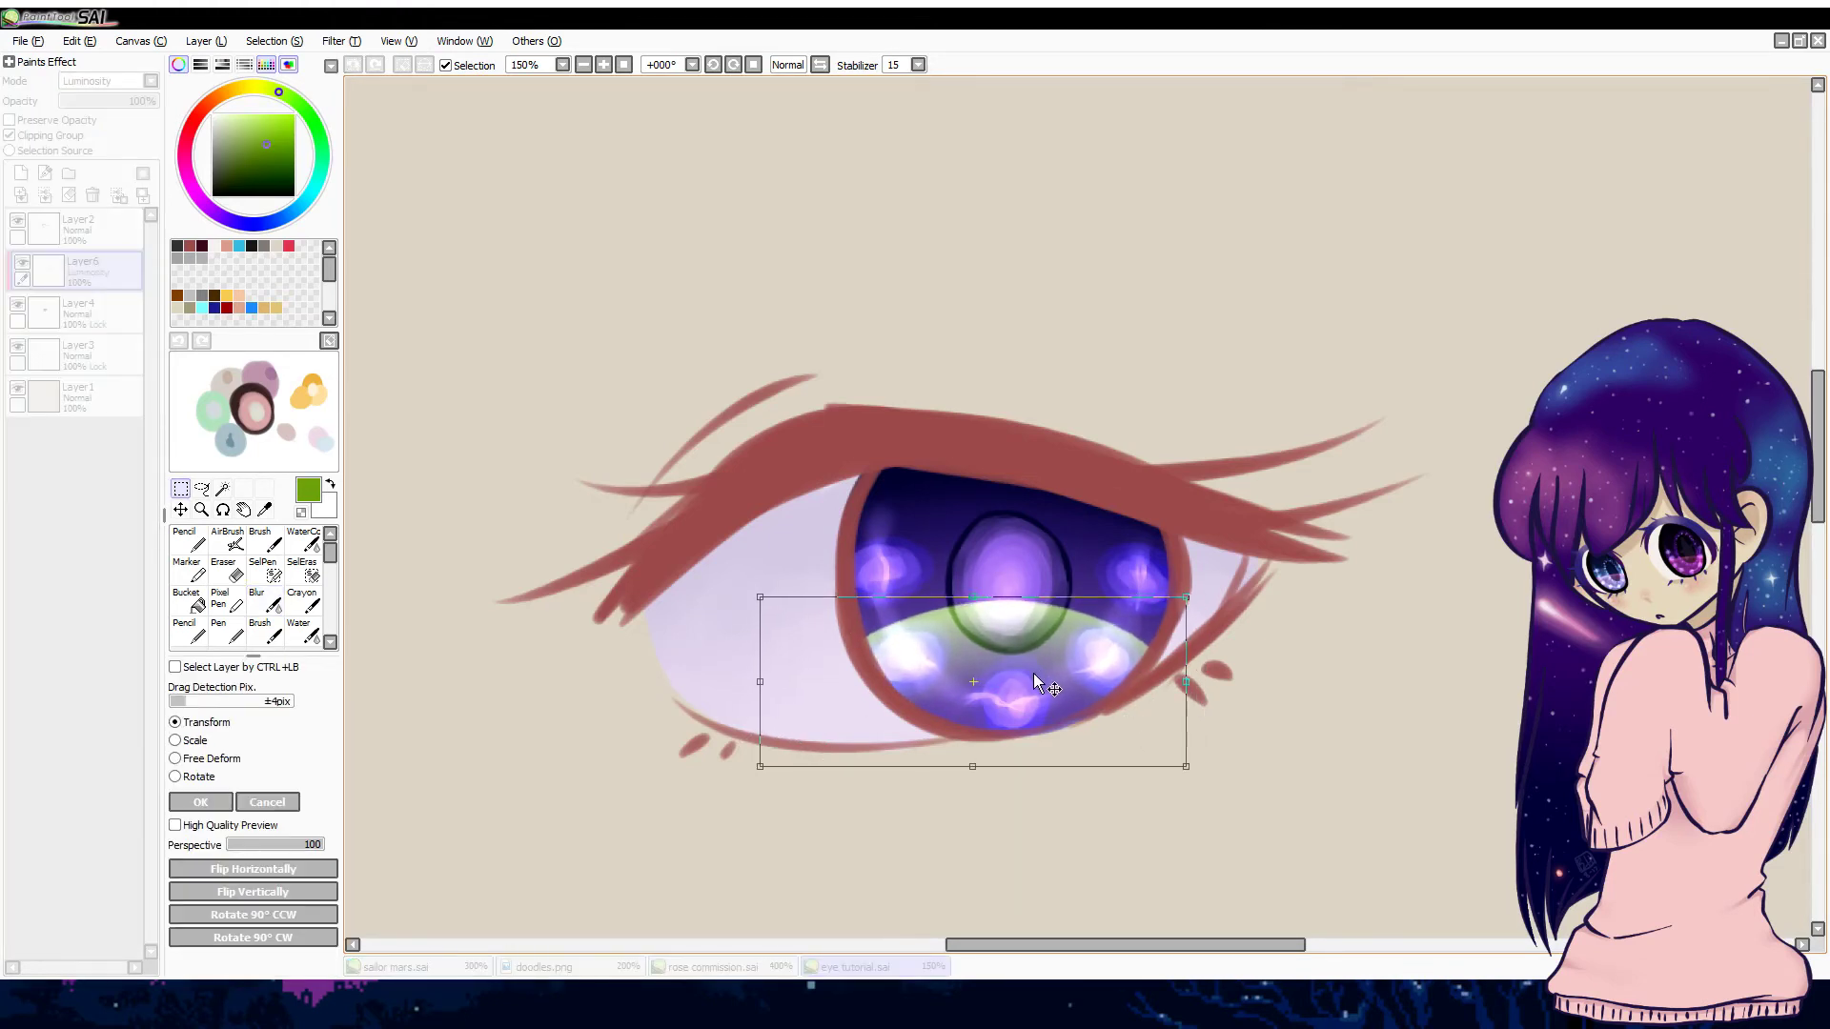
left_click_drag(1110, 777, 1134, 812)
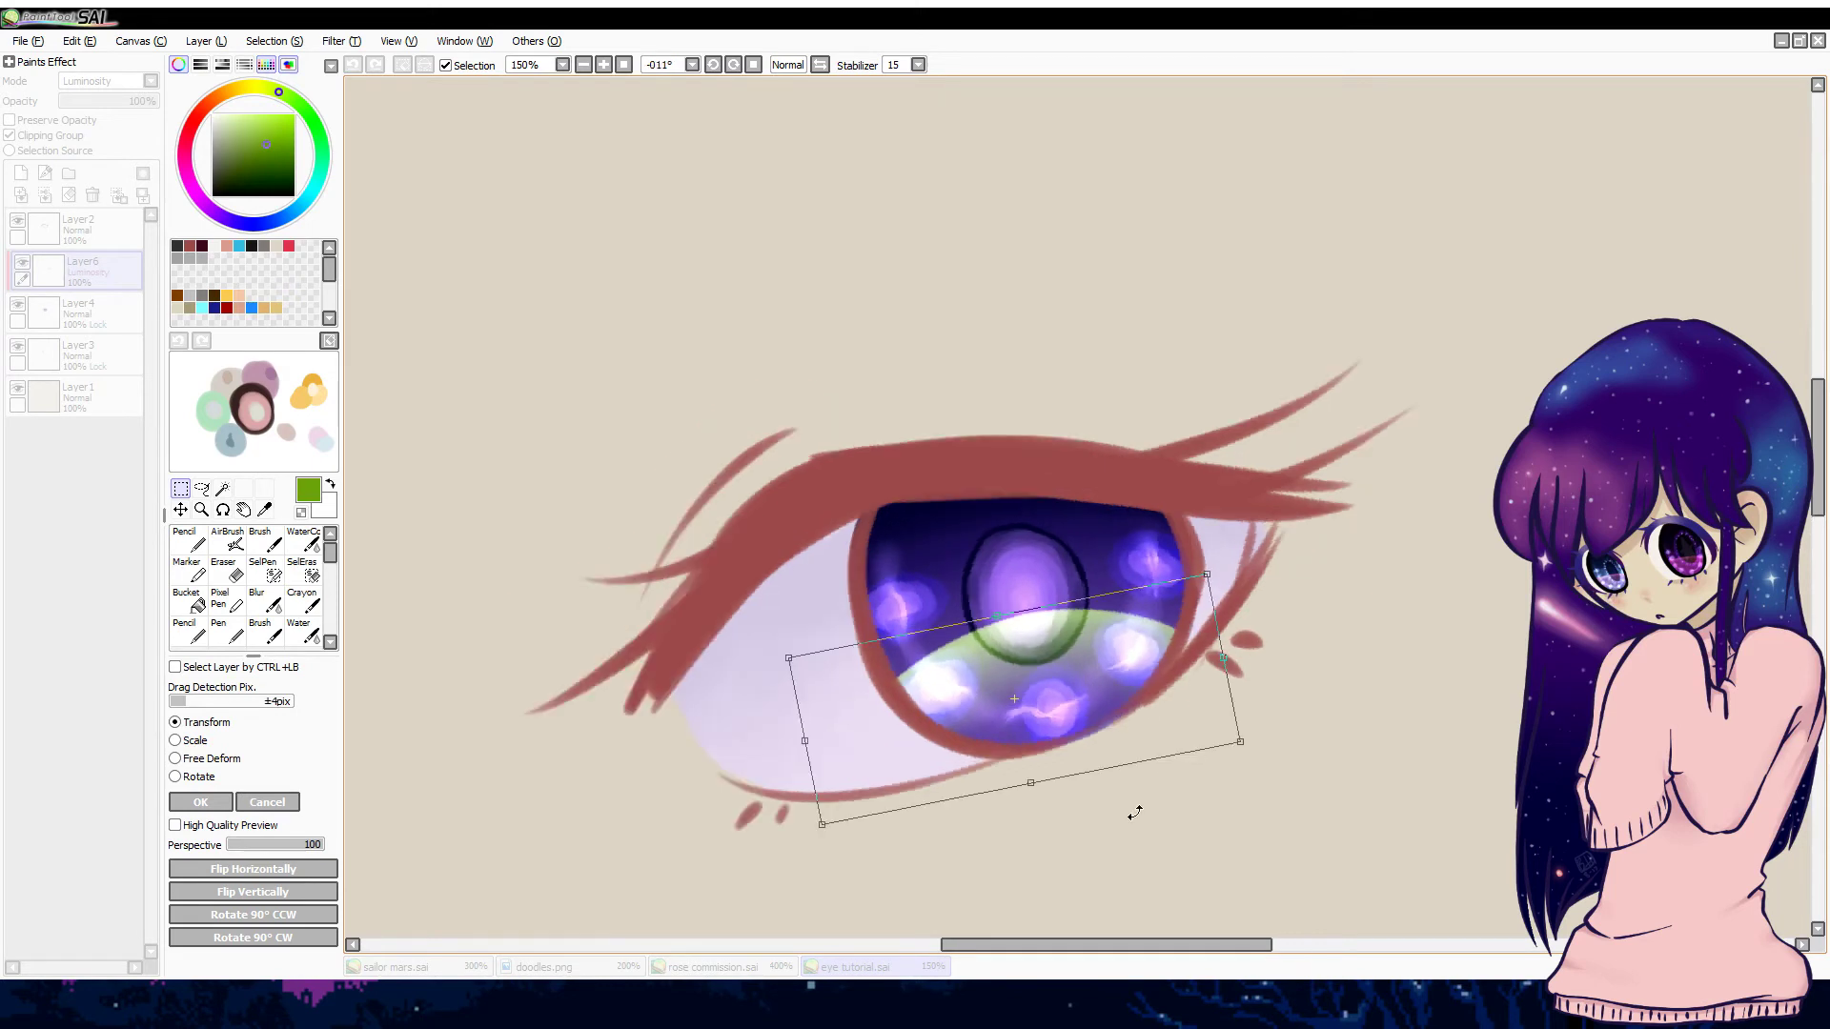
key("Home")
key("Return")
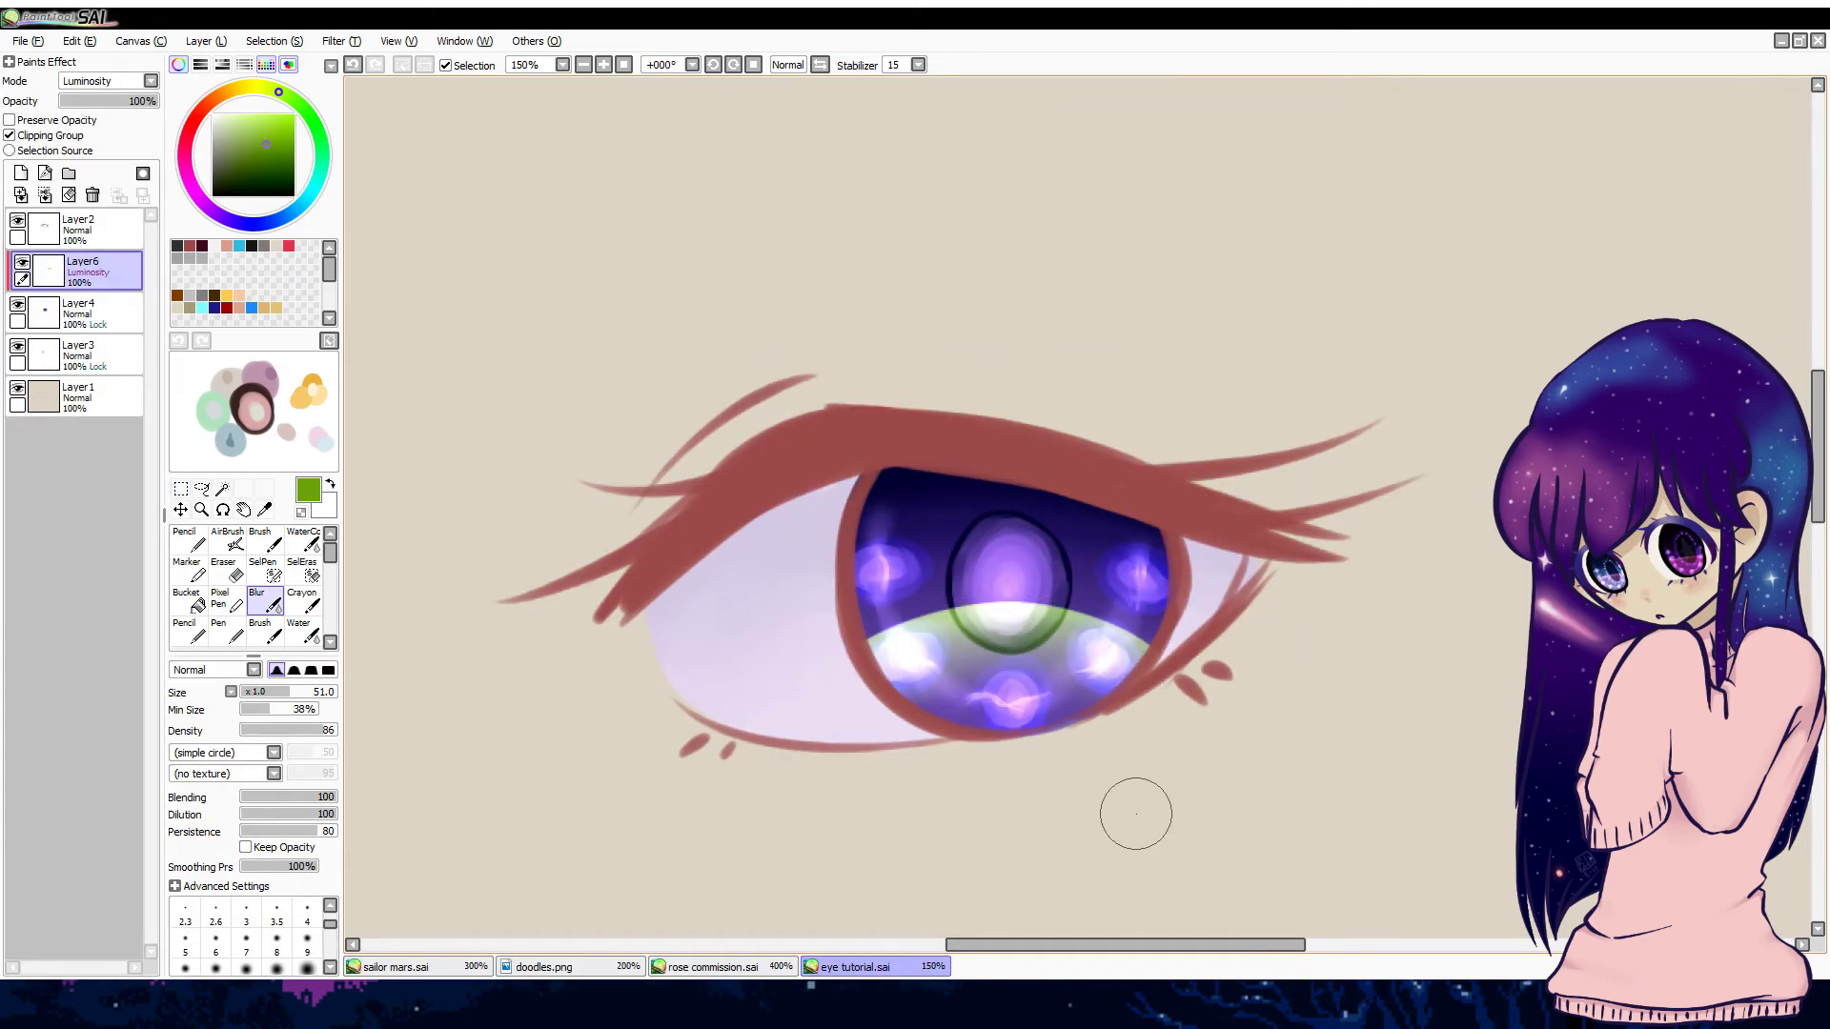
left_click(218, 629)
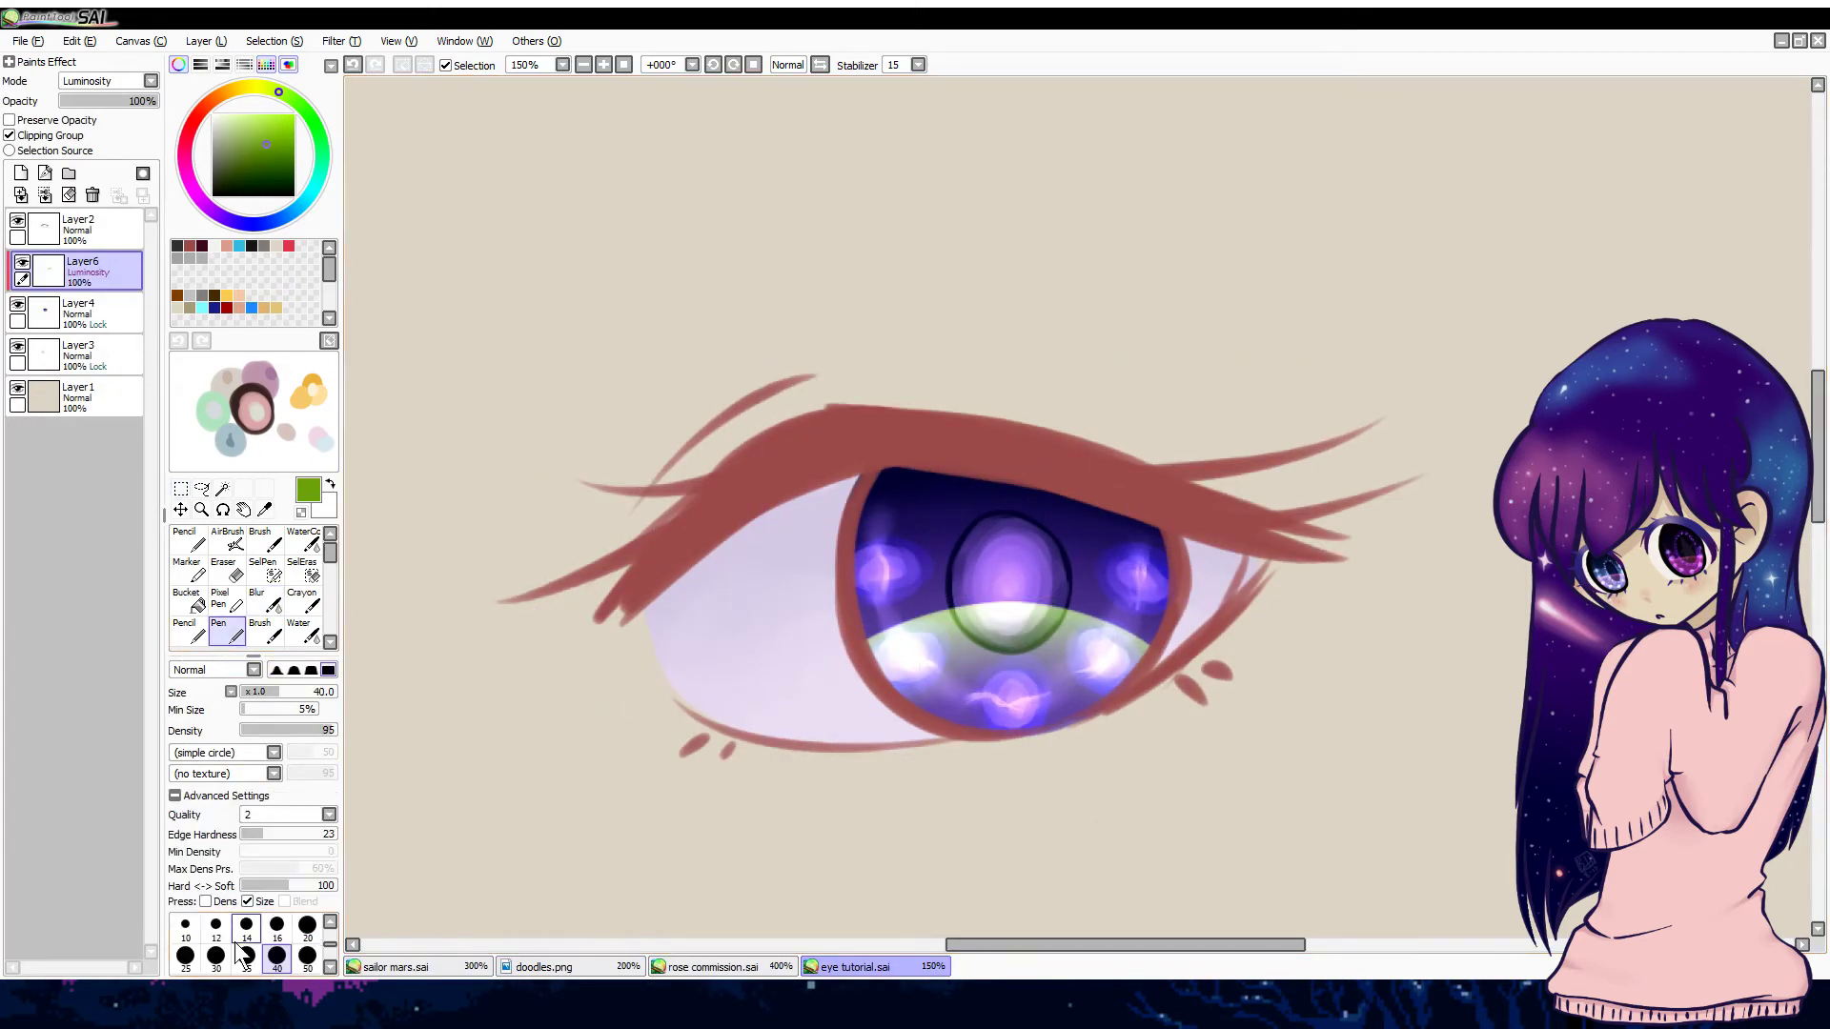
Step: Rotate the green band slightly and check the eye at 50% and 150% zoom
key("ctrl+t")
left_click_drag(1199, 513, 1192, 502)
key("Return")
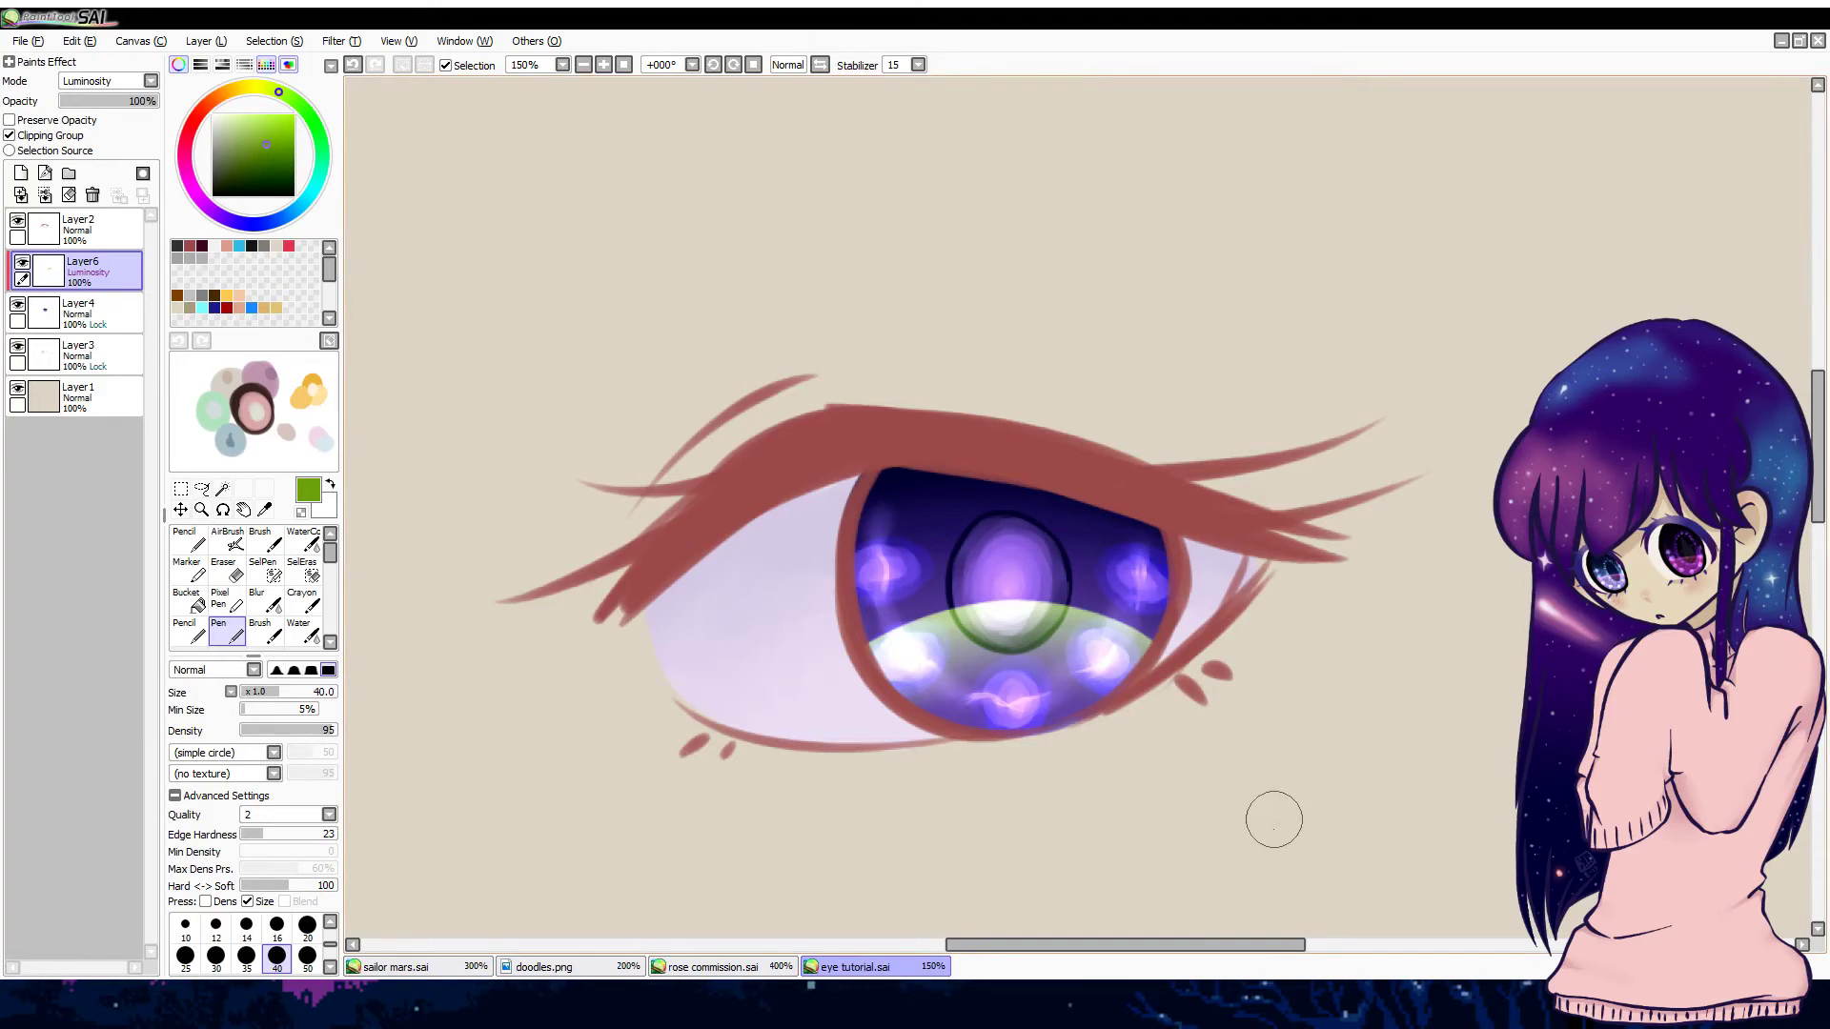
left_click_drag(1189, 949, 1198, 947)
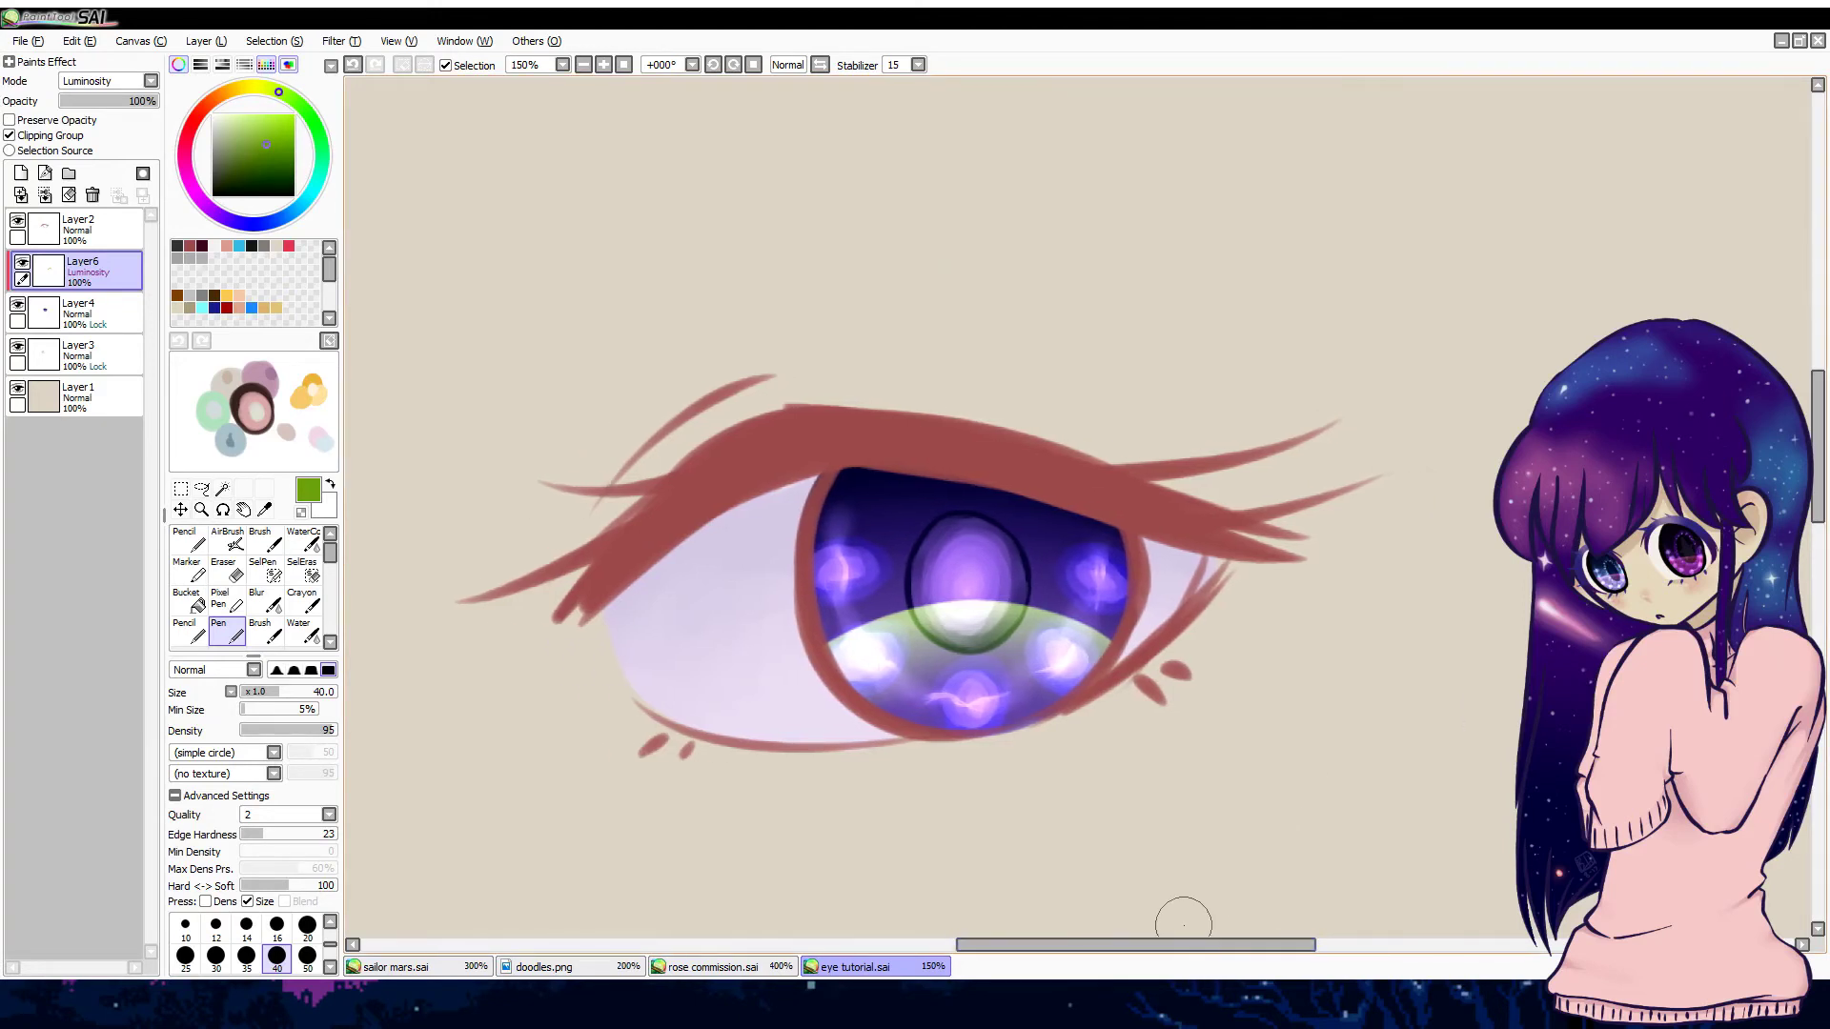
left_click(583, 65)
left_click(583, 65)
left_click(583, 65)
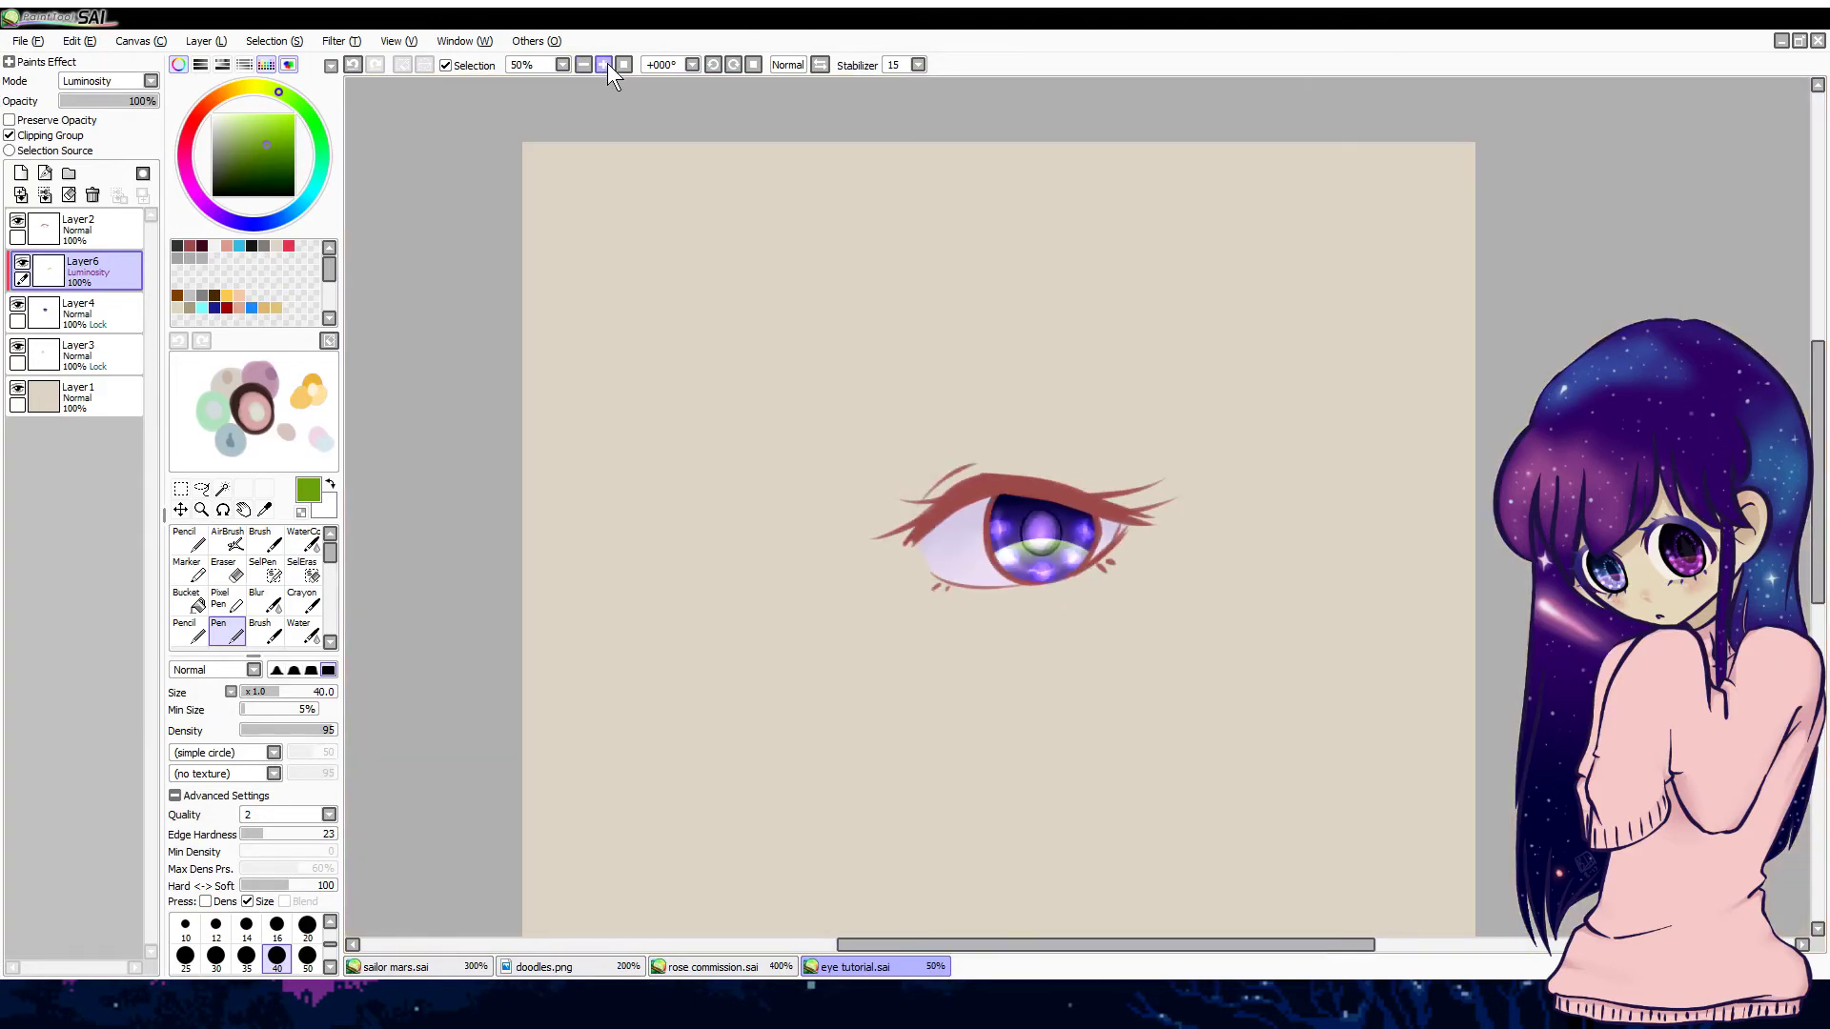
left_click(603, 65)
left_click(603, 65)
left_click(604, 65)
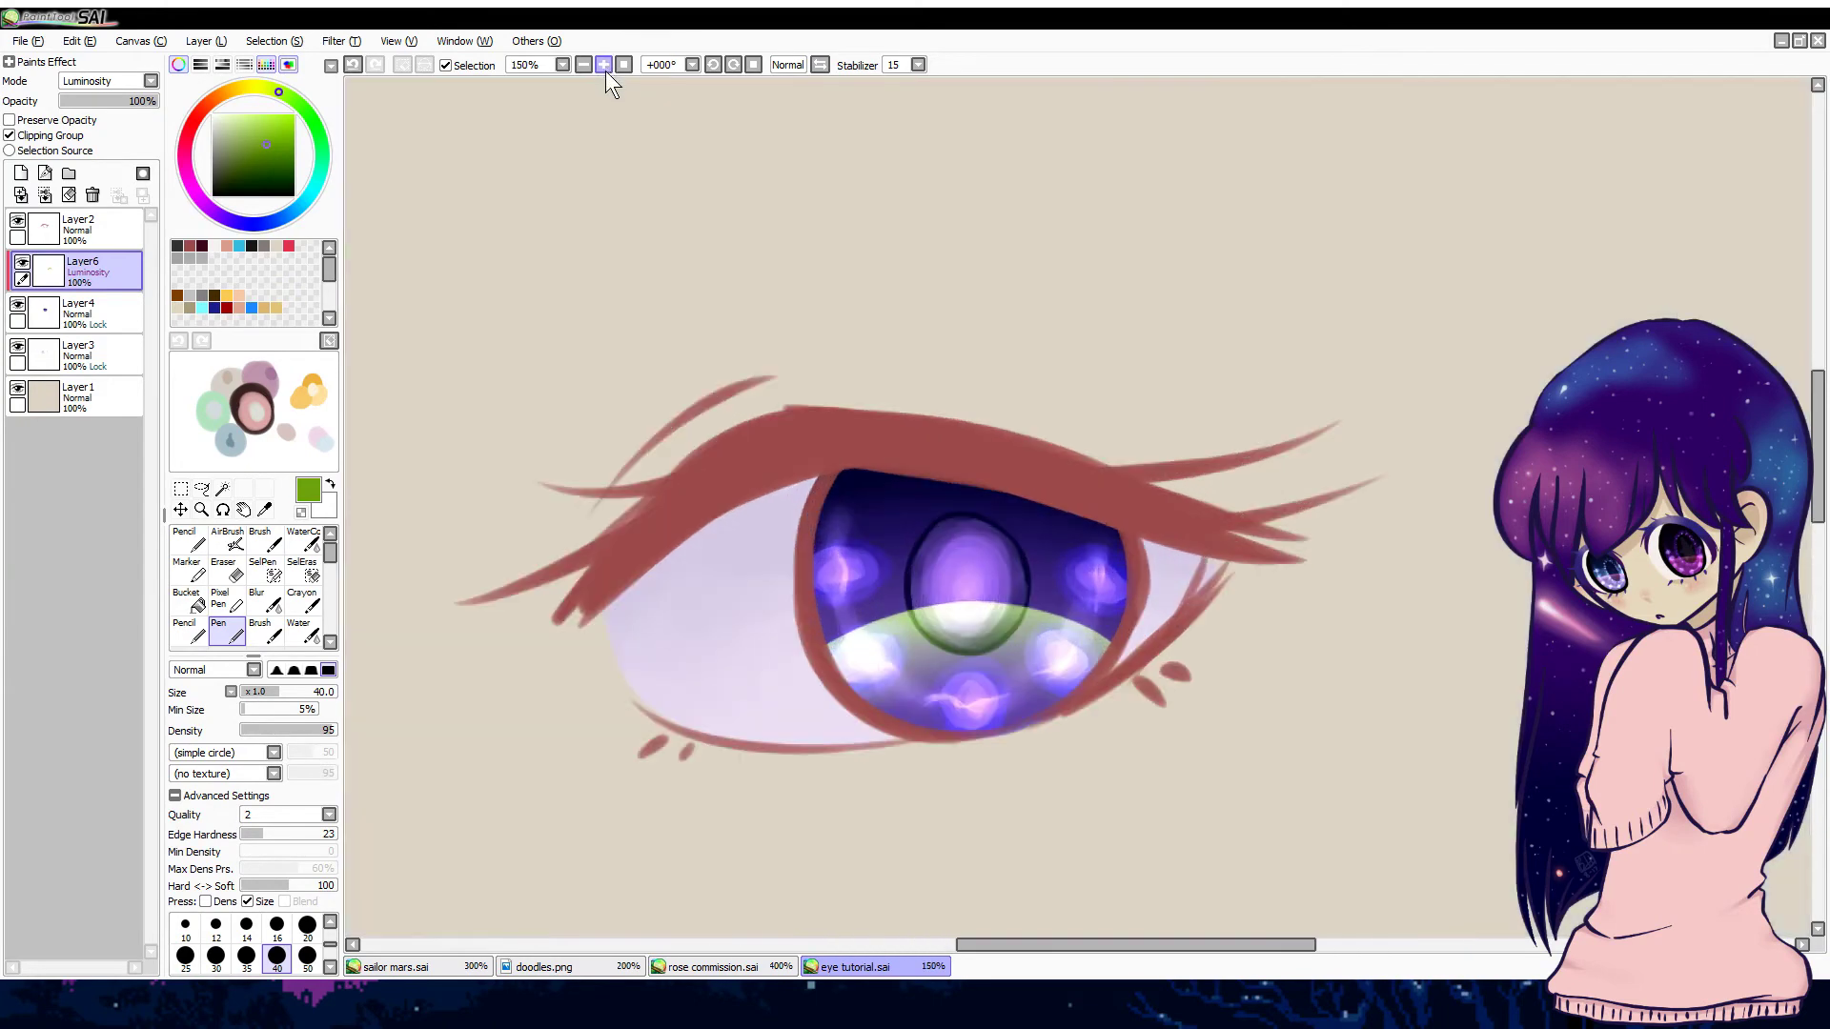
Step: Set Layer6 to Normal at 100% opacity and add a new Layer7 clipped to it
left_click(129, 100)
left_click_drag(135, 104, 202, 111)
left_click(106, 103)
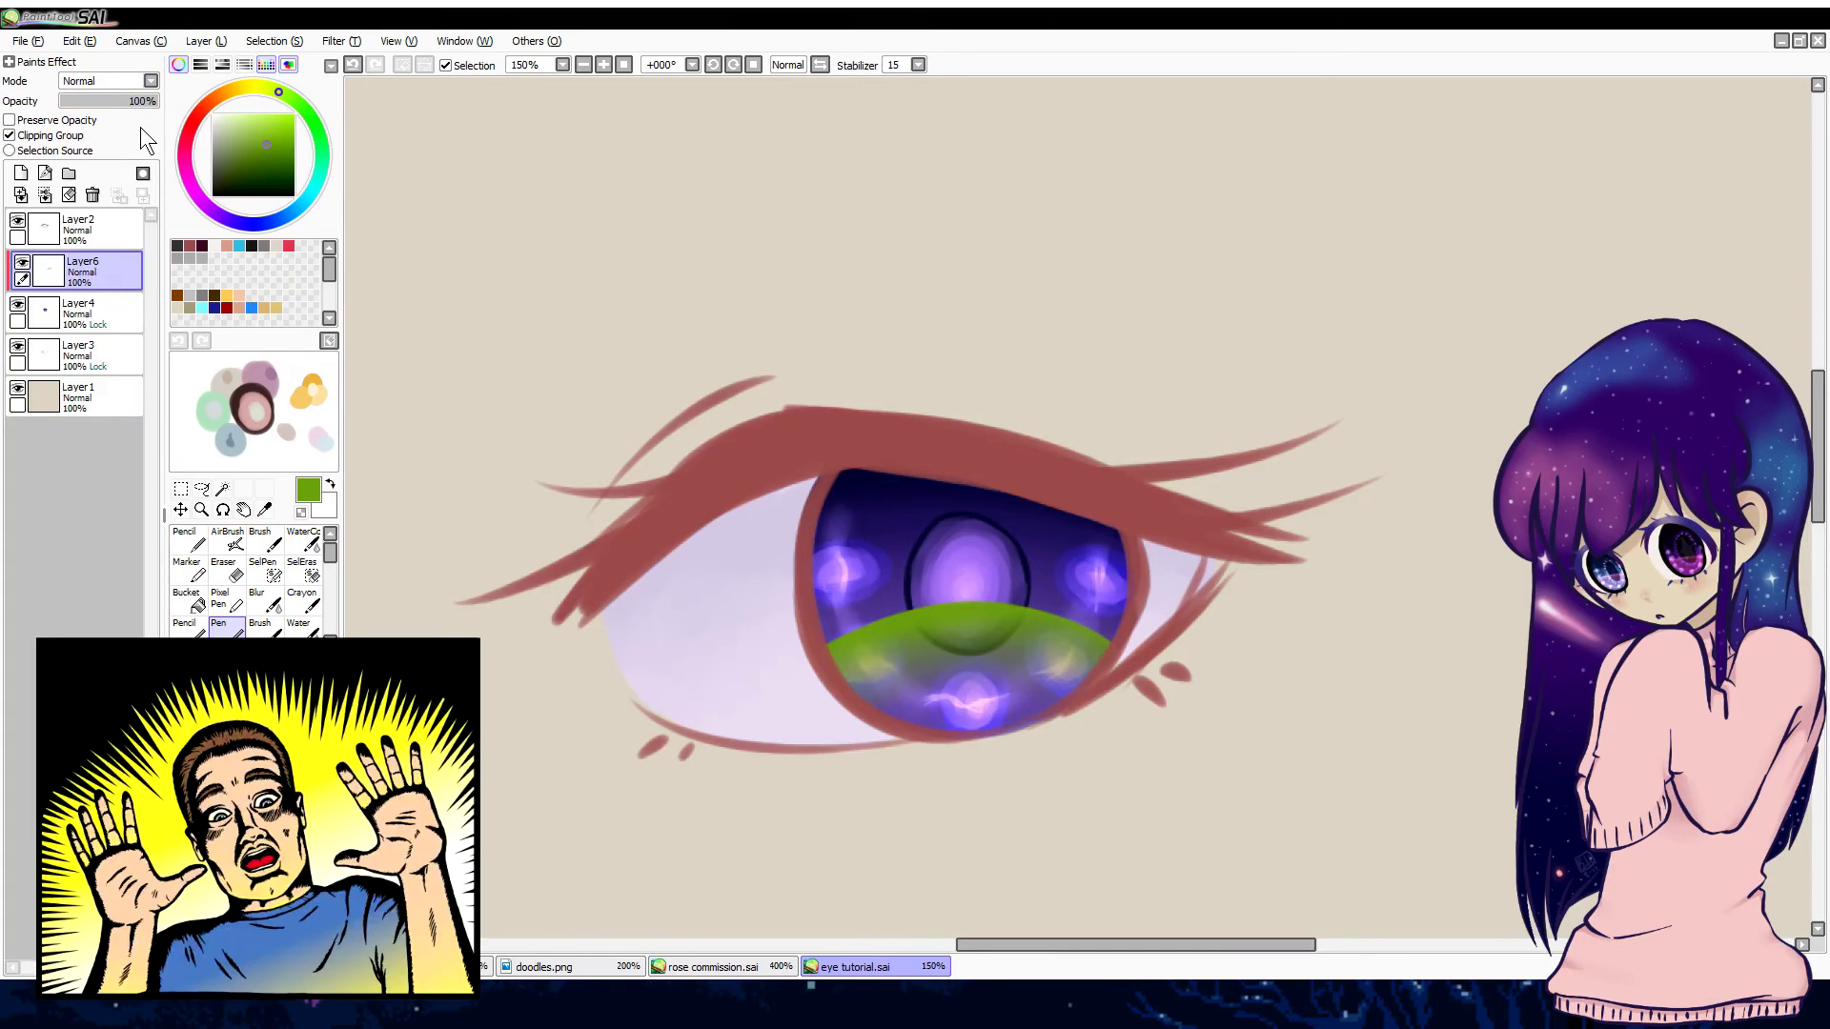
left_click(20, 172)
left_click(74, 306)
left_click(11, 135)
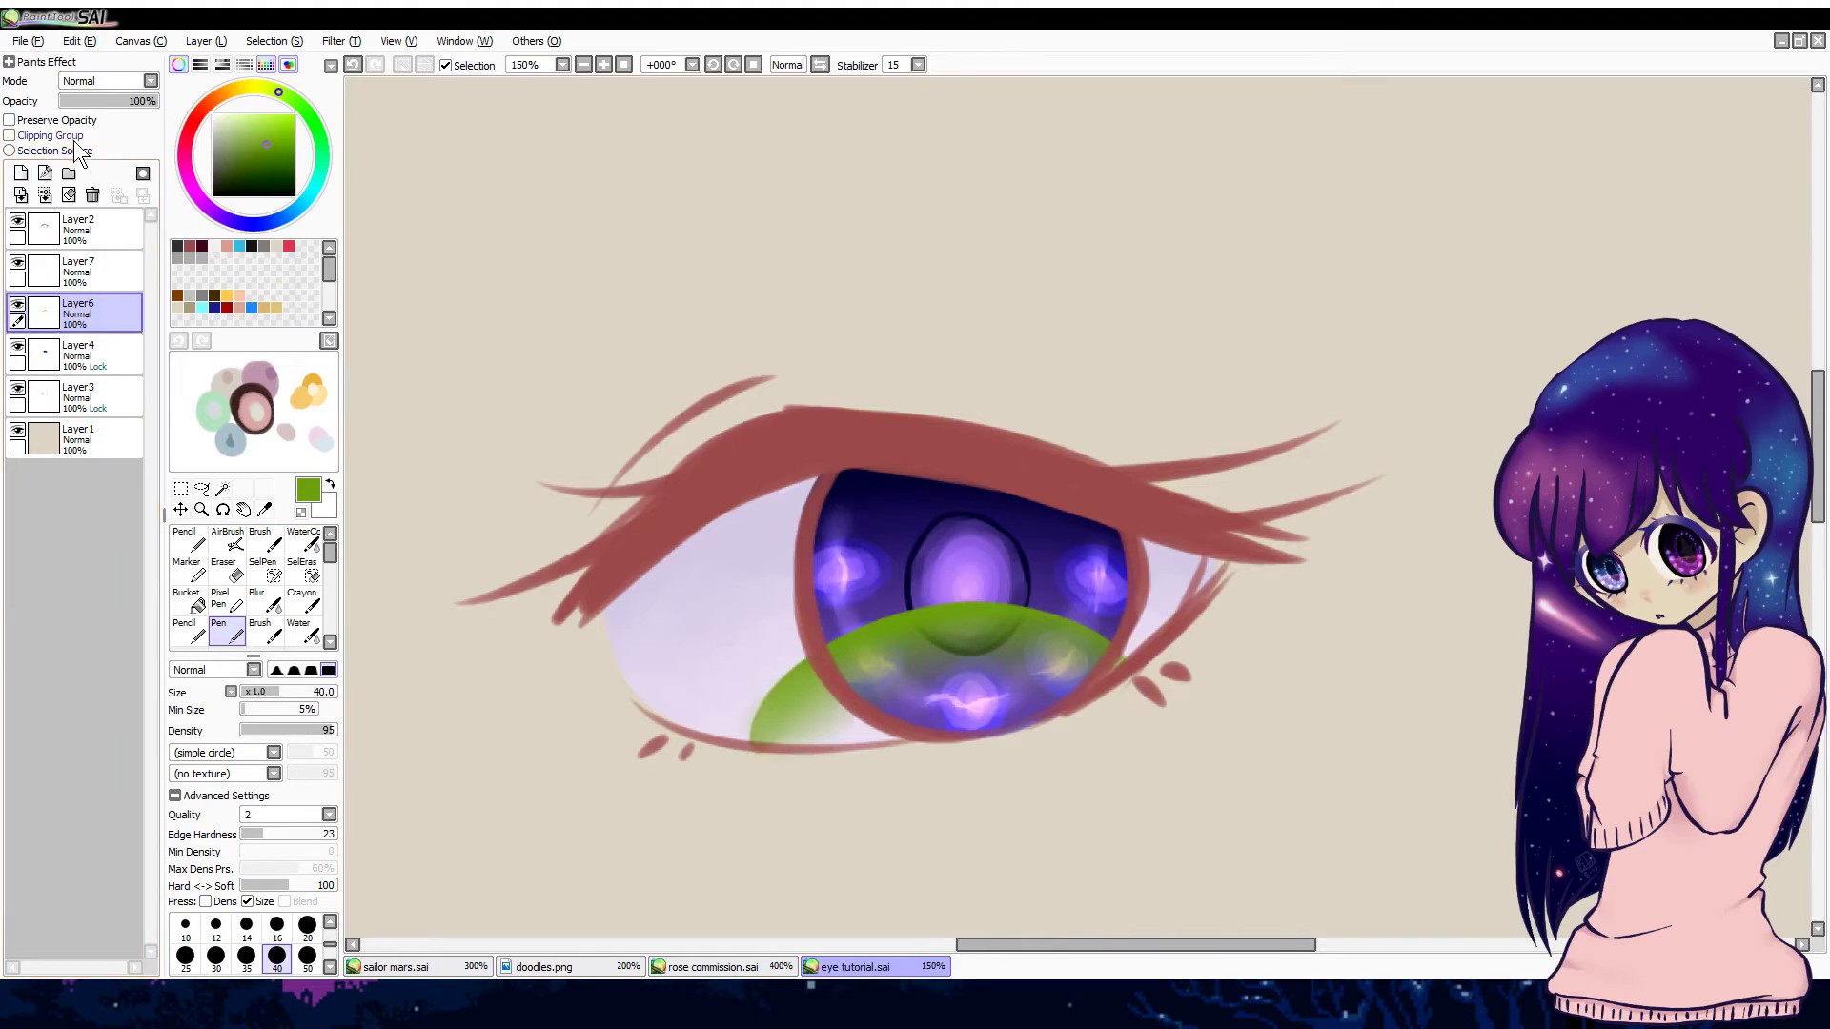
left_click(85, 271)
left_click(61, 136)
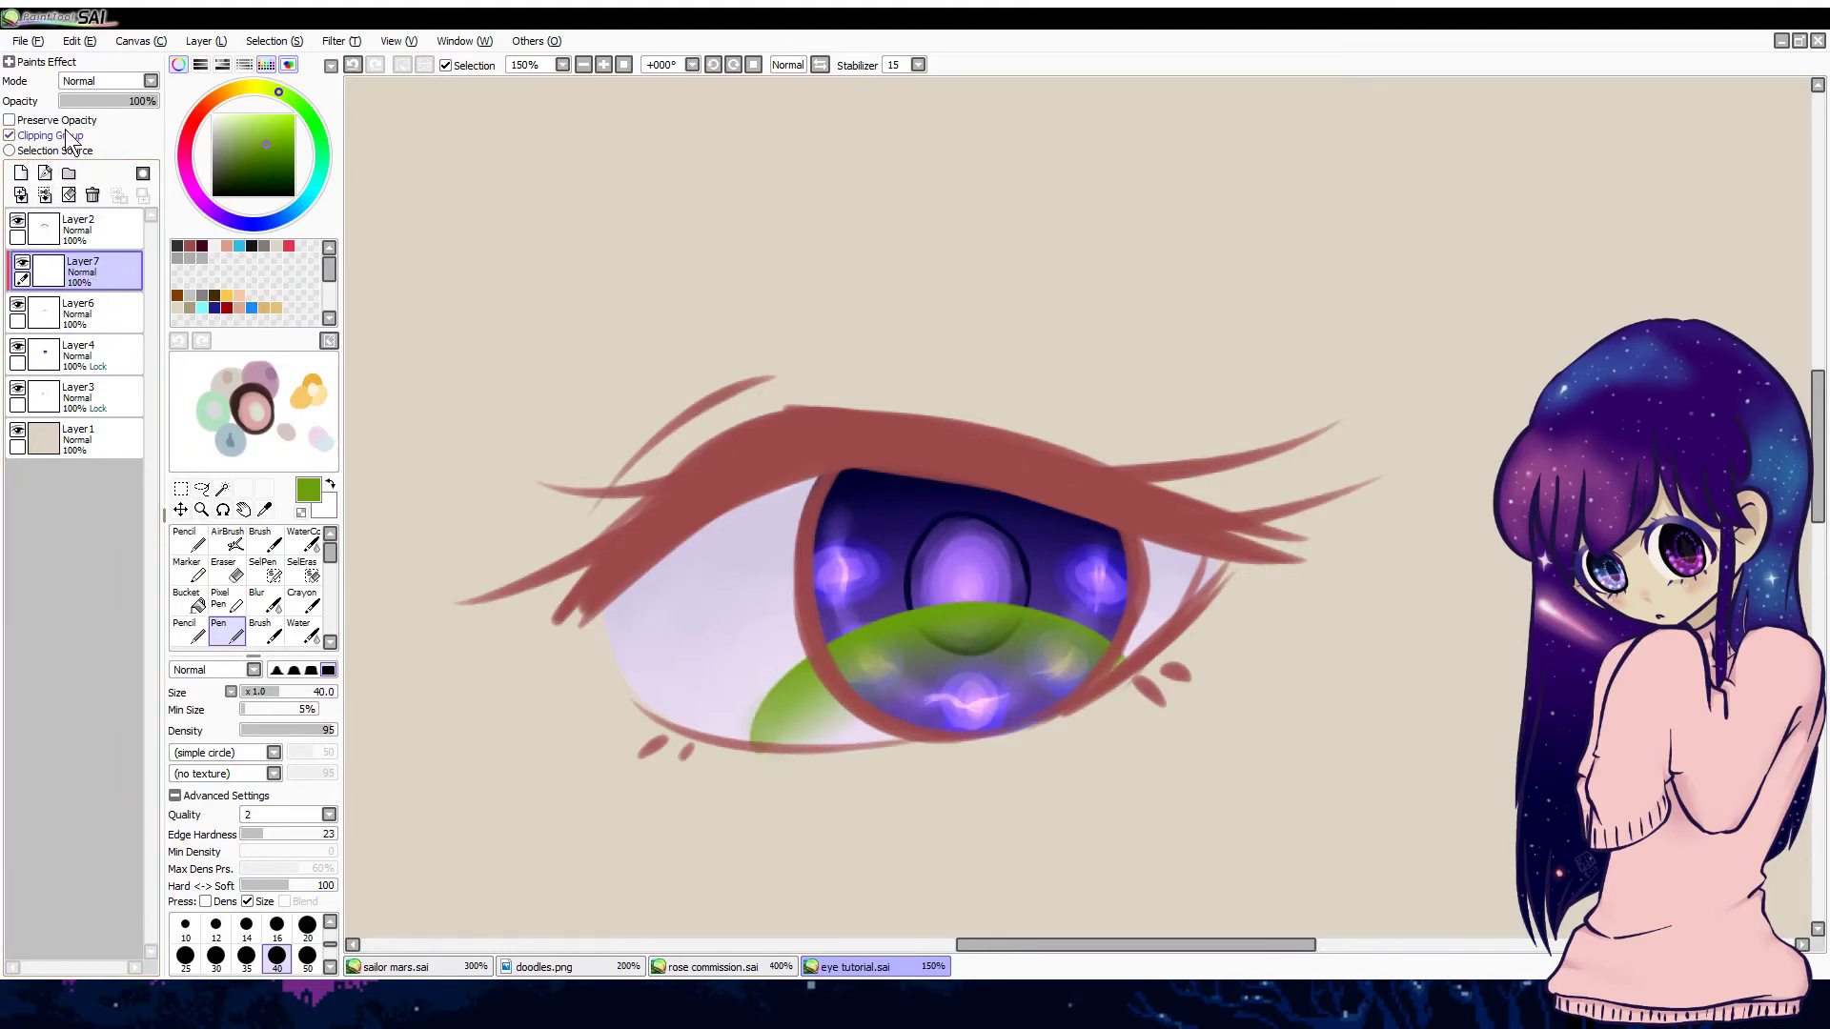
Step: Bucket-fill the band dark green, merge it into Layer6, and set Layer6 back to Luminosity
left_click(188, 601)
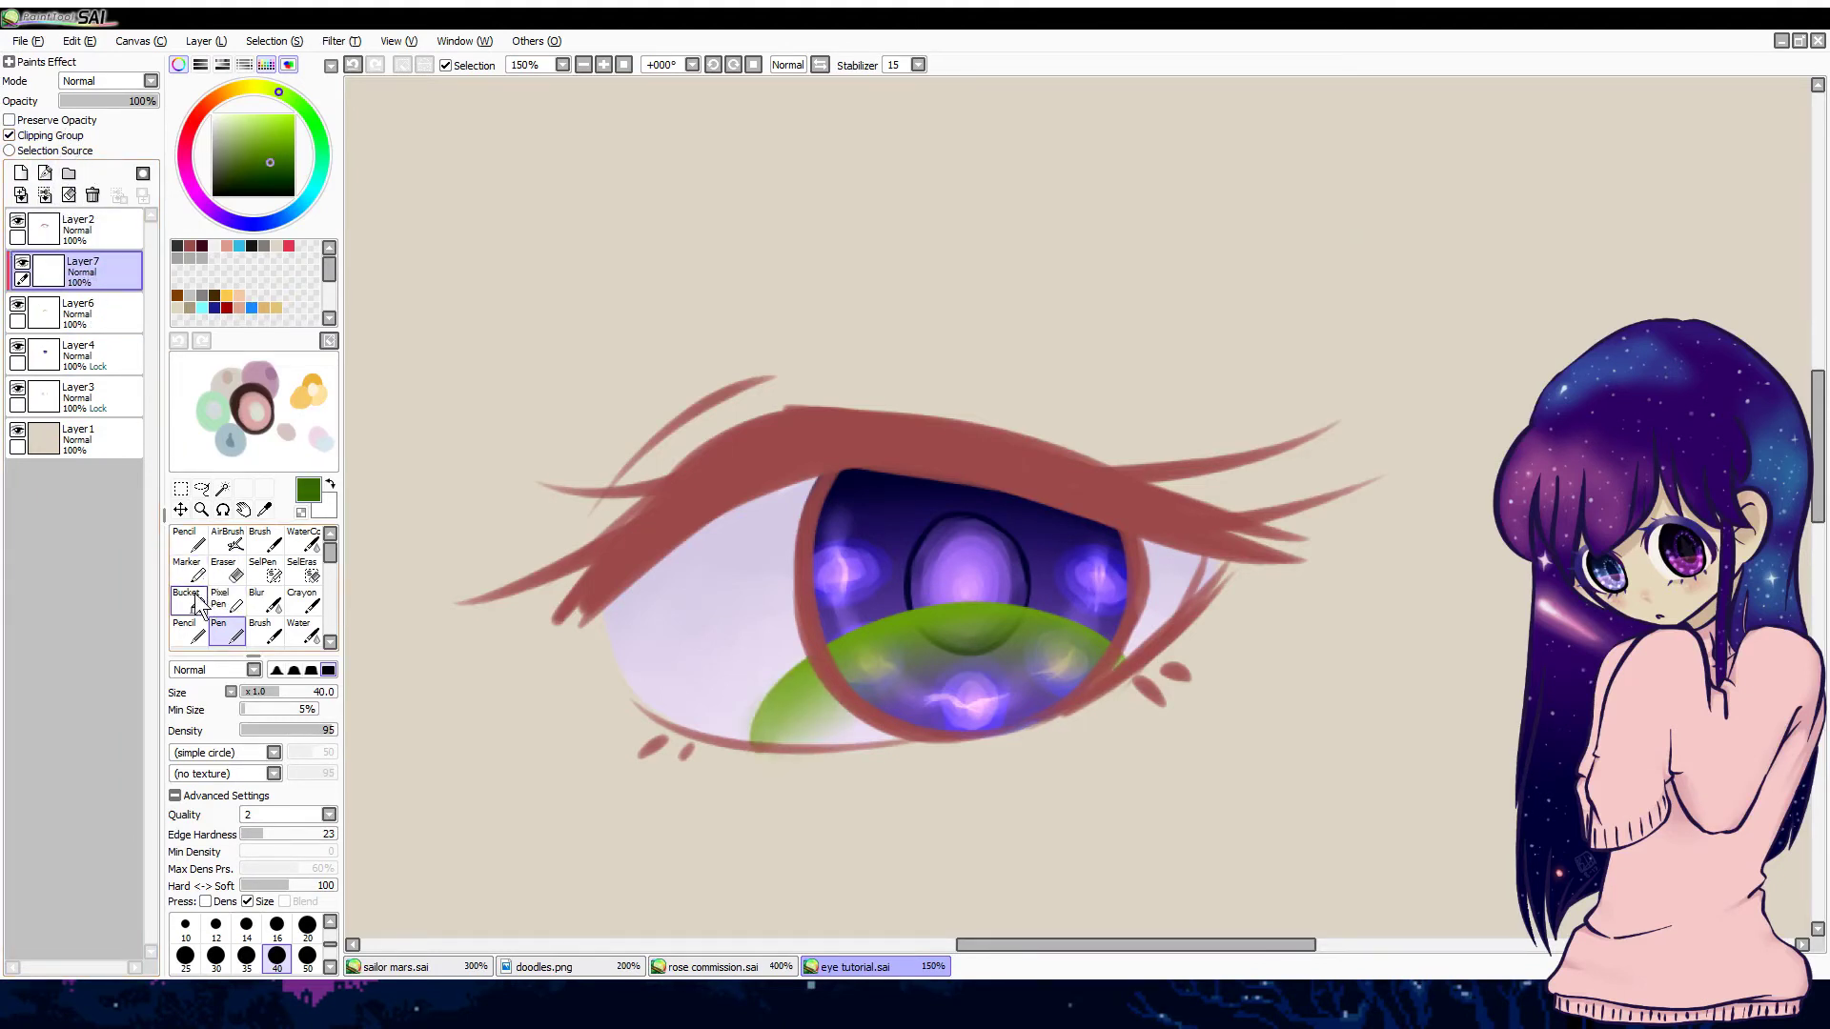
left_click(1002, 653)
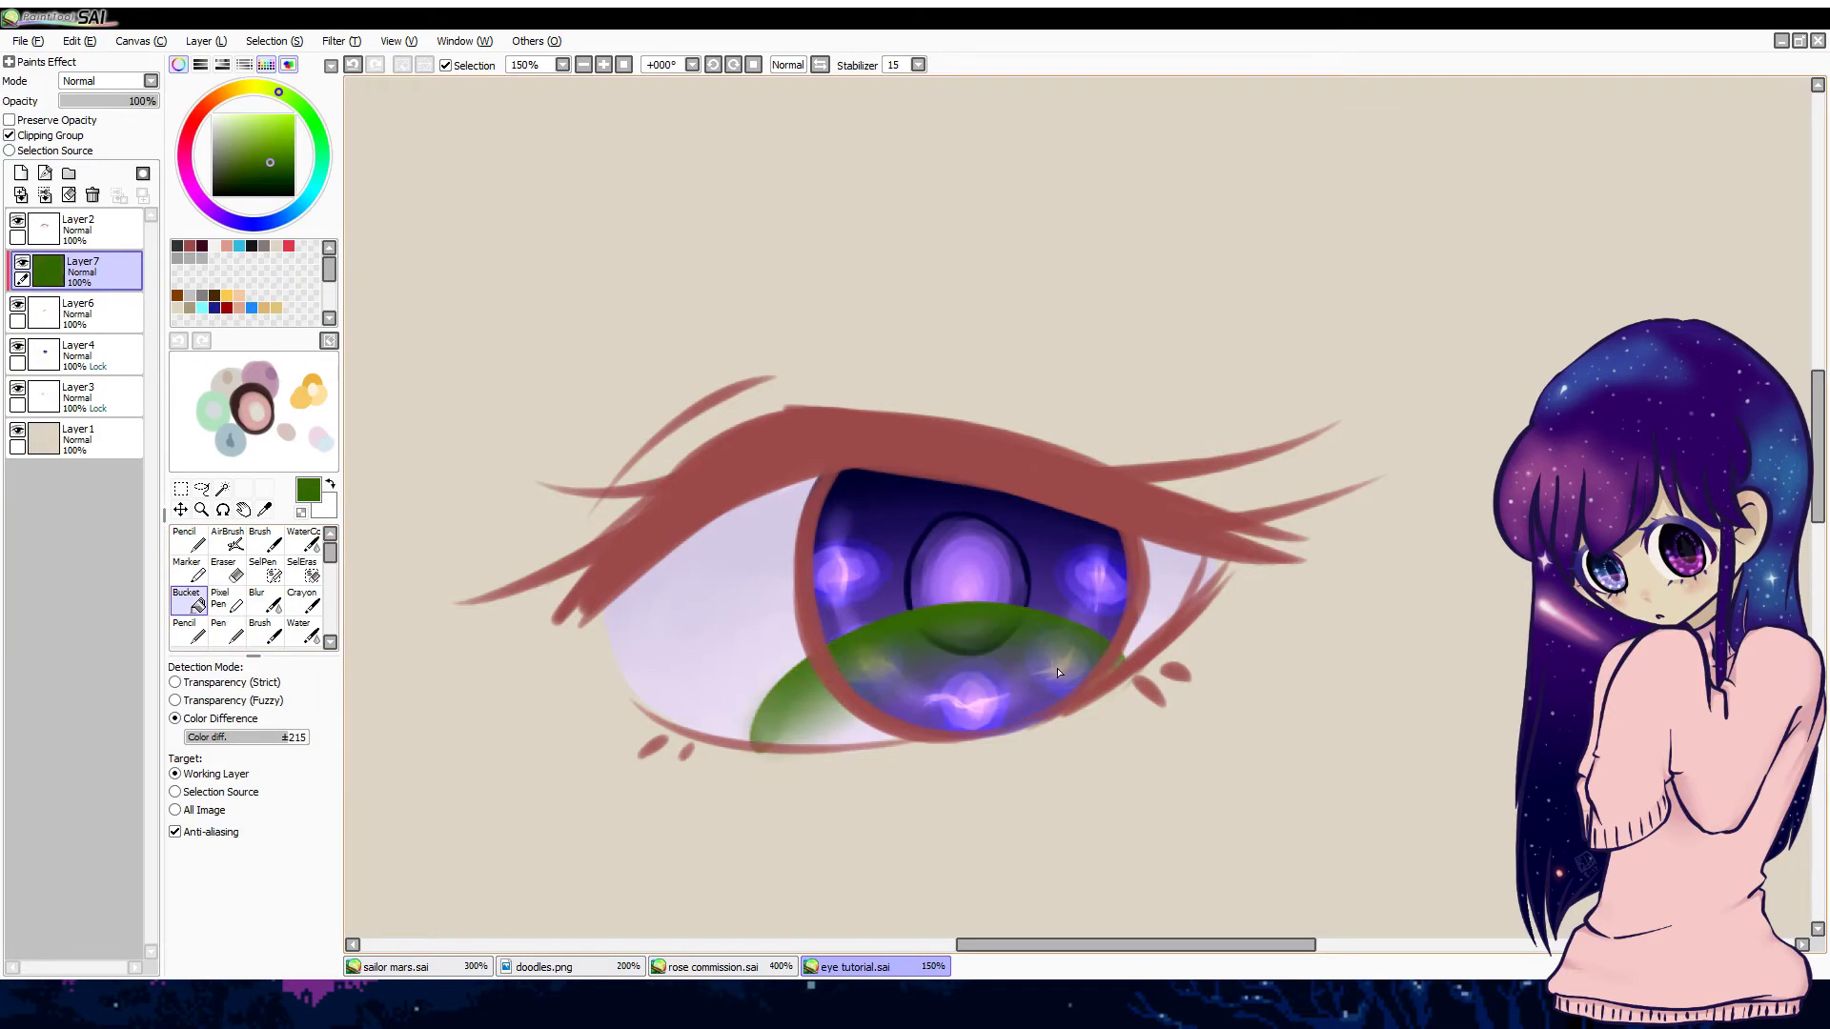
left_click(45, 194)
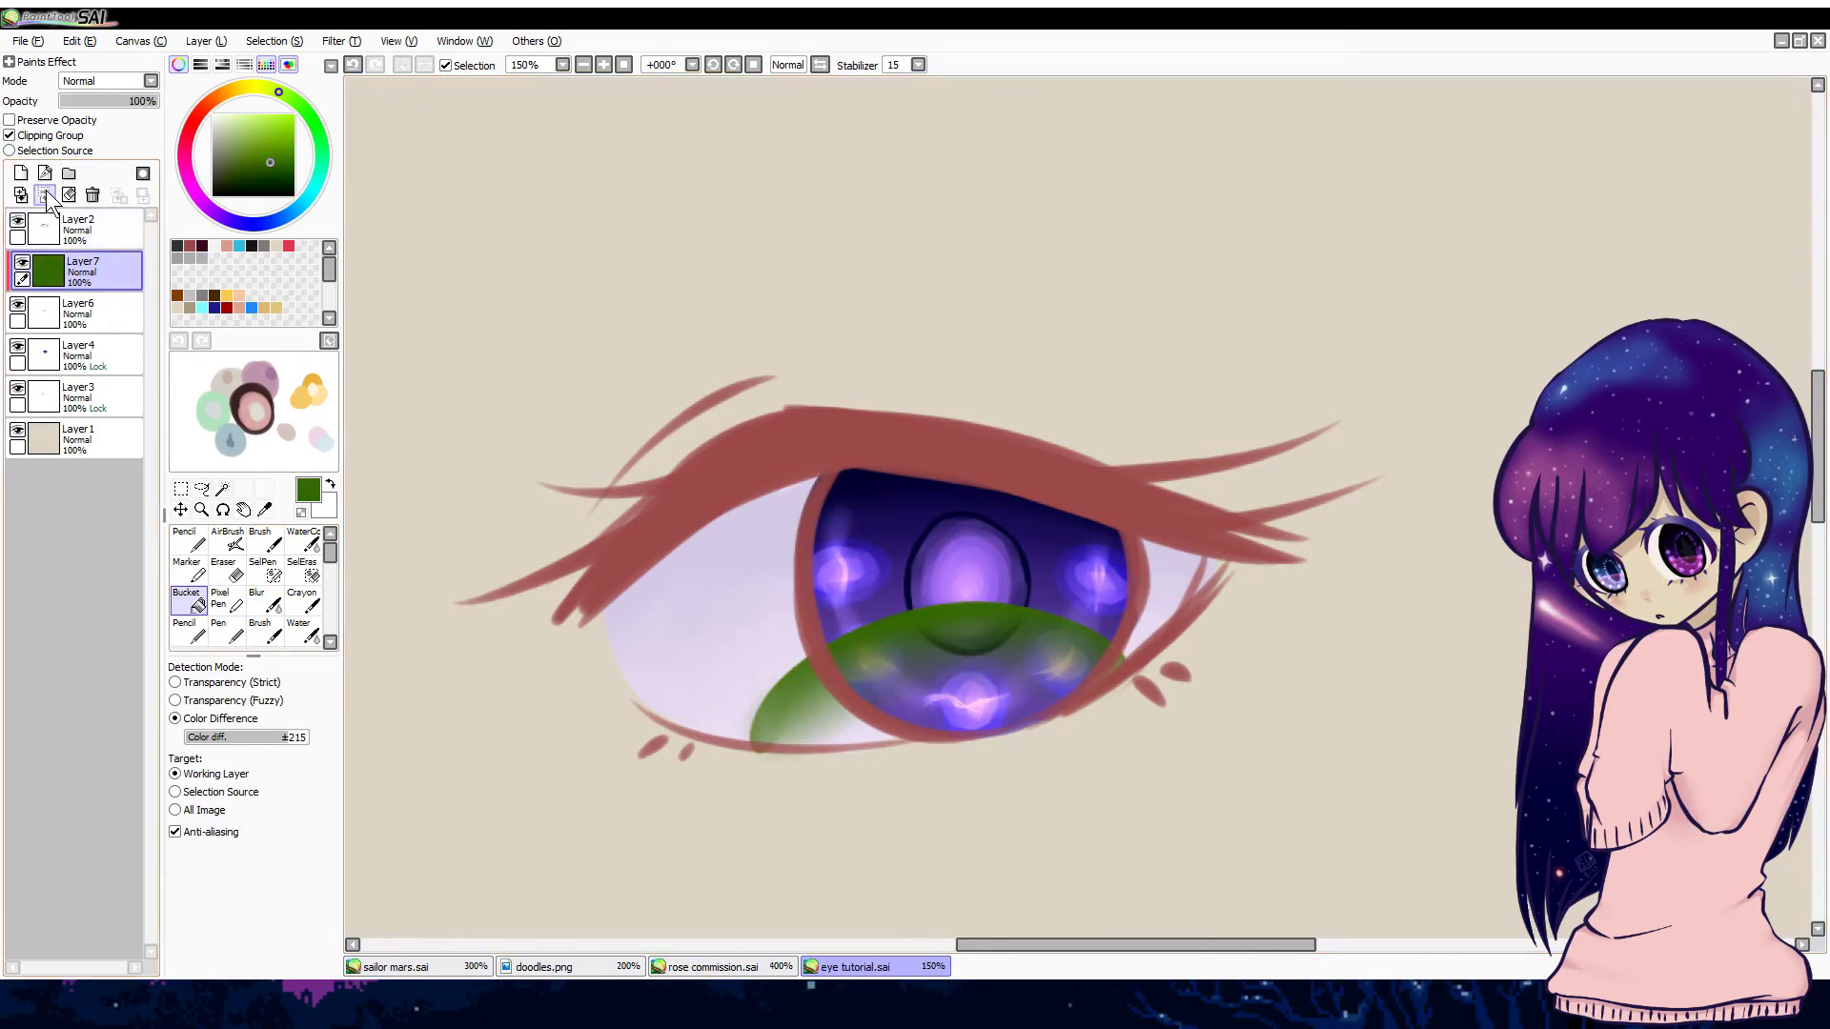
left_click(113, 154)
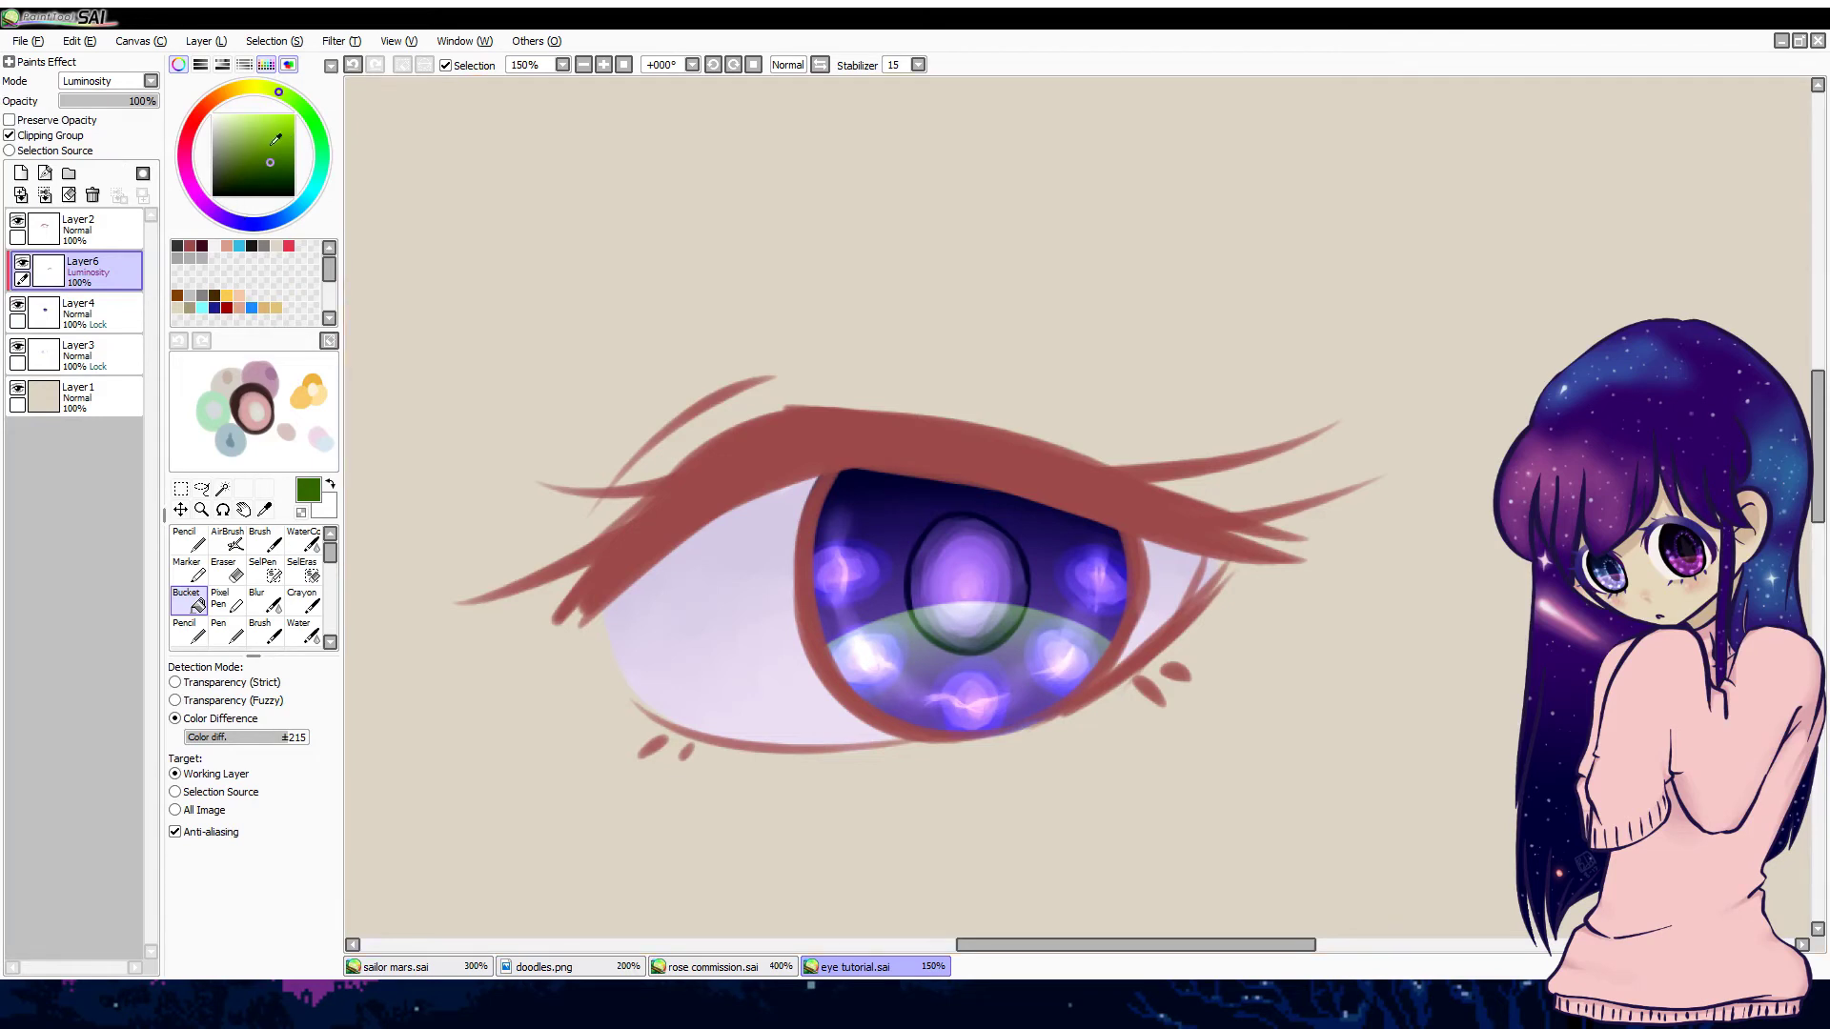
Step: Take the Pen with a lighter green and zoom to 200%, rotated to -33°
left_click_drag(269, 154, 256, 131)
left_click(227, 630)
left_click(581, 65)
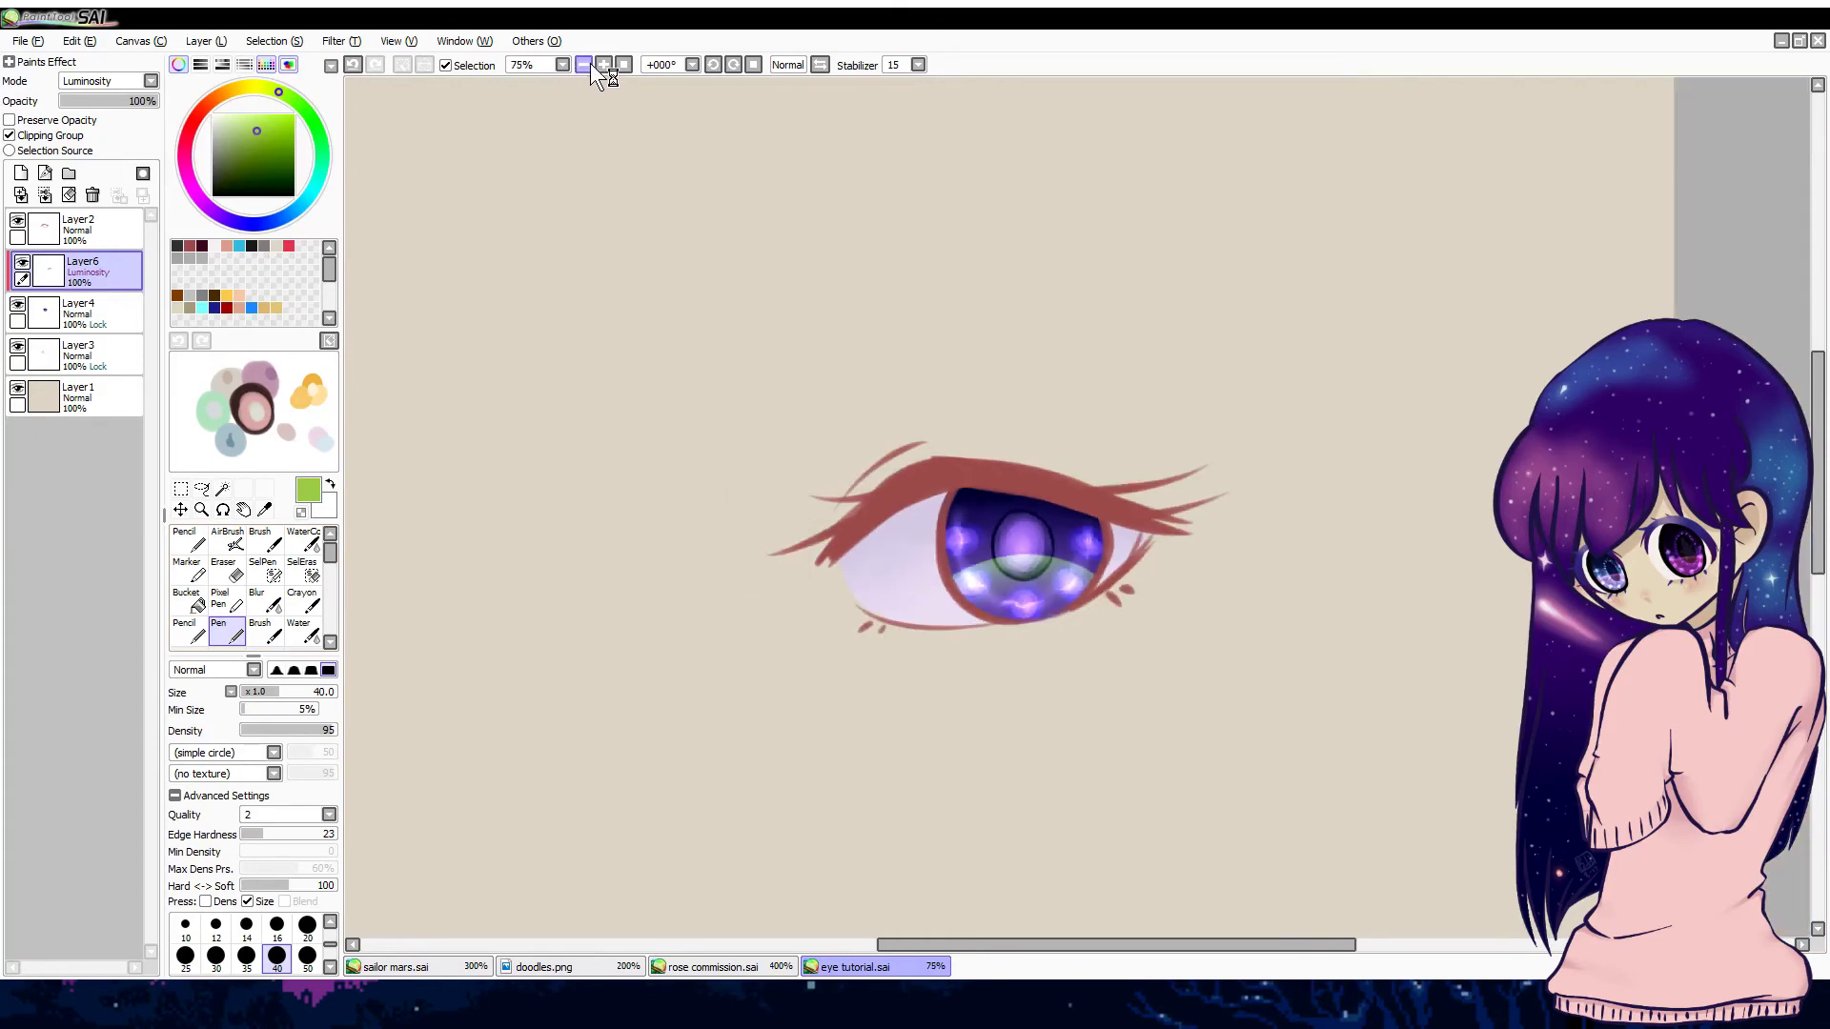
left_click(604, 65)
left_click(606, 64)
left_click(714, 65)
left_click(714, 65)
left_click(714, 64)
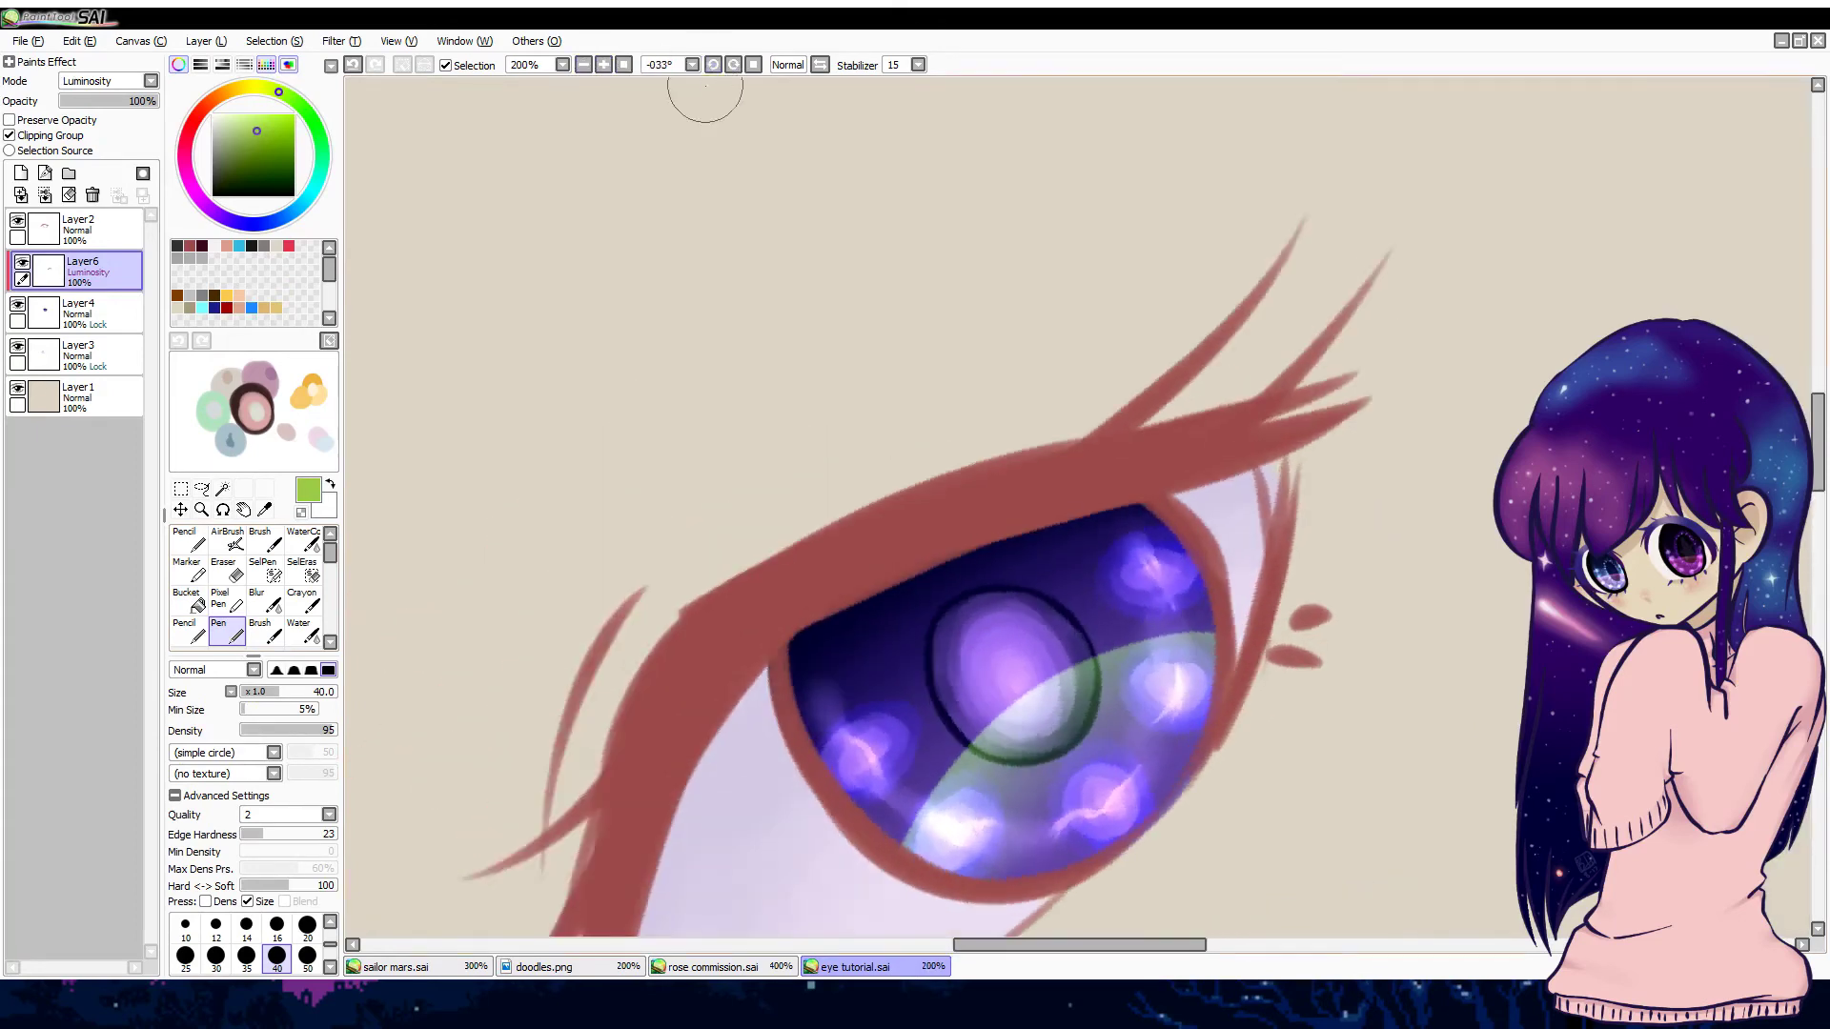
Step: Stroke a thin green line along the band's upper edge across the iris, then reset the view
left_click_drag(904, 847, 1001, 732)
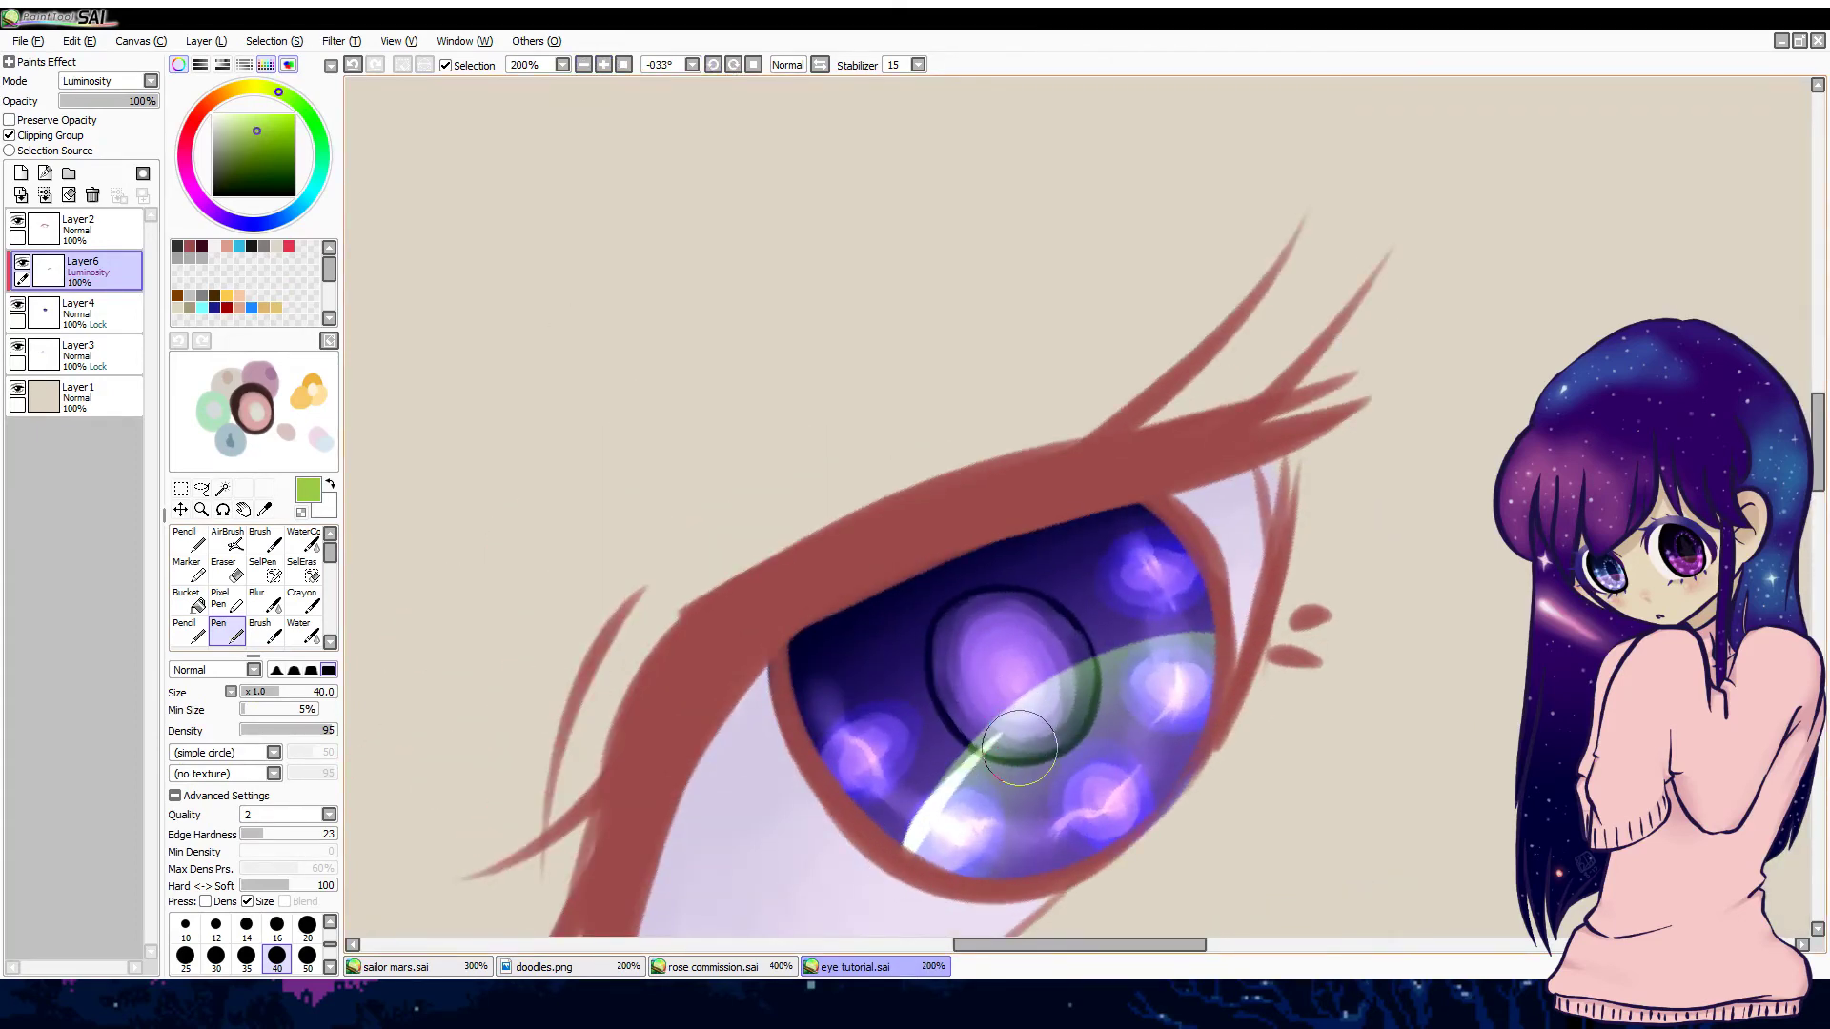
left_click_drag(276, 153, 275, 144)
key("ctrl+z")
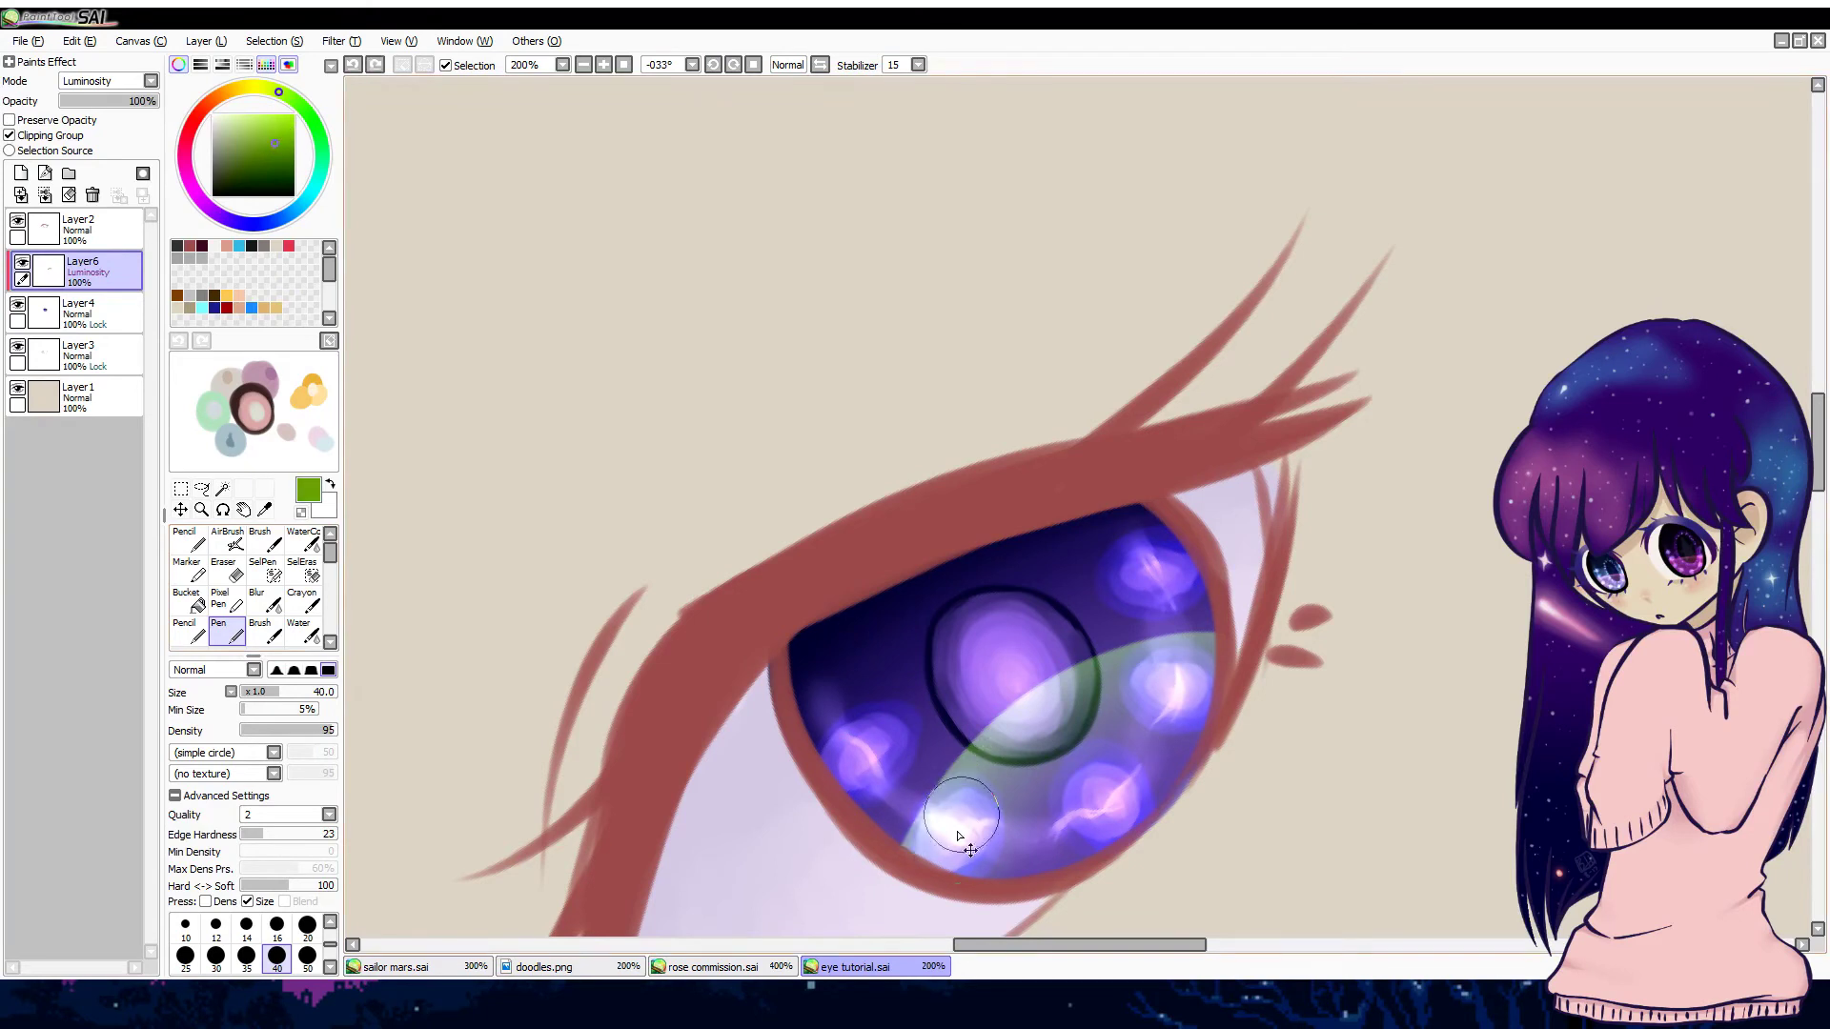
left_click_drag(902, 847, 1027, 691)
key("ctrl+z")
key("ctrl+z")
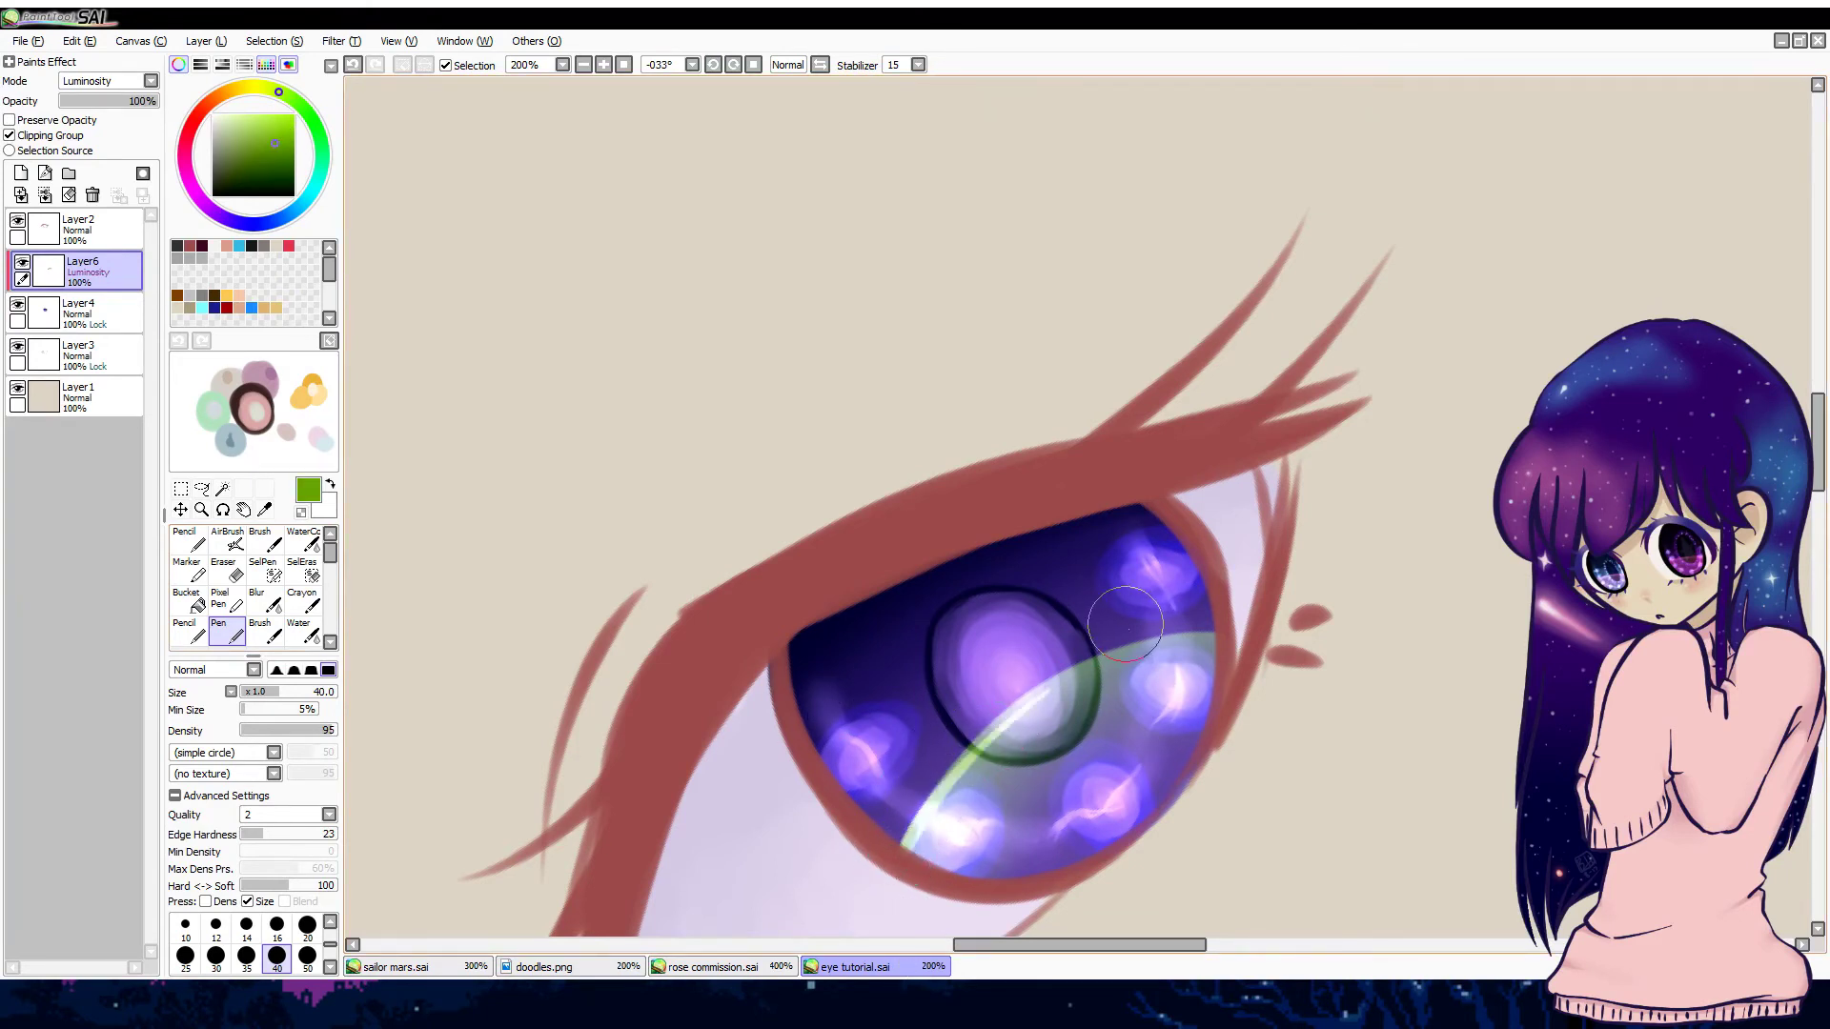
key("ctrl+z")
left_click_drag(905, 846, 1024, 692)
key("ctrl+z")
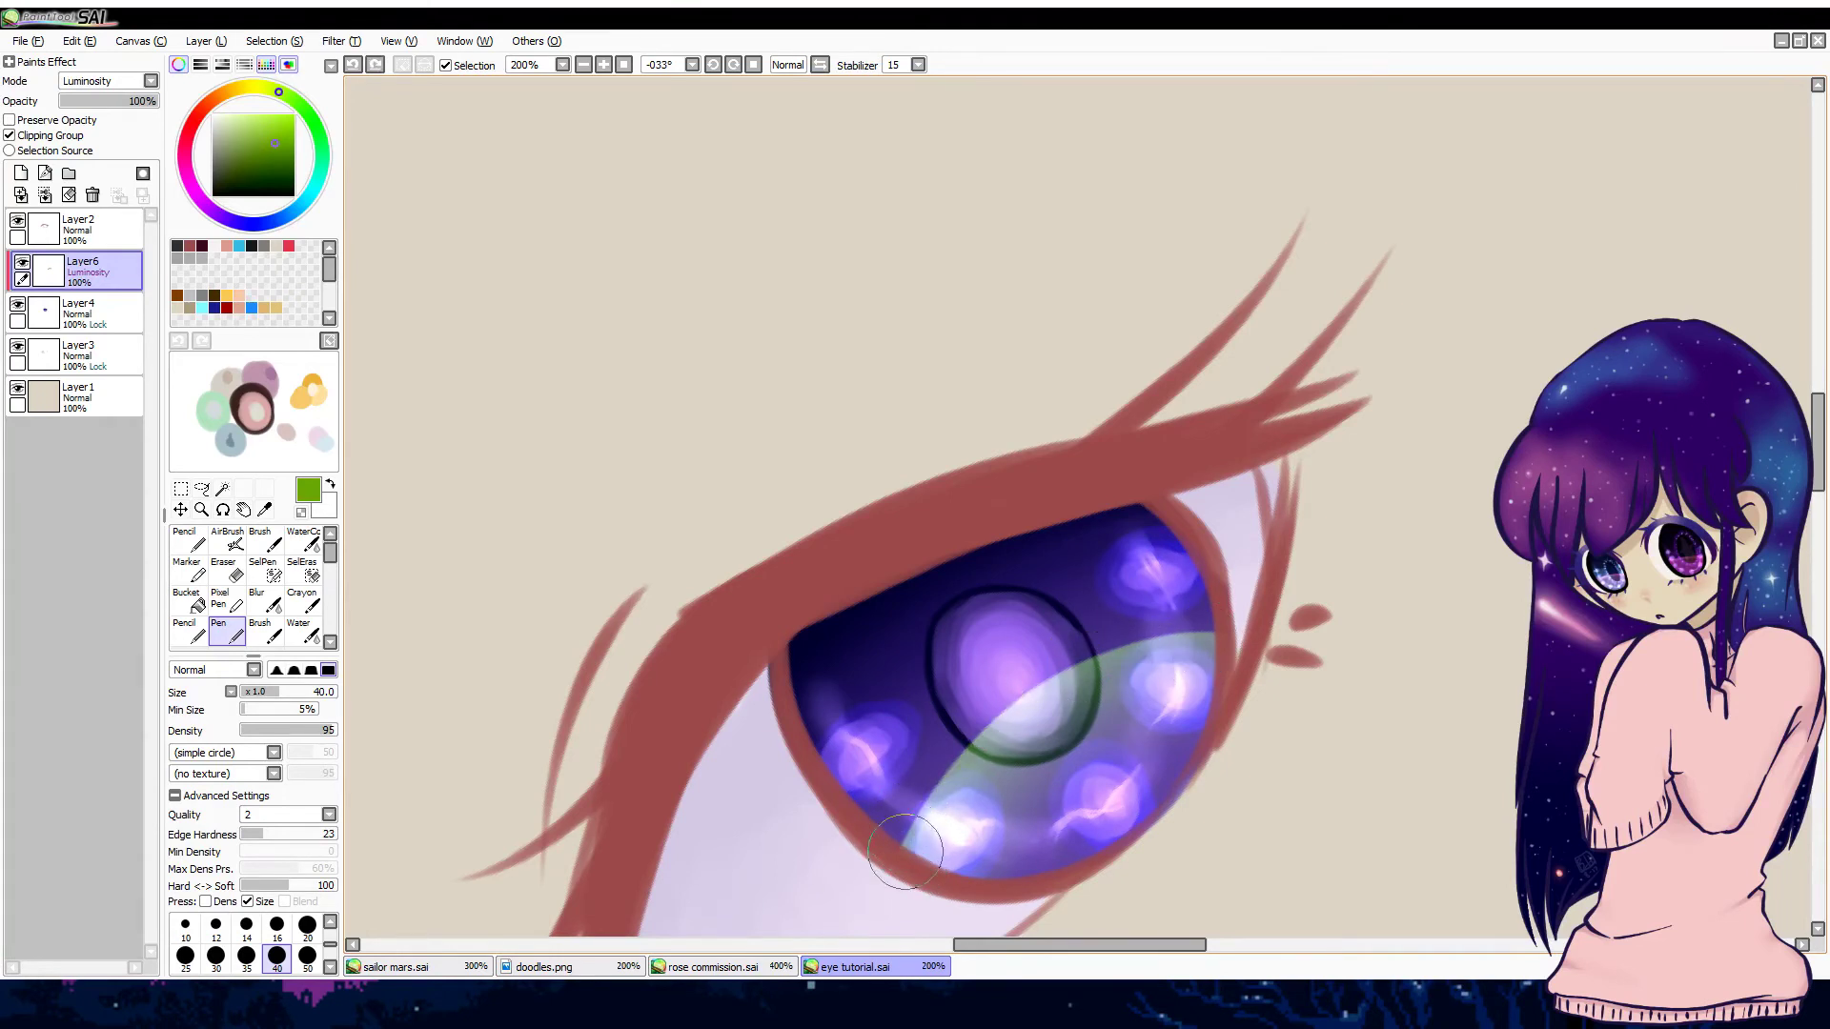
left_click_drag(905, 846, 1026, 692)
key("ctrl+z")
mouse_move(905, 848)
left_mouse_down()
mouse_move(960, 771)
mouse_move(1069, 678)
mouse_move(929, 807)
left_mouse_up()
key("ctrl+z")
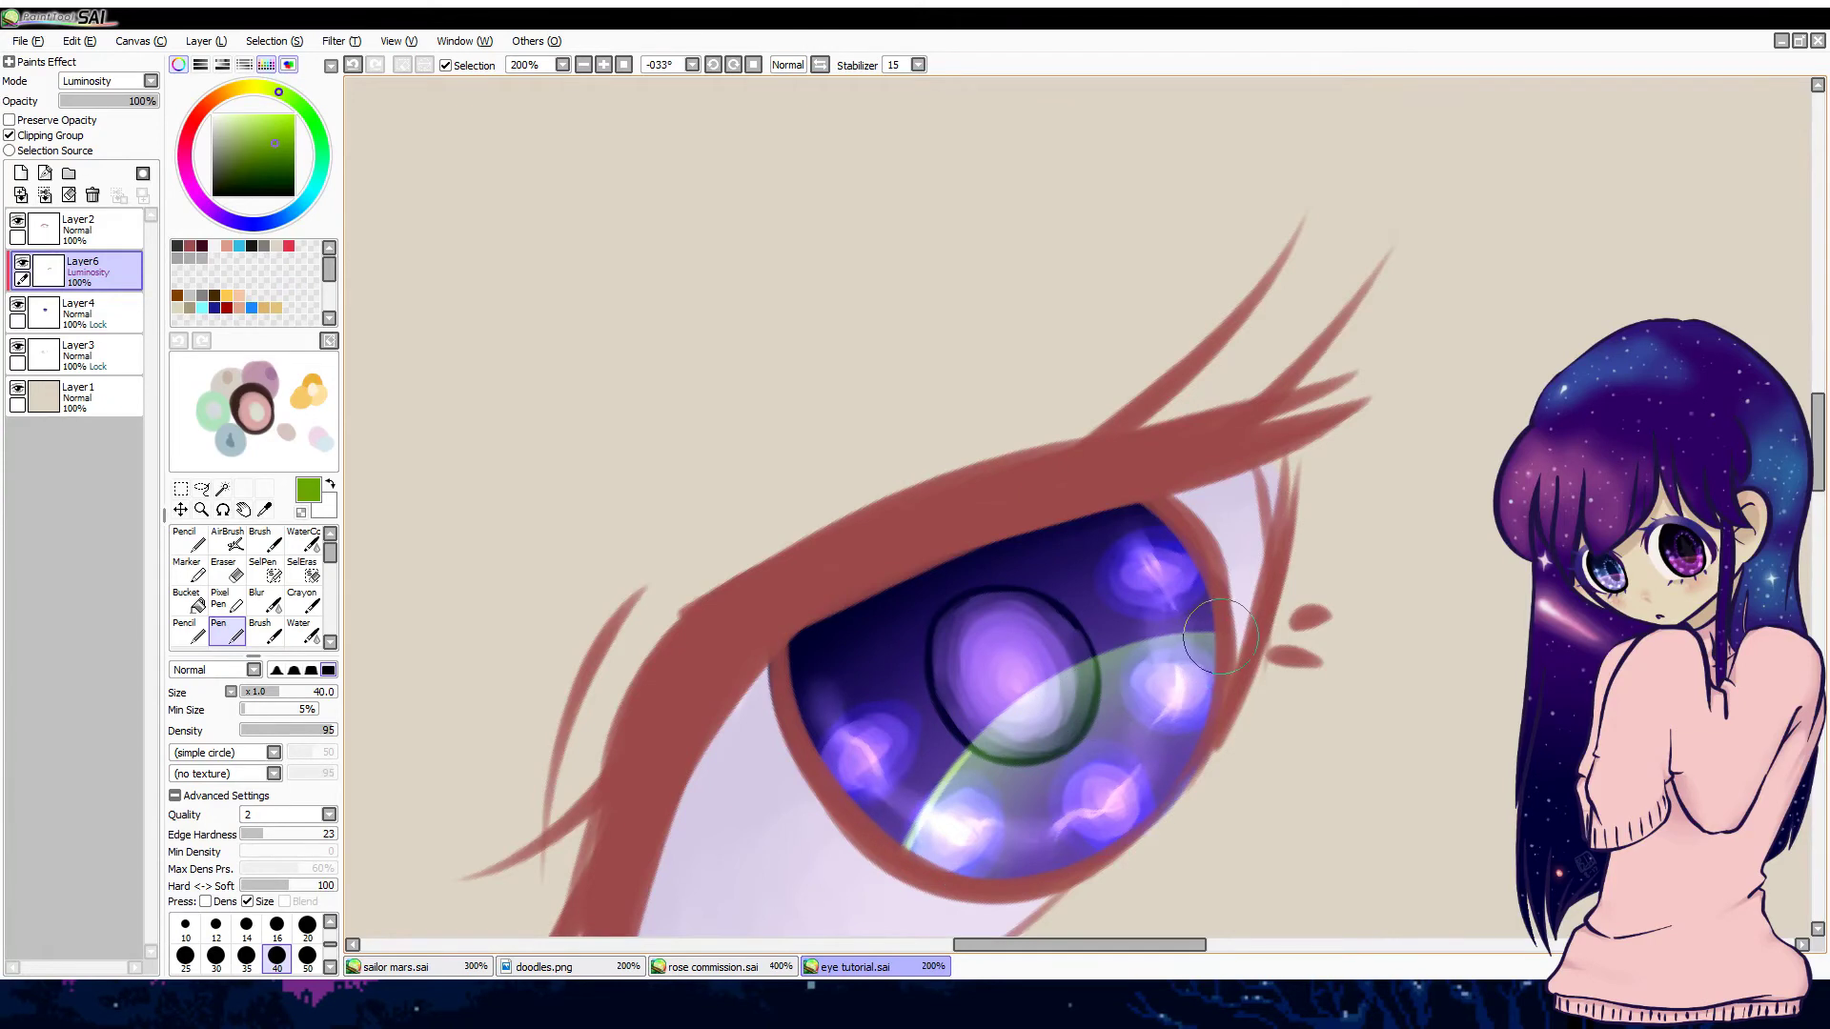
mouse_move(1212, 633)
left_mouse_down()
mouse_move(1062, 677)
mouse_move(968, 753)
left_mouse_up()
left_click(625, 64)
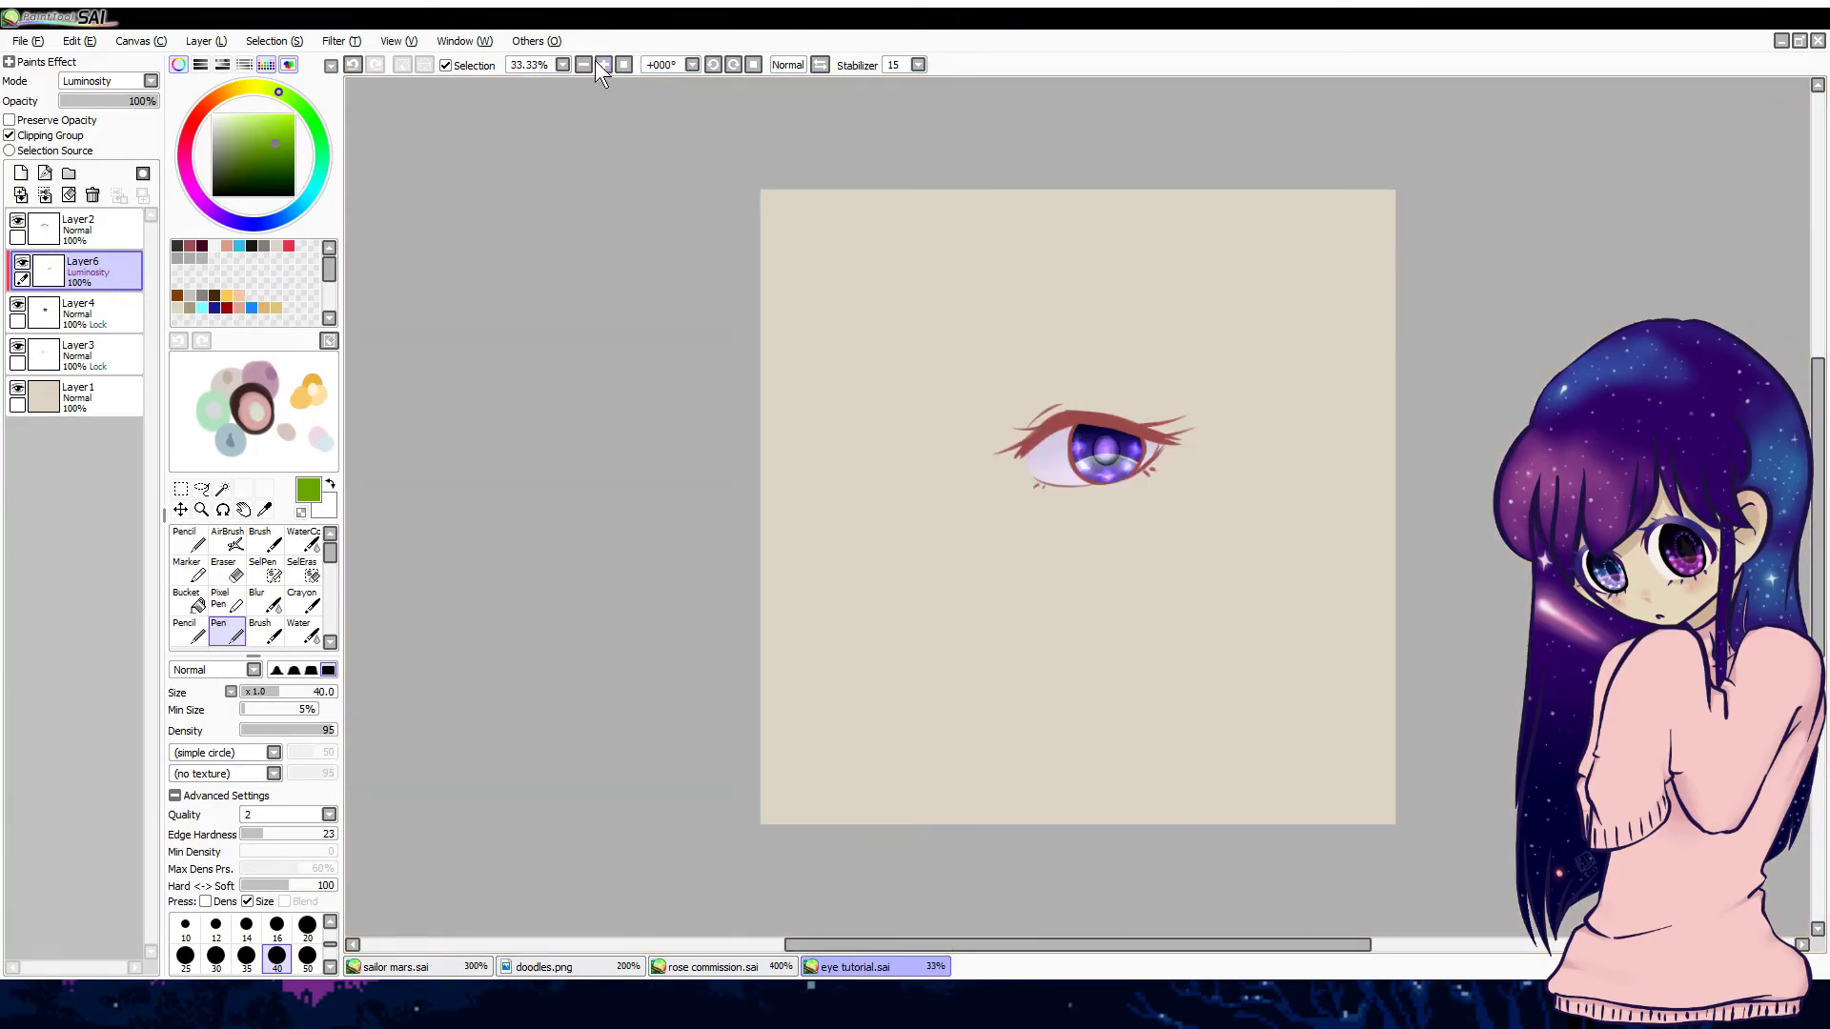
Step: Zoom in and soften the inner ends of the left and right green lines with a smaller Blur brush
left_click(601, 64)
left_click(602, 65)
left_click(602, 65)
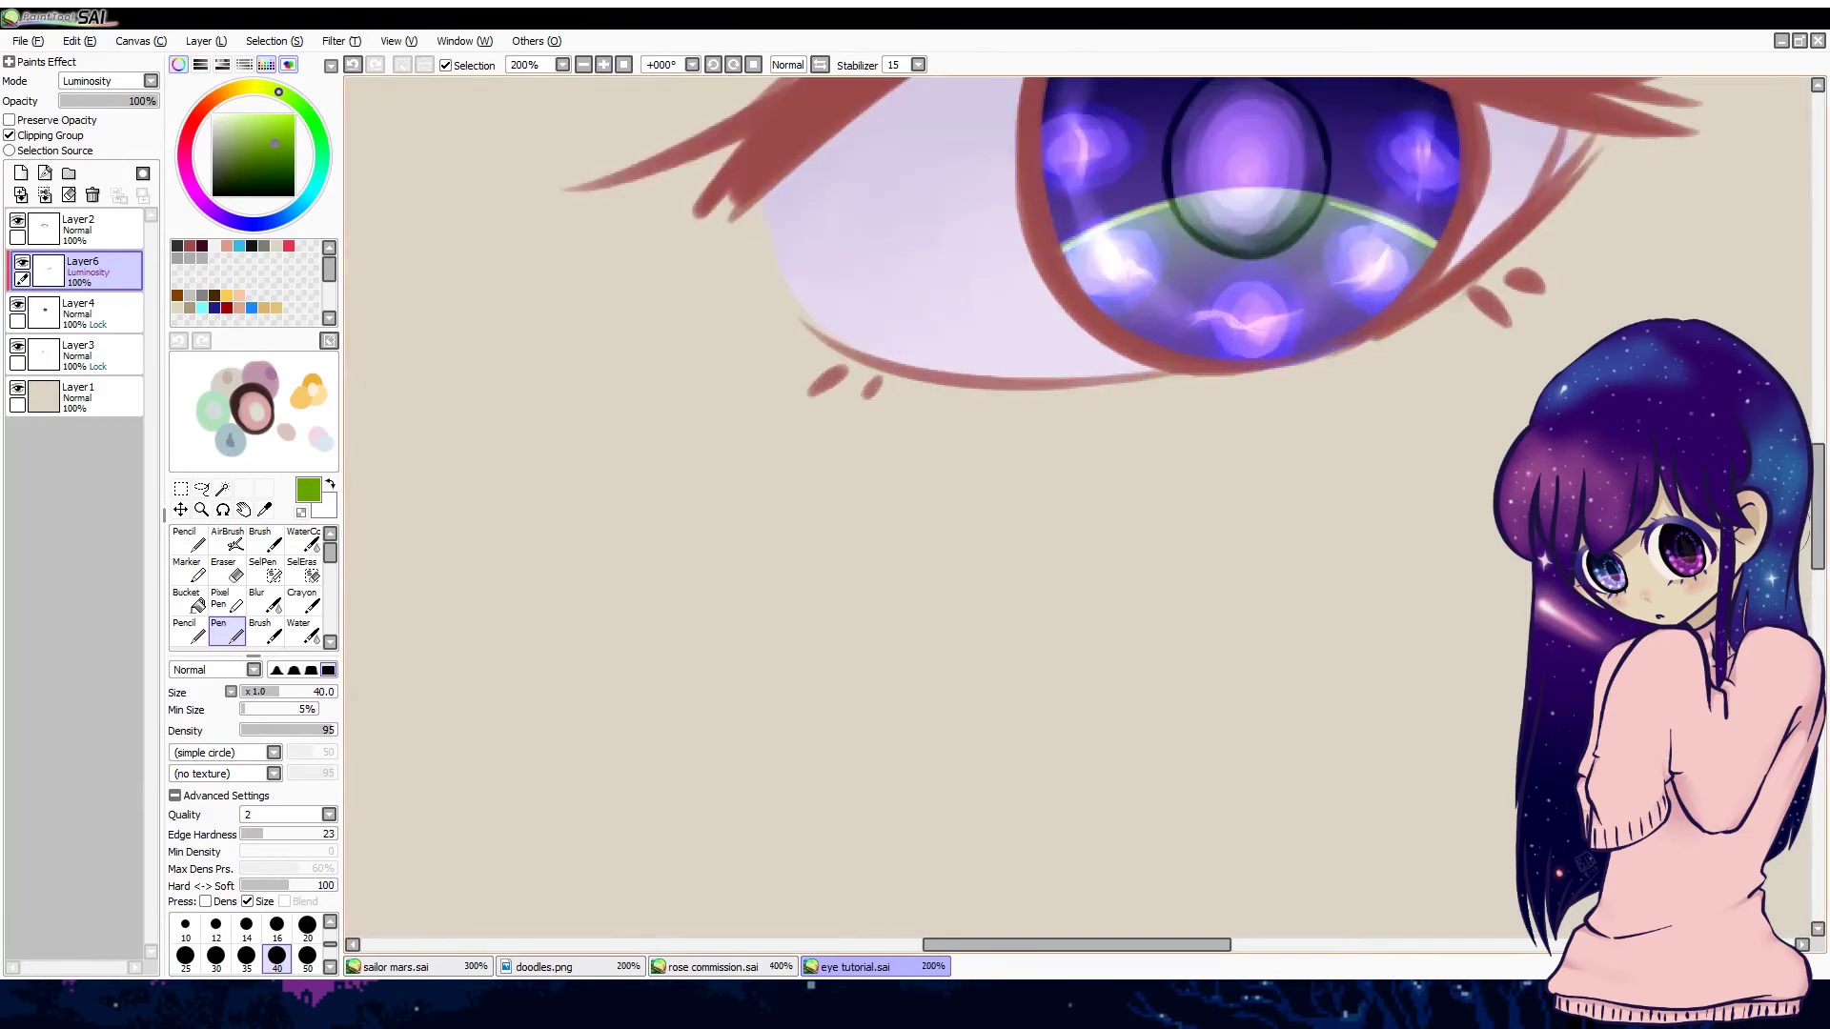
left_click_drag(1818, 511, 1818, 449)
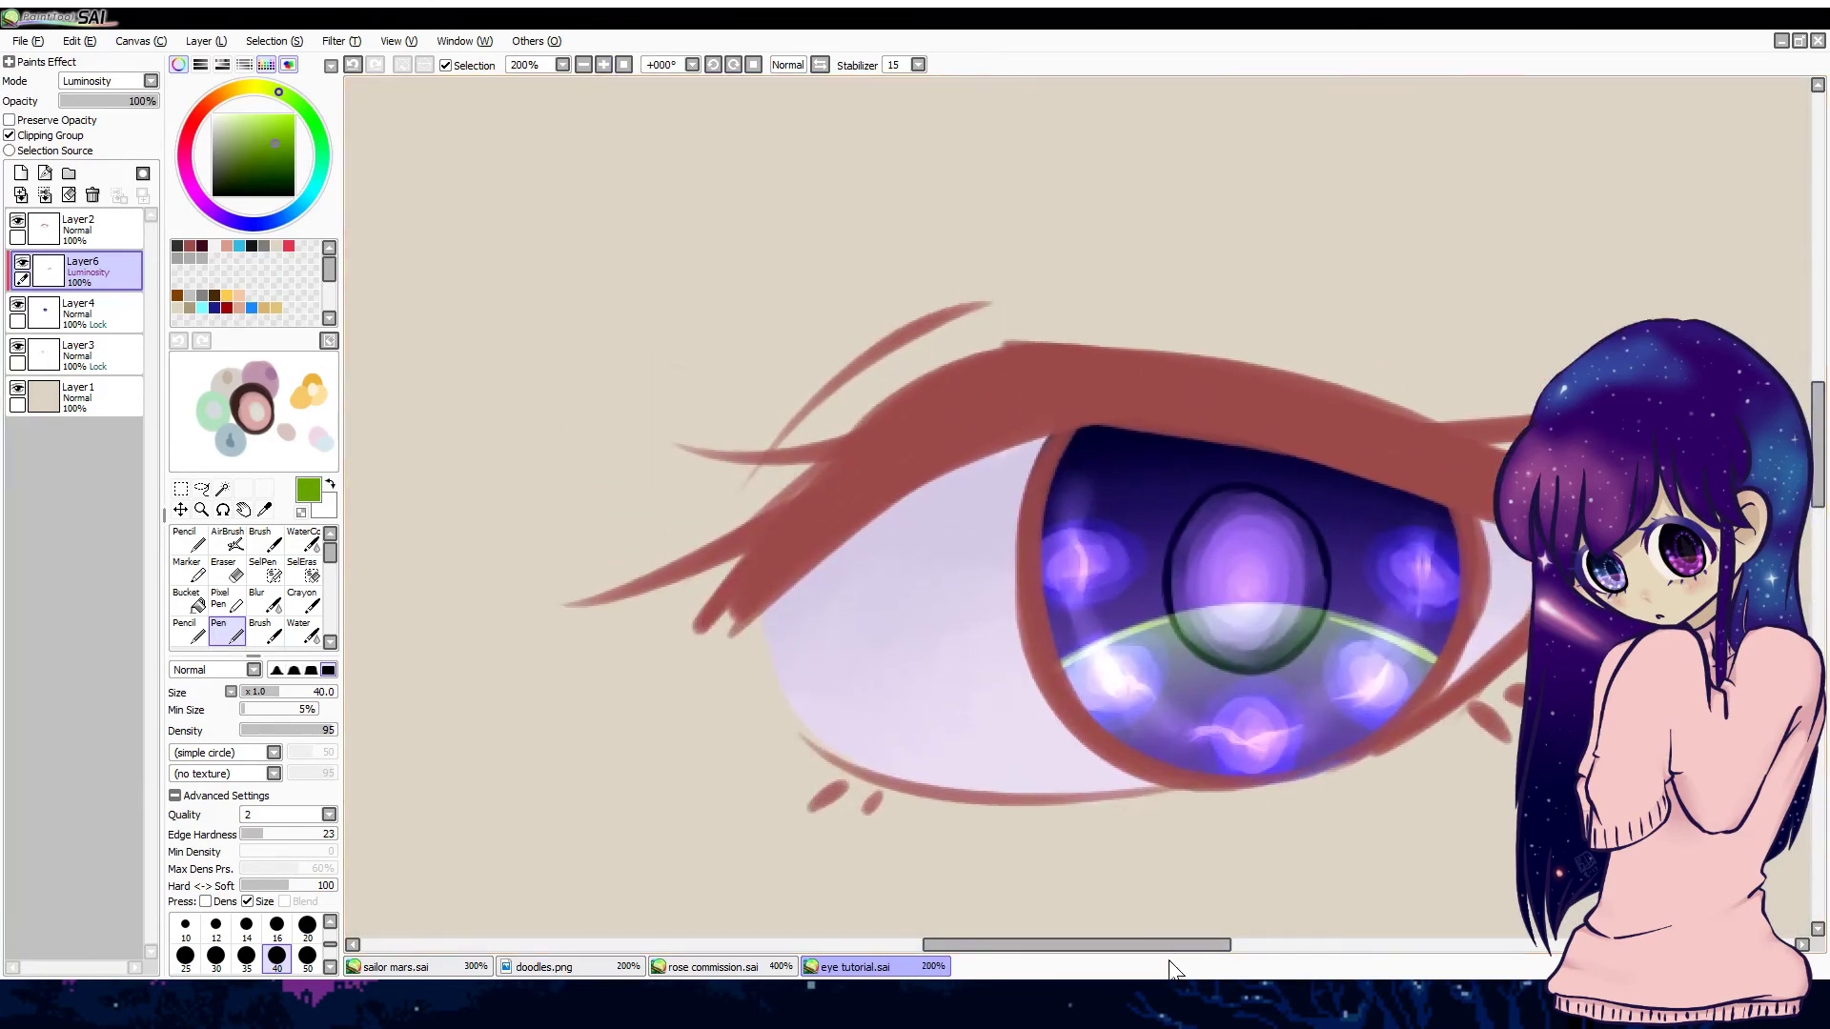
left_click_drag(1182, 945, 1249, 956)
left_click(257, 600)
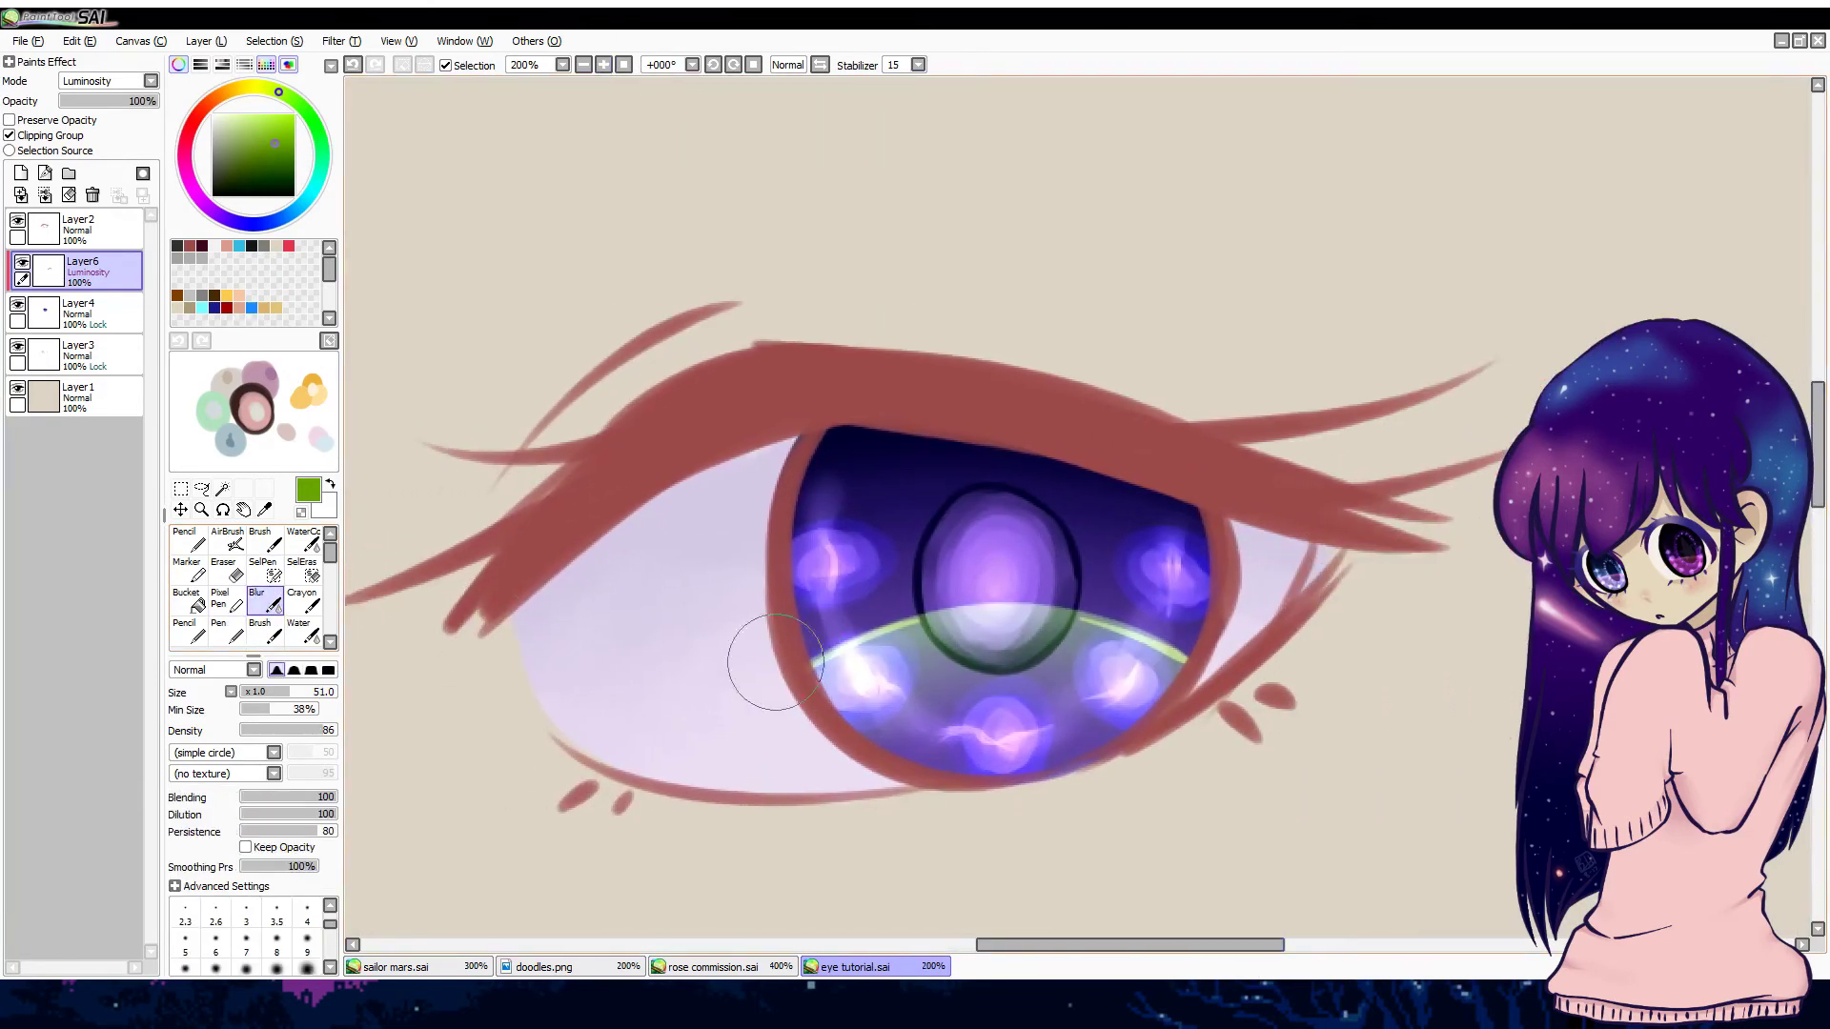
left_click(263, 692)
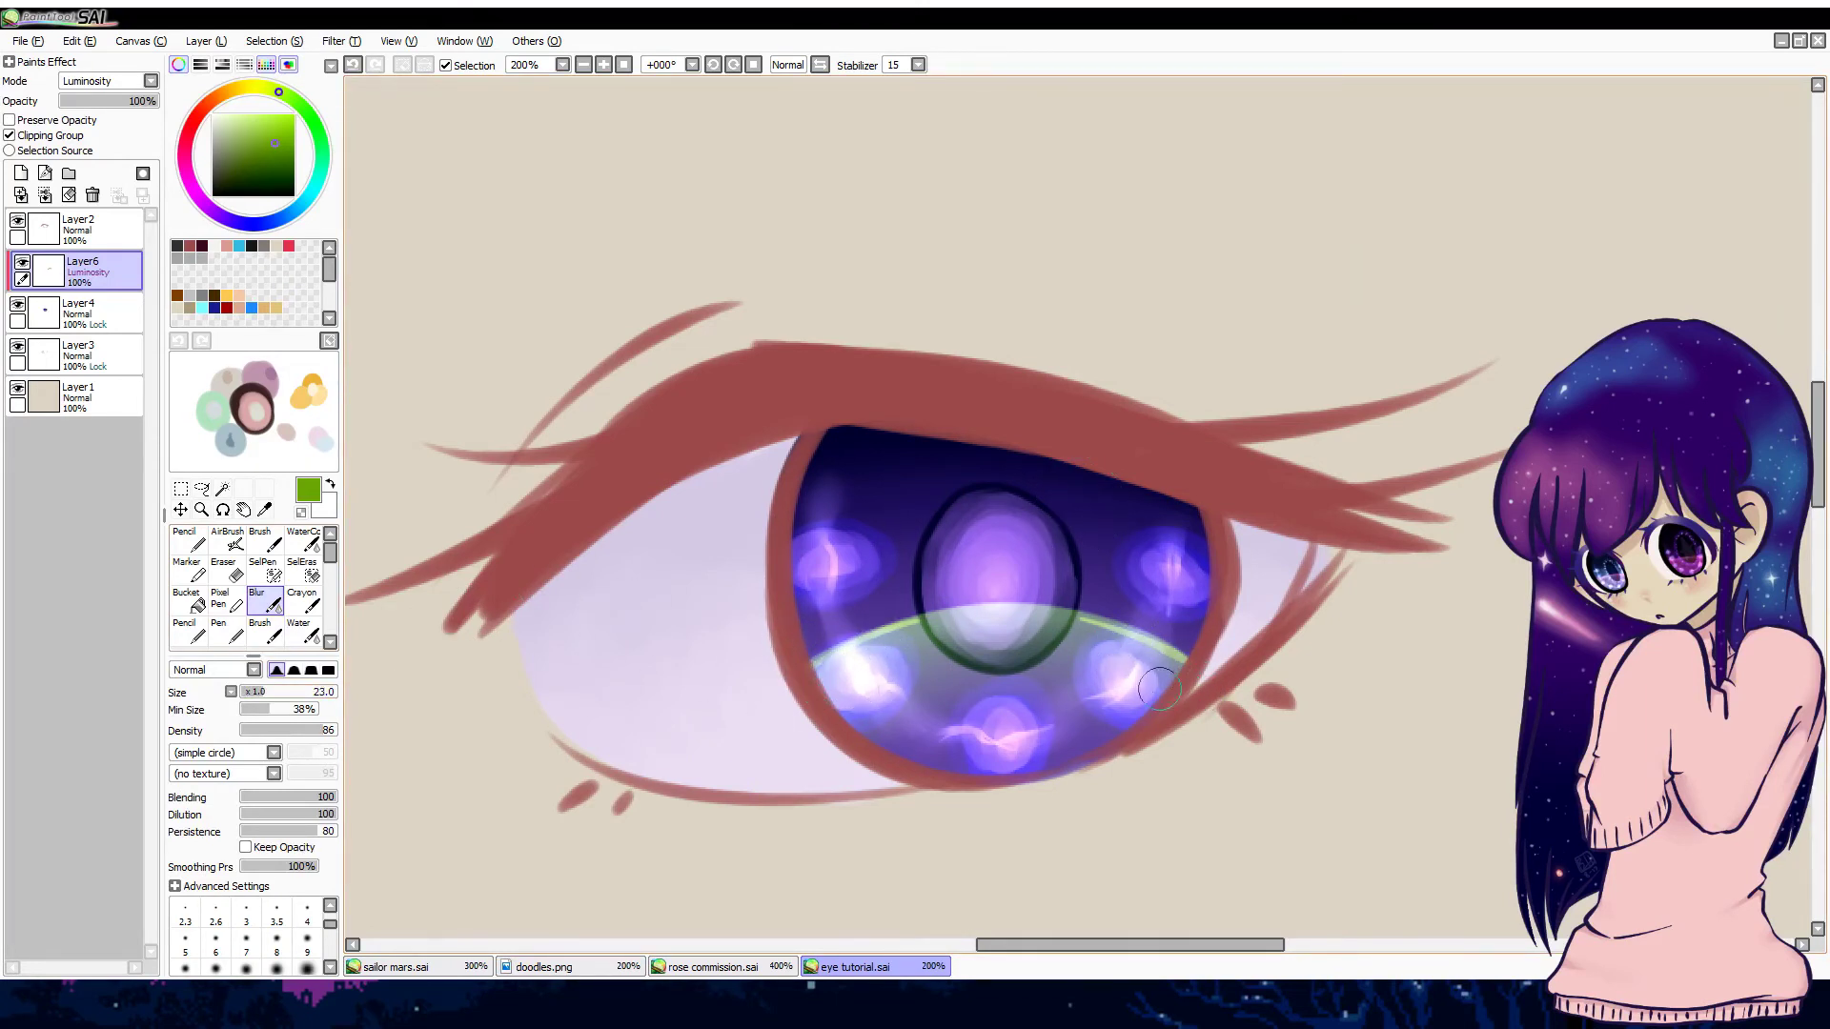
key("ctrl+z")
left_click_drag(953, 621, 899, 639)
left_click_drag(1107, 634, 1032, 629)
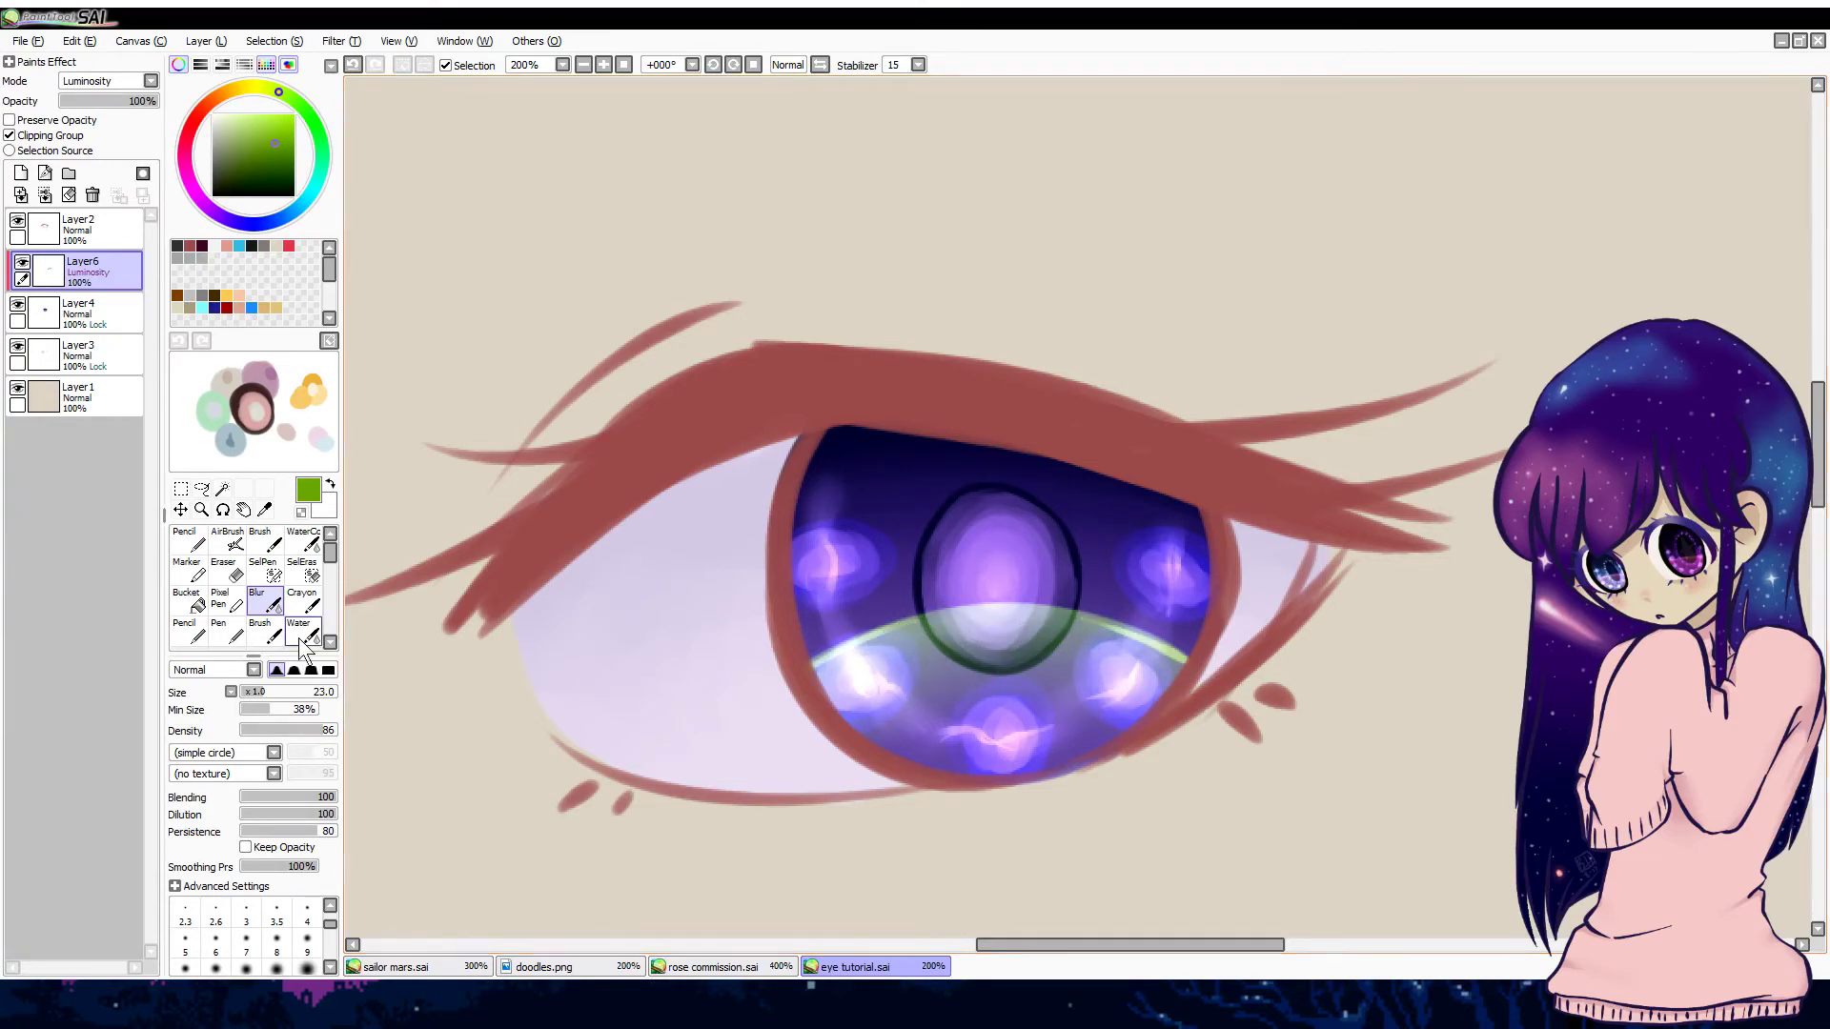
Step: Try small Pen highlights in the pupil, undo them, and lower Layer6's opacity to 87%
left_click(231, 633)
left_click_drag(981, 615, 1008, 633)
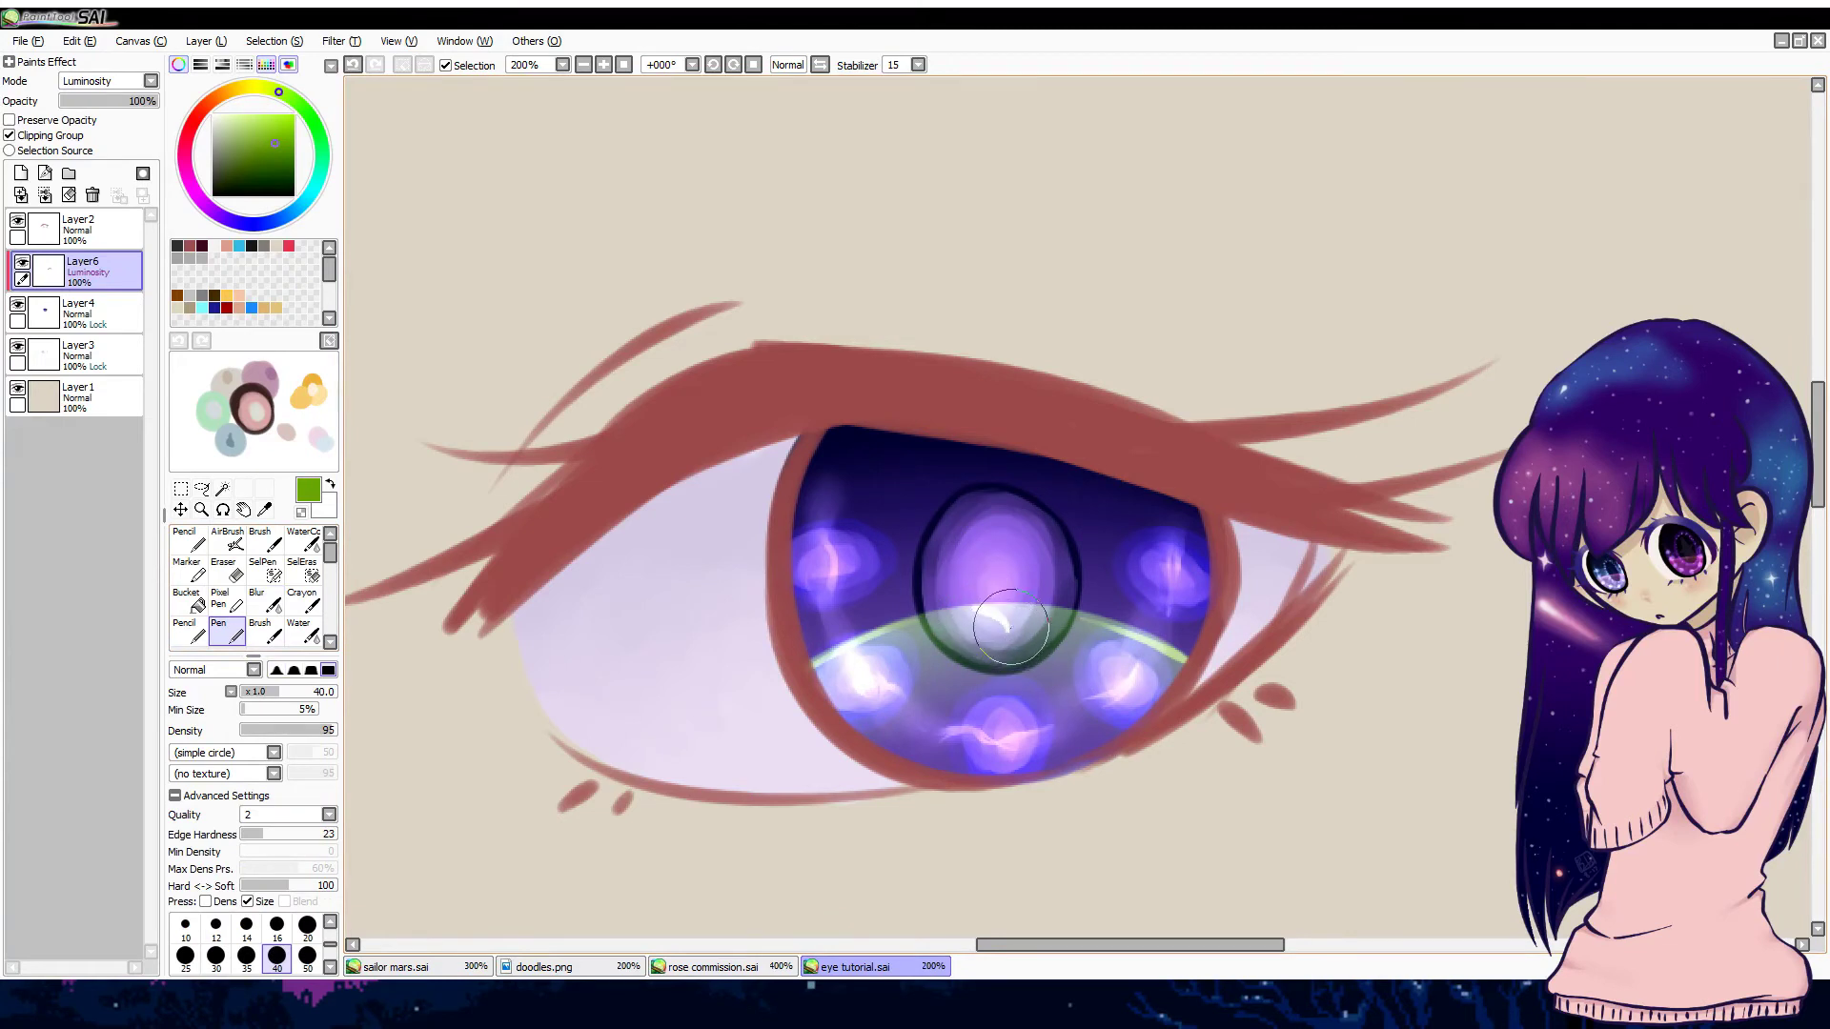
key("ctrl+z")
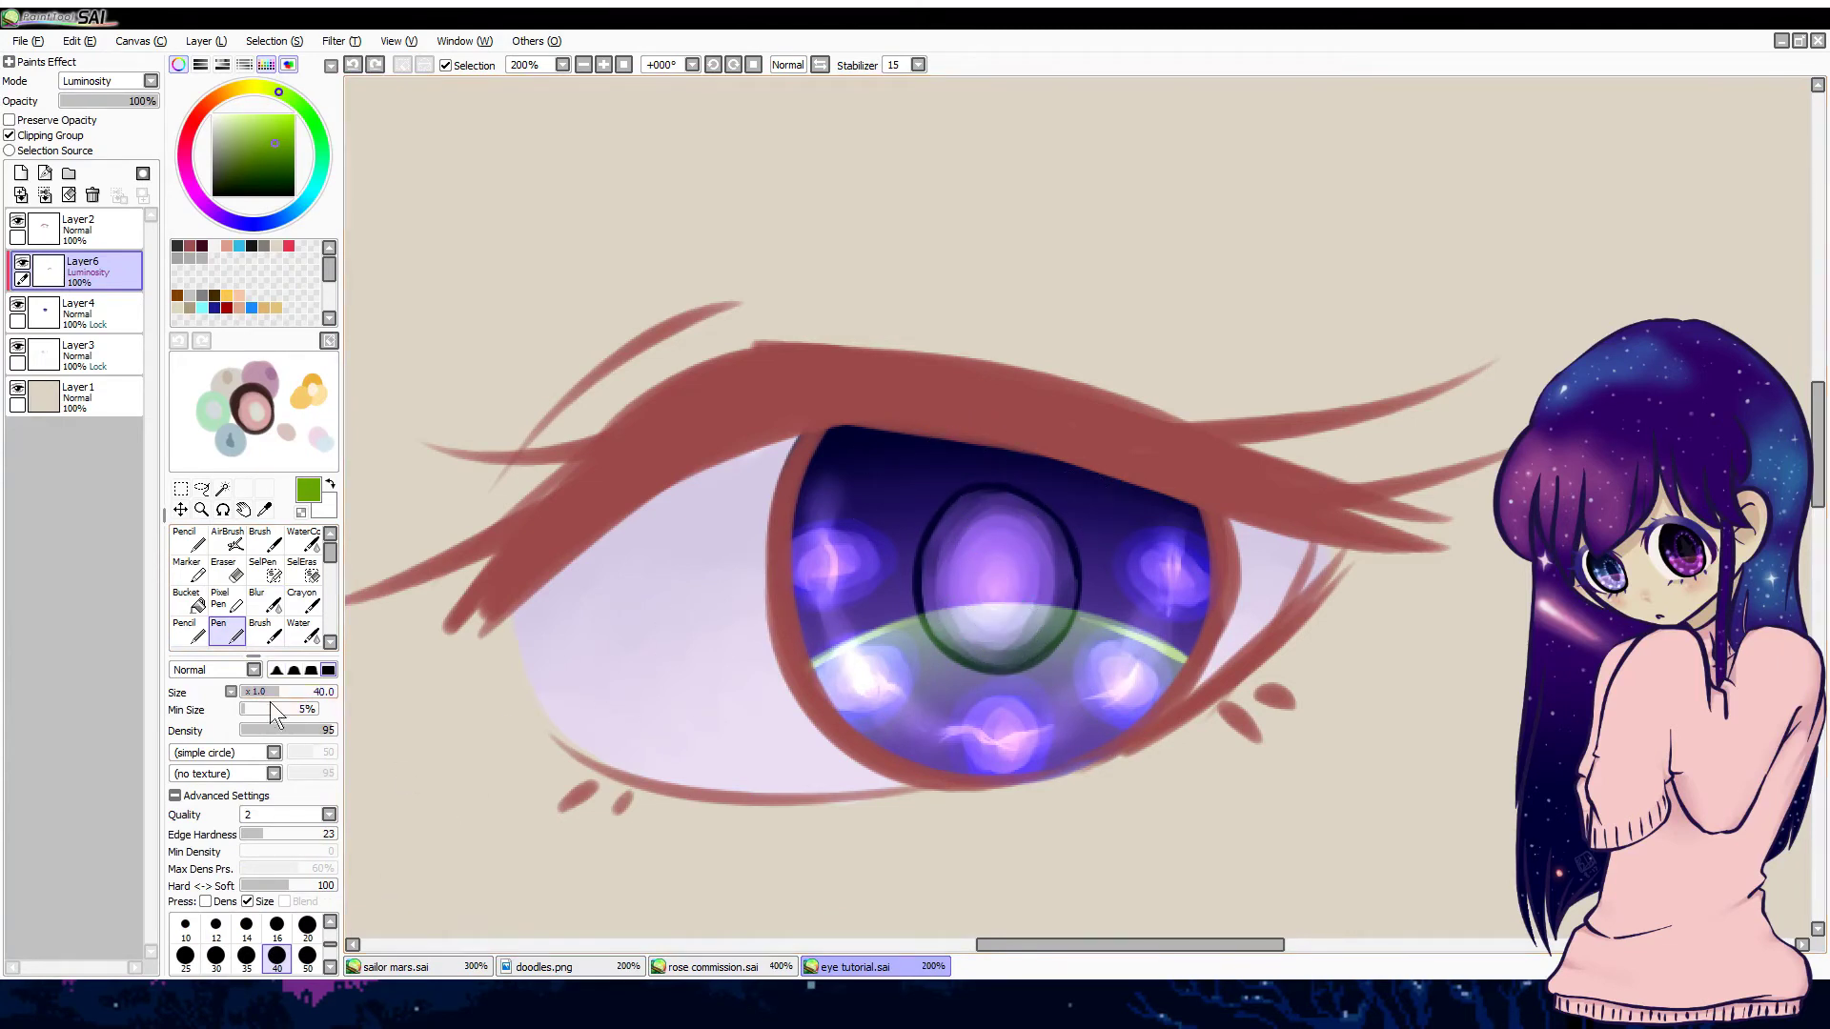
left_click_drag(266, 694, 255, 694)
mouse_move(999, 596)
left_mouse_down()
mouse_move(992, 609)
mouse_move(999, 595)
left_mouse_up()
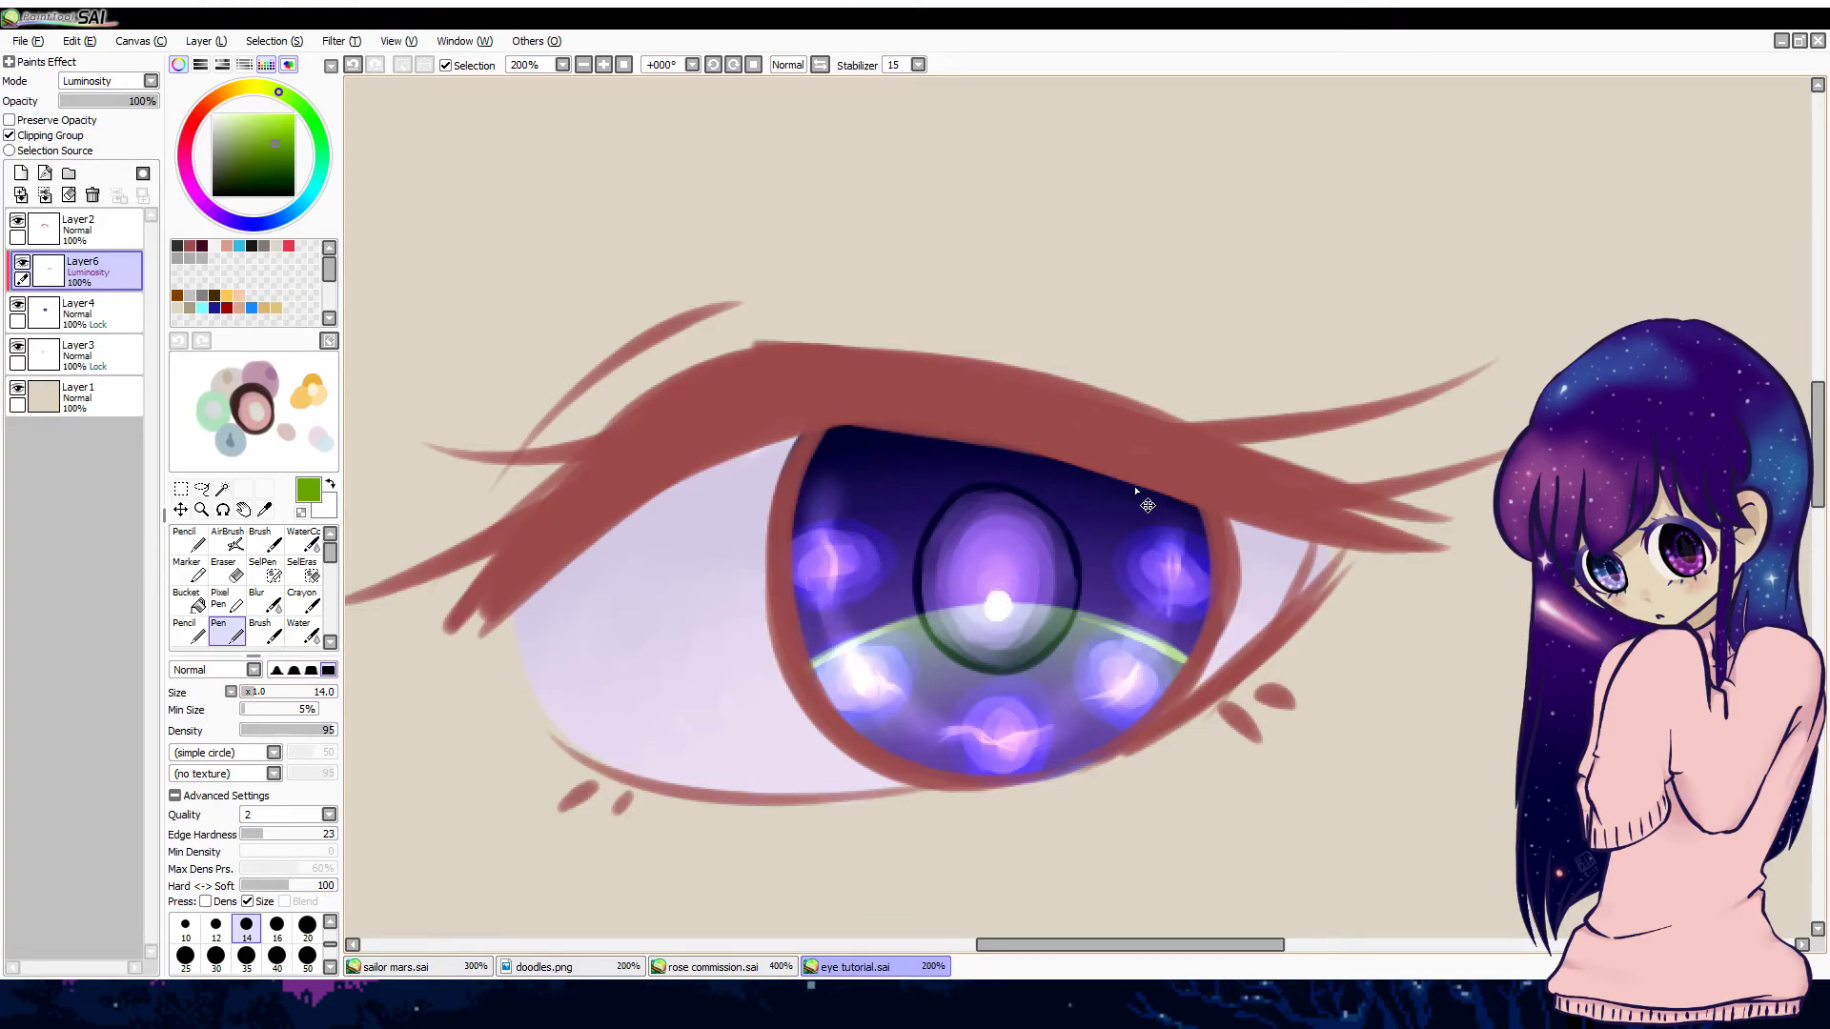
key("ctrl+z")
mouse_move(990, 519)
left_mouse_down()
mouse_move(1001, 534)
mouse_move(995, 515)
left_mouse_up()
key("ctrl+z")
left_click(267, 161)
left_click_drag(991, 592, 999, 595)
key("ctrl+z")
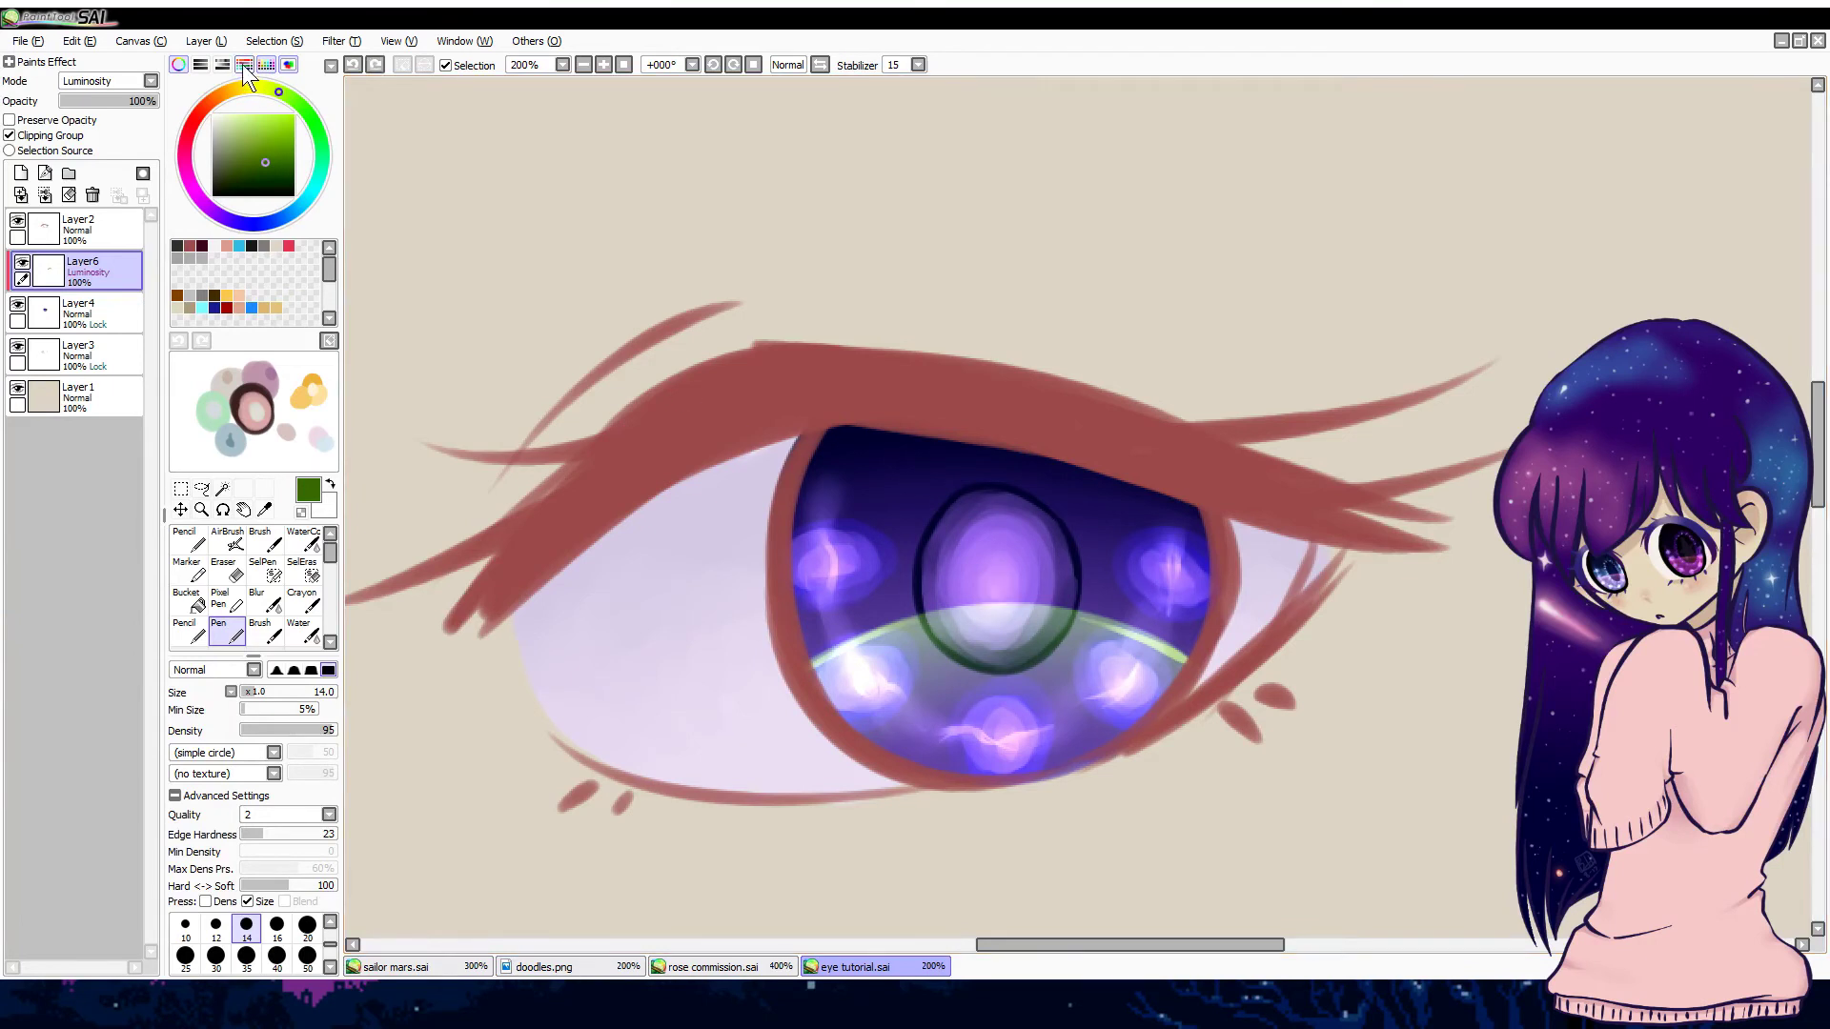
mouse_move(150, 95)
left_mouse_down()
mouse_move(114, 101)
mouse_move(174, 106)
mouse_move(131, 100)
left_mouse_up()
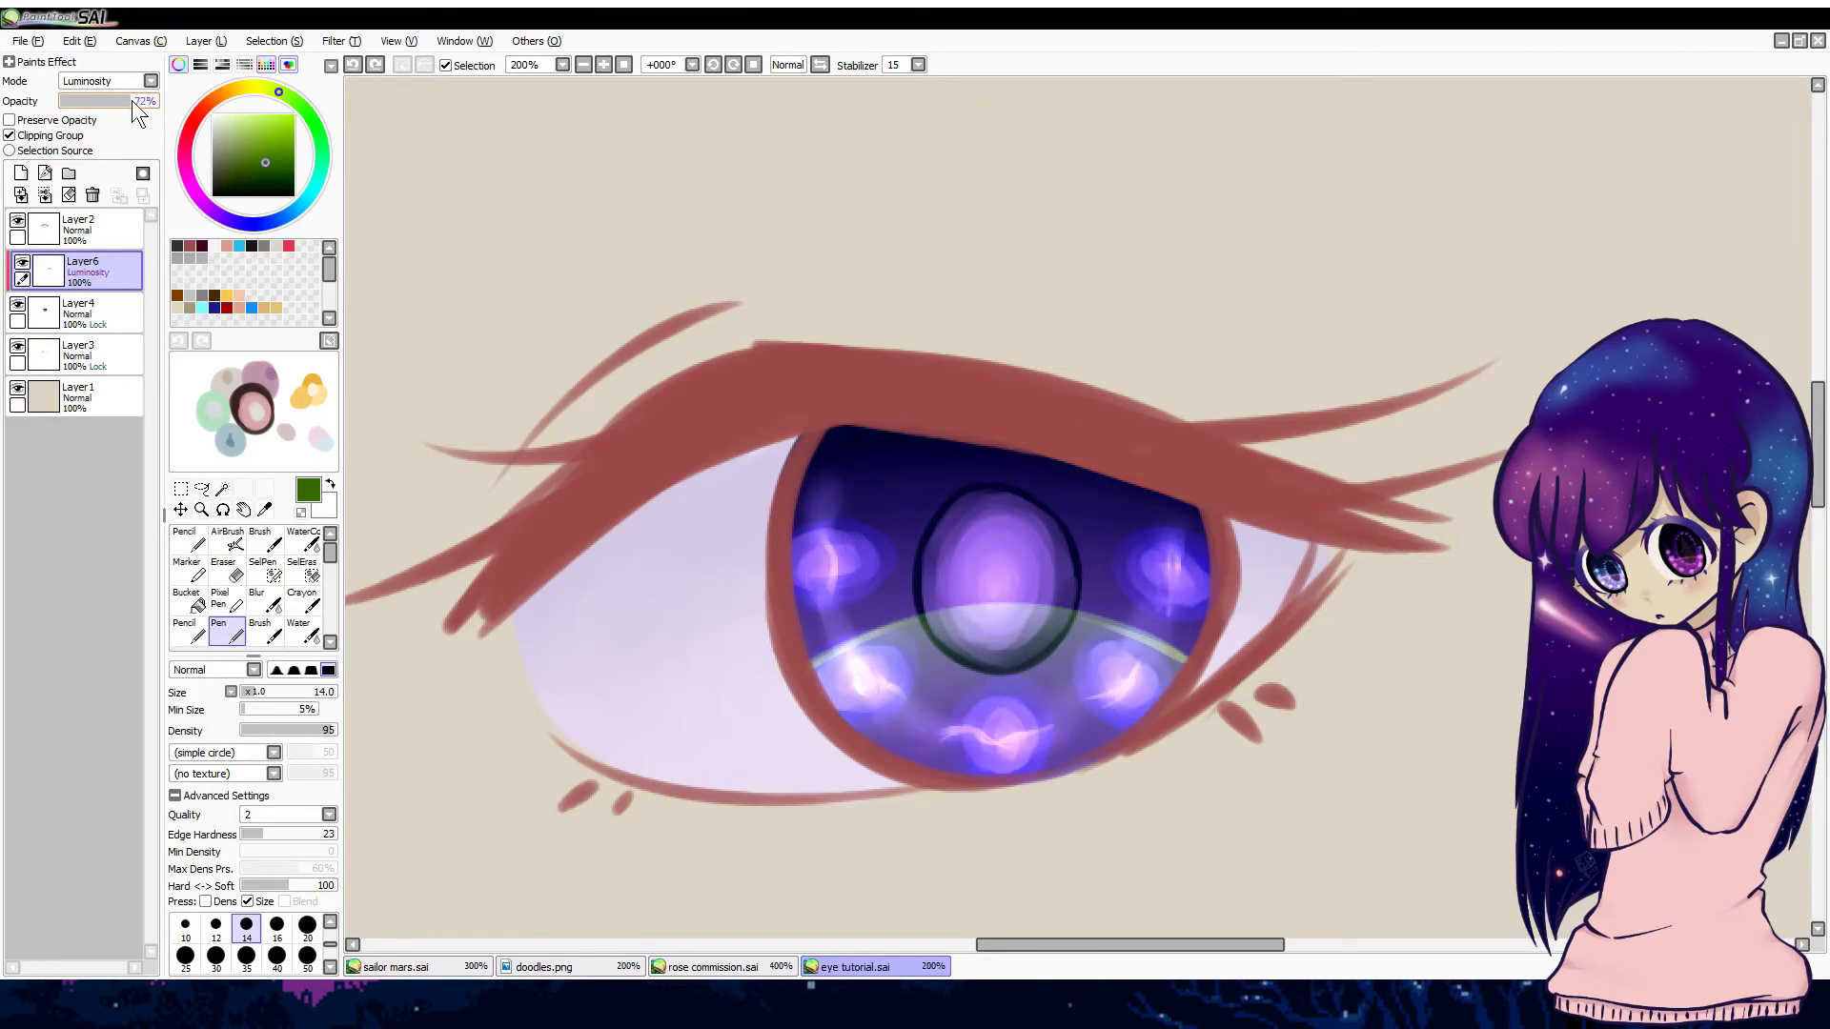
Step: Merge the glow layer down, then paint saturated green into the lower iris on a new clipped layer
left_click(45, 195)
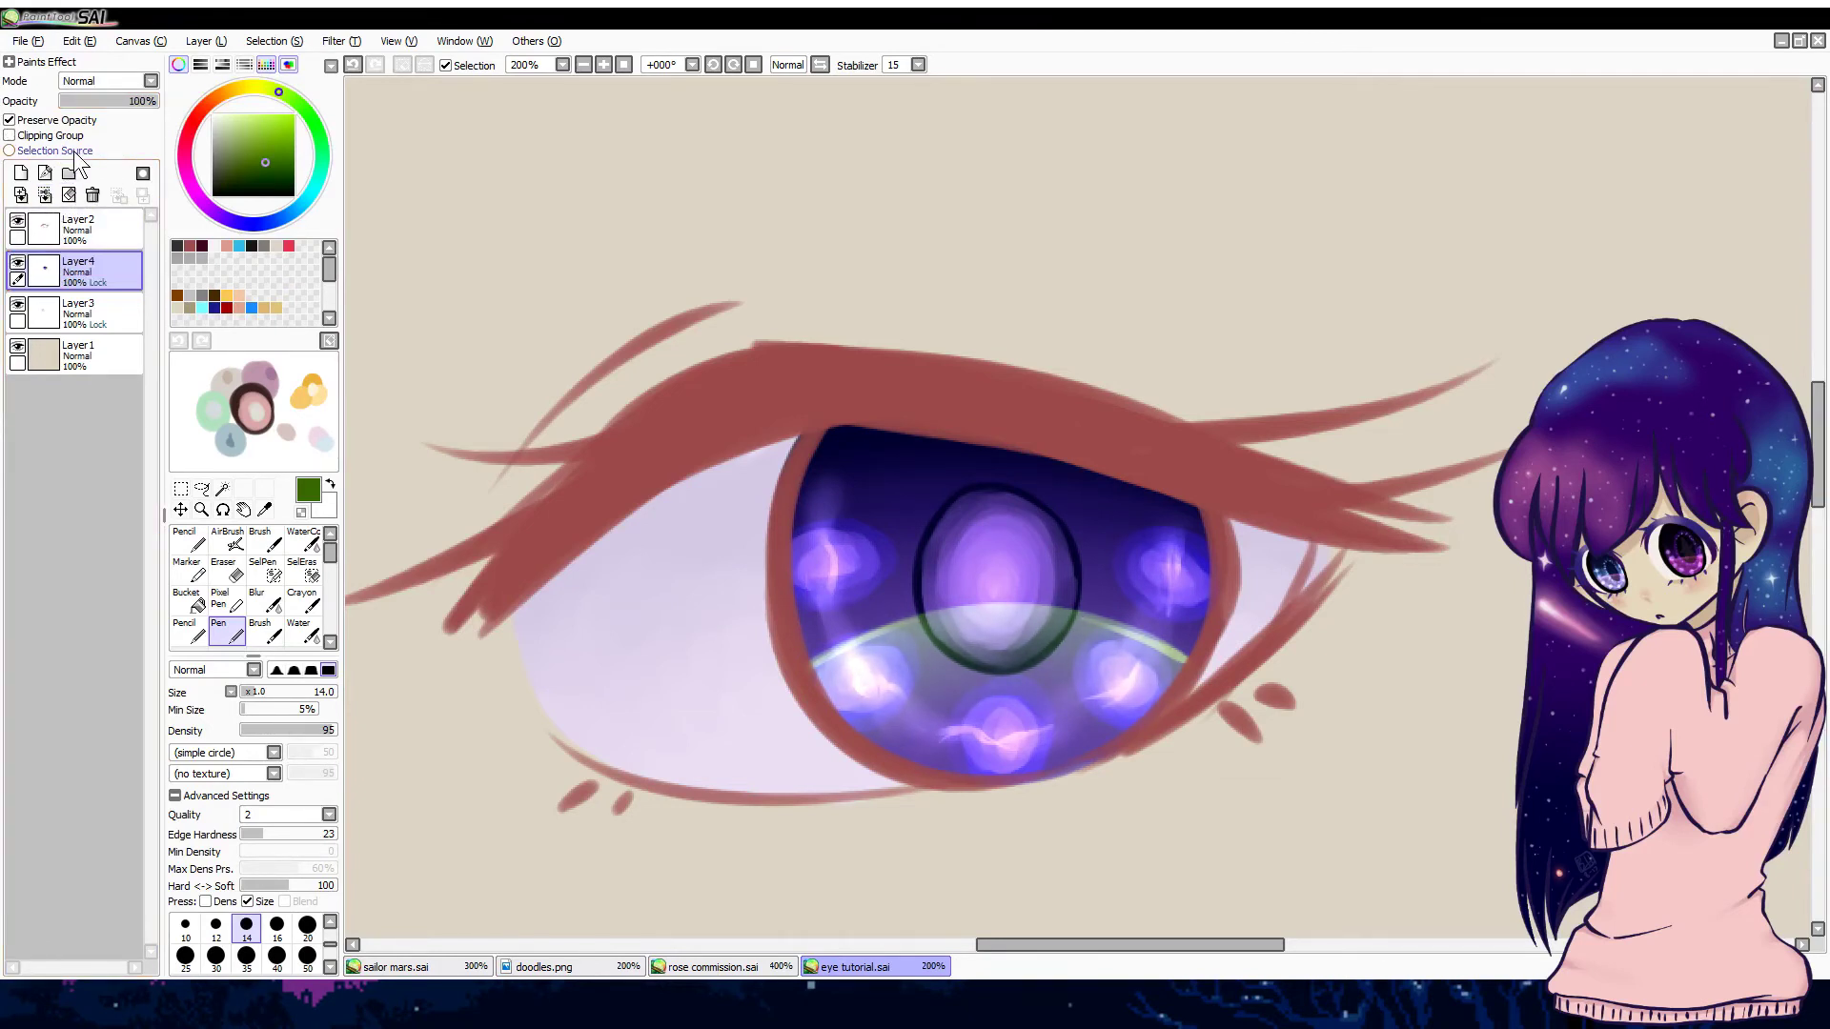
left_click(20, 172)
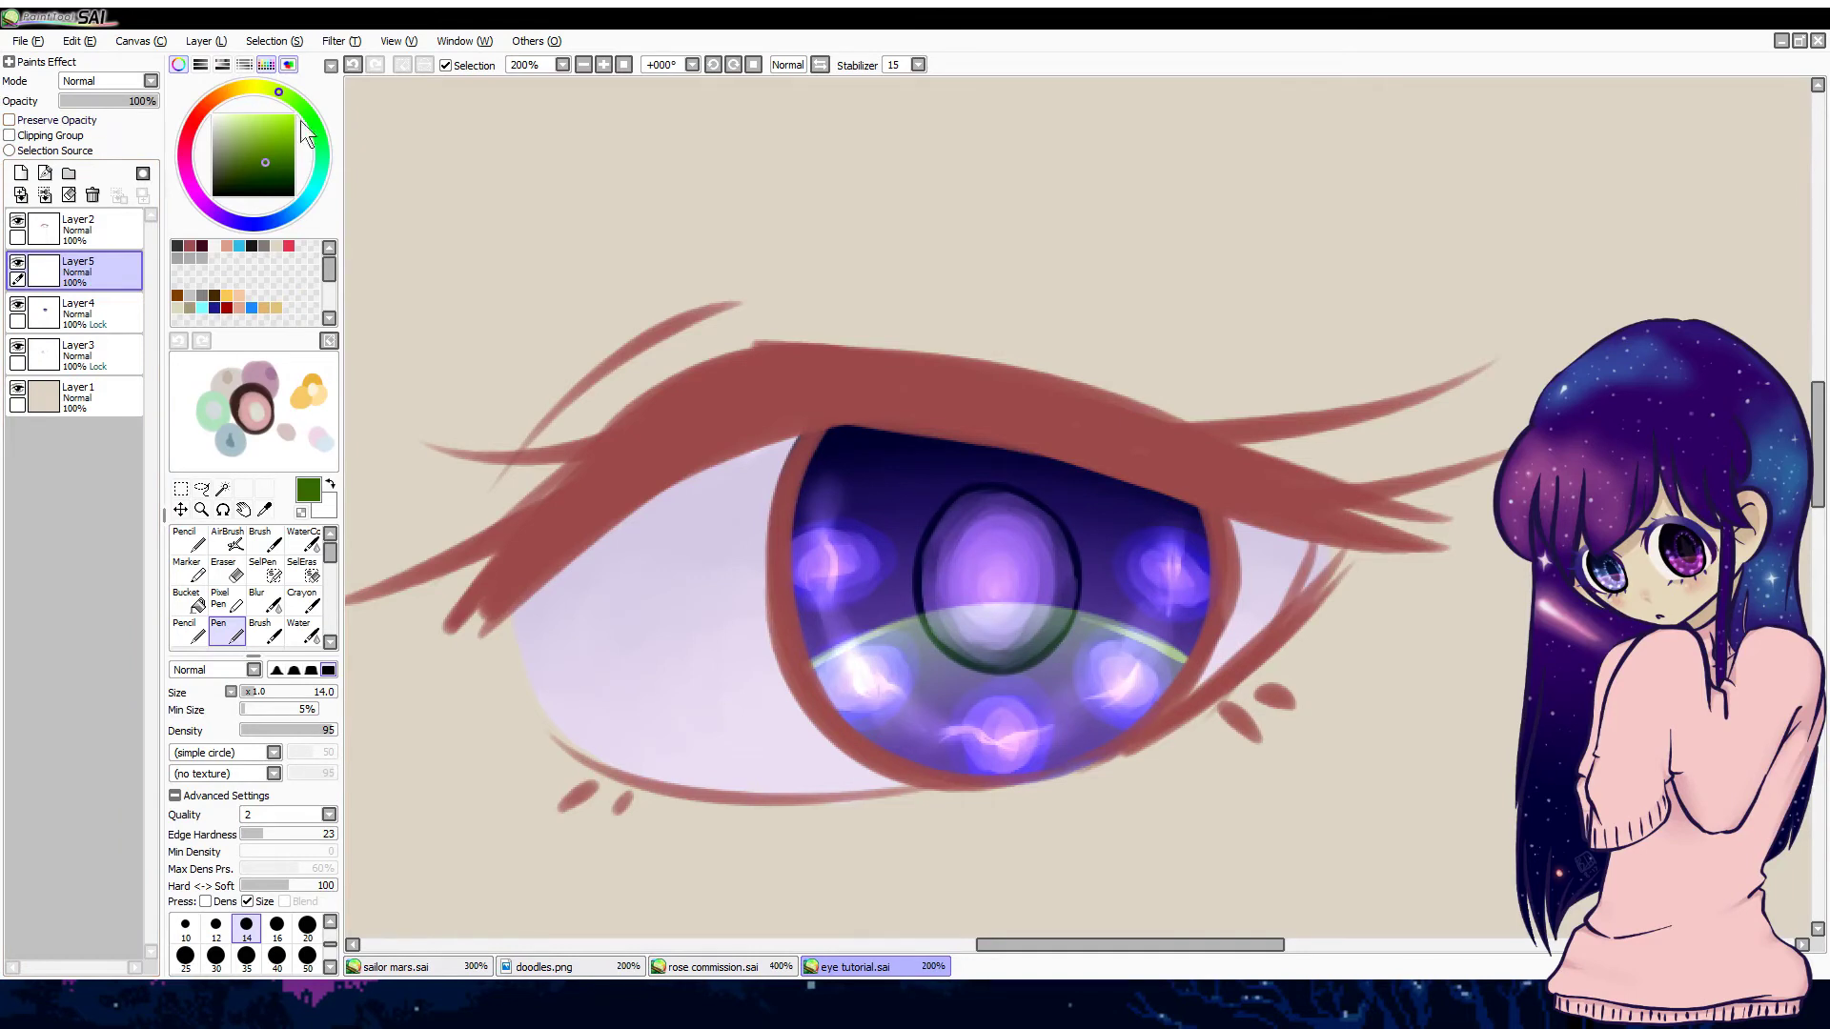
left_click(304, 108)
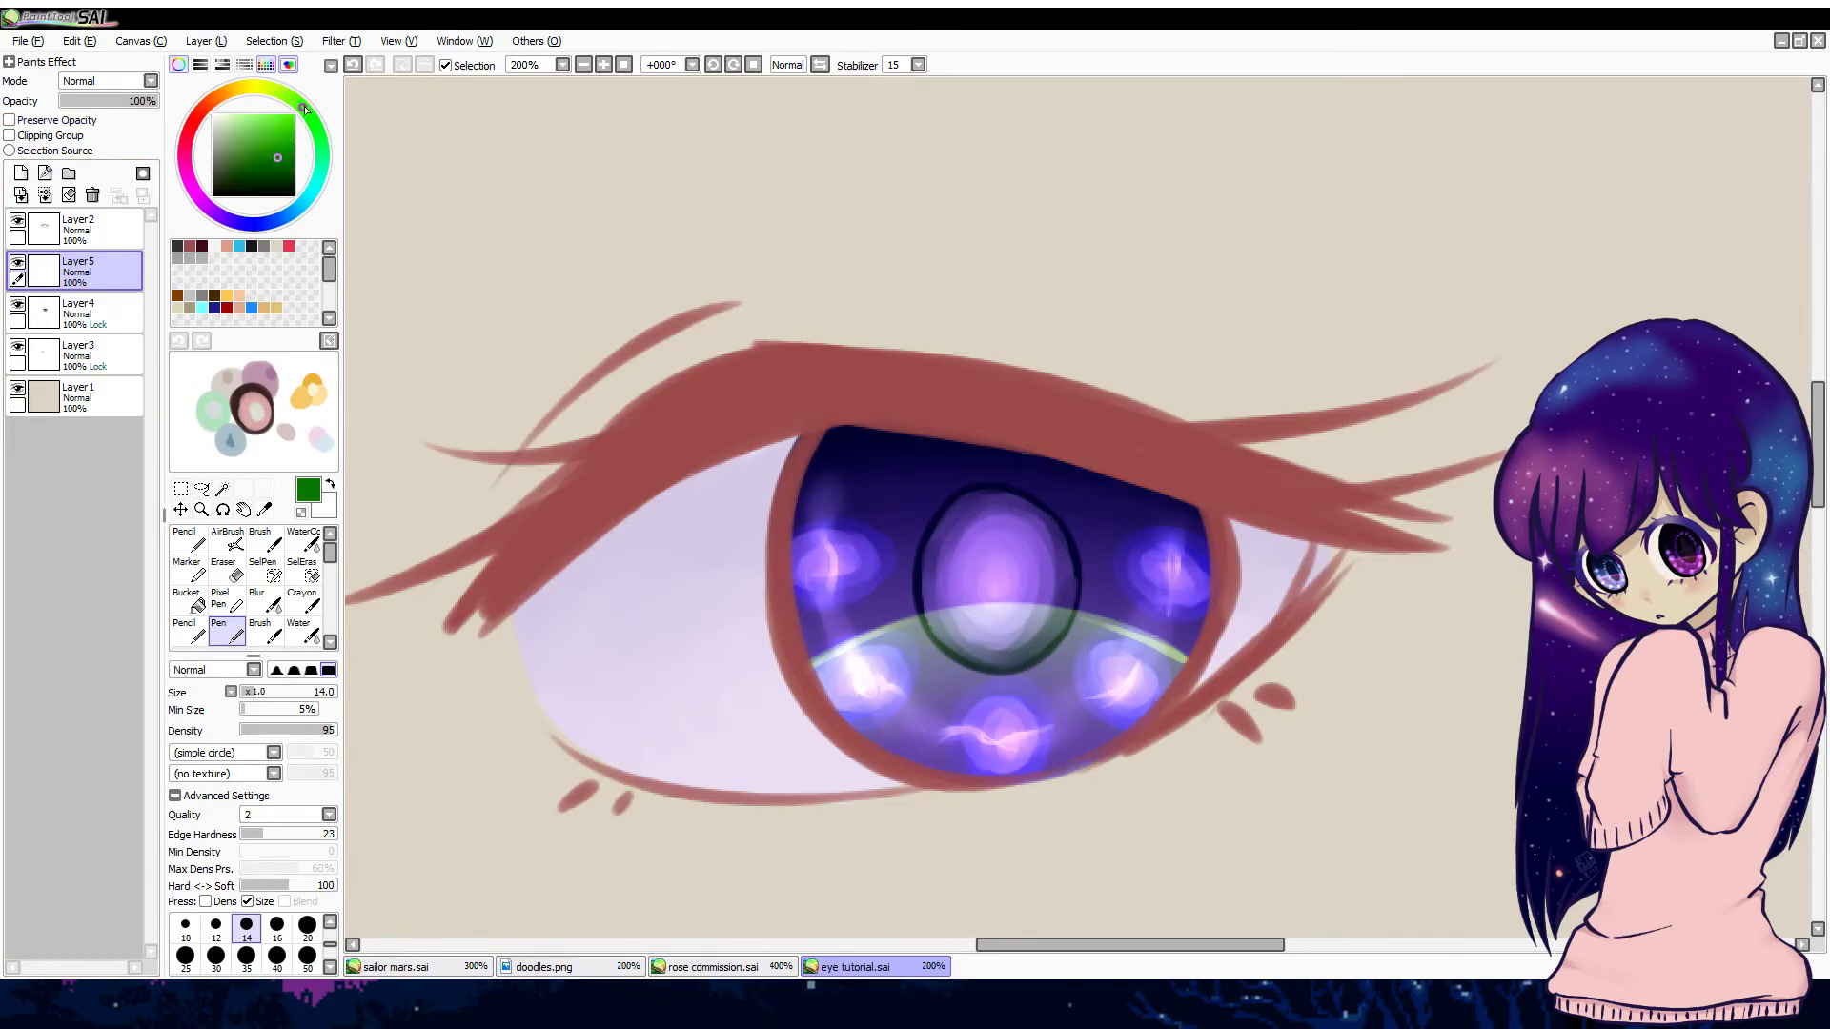
mouse_move(898, 672)
left_mouse_down()
mouse_move(940, 741)
mouse_move(958, 720)
mouse_move(894, 675)
mouse_move(953, 730)
mouse_move(918, 708)
mouse_move(907, 658)
mouse_move(964, 733)
mouse_move(901, 673)
mouse_move(868, 705)
mouse_move(935, 748)
mouse_move(889, 756)
mouse_move(907, 660)
mouse_move(849, 701)
mouse_move(877, 689)
mouse_move(857, 730)
left_mouse_up()
mouse_move(1051, 672)
left_mouse_down()
mouse_move(1136, 701)
mouse_move(1034, 655)
mouse_move(1111, 686)
mouse_move(1110, 721)
mouse_move(1101, 706)
mouse_move(1010, 757)
mouse_move(1119, 711)
left_mouse_up()
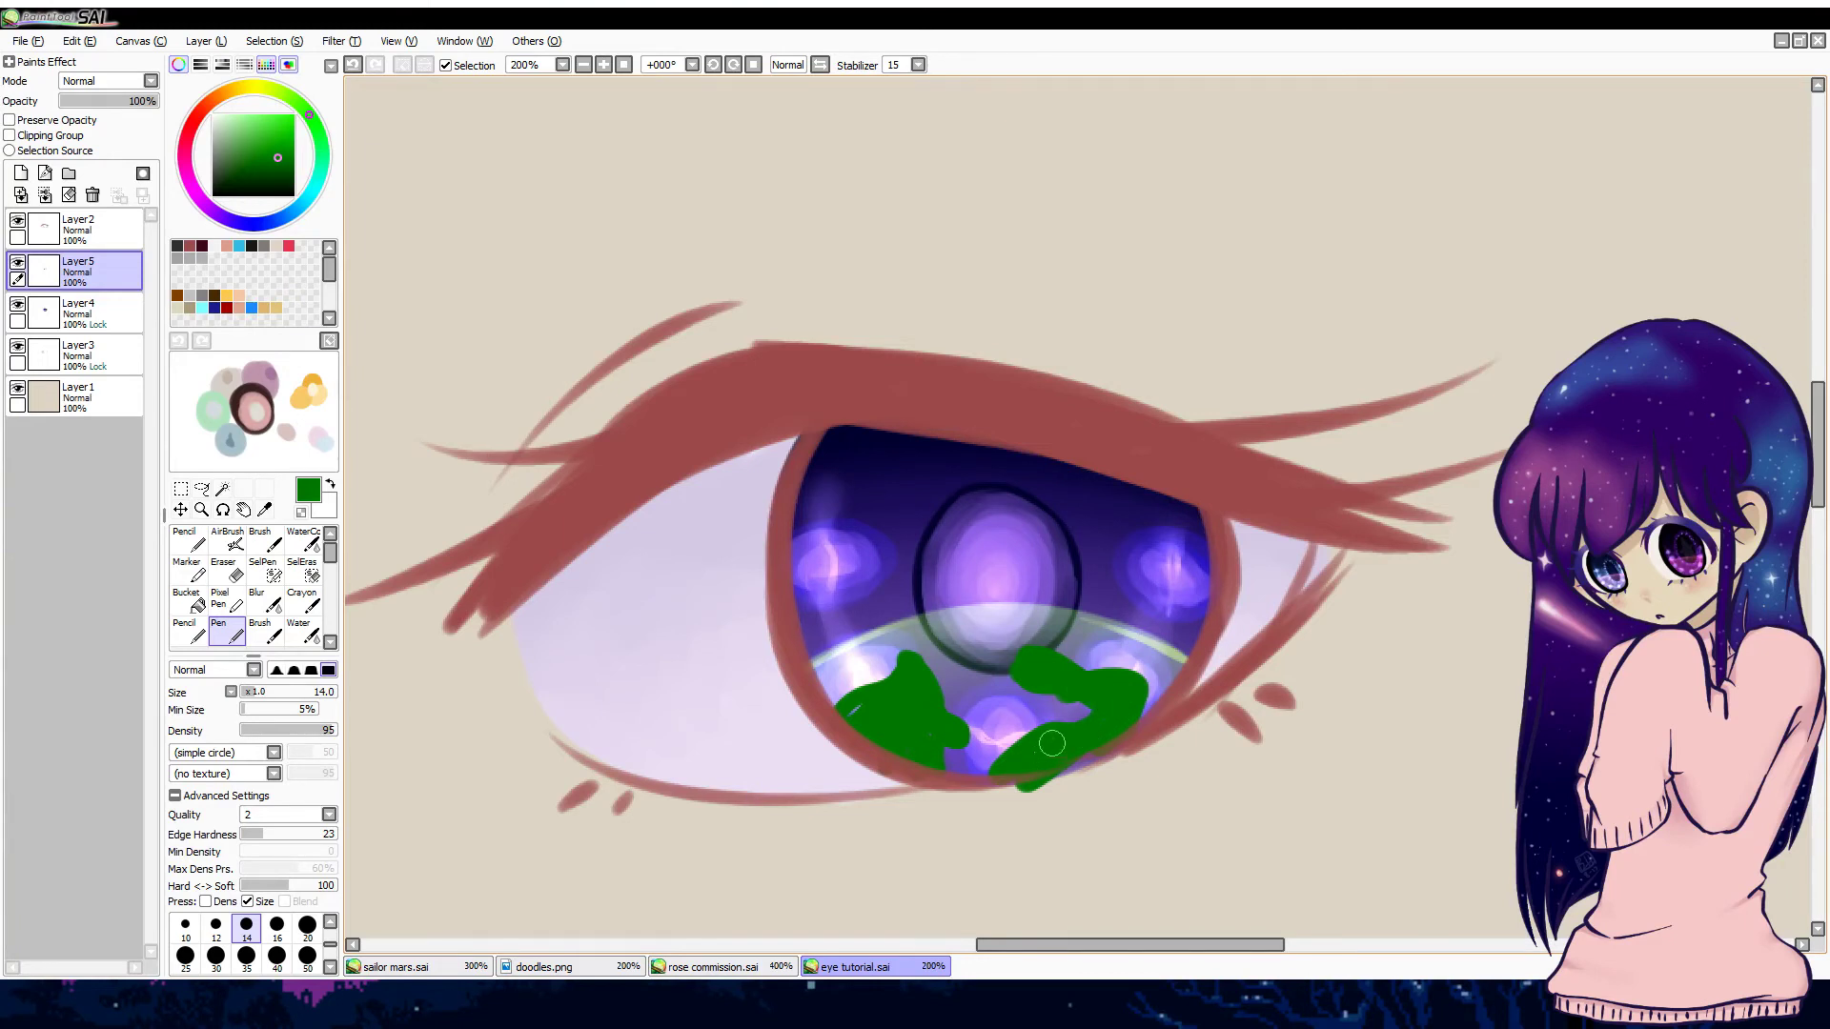
left_click(10, 135)
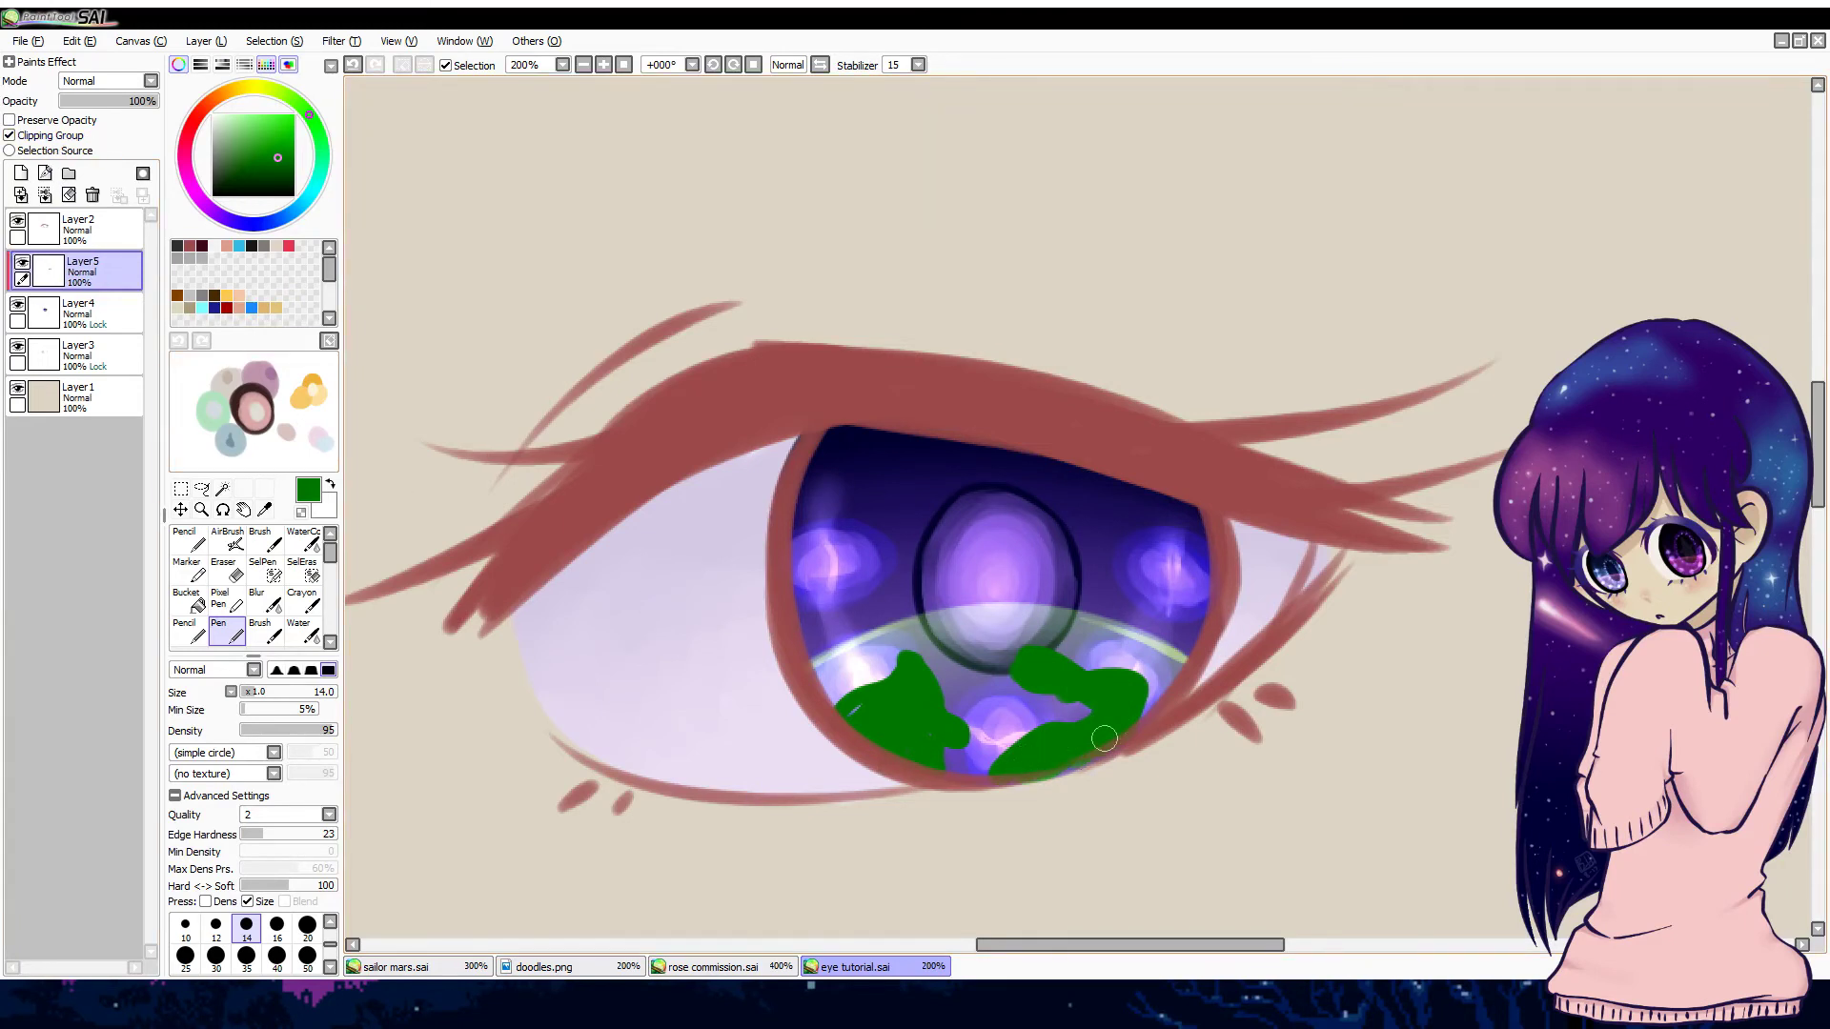
left_click_drag(1141, 702, 1154, 692)
Step: Set the green layer to Luminosity blending at 41% opacity
left_click(150, 80)
left_click(126, 139)
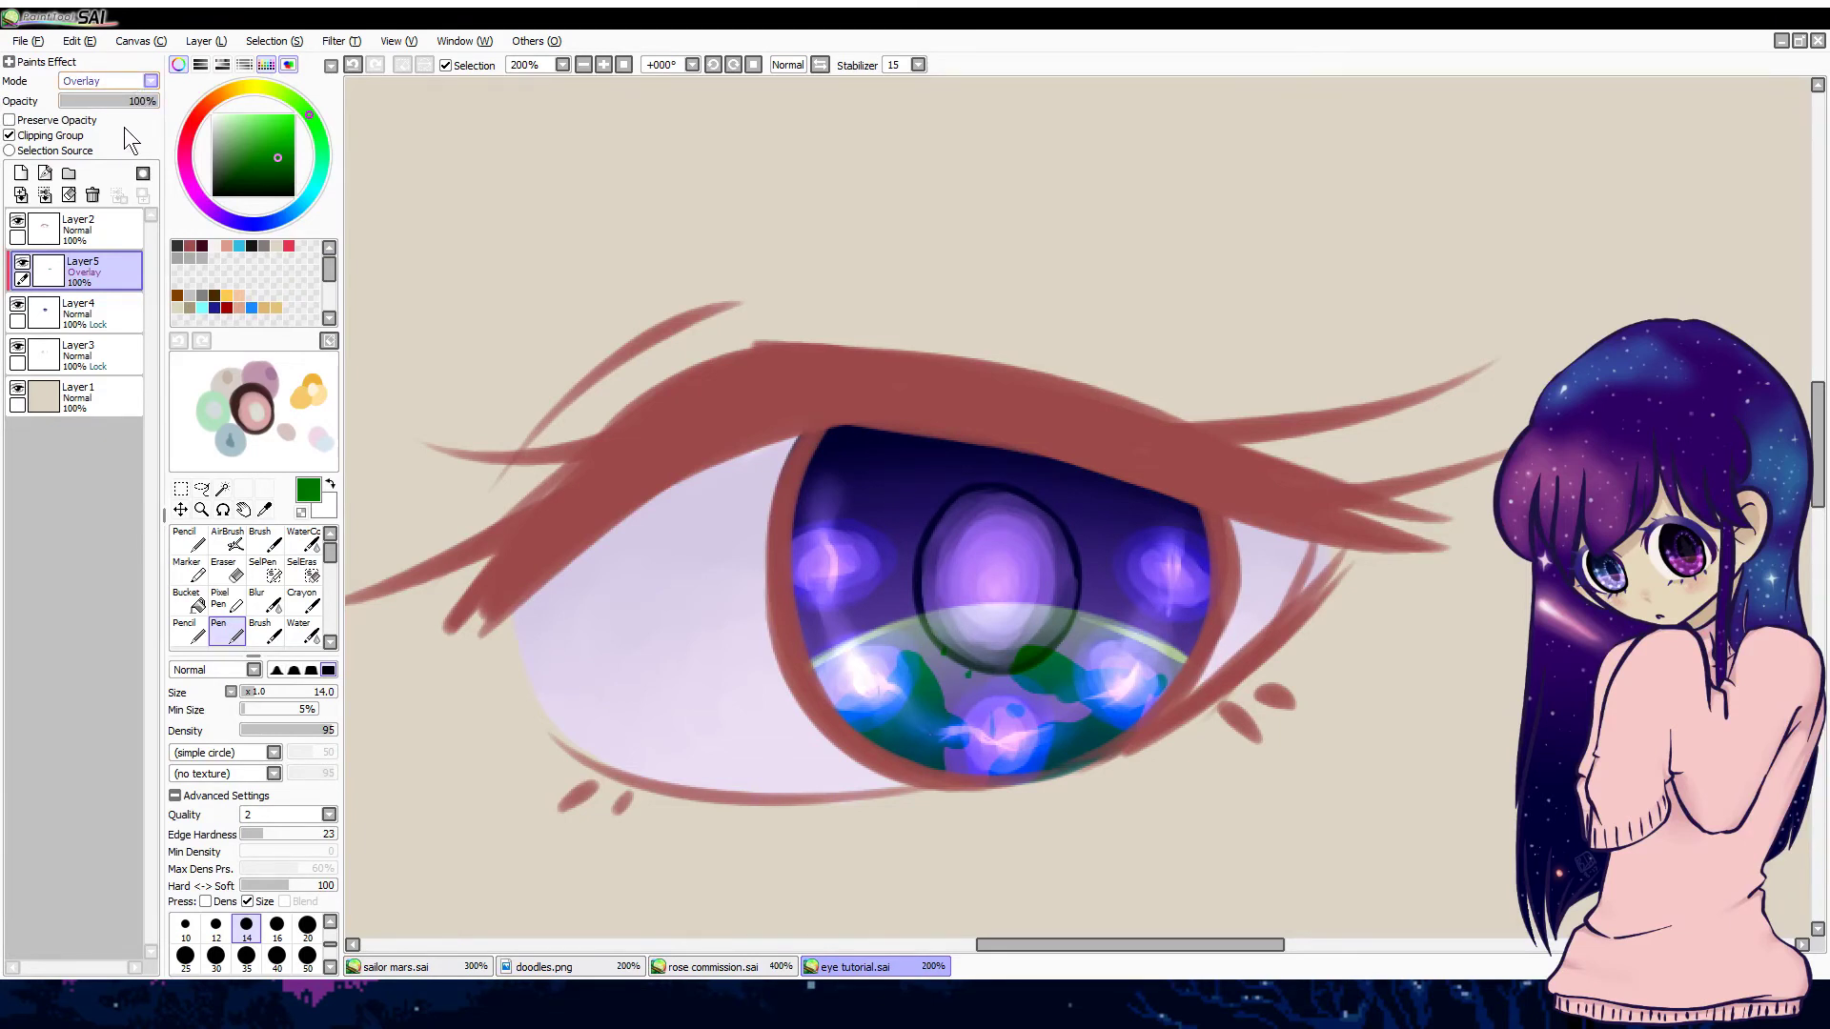
left_click(116, 125)
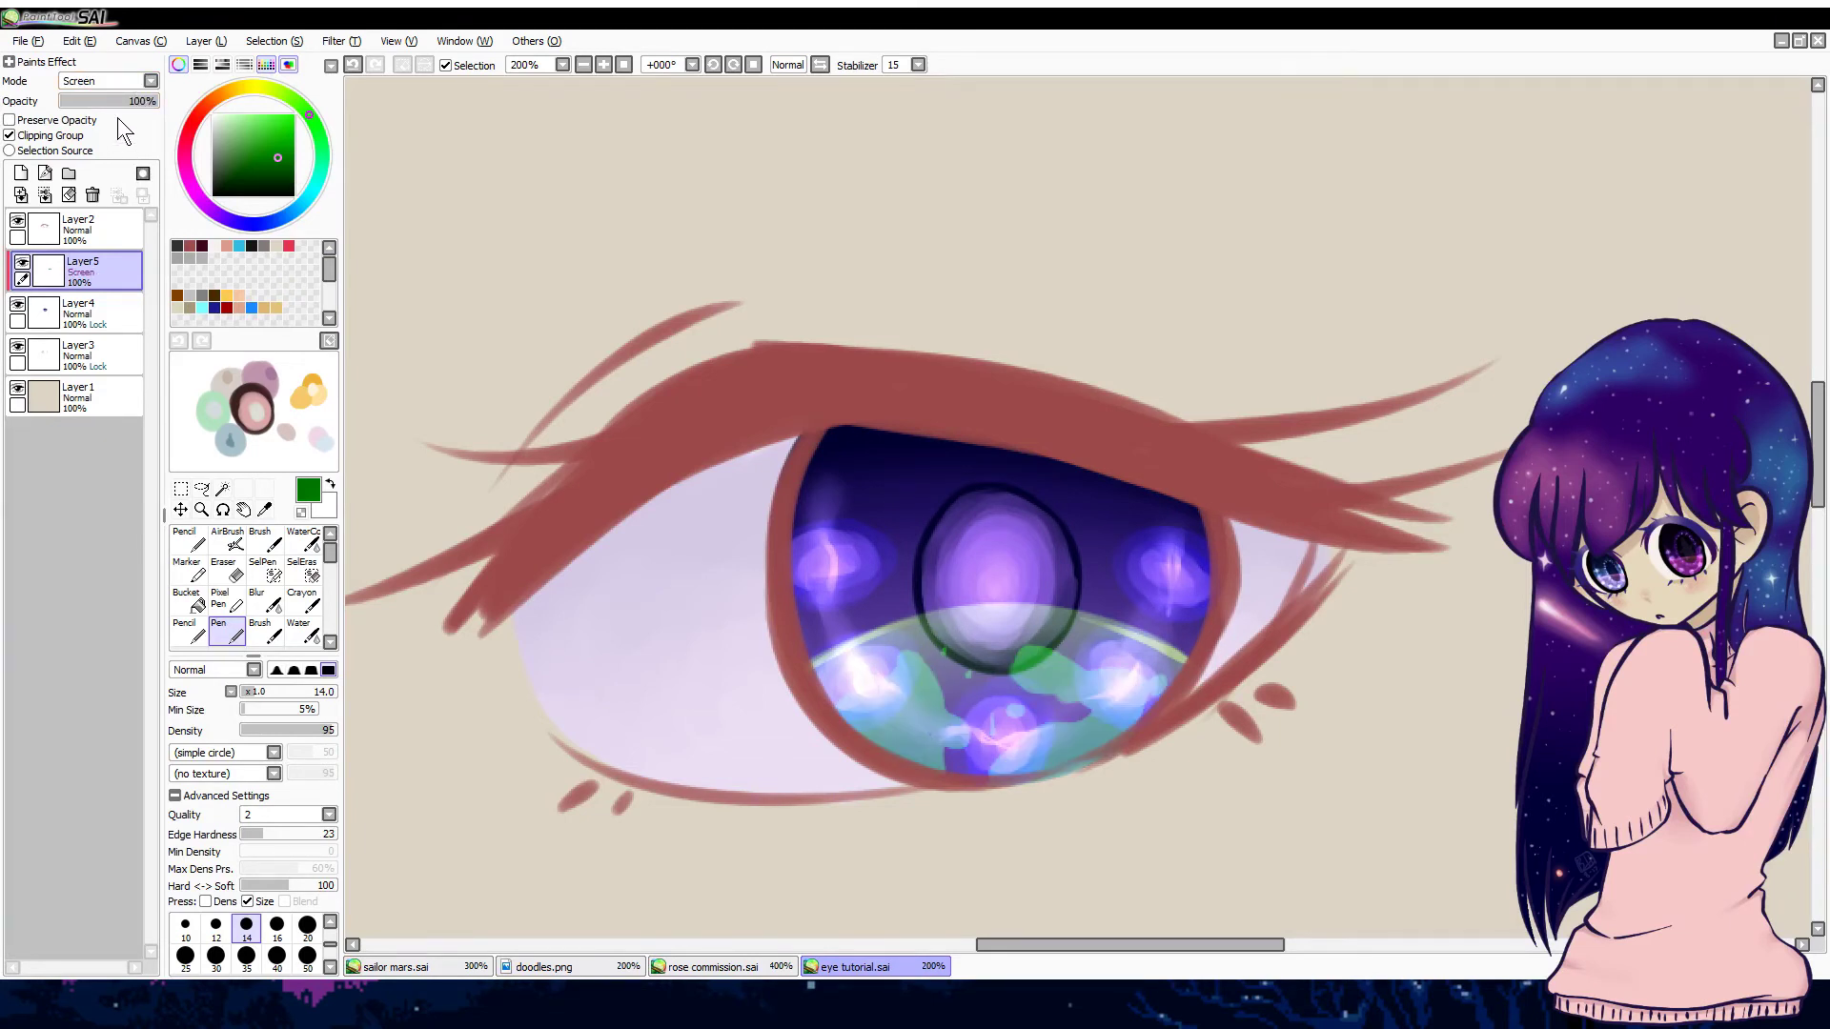
left_click(121, 153)
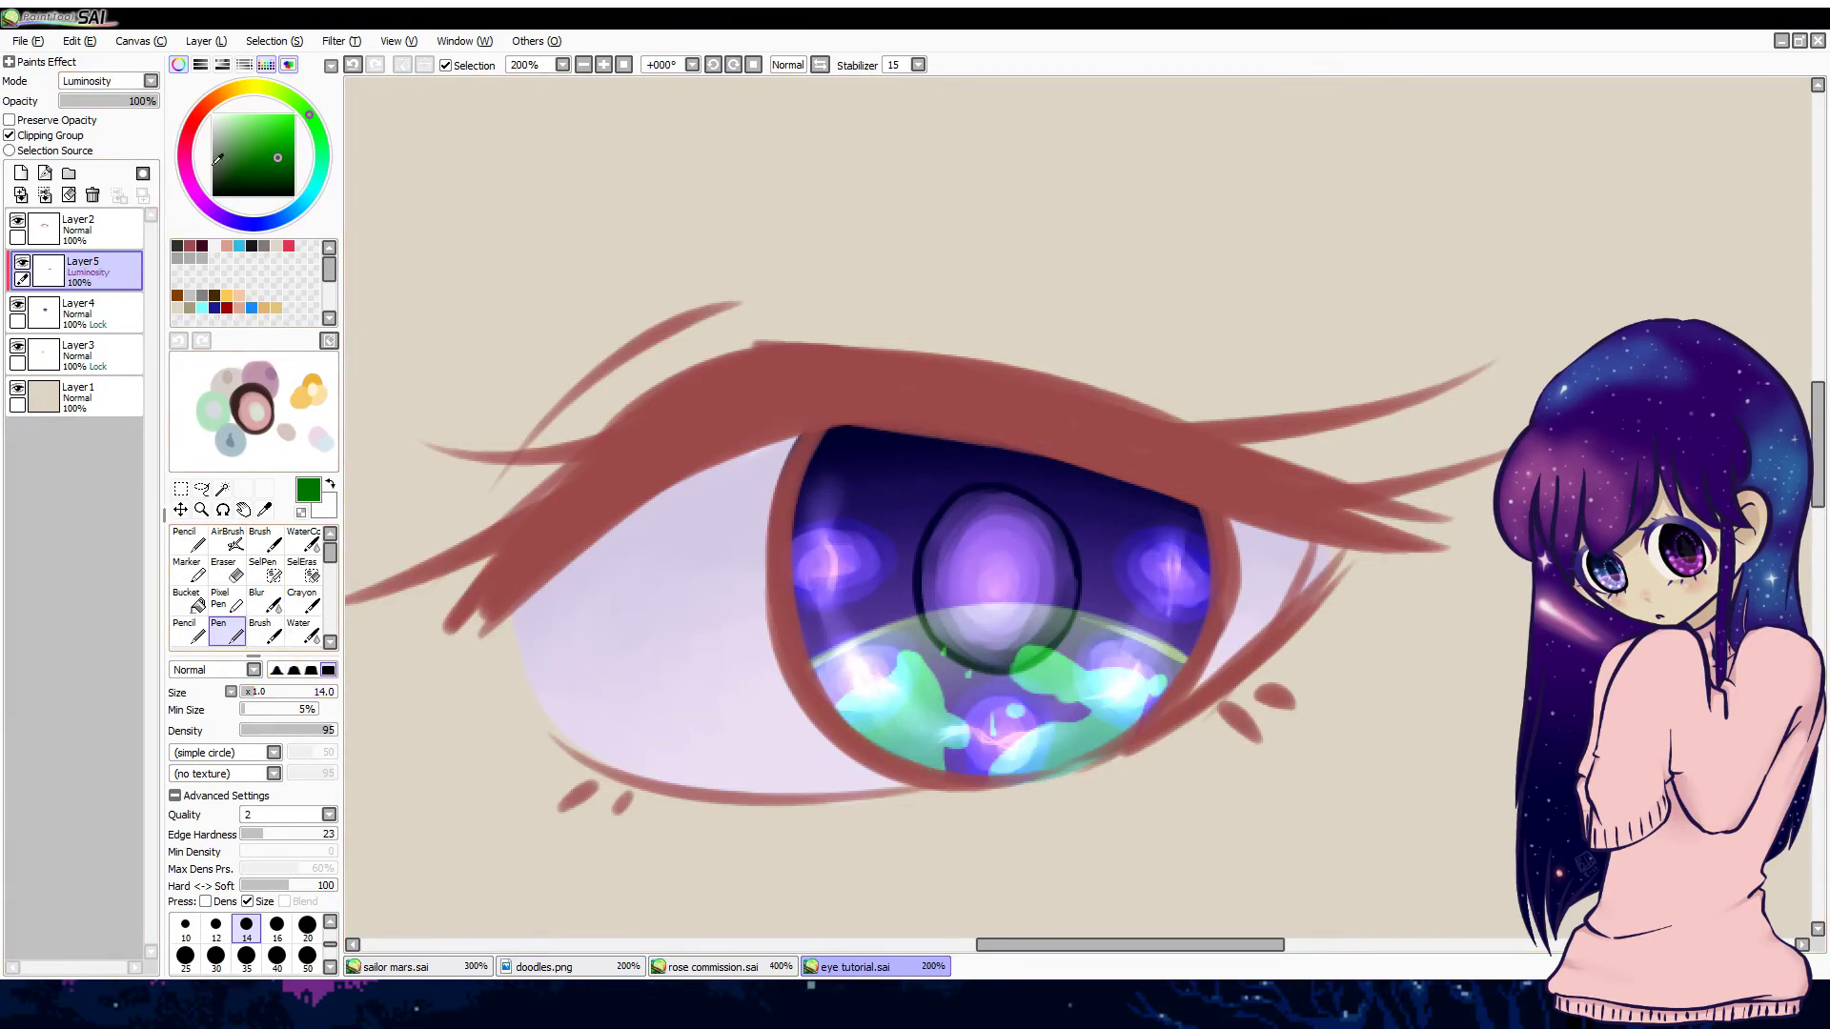
left_click_drag(143, 101, 102, 101)
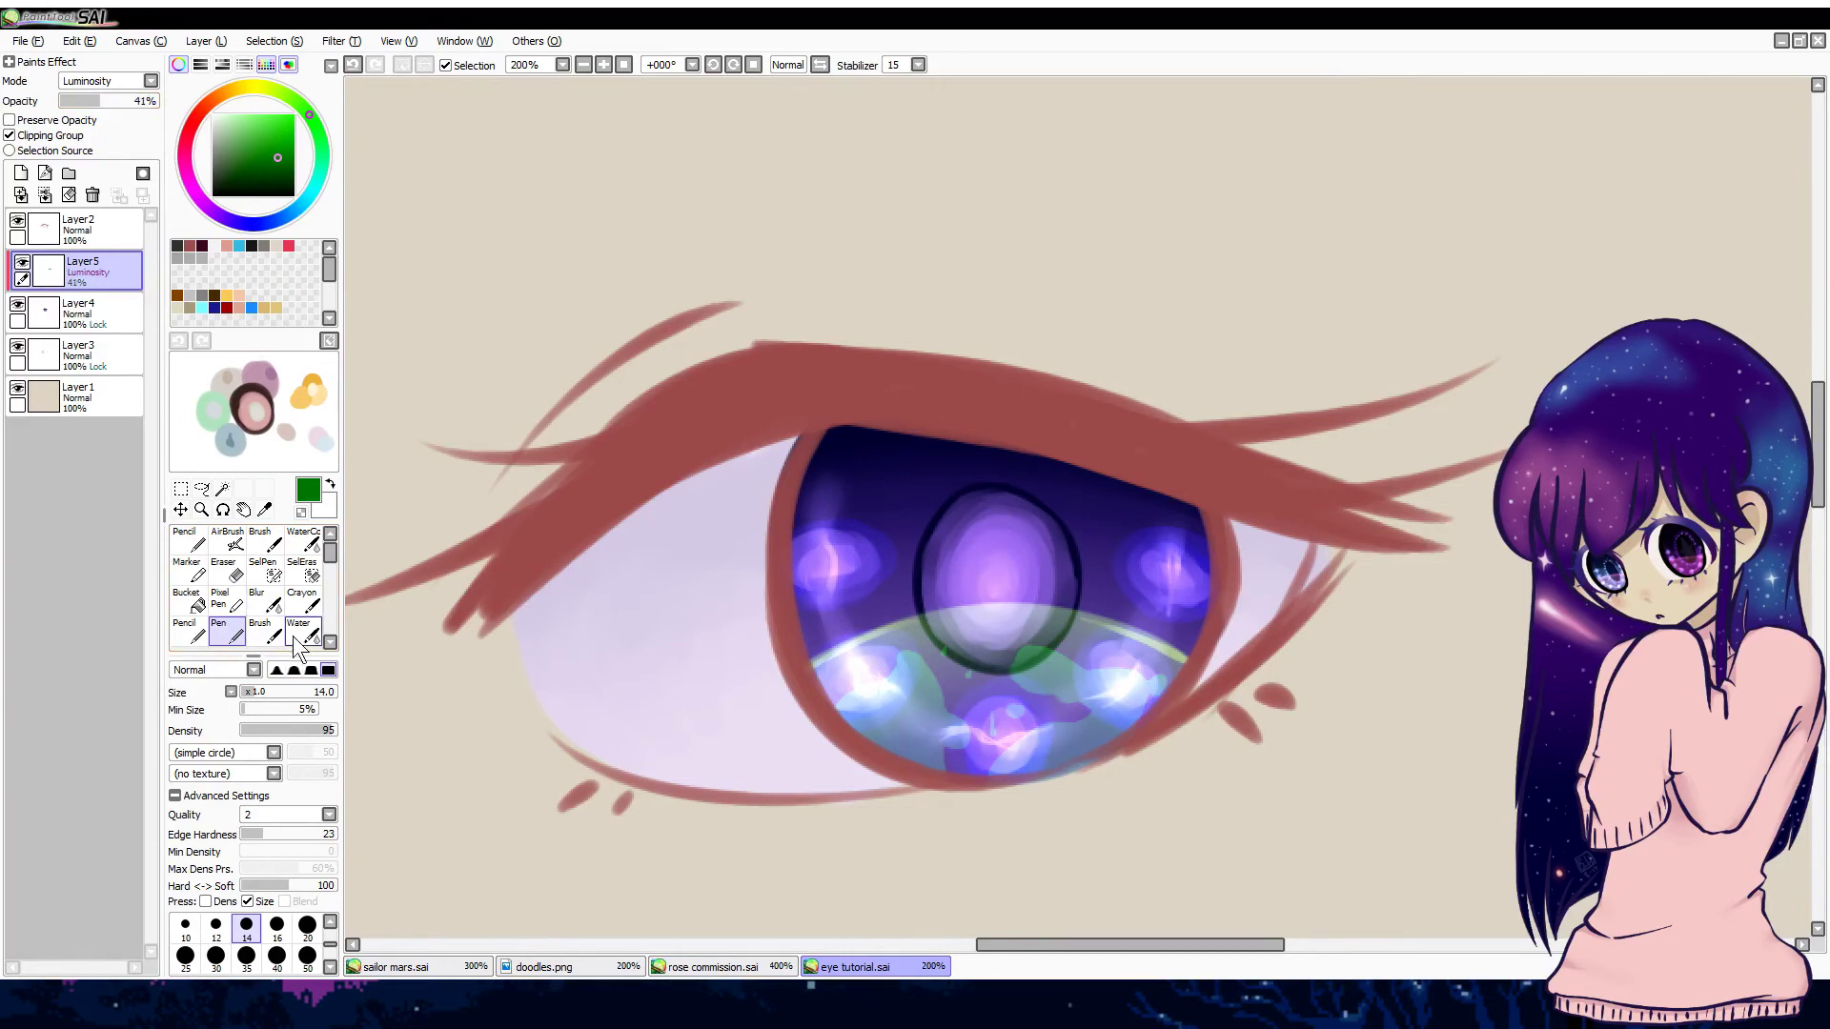
Step: Blur the lower-left, lower-right and pink iris highlights, then merge the green layer into the iris
left_click(265, 601)
mouse_move(927, 747)
left_mouse_down()
mouse_move(944, 734)
mouse_move(911, 684)
left_mouse_up()
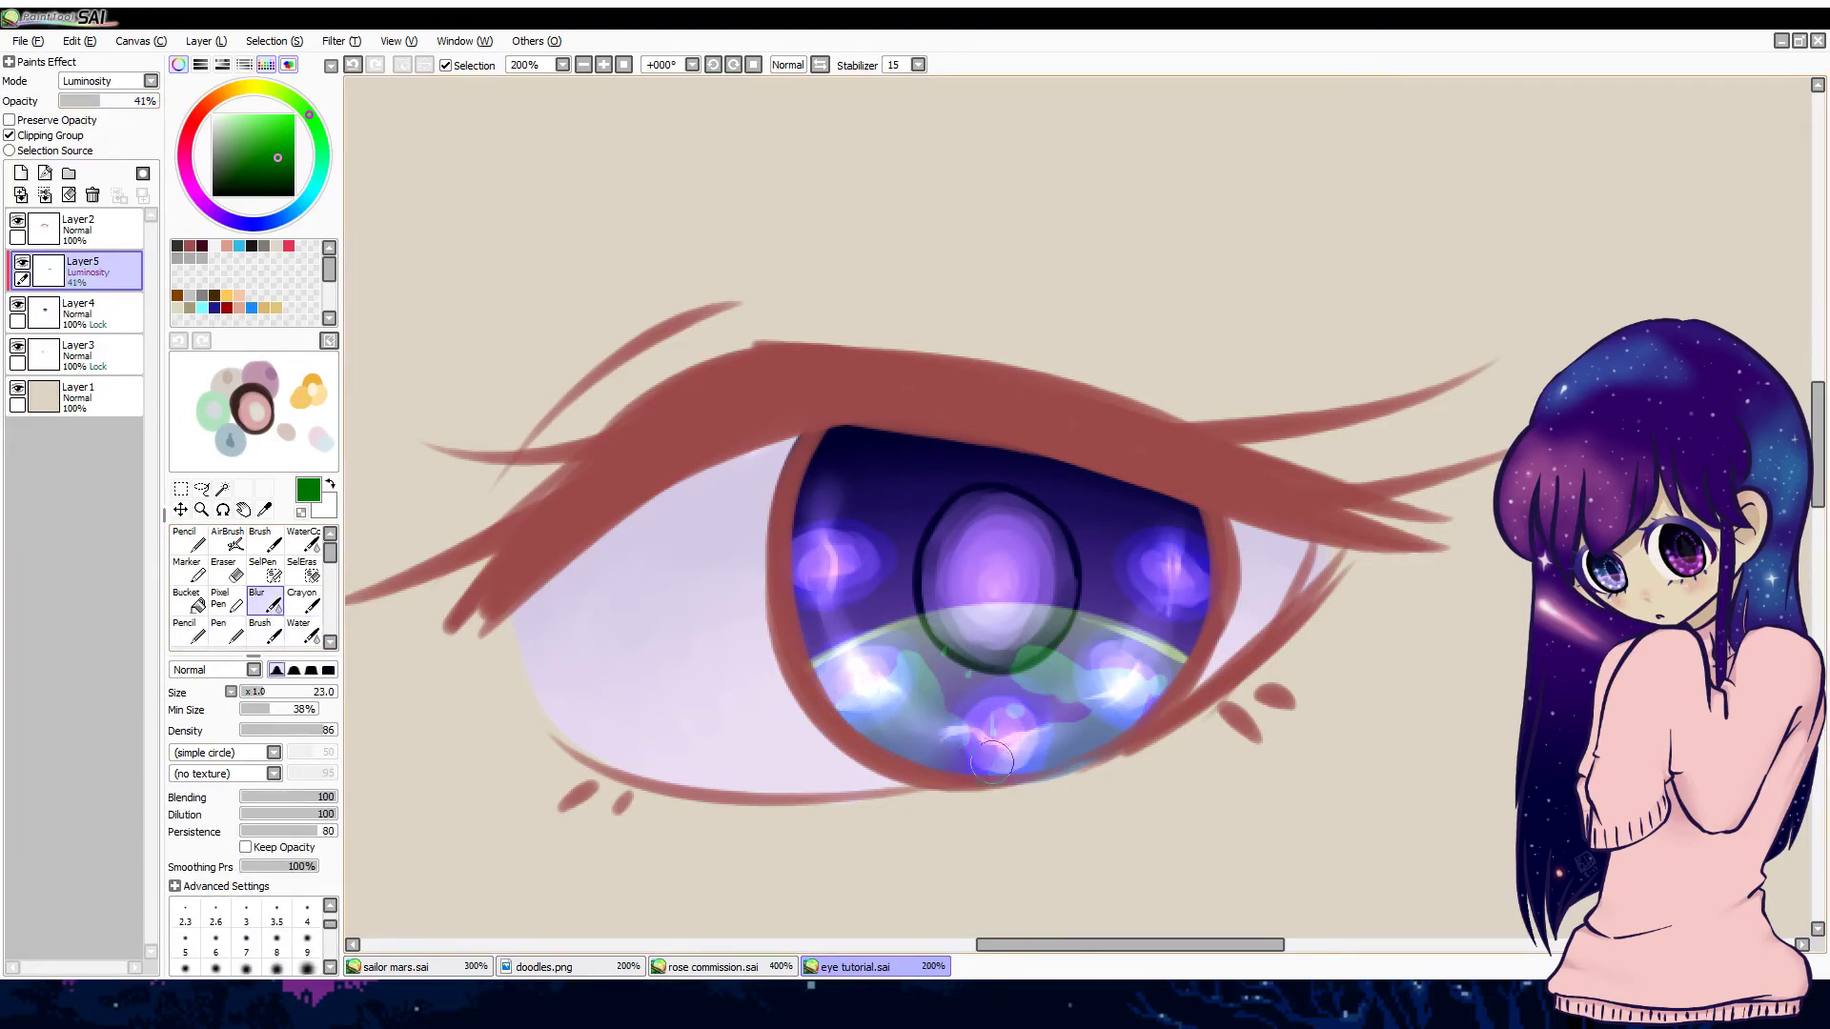
left_click_drag(1152, 692, 1091, 679)
left_click_drag(986, 761, 1016, 754)
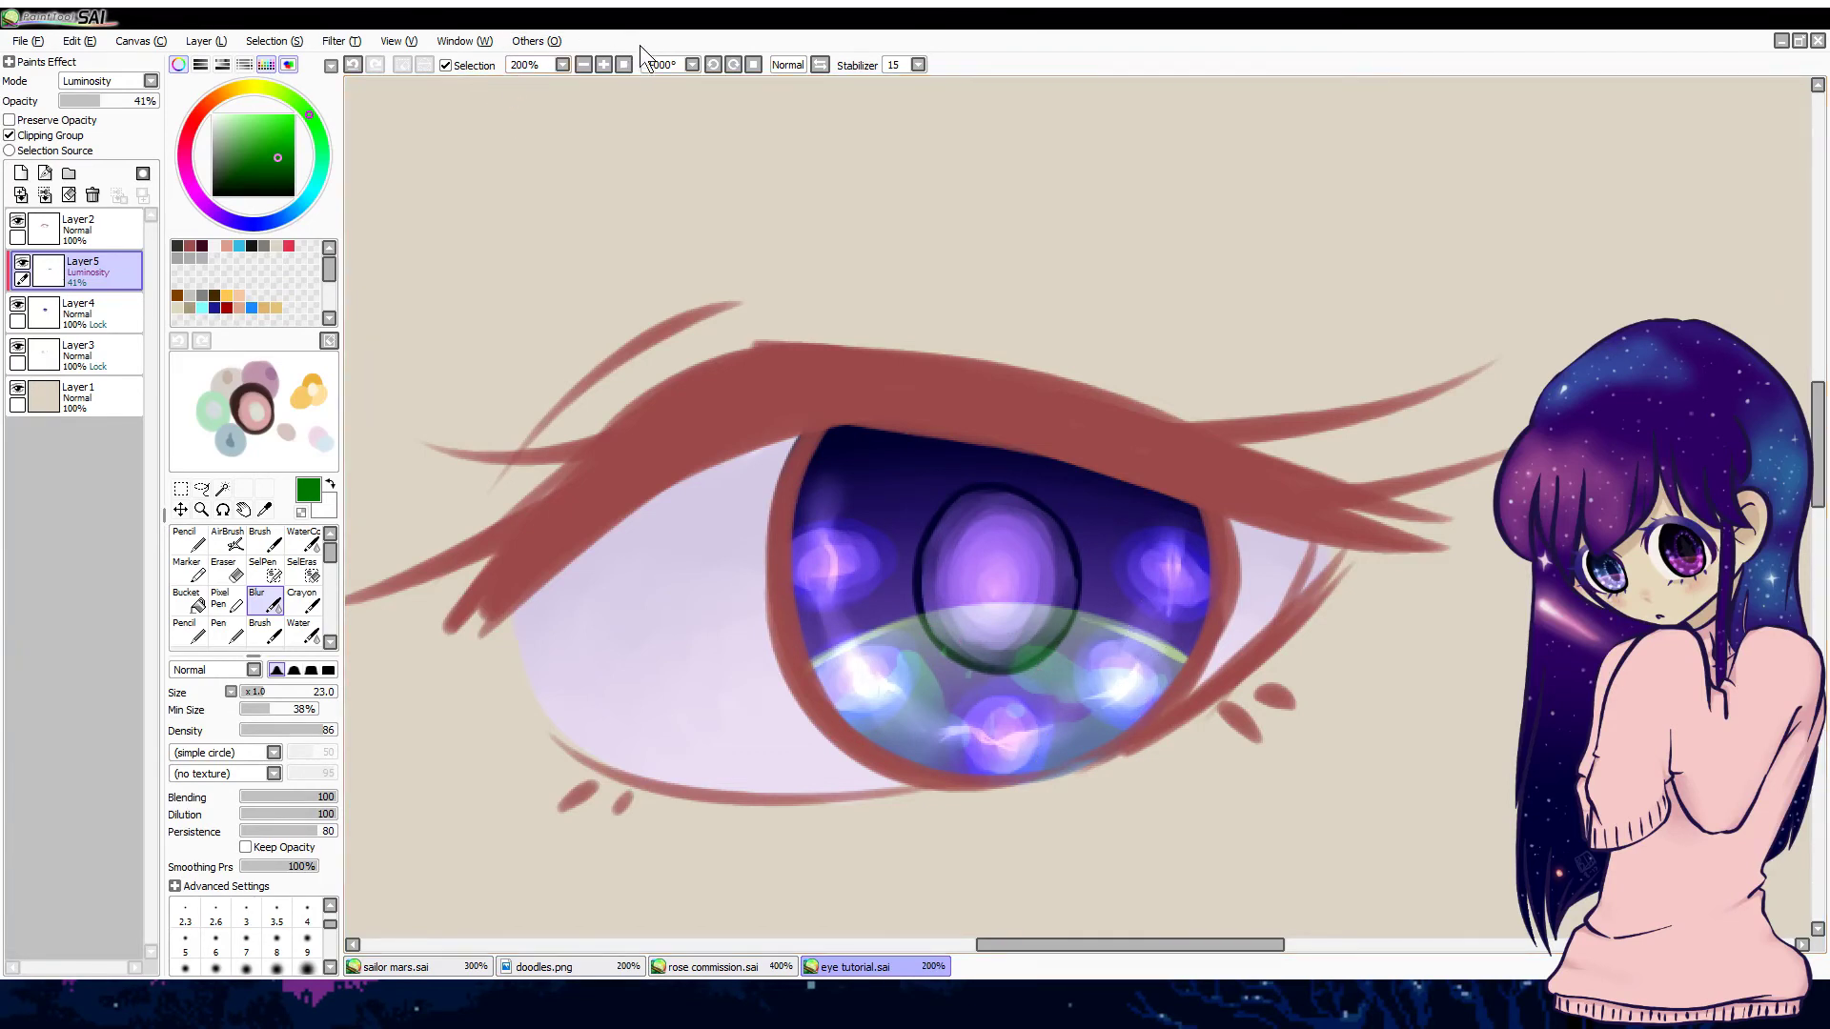
left_click(583, 63)
left_click(583, 63)
left_click(583, 64)
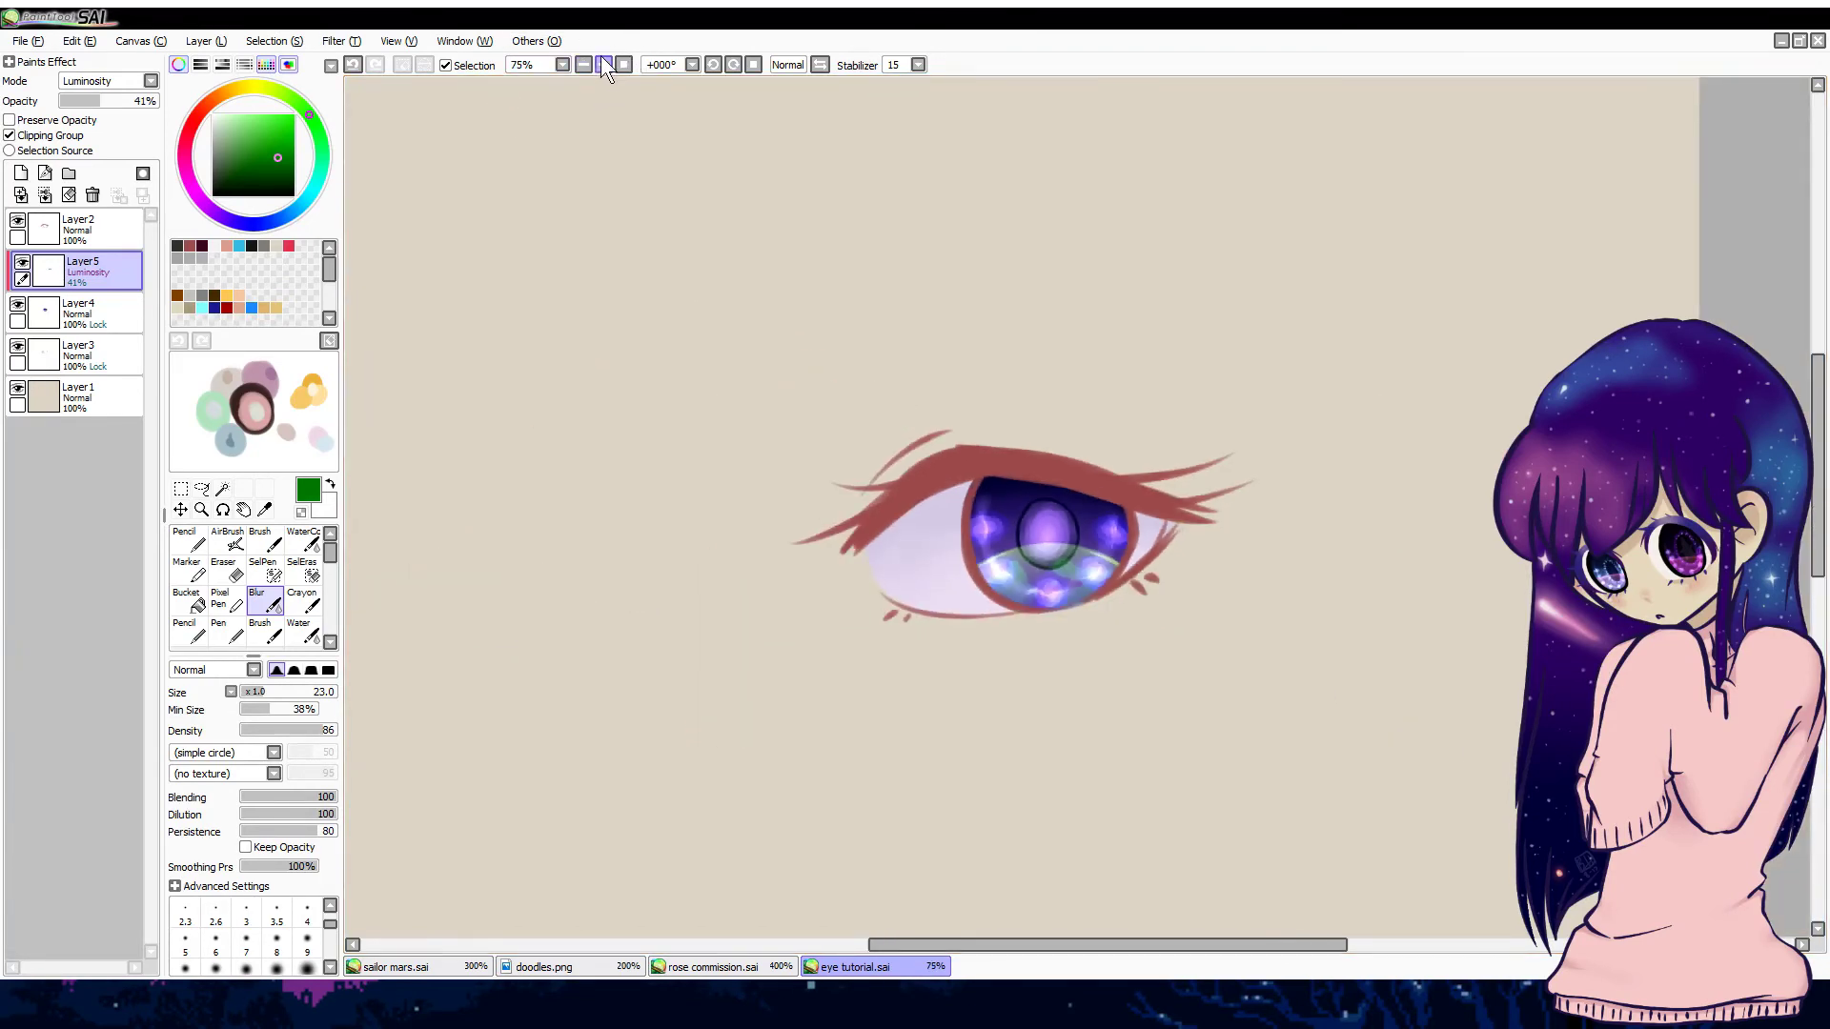
left_click(603, 64)
left_click(604, 64)
left_click(604, 64)
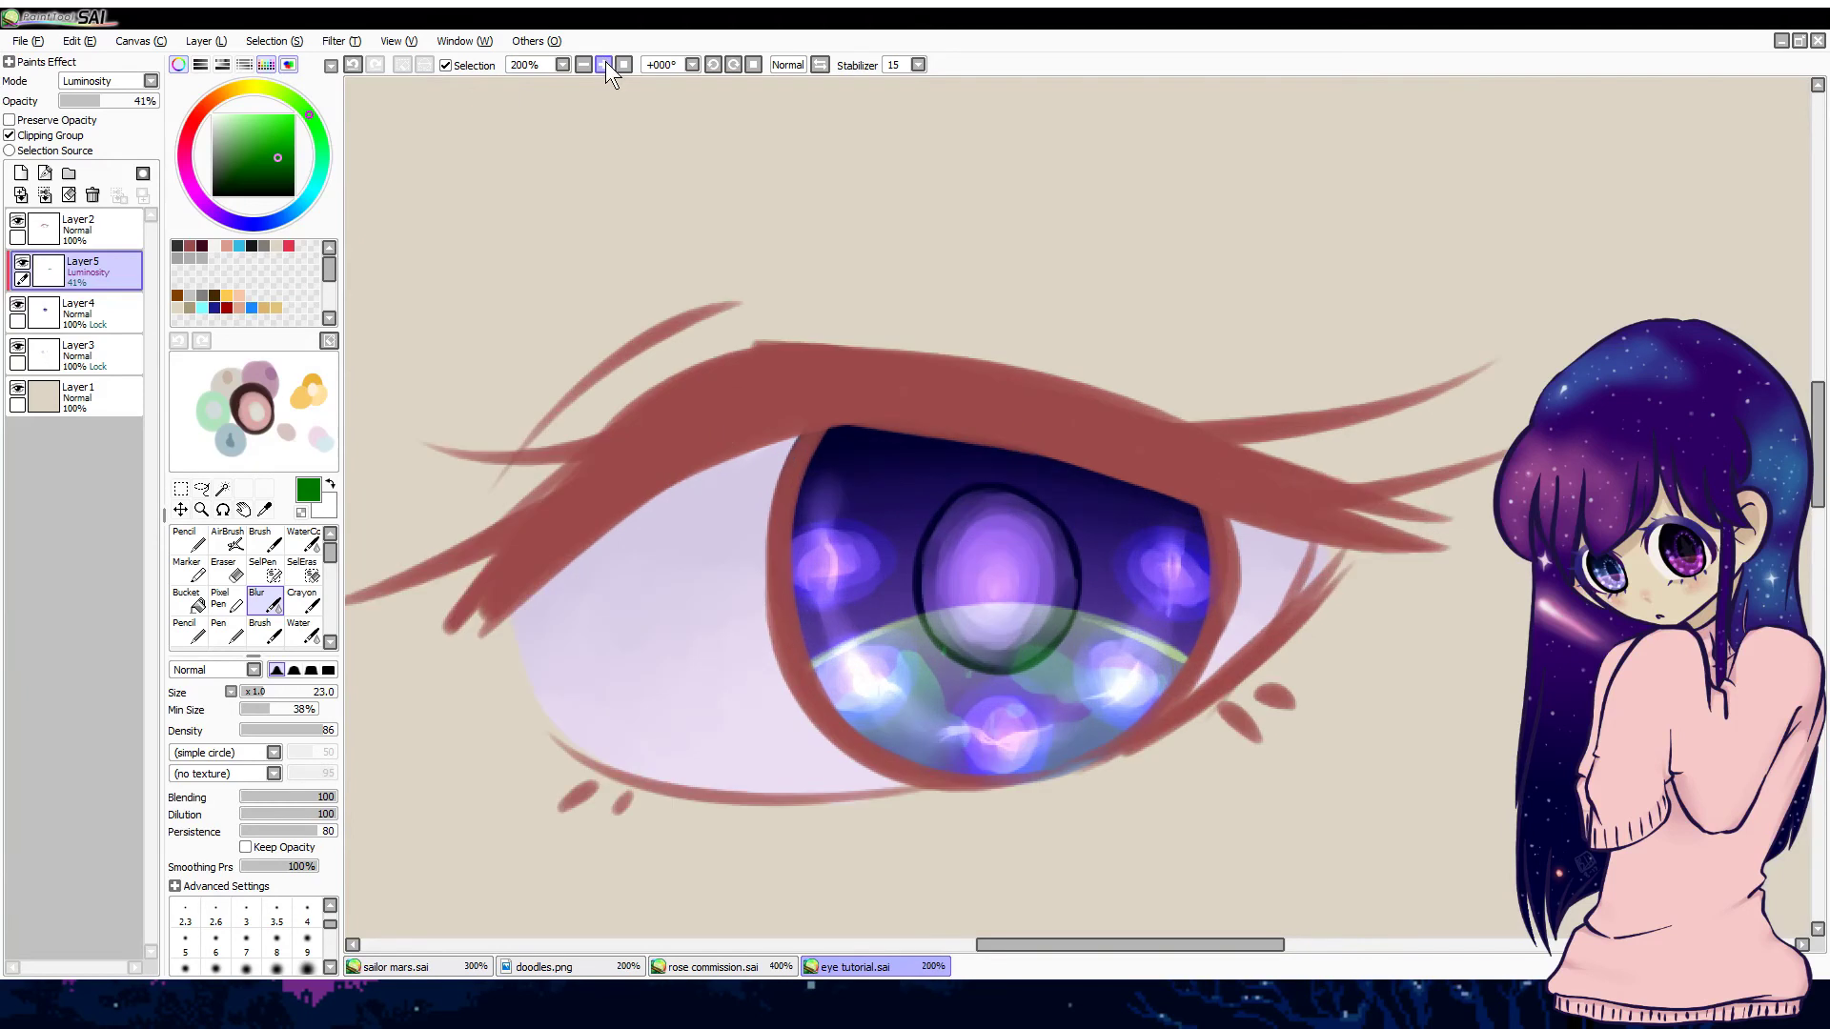
left_click(44, 194)
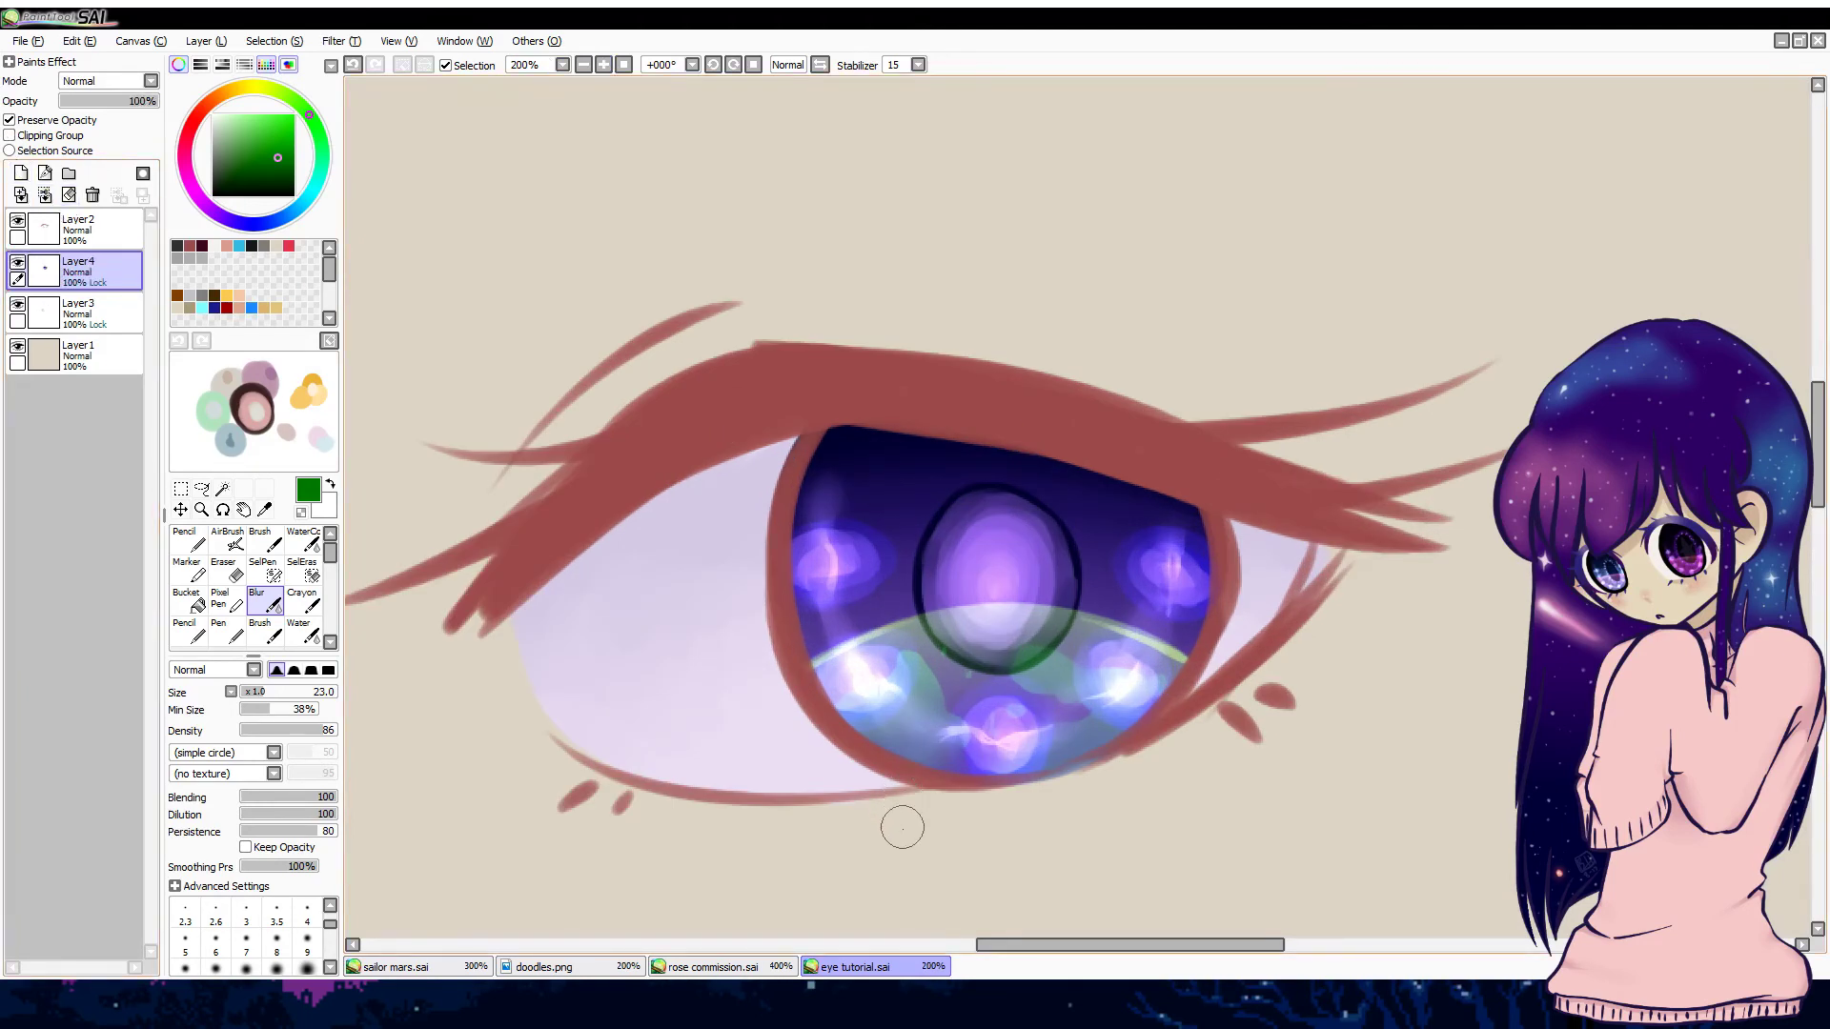
Step: Lock Layer2's transparency and paint dark blue over the red lashes
left_click(103, 232)
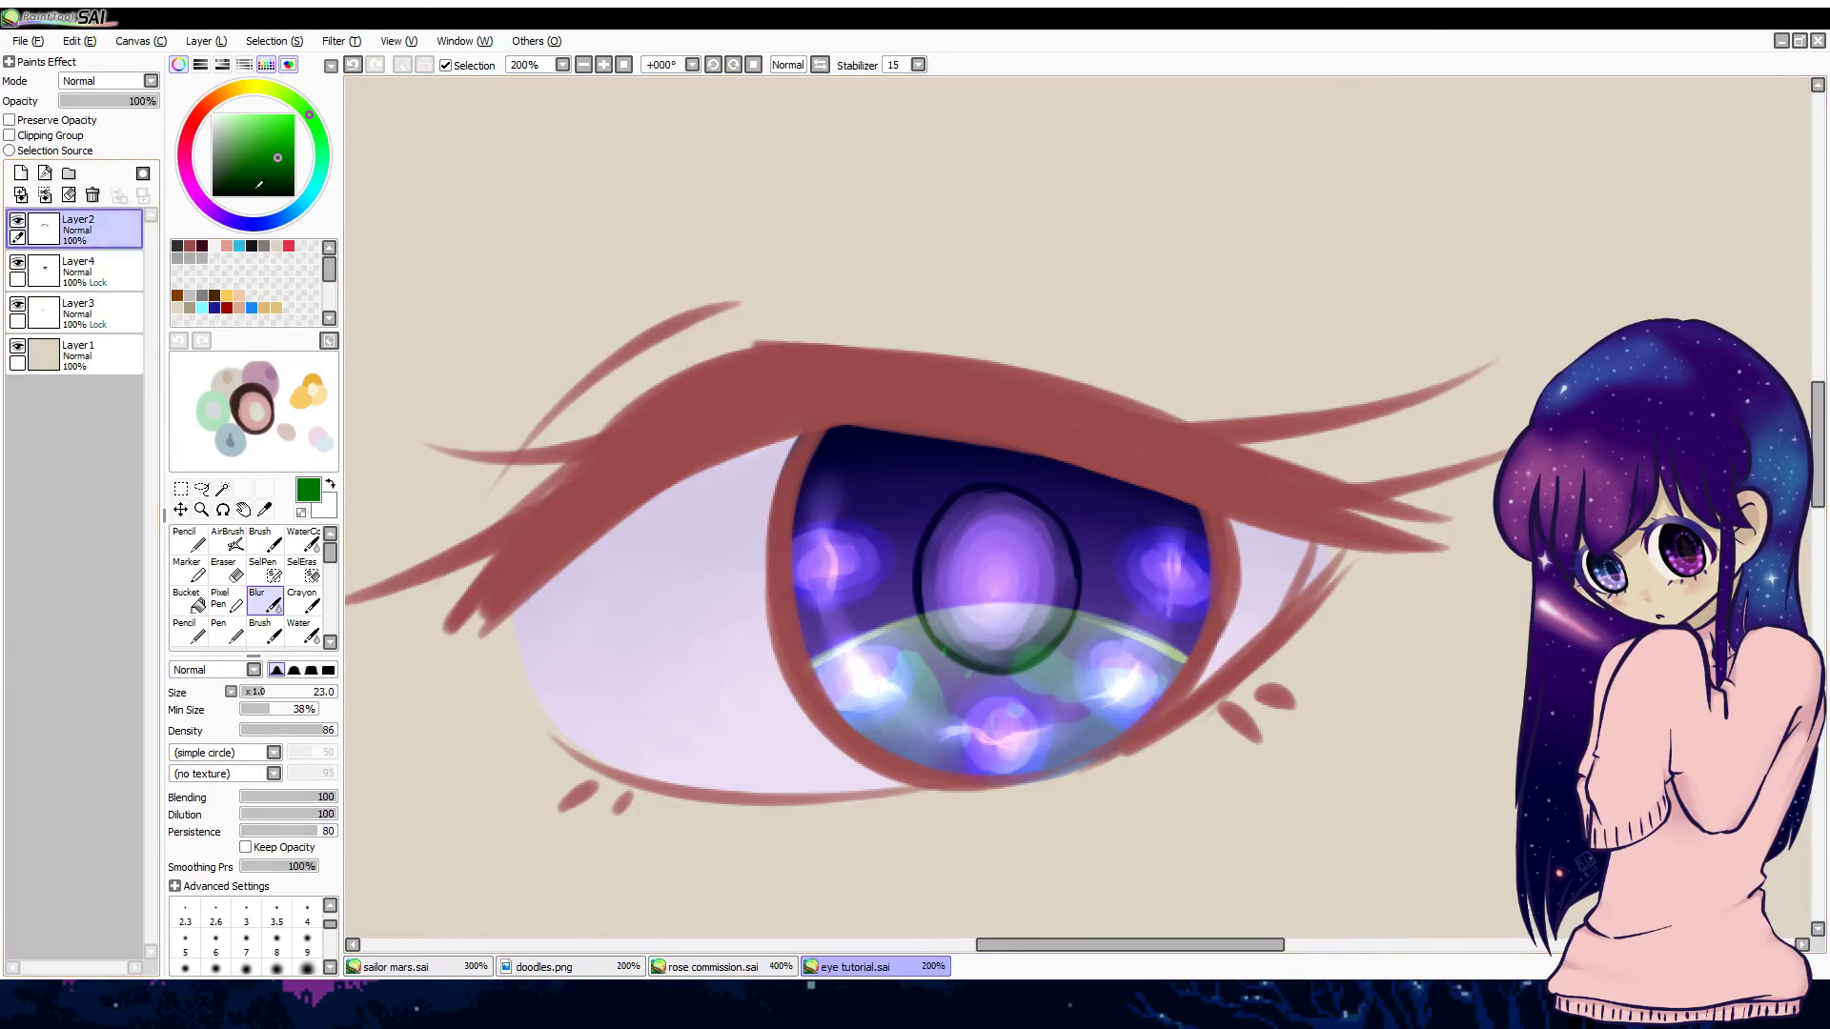
left_click(240, 226)
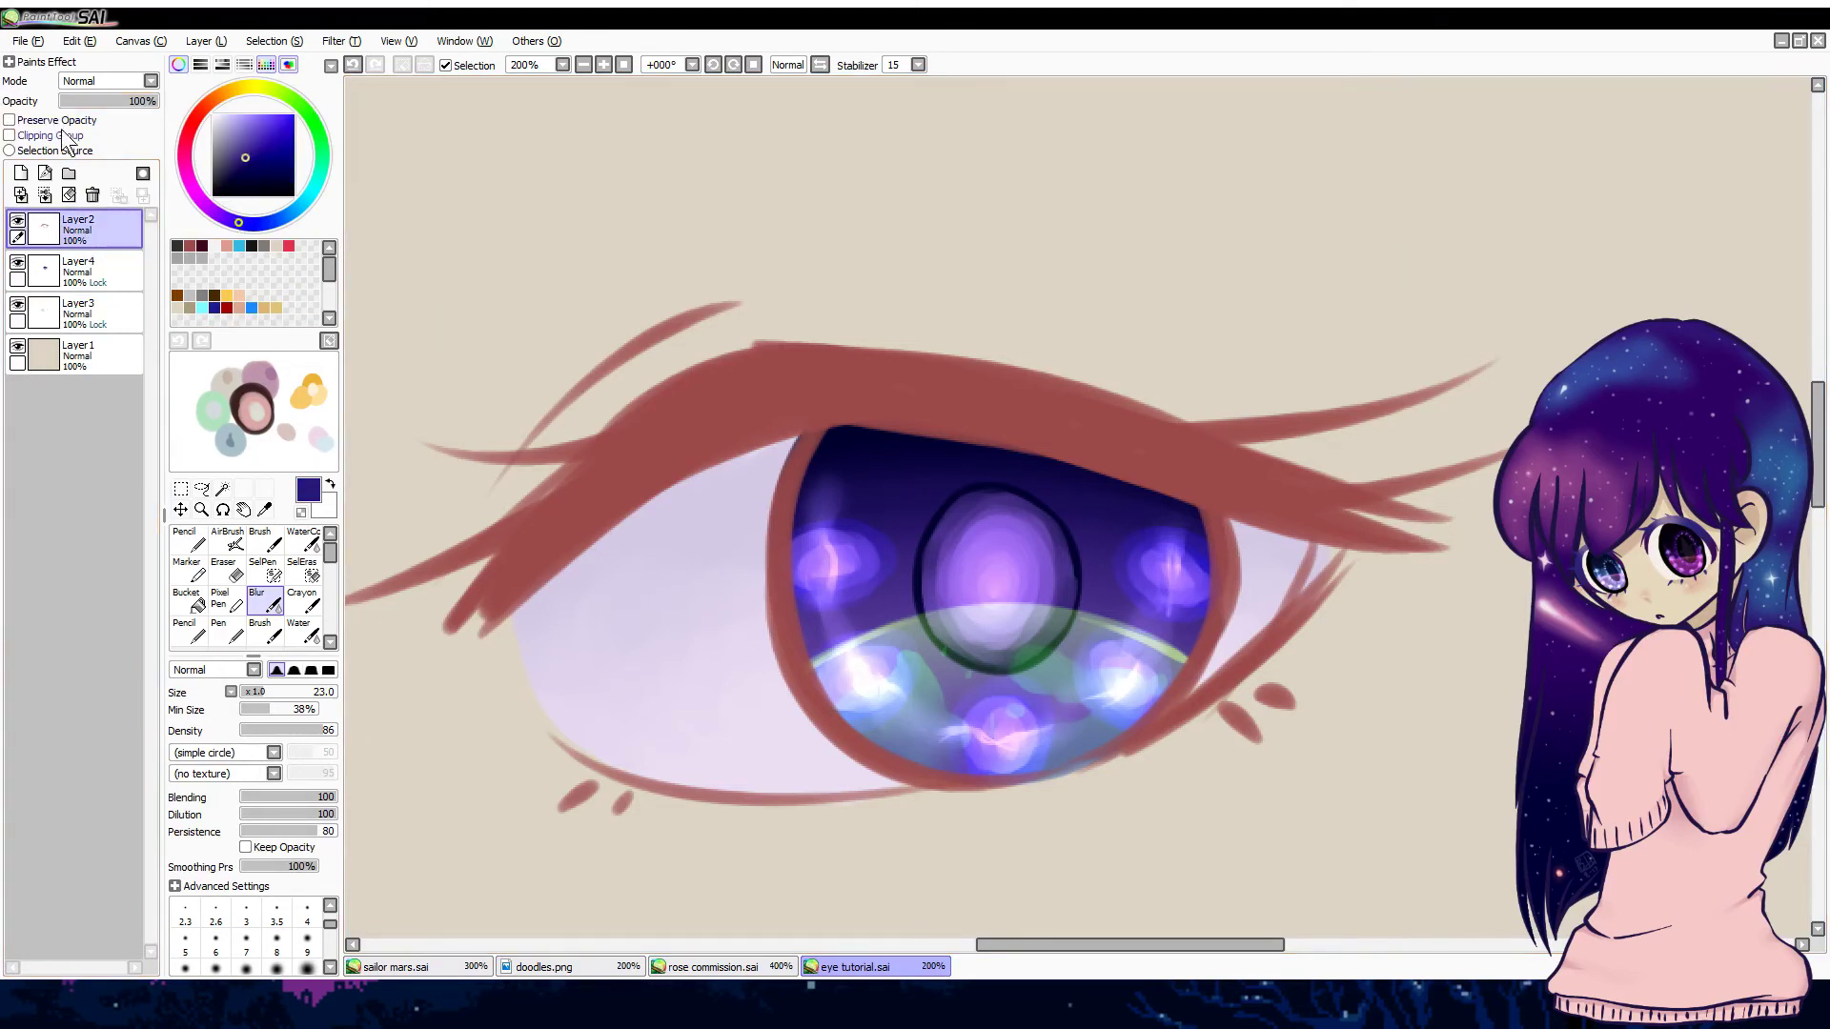
left_click(9, 120)
left_click(228, 633)
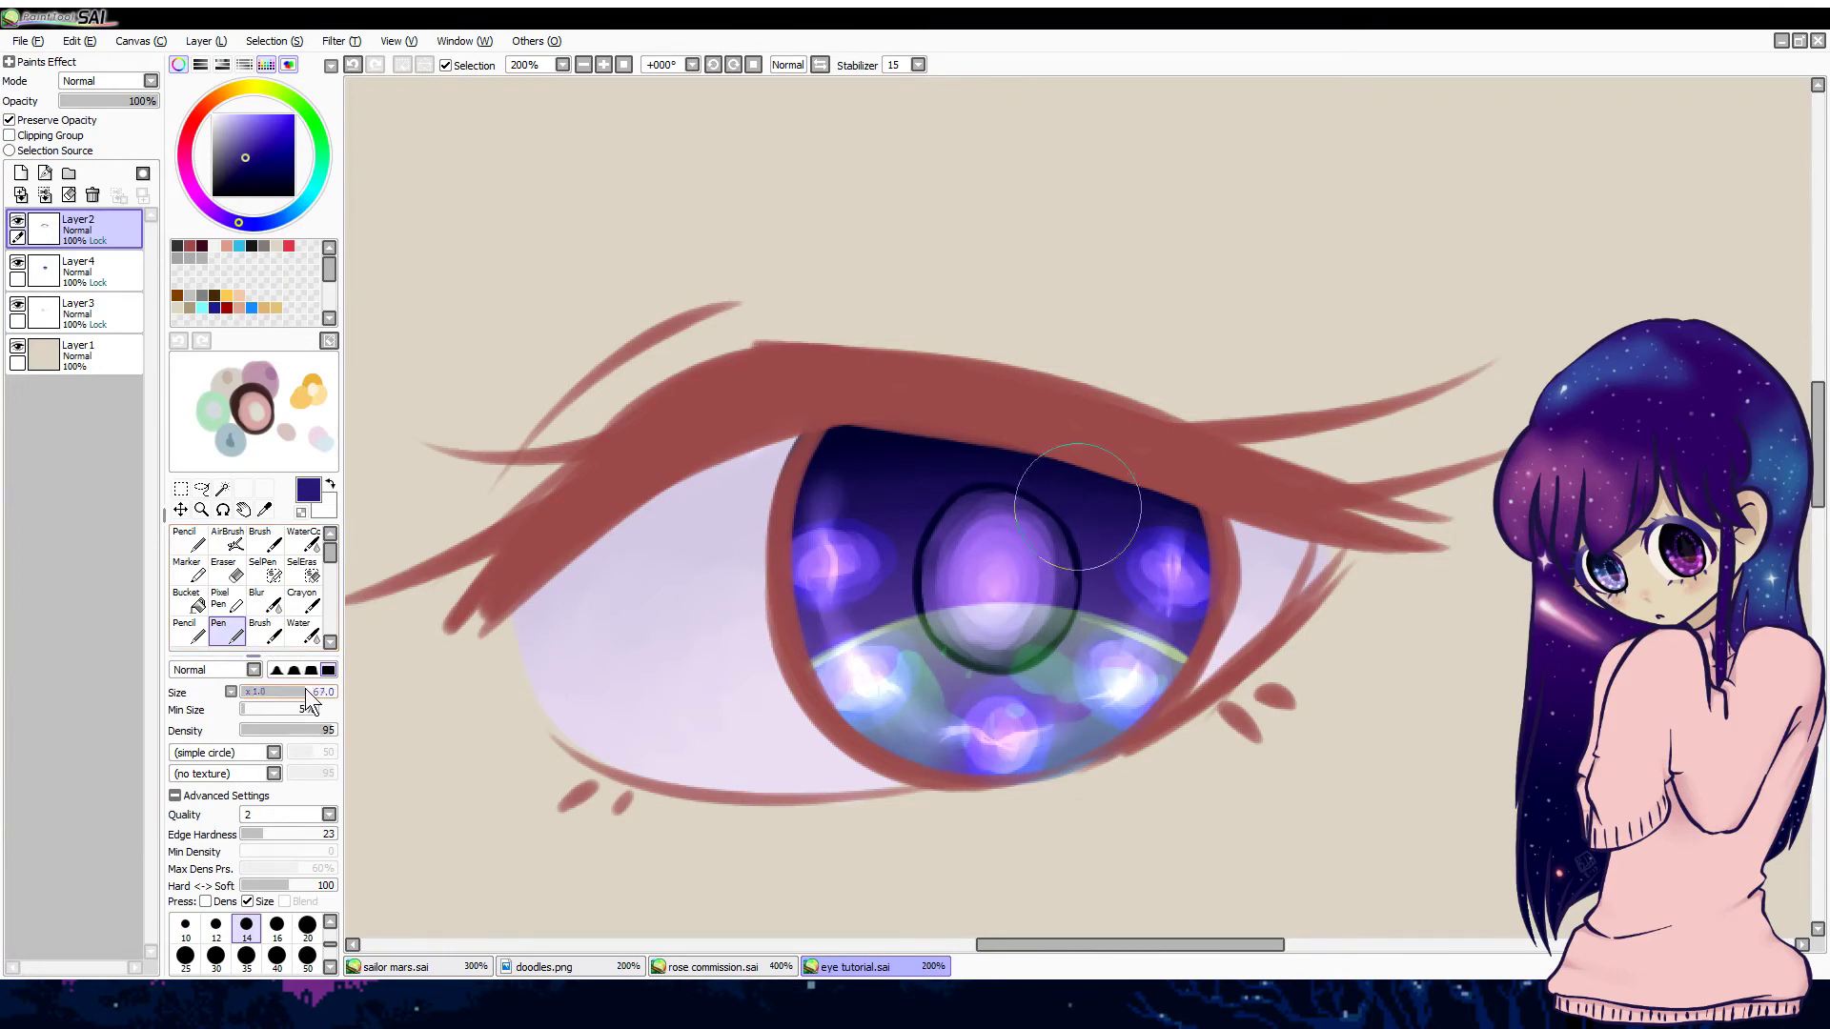
mouse_move(641, 436)
left_mouse_down()
mouse_move(477, 619)
mouse_move(939, 251)
mouse_move(856, 473)
mouse_move(618, 910)
mouse_move(898, 665)
mouse_move(1389, 325)
mouse_move(1153, 573)
mouse_move(1015, 800)
mouse_move(1397, 504)
mouse_move(1174, 922)
left_mouse_up()
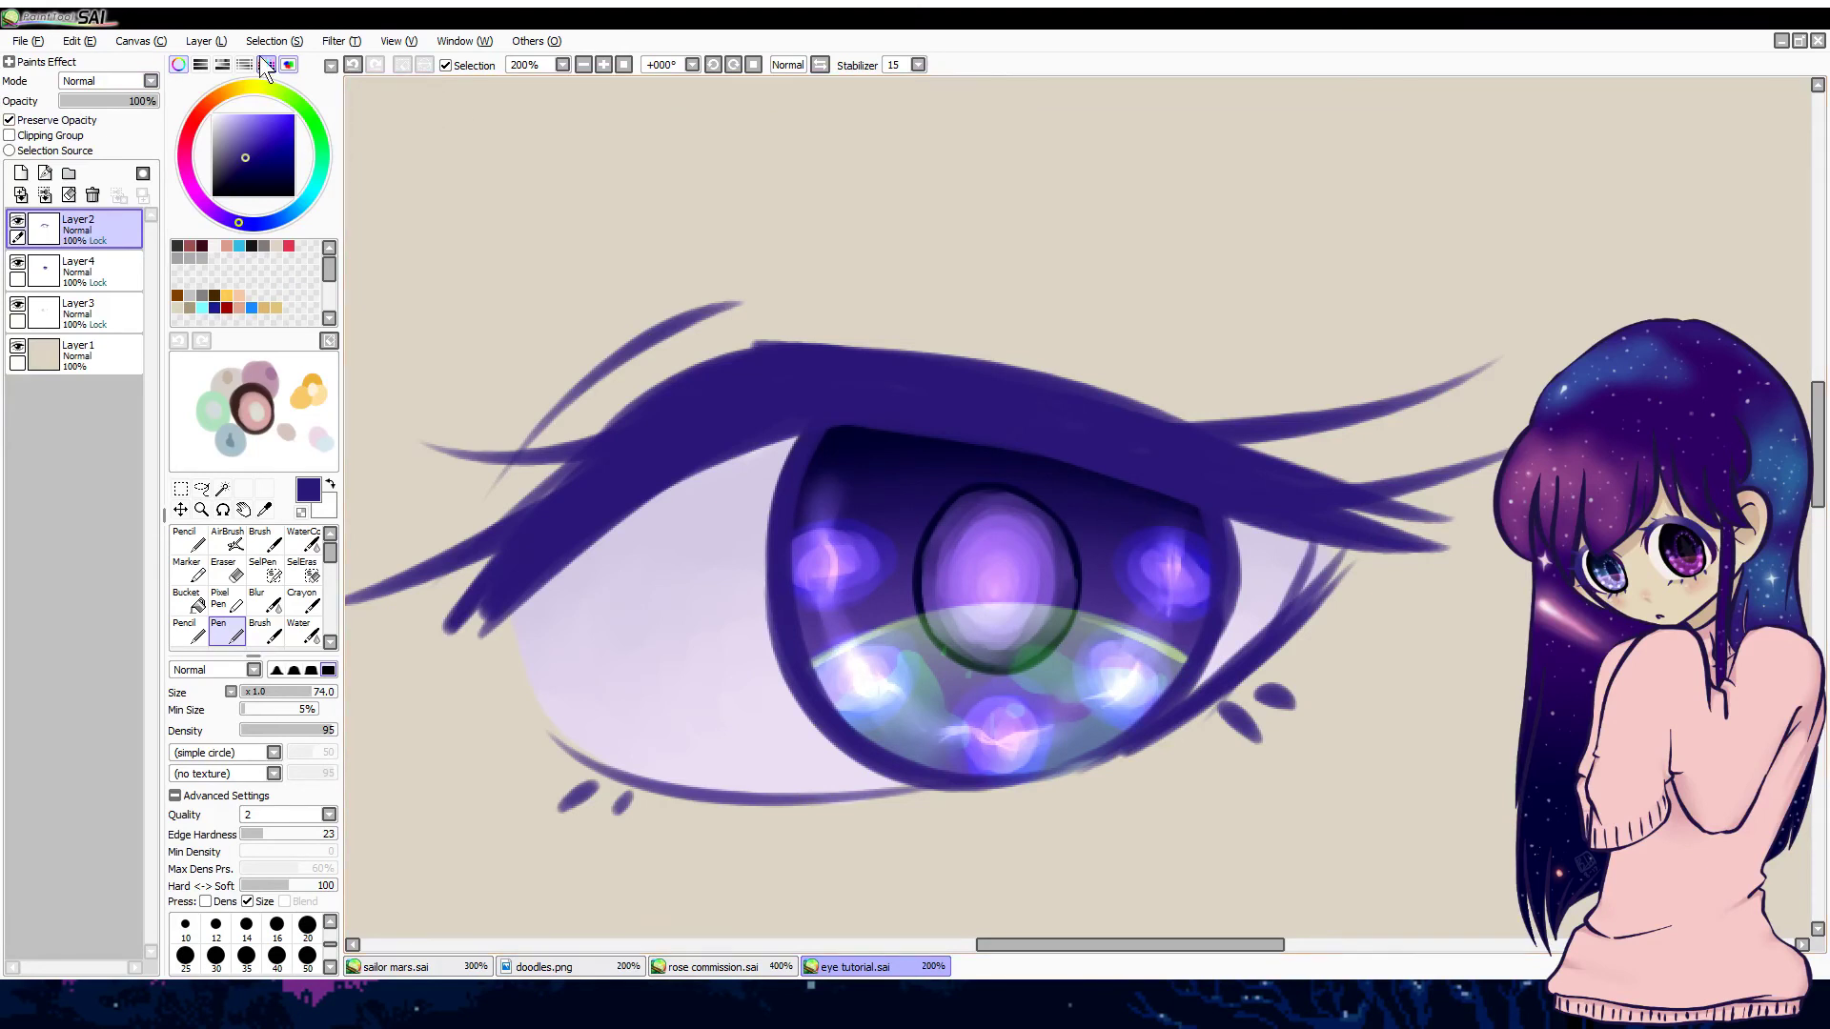
Step: Darken the upper lid, right corner, upper-right lash and lower lid lines to navy
left_click(262, 170)
mouse_move(413, 519)
left_mouse_down()
mouse_move(665, 408)
mouse_move(494, 612)
left_mouse_up()
left_click_drag(1446, 557, 1153, 438)
left_click_drag(1377, 412, 1533, 370)
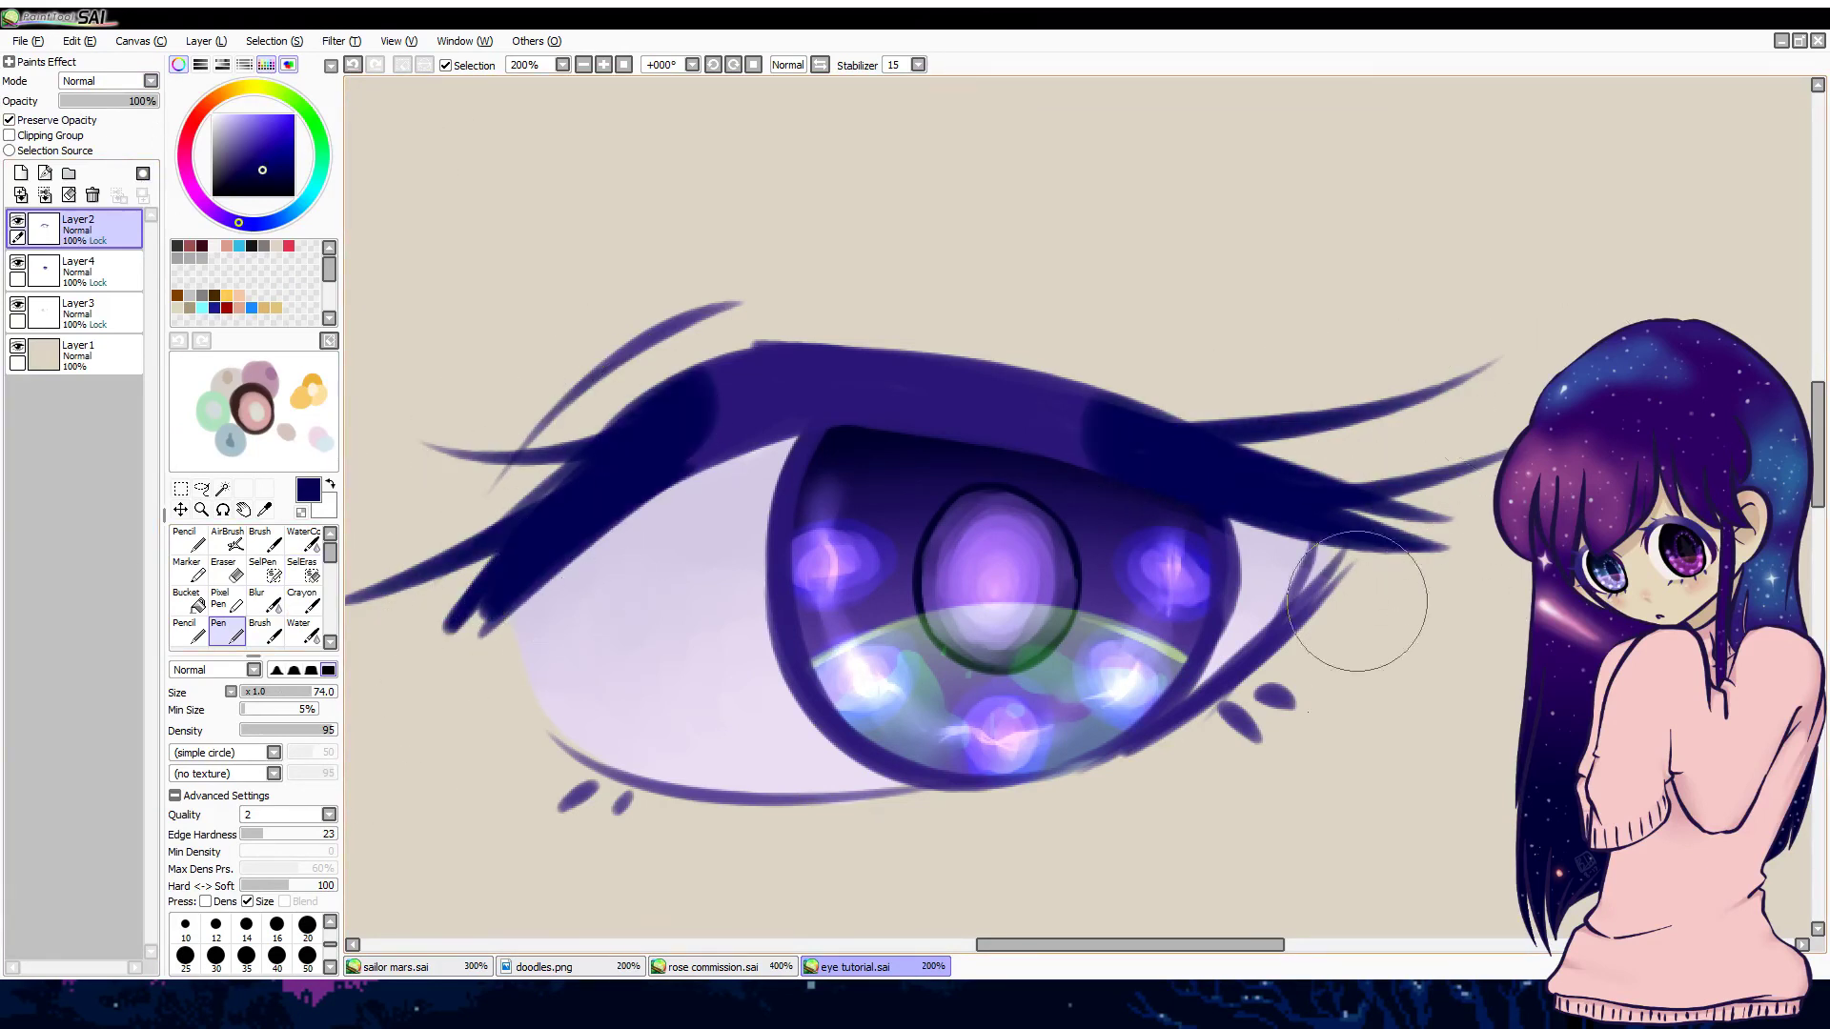
left_click_drag(1363, 572, 1182, 684)
mouse_move(809, 769)
left_mouse_down()
mouse_move(716, 792)
mouse_move(486, 745)
left_mouse_up()
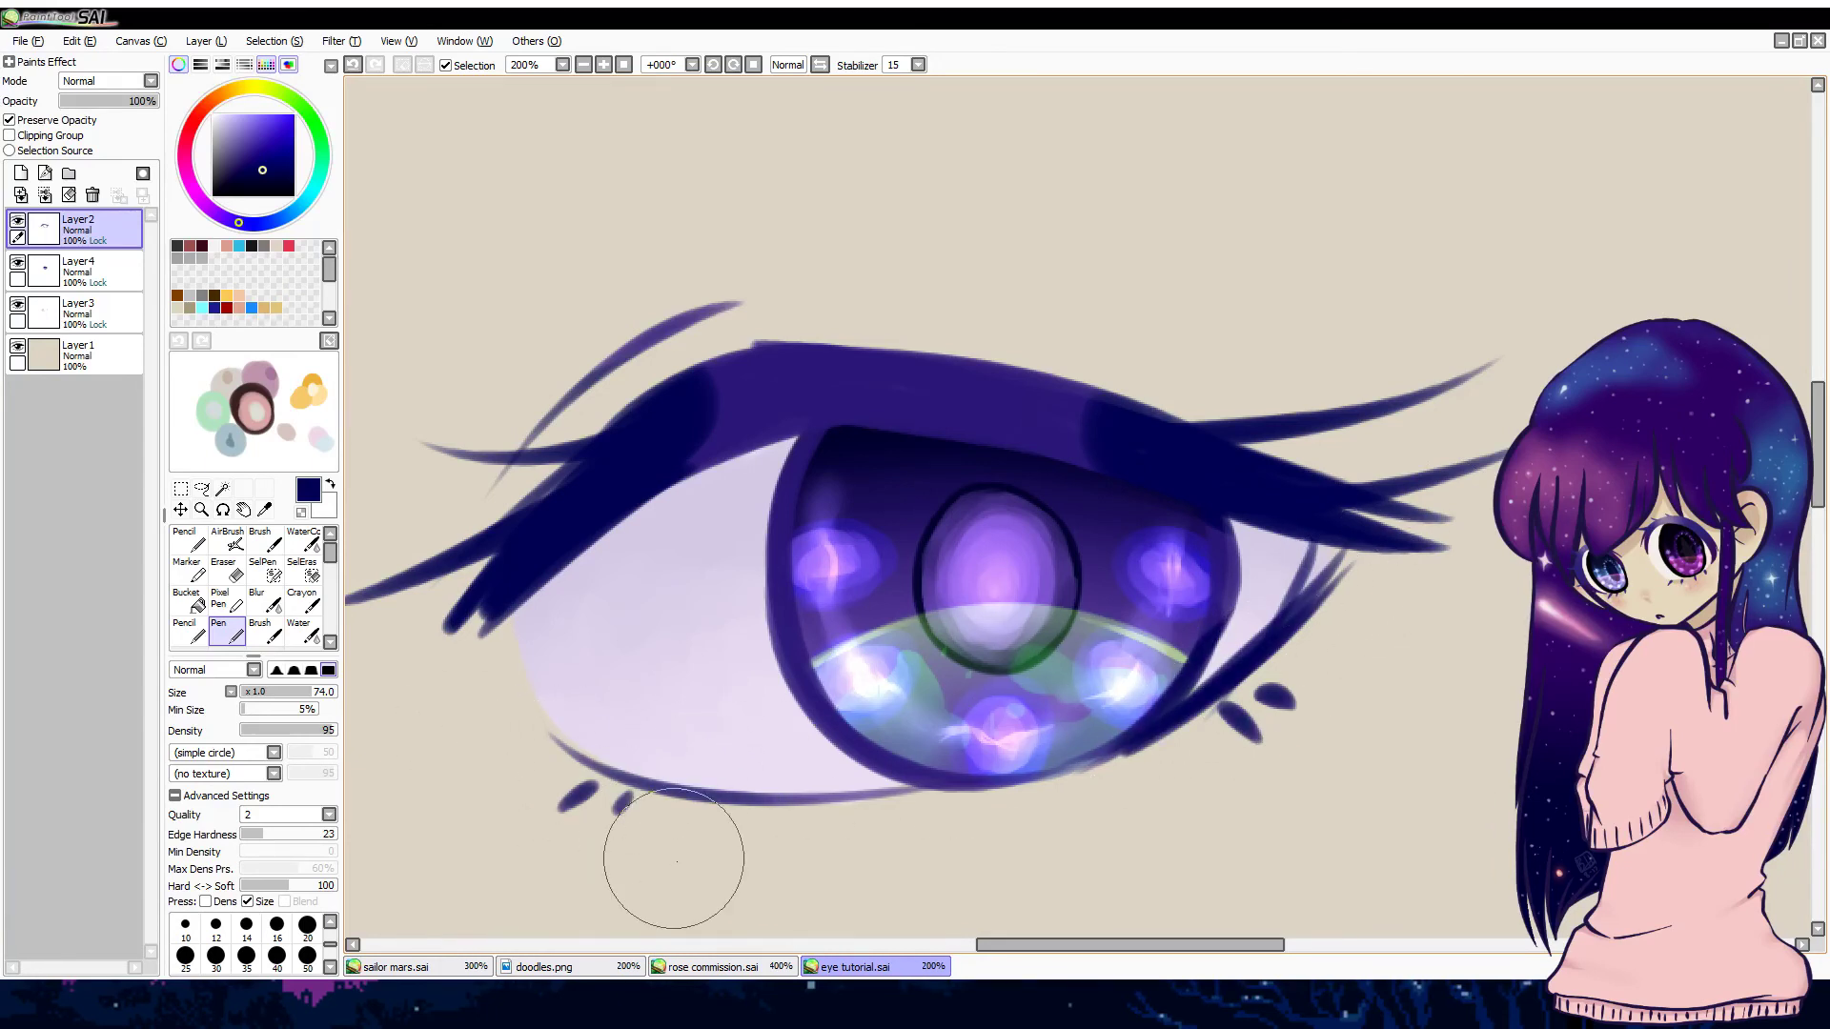
left_click(263, 602)
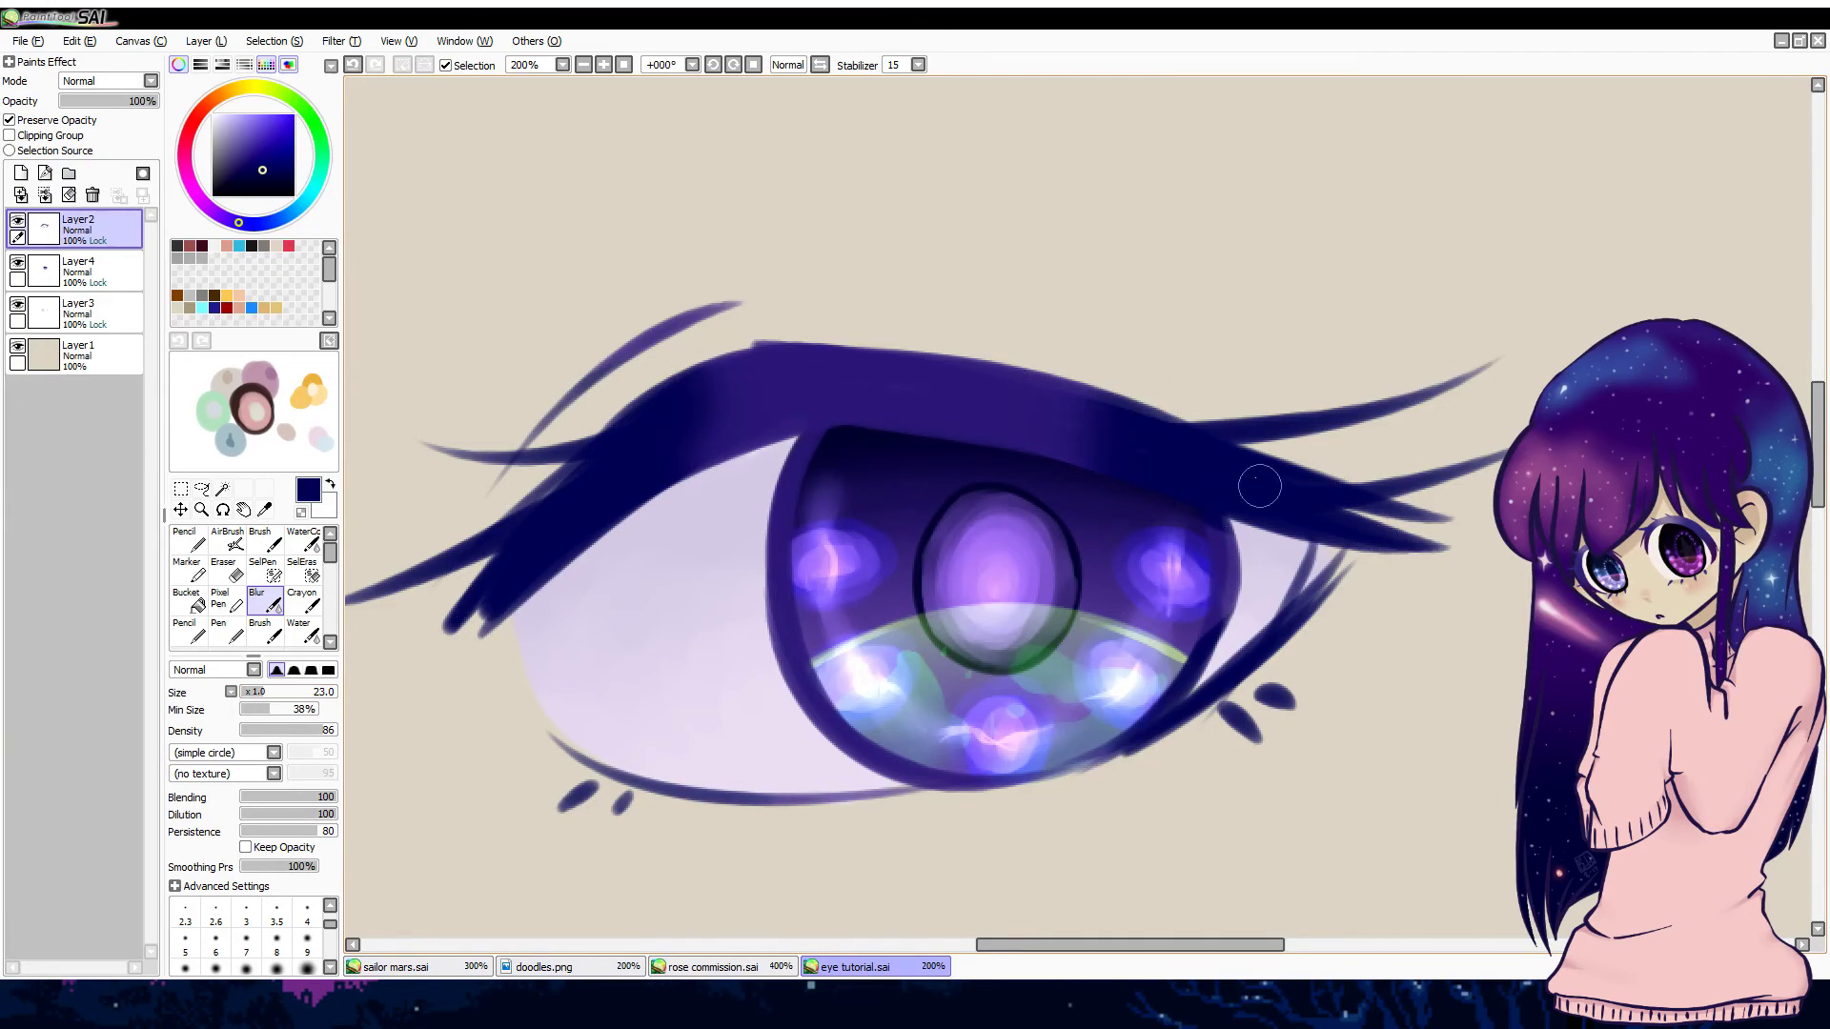
Step: Paint a magenta stroke over the upper lash, sampled from the eye's purple
right_click(1036, 421)
left_click(194, 189)
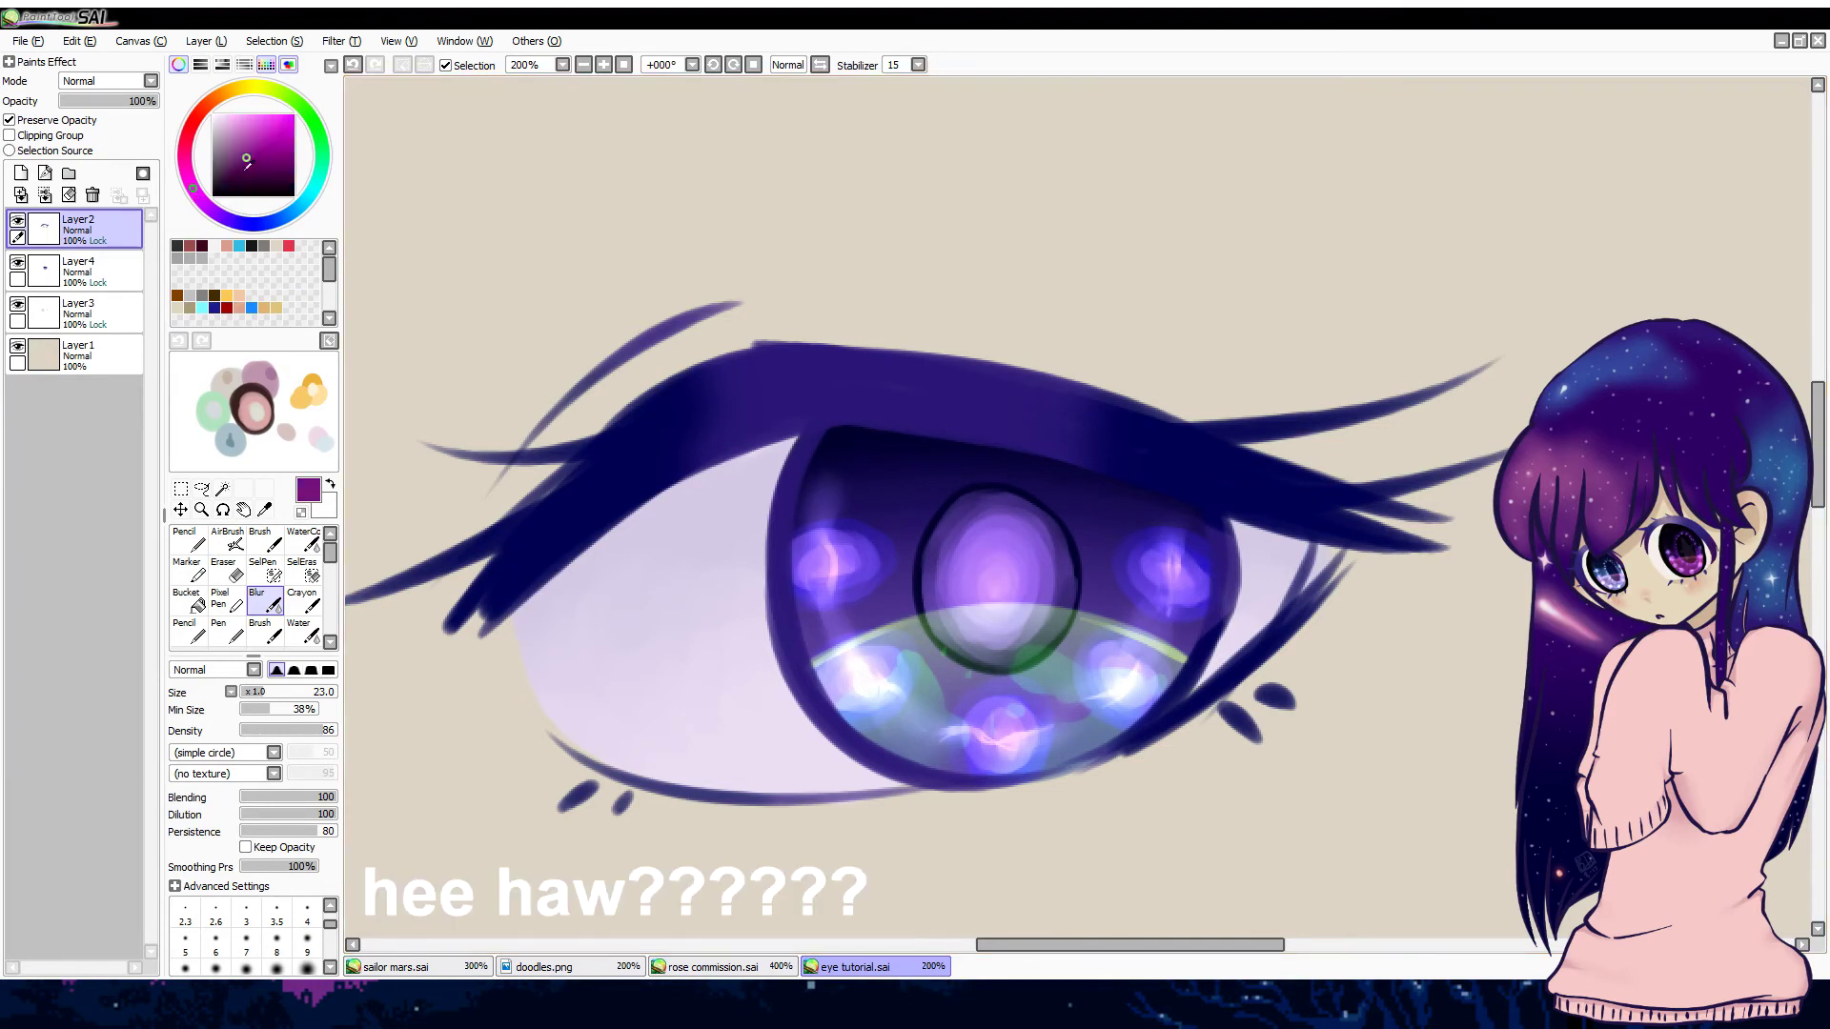
left_click(261, 132)
left_click(227, 630)
mouse_move(870, 396)
left_mouse_down()
mouse_move(765, 404)
mouse_move(1225, 408)
mouse_move(947, 397)
mouse_move(524, 415)
left_mouse_up()
Step: Zoom out to 100% and add a new empty Layer5 above the others
left_click(265, 603)
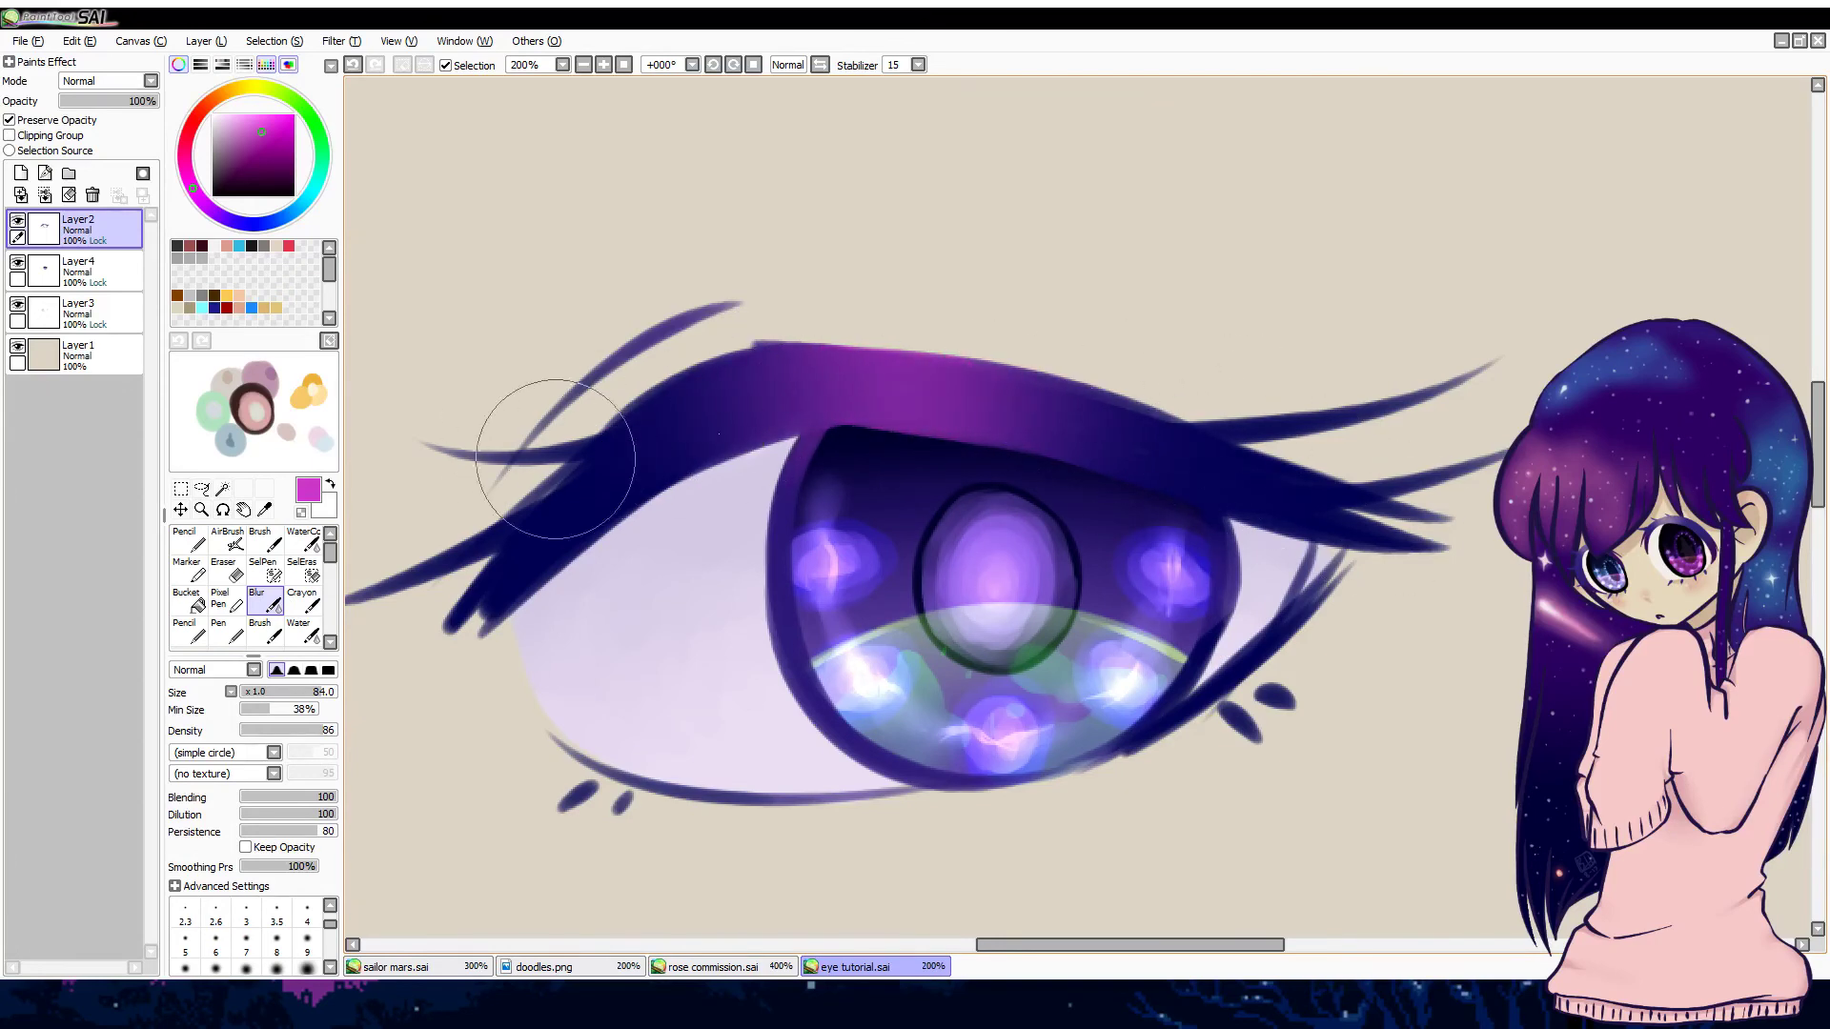
left_click(583, 65)
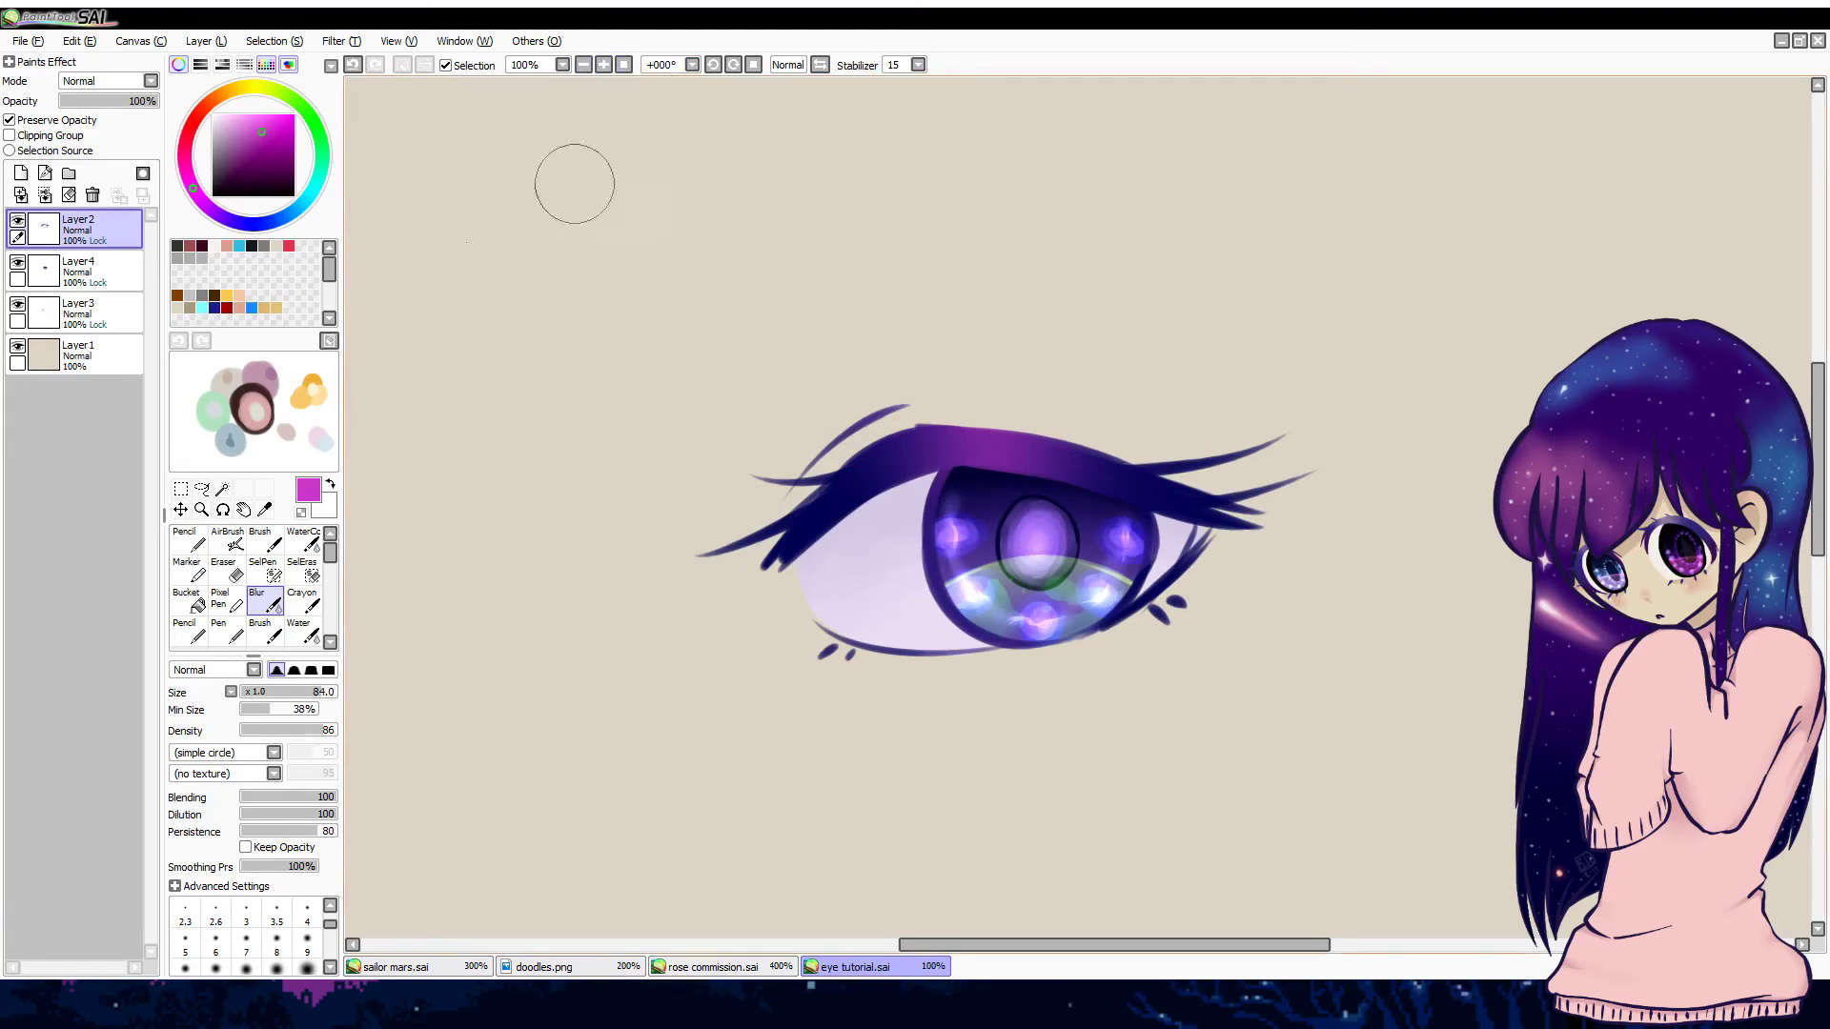
left_click(21, 174)
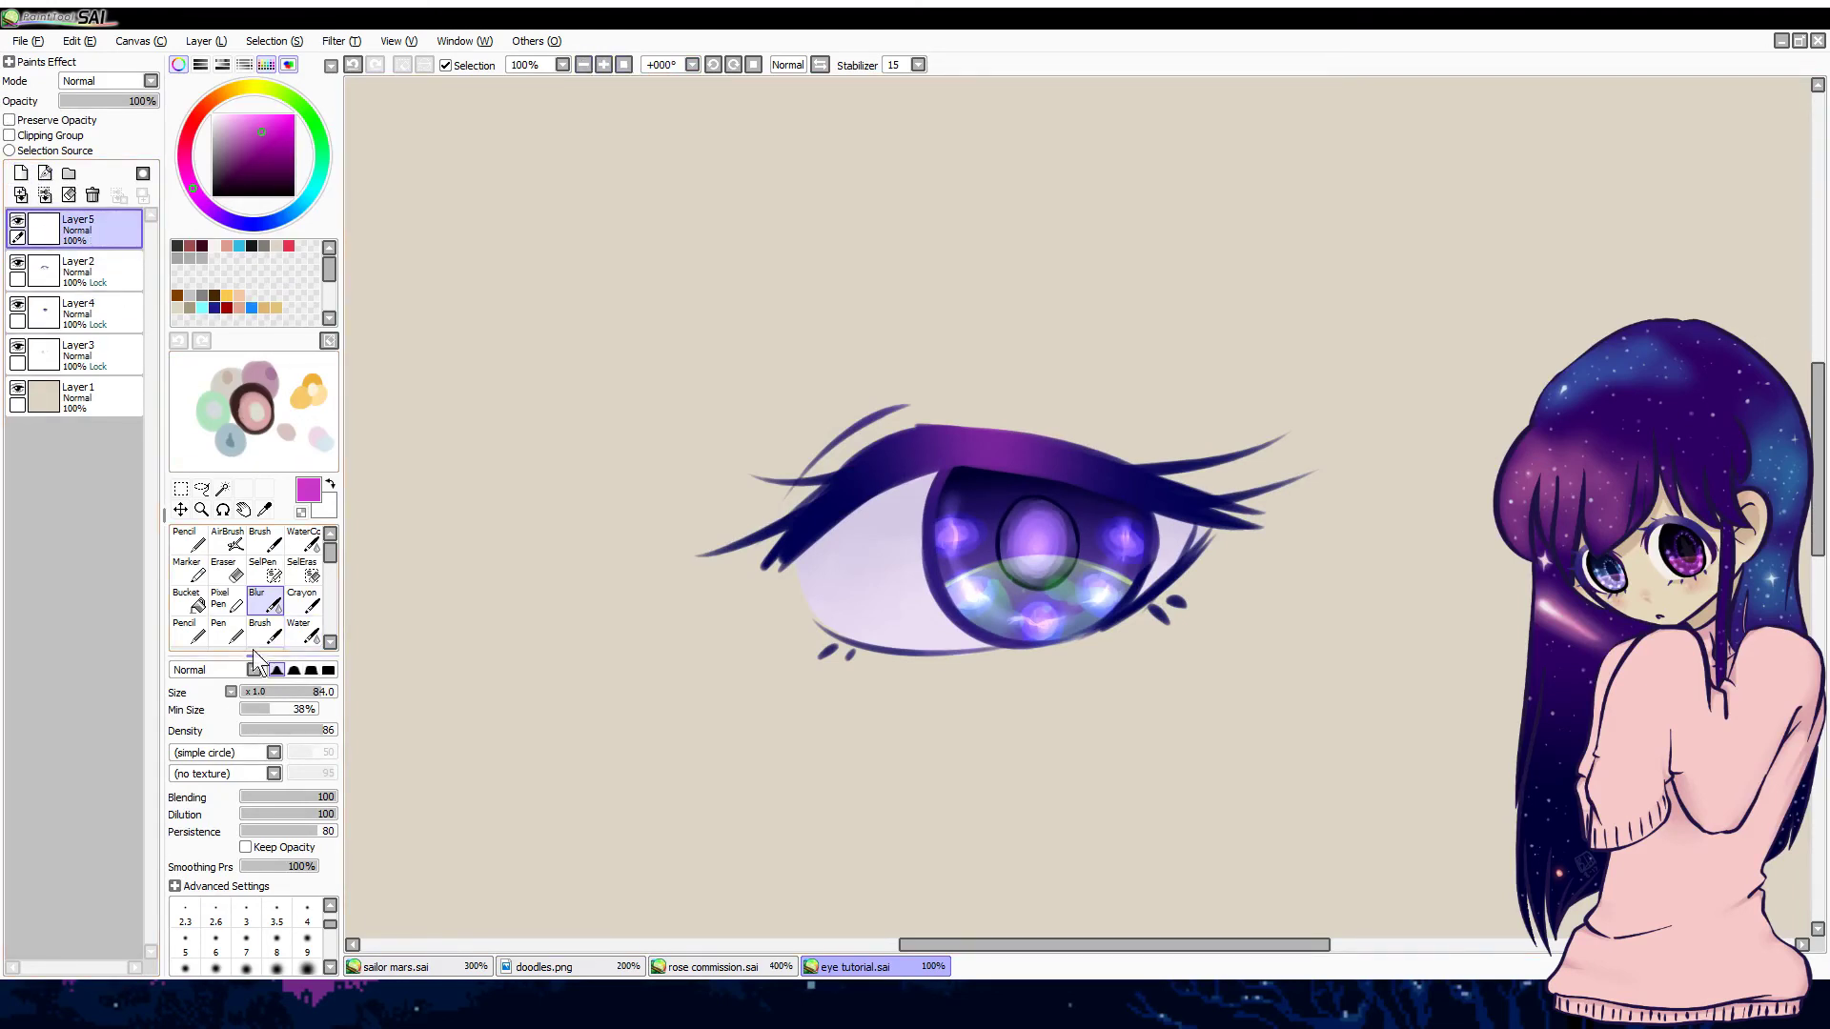
Step: Rename Layer4 to 'iris', Layer3 to 'white' and Layer2 to 'lashes'
left_click(227, 631)
left_click(105, 313)
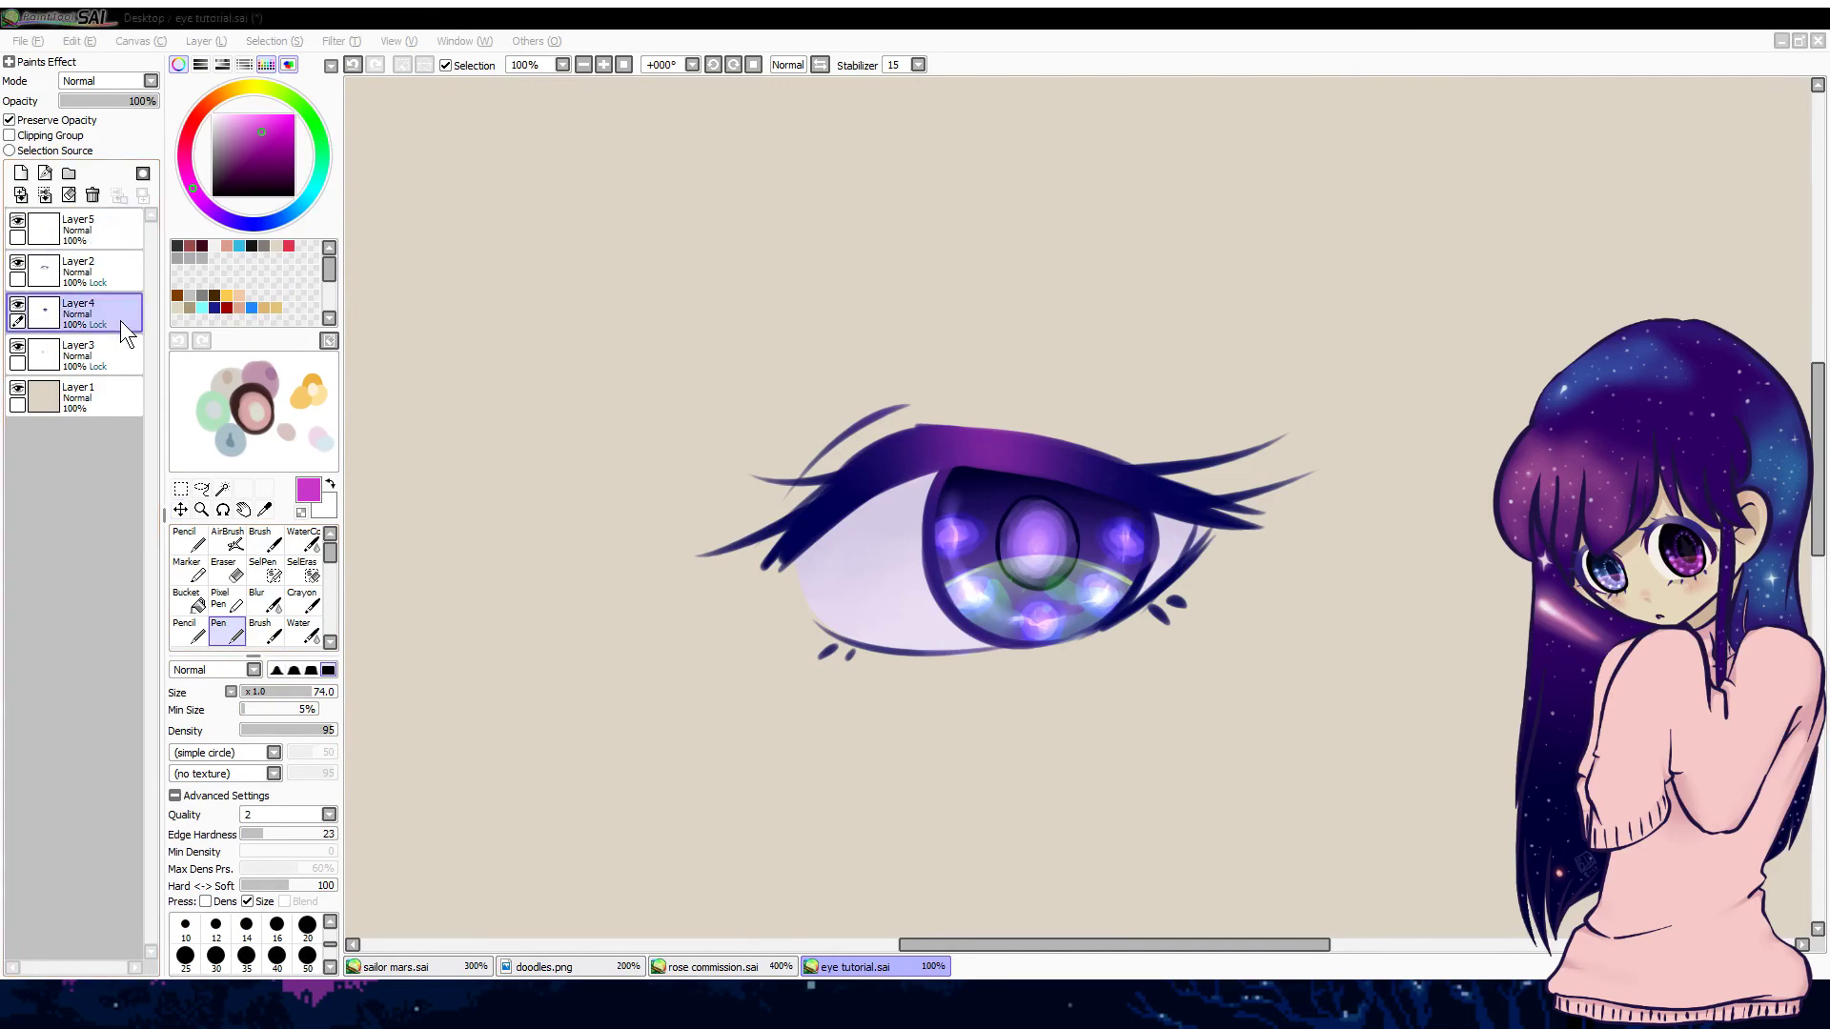
type("iris")
key("Return")
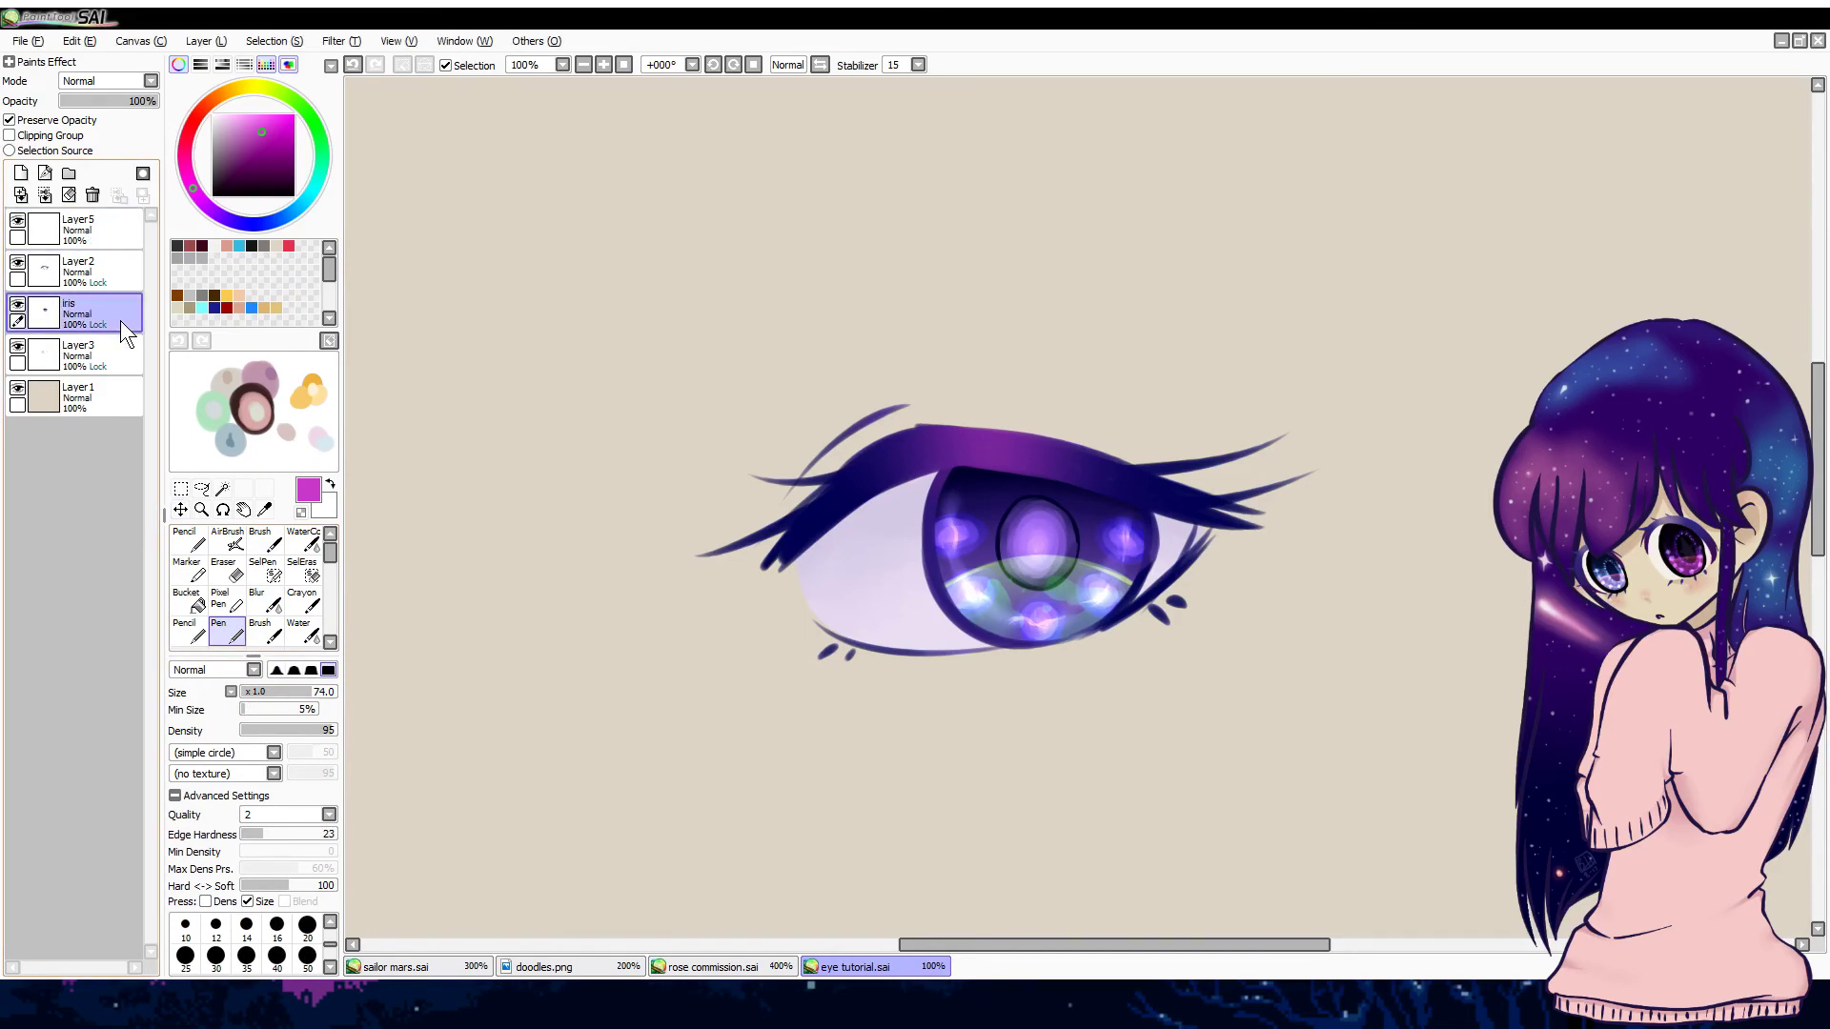
double_click(94, 347)
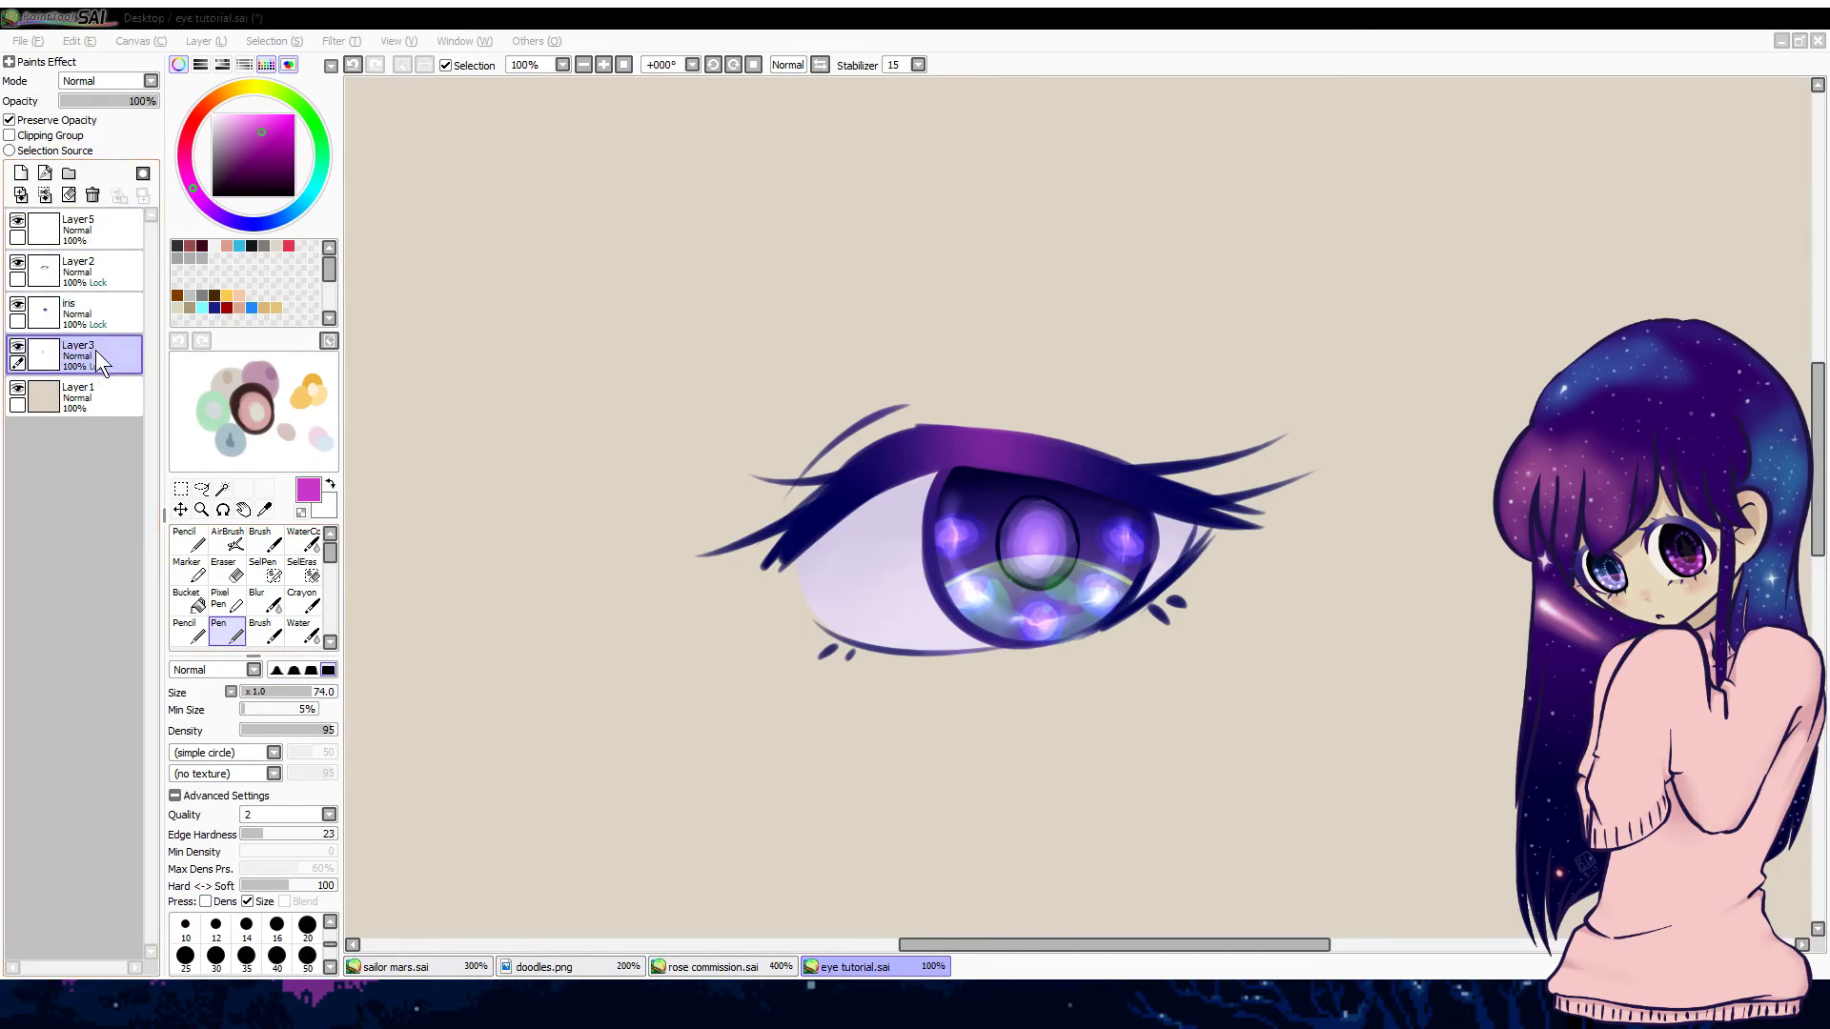
type("white")
key("Return")
double_click(78, 266)
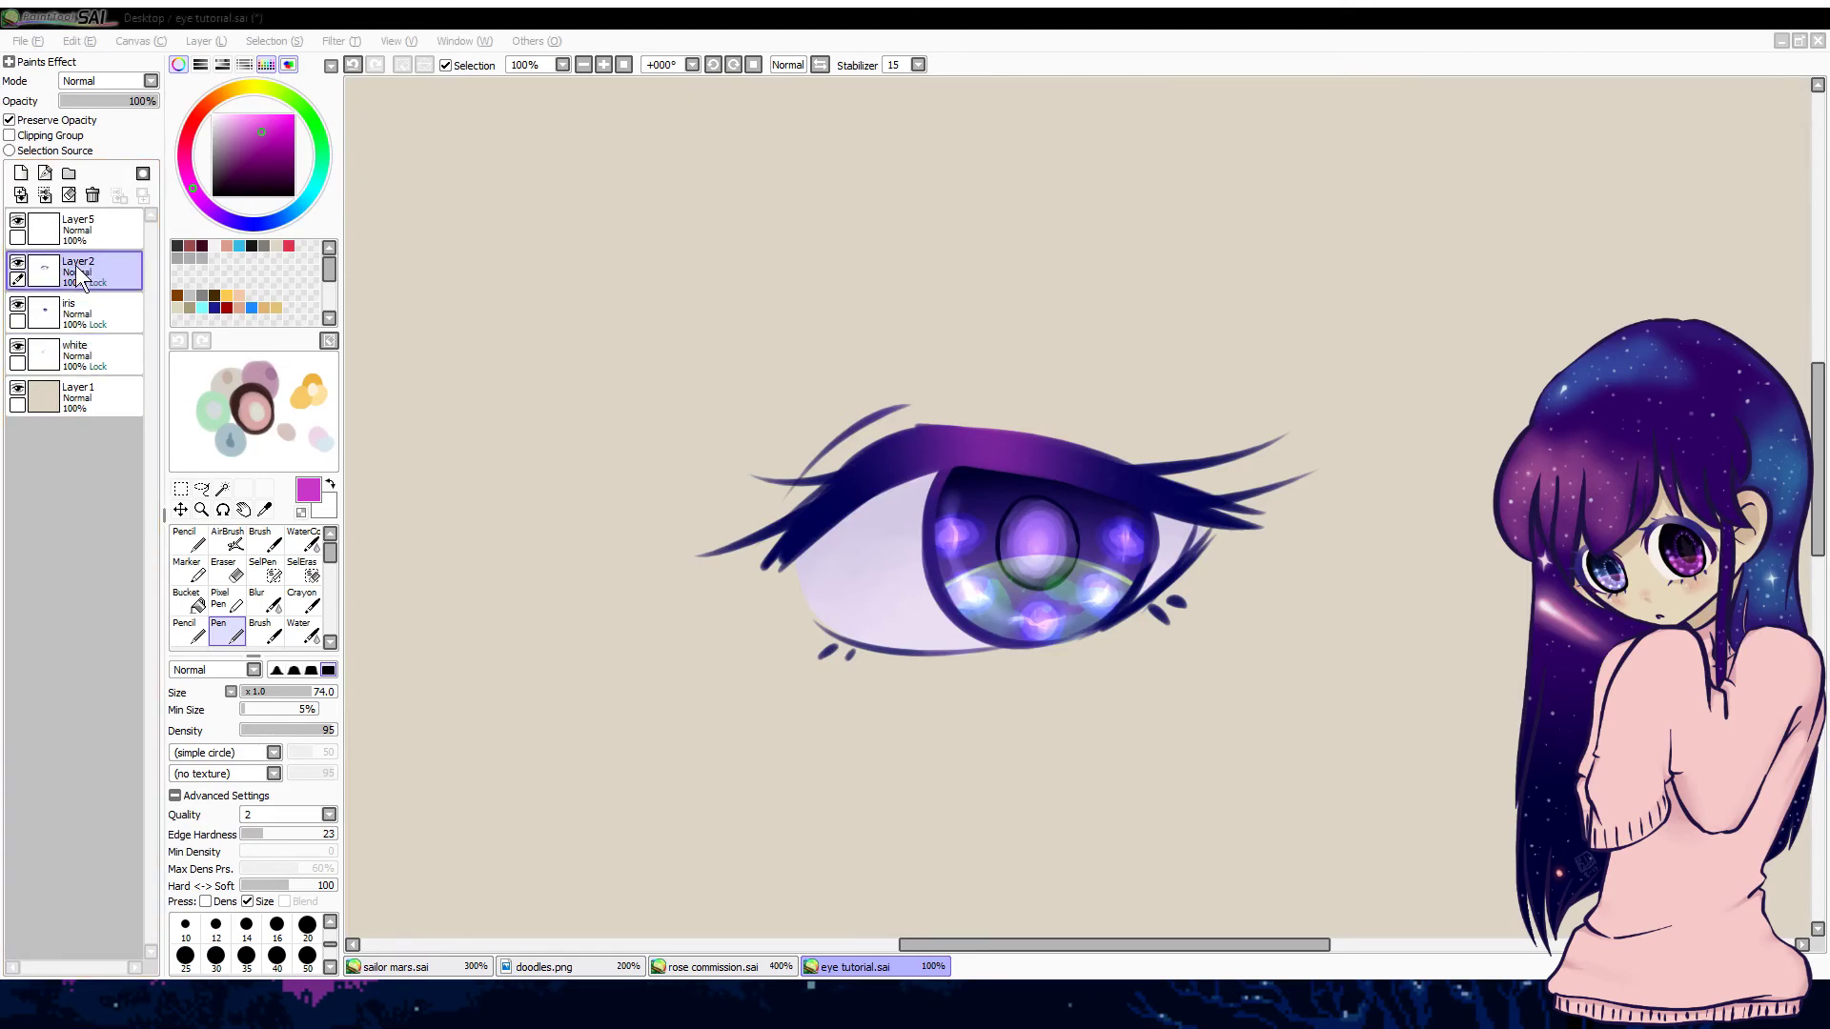
double_click(80, 274)
type("lashes")
key("Return")
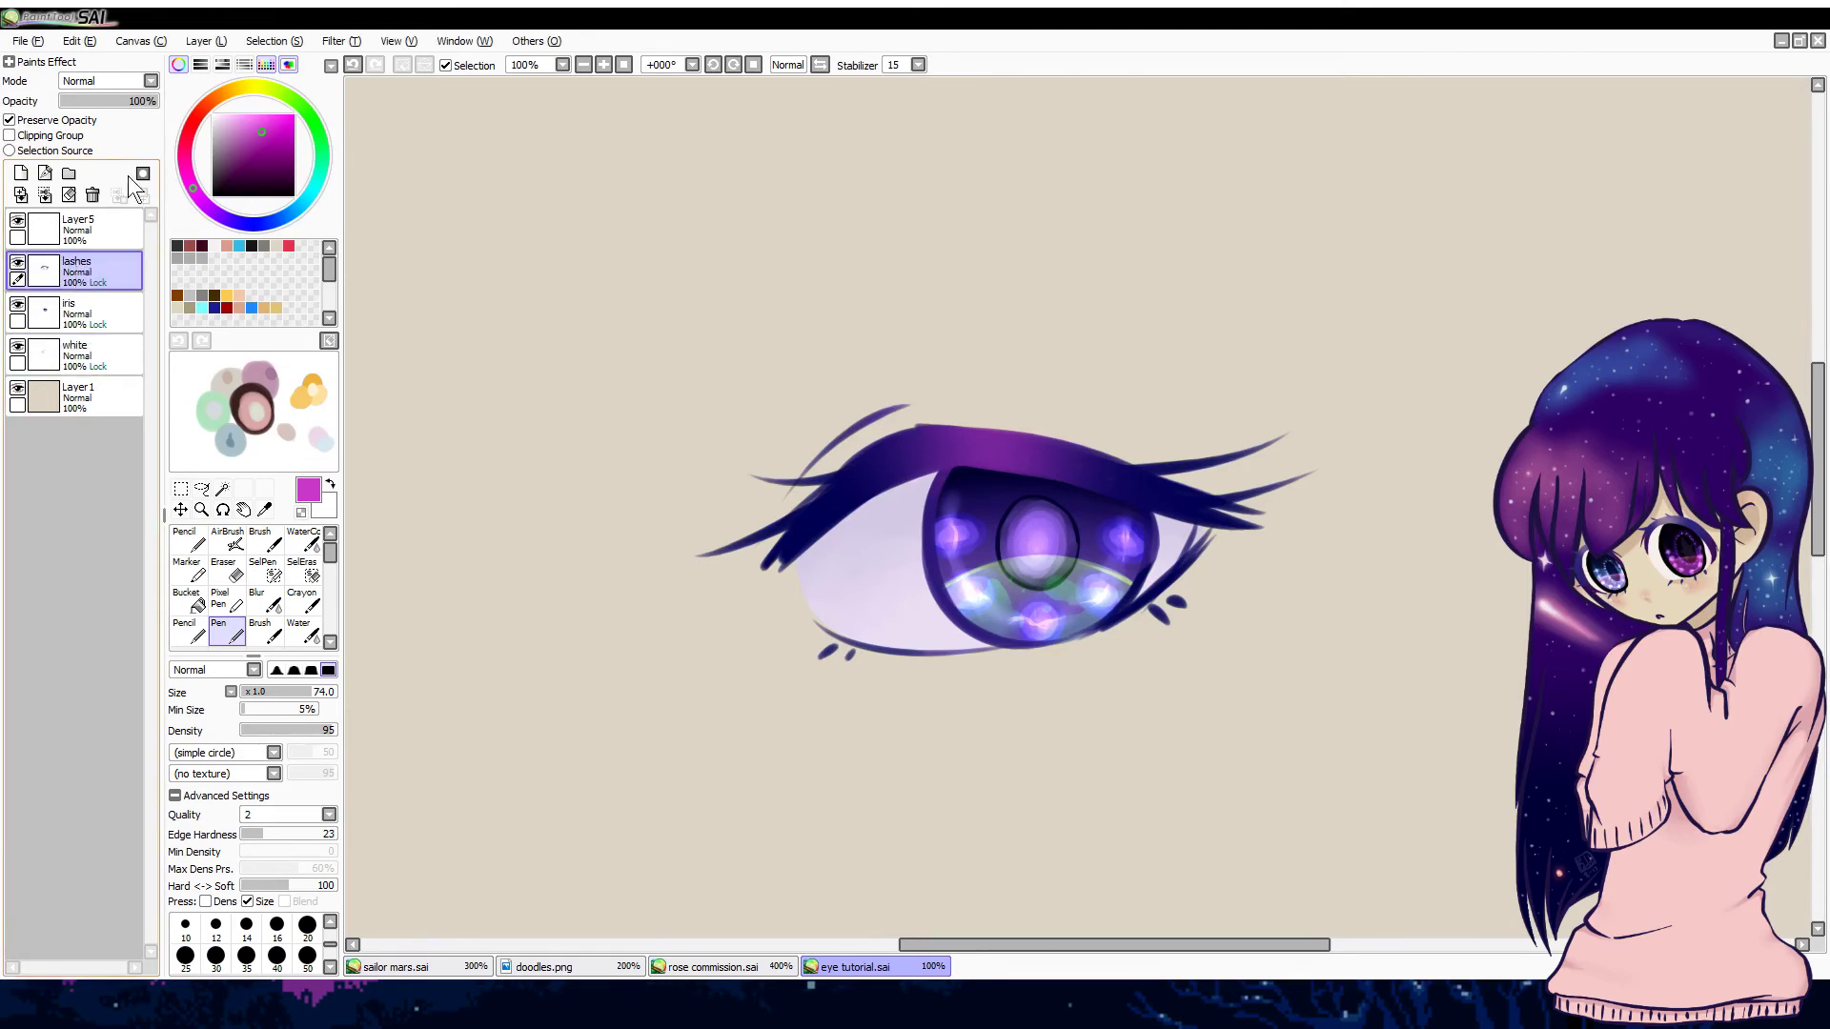
left_click(105, 230)
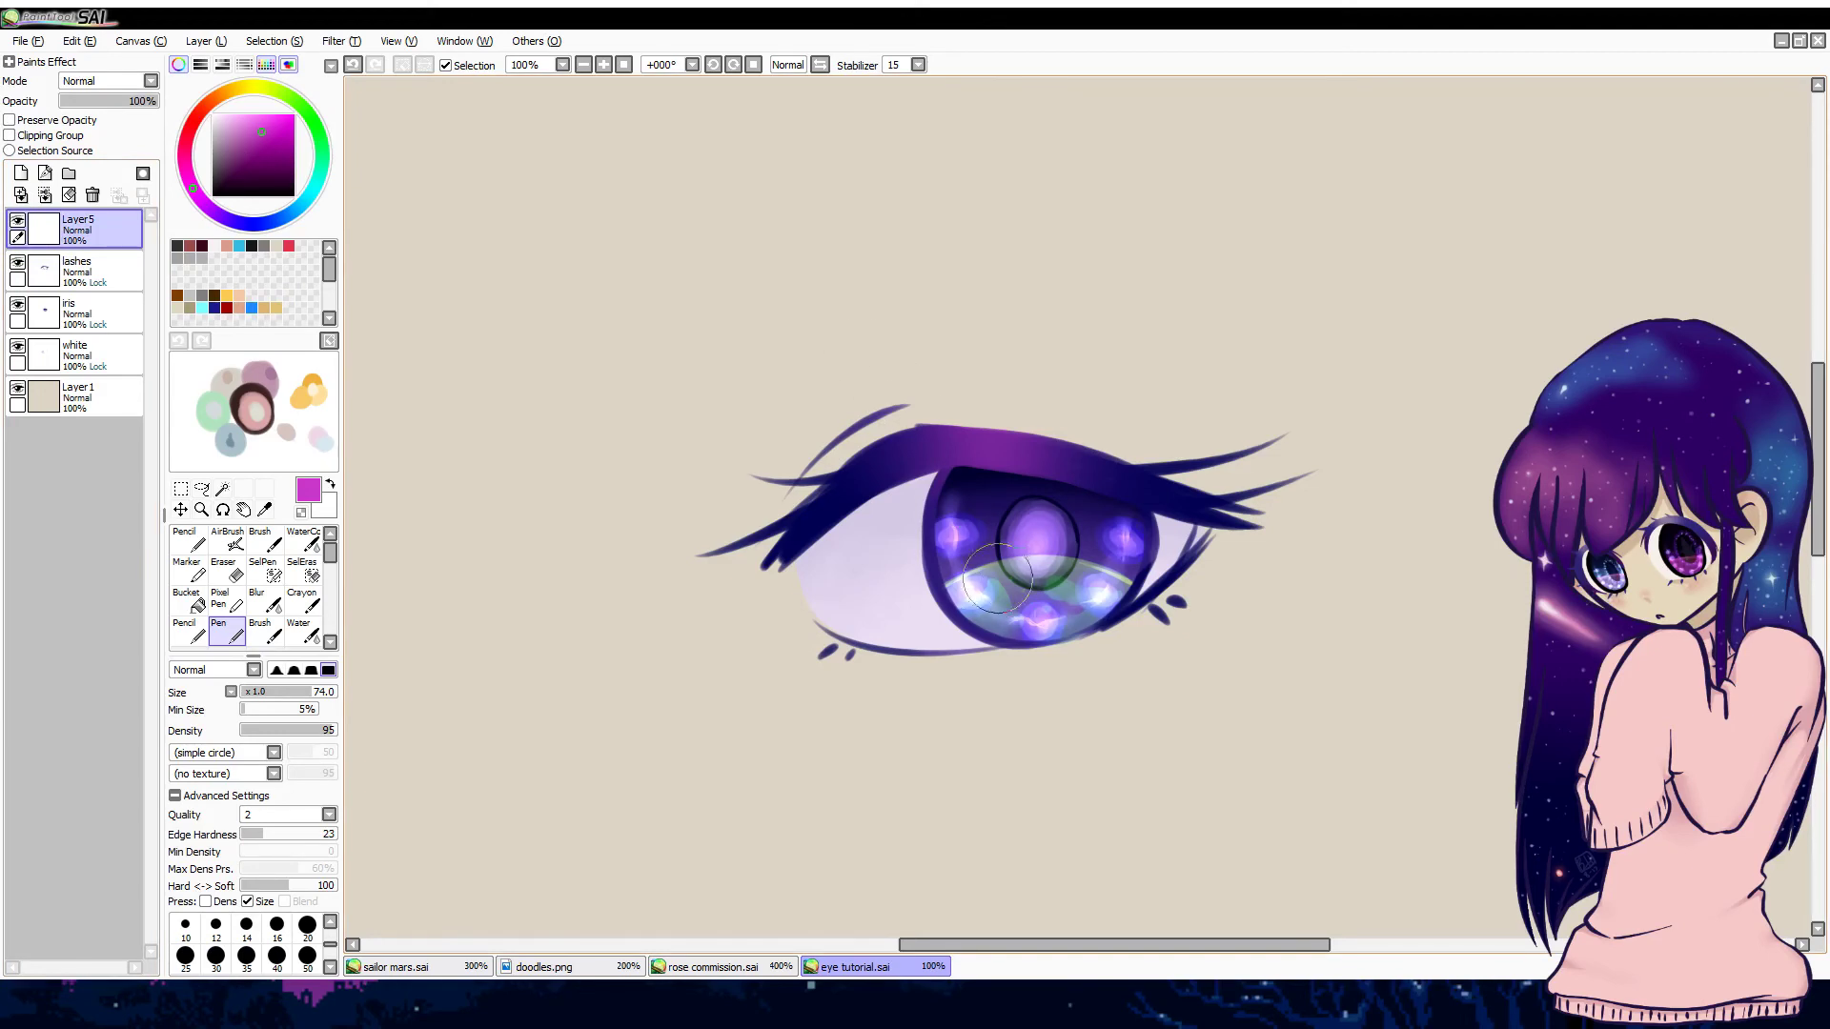
Step: Set the Pen to size 41 with a pale lavender and dab highlight blobs on the eye
left_click(968, 596, "alt")
left_click(281, 692)
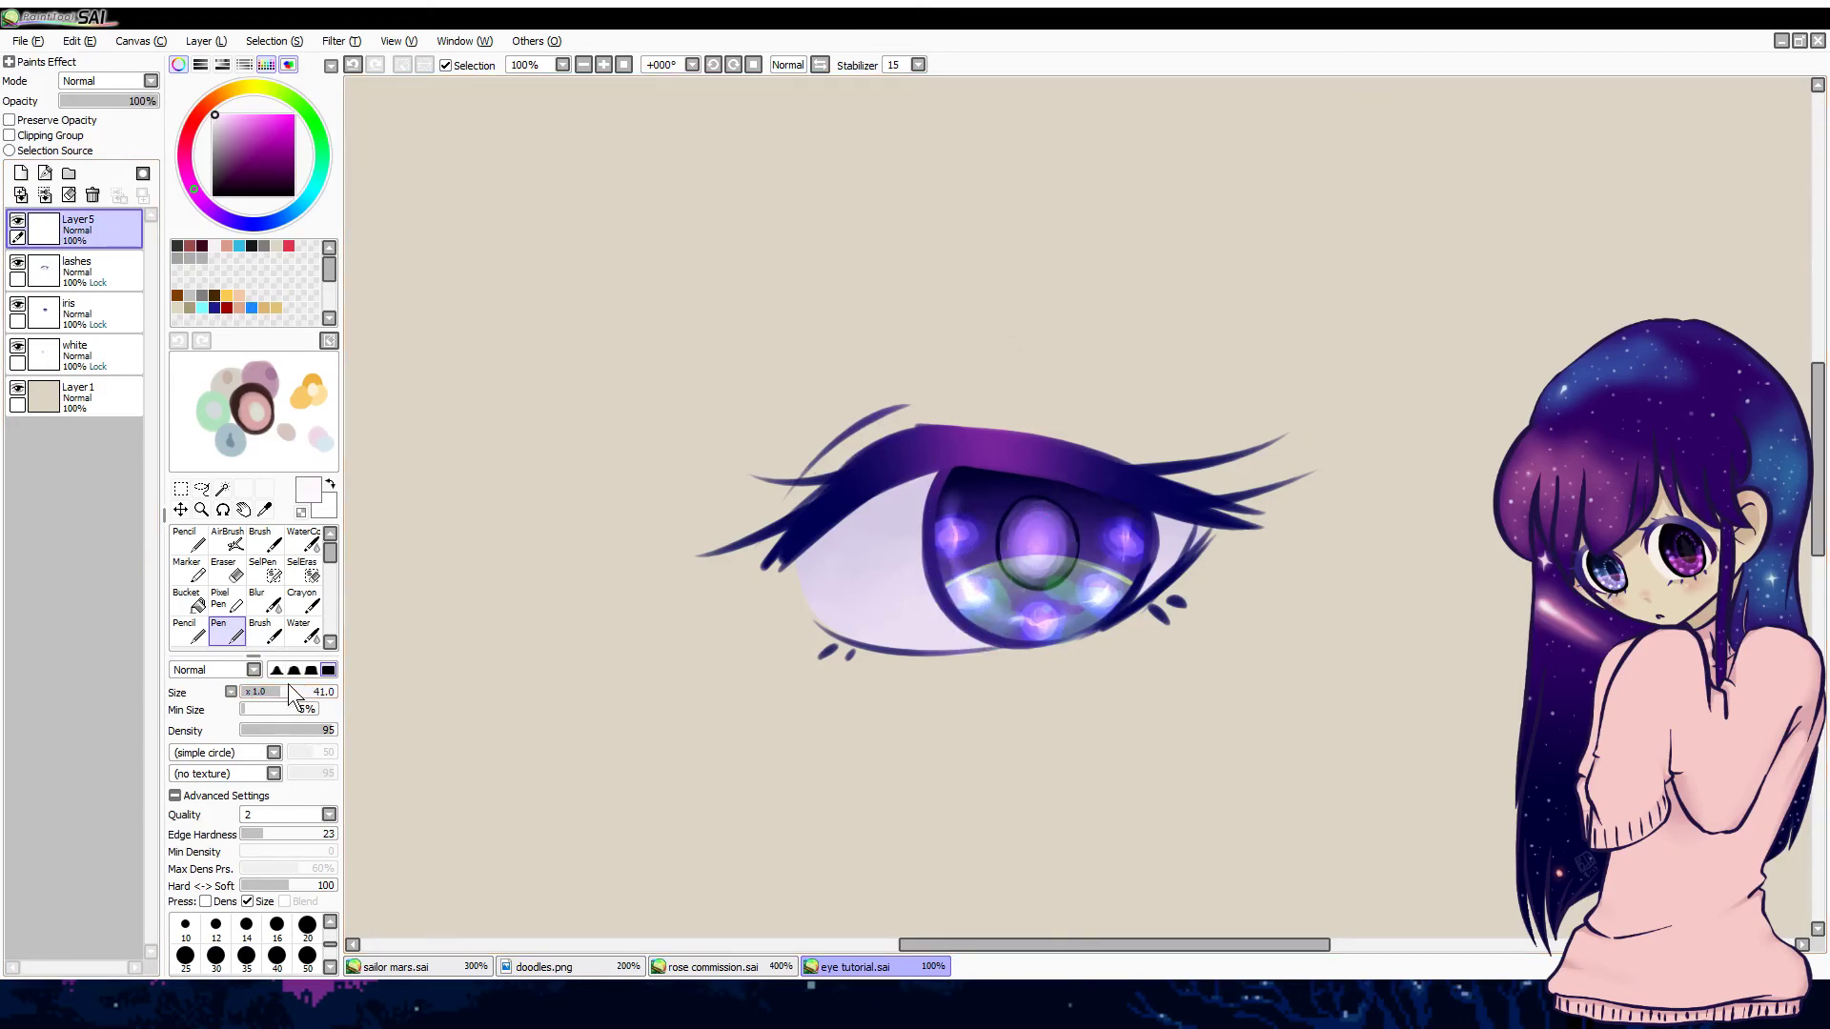
left_click_drag(837, 585, 1072, 553)
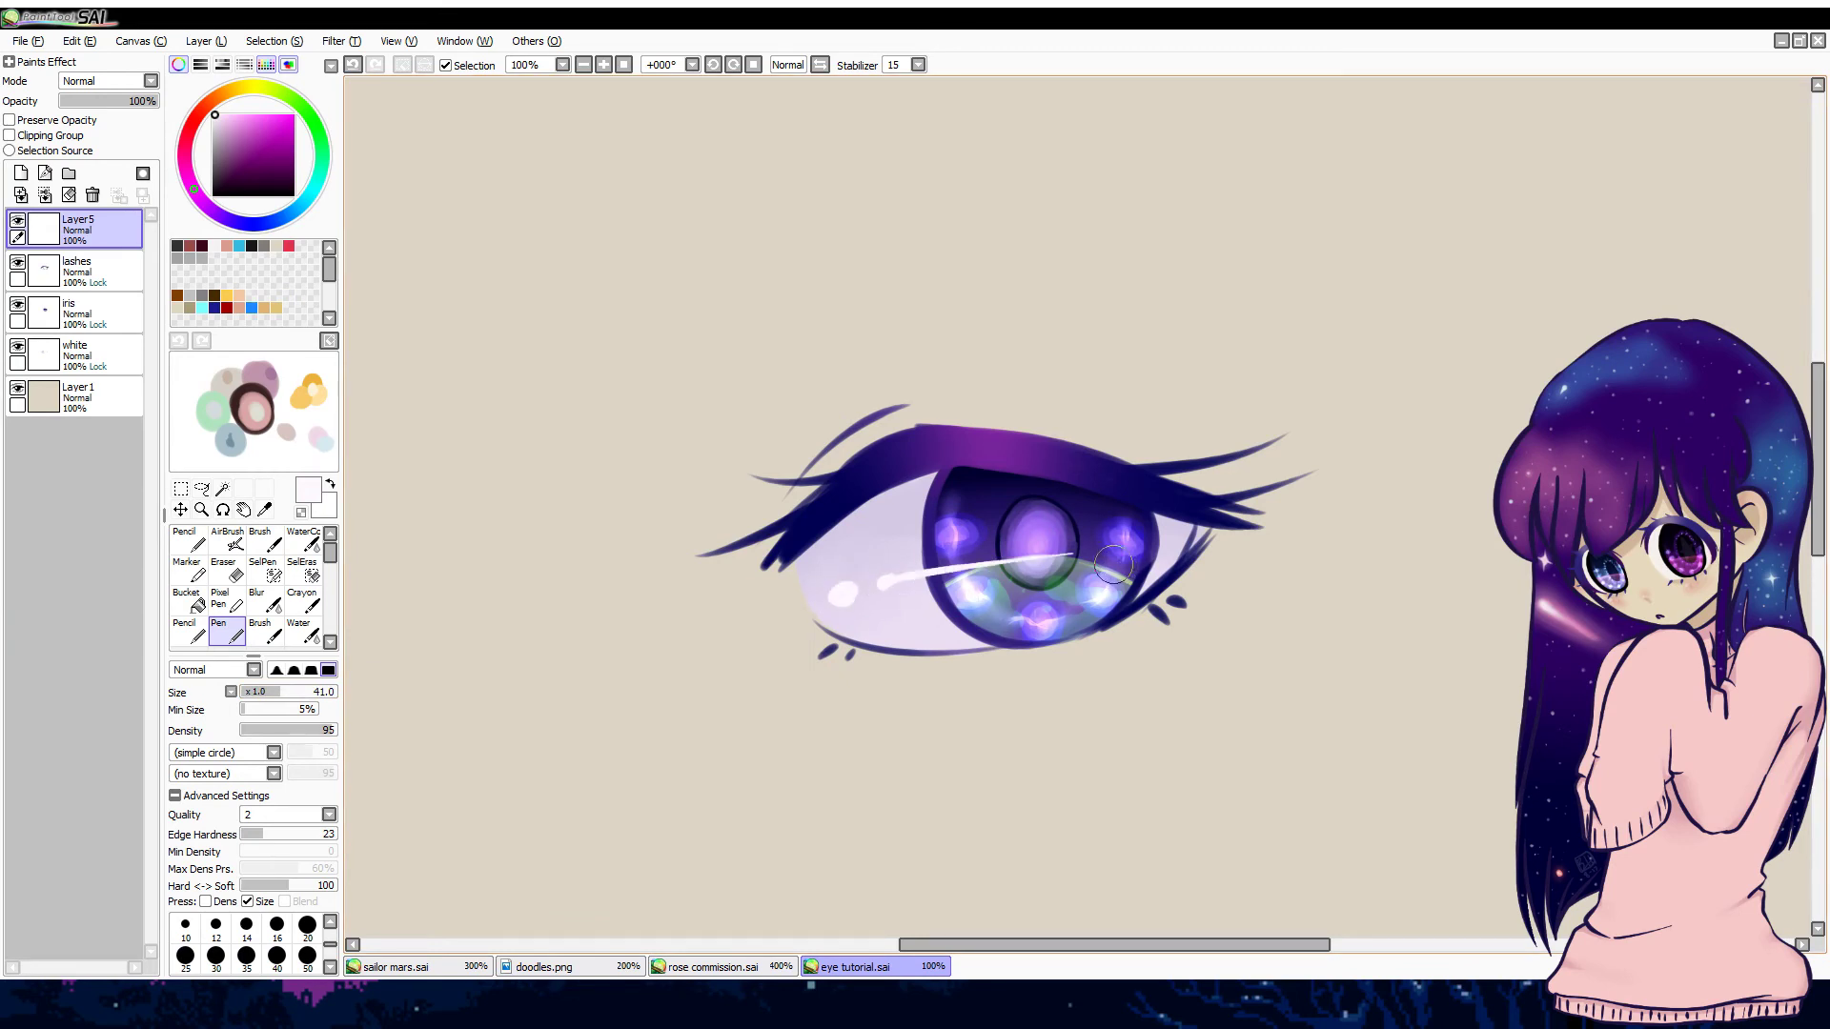
key("ctrl+z")
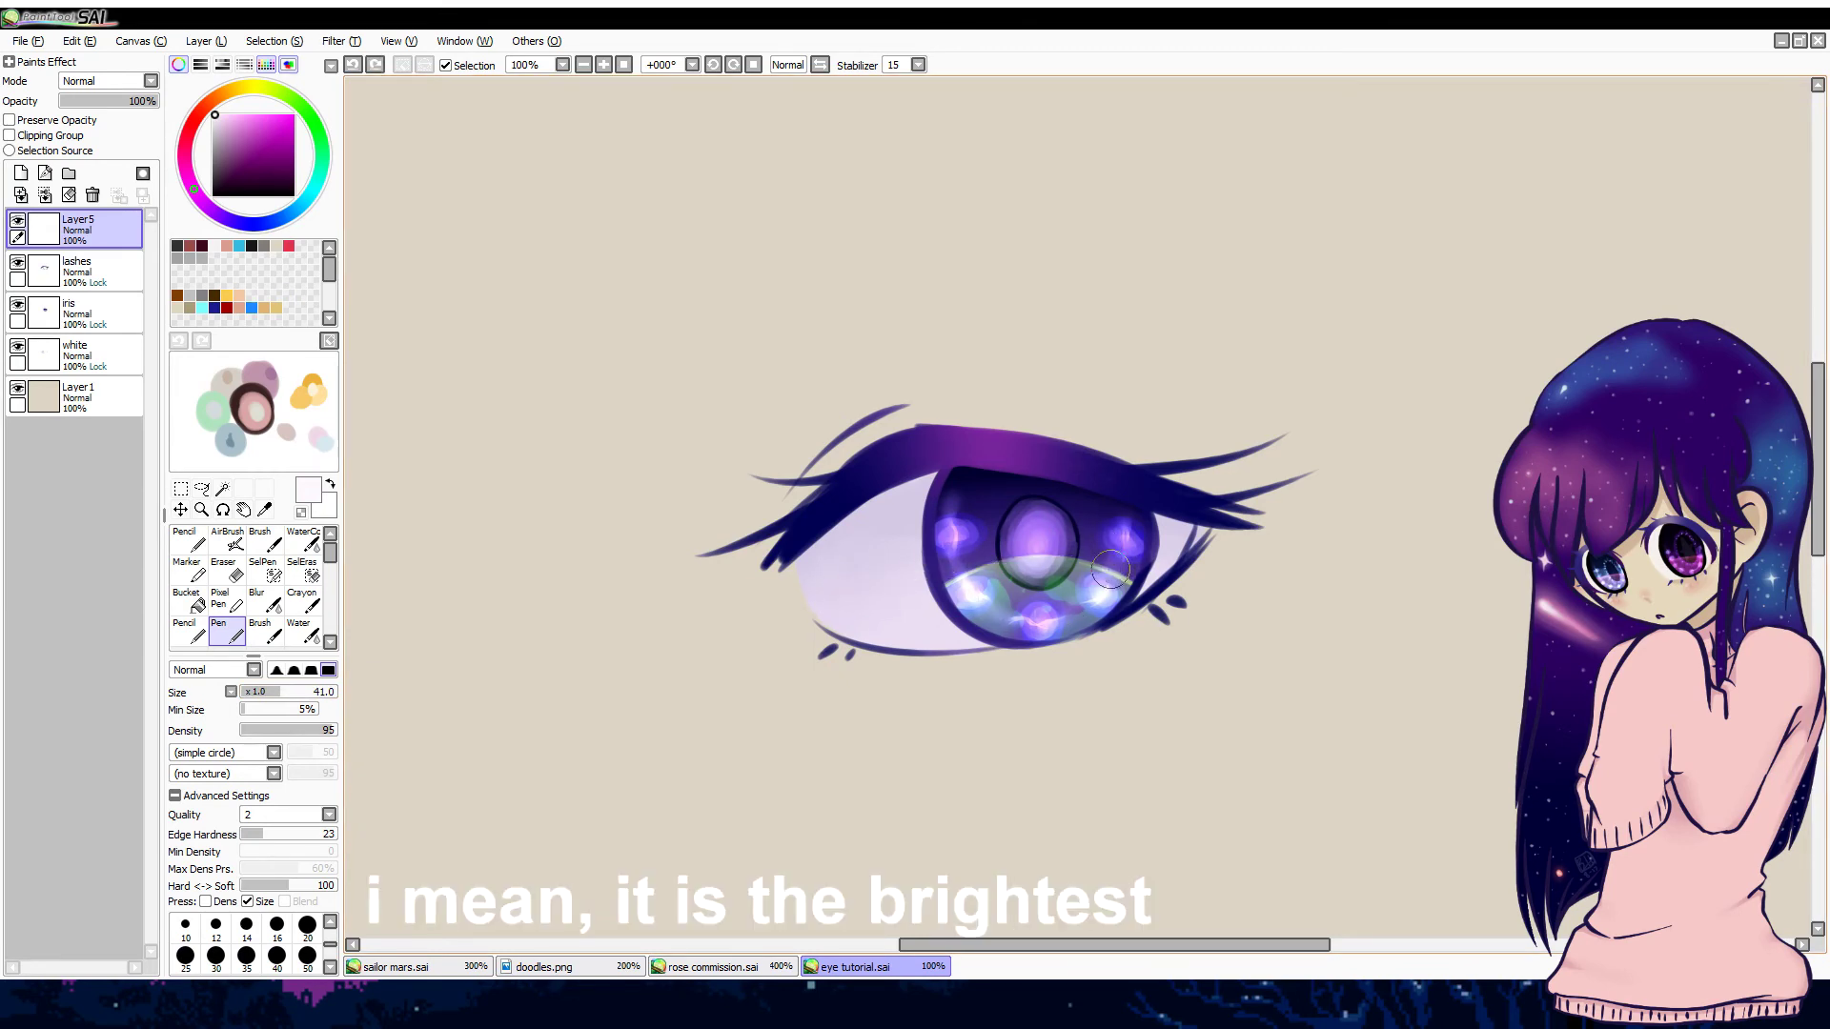
left_click(977, 588, "alt")
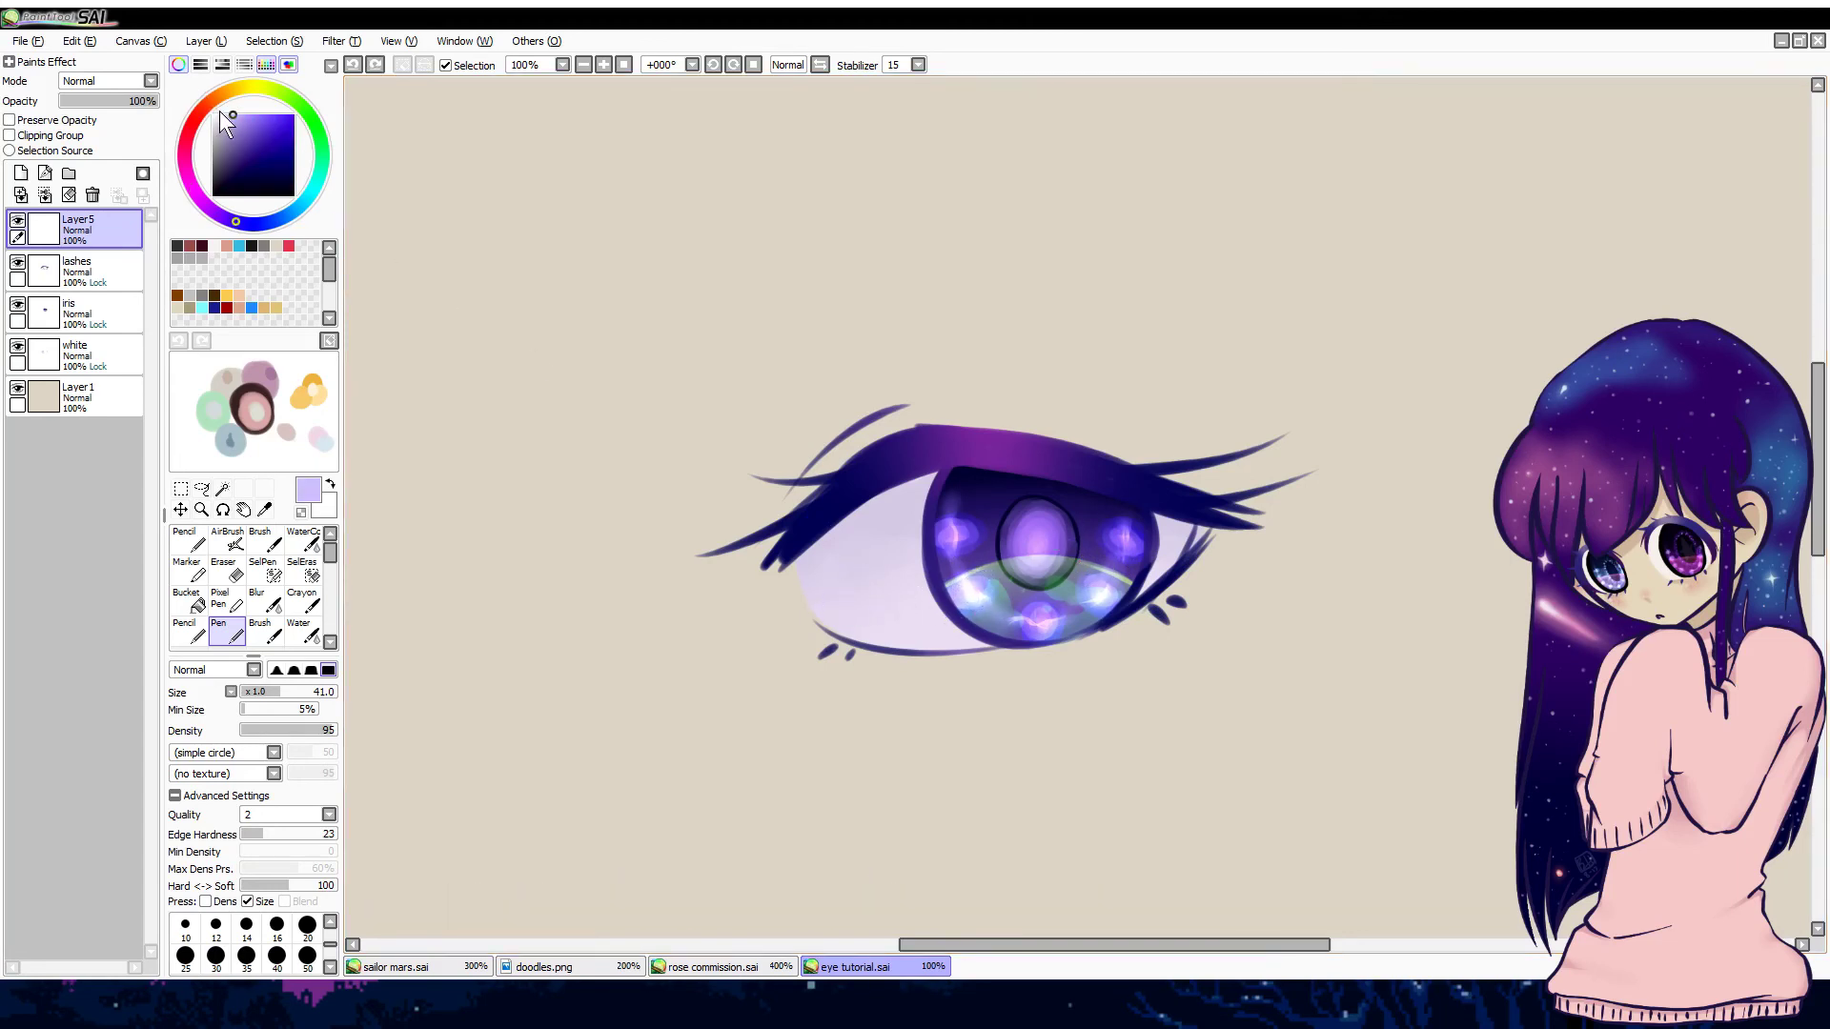
left_click(217, 112)
left_click(846, 599)
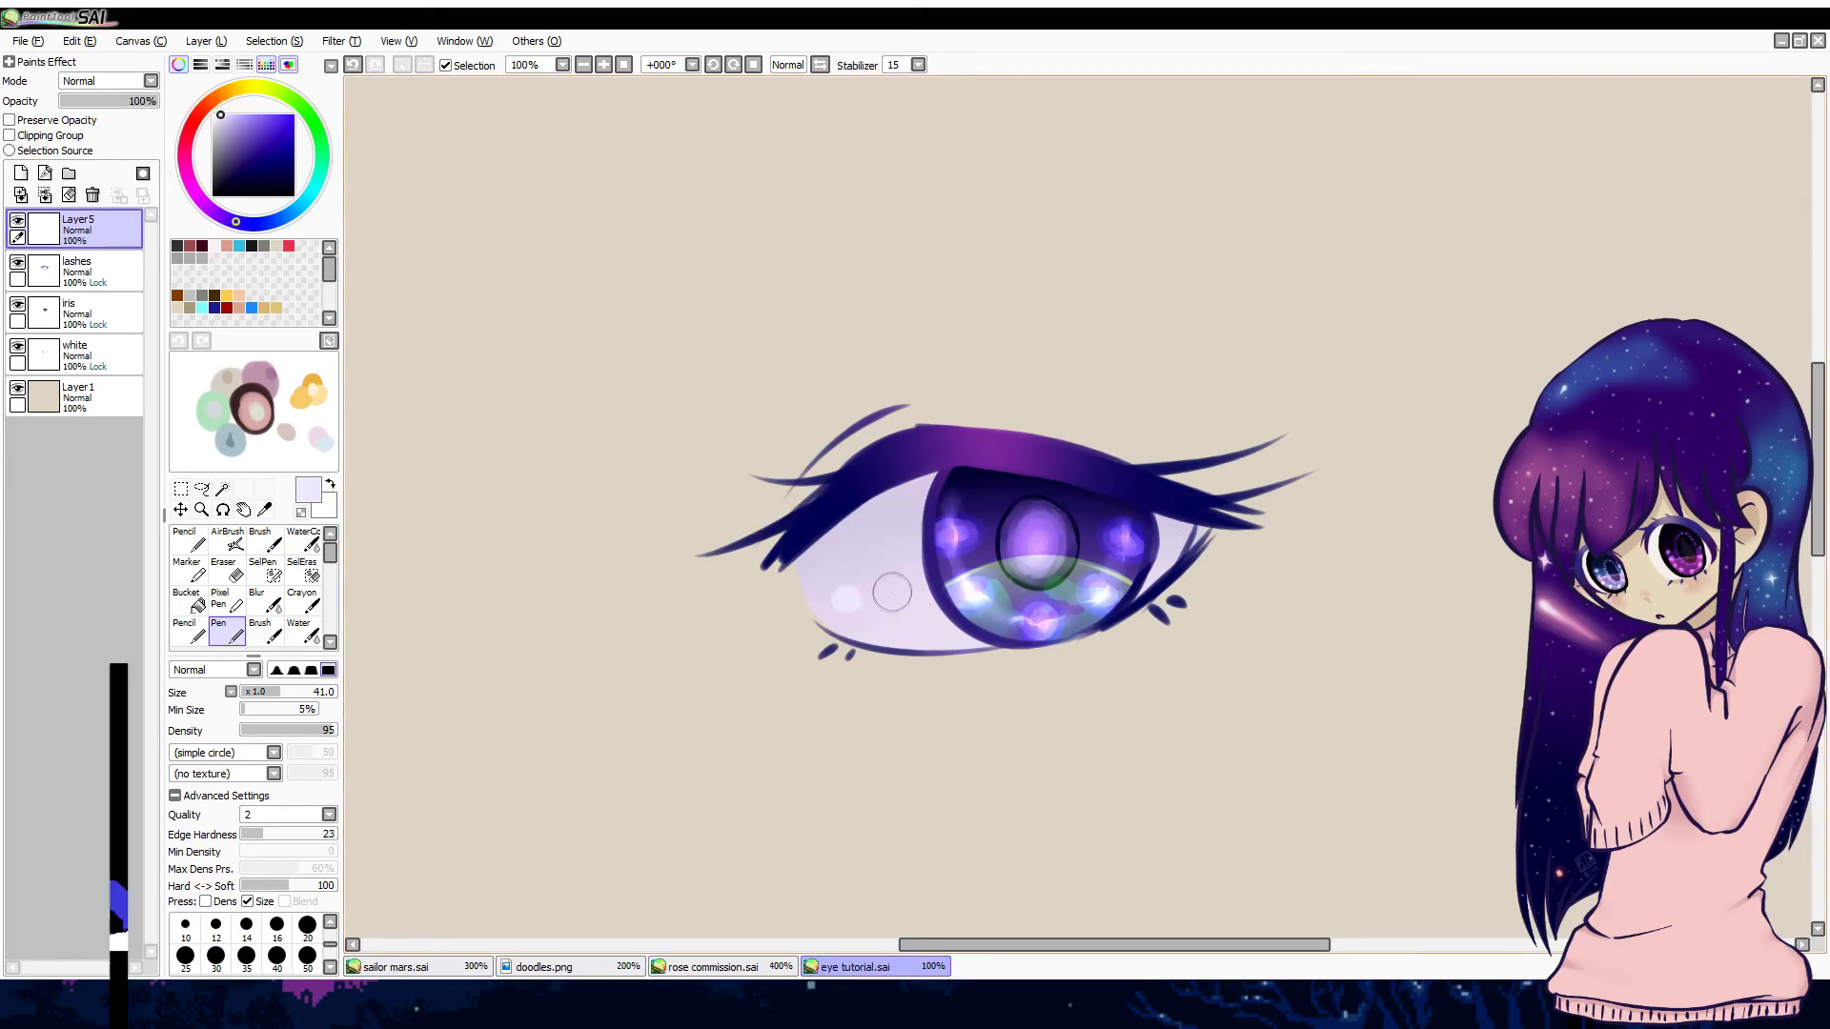
left_click_drag(891, 595, 974, 563)
key("ctrl+z")
key("ctrl+z")
mouse_move(827, 545)
left_mouse_down()
mouse_move(869, 574)
mouse_move(905, 548)
mouse_move(846, 542)
mouse_move(865, 609)
left_mouse_up()
left_click(265, 601)
left_click(226, 630)
Step: Add a fresh layer and dab white highlights onto the iris
left_click(45, 194)
left_click(21, 174)
key("ctrl+z")
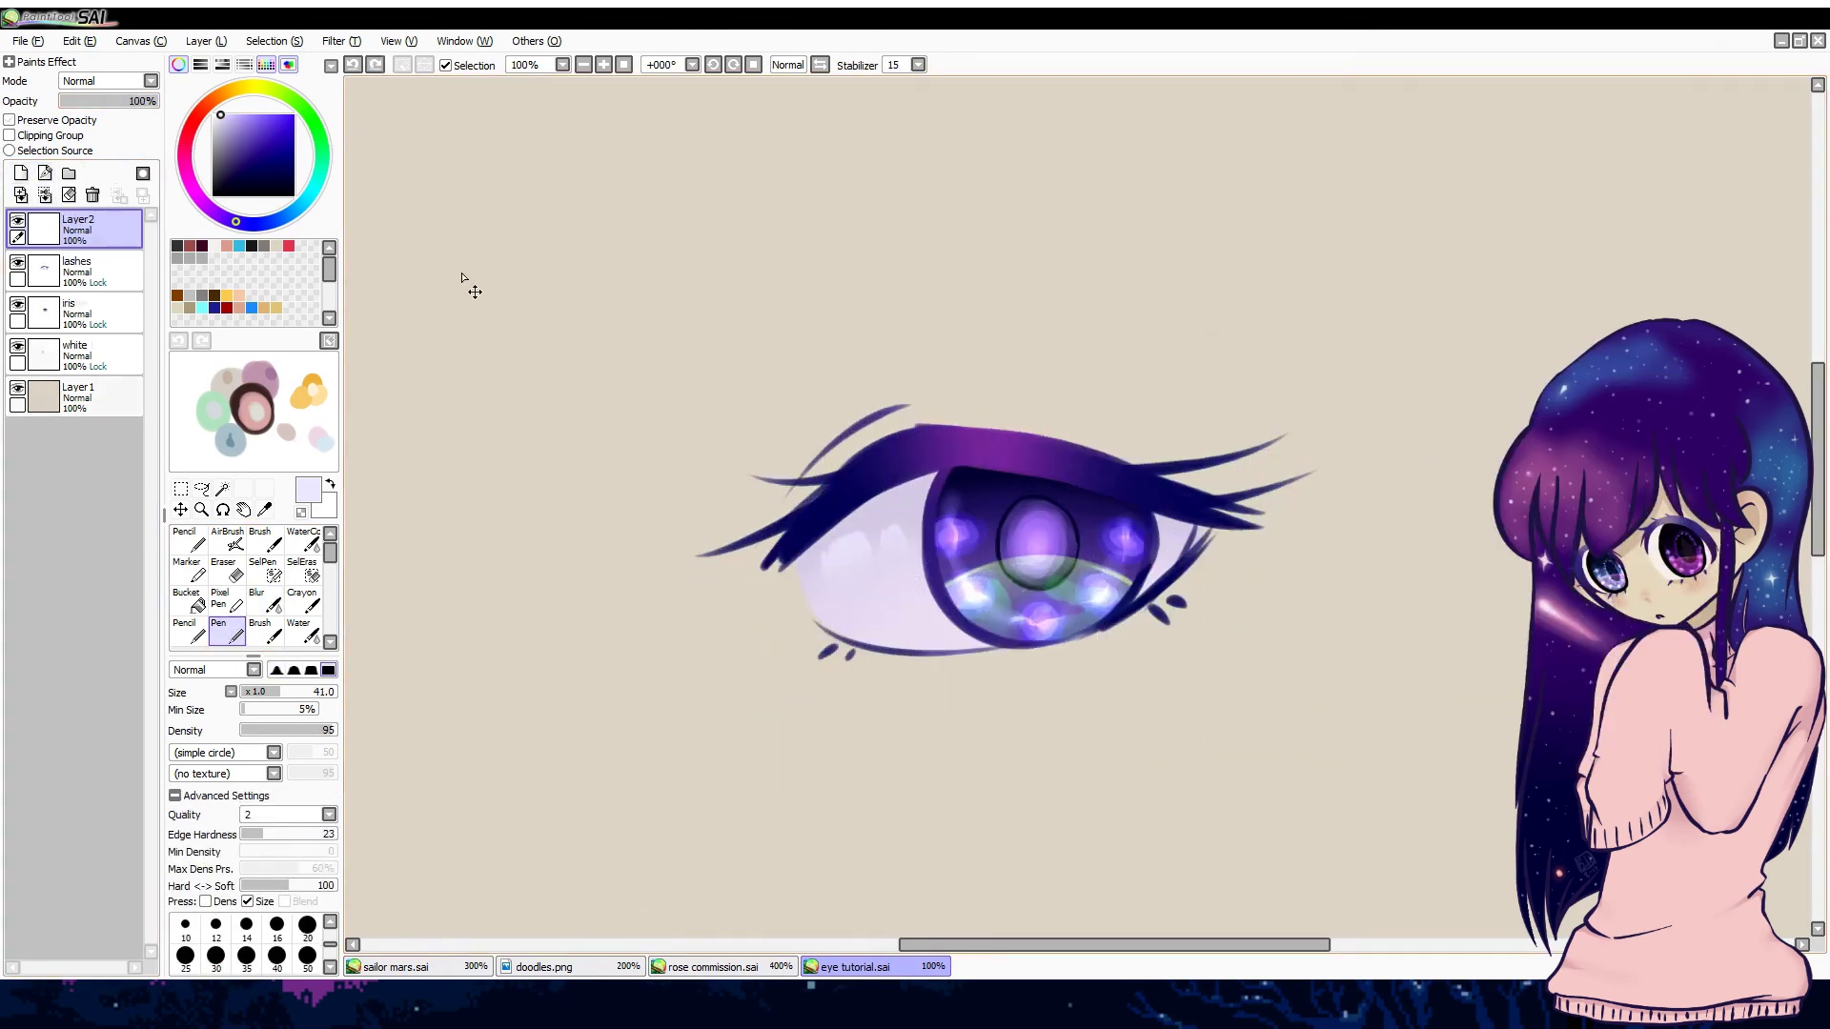
left_click_drag(130, 101, 164, 101)
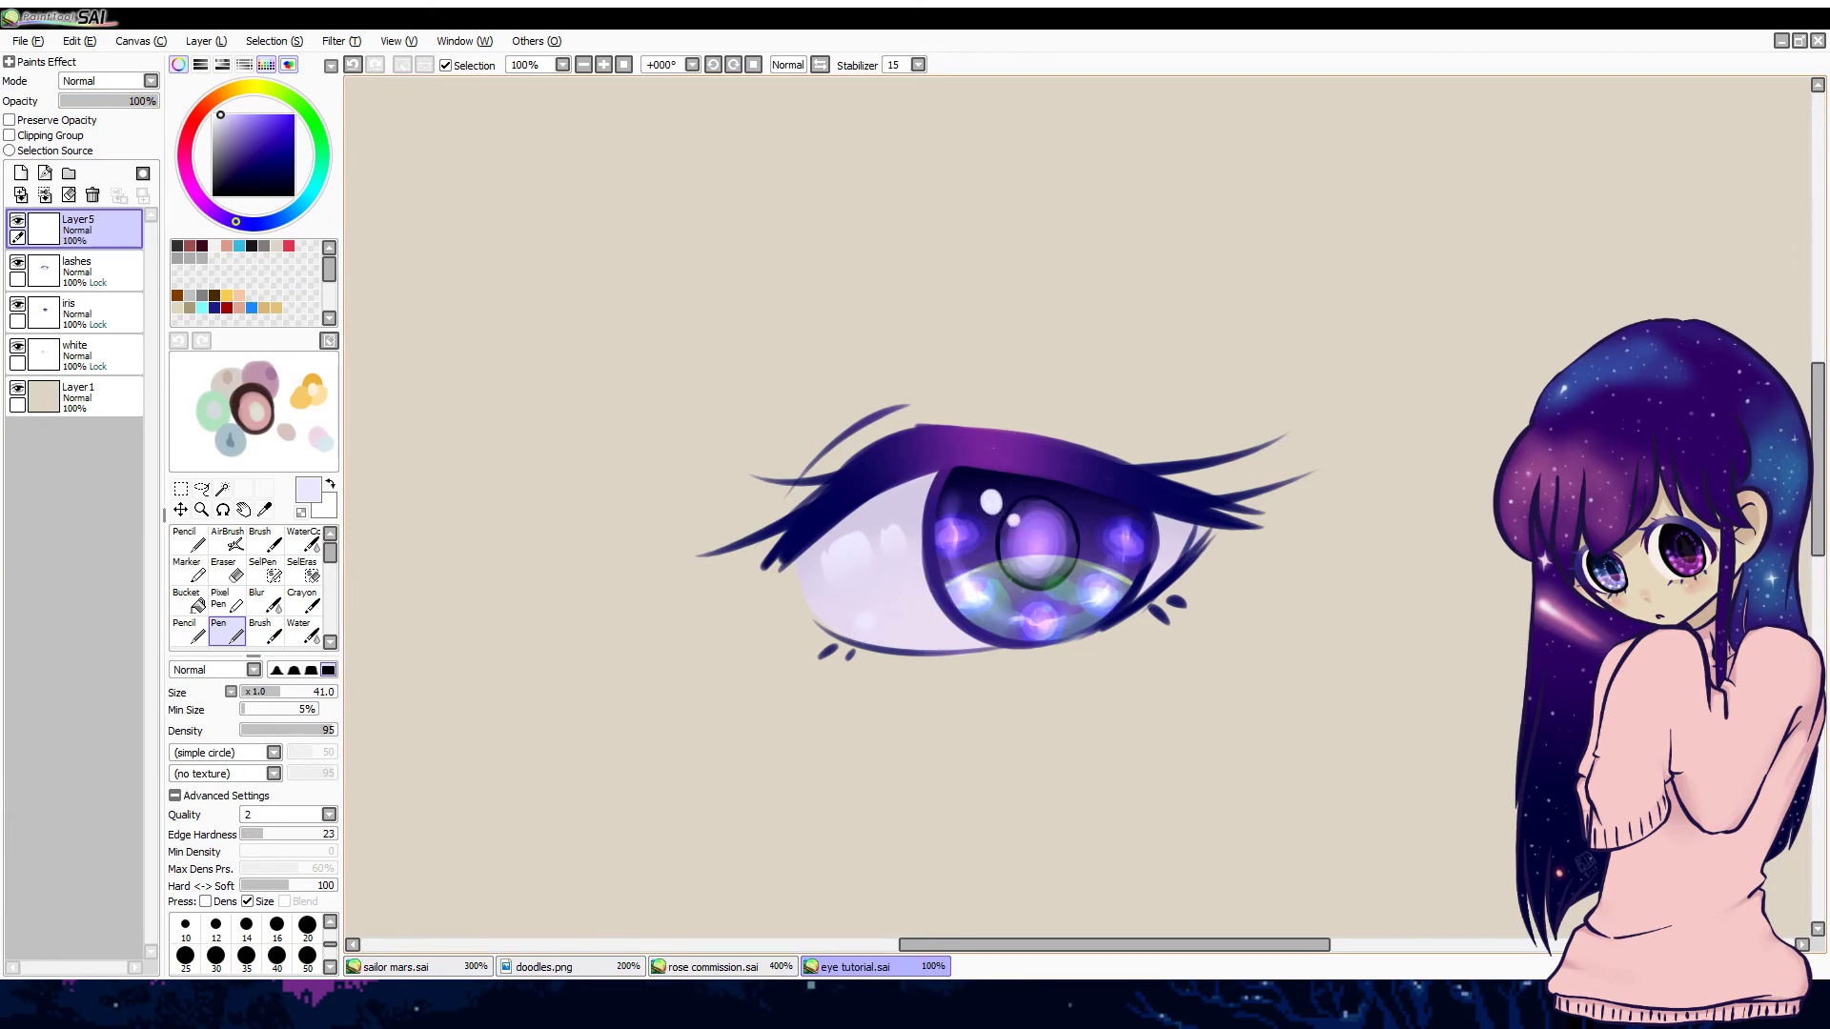
left_click_drag(973, 490, 1006, 516)
Step: On the white layer, pick a greyish lavender from the eye white for shading
left_click(129, 361)
left_click(891, 498, "alt")
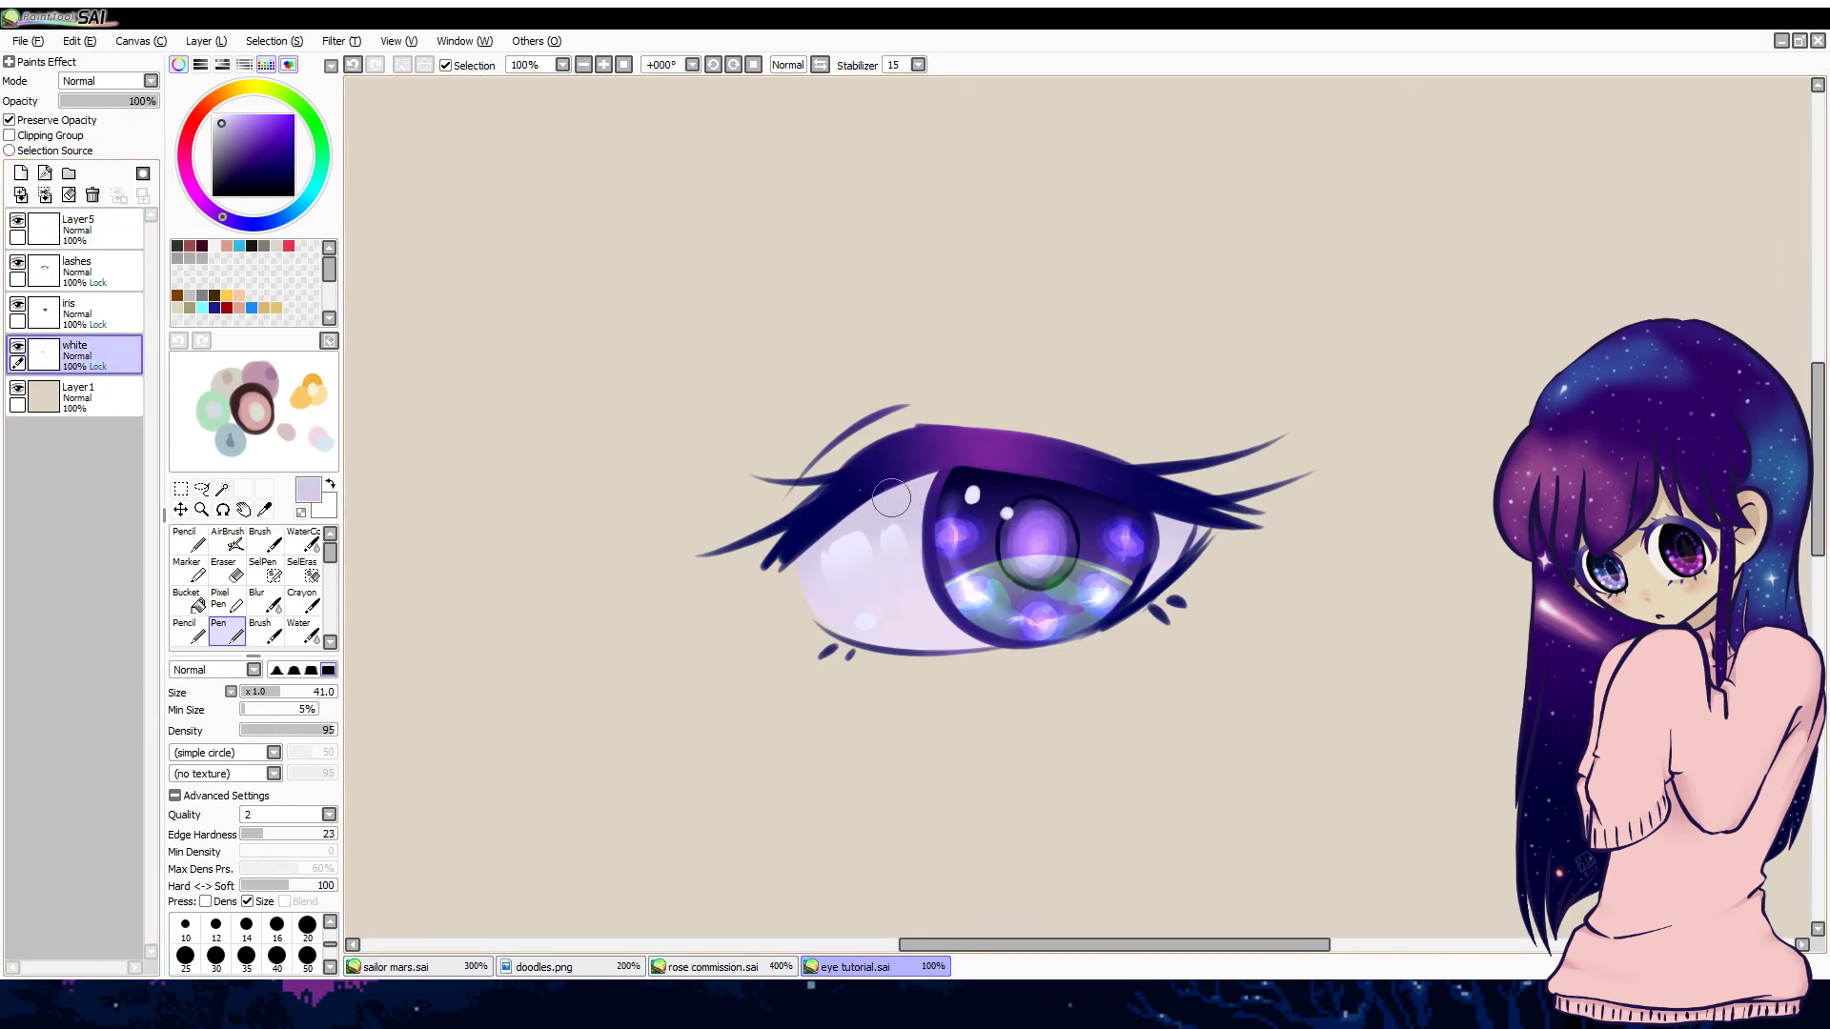
left_click(223, 131)
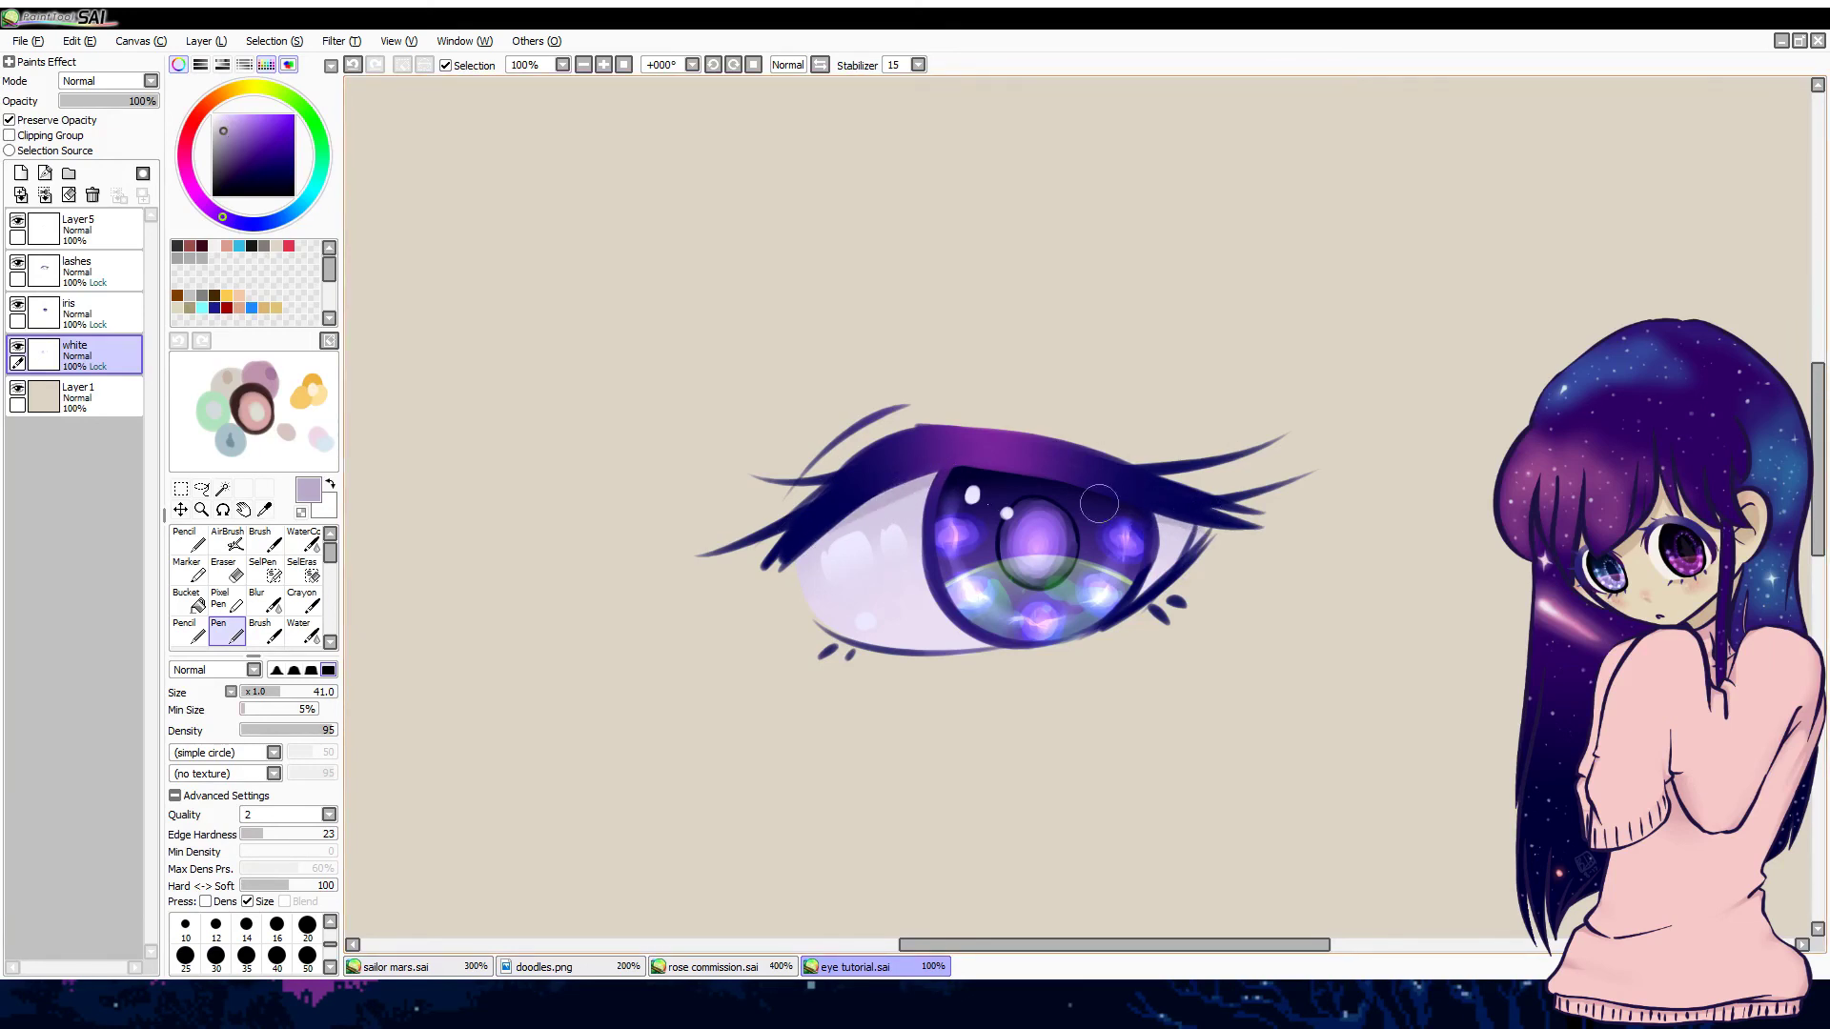
left_click(266, 630)
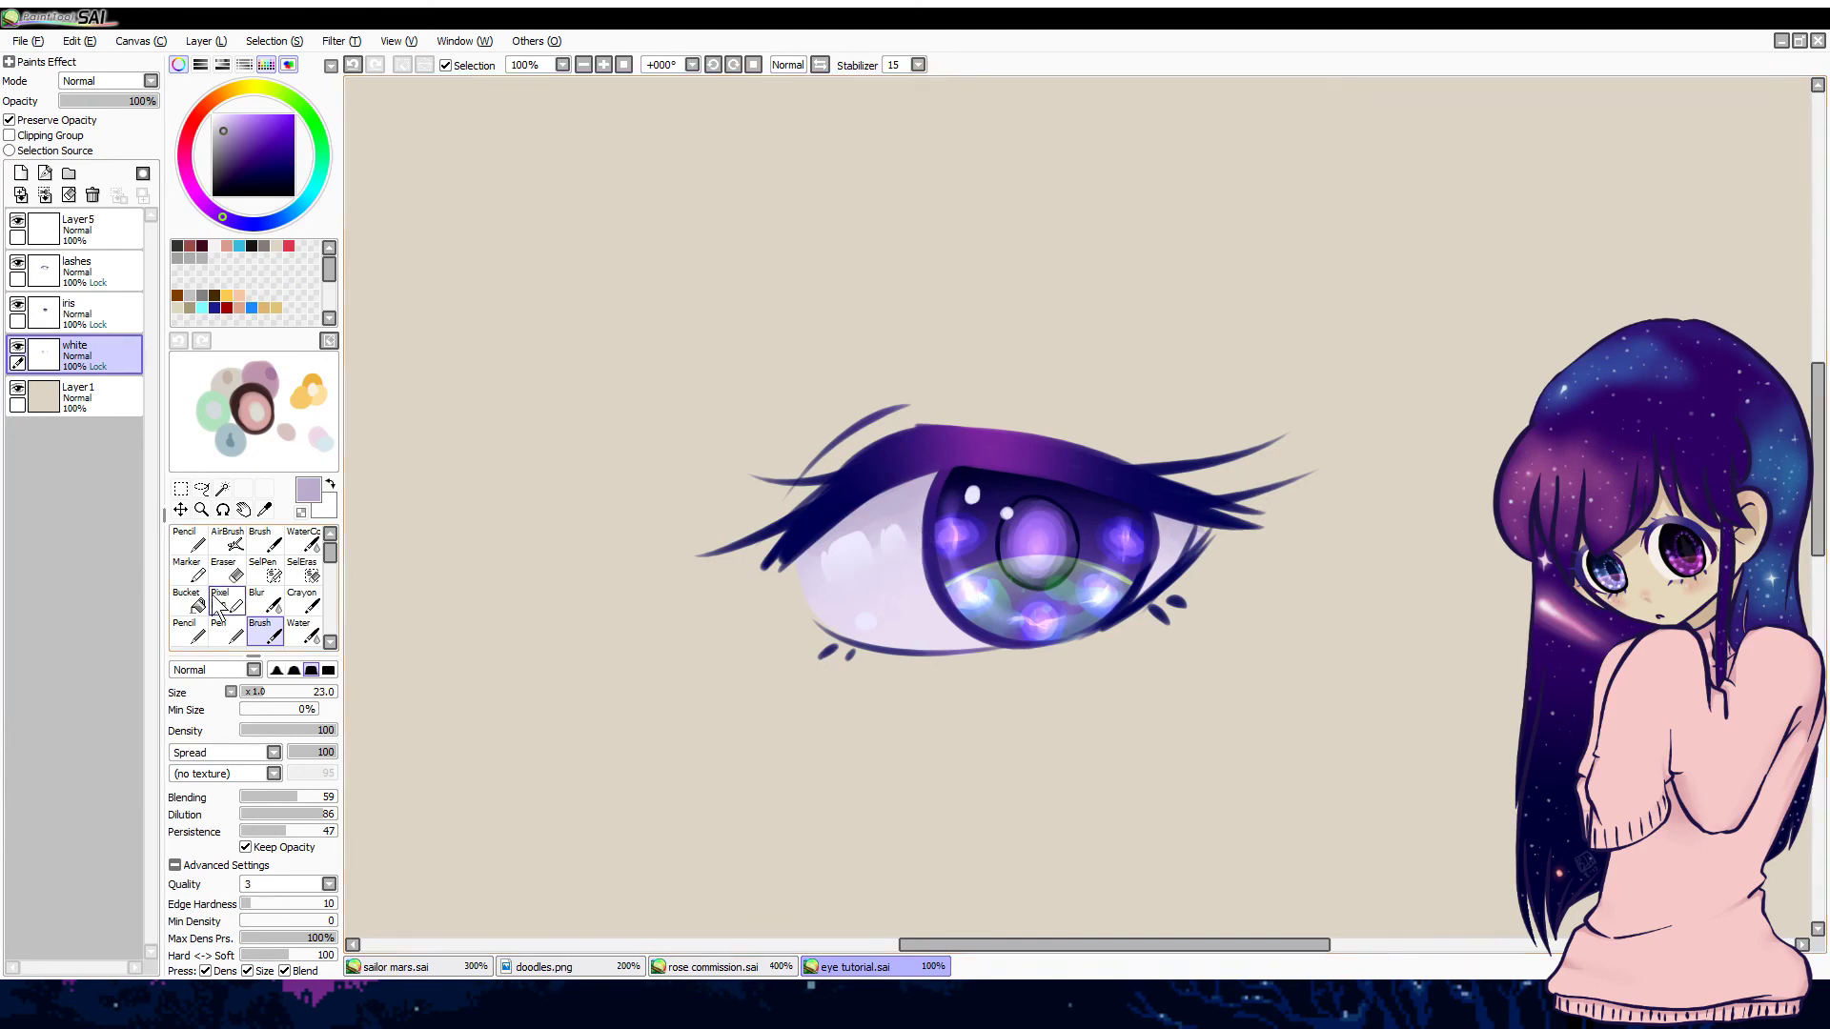
Step: Rename Layer5 to 'shiny' and sketch two dusty-red face arcs above the eye
left_click(226, 632)
left_click(74, 236)
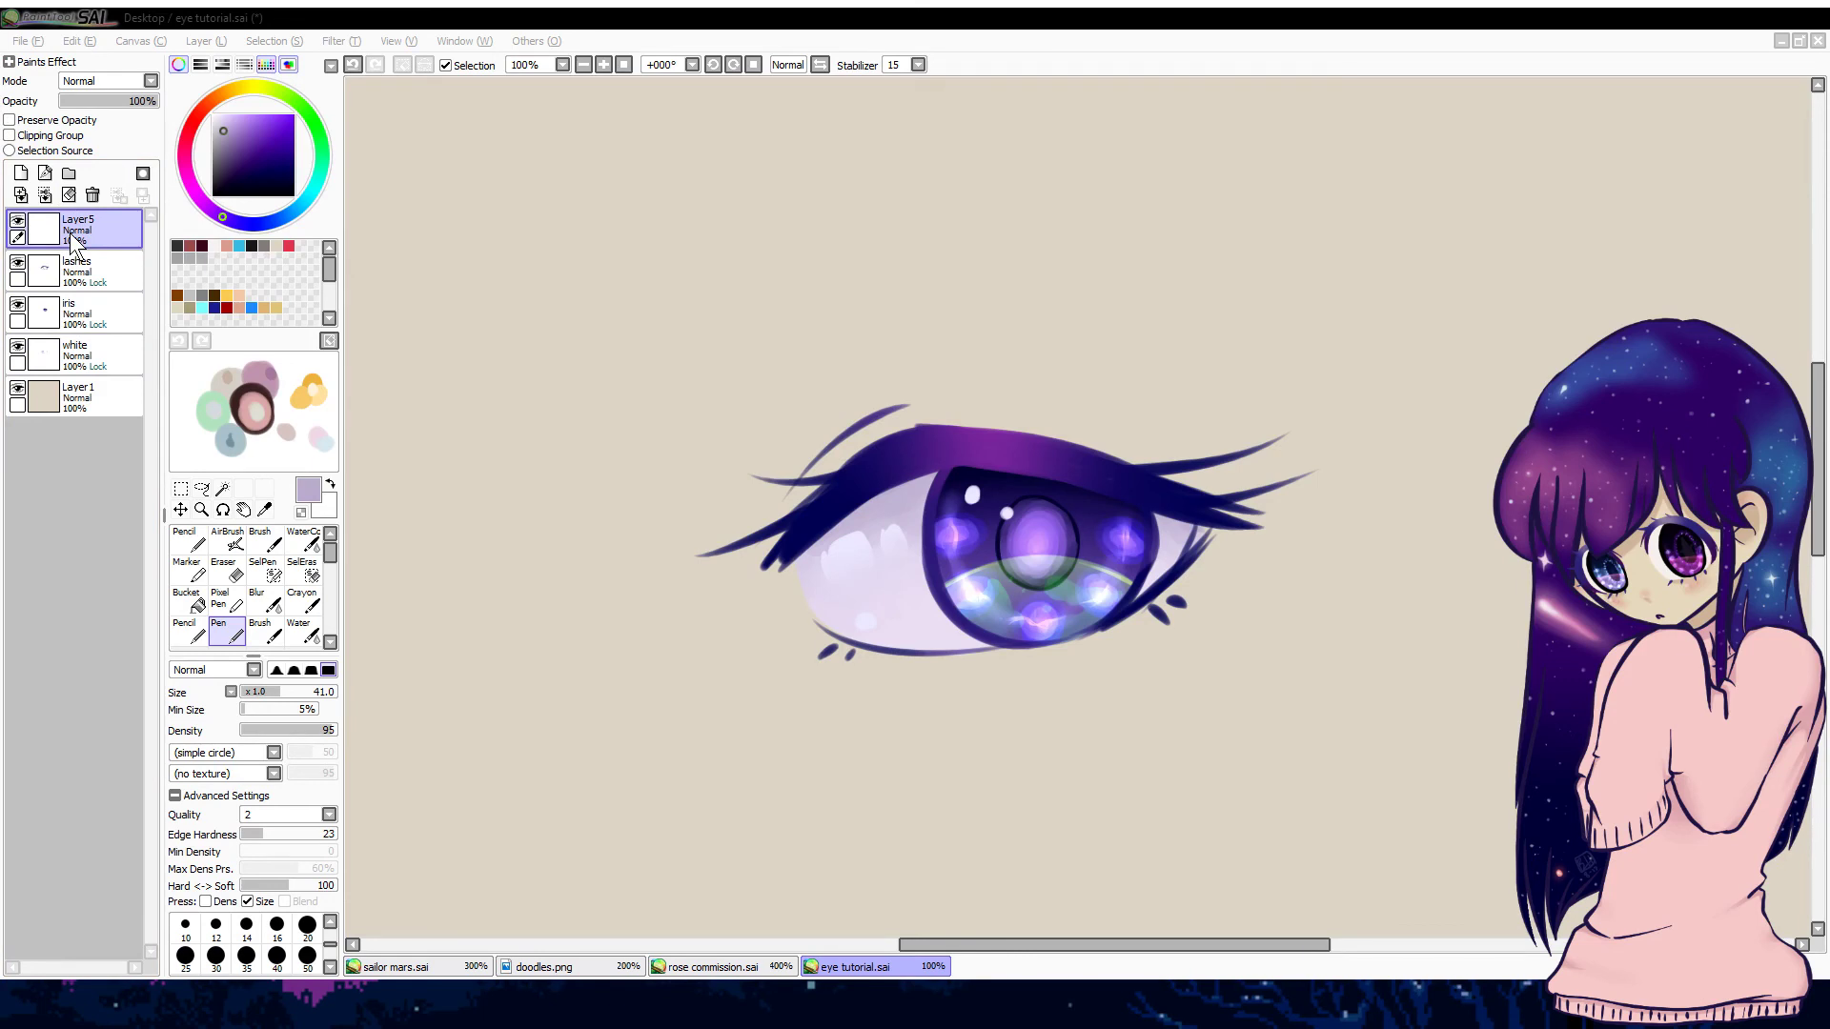
key("Return")
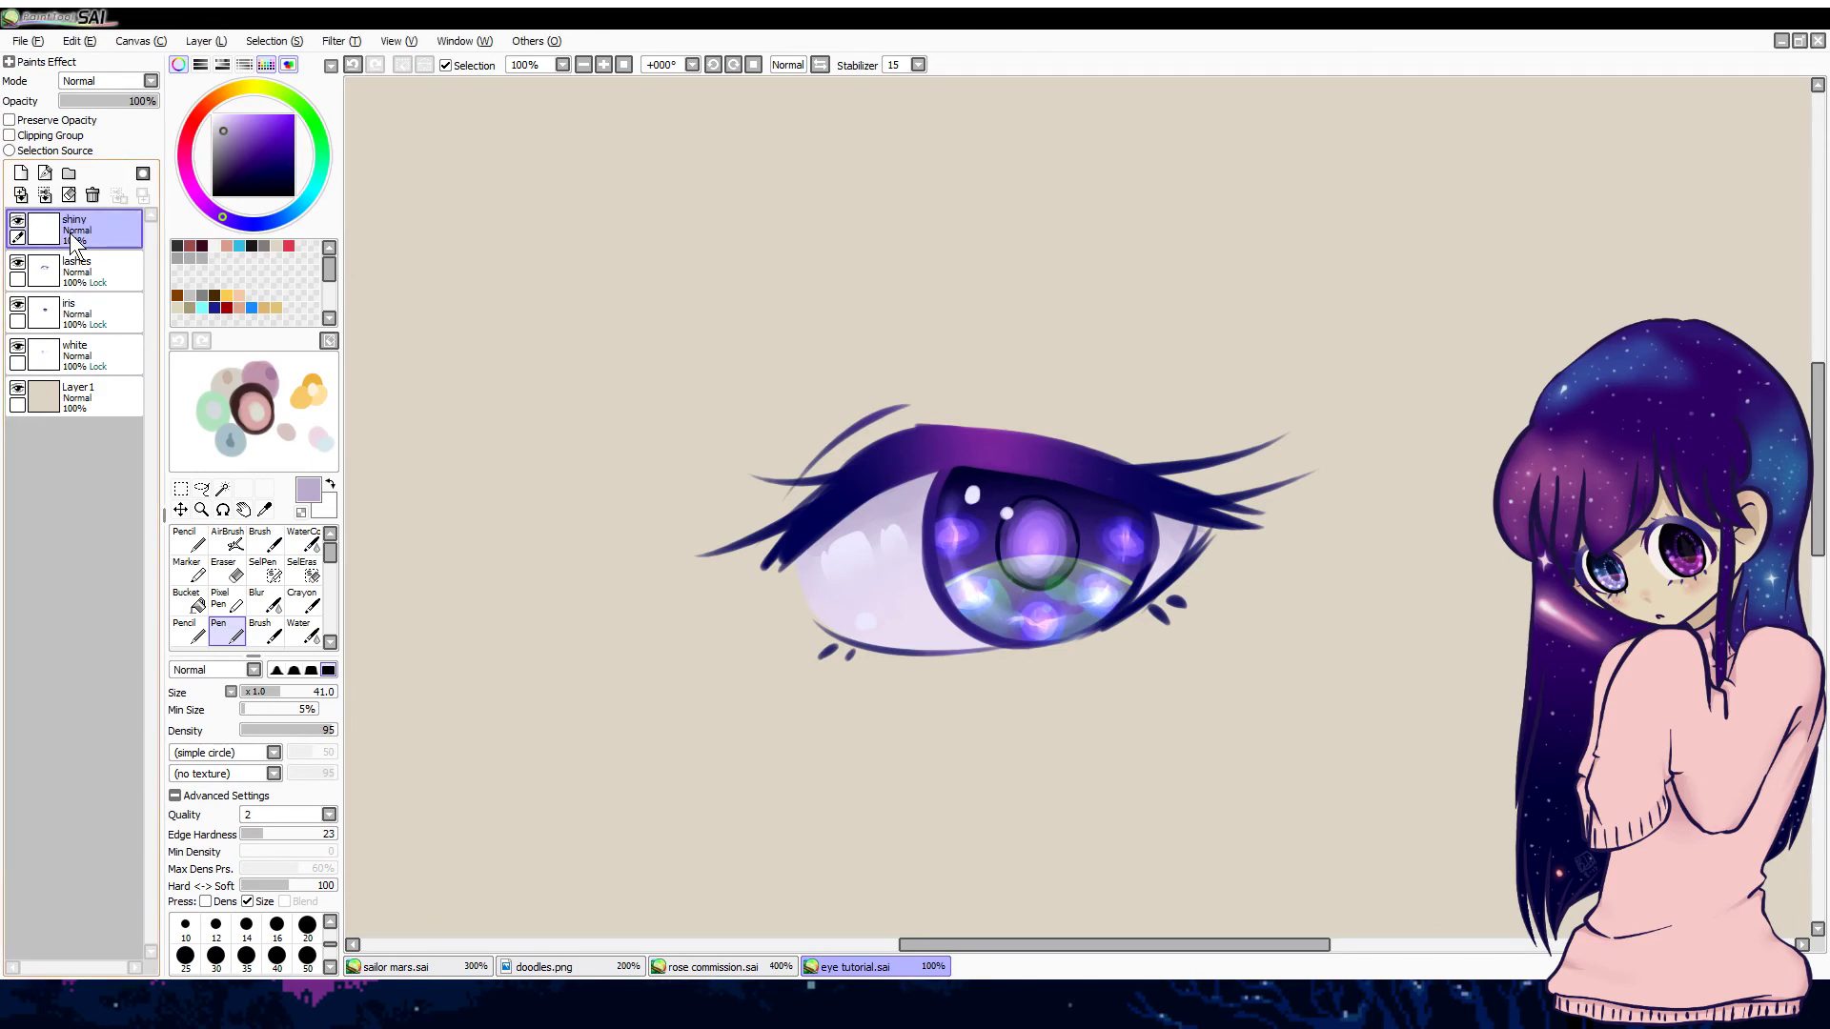
left_click(191, 245)
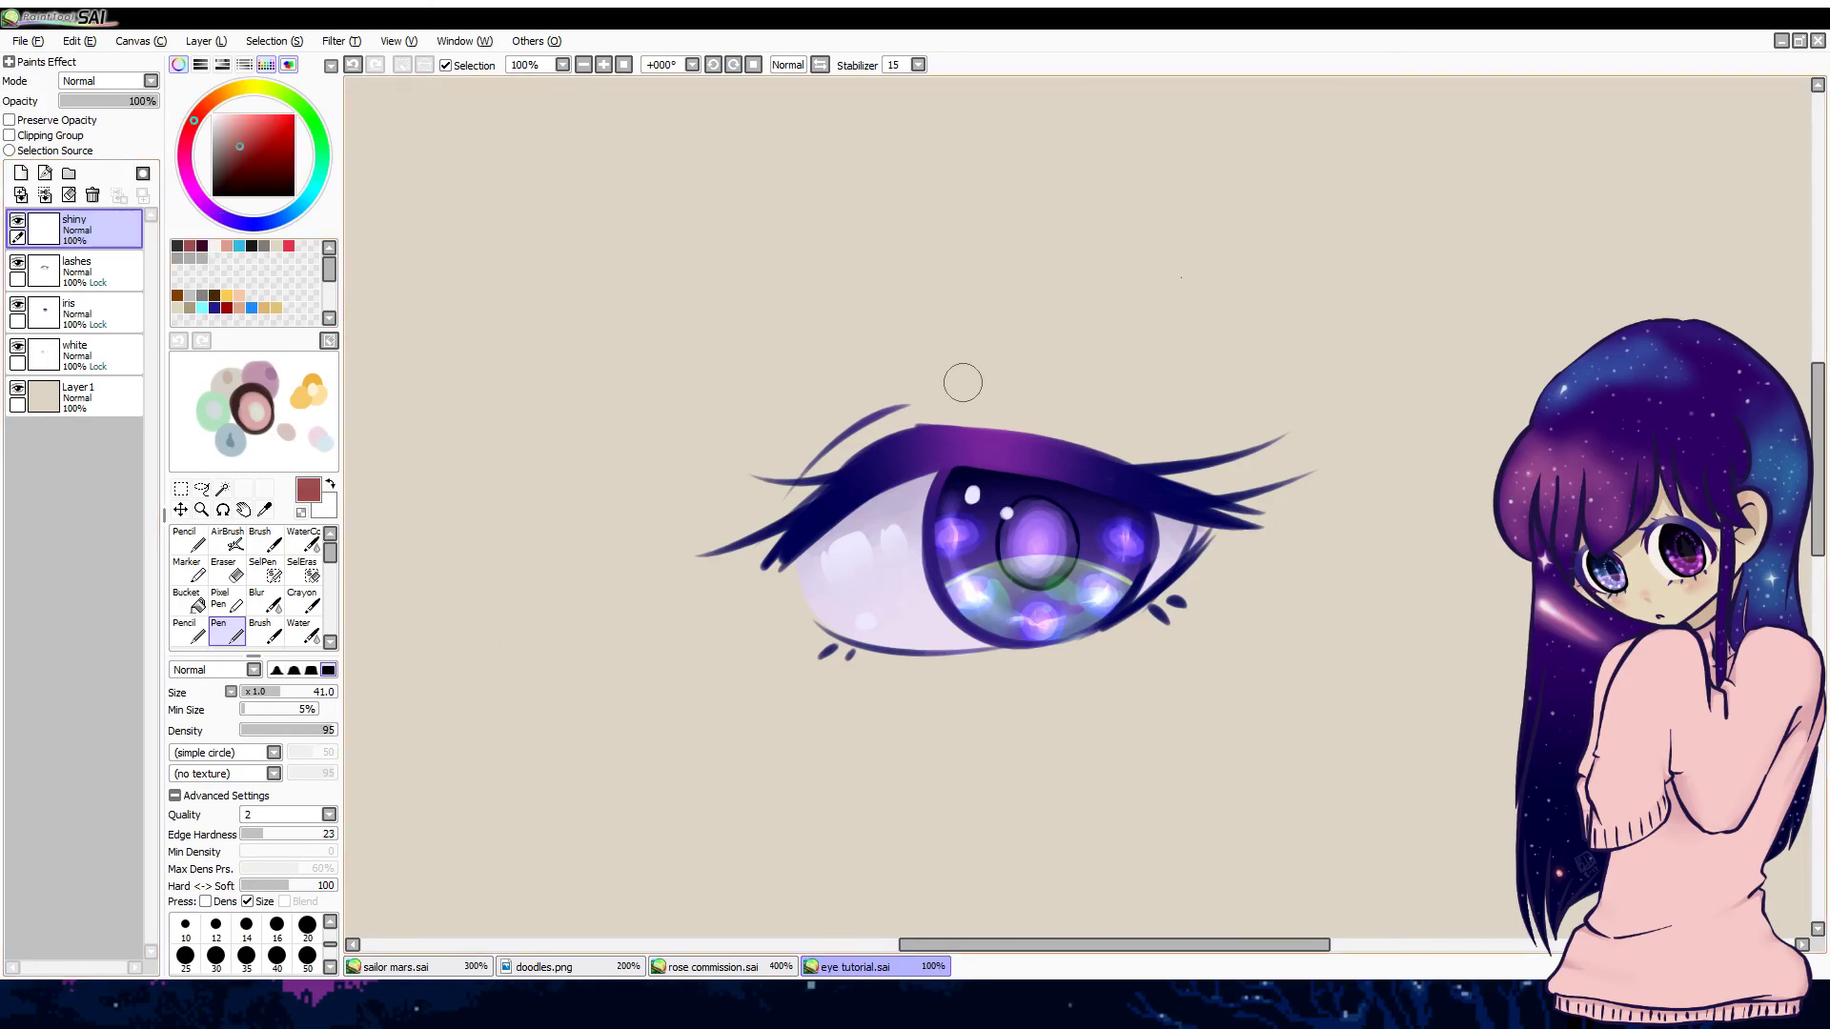
mouse_move(1315, 284)
left_mouse_down()
mouse_move(1421, 278)
mouse_move(1338, 370)
mouse_move(1370, 340)
mouse_move(1373, 367)
mouse_move(1340, 376)
mouse_move(1386, 372)
mouse_move(1368, 382)
mouse_move(1390, 397)
mouse_move(1442, 371)
mouse_move(1427, 398)
mouse_move(1341, 415)
mouse_move(1316, 356)
mouse_move(1337, 319)
mouse_move(1388, 323)
mouse_move(1302, 282)
mouse_move(1370, 346)
mouse_move(1445, 291)
left_mouse_up()
Step: Undo the last cheek curve and draw dusty-red hair curves and long strands on the doodled head
key("ctrl+z")
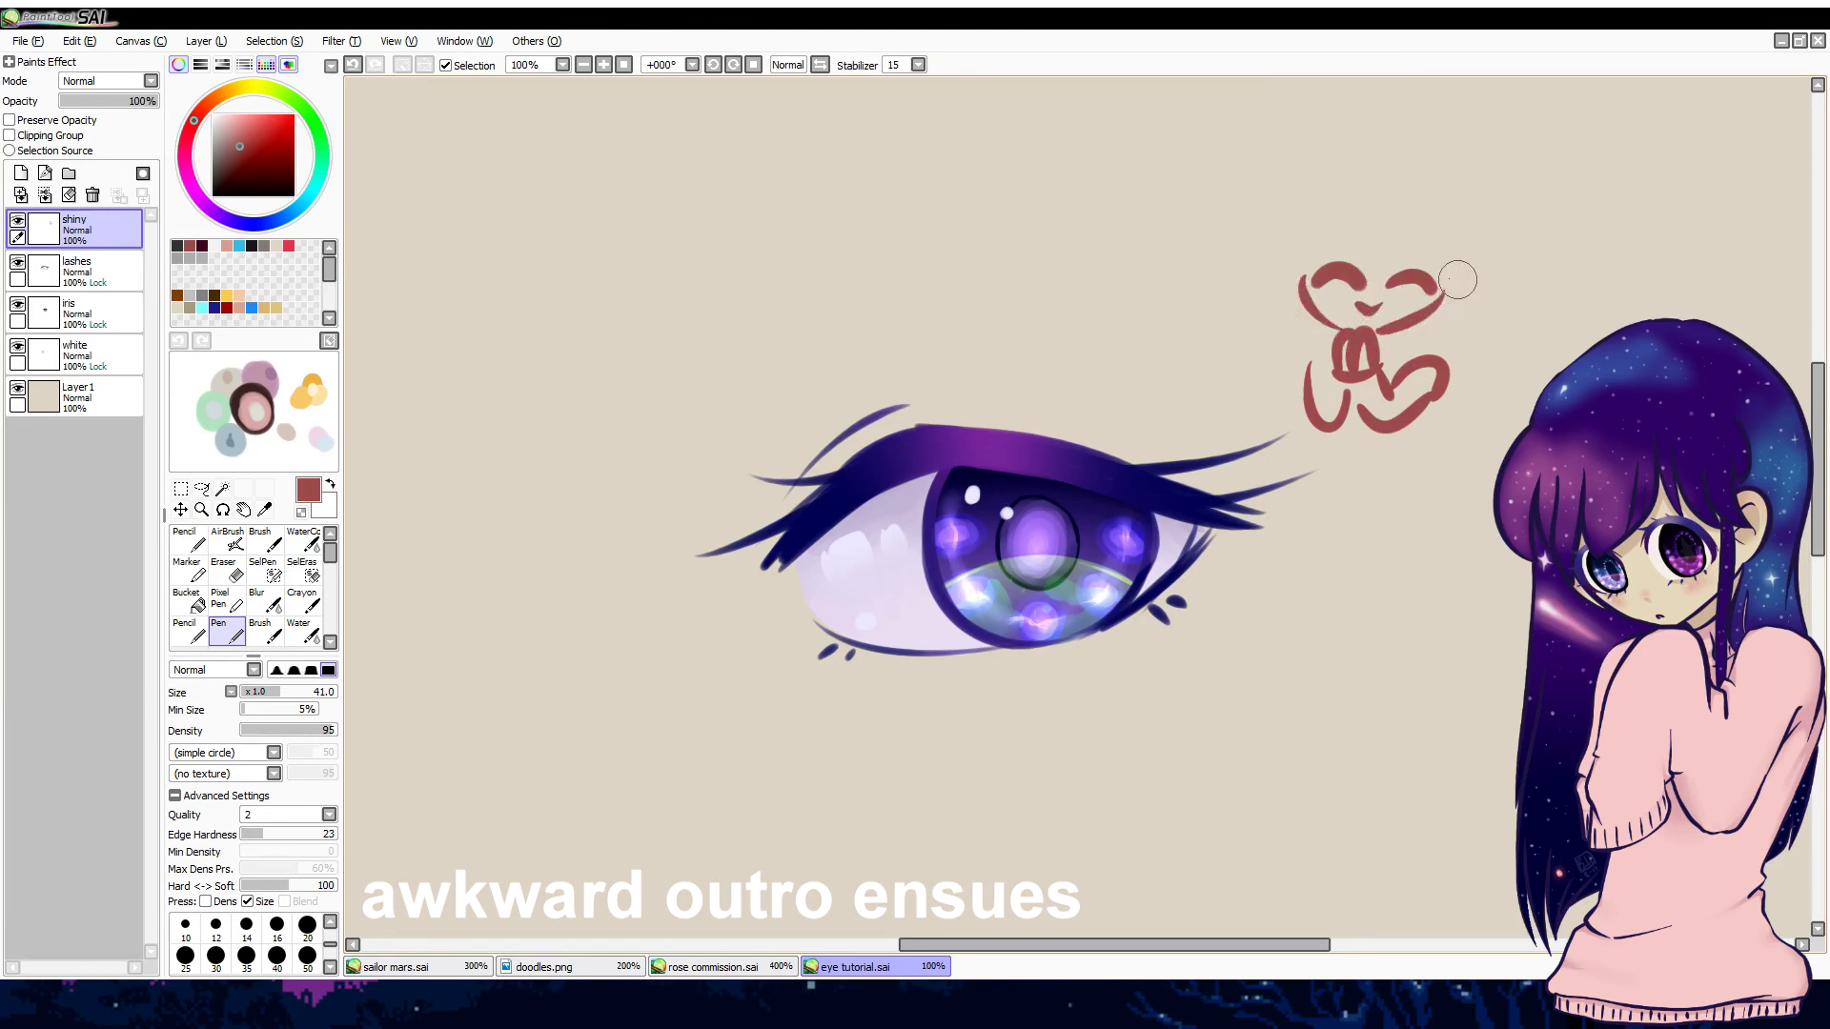
mouse_move(1376, 221)
left_mouse_down()
mouse_move(1468, 279)
mouse_move(1287, 273)
left_mouse_up()
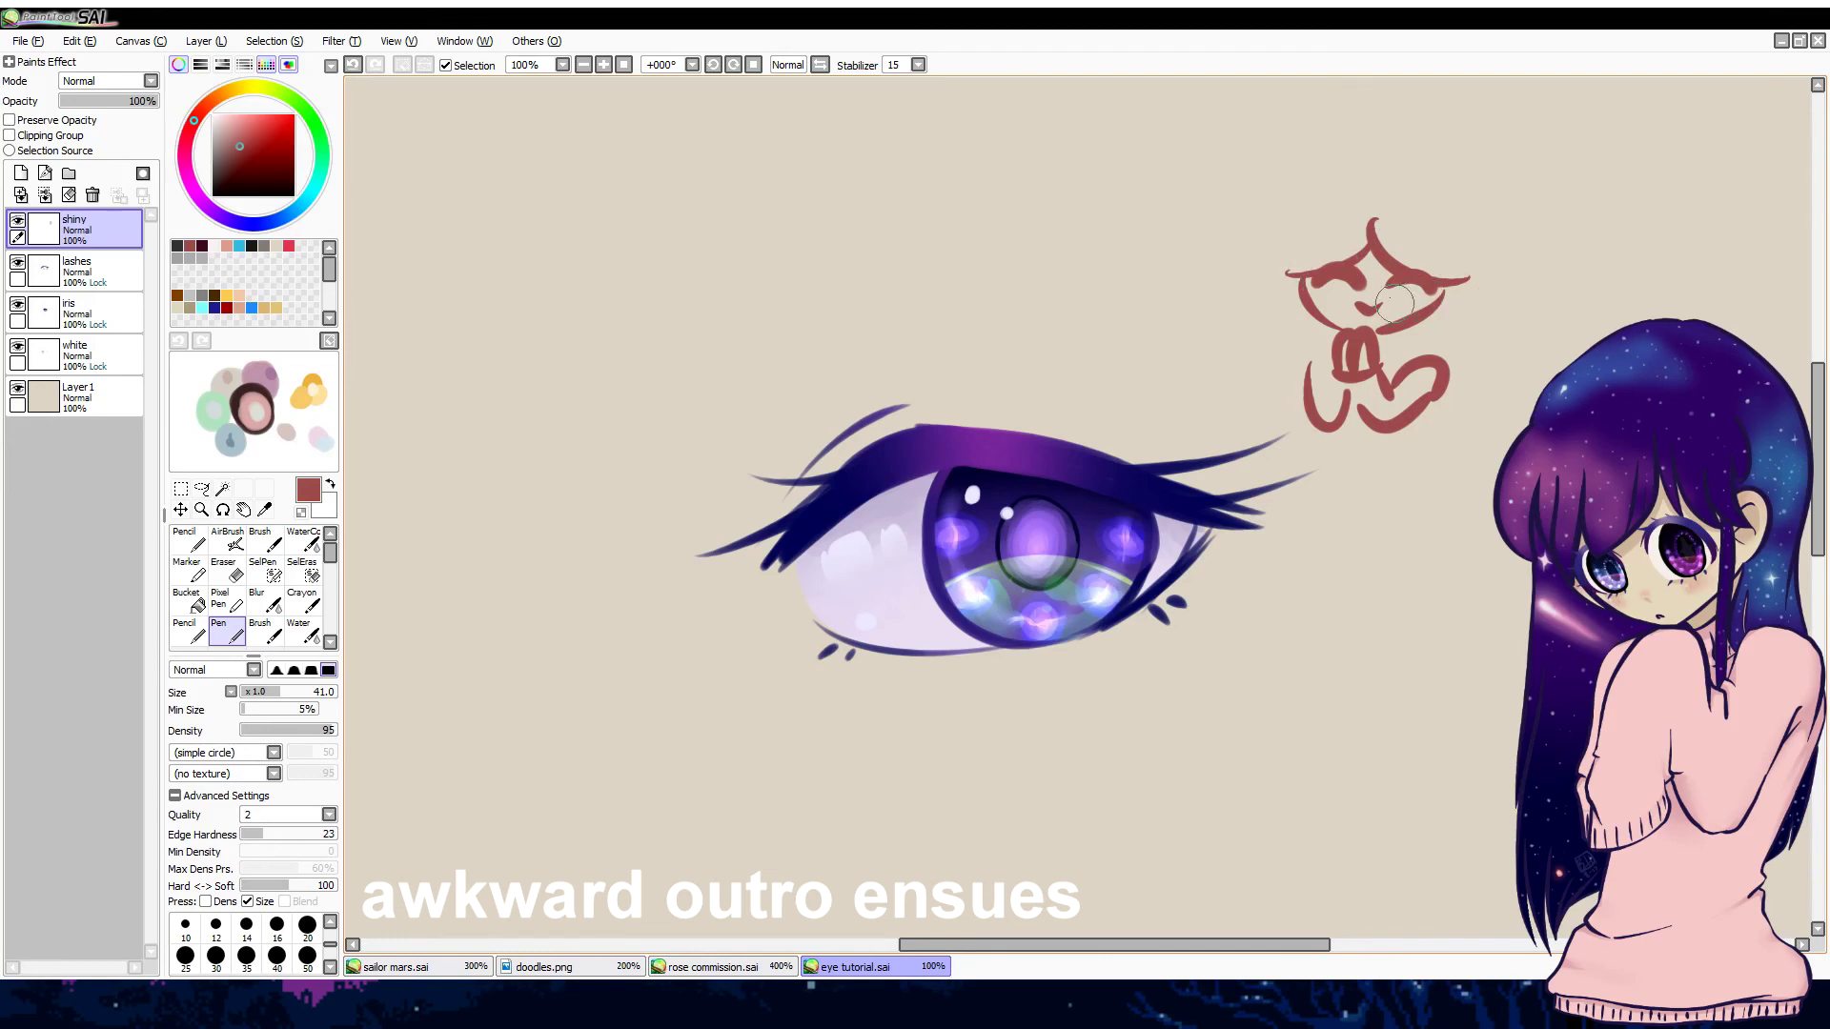
left_click_drag(1463, 216, 1448, 381)
mouse_move(1302, 226)
left_mouse_down()
mouse_move(1329, 390)
mouse_move(1299, 361)
mouse_move(1441, 348)
left_mouse_up()
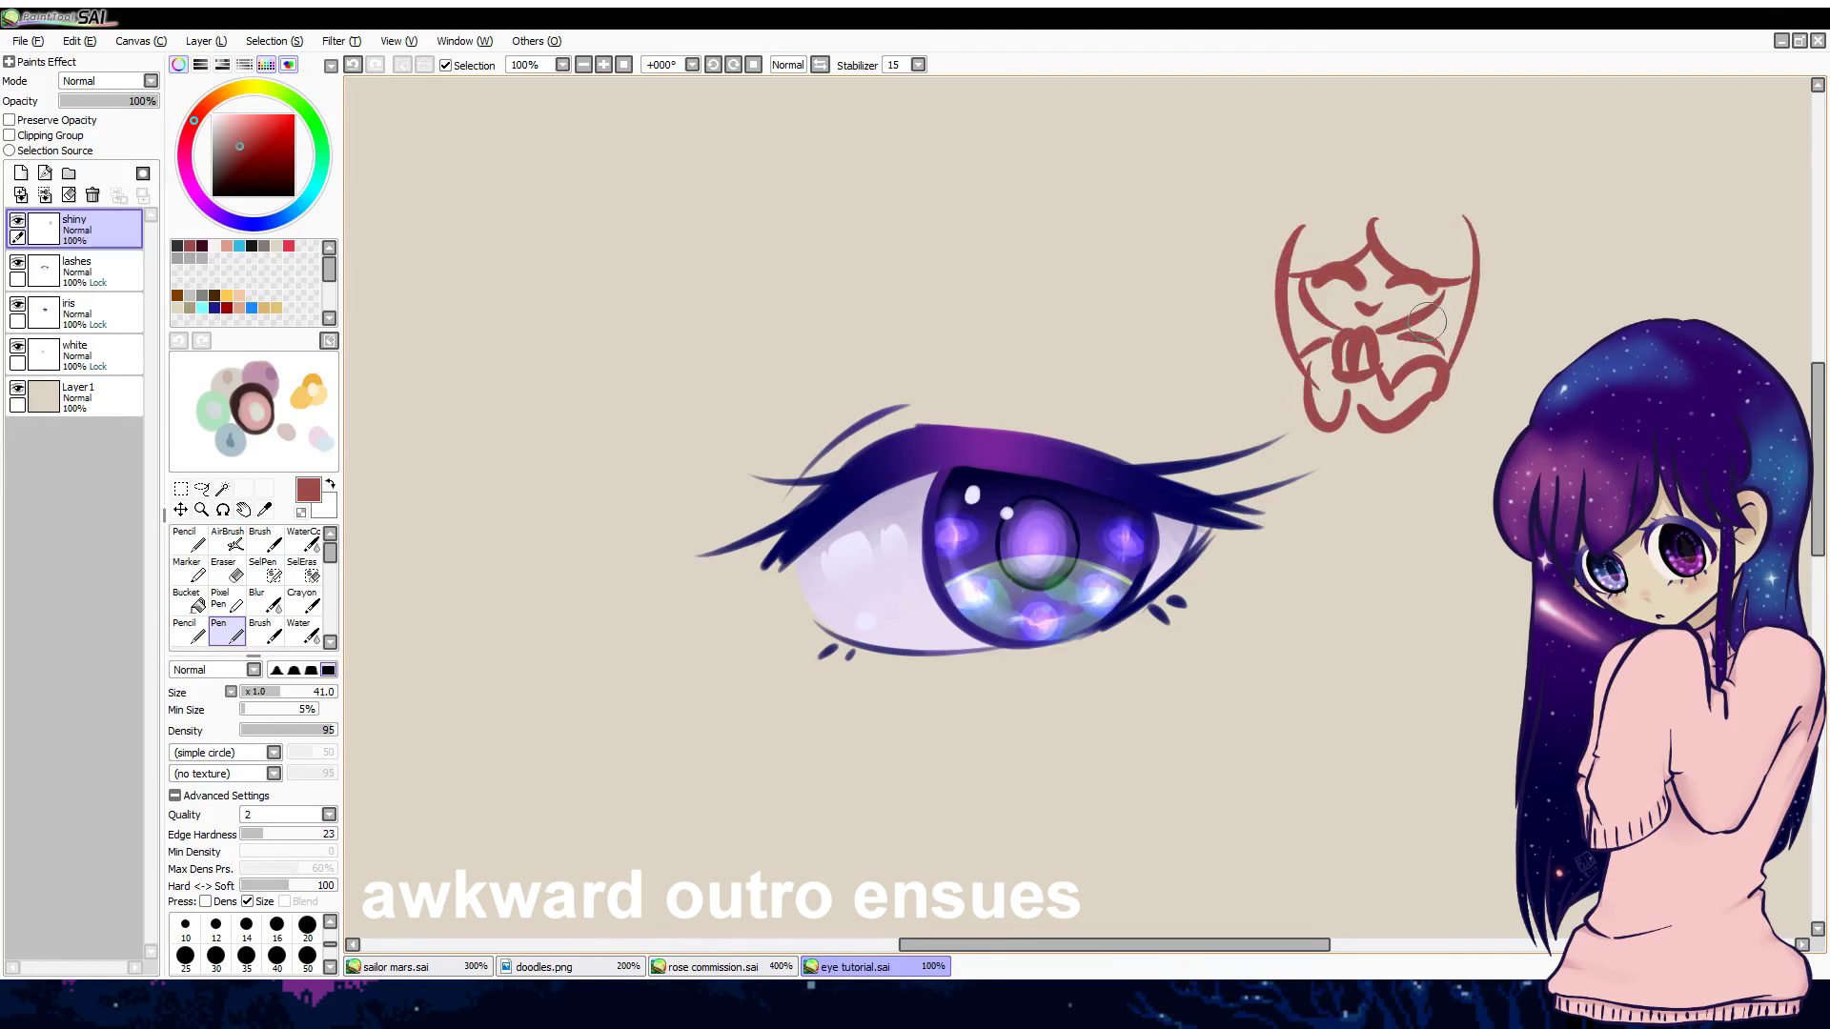
Step: Add a small heart beside the head, thick-lidded eyes, and hand-letter the word 'By'
left_click_drag(1252, 268, 1256, 283)
left_click_drag(1389, 273, 1442, 281)
mouse_move(1439, 278)
left_mouse_down()
mouse_move(1335, 271)
mouse_move(1307, 288)
mouse_move(1367, 278)
left_mouse_up()
mouse_move(1367, 274)
left_mouse_down()
mouse_move(1320, 270)
mouse_move(1344, 303)
left_mouse_up()
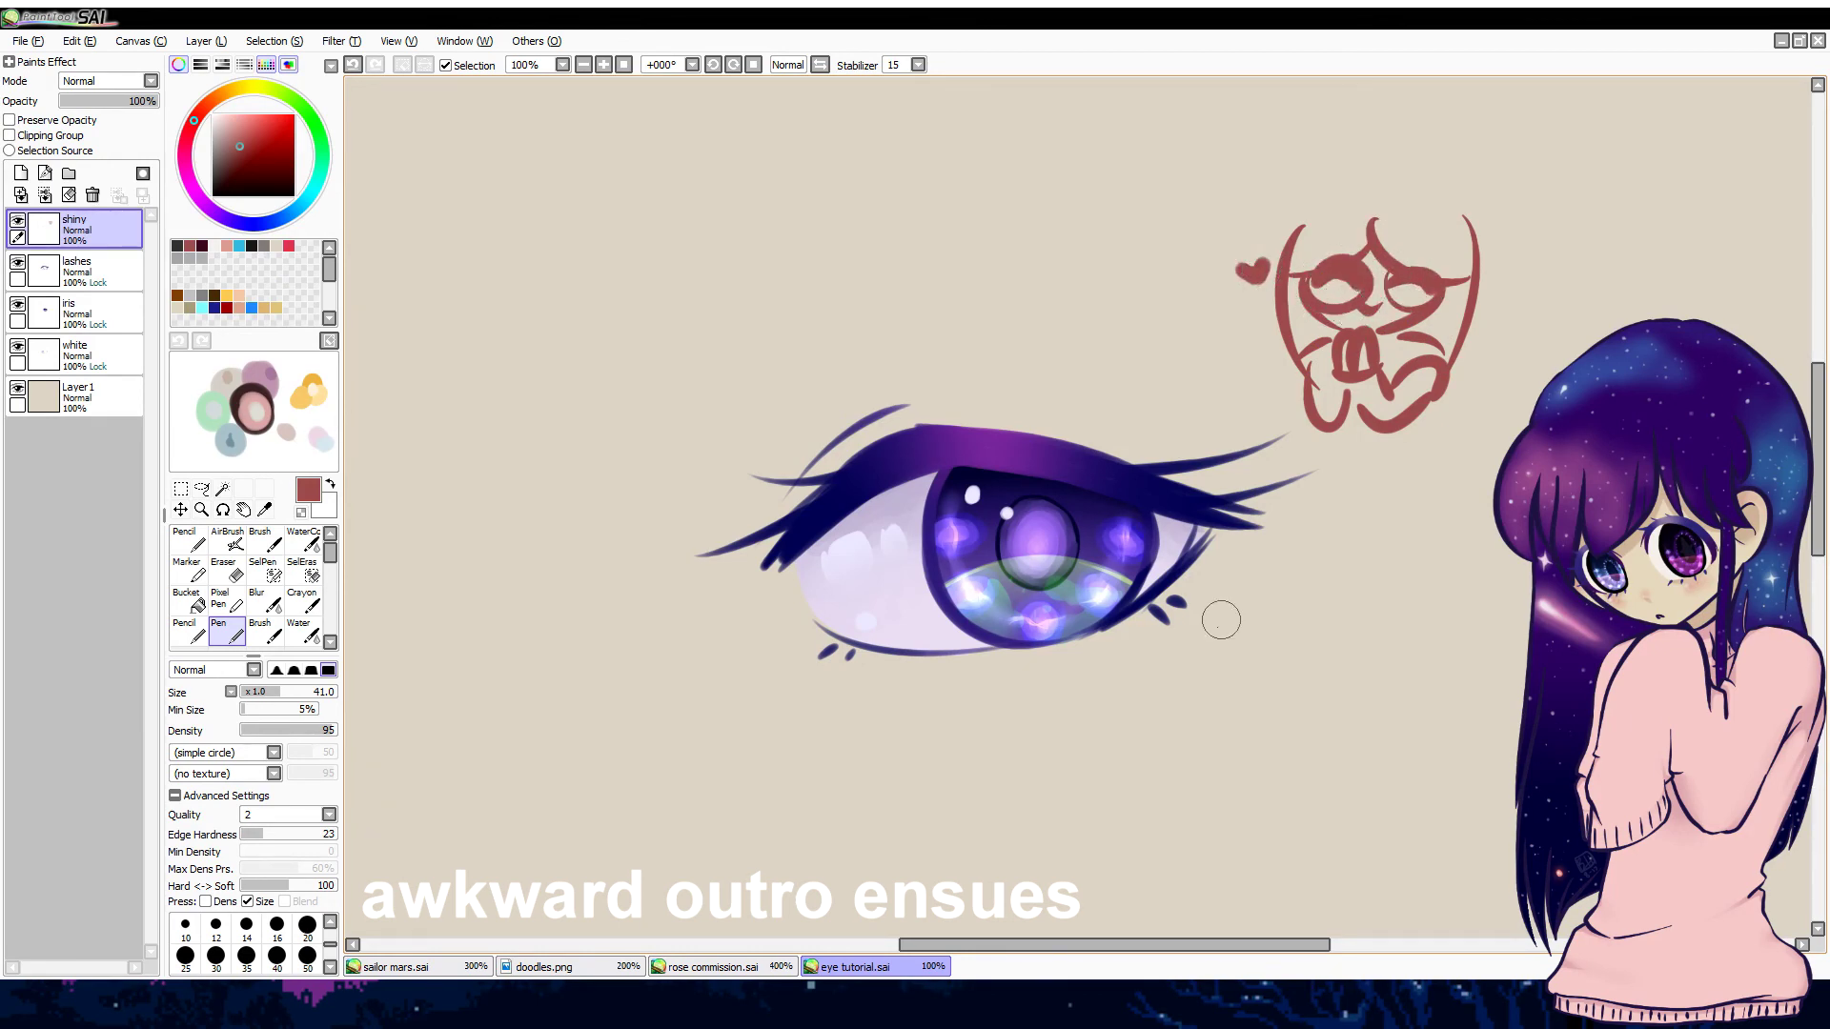
mouse_move(831, 191)
left_mouse_down()
mouse_move(842, 258)
mouse_move(845, 219)
mouse_move(847, 277)
mouse_move(910, 272)
left_mouse_up()
mouse_move(953, 221)
left_mouse_down()
mouse_move(911, 310)
mouse_move(1029, 229)
mouse_move(1048, 172)
mouse_move(1096, 156)
left_mouse_up()
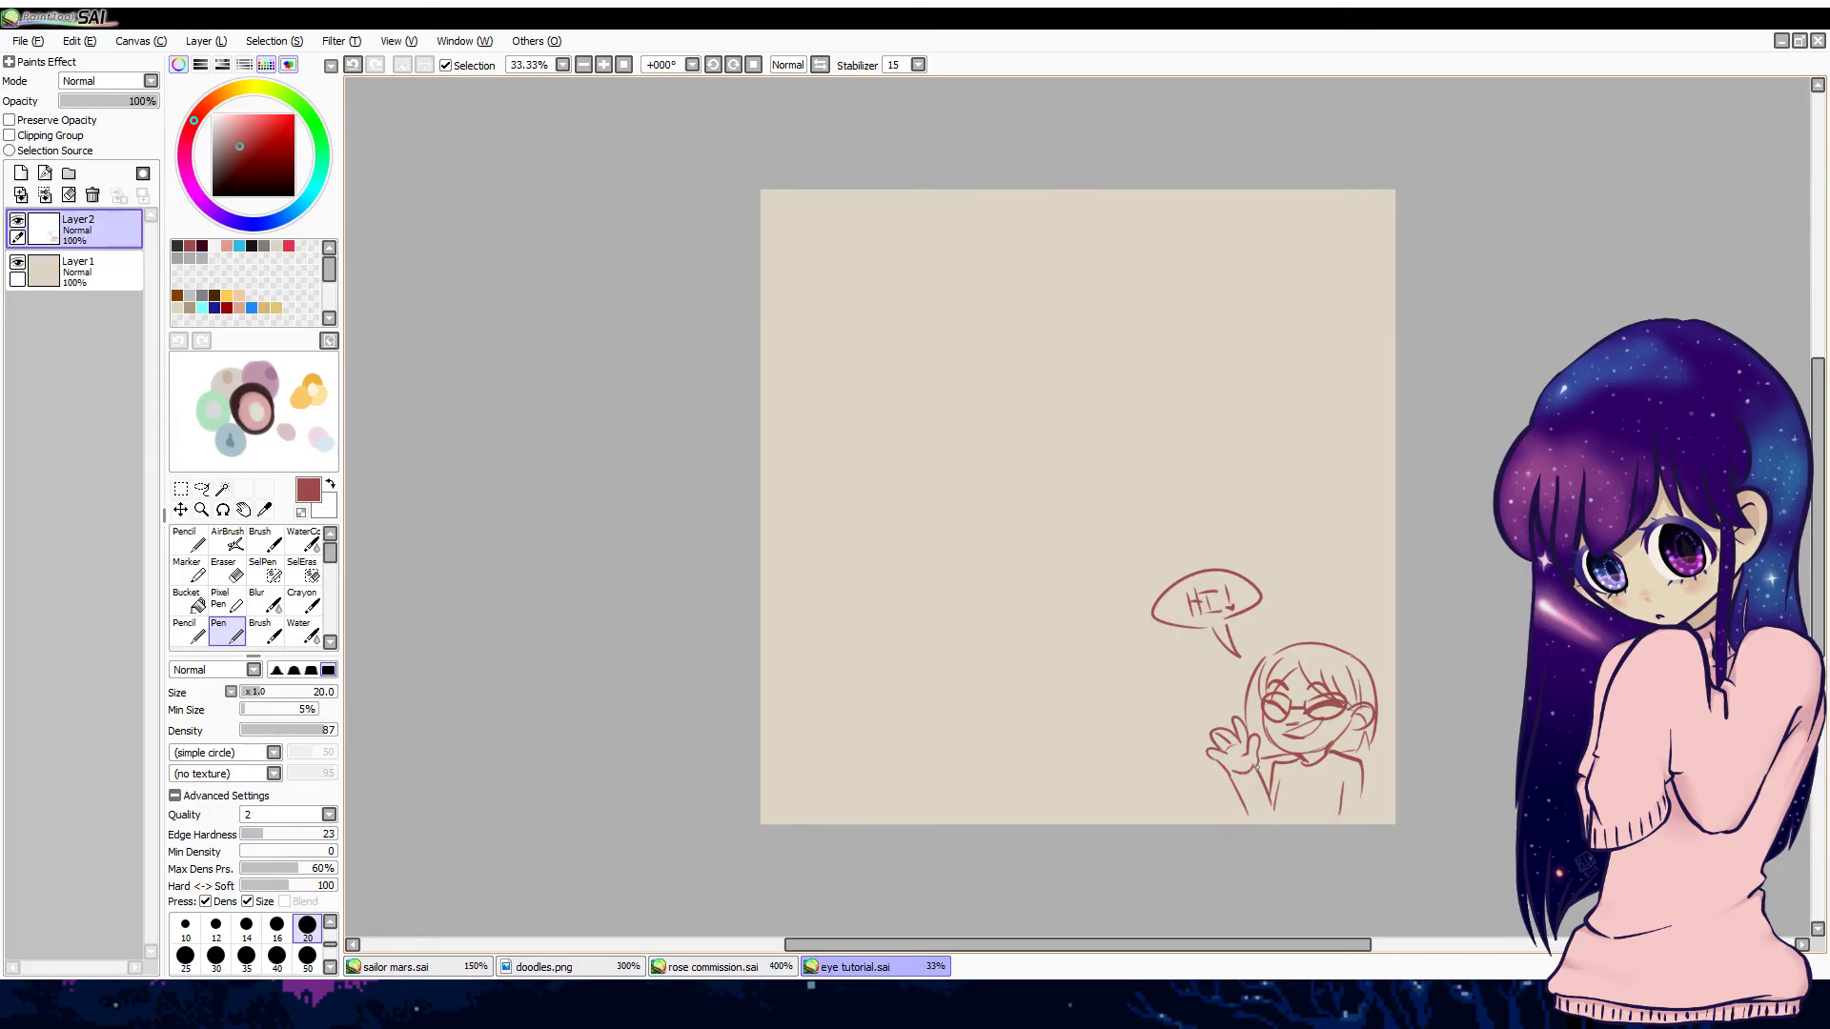
Step: Replace the short wrist line with a longer sleeve cuff under the hand, undoing a stray scribble
key("ctrl+z")
left_click_drag(1226, 777, 1259, 769)
mouse_move(913, 417)
left_mouse_down()
mouse_move(929, 279)
mouse_move(1192, 305)
mouse_move(1372, 448)
mouse_move(1158, 617)
left_mouse_up()
key("ctrl+z")
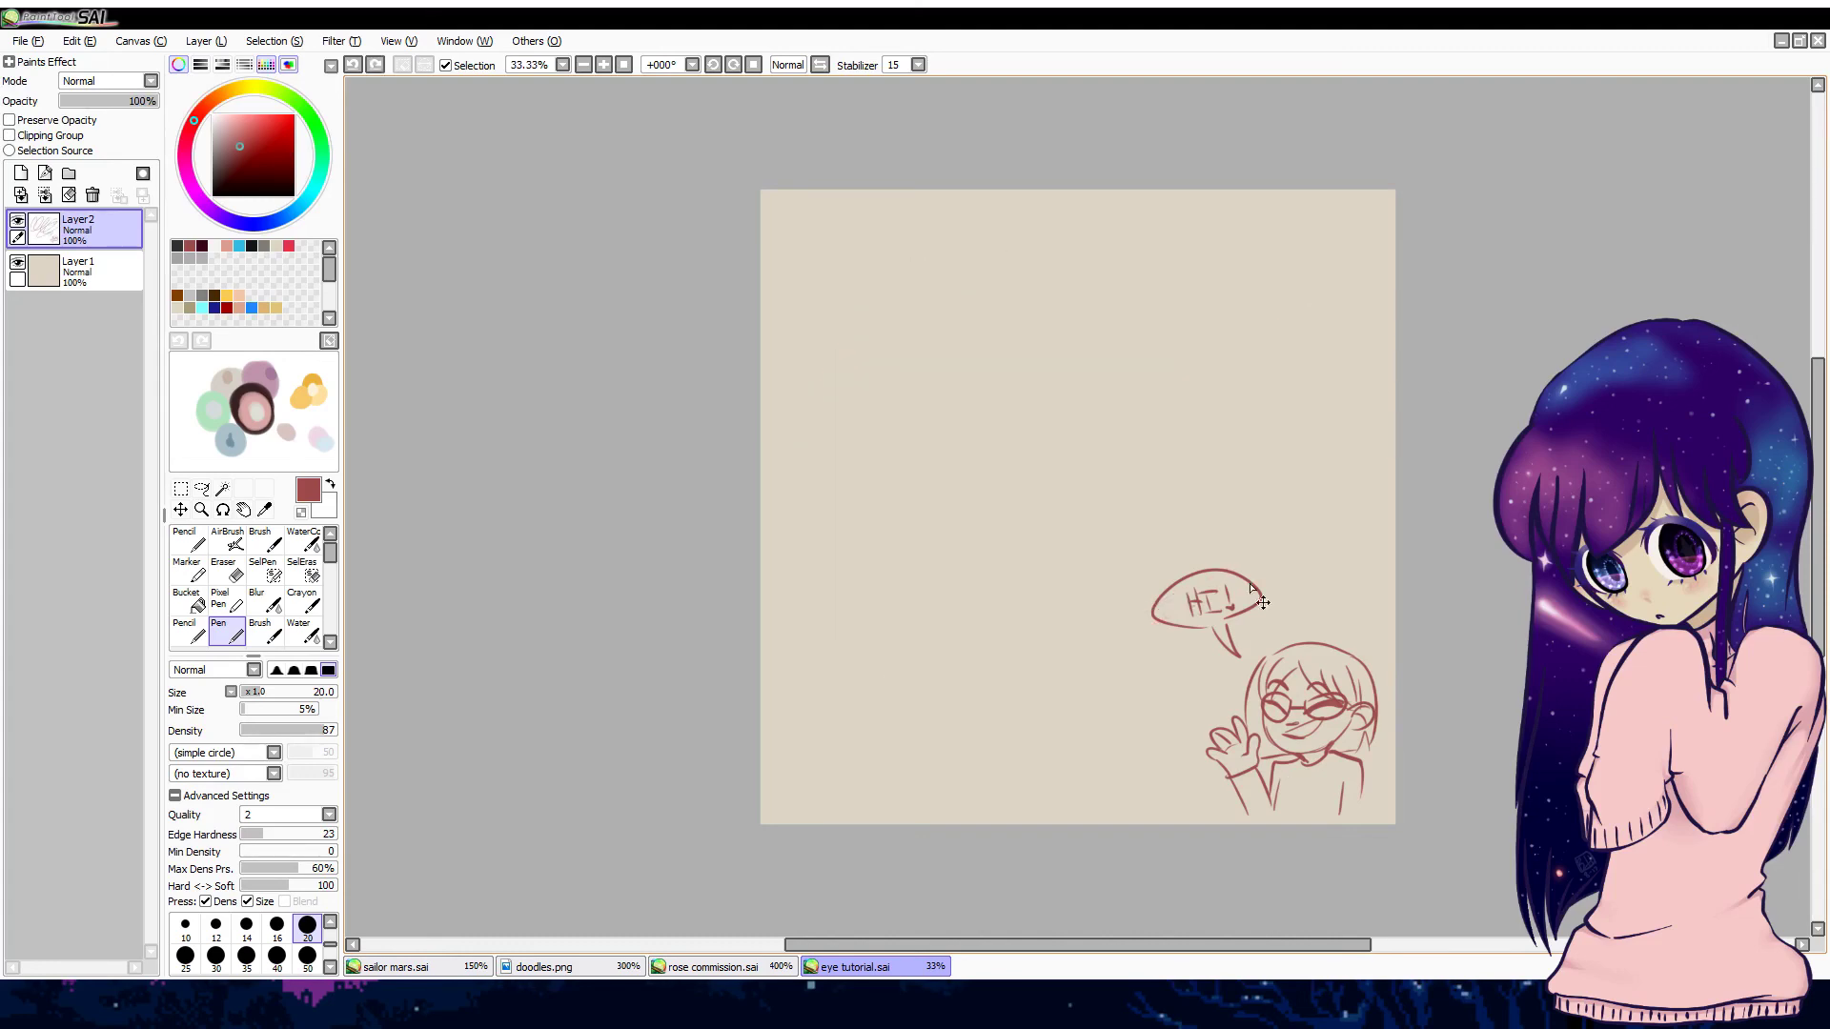